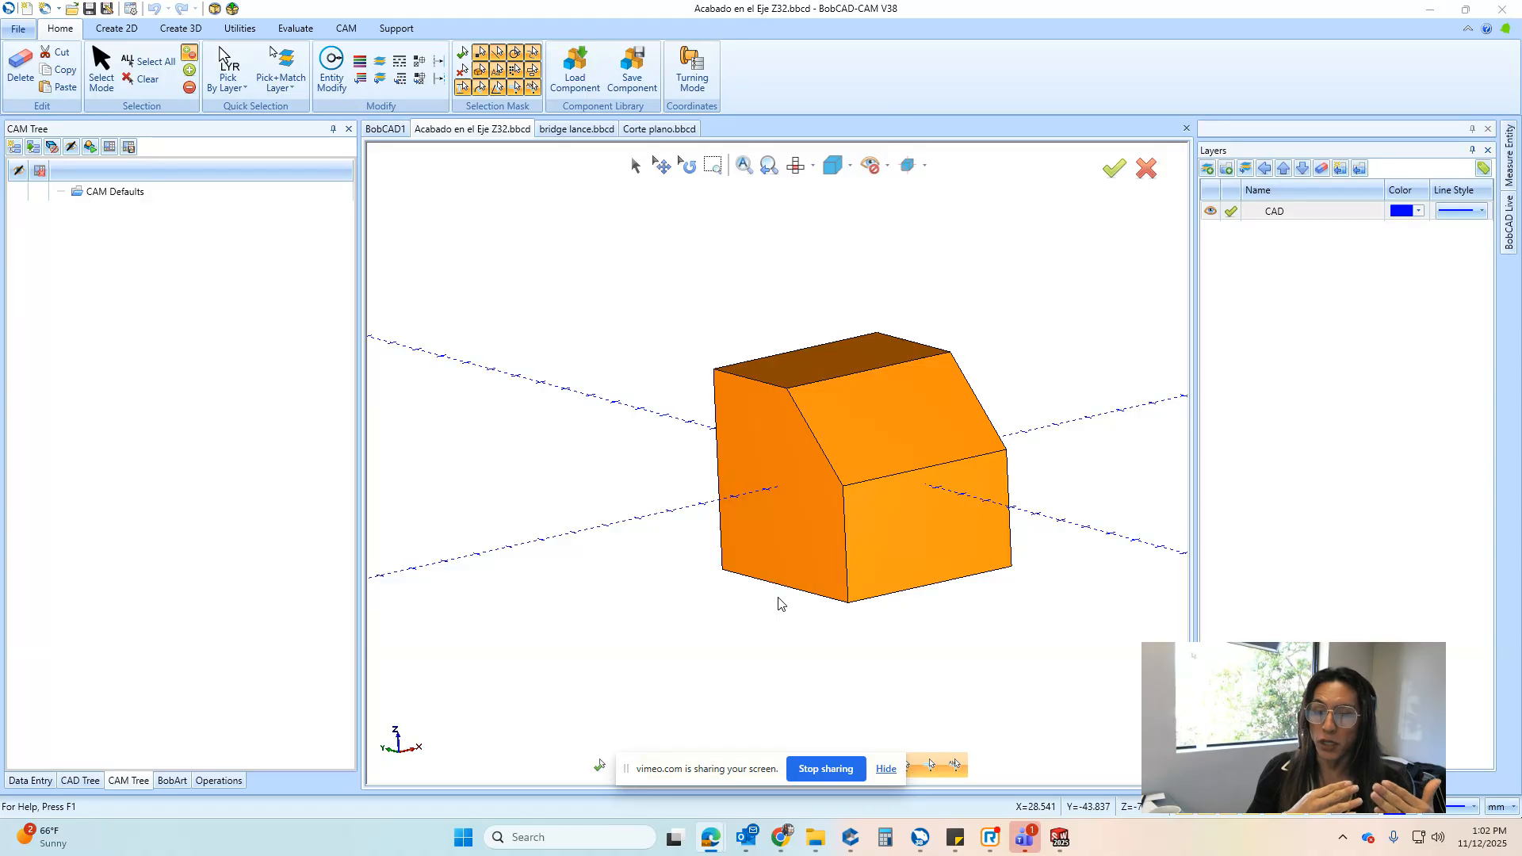
# Create a new milling job with the BC_3x_Mill machine
pyautogui.rightClick(121, 194)
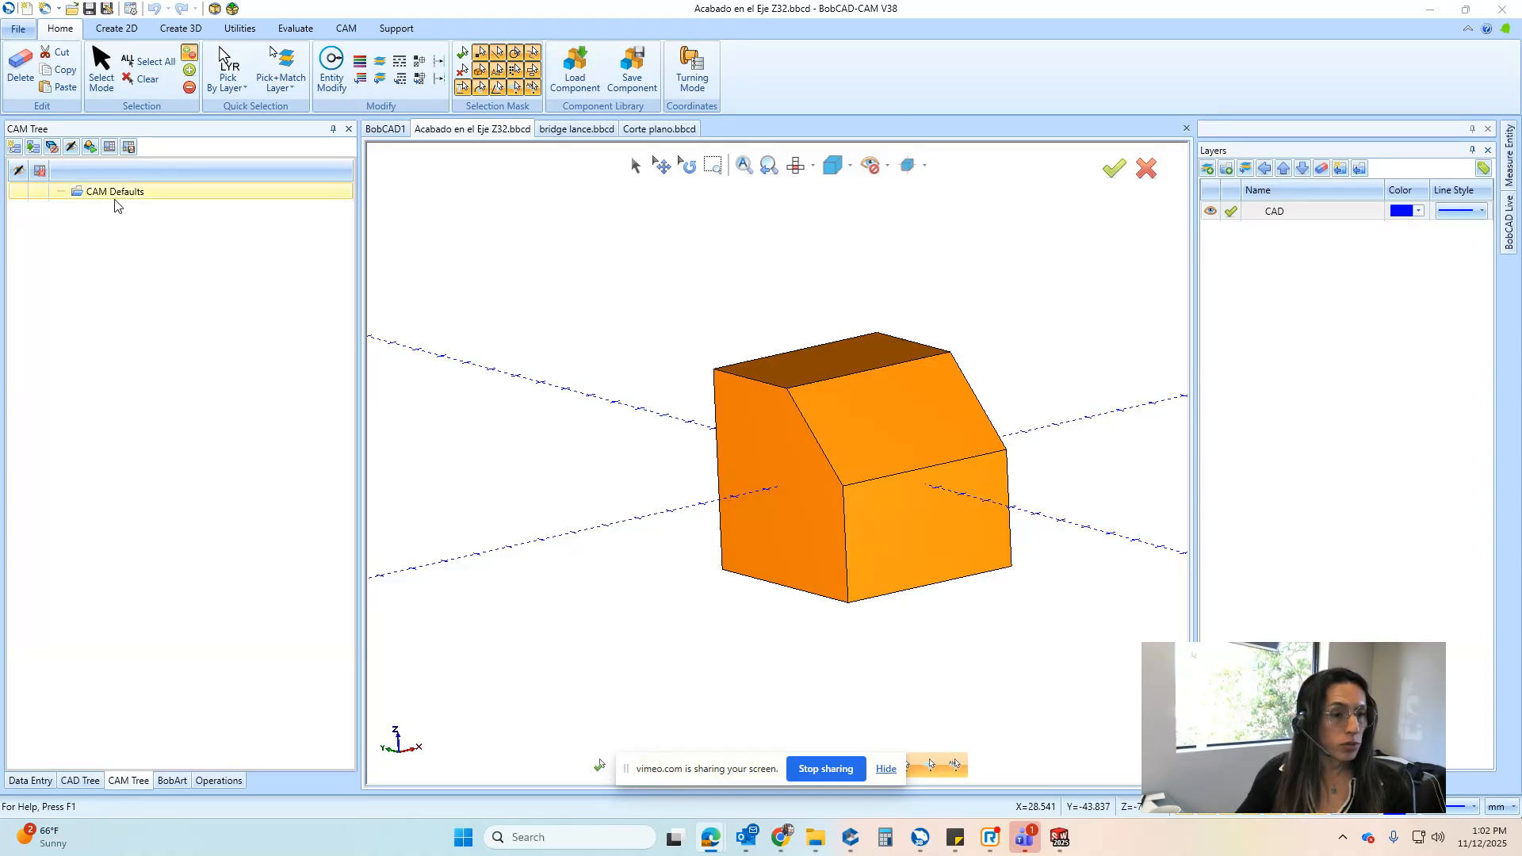
pyautogui.click(159, 211)
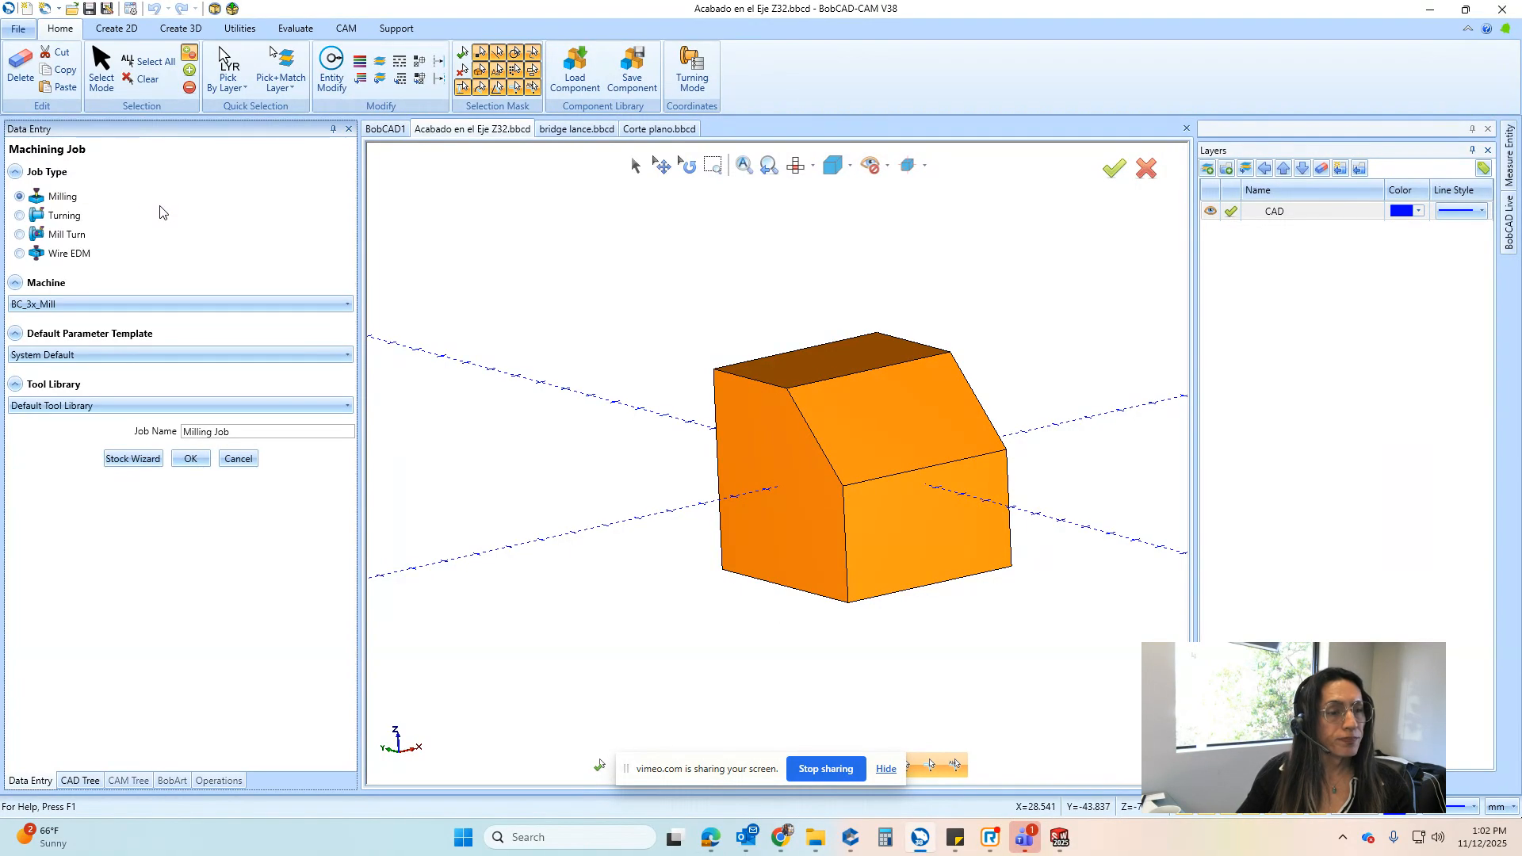
pyautogui.click(93, 306)
pyautogui.click(93, 310)
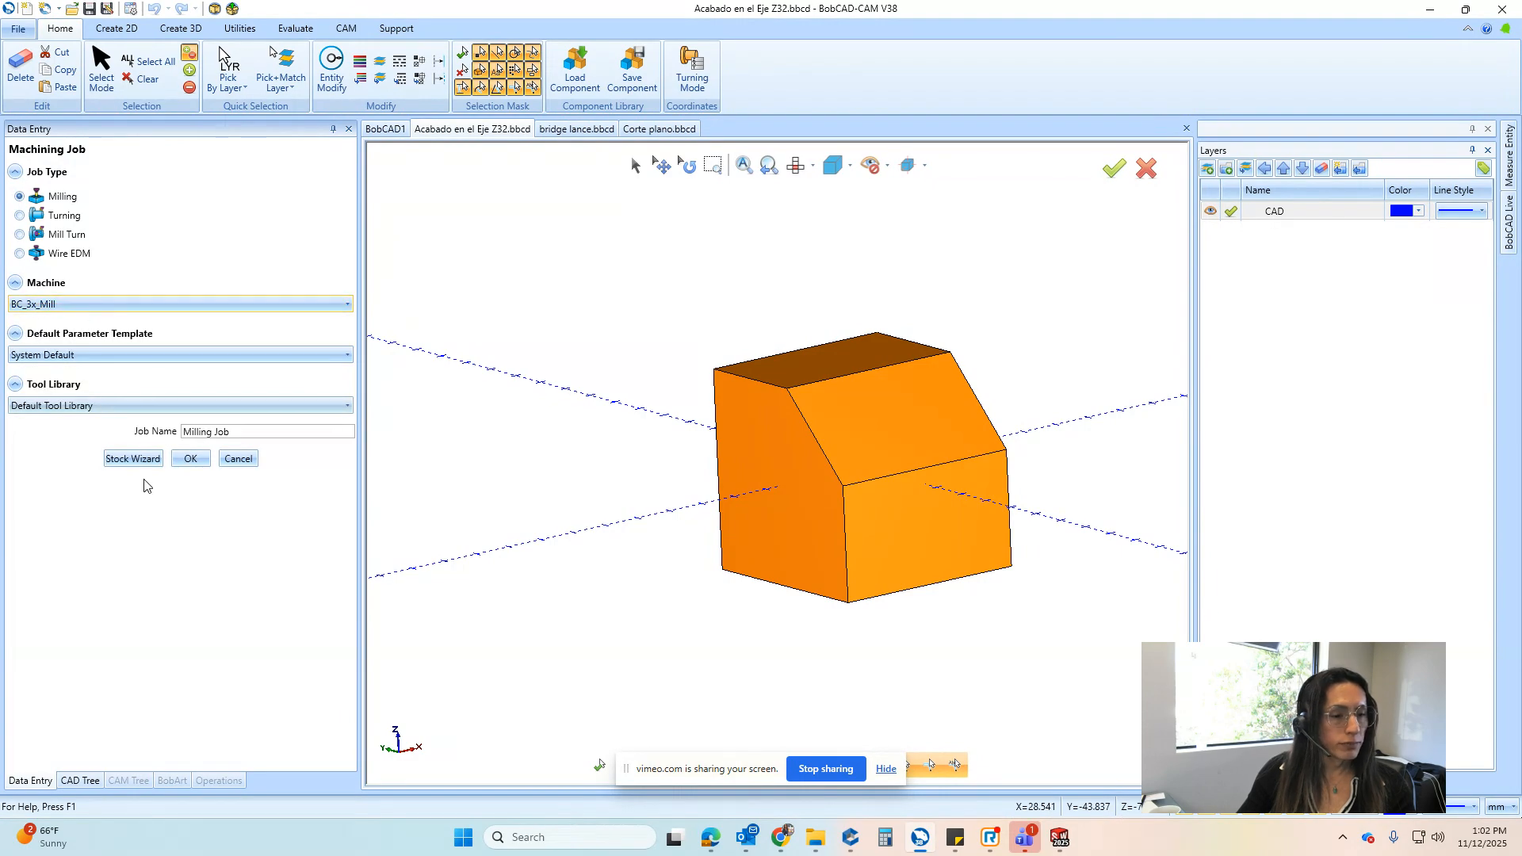
# Define the solid as the workpiece and accept a rectangular stock calculated from its geometry with zero offsets
pyautogui.click(133, 460)
pyautogui.click(840, 469)
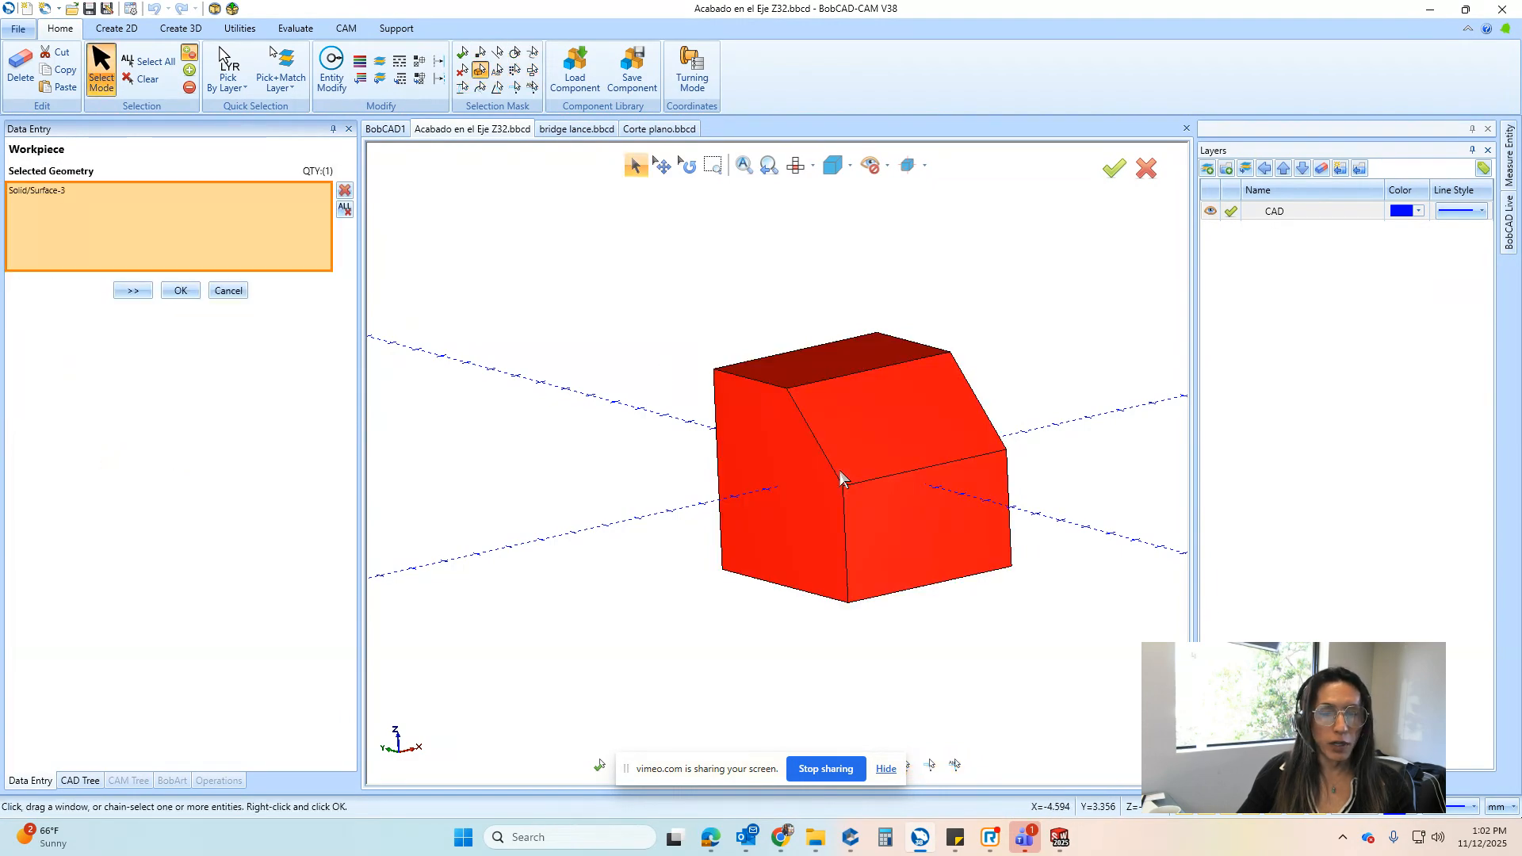
pyautogui.click(132, 291)
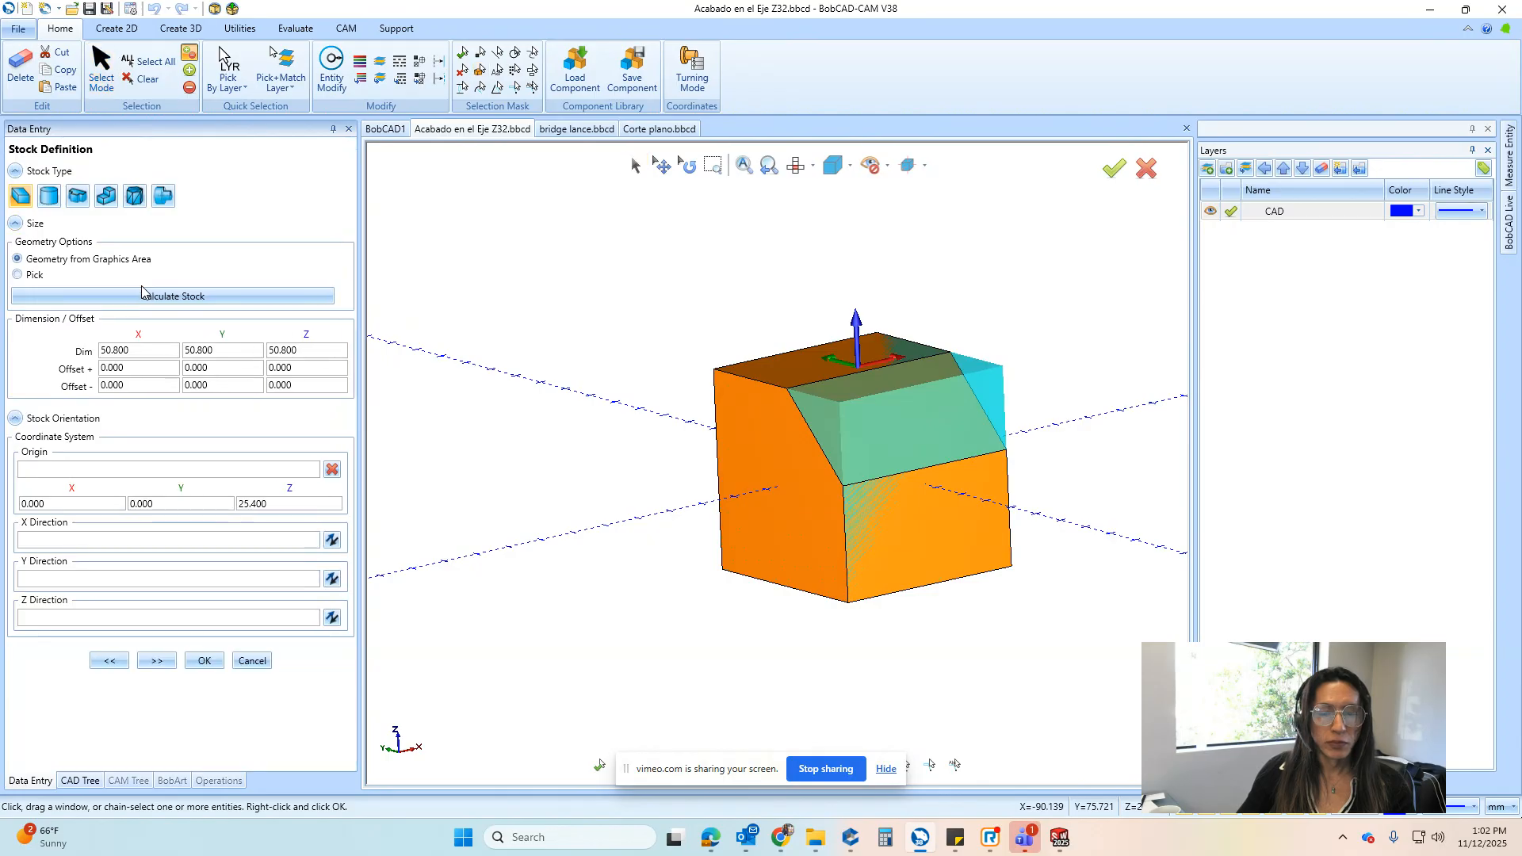
pyautogui.click(150, 662)
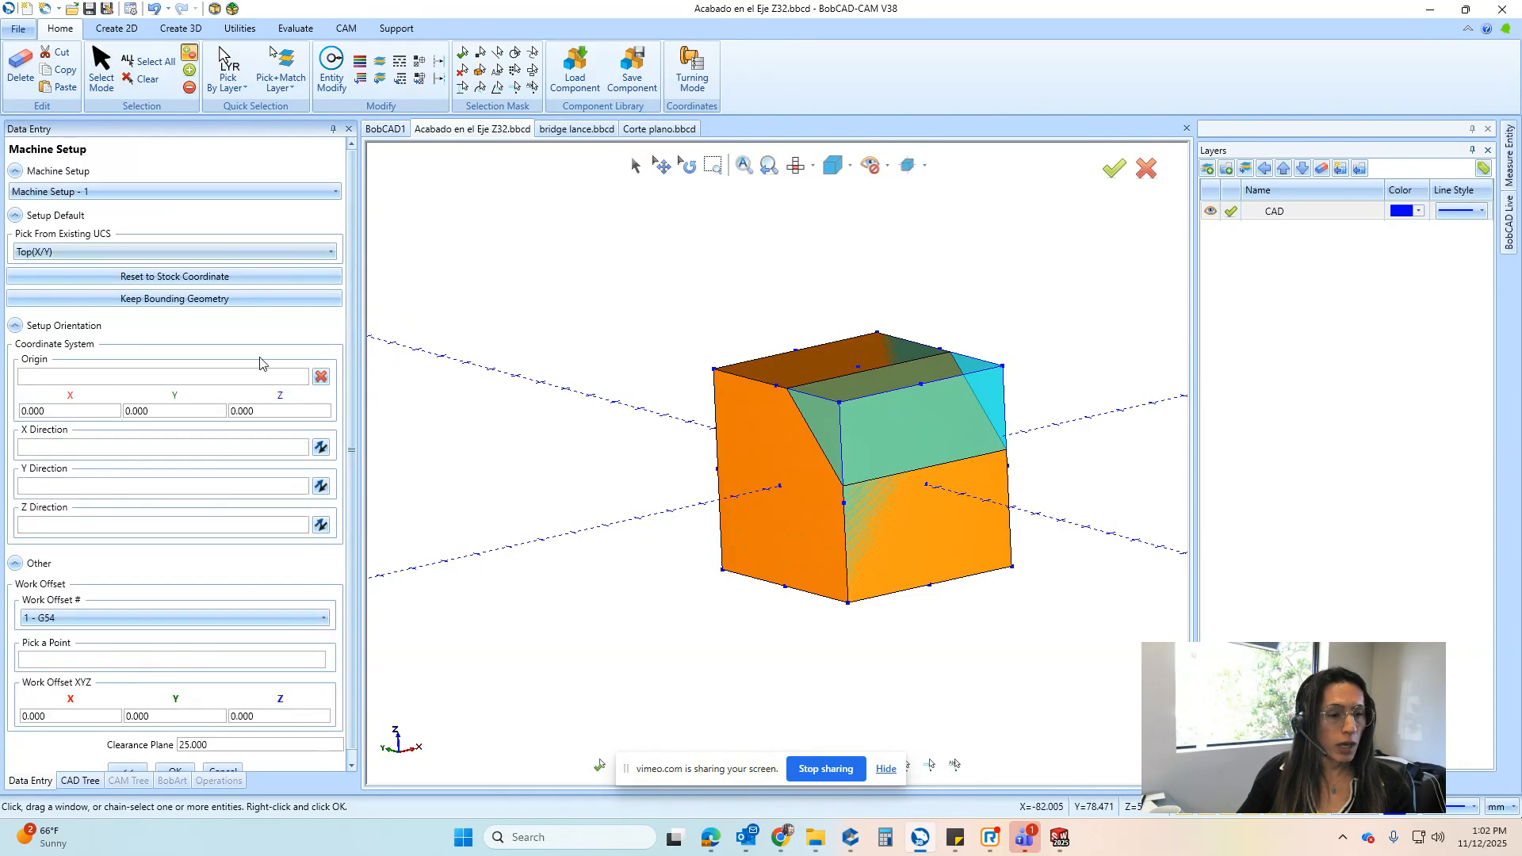
# Place the machine setup origin at the centre of the stock's top face and set the work offset Z to 30
pyautogui.click(111, 376)
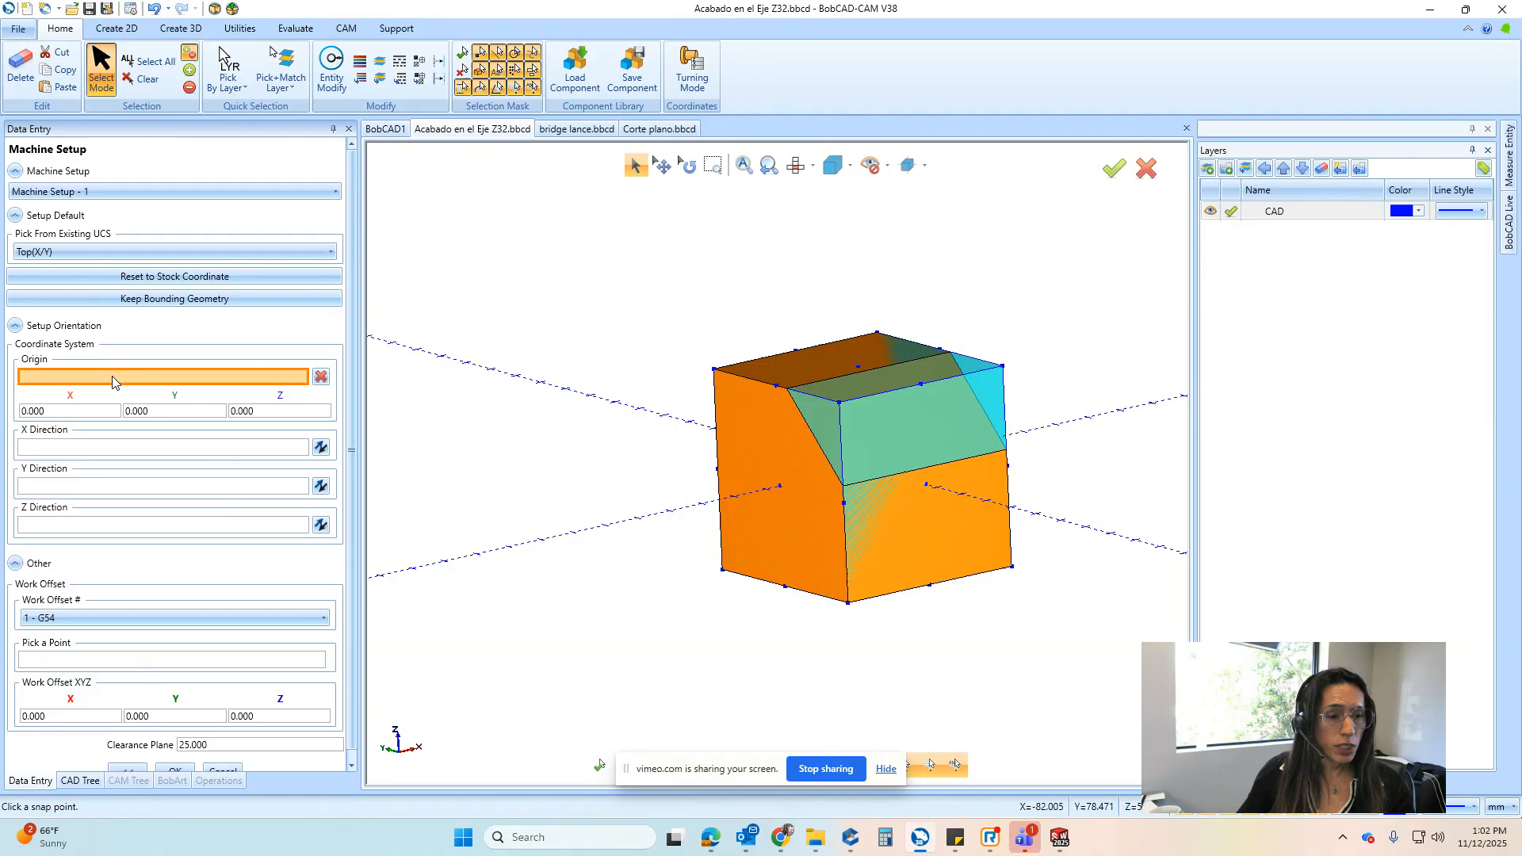
pyautogui.click(858, 367)
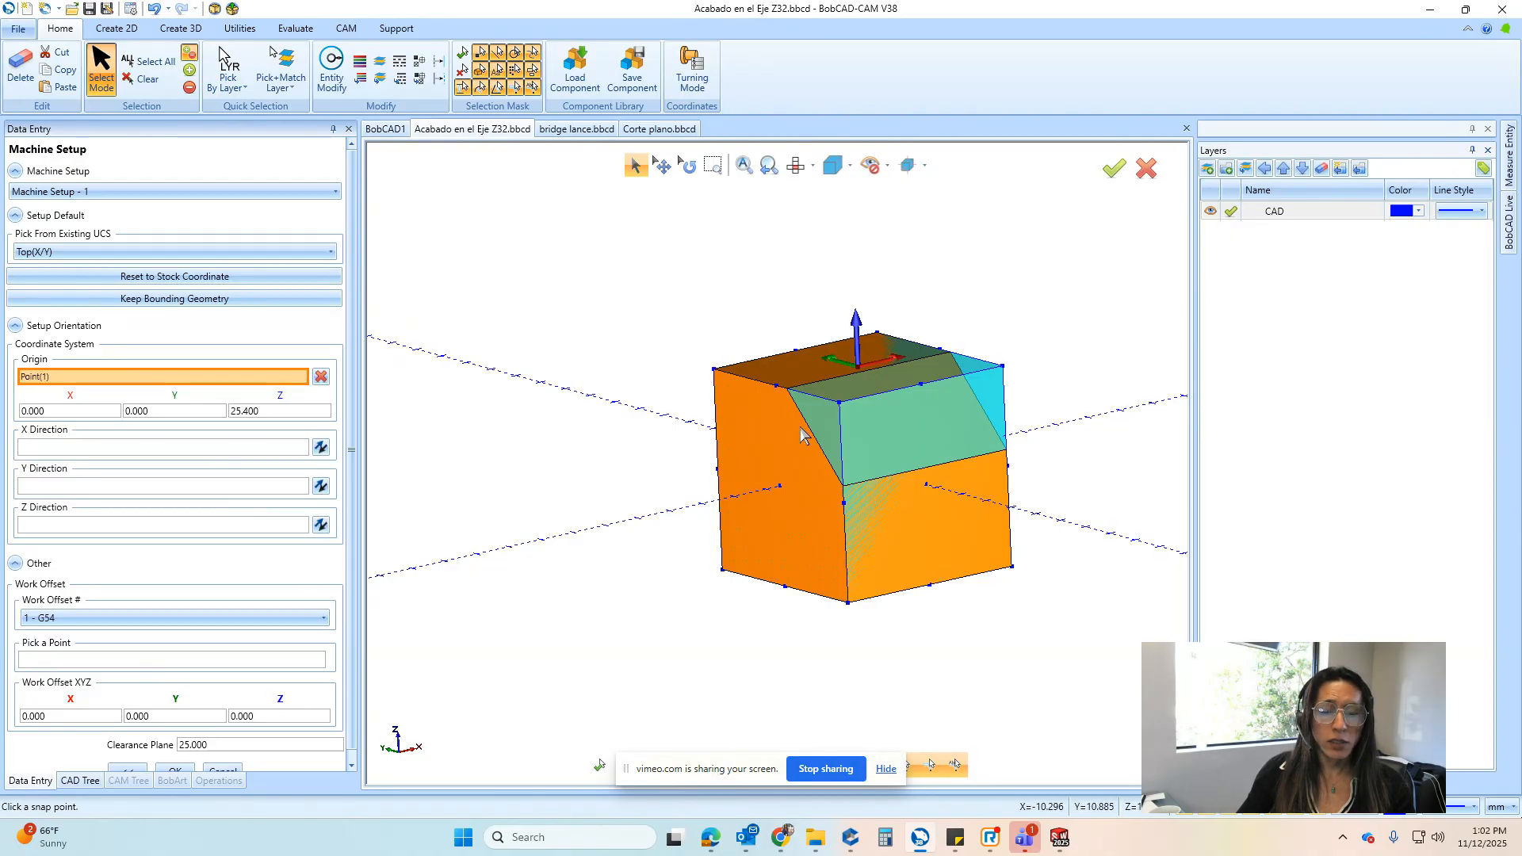
pyautogui.scroll(-2, 250, 718)
pyautogui.click(293, 701)
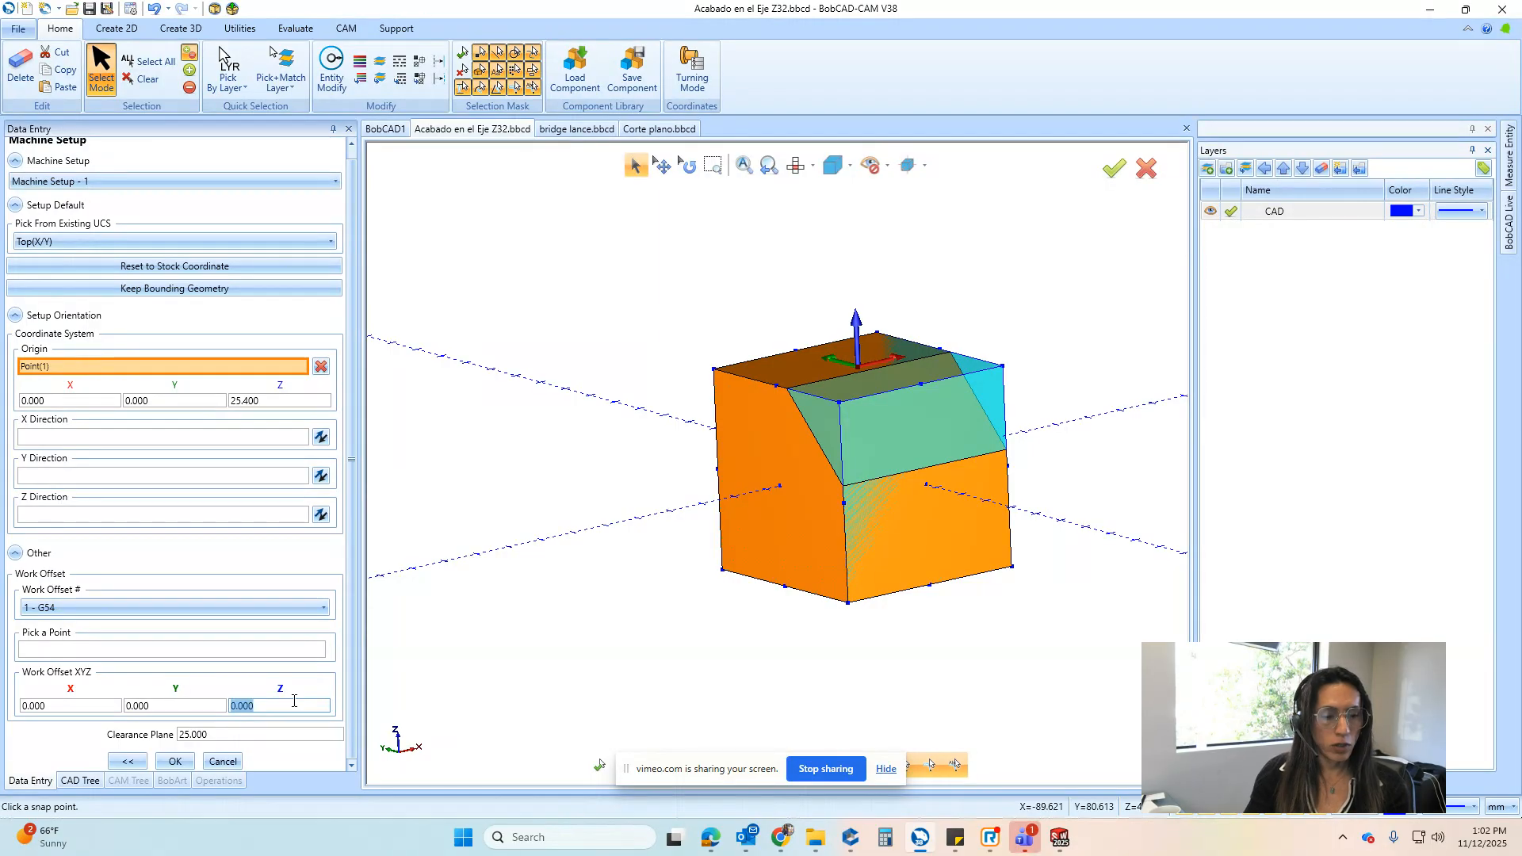
pyautogui.write('30')
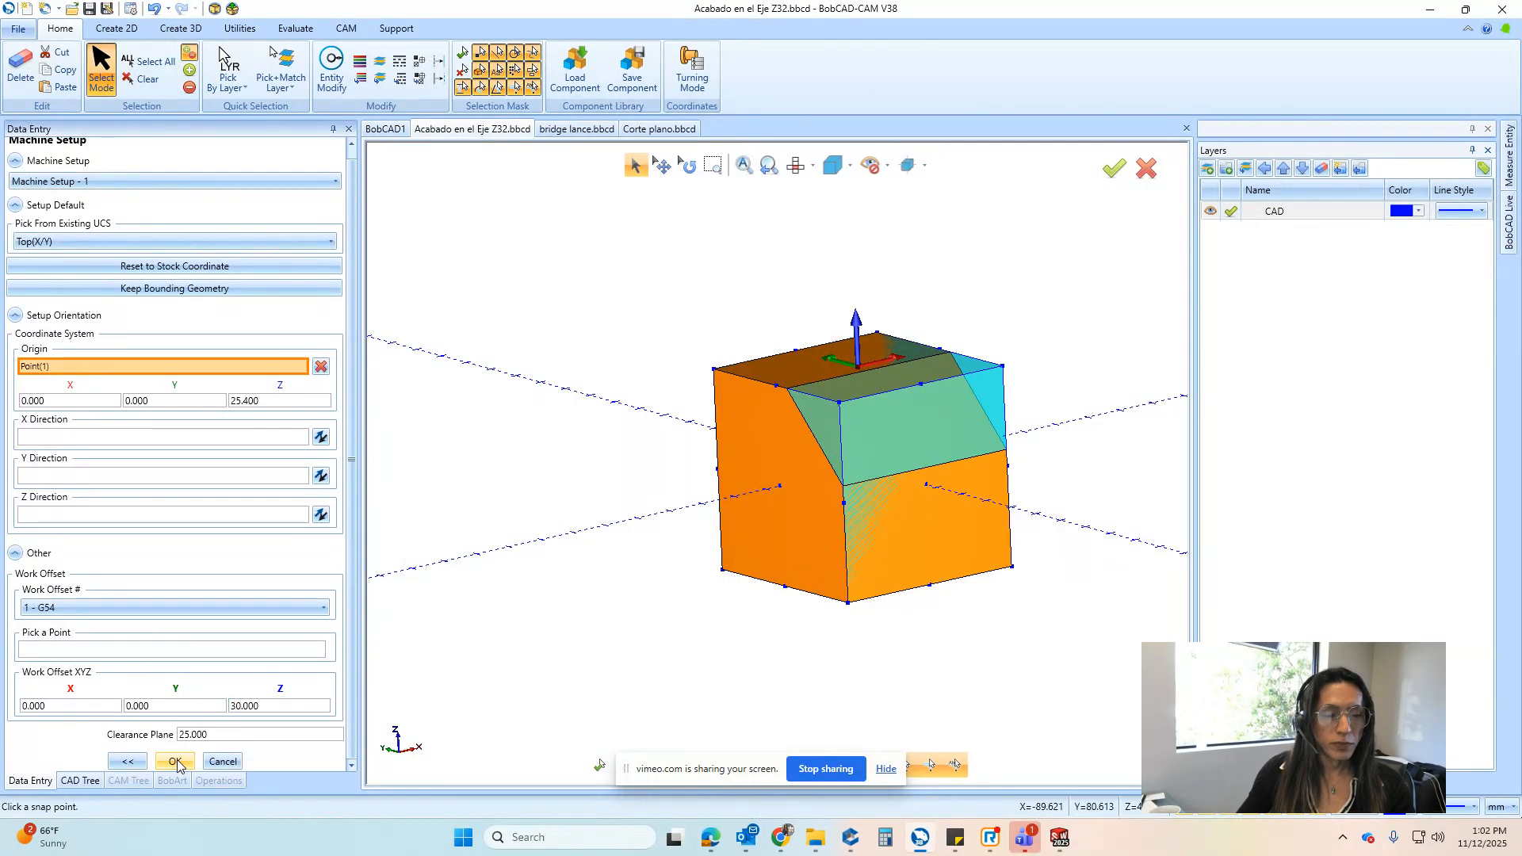
pyautogui.click(175, 762)
# Add a Mill 3 Axis feature to Machine Setup - 1, using the whole solid body as its geometry without a boundary
pyautogui.moveTo(832, 537); pyautogui.dragTo(754, 353, button='middle')
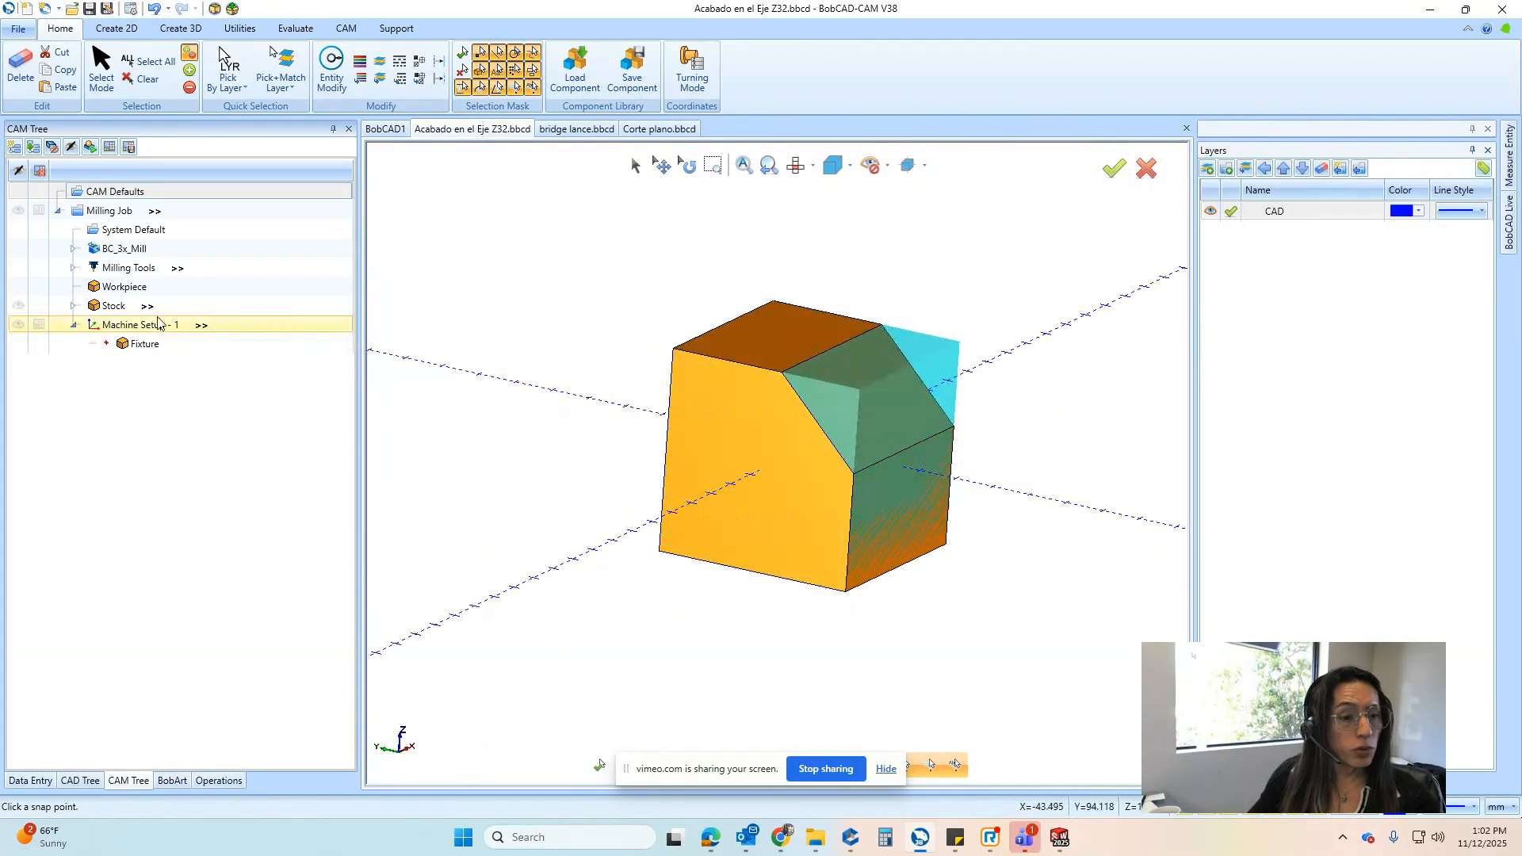
pyautogui.rightClick(132, 325)
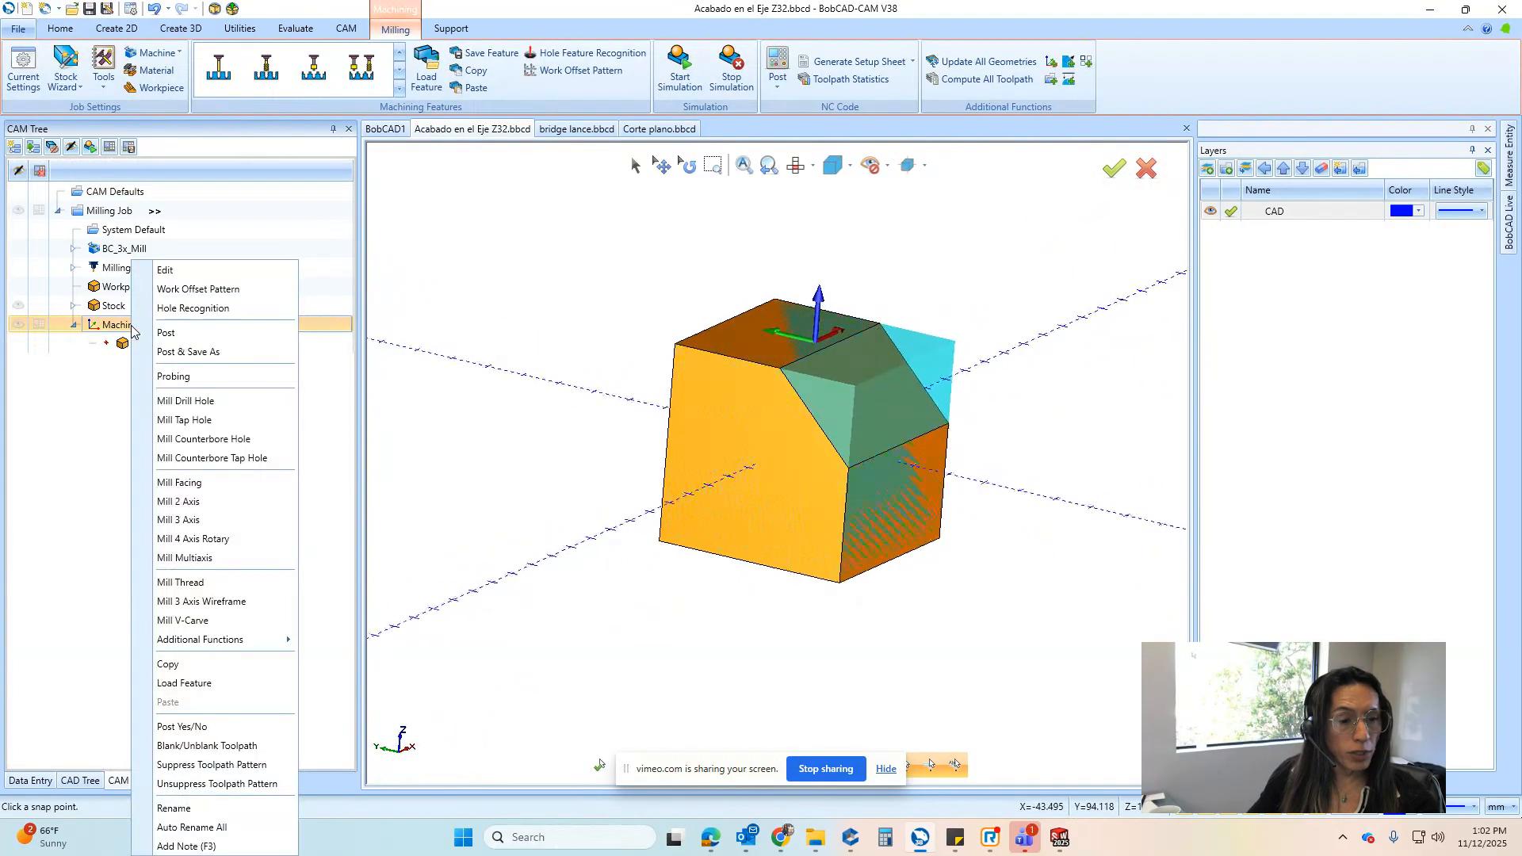
pyautogui.click(199, 525)
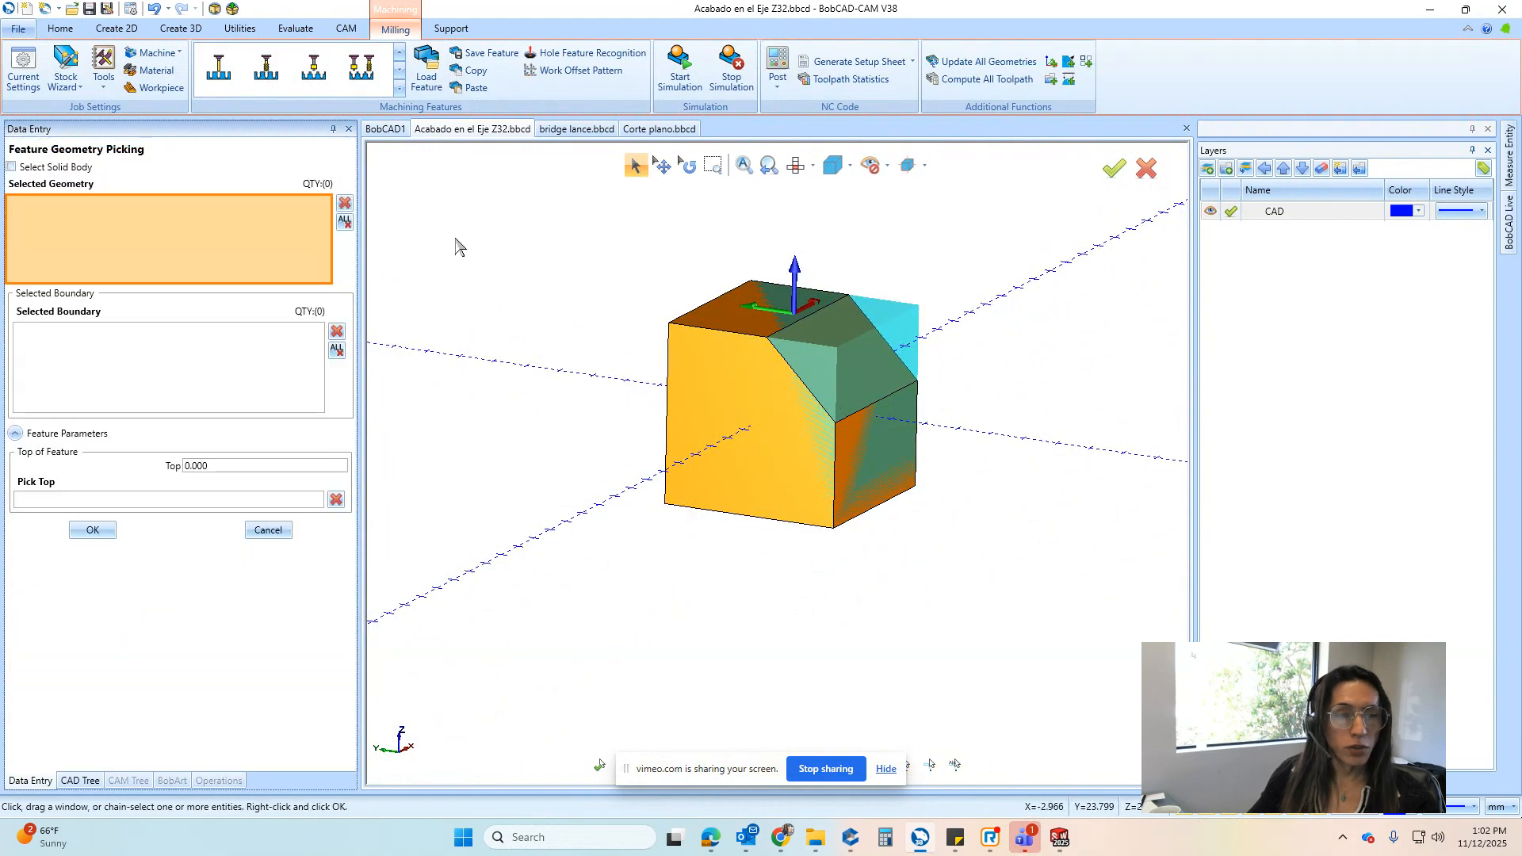
pyautogui.click(66, 169)
pyautogui.click(818, 431)
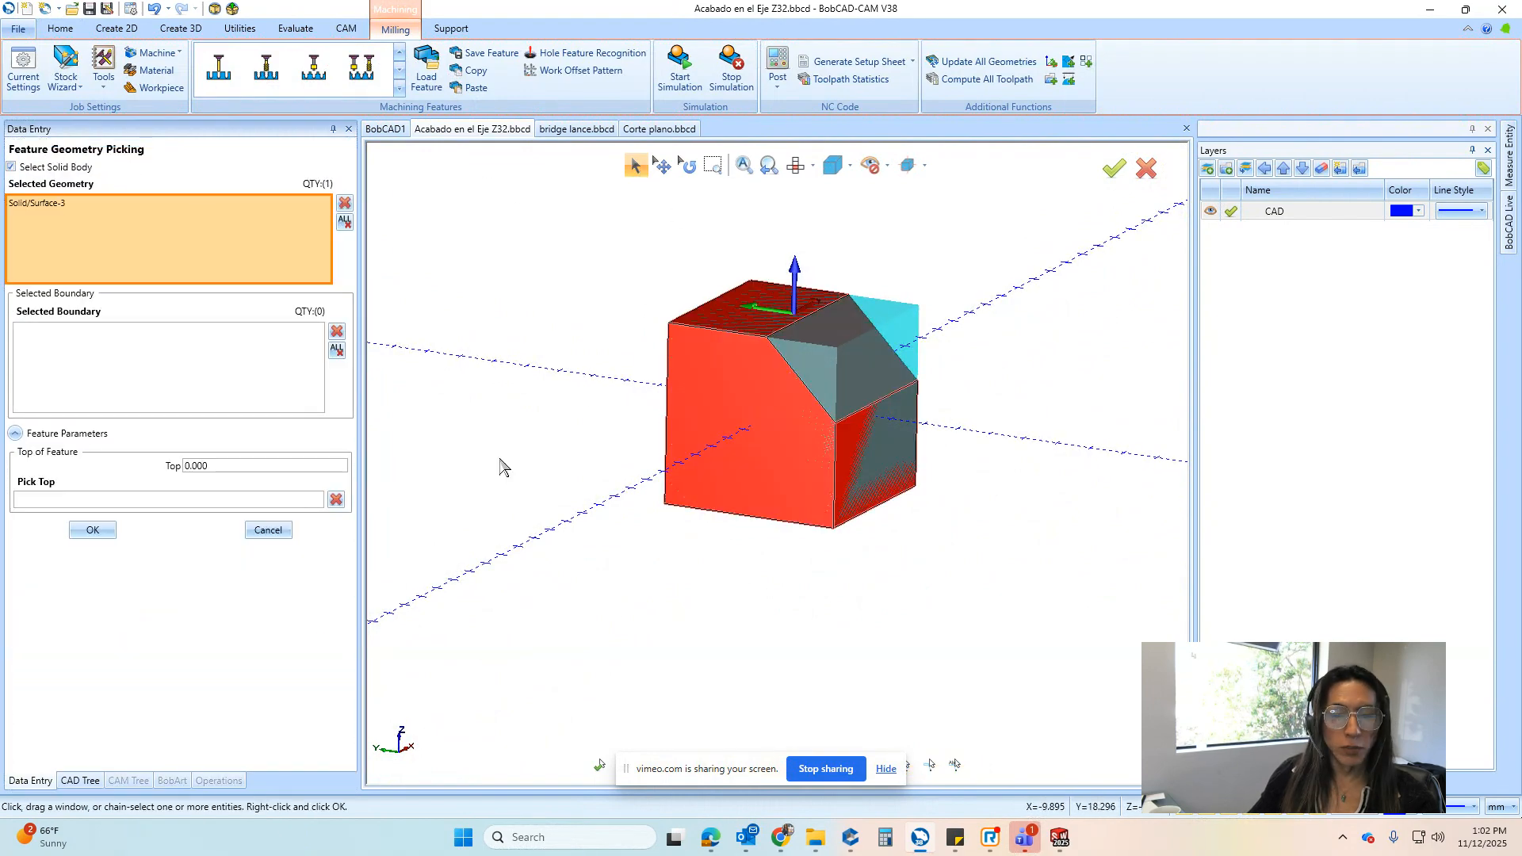
pyautogui.click(93, 530)
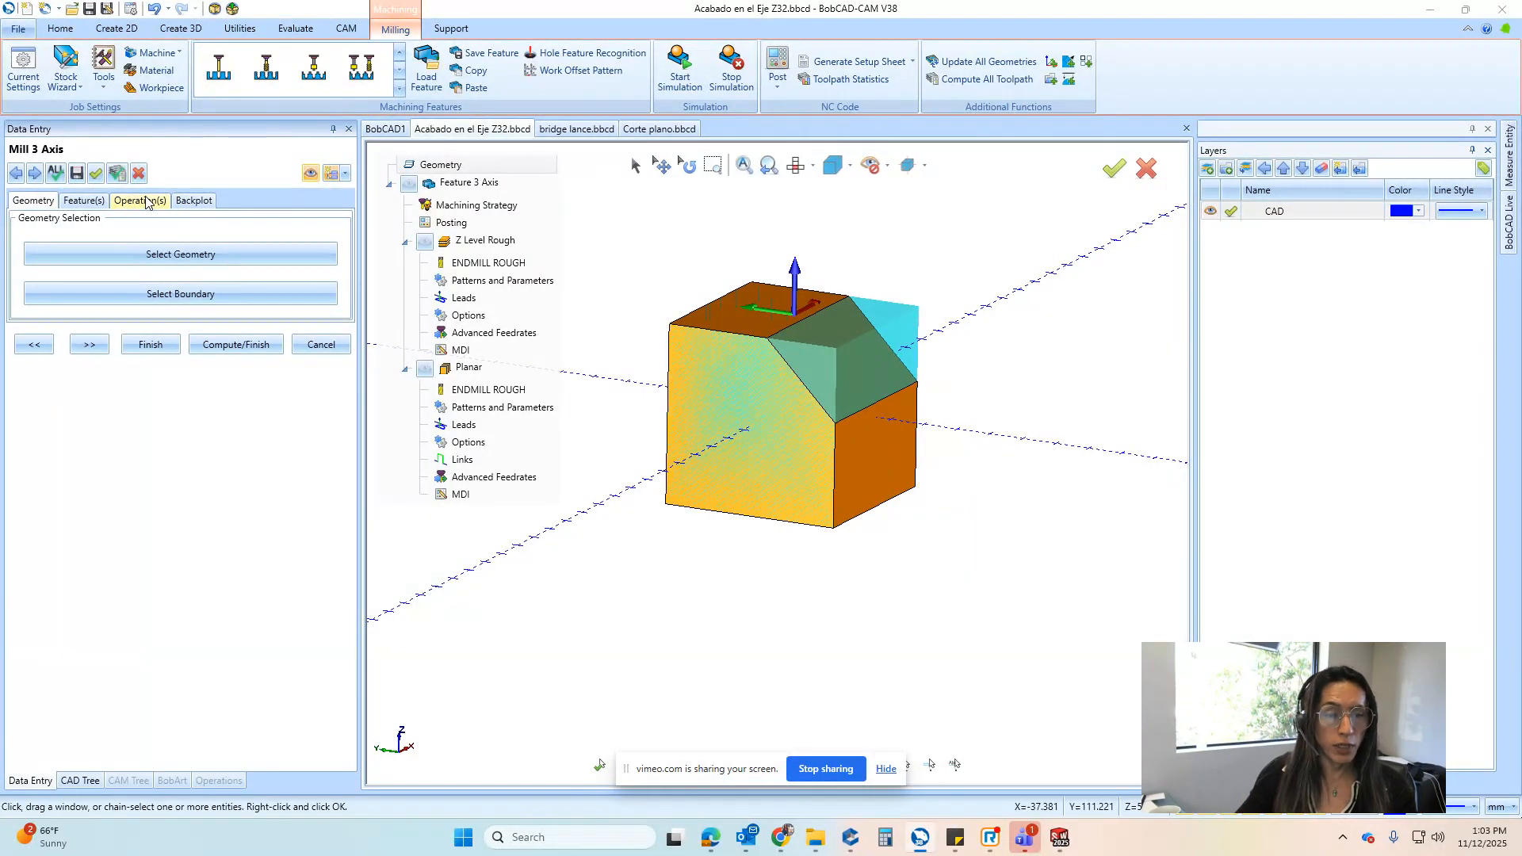
# Remove the default Z Level Rough and Planar operations from the feature's machining strategy
pyautogui.click(473, 206)
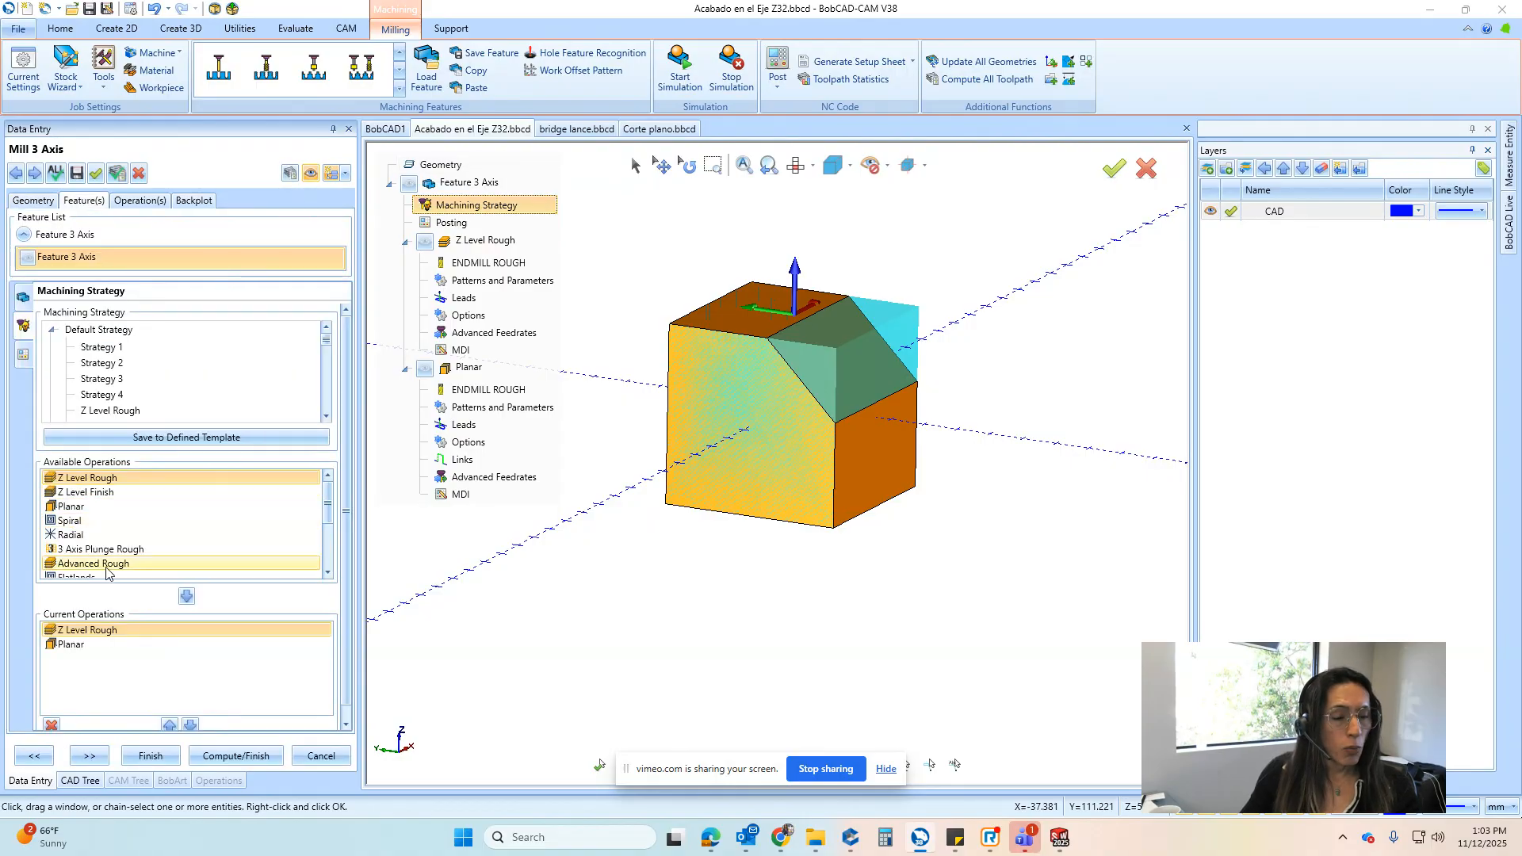
pyautogui.click(51, 724)
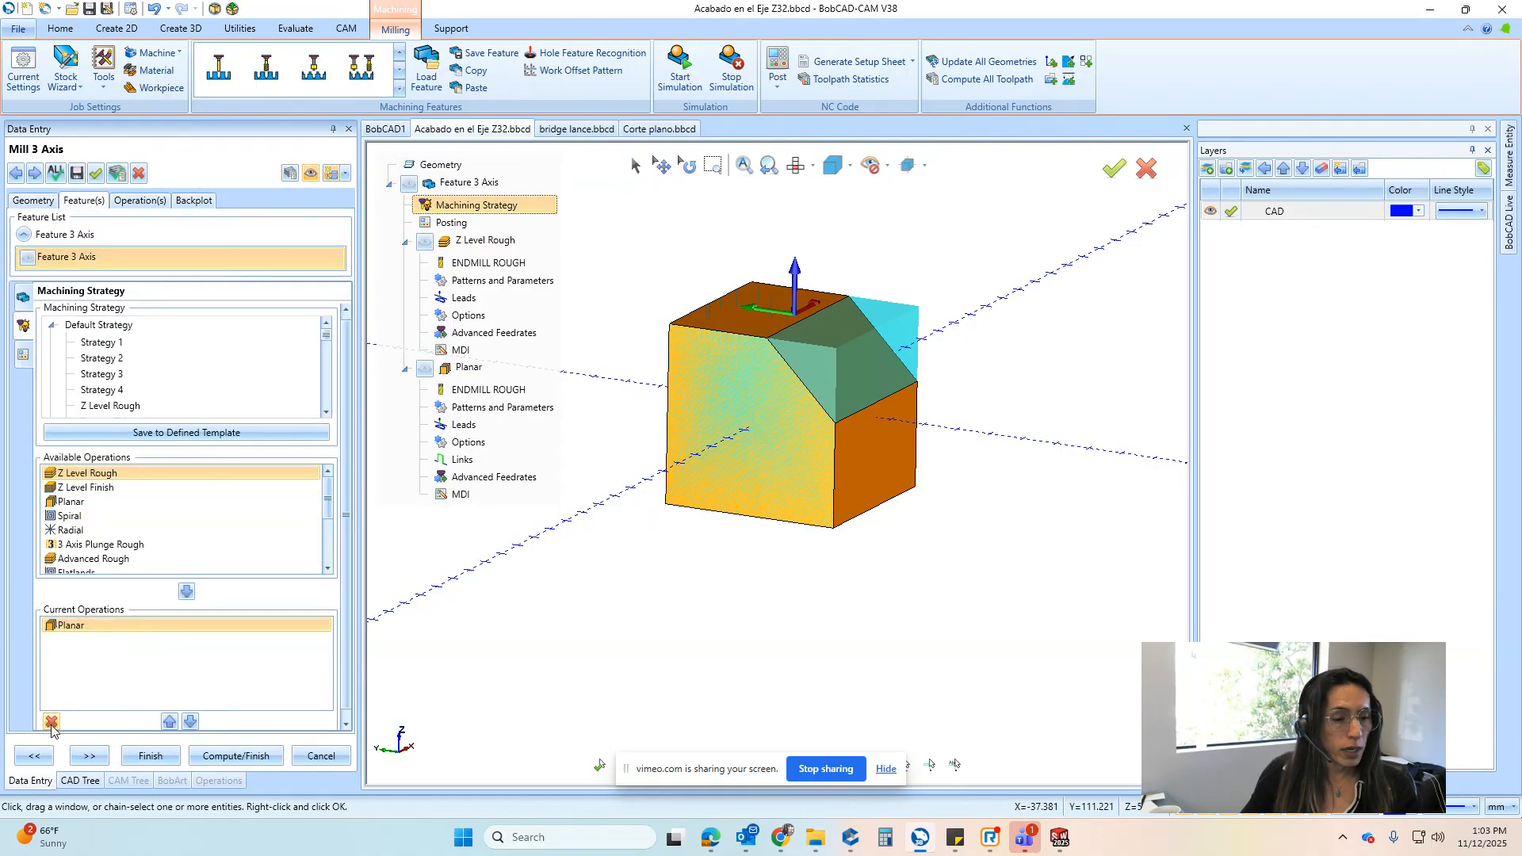
pyautogui.click(51, 723)
# Add the Advanced Rough and Equidistant operations to the feature's machining strategy
pyautogui.scroll(-2, 87, 508)
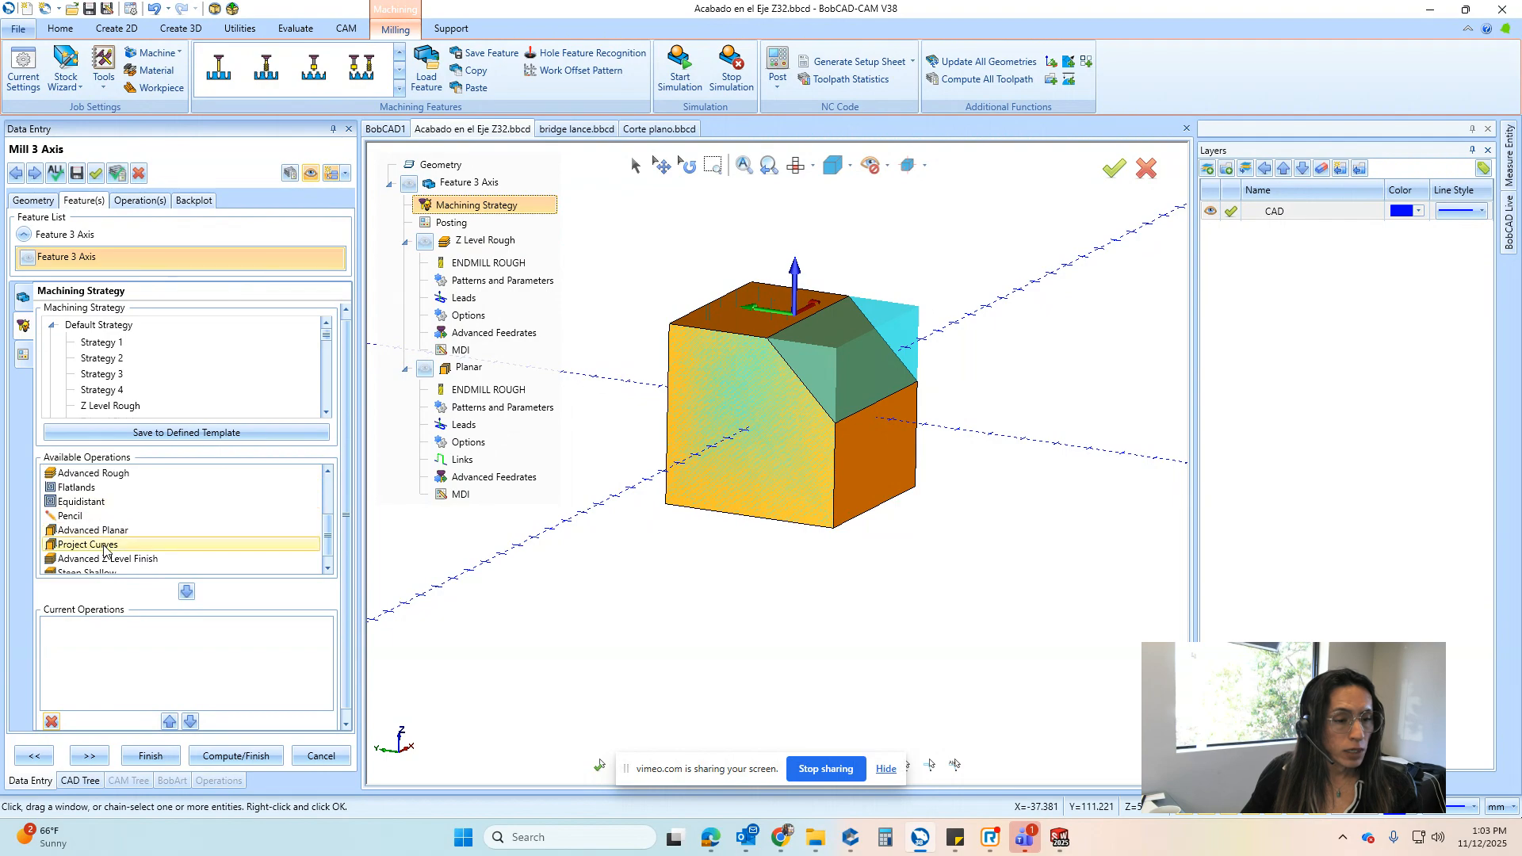
pyautogui.scroll(-1, 105, 547)
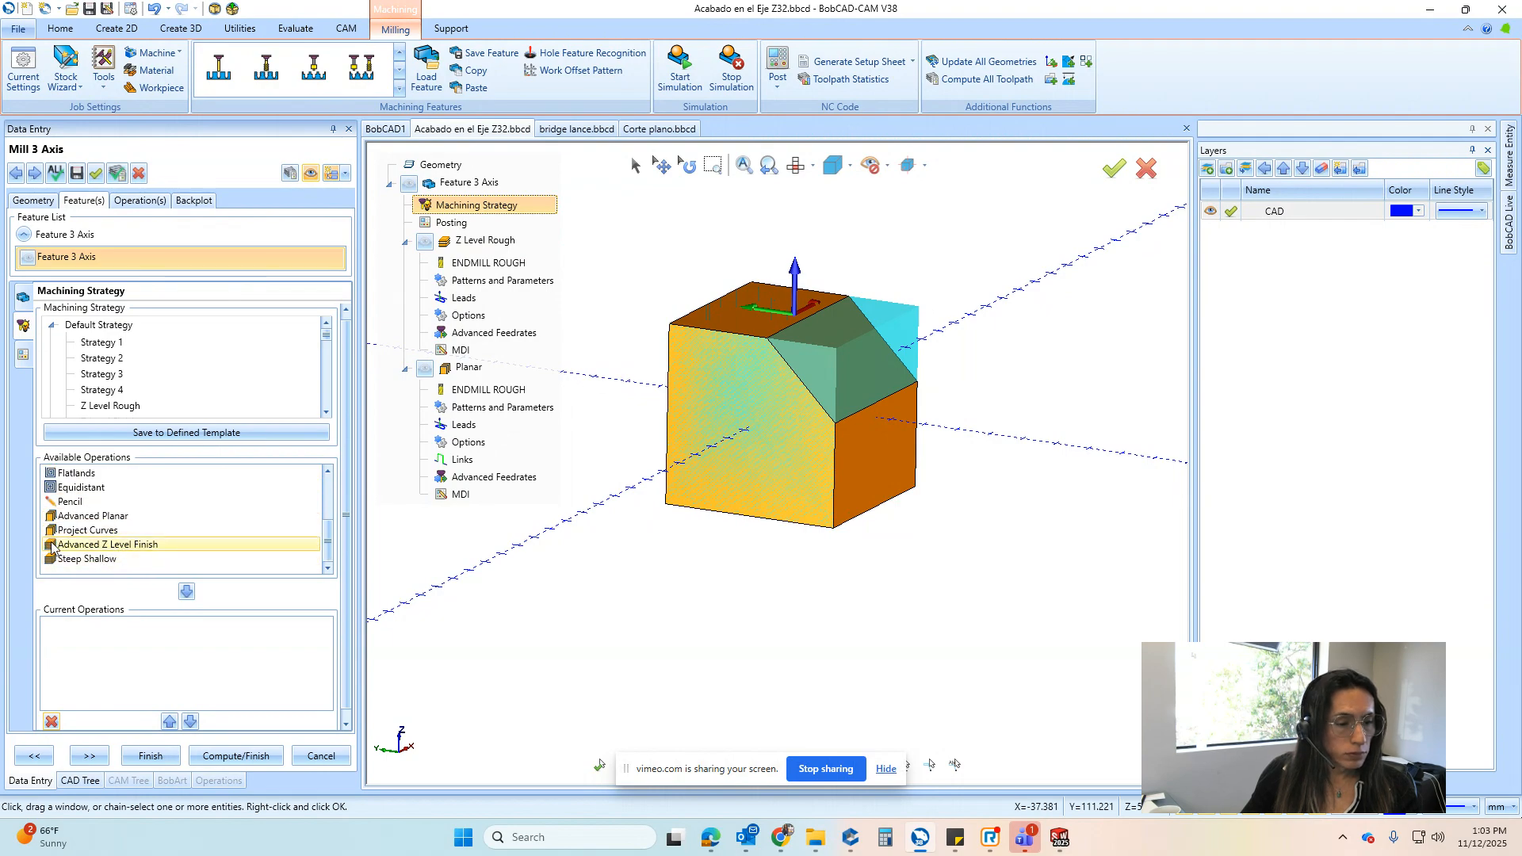
pyautogui.scroll(2, 82, 553)
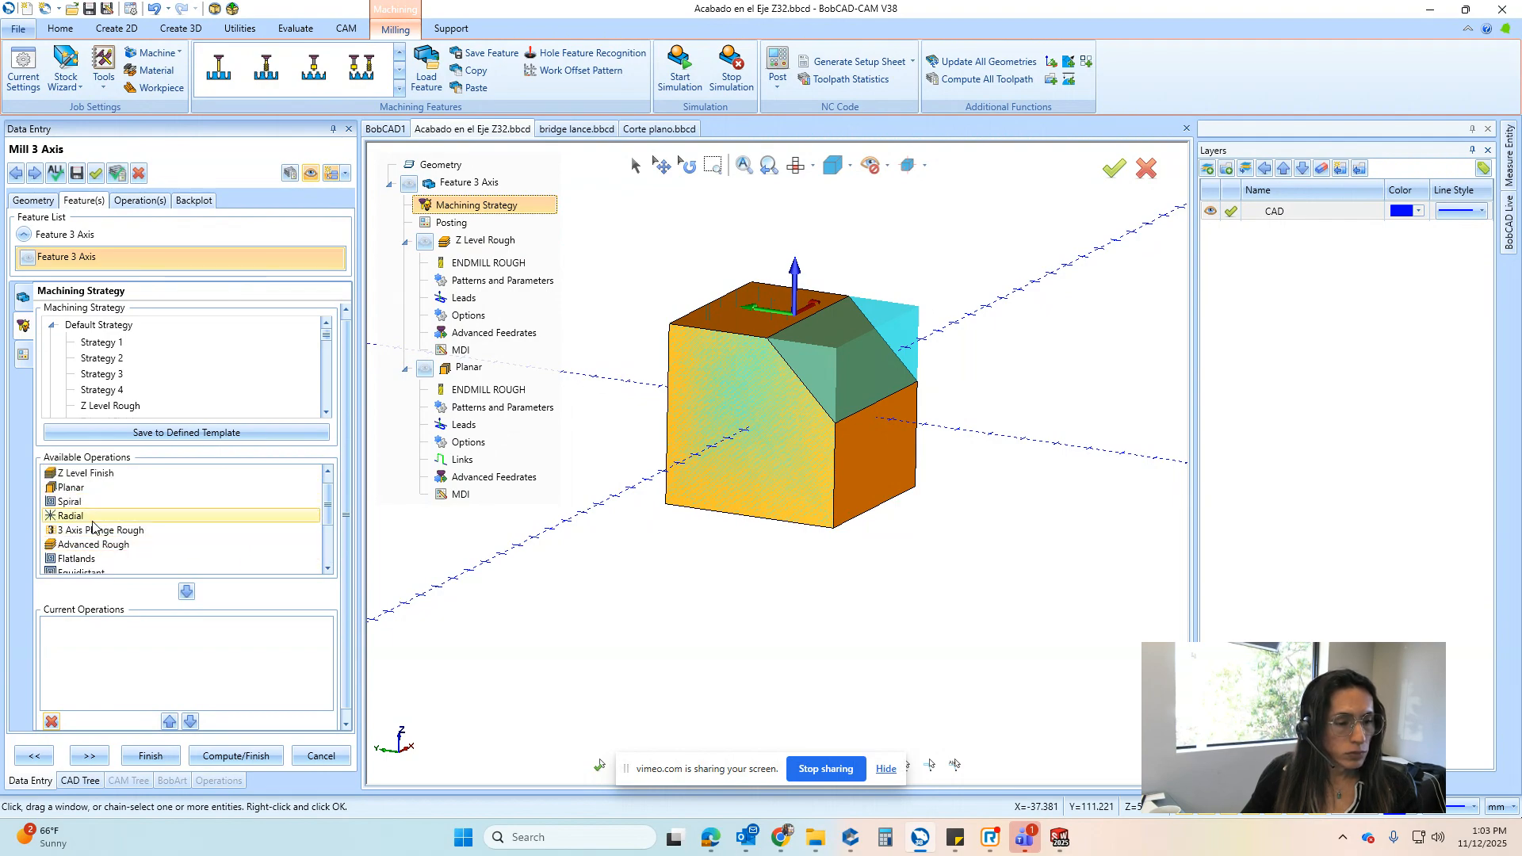
pyautogui.click(99, 544)
pyautogui.click(186, 592)
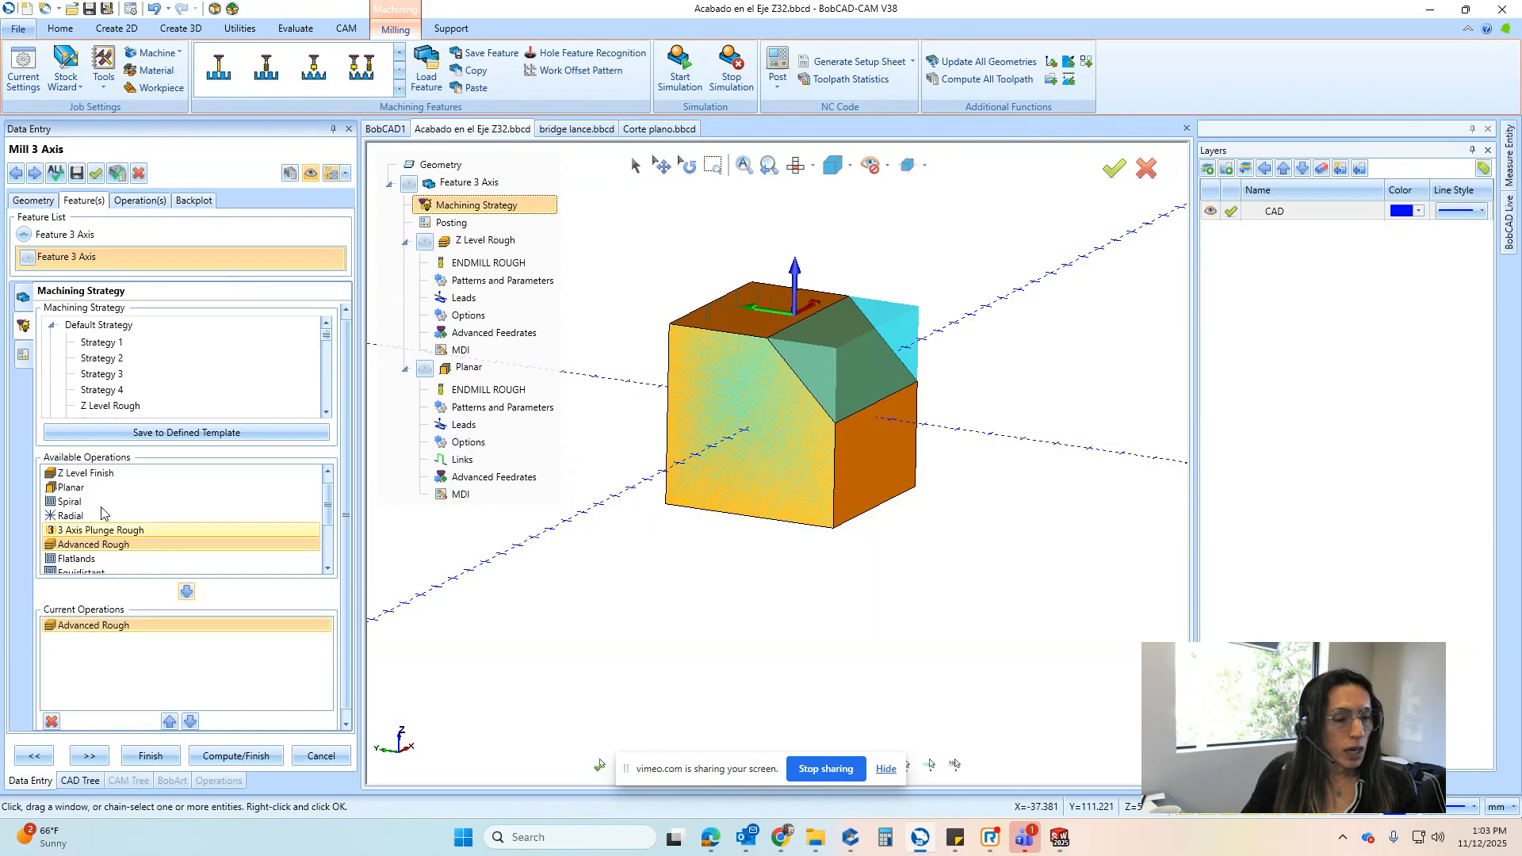
pyautogui.scroll(-1, 111, 530)
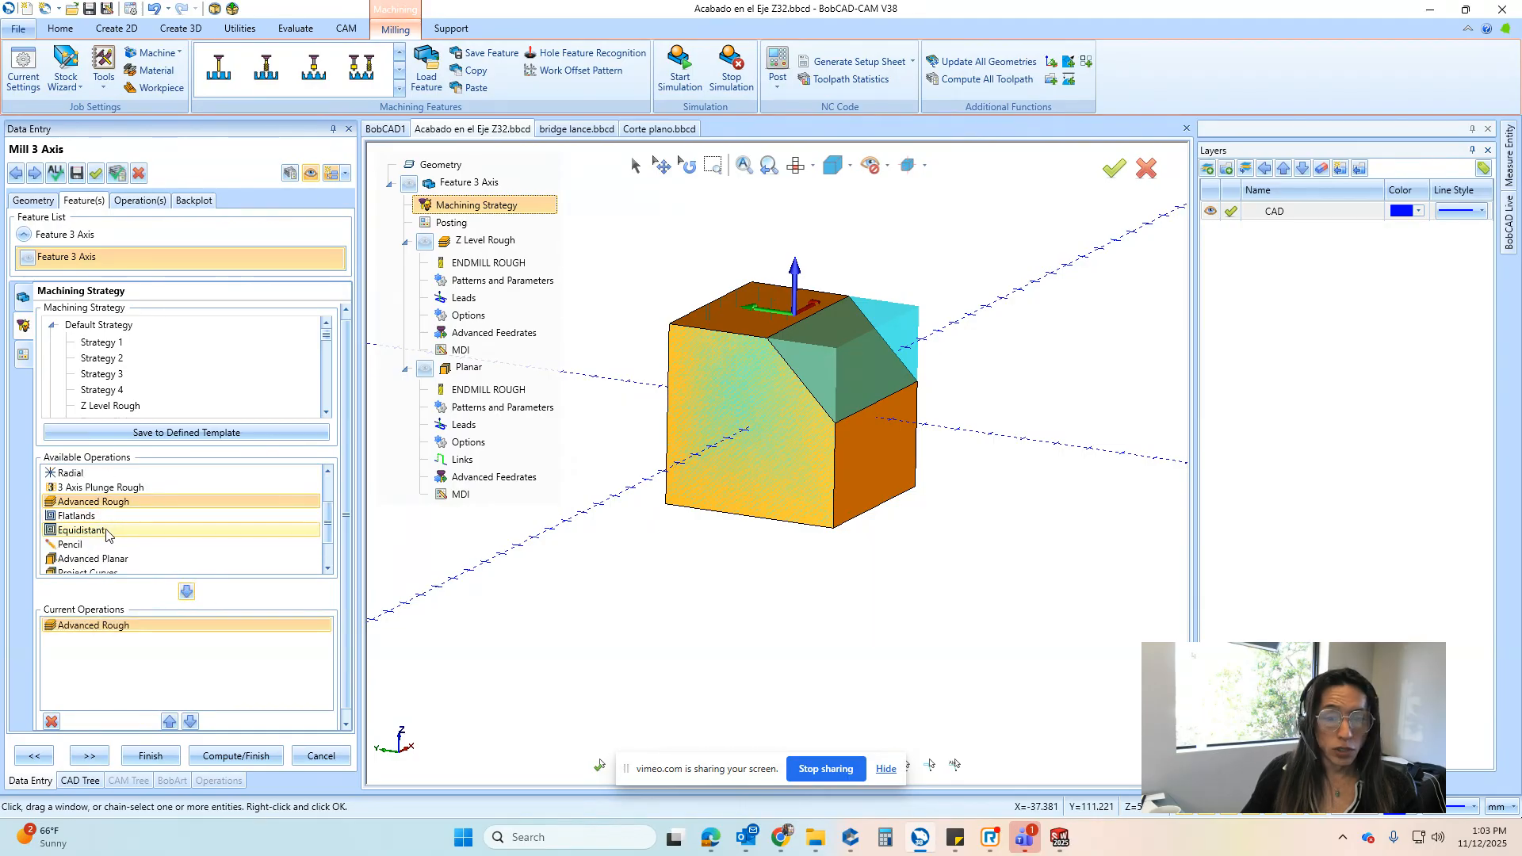
pyautogui.click(87, 532)
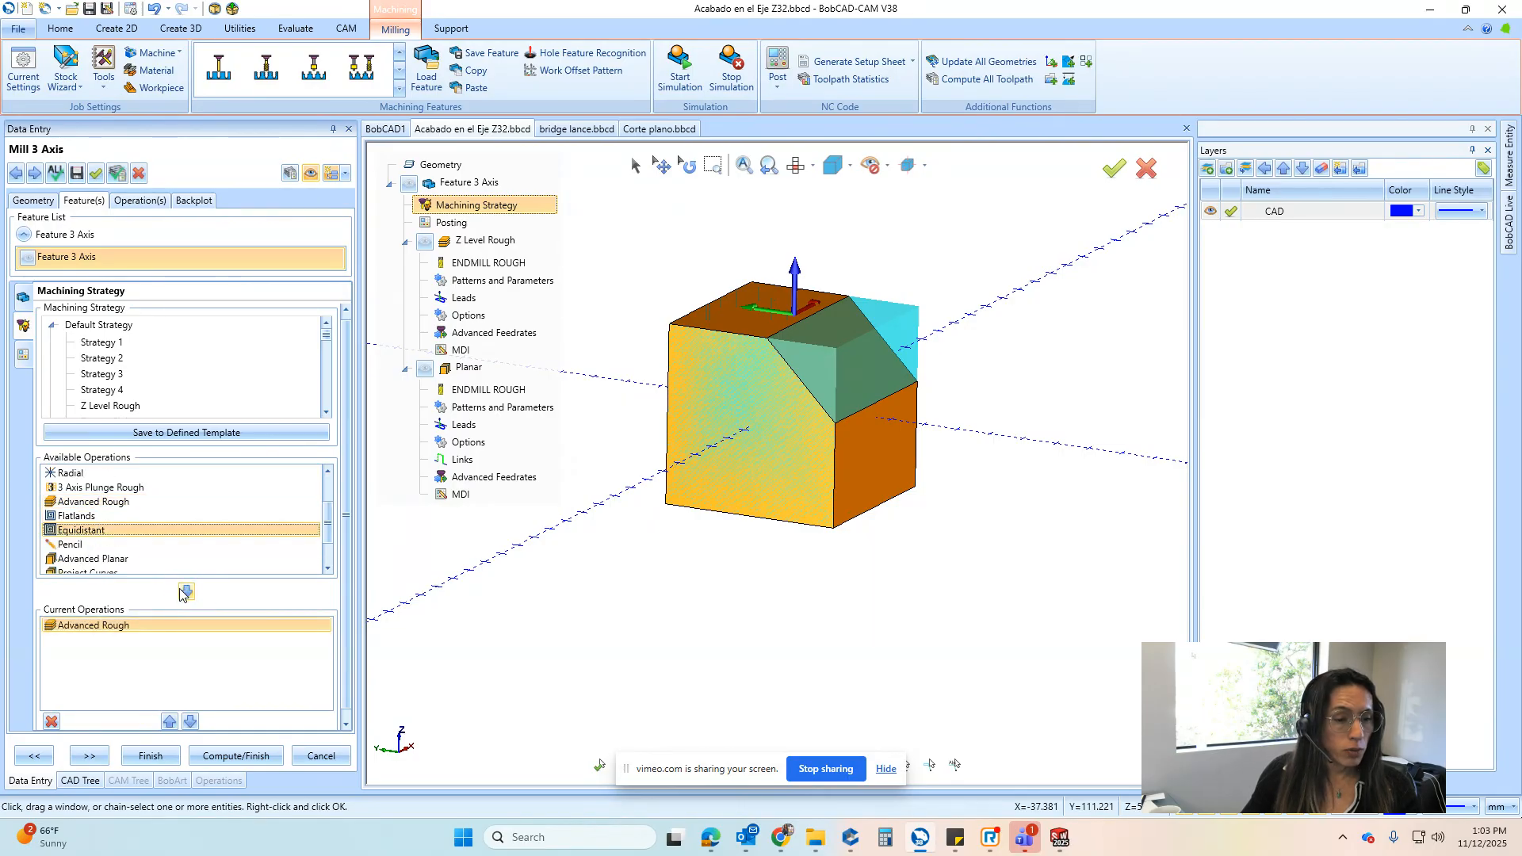
pyautogui.click(187, 593)
# Add Advanced Z Level Finish and Advanced Planar to the feature's current operations
pyautogui.scroll(-1, 111, 543)
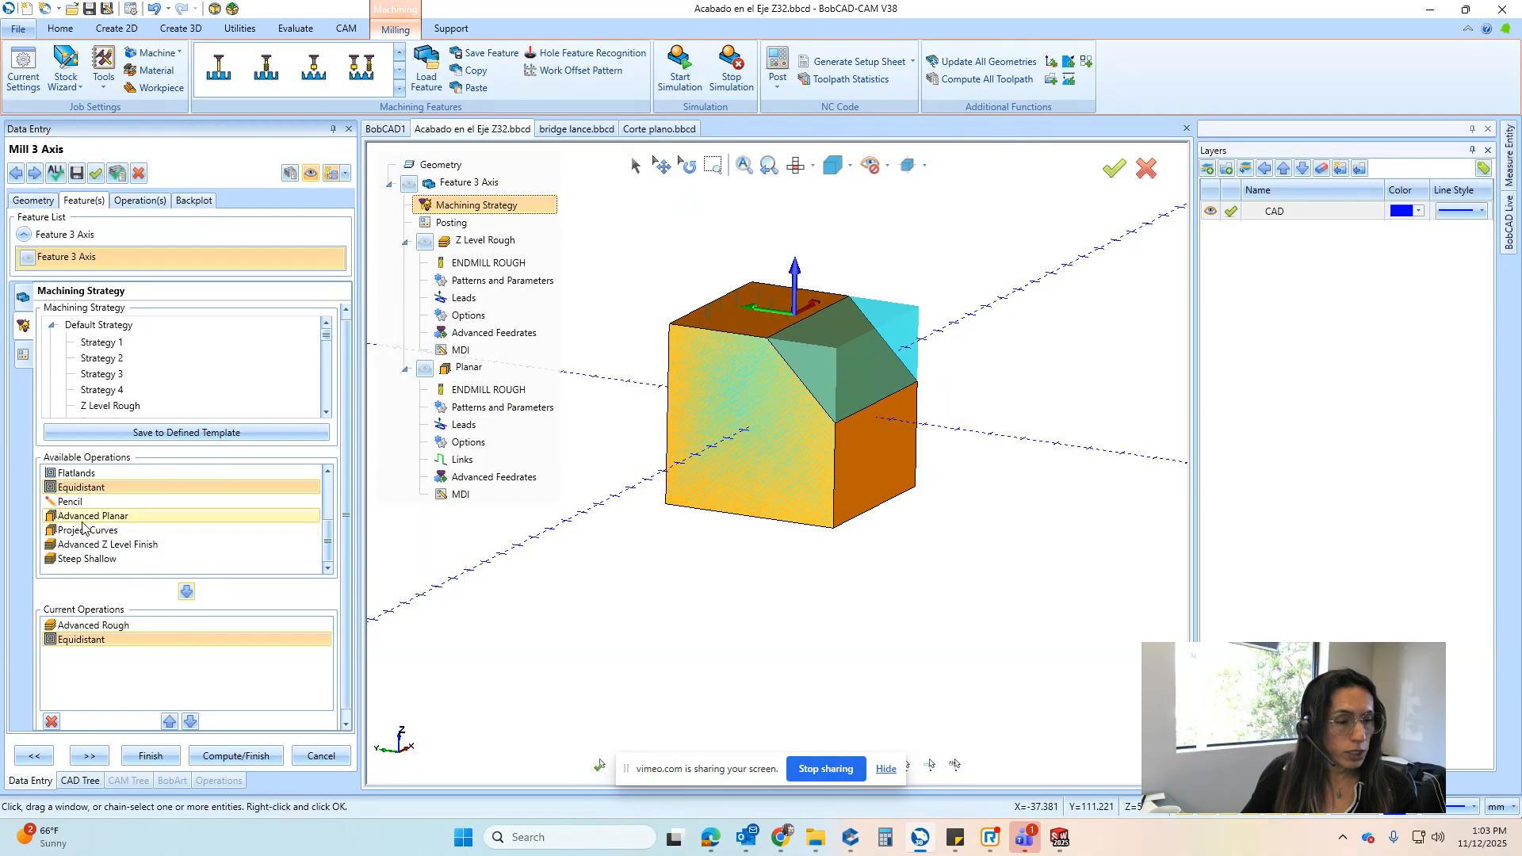
pyautogui.click(108, 545)
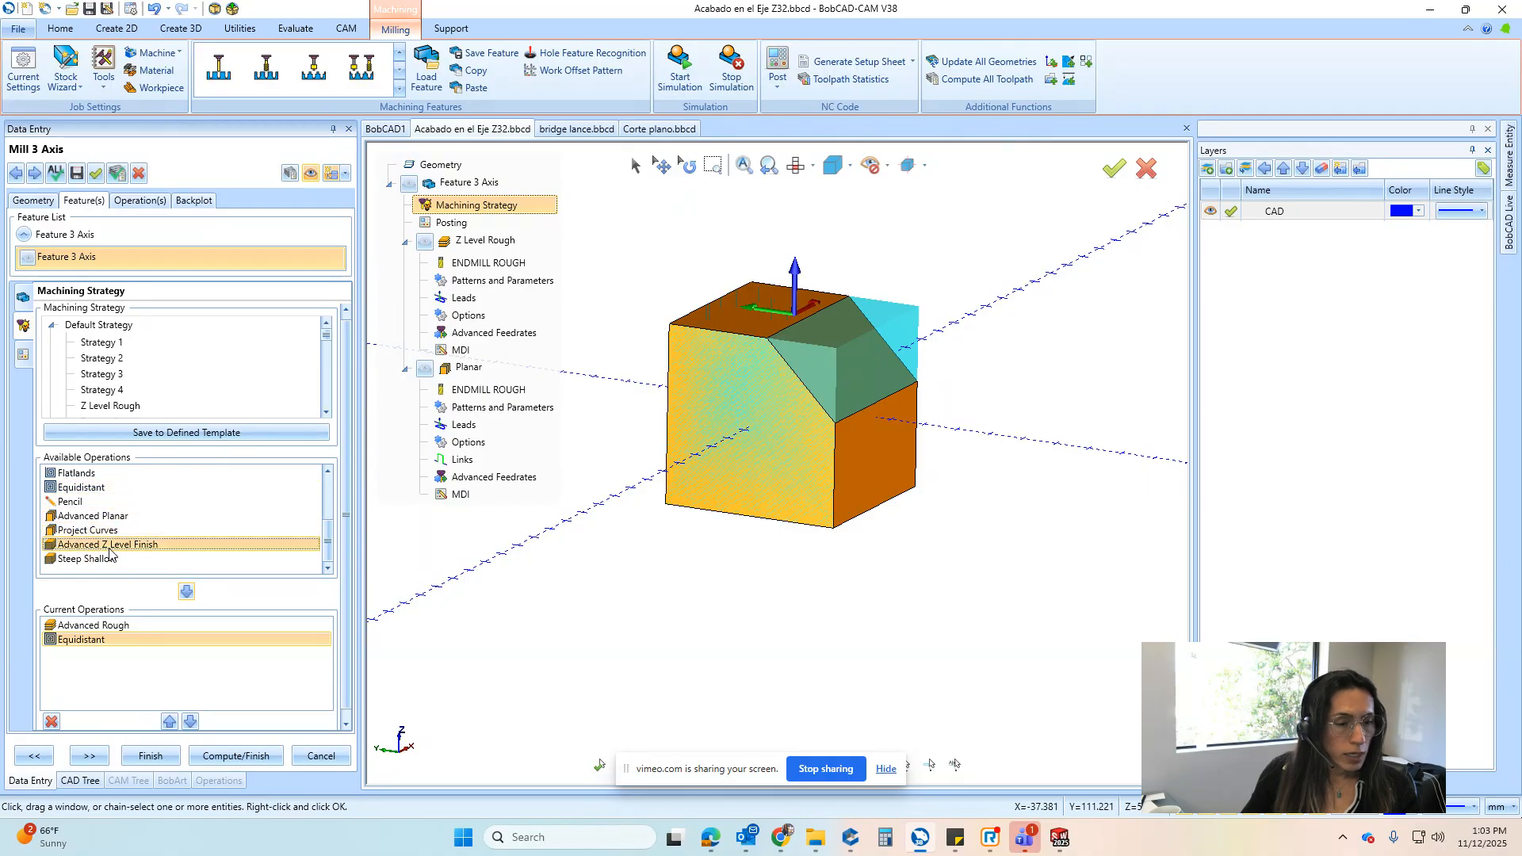
pyautogui.click(186, 591)
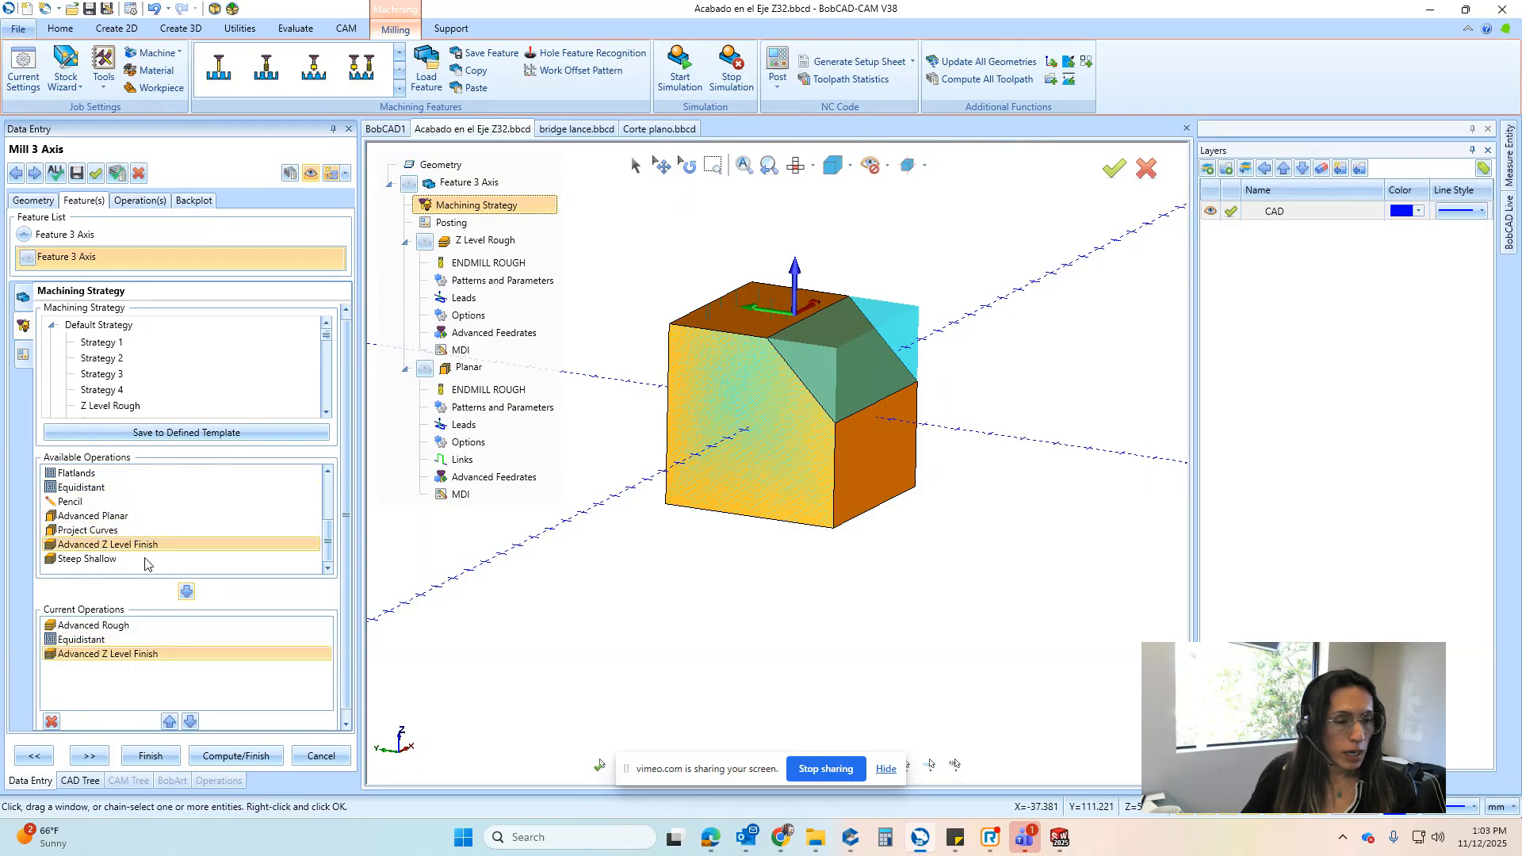
pyautogui.click(100, 517)
pyautogui.click(186, 592)
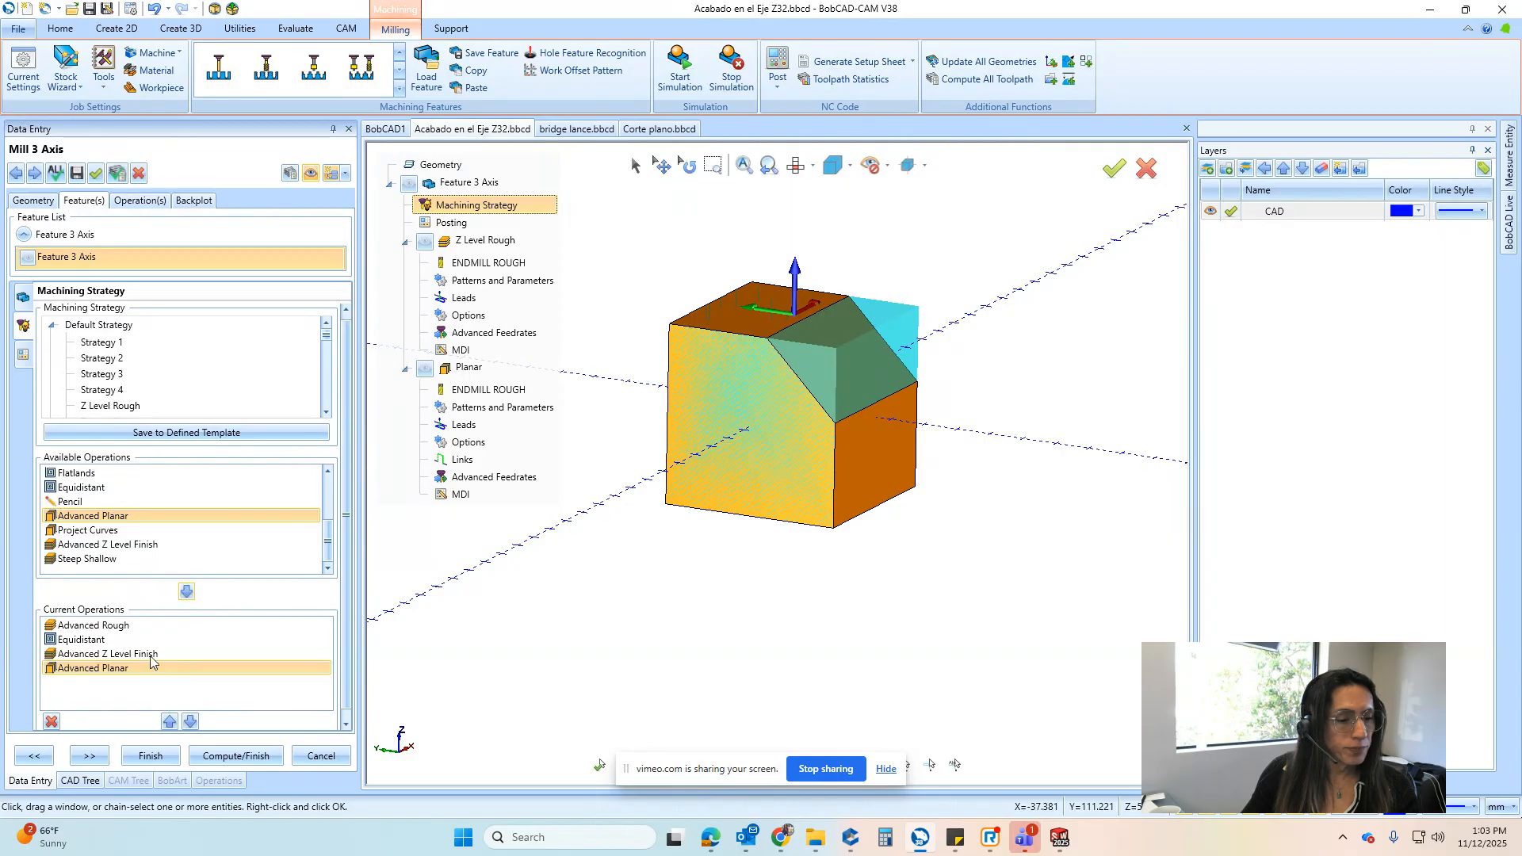
pyautogui.click(95, 626)
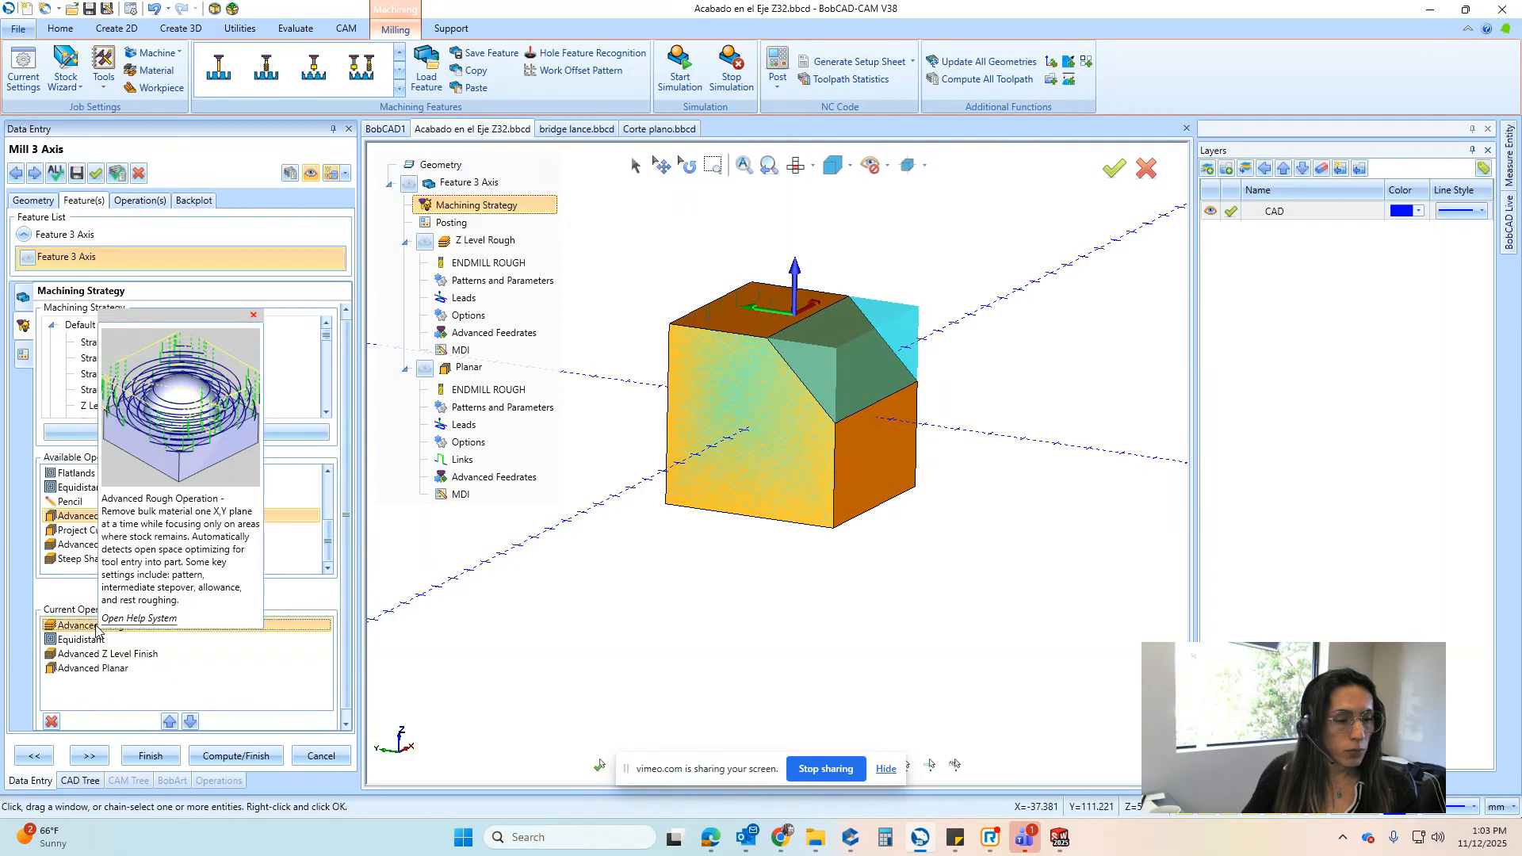
pyautogui.click(83, 640)
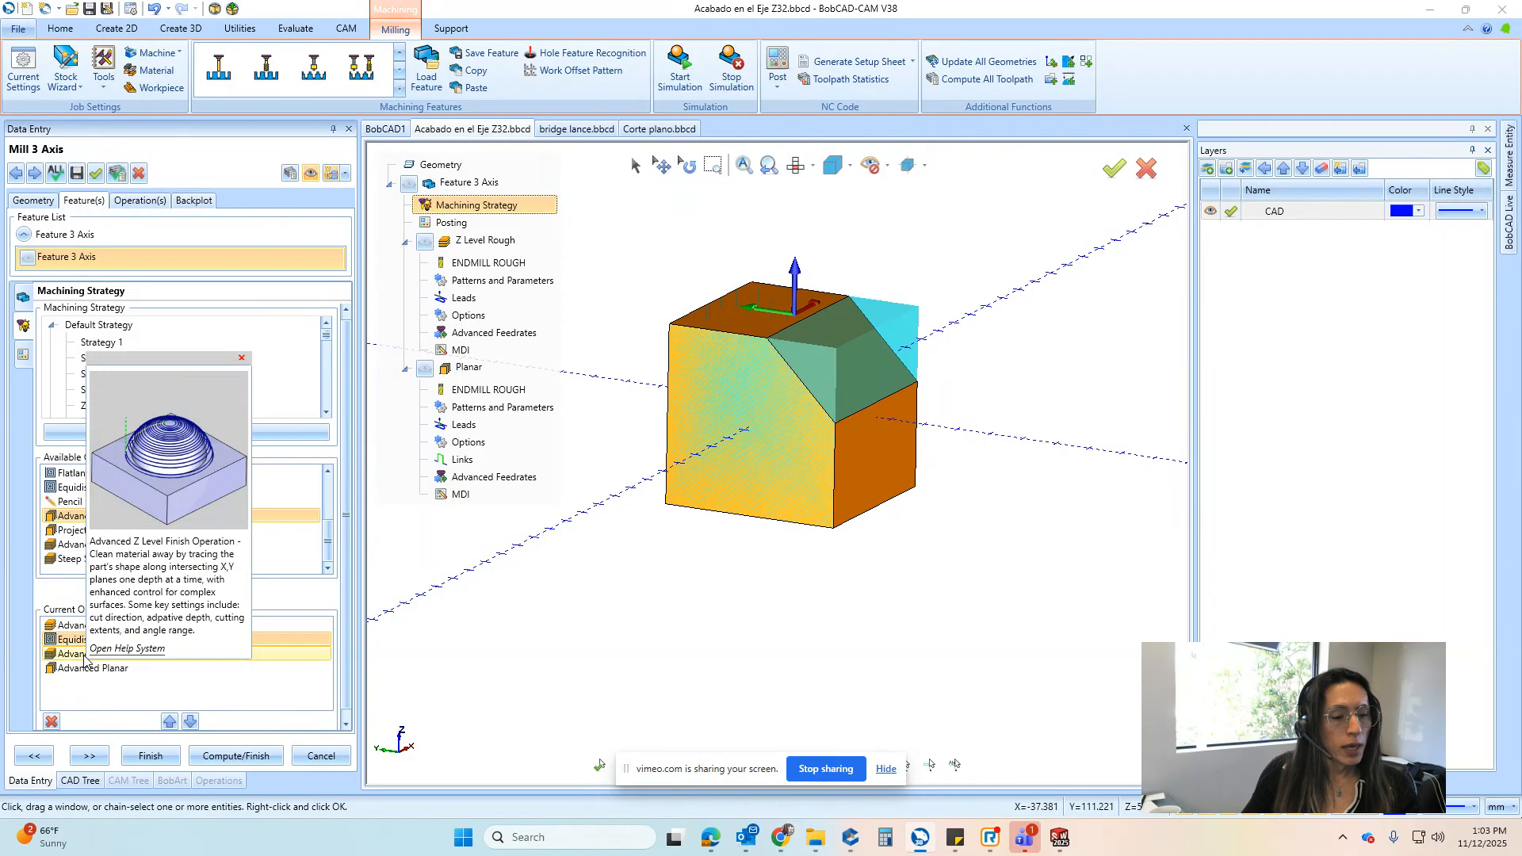
pyautogui.click(85, 656)
pyautogui.click(89, 670)
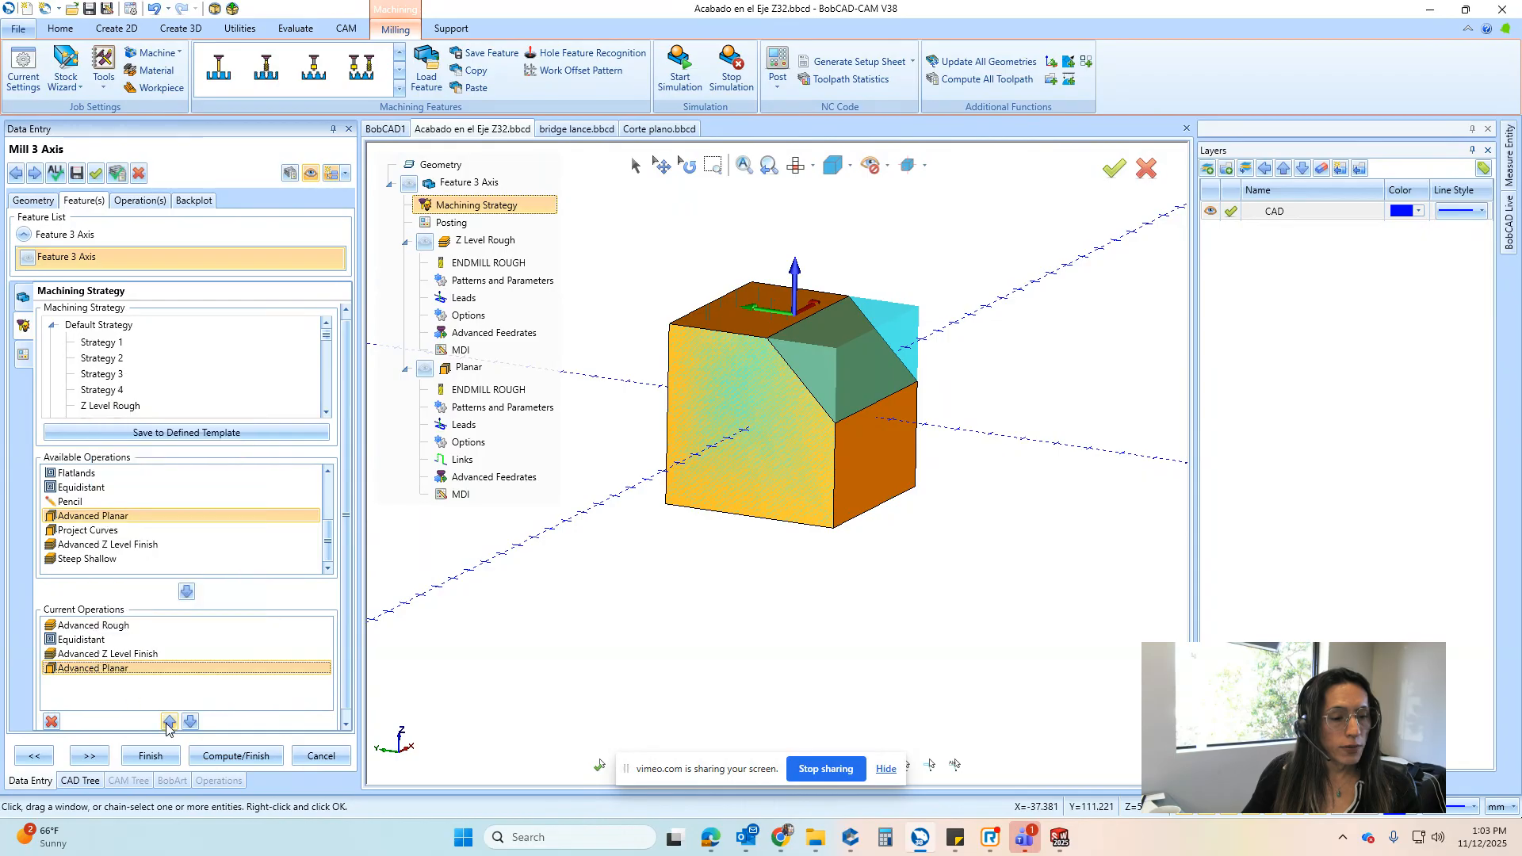
# Enable Arc Fit in the 3 Axis feature's posting parameters
pyautogui.click(91, 759)
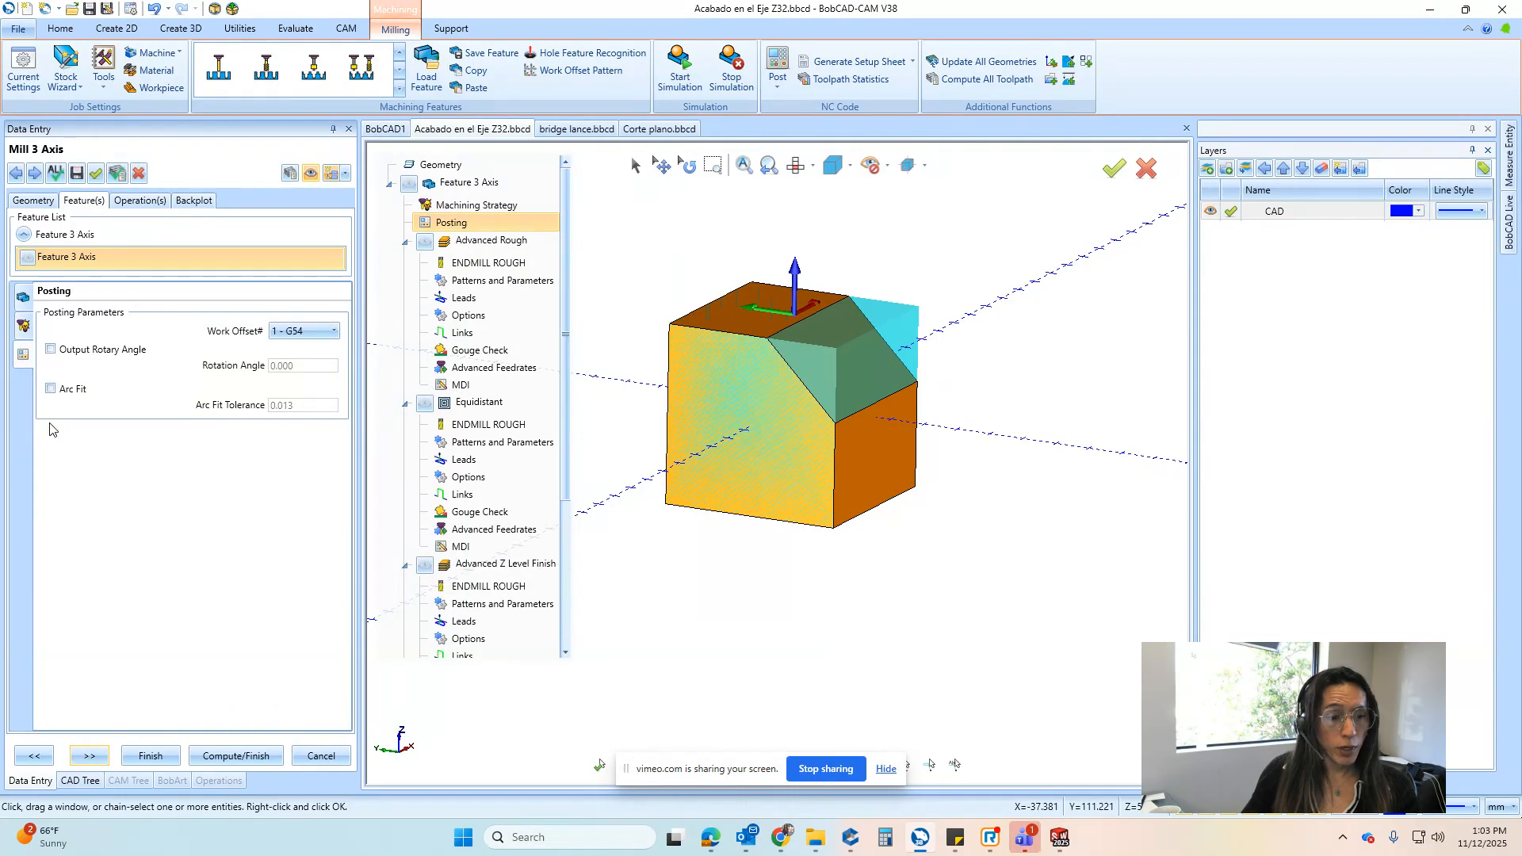
pyautogui.click(51, 388)
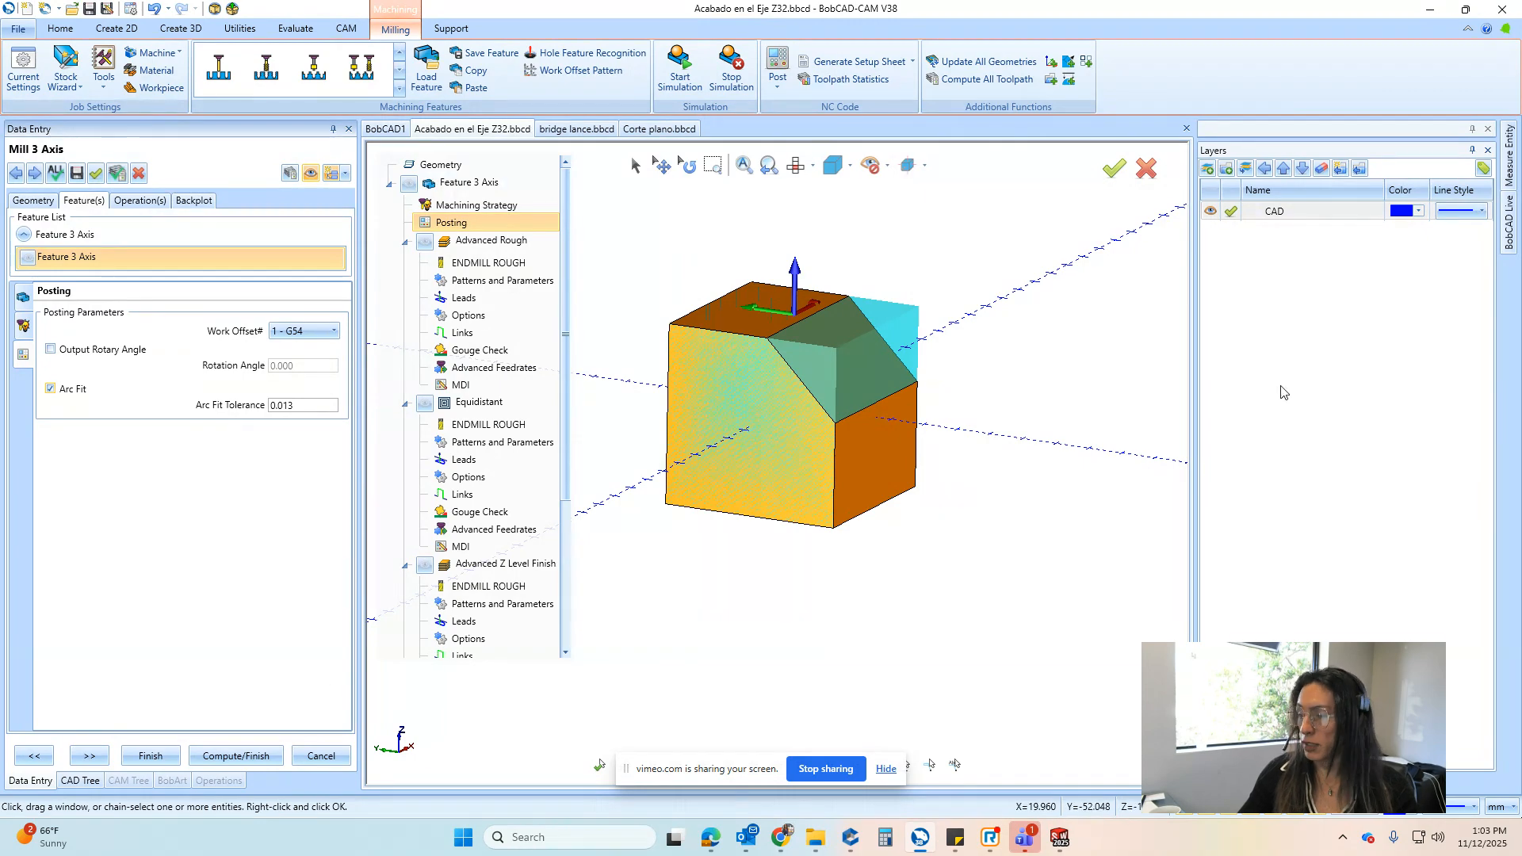
# Switch the Advanced Rough operation to the Advanced UI and open its advanced parameters
pyautogui.click(92, 756)
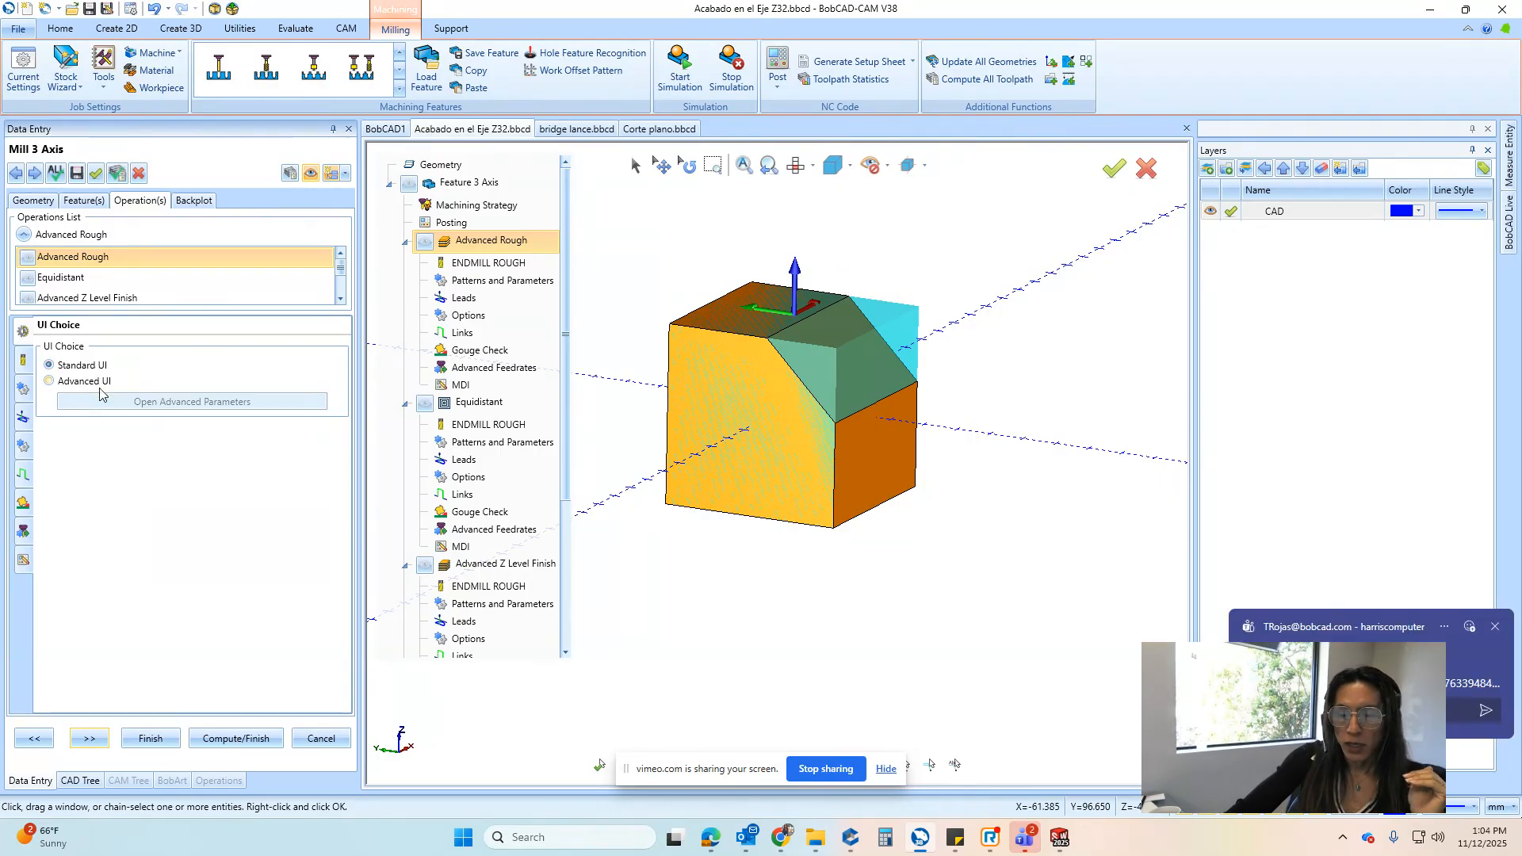
pyautogui.click(1500, 631)
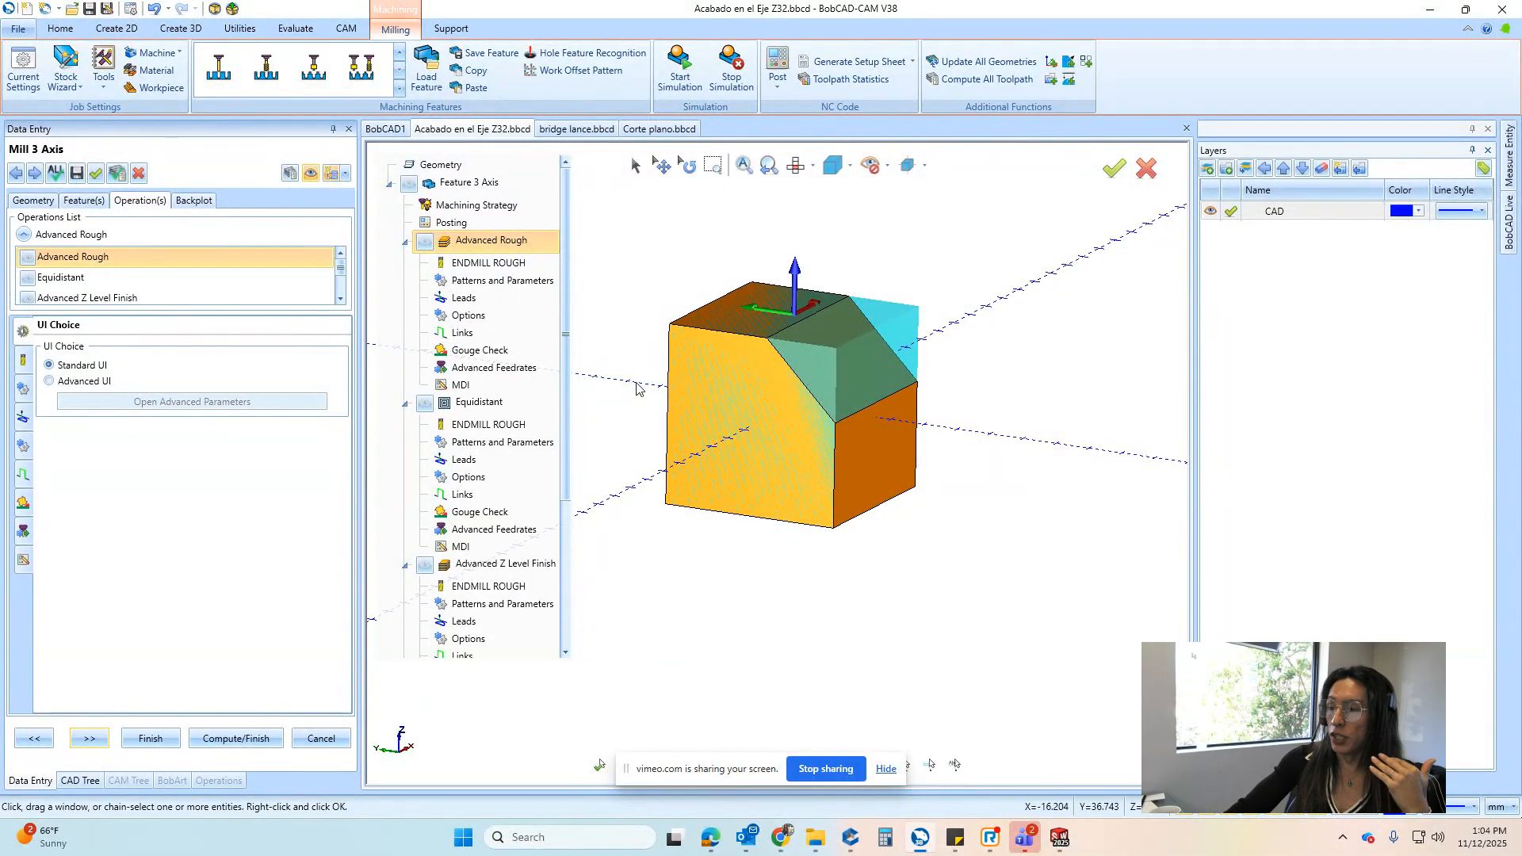
pyautogui.click(49, 382)
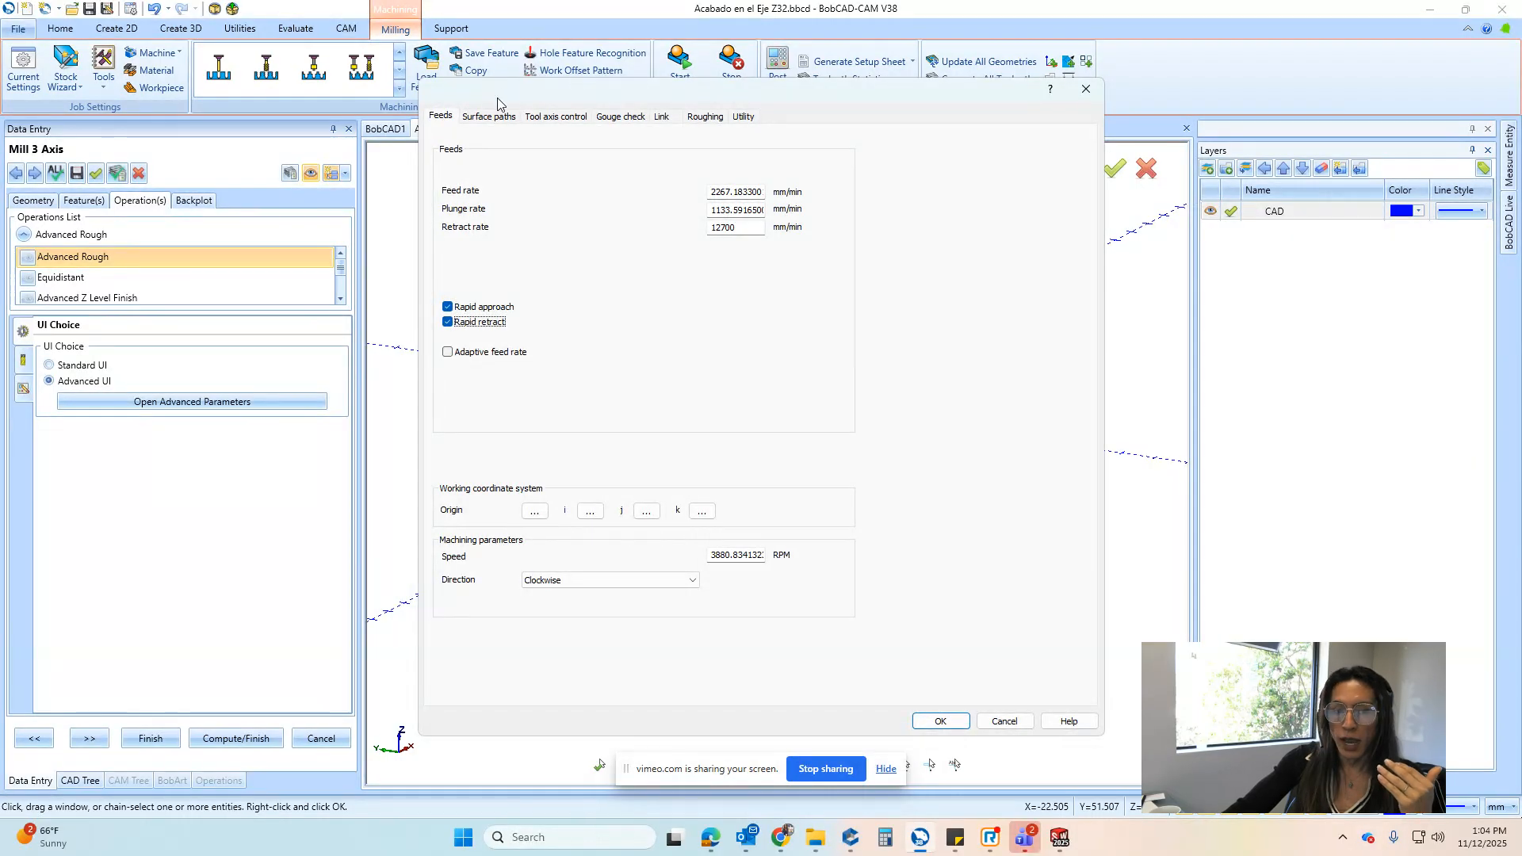
# Check the surface path settings of Advanced Rough, close the advanced parameters, and return the operation to the Standard UI
pyautogui.click(497, 119)
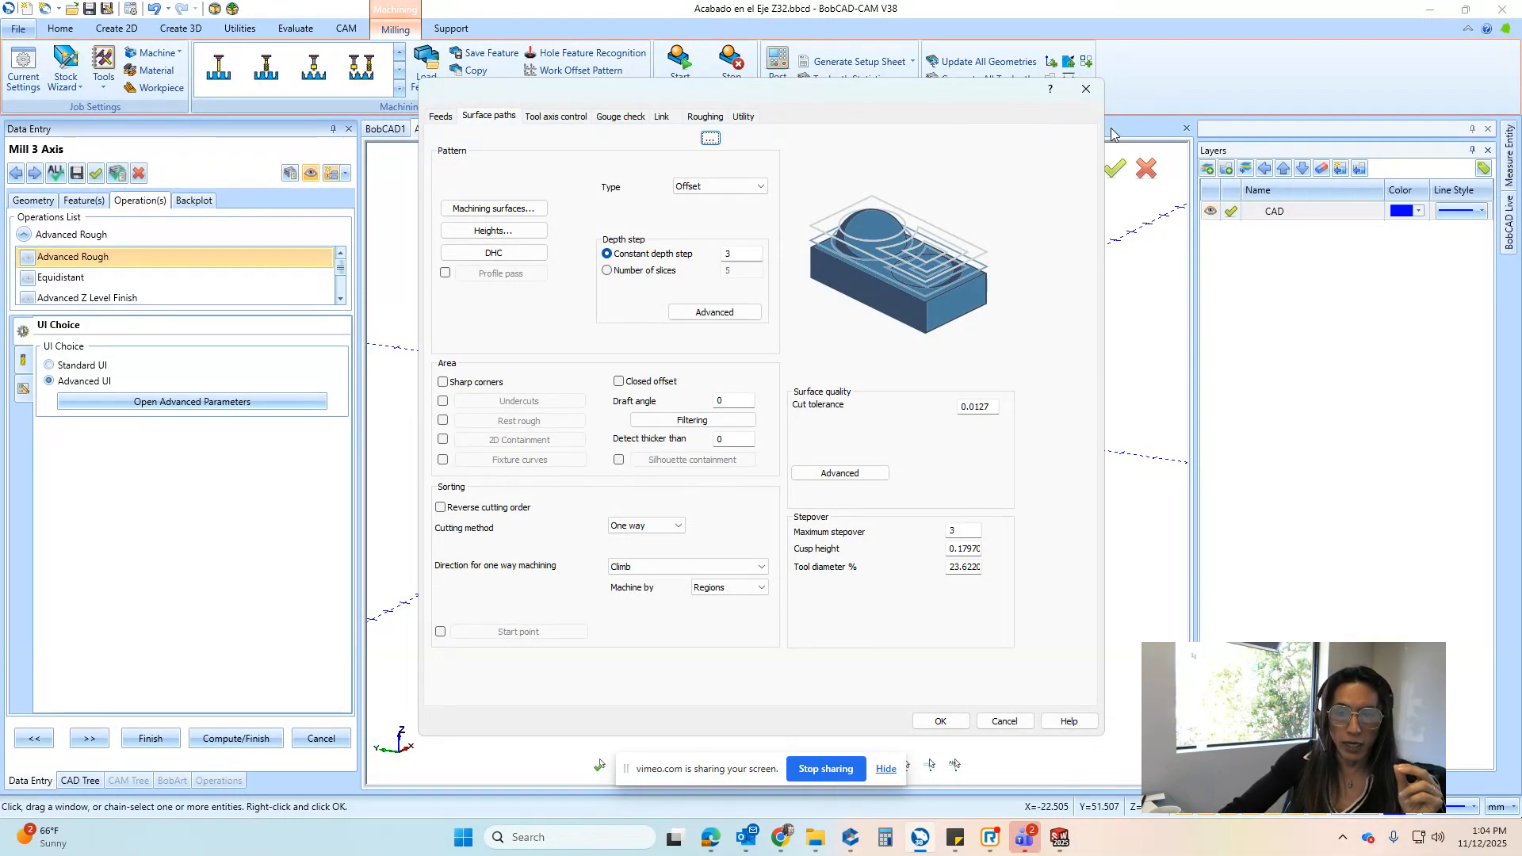
pyautogui.click(1080, 94)
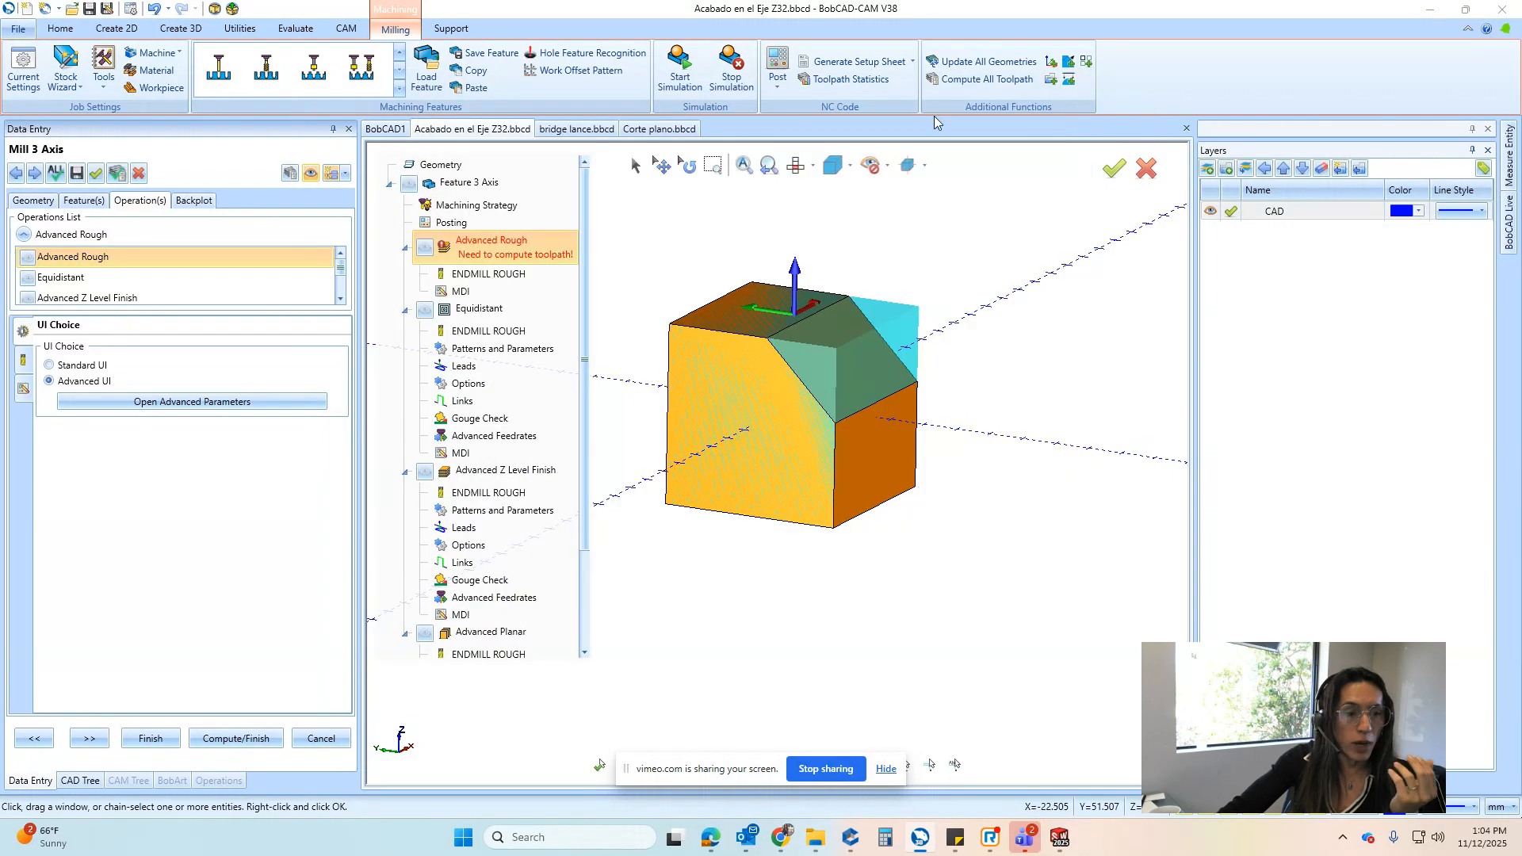
pyautogui.click(50, 365)
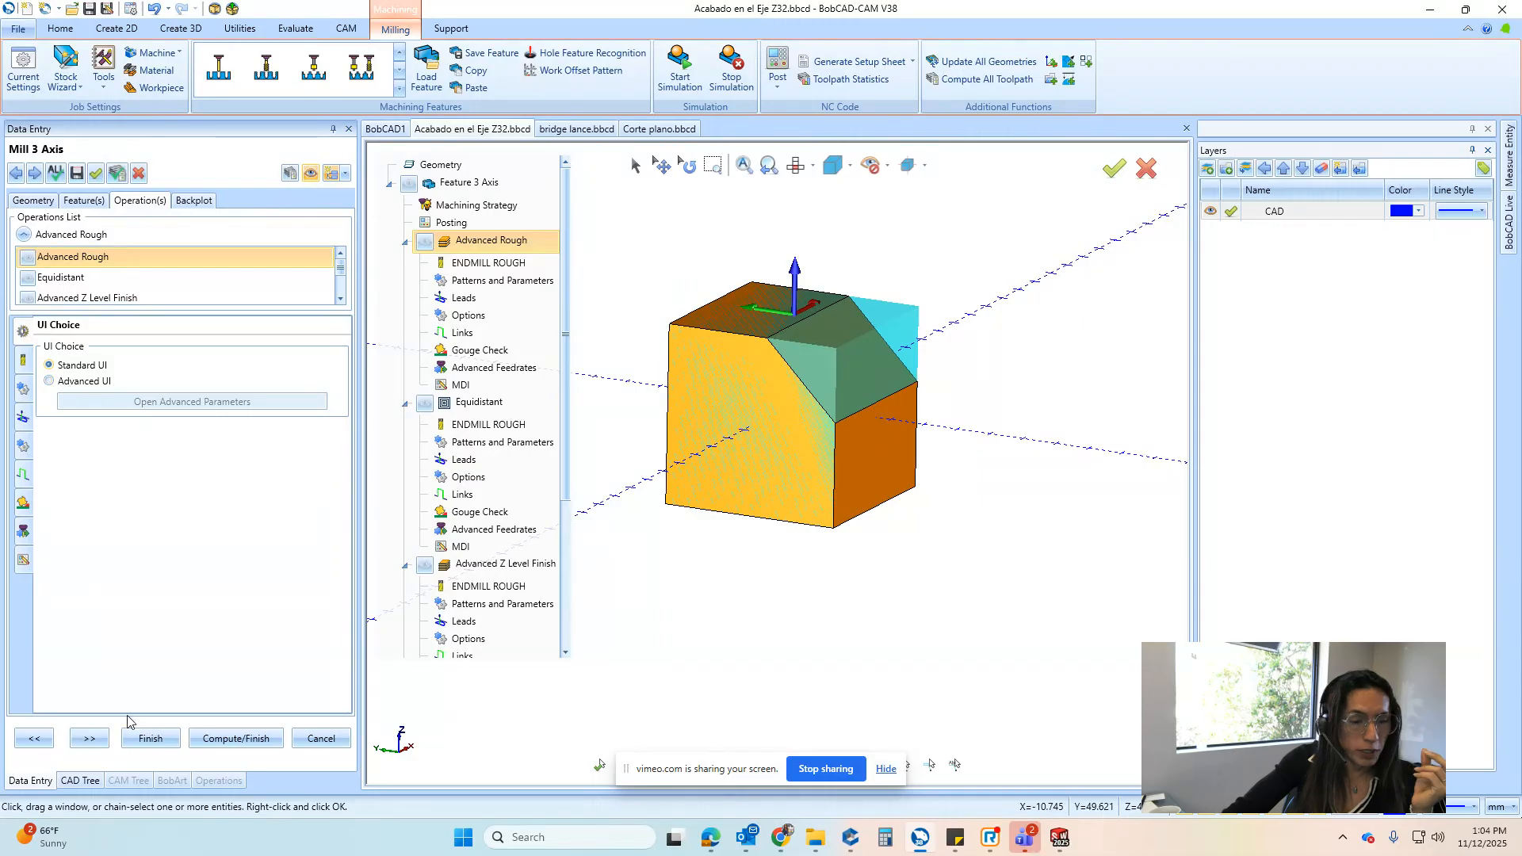
# Set the corner radius of the Advanced Rough endmill to 0
pyautogui.click(83, 738)
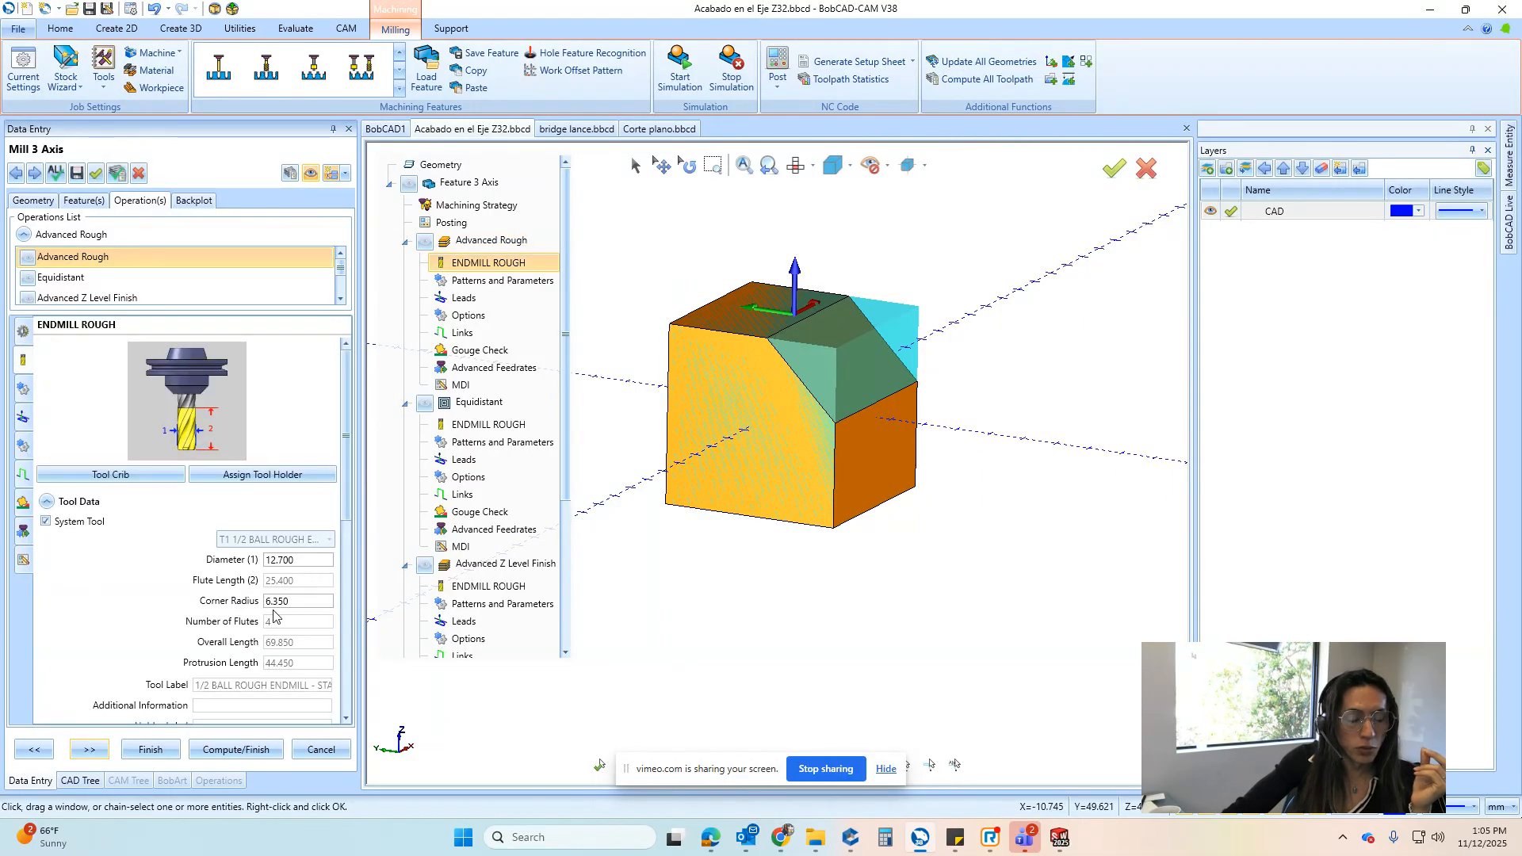
pyautogui.doubleClick(308, 605)
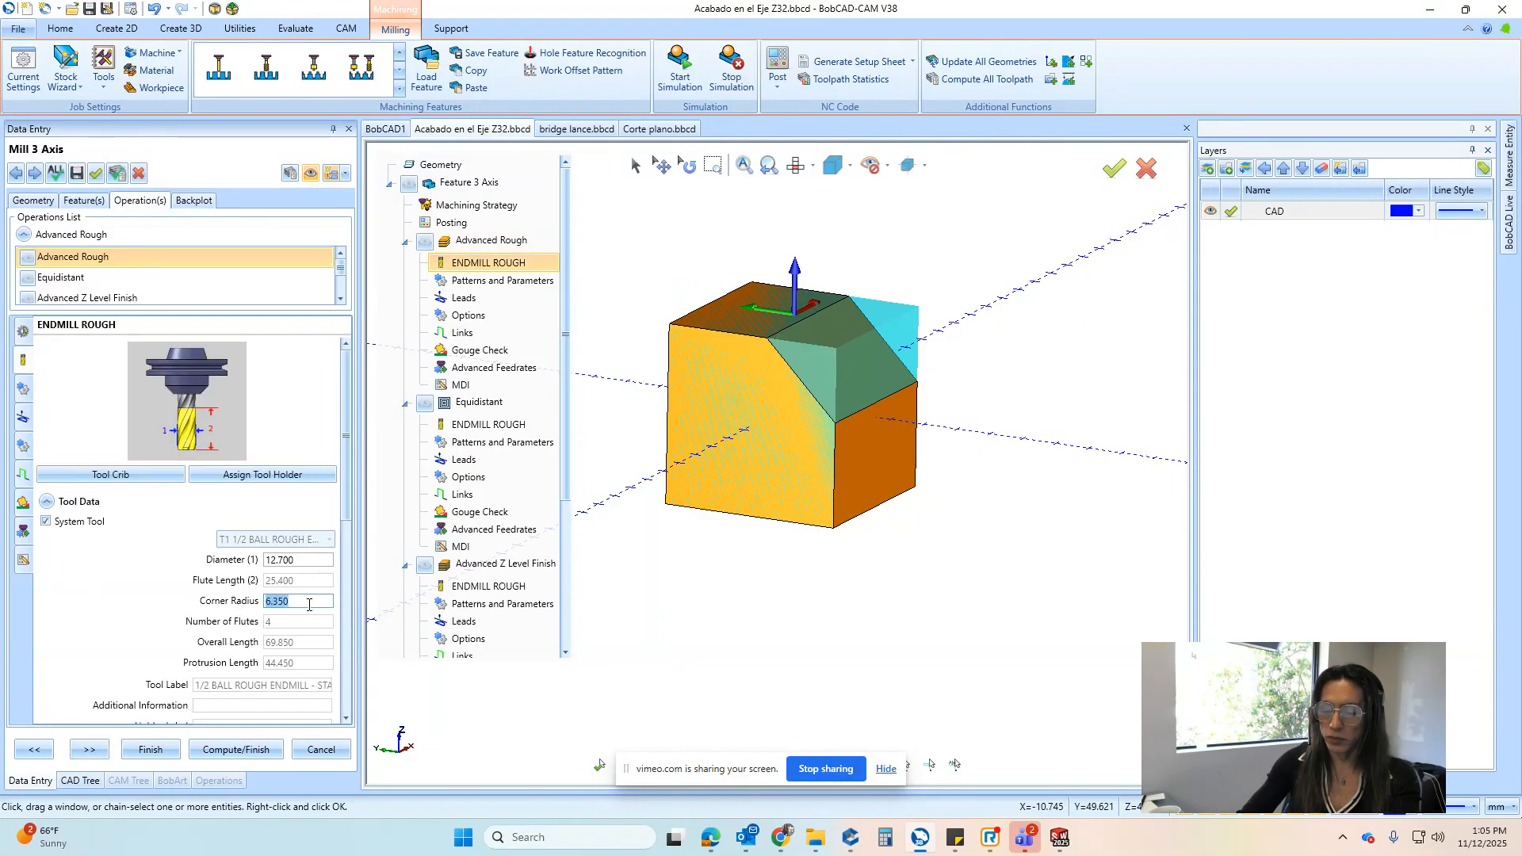
pyautogui.write('0')
pyautogui.press('Tab')
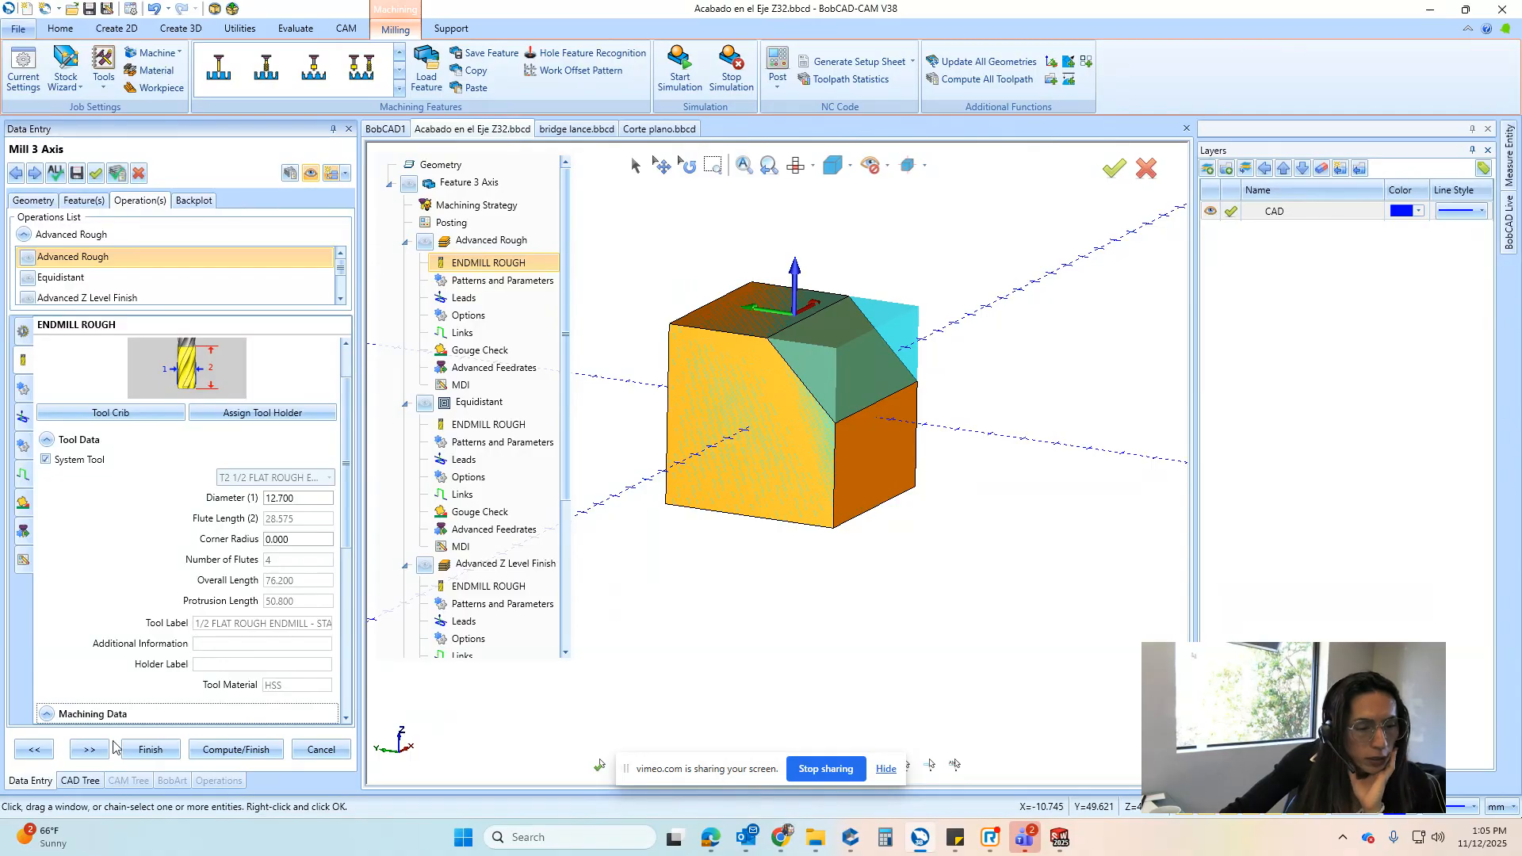
# Try the Morph Spiral cut pattern for Advanced Rough, compute the toolpath, and inspect it on the chamfer
pyautogui.click(90, 749)
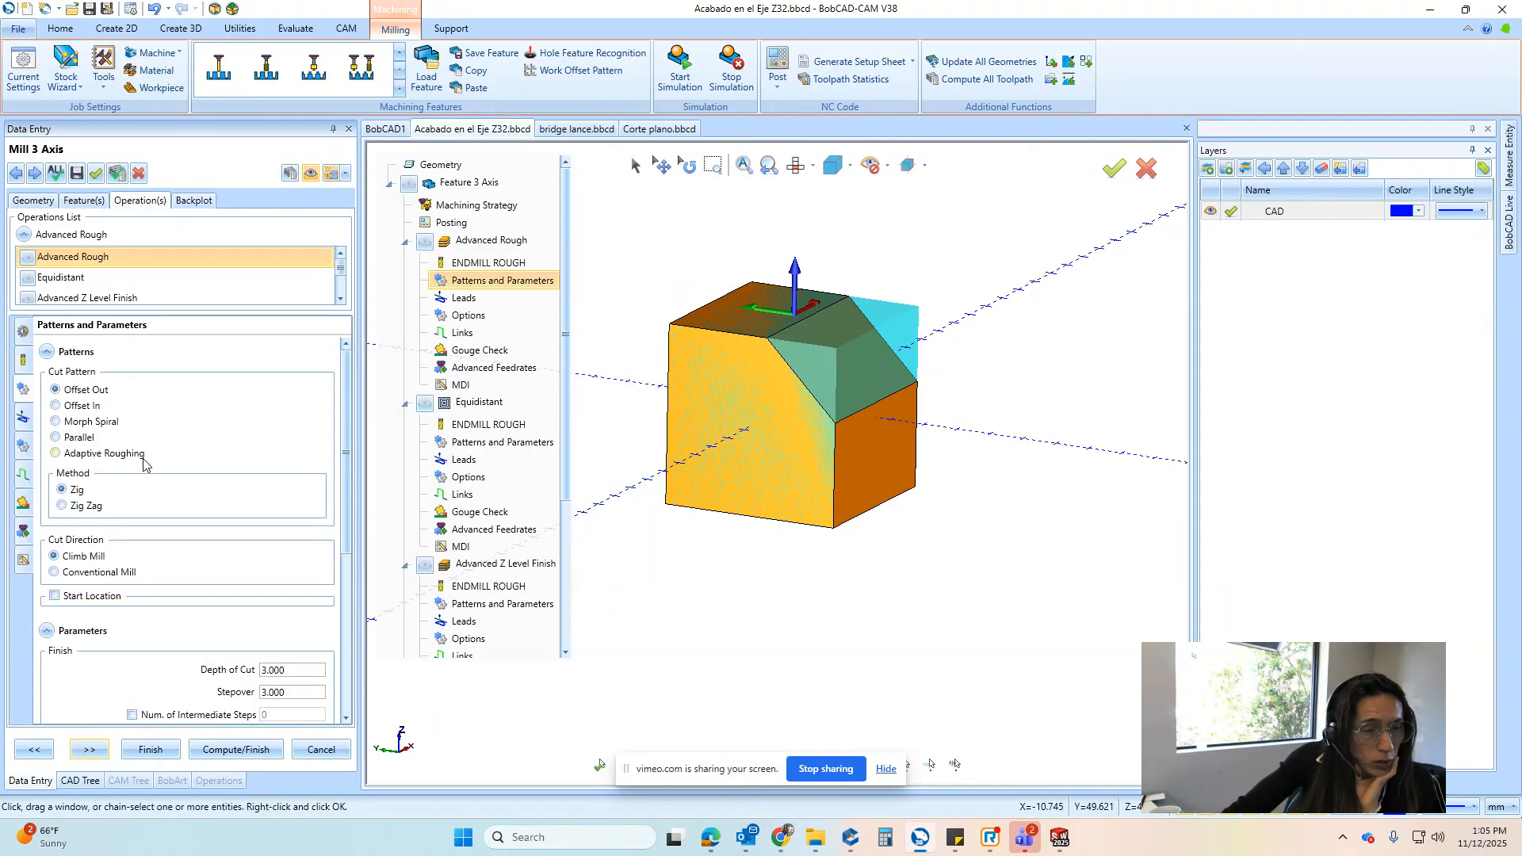
pyautogui.click(73, 424)
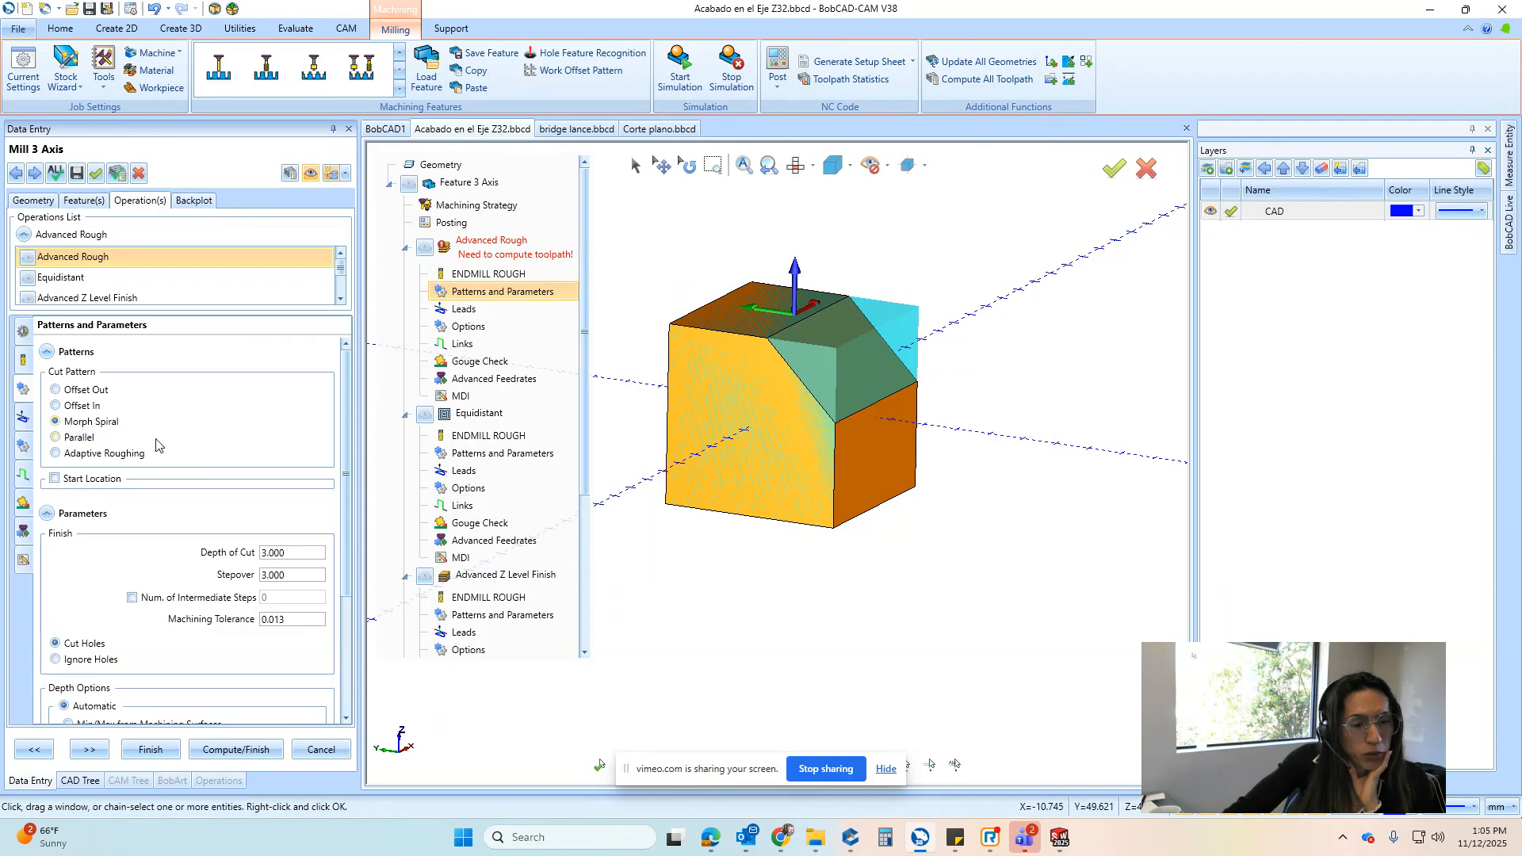
pyautogui.scroll(-1, 162, 456)
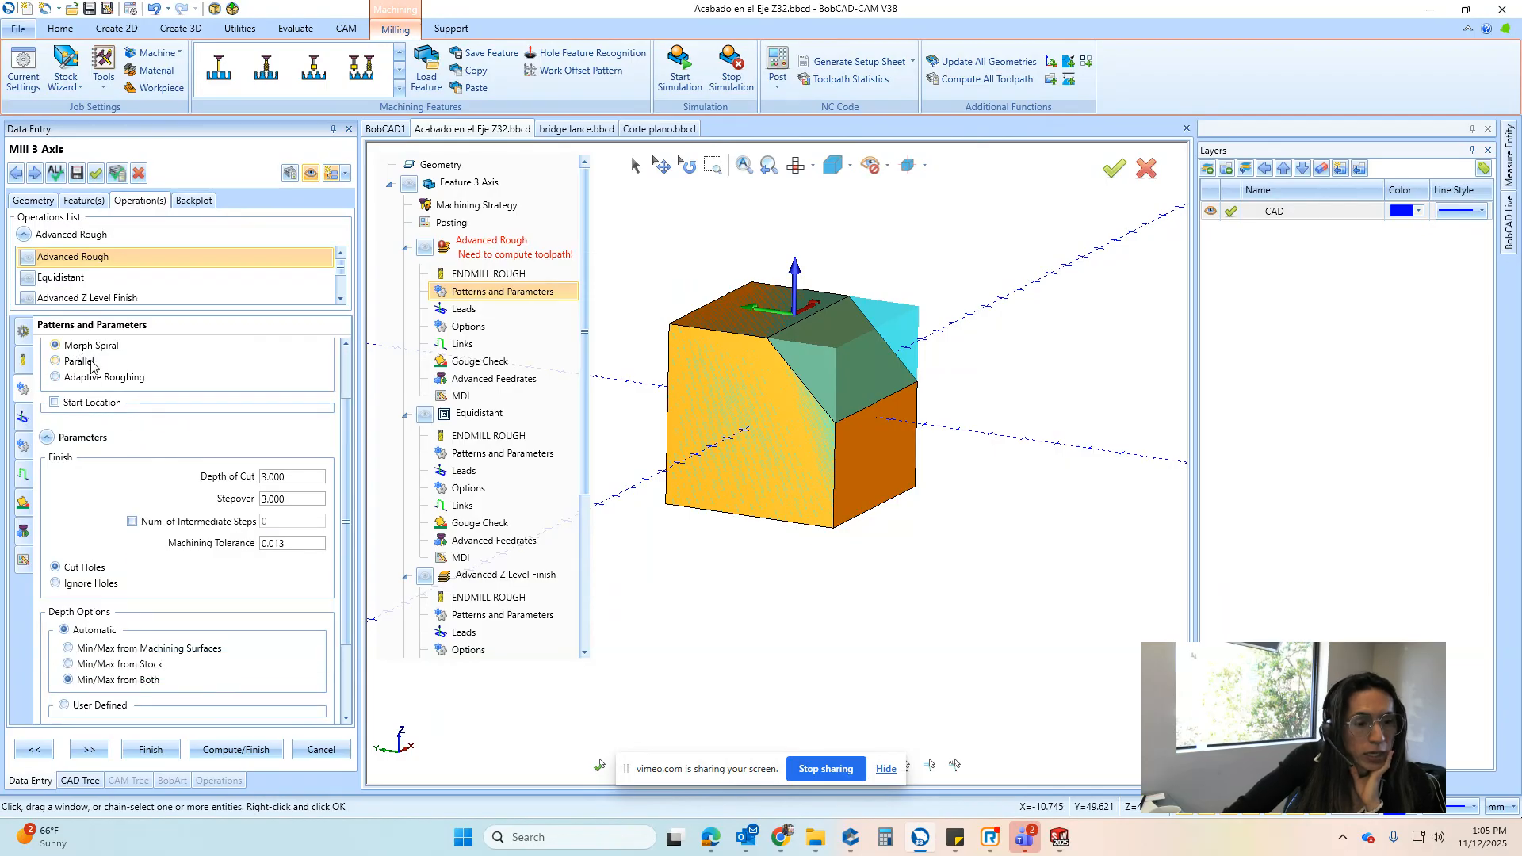
pyautogui.scroll(1, 100, 391)
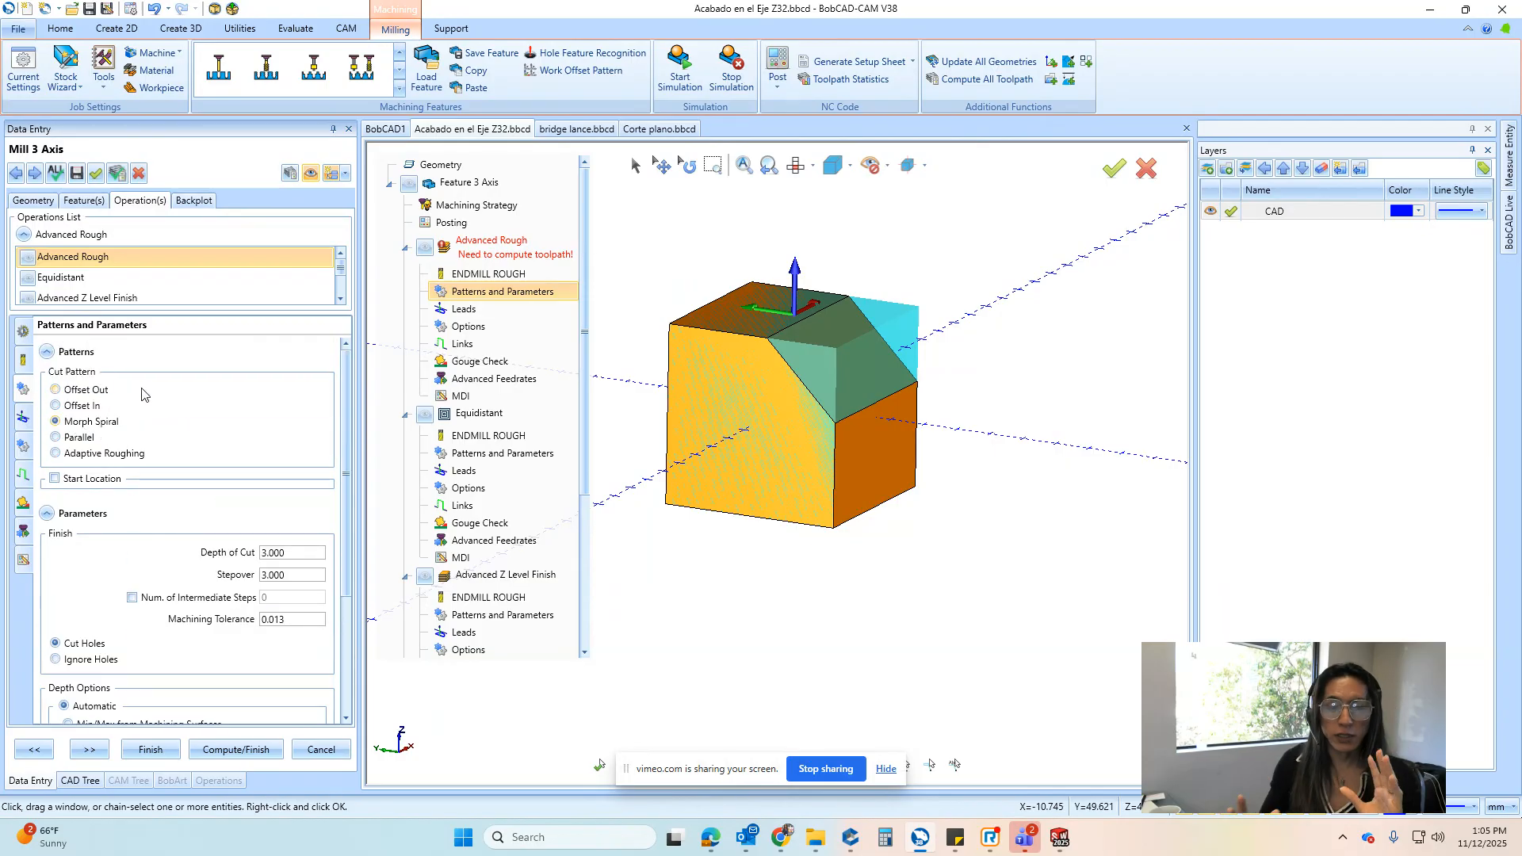
pyautogui.moveTo(142, 394)
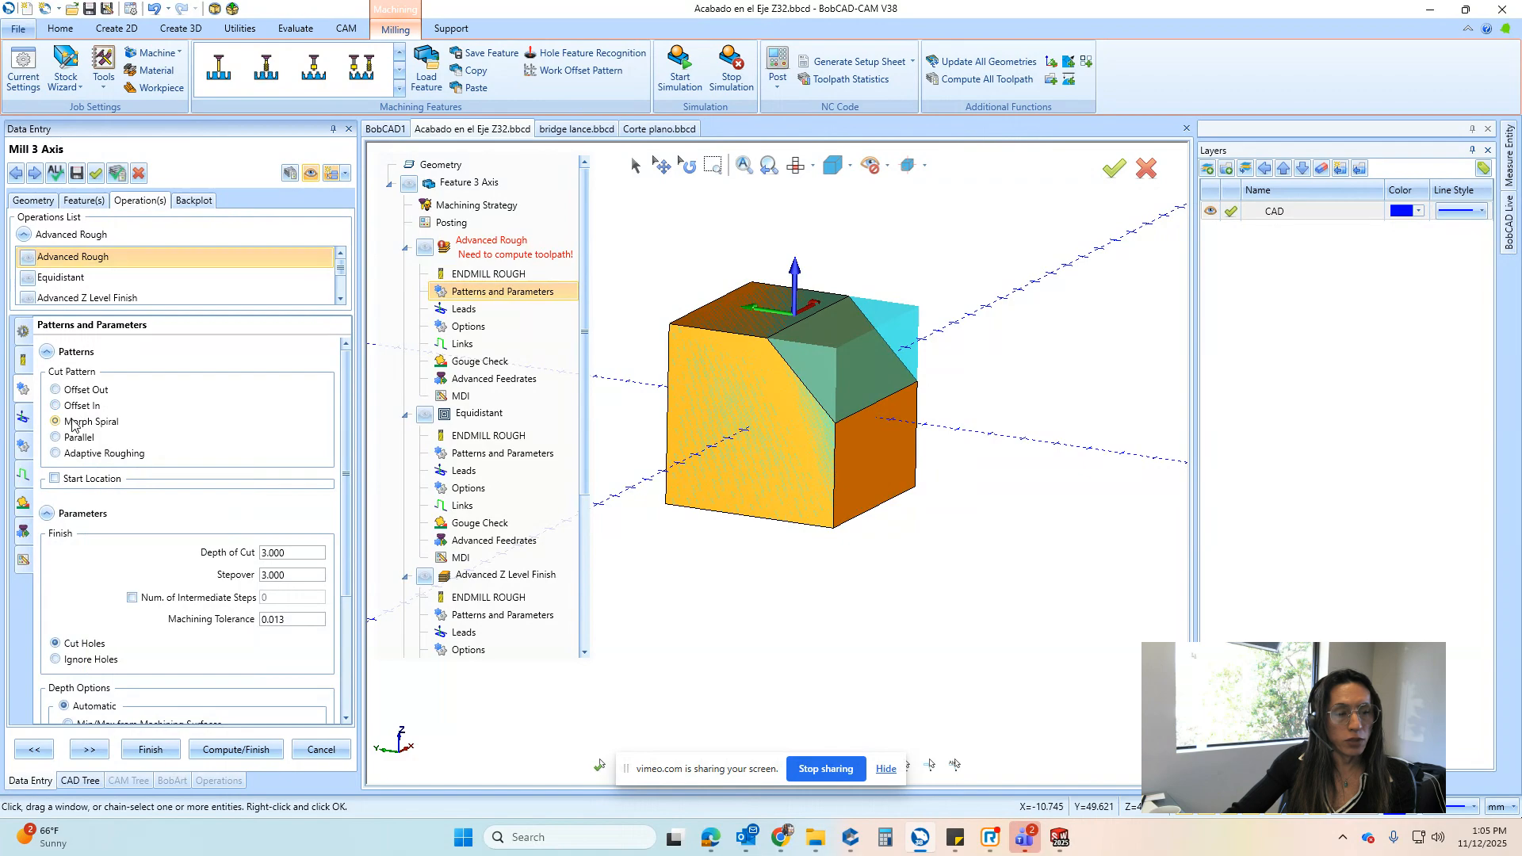
pyautogui.moveTo(72, 424)
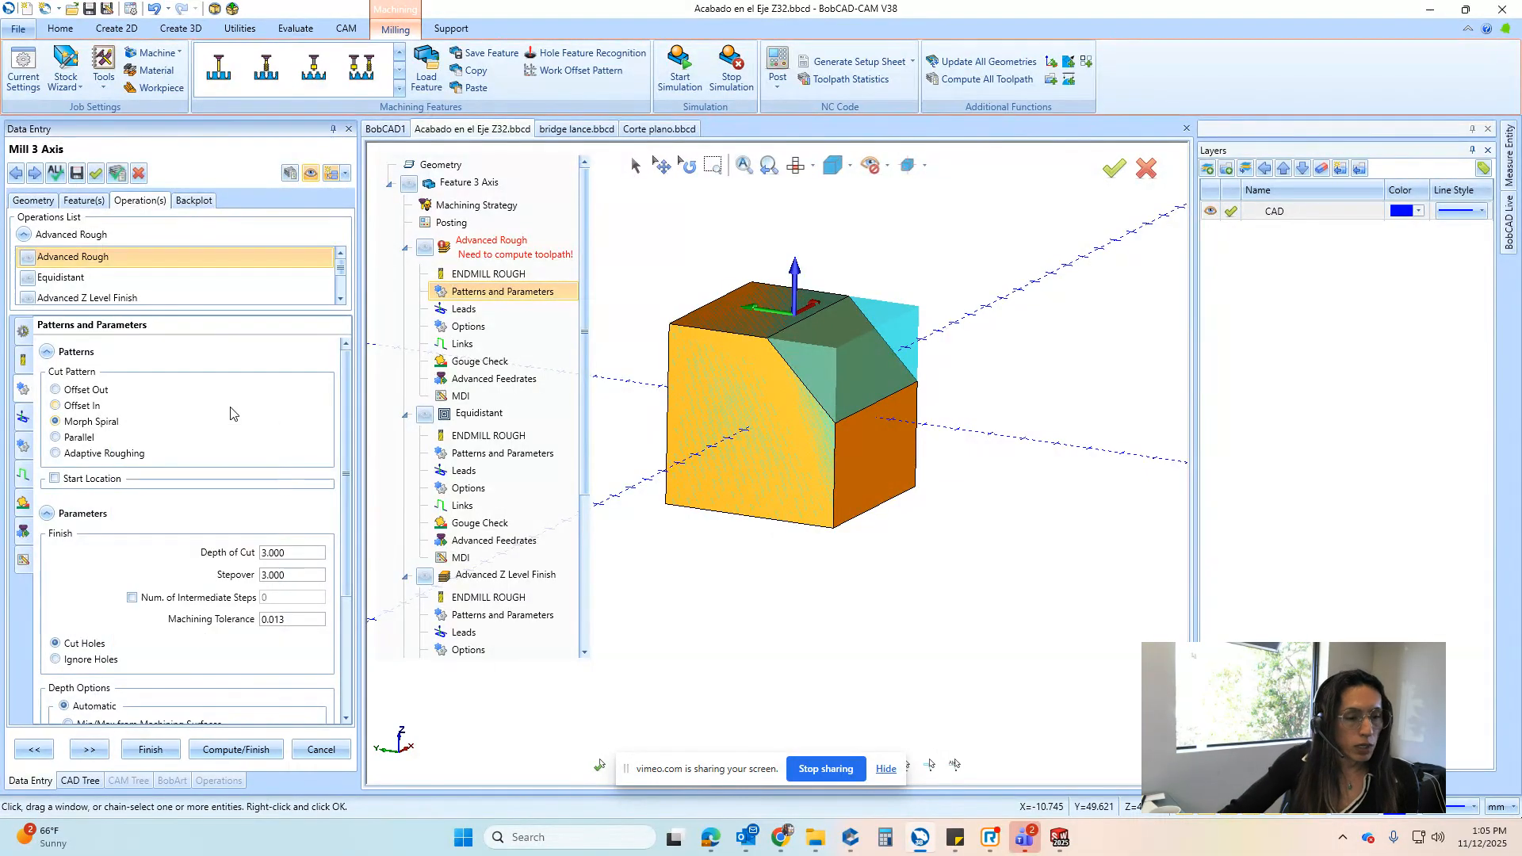
pyautogui.scroll(-2, 238, 428)
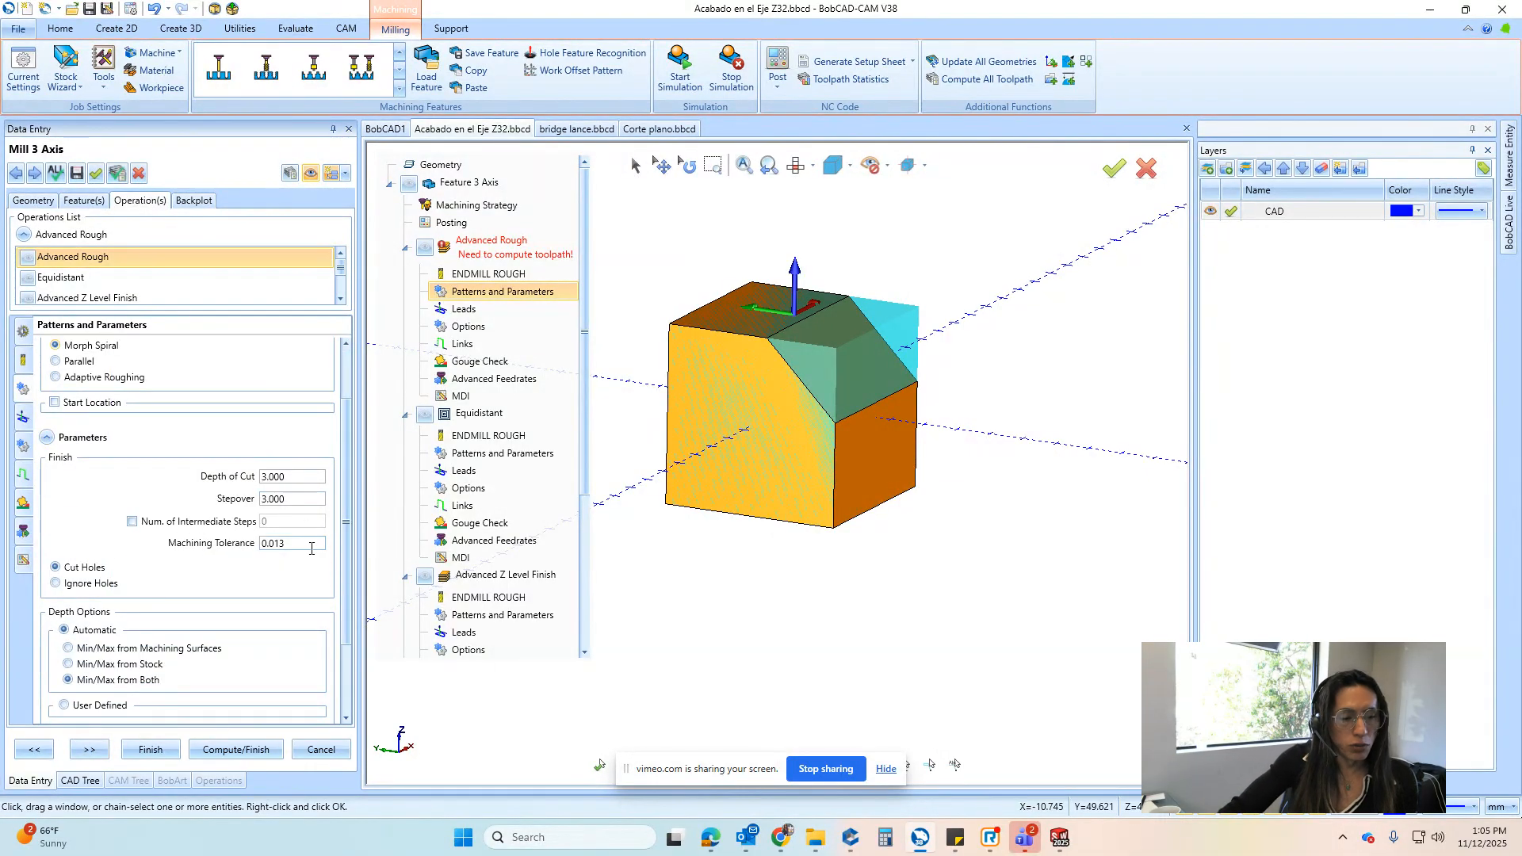
pyautogui.scroll(-3, 311, 548)
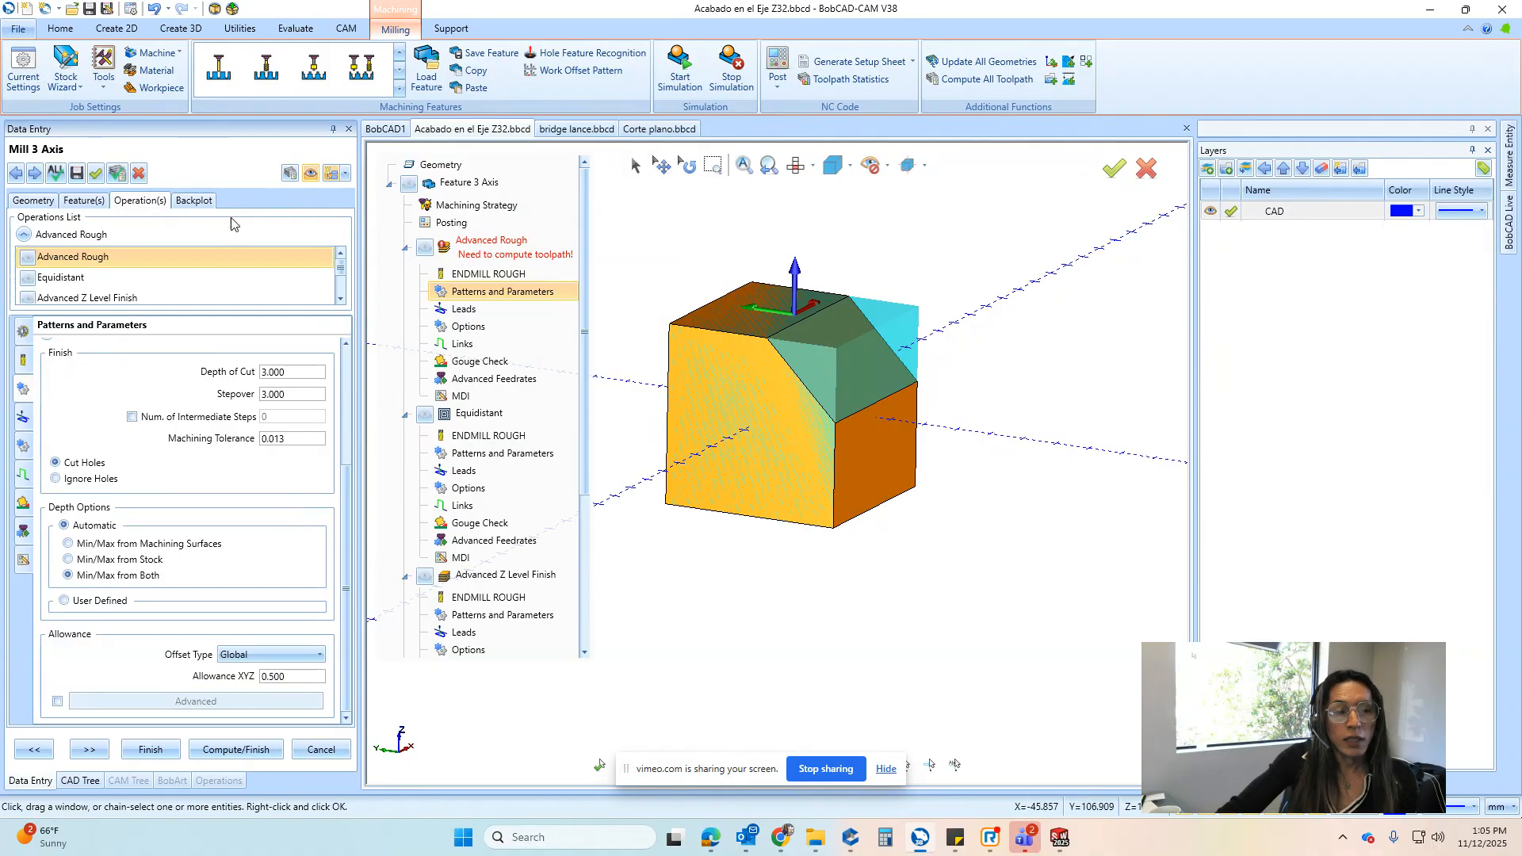
pyautogui.click(293, 181)
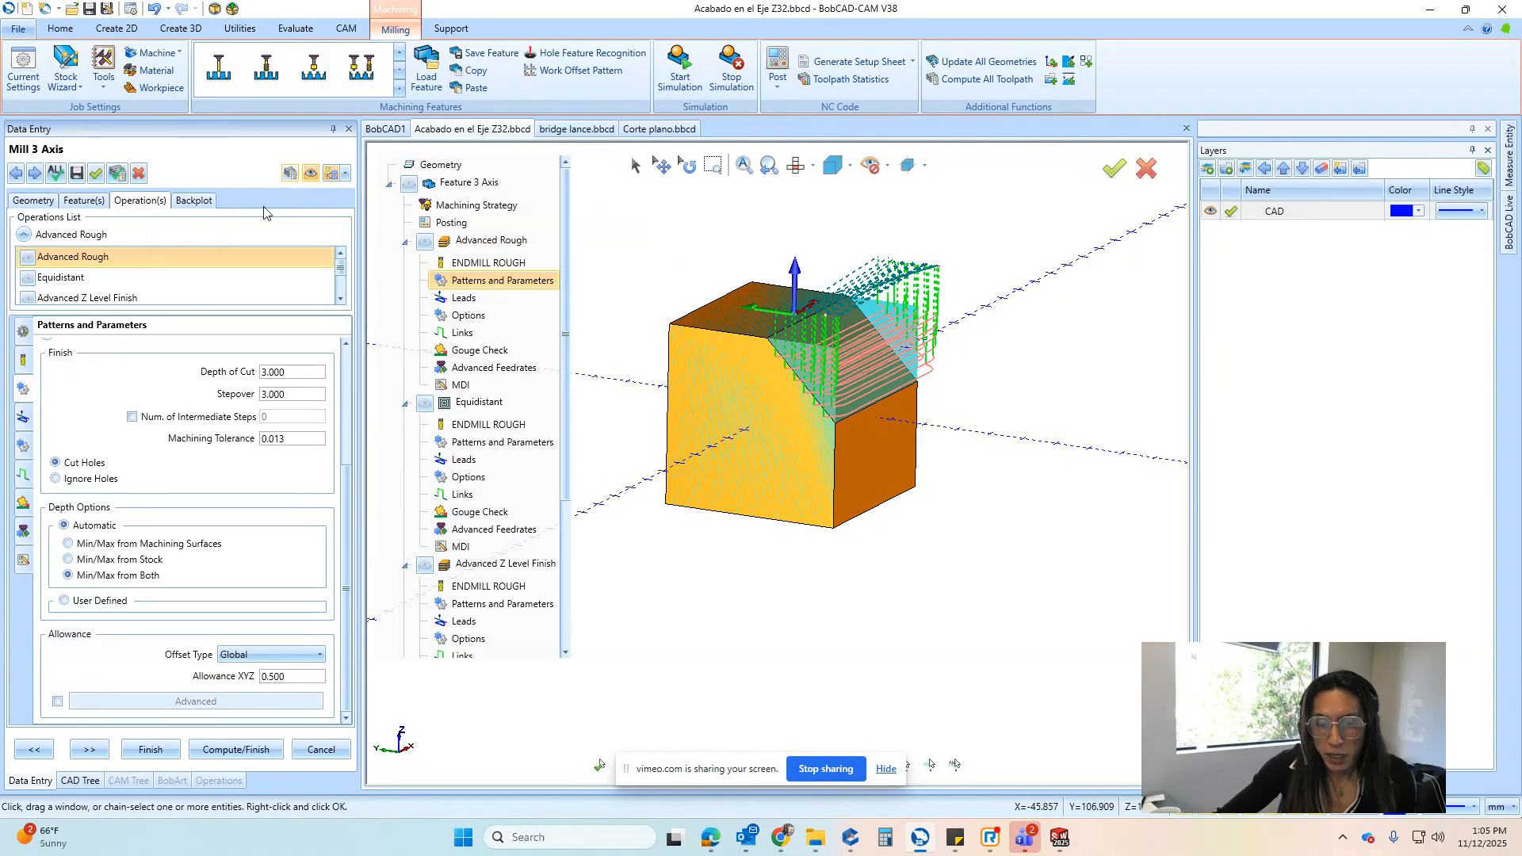
pyautogui.scroll(5, 877, 393)
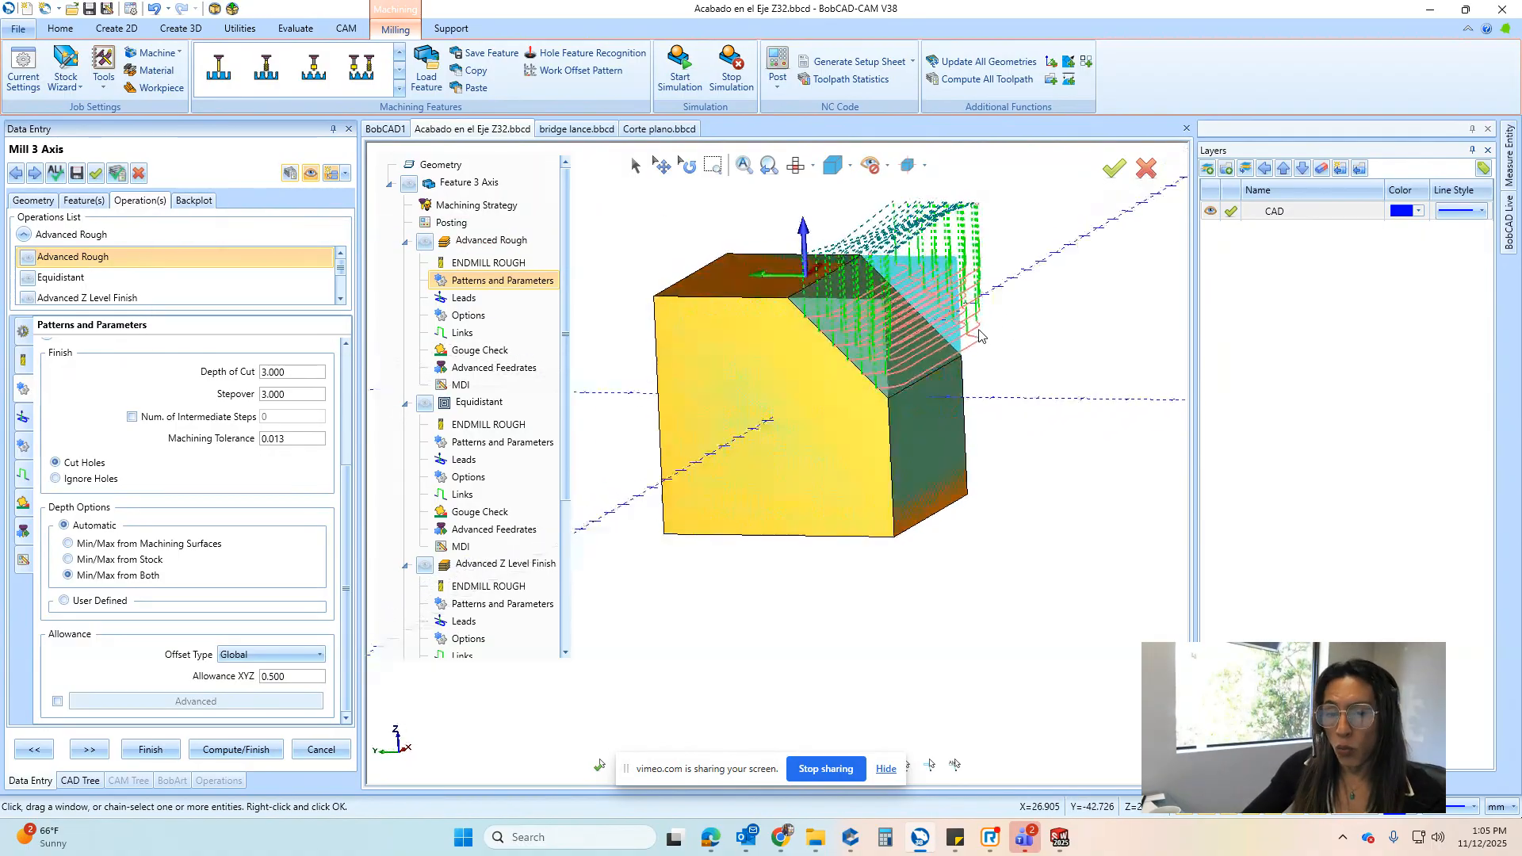
pyautogui.moveTo(985, 343); pyautogui.dragTo(571, 294, button='middle')
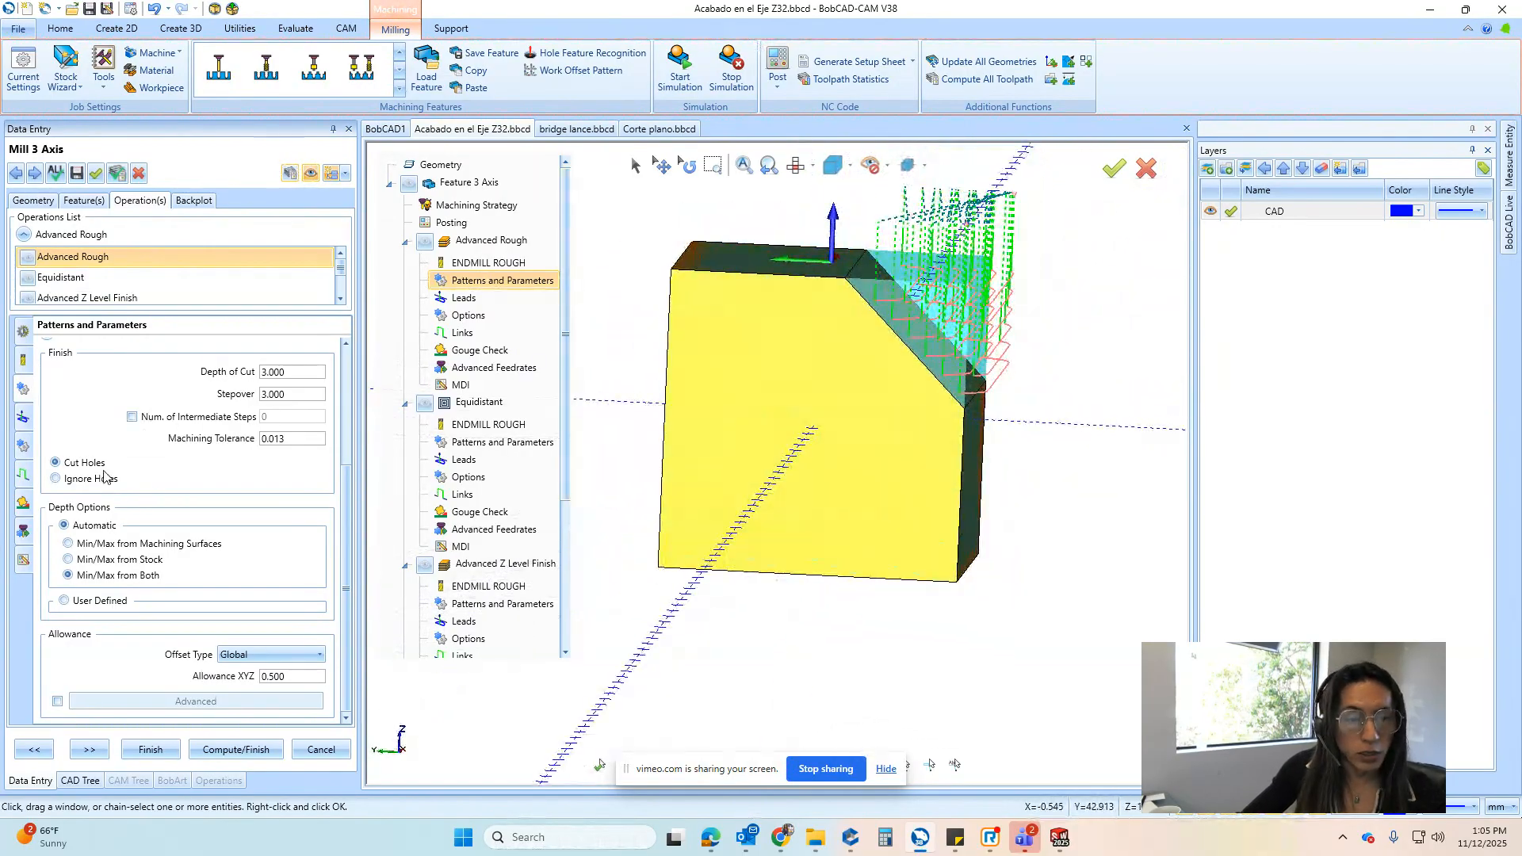
# Try the Adaptive Roughing cut pattern for Advanced Rough and recompute the toolpath
pyautogui.scroll(4, 115, 444)
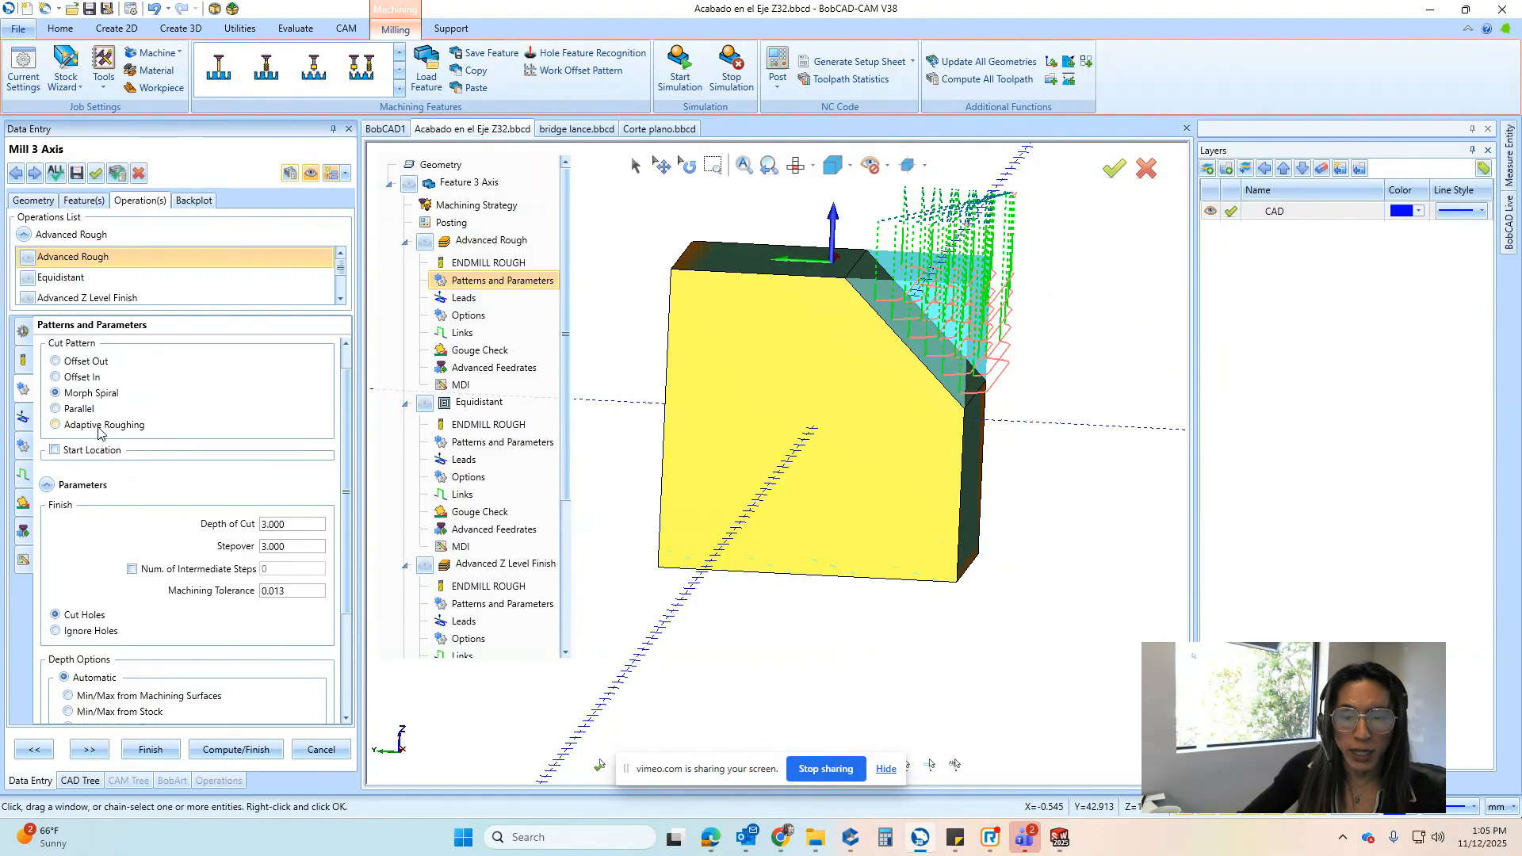
pyautogui.click(100, 428)
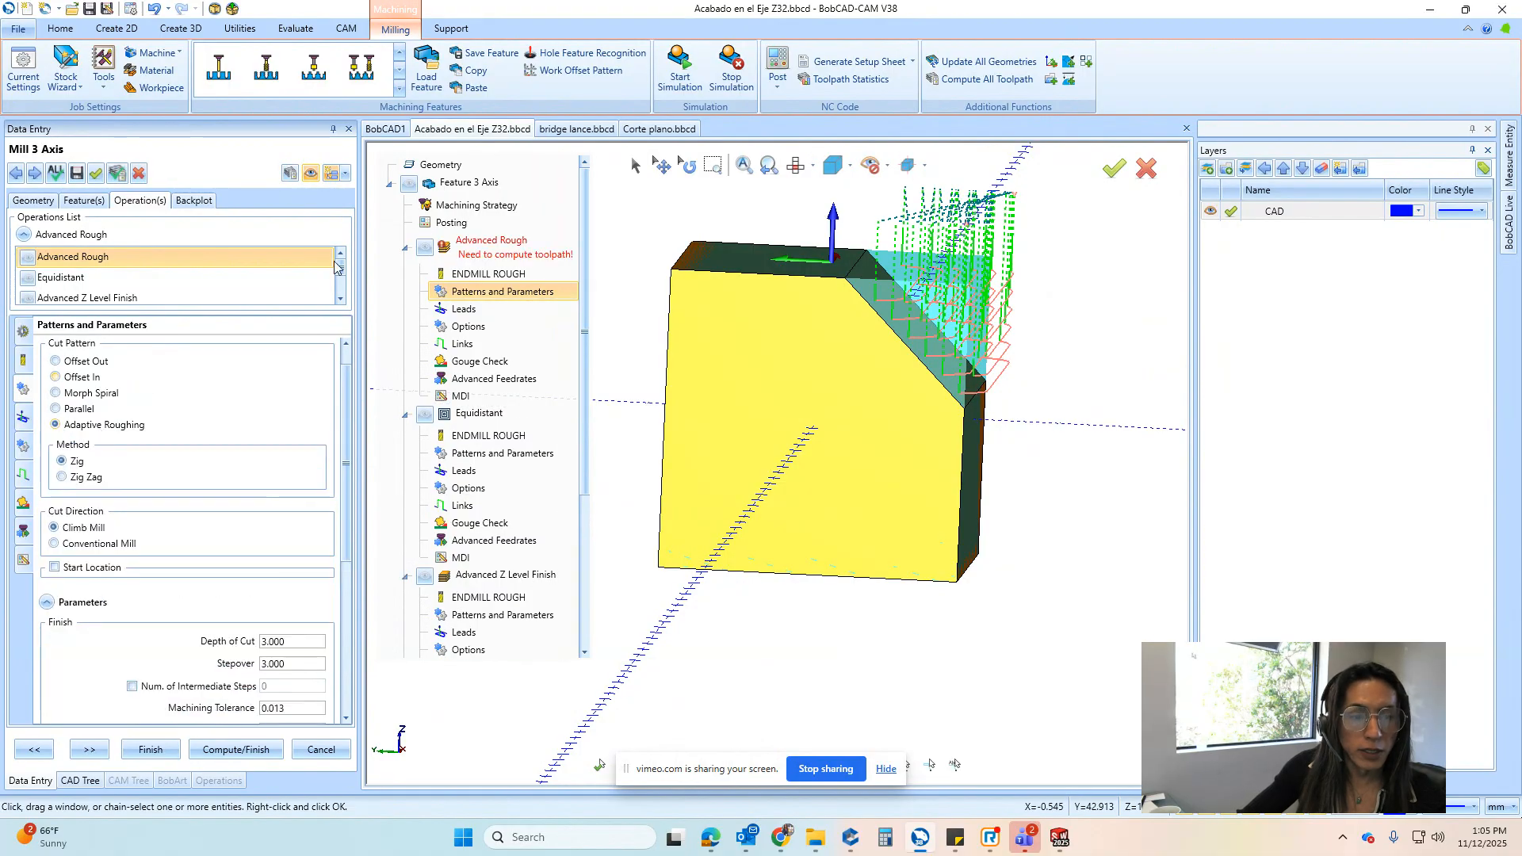
pyautogui.click(291, 176)
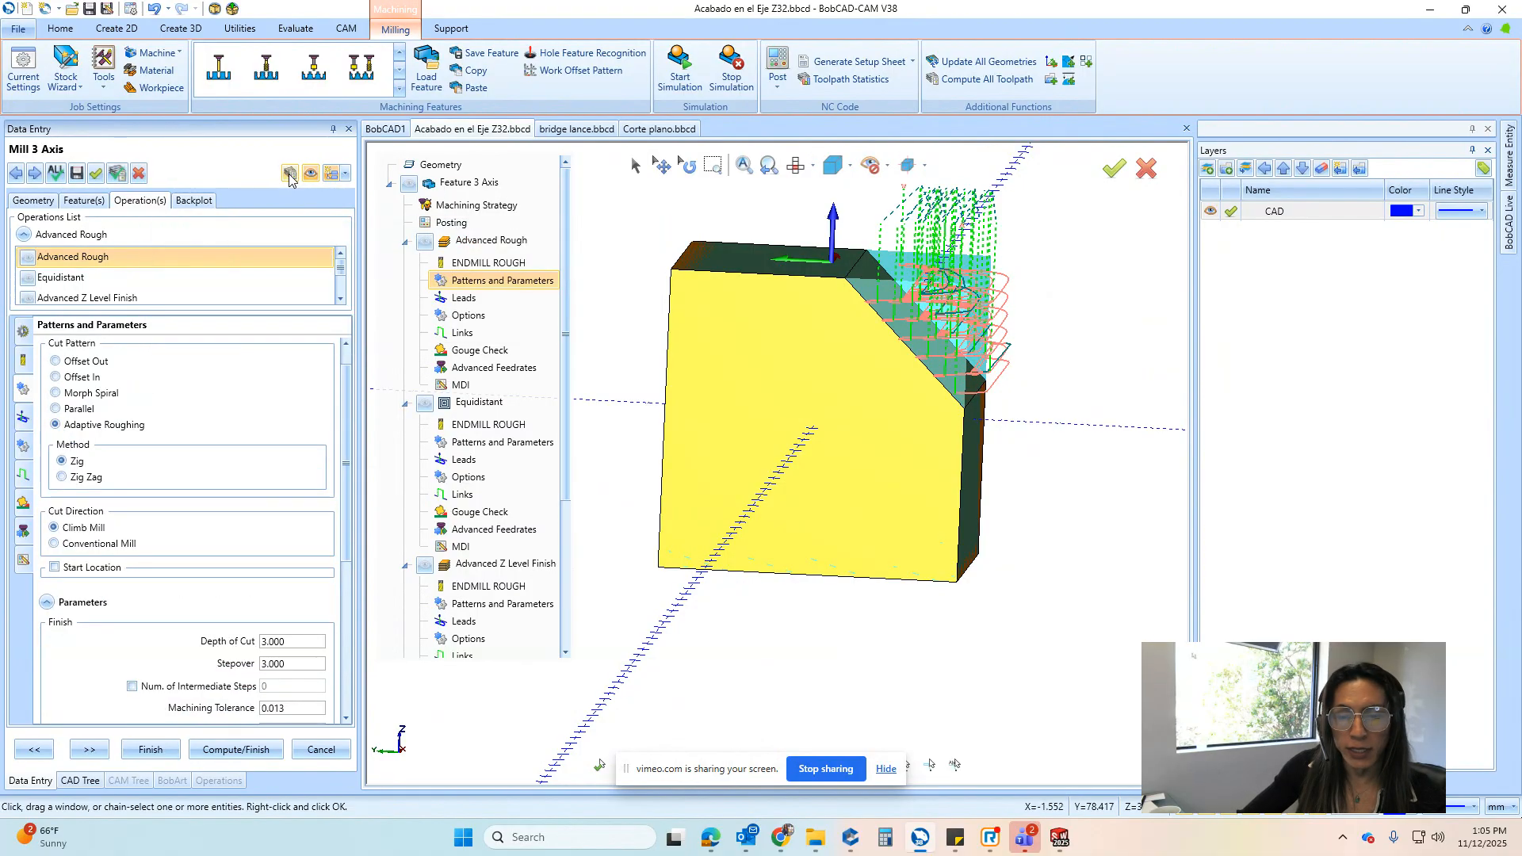
# Set the Advanced Rough cut pattern to Offset Out and recompute the toolpath
pyautogui.click(91, 362)
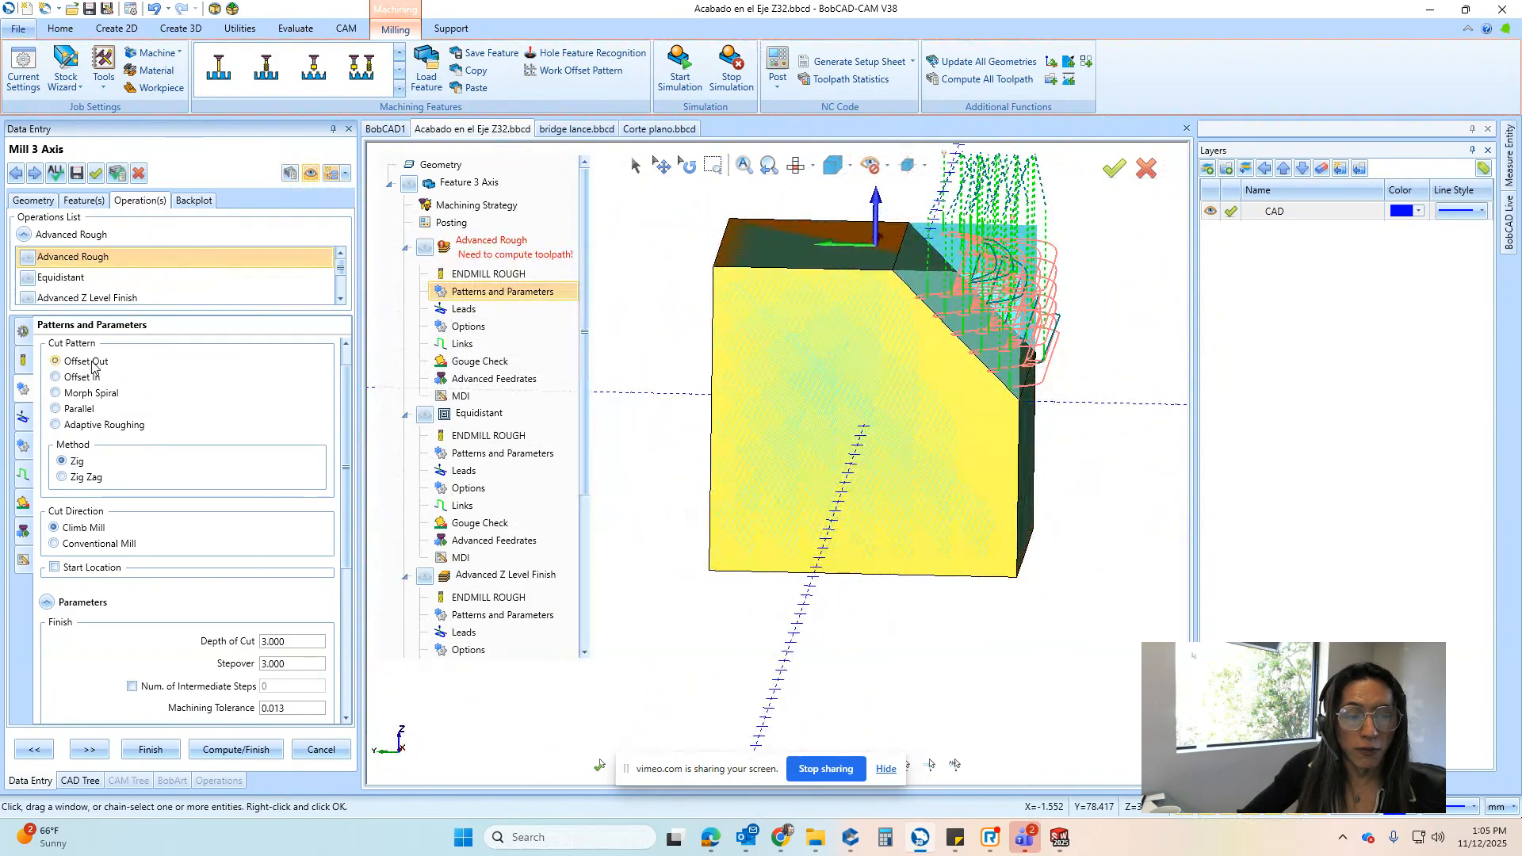
pyautogui.click(290, 174)
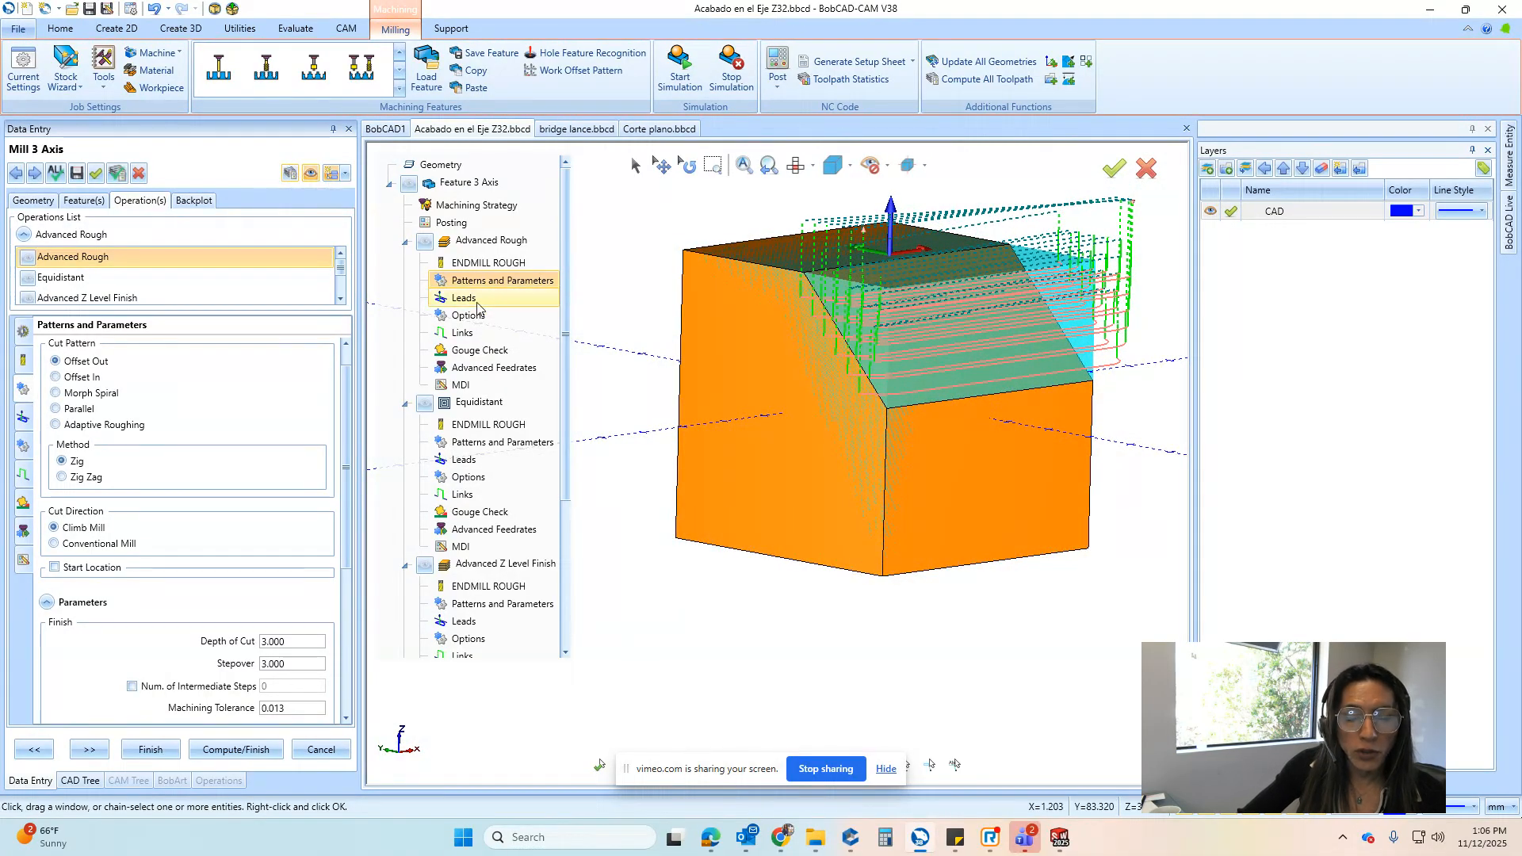
# Try S-Link for the Advanced Rough links within groups, recompute the toolpath, and inspect the linking moves
pyautogui.click(474, 335)
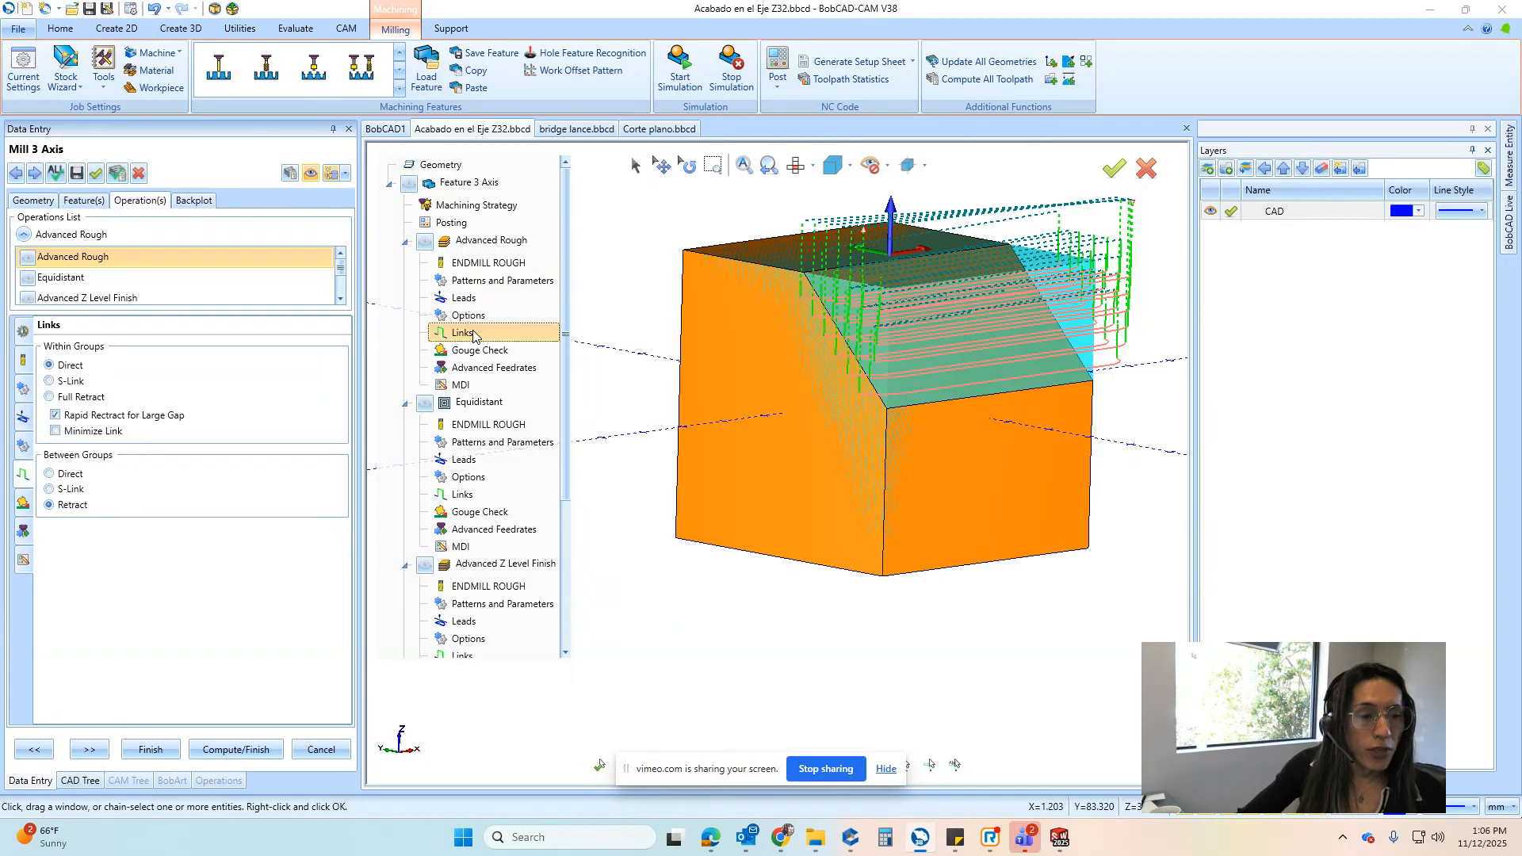
pyautogui.click(68, 382)
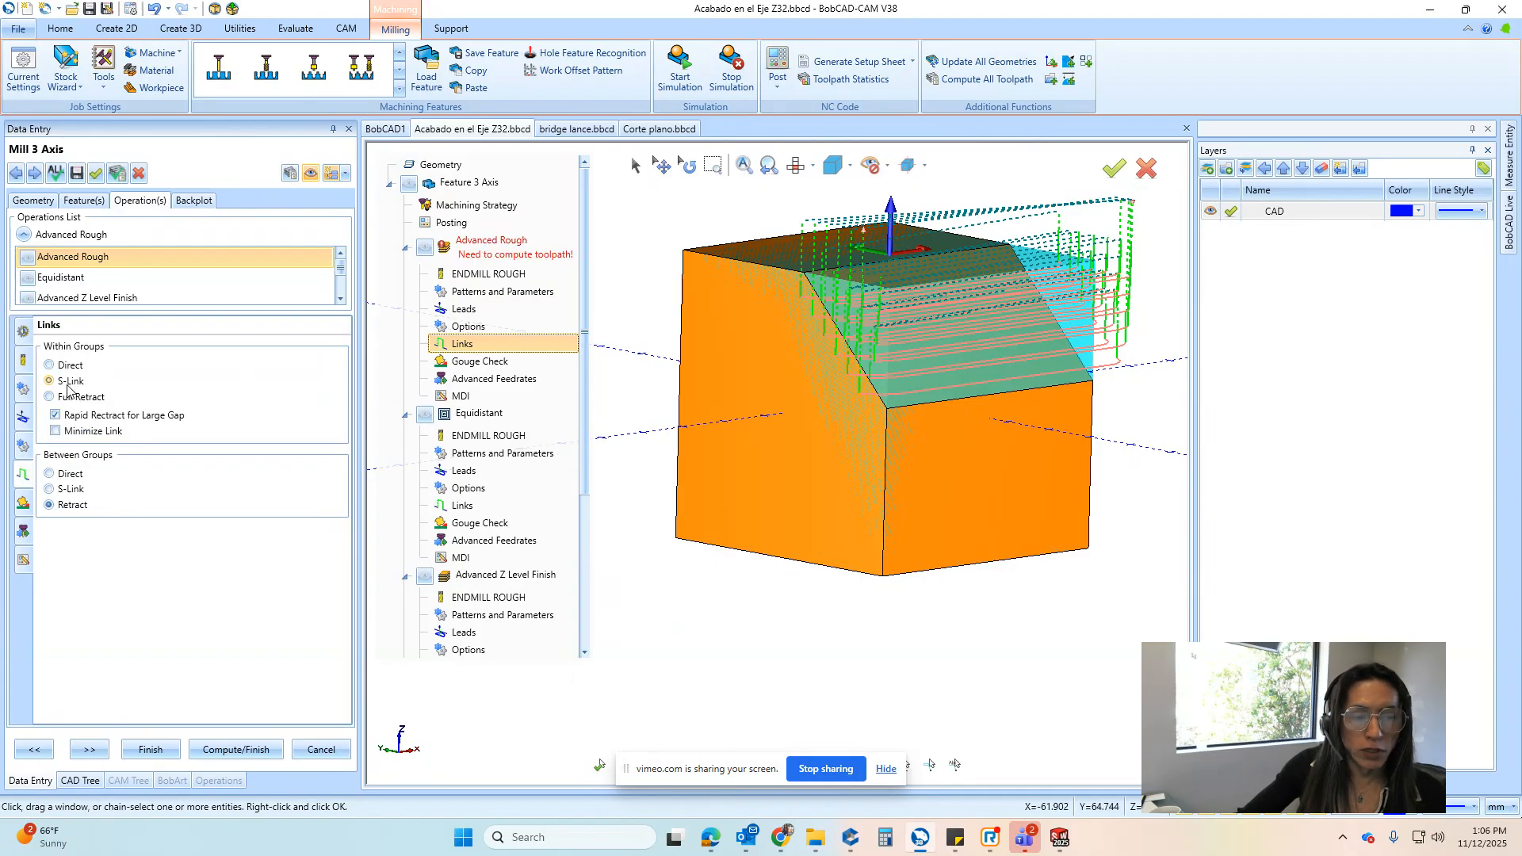
pyautogui.click(290, 174)
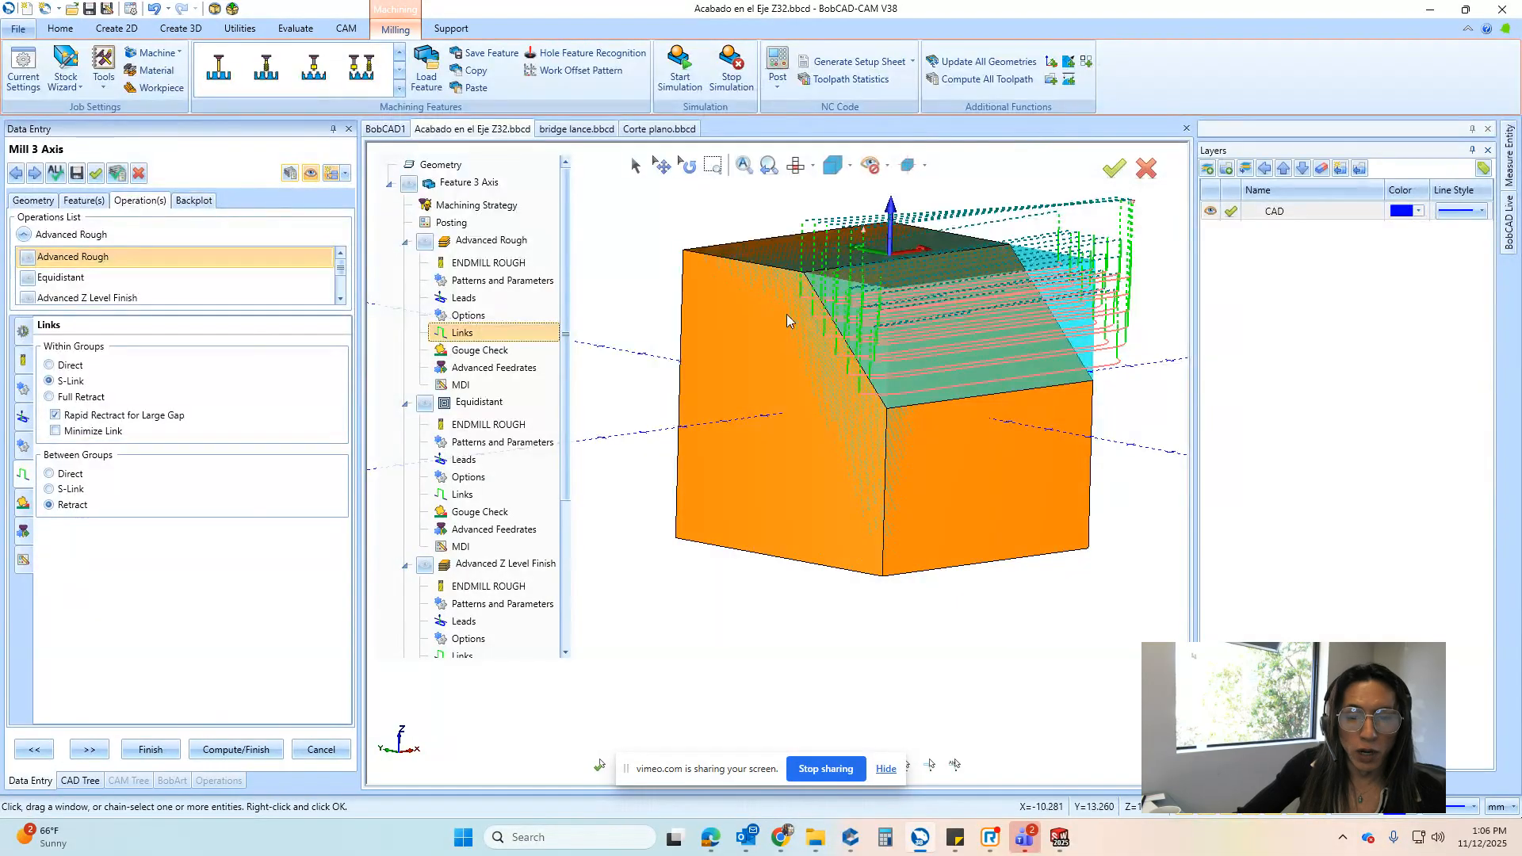
pyautogui.scroll(5, 787, 320)
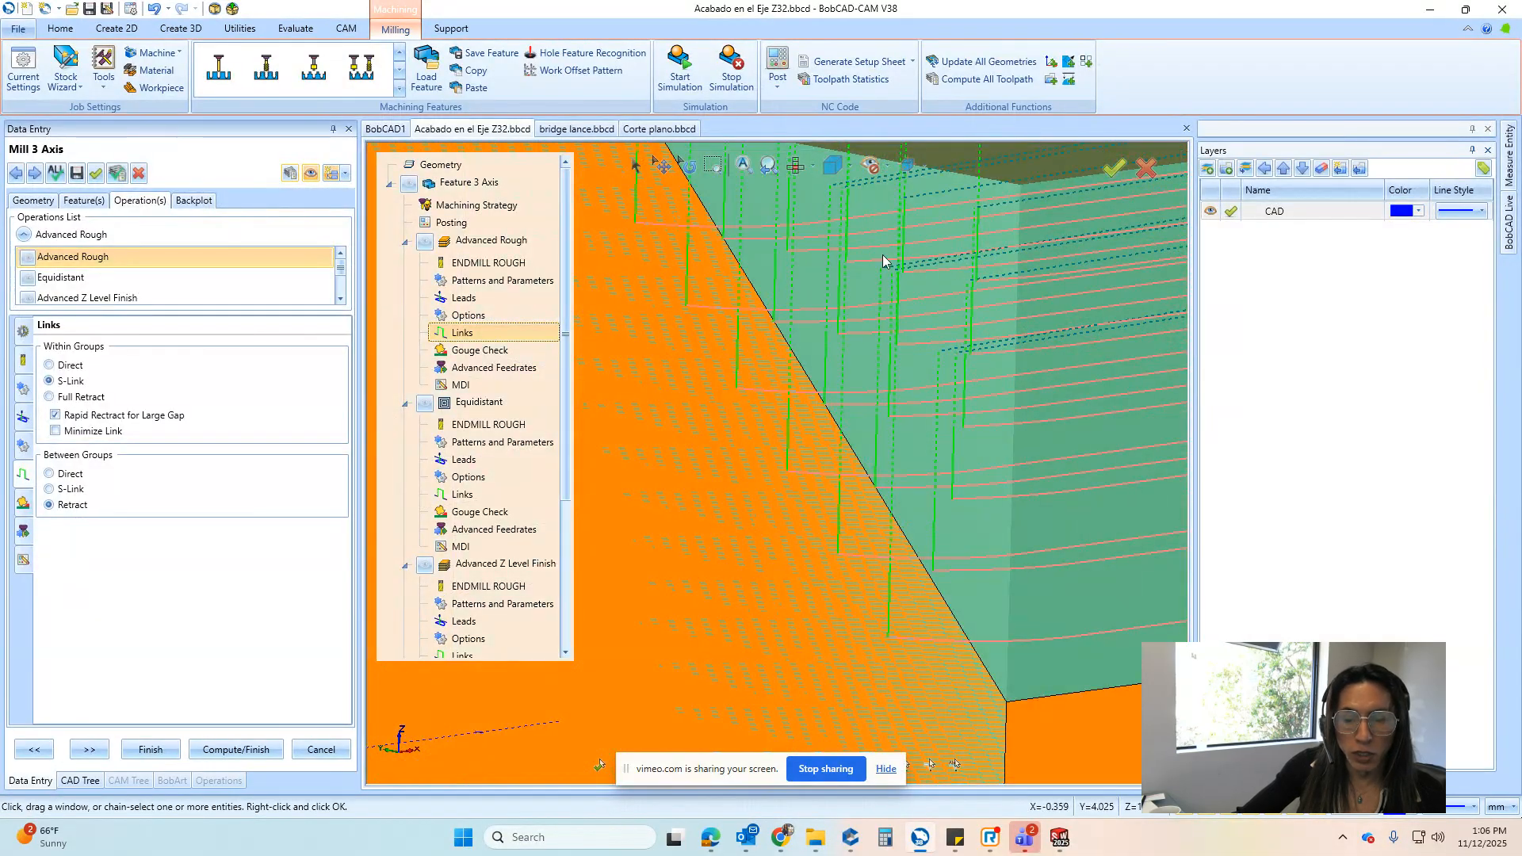
pyautogui.scroll(-4, 856, 408)
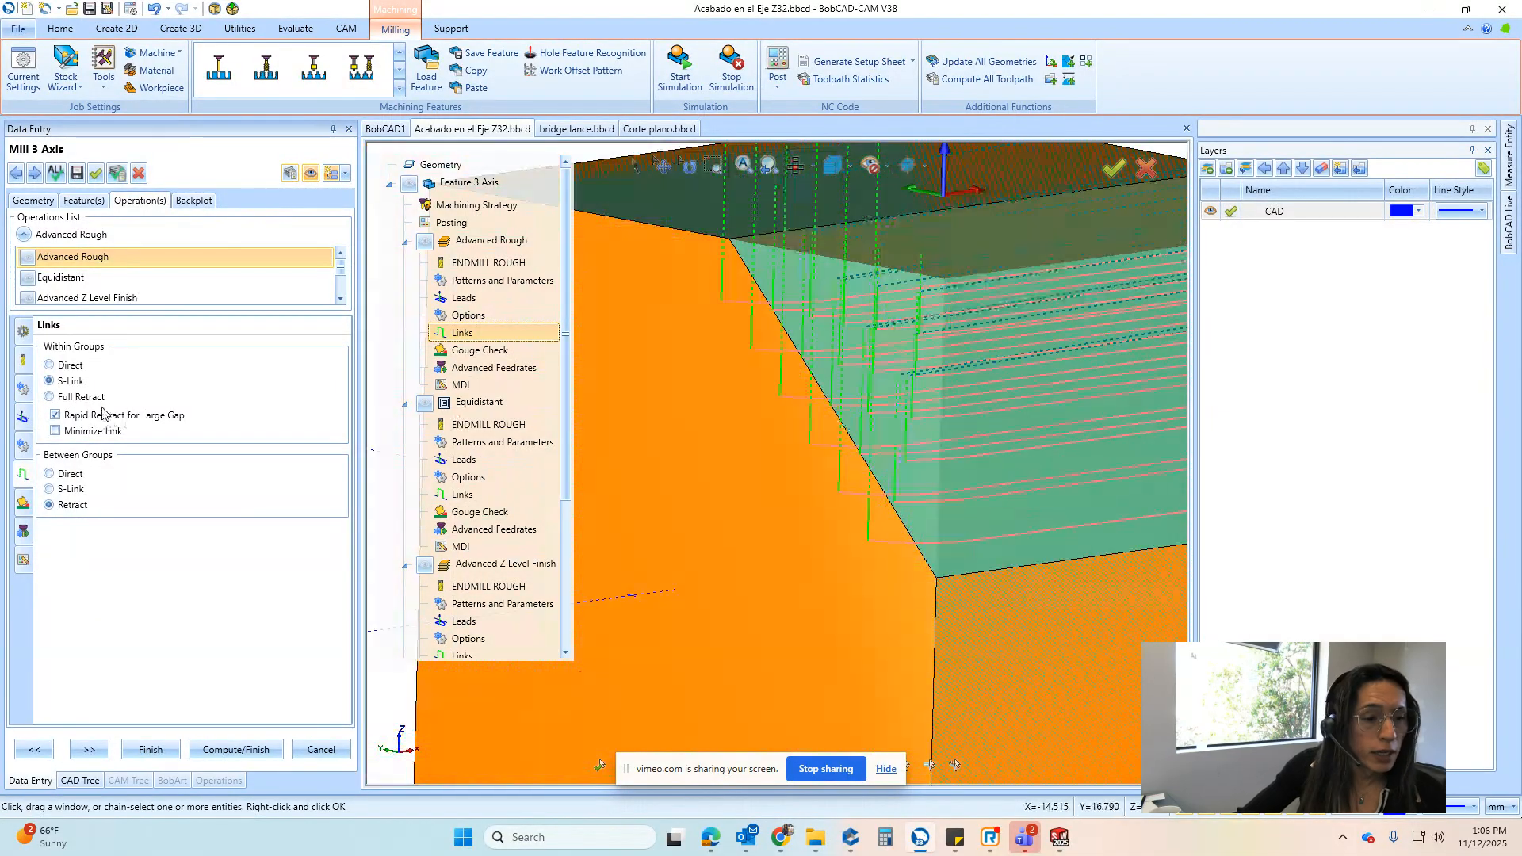
# Enable Minimize Link, set the Advanced Rough links within groups to Direct, and recompute the toolpath
pyautogui.click(68, 433)
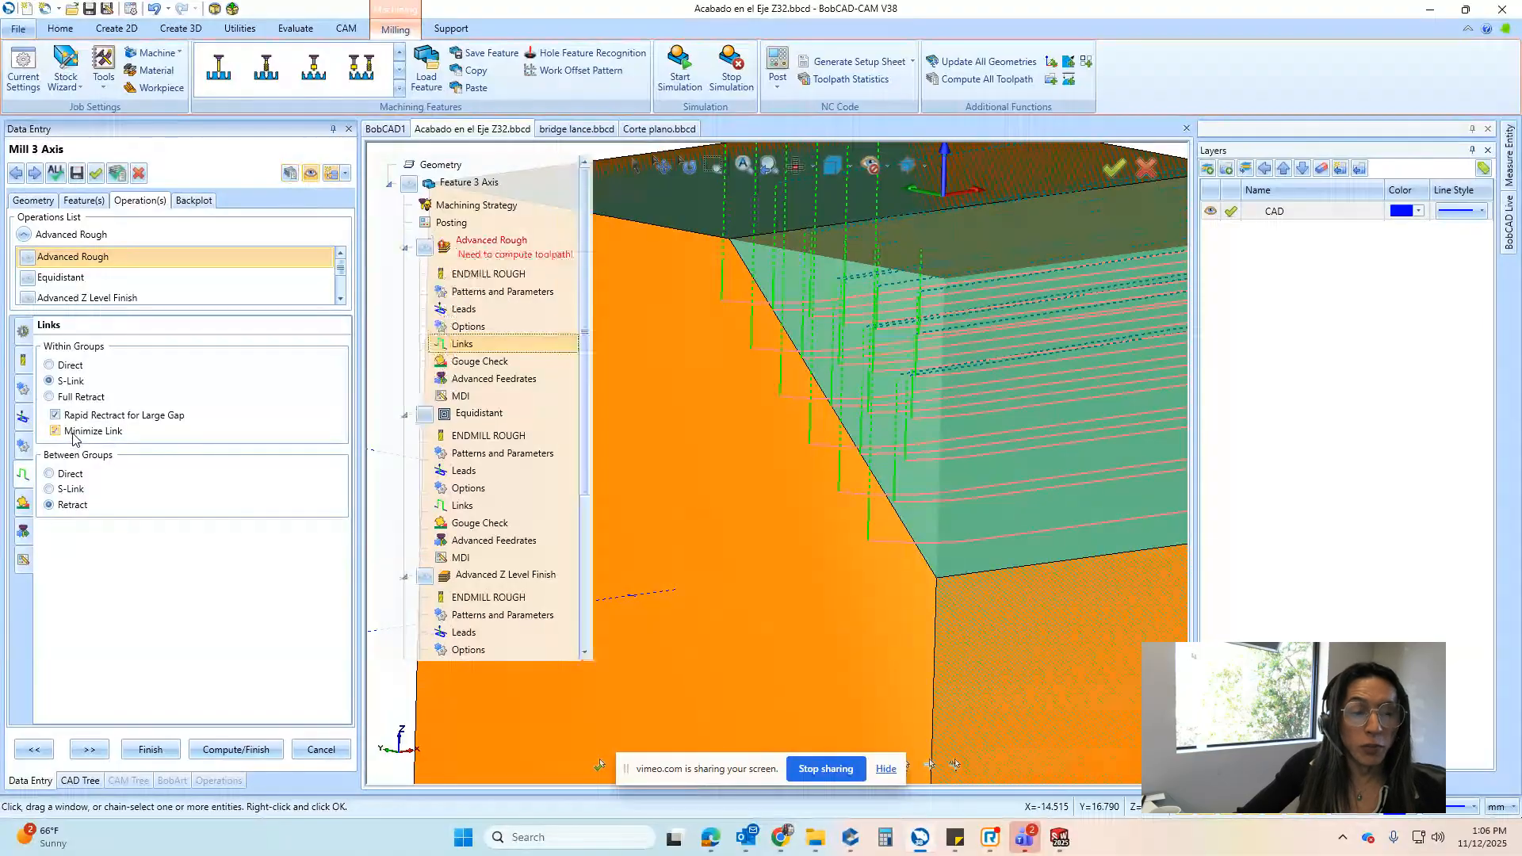
pyautogui.click(70, 365)
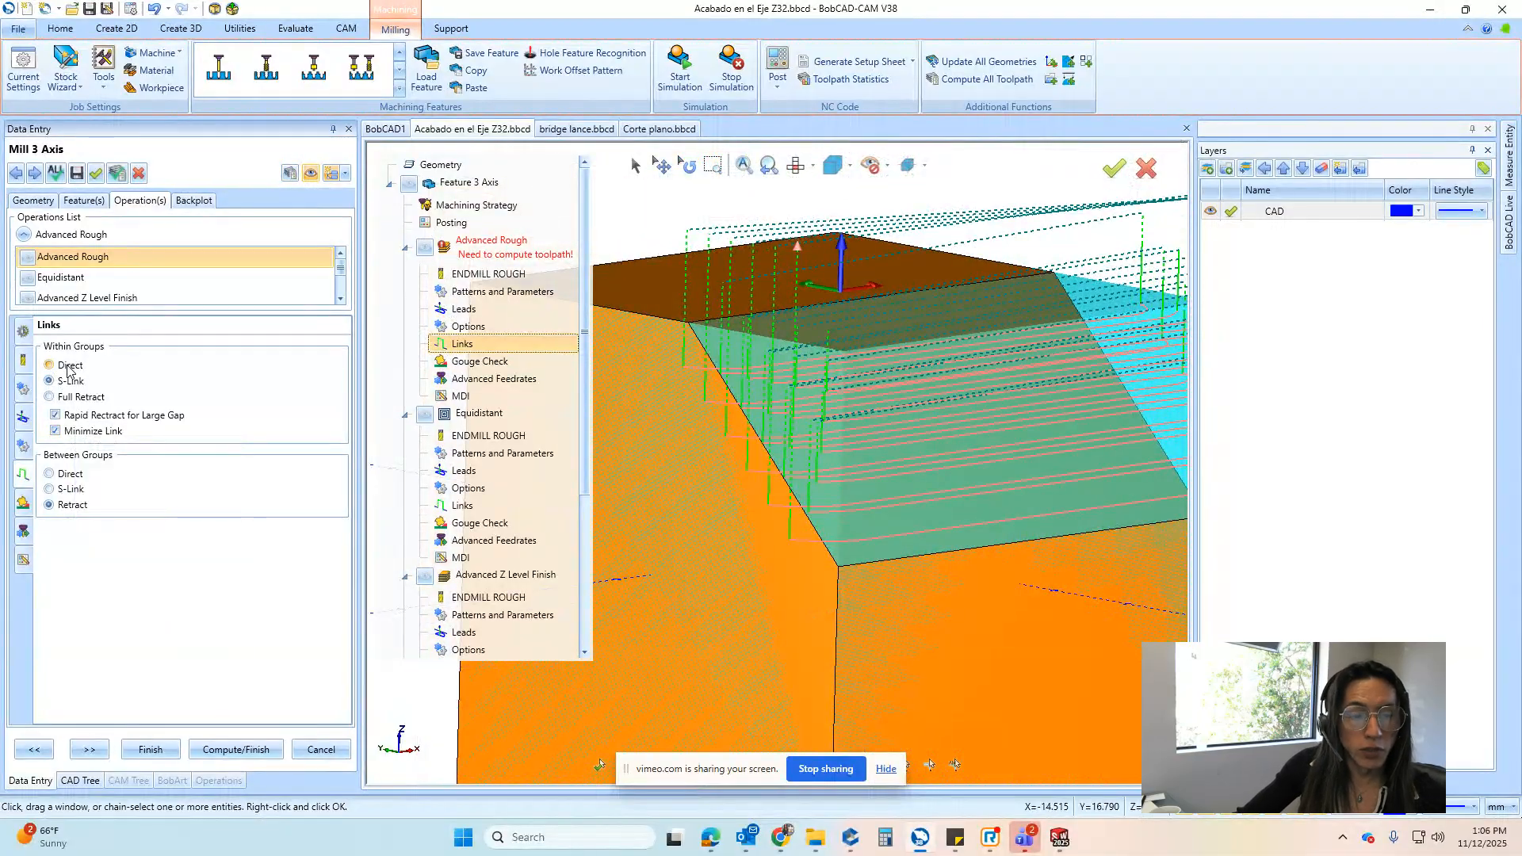
pyautogui.scroll(-1, 698, 270)
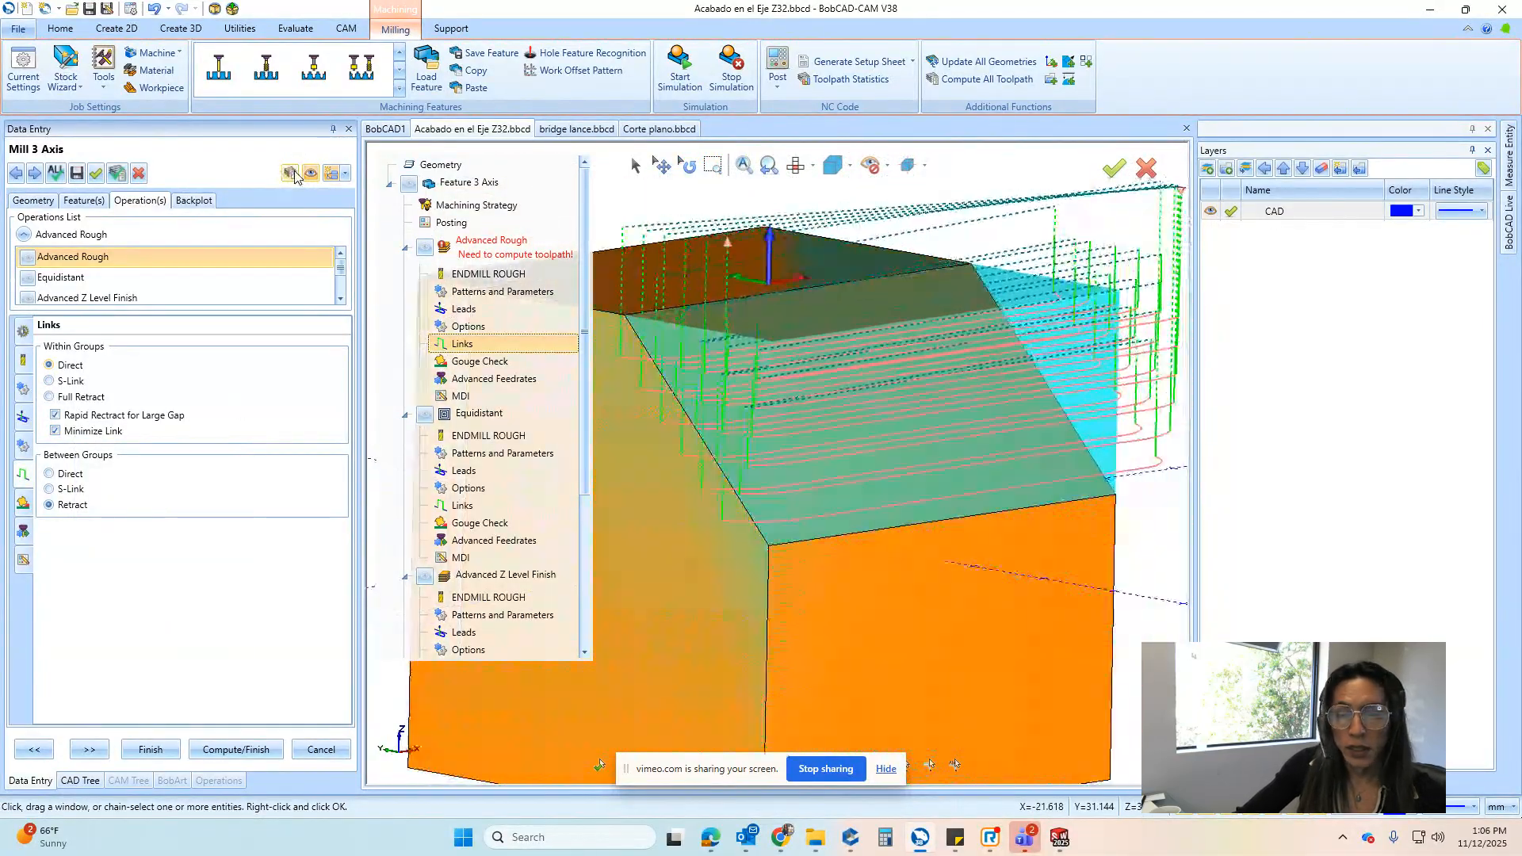
pyautogui.click(294, 173)
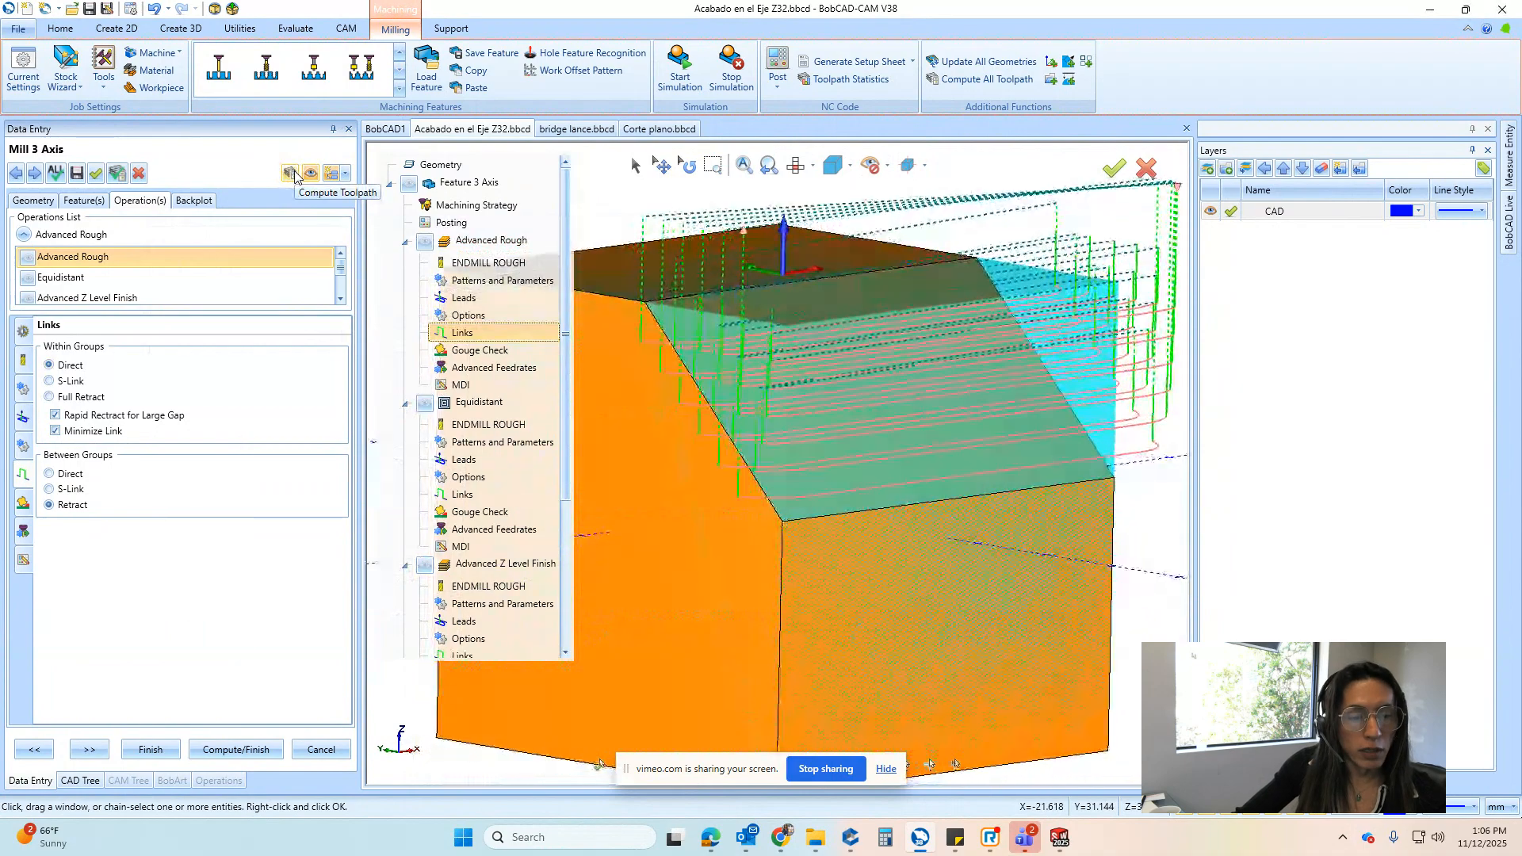
# Set the Advanced Rough links between groups to Direct, recompute the toolpath, and inspect it
pyautogui.click(70, 474)
pyautogui.click(294, 174)
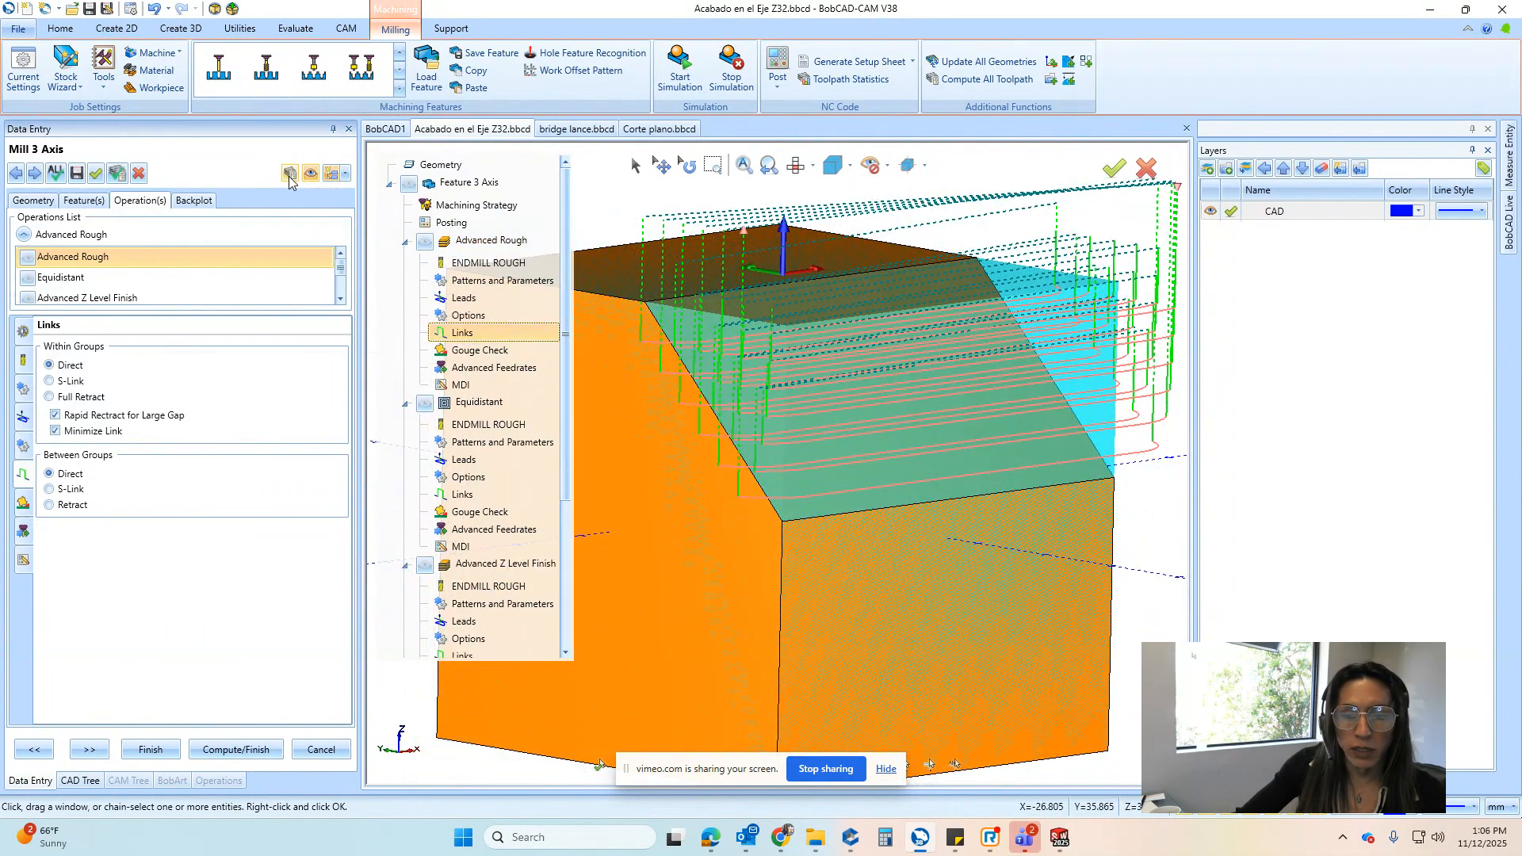
pyautogui.moveTo(1070, 444); pyautogui.dragTo(852, 359, button='middle')
pyautogui.scroll(-2, 890, 331)
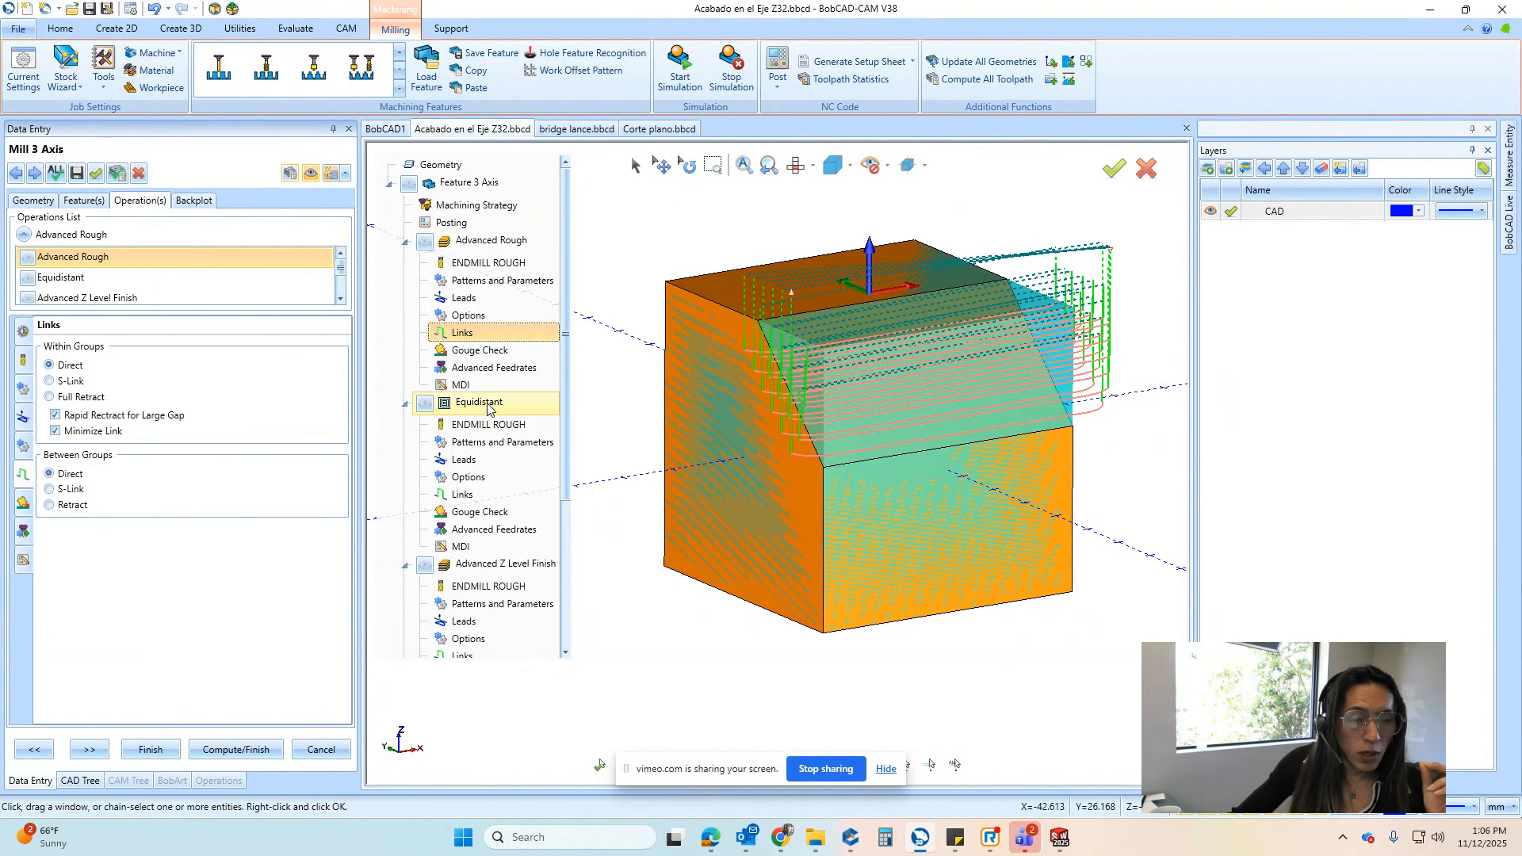
# Set the Equidistant operation's tool to diameter 6 and corner radius 3, and compute its toolpath
pyautogui.click(480, 426)
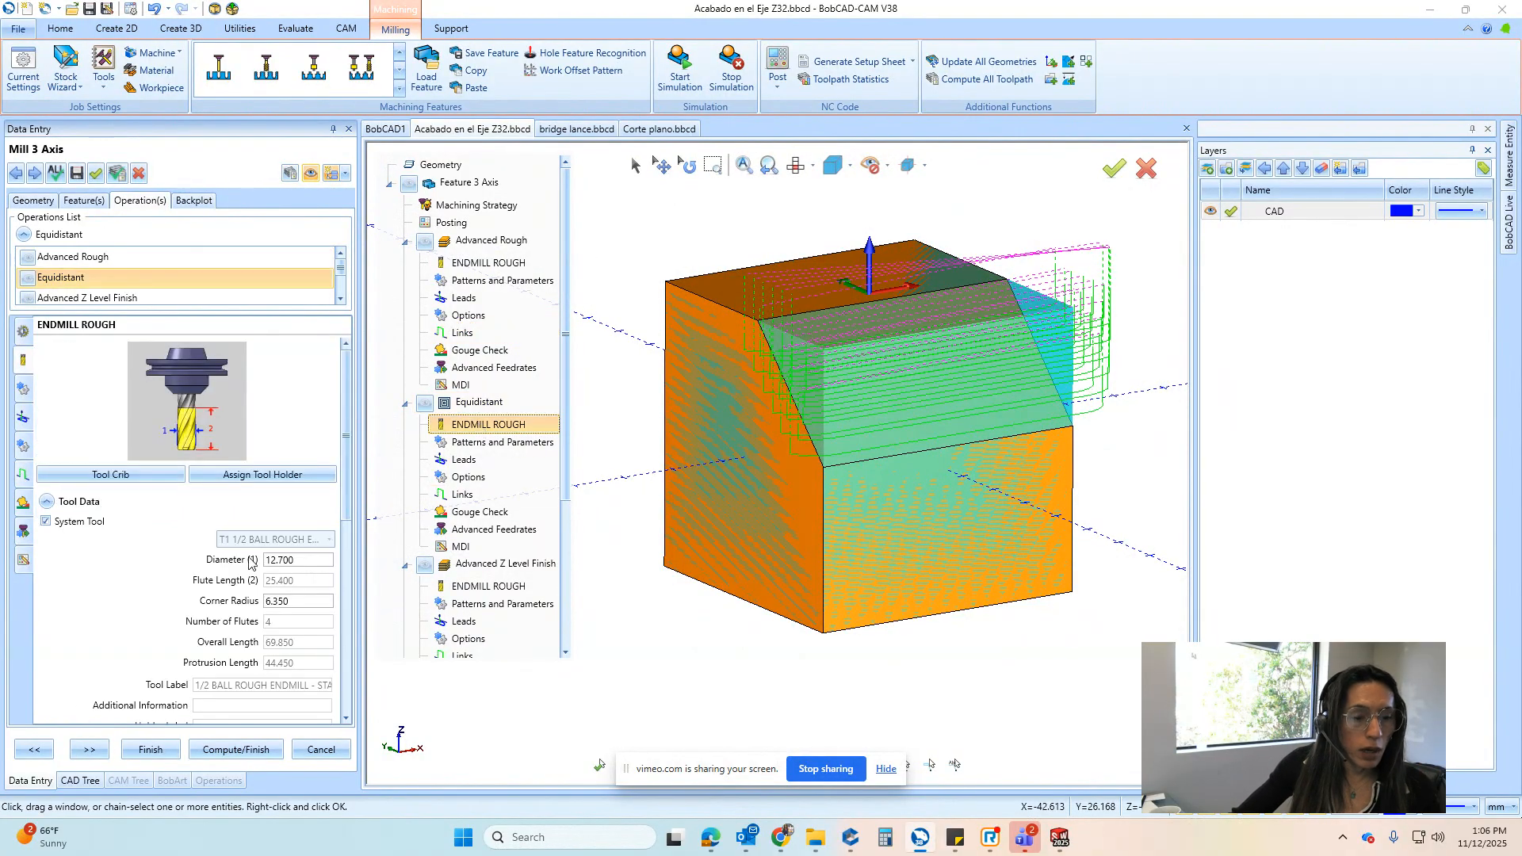
pyautogui.doubleClick(316, 561)
pyautogui.write('6')
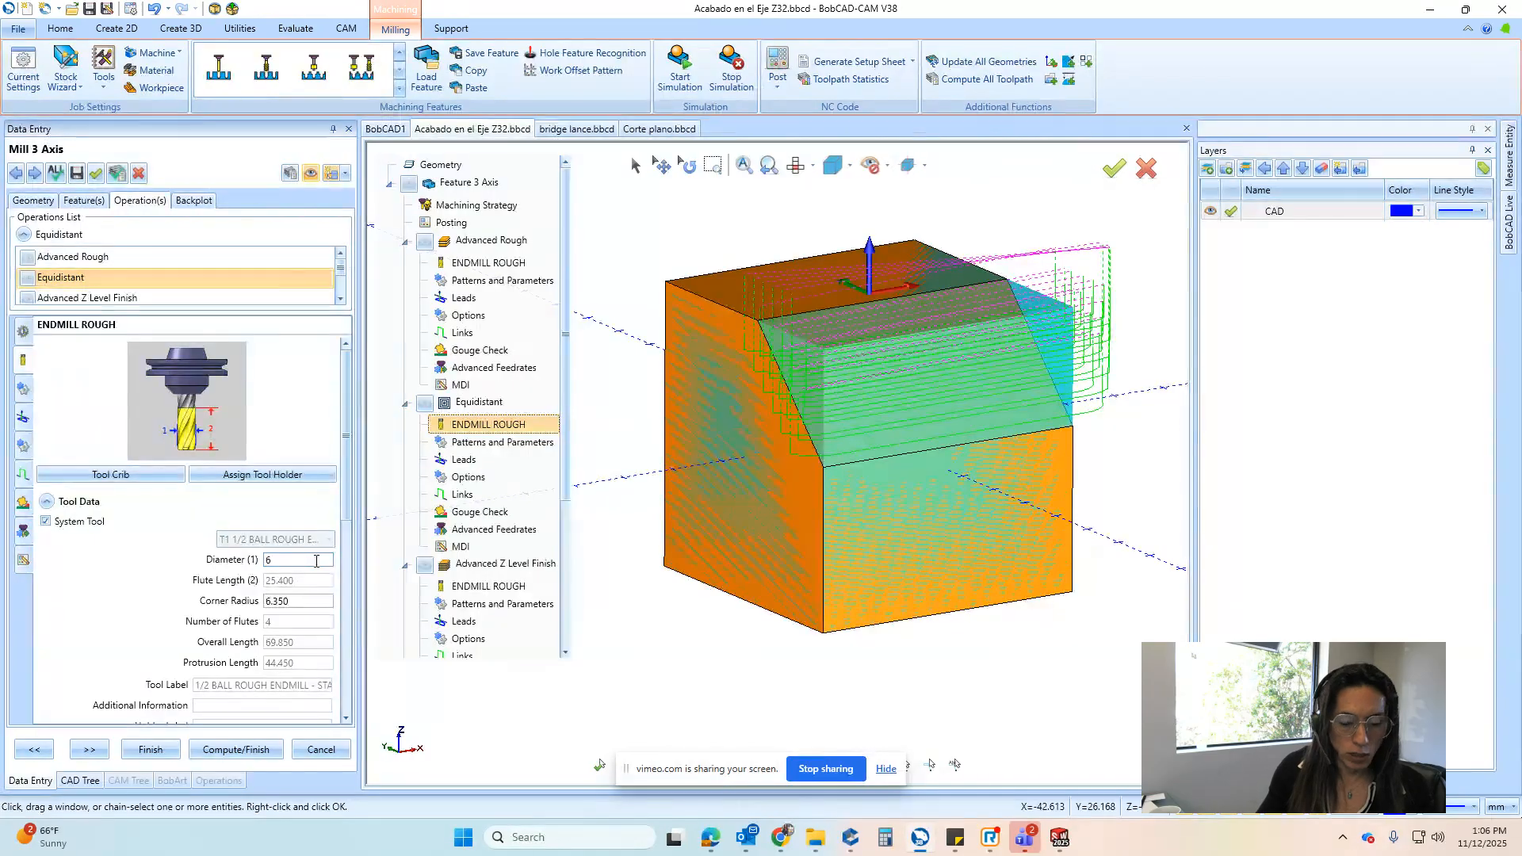
pyautogui.press('Tab')
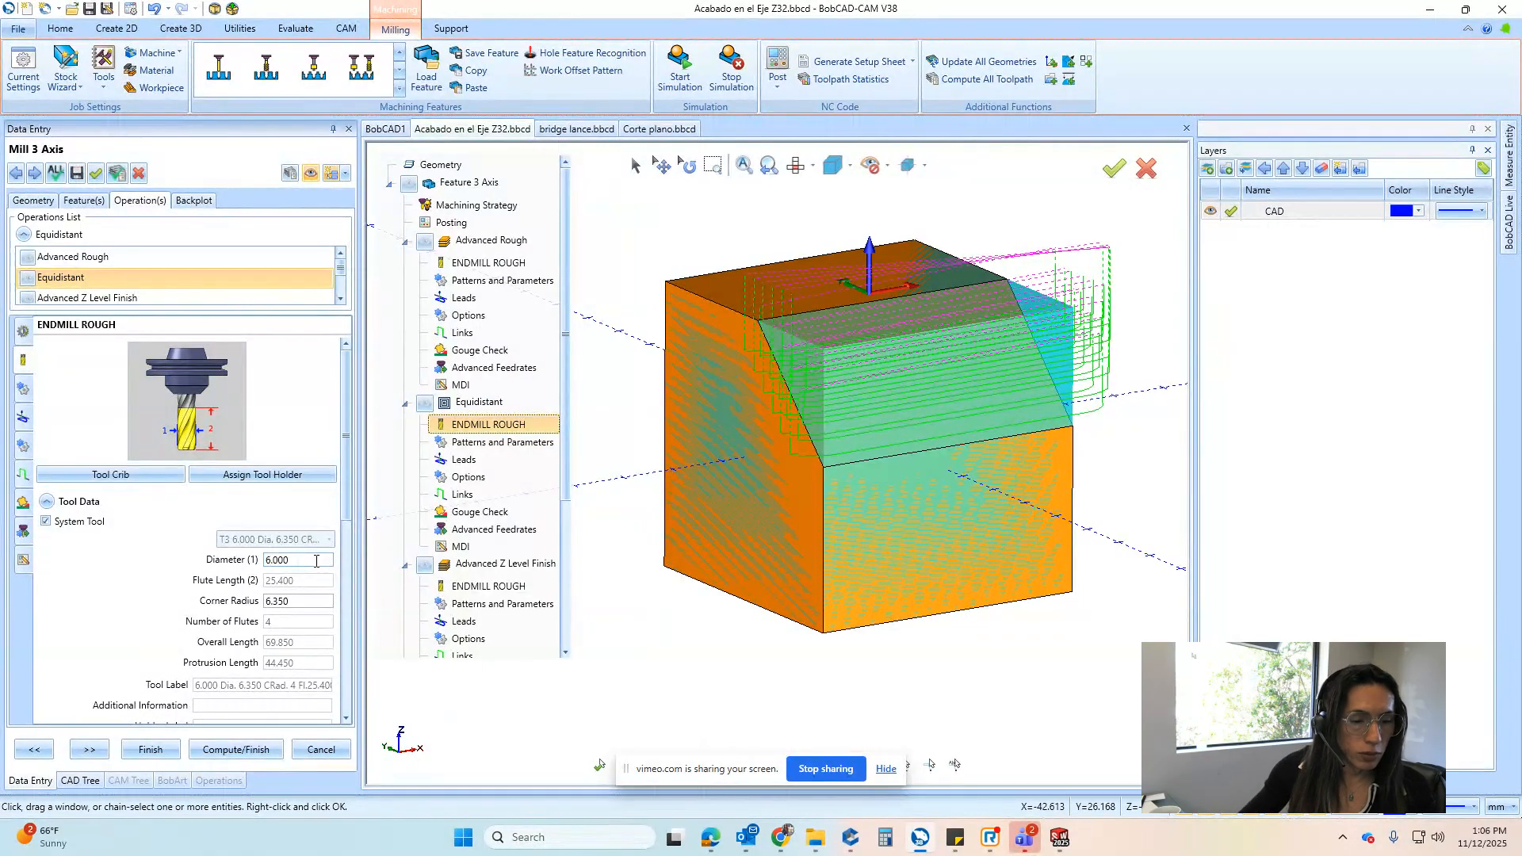
pyautogui.doubleClick(309, 601)
pyautogui.write('3')
pyautogui.scroll(-1, 309, 600)
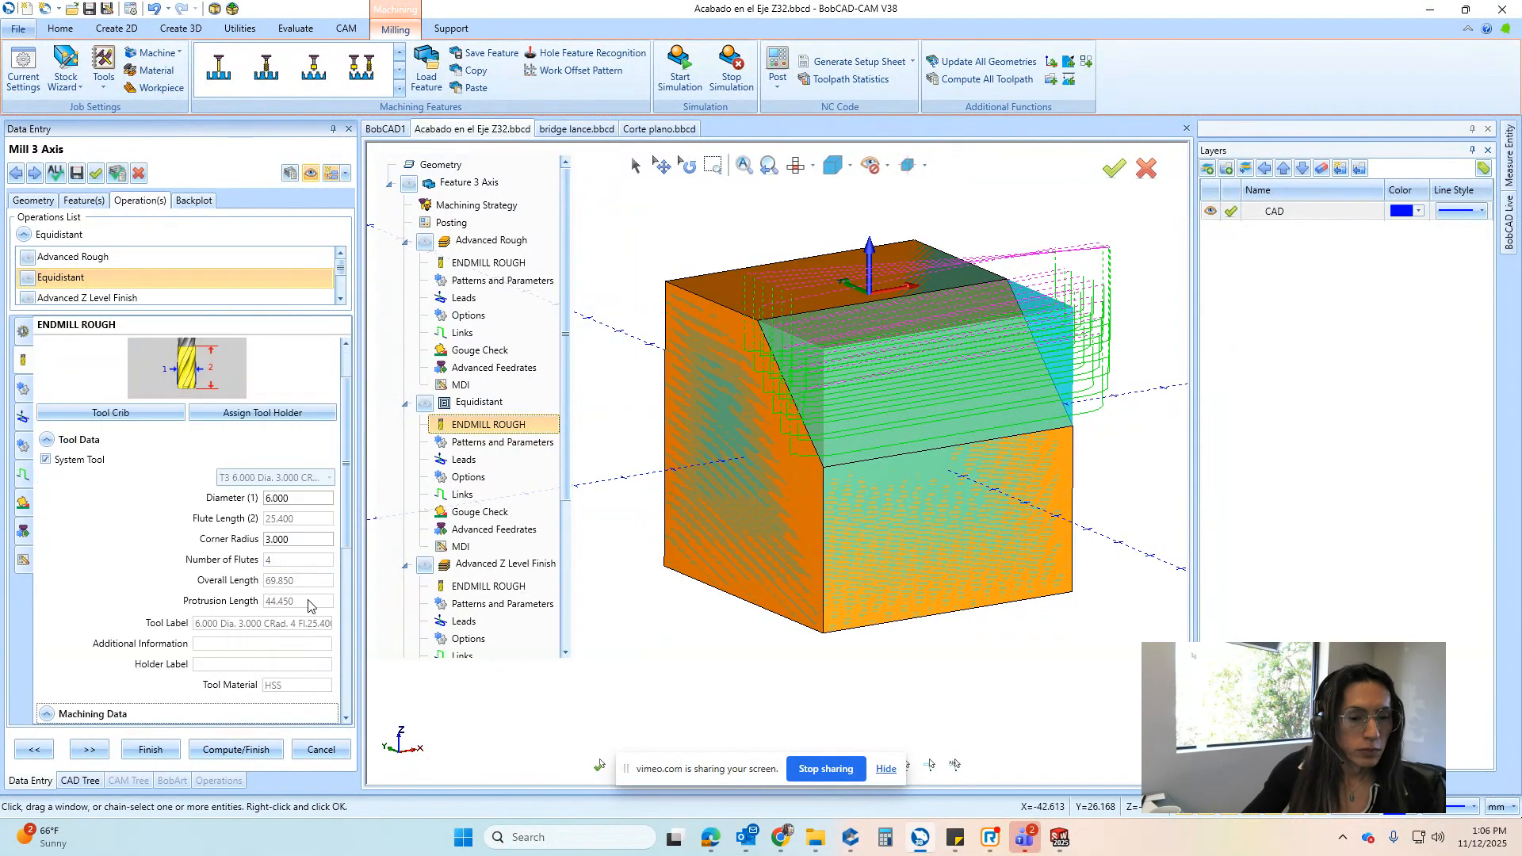
pyautogui.click(290, 173)
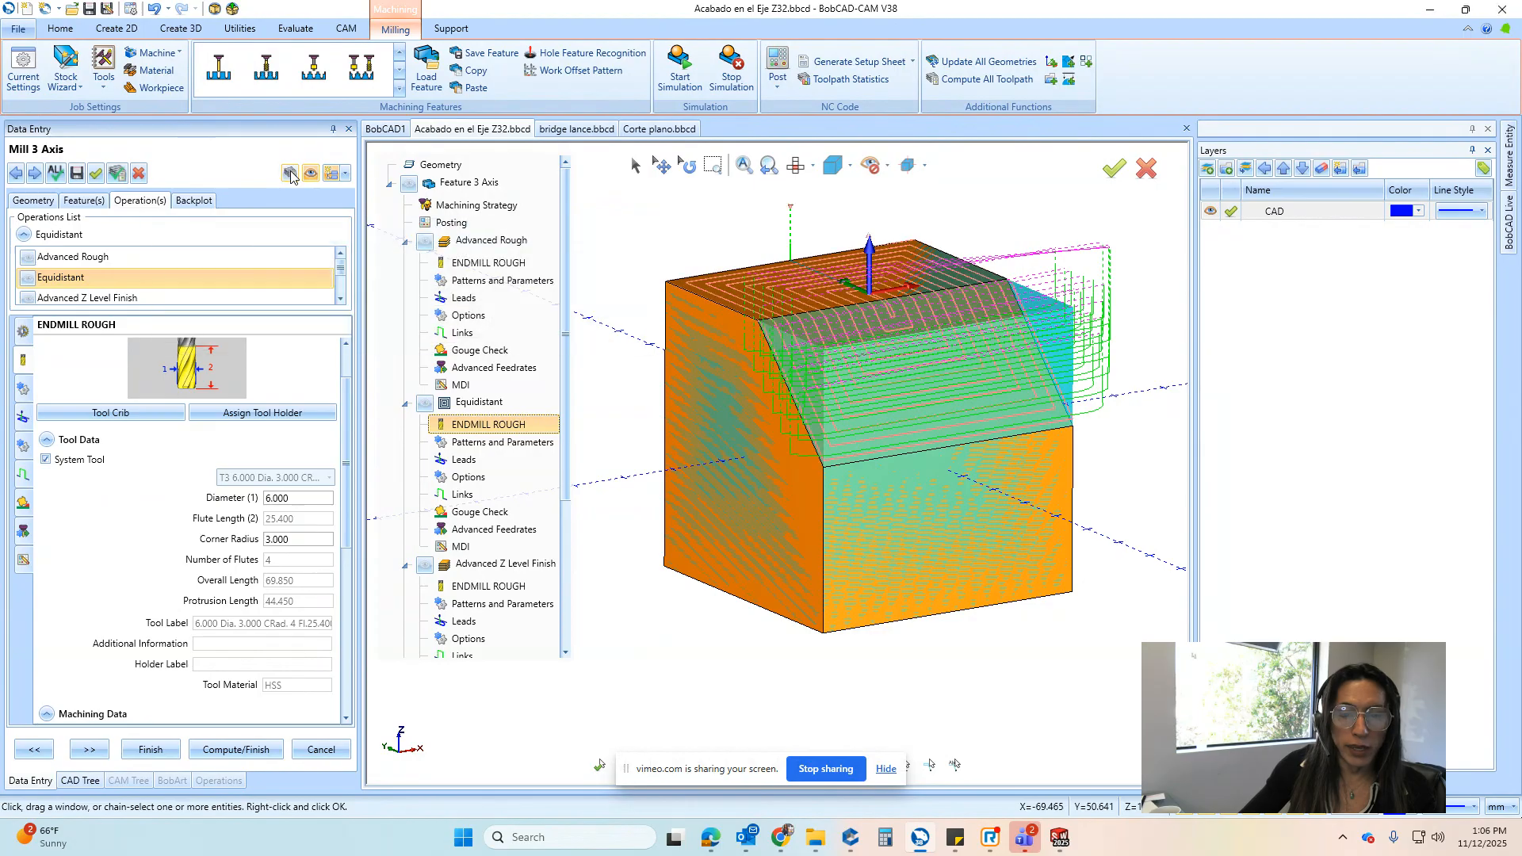
# Toggle the Advanced Rough toolpath's display to compare it with the Equidistant toolpath, leaving Advanced Rough hidden
pyautogui.click(425, 241)
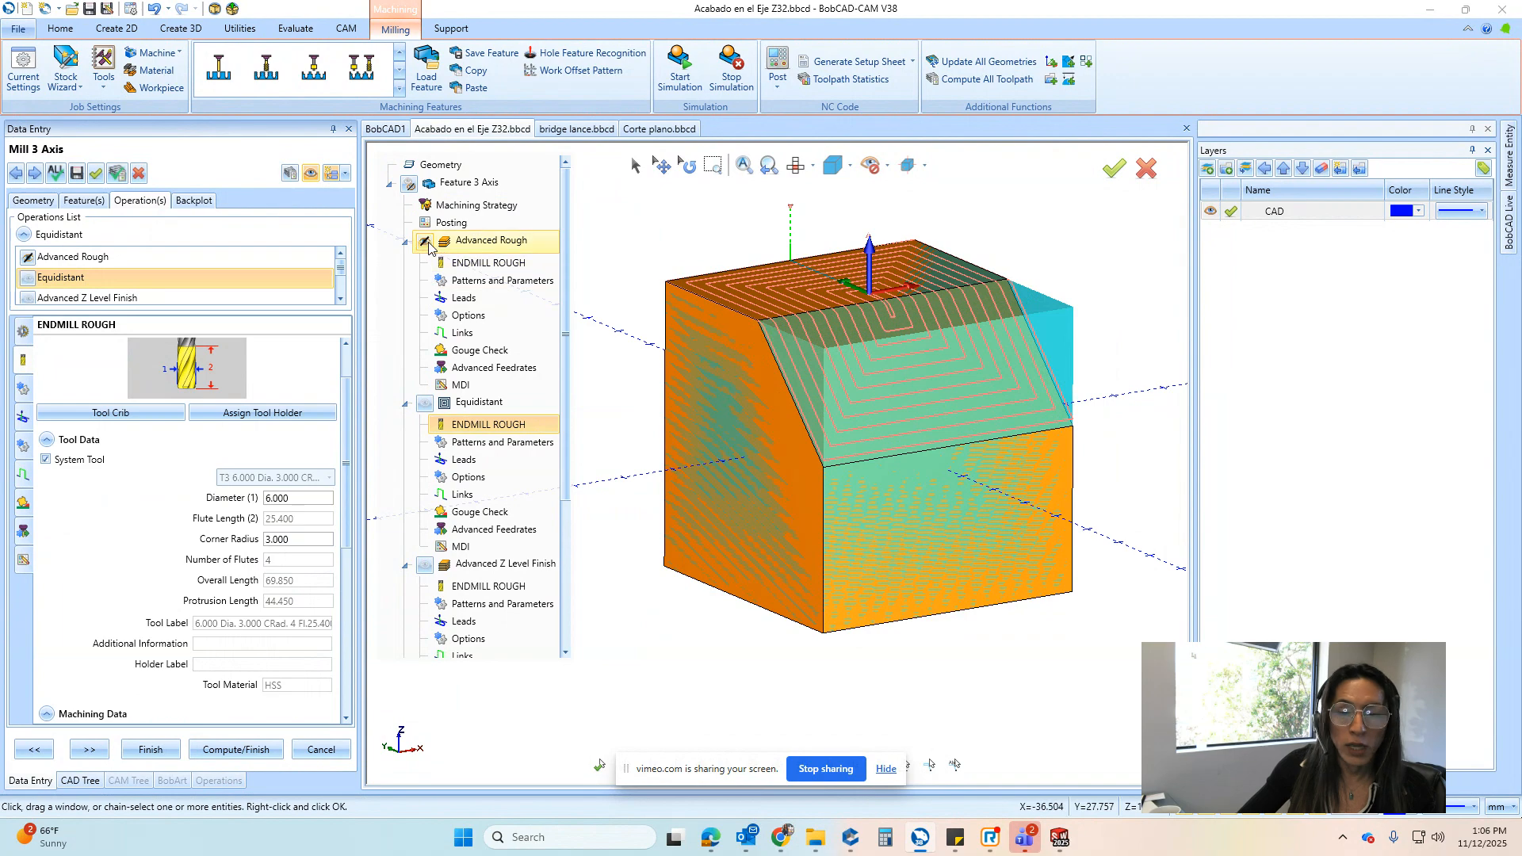
pyautogui.click(427, 242)
pyautogui.click(427, 241)
pyautogui.click(426, 243)
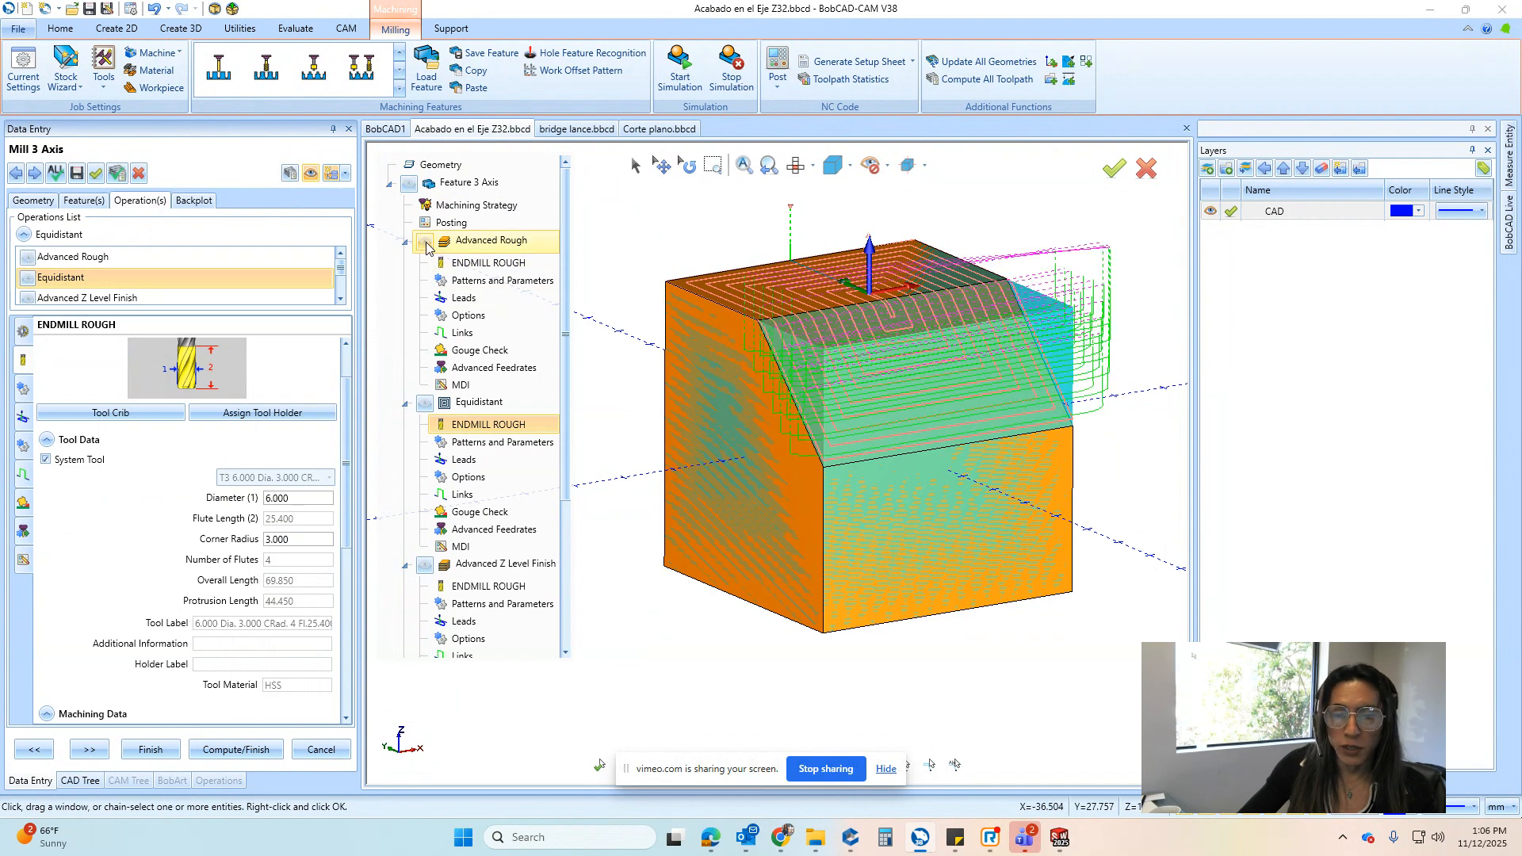
pyautogui.click(427, 243)
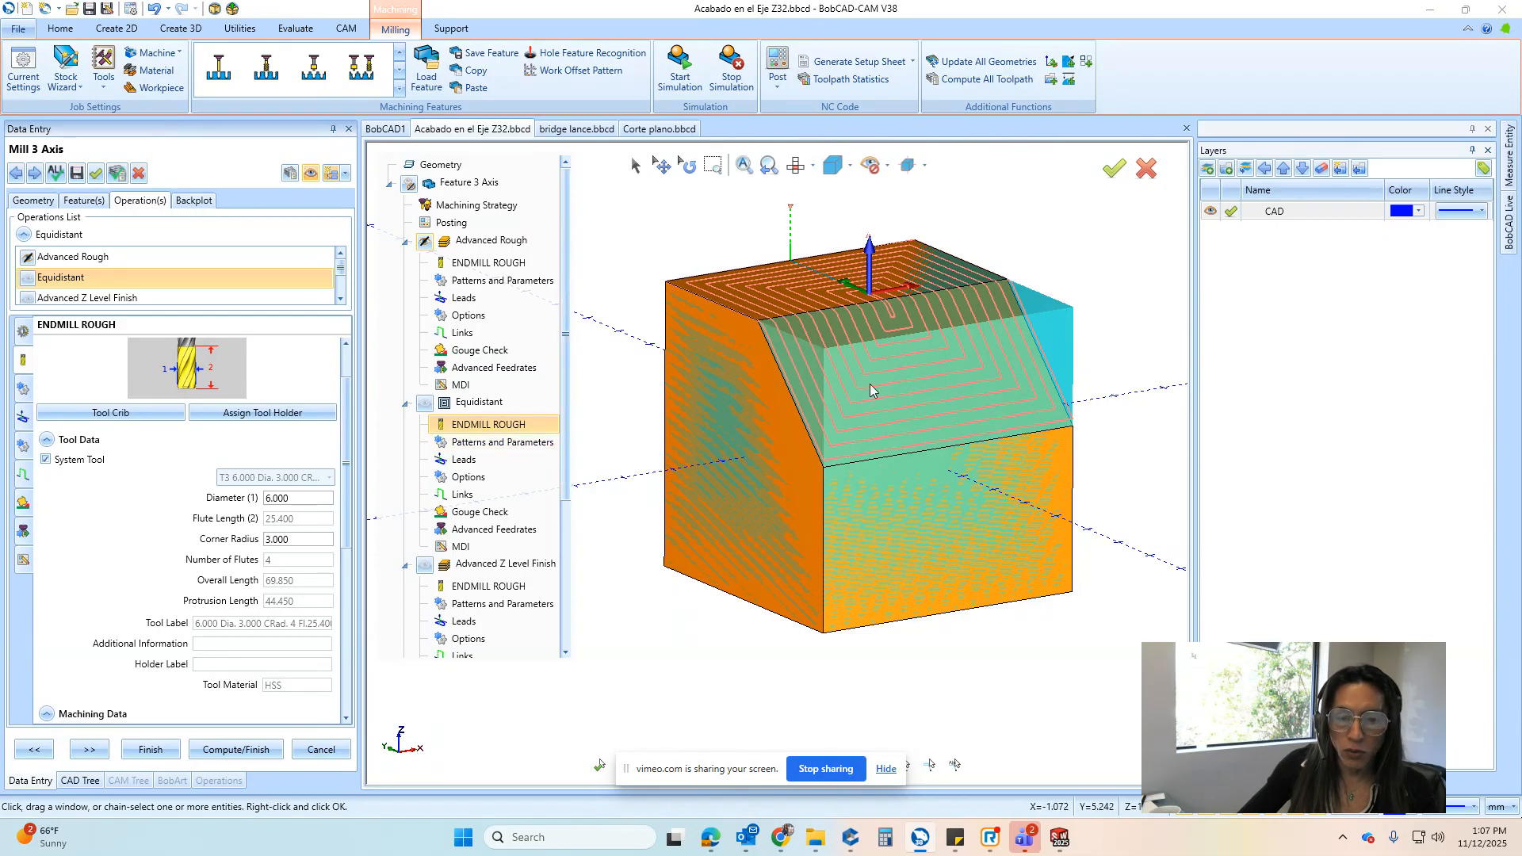
# Set the Equidistant cutting extents to Part Bottom, recompute the toolpath, and inspect it around the block
pyautogui.click(468, 479)
pyautogui.scroll(-1, 141, 564)
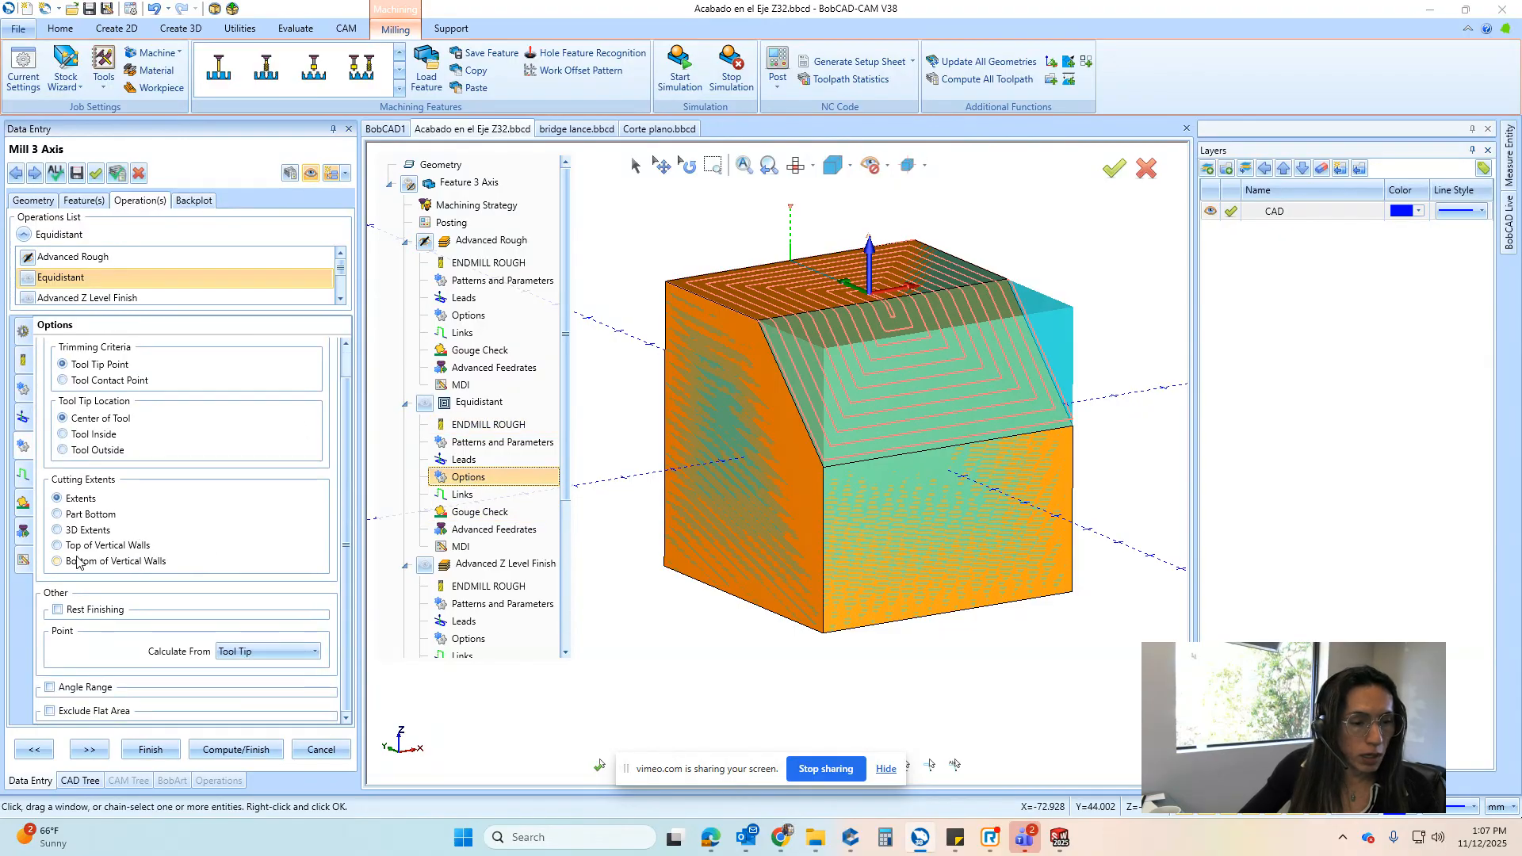
pyautogui.click(88, 515)
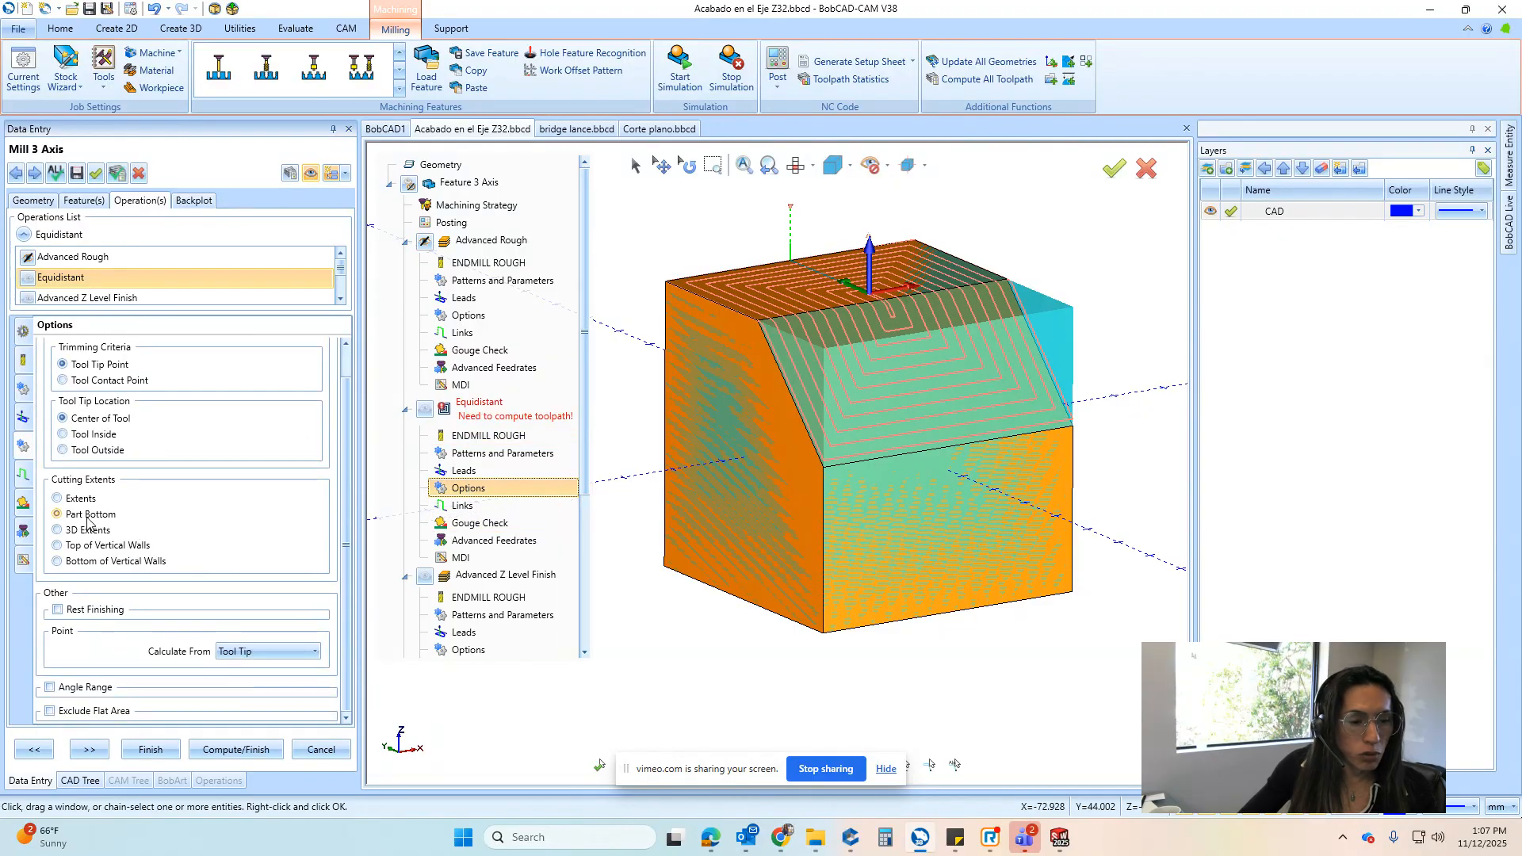
pyautogui.click(291, 176)
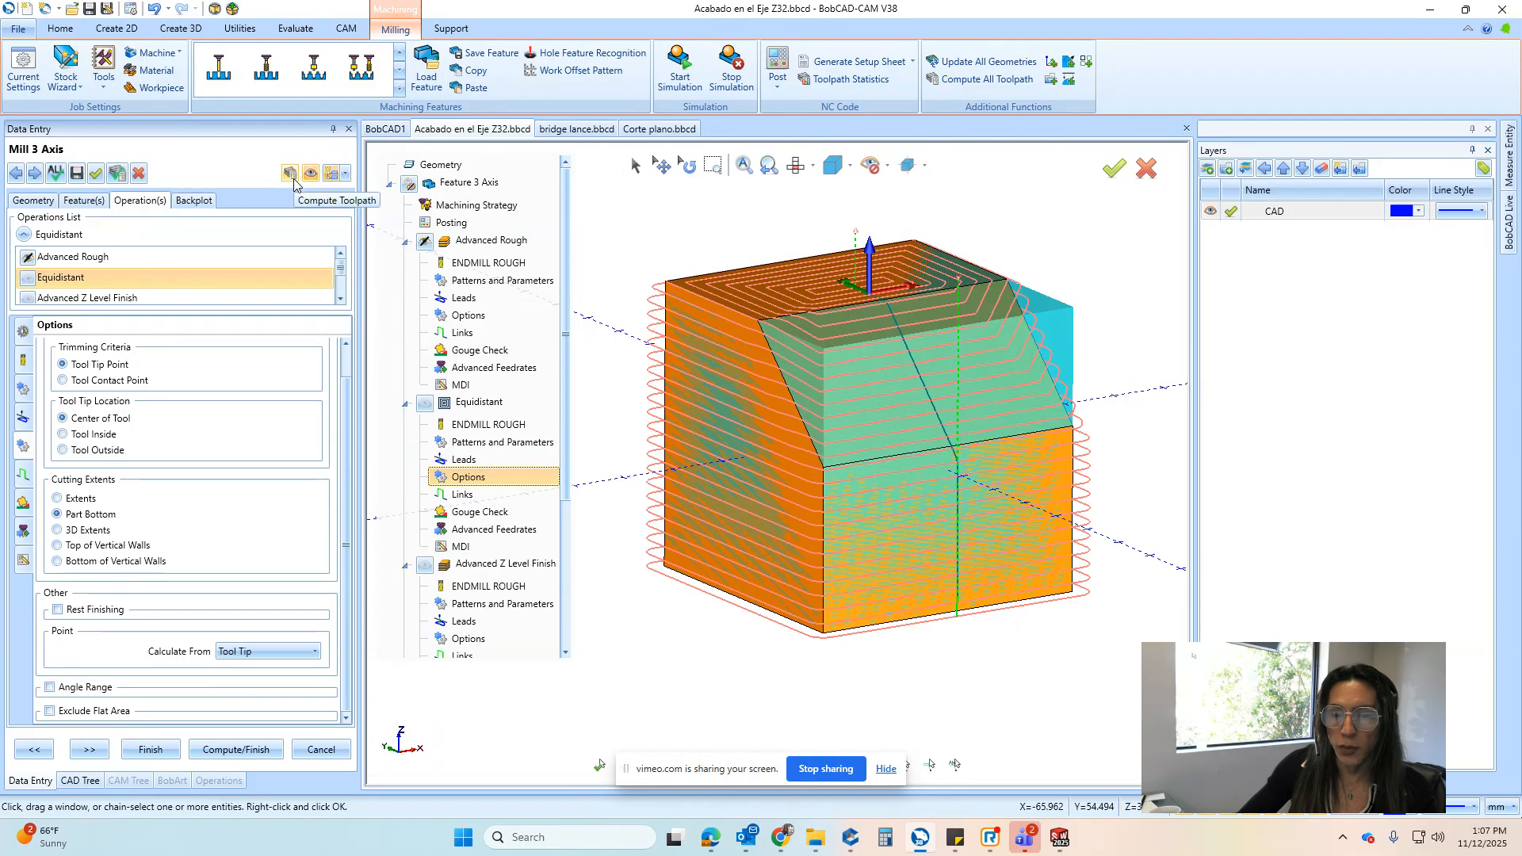
pyautogui.moveTo(1019, 305); pyautogui.dragTo(930, 372, button='middle')
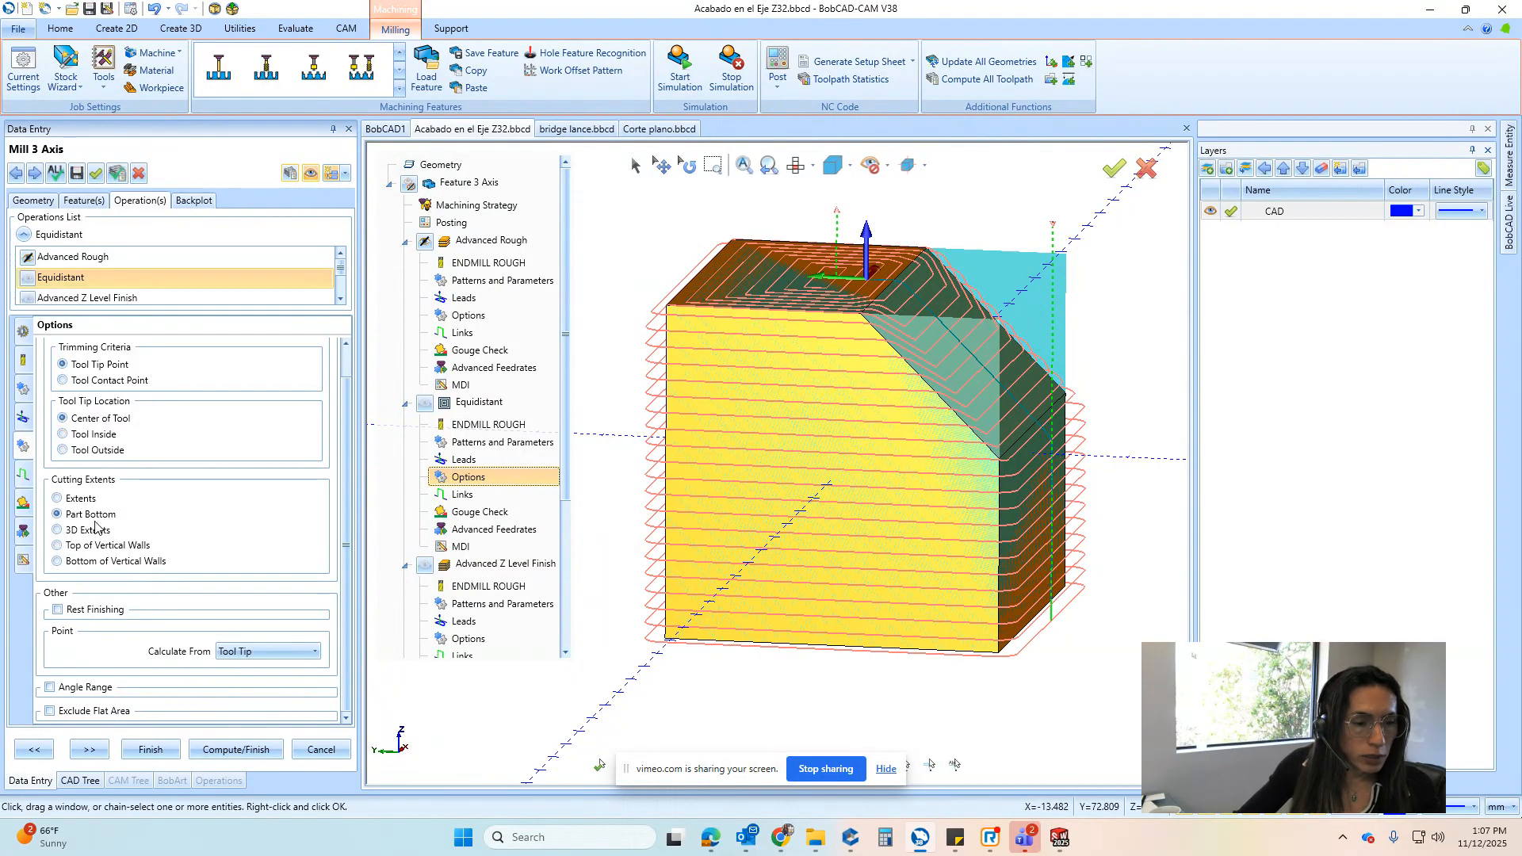
# Set the Equidistant stepover to 0.5, recompute the toolpath, and inspect the pass spacing
pyautogui.click(472, 444)
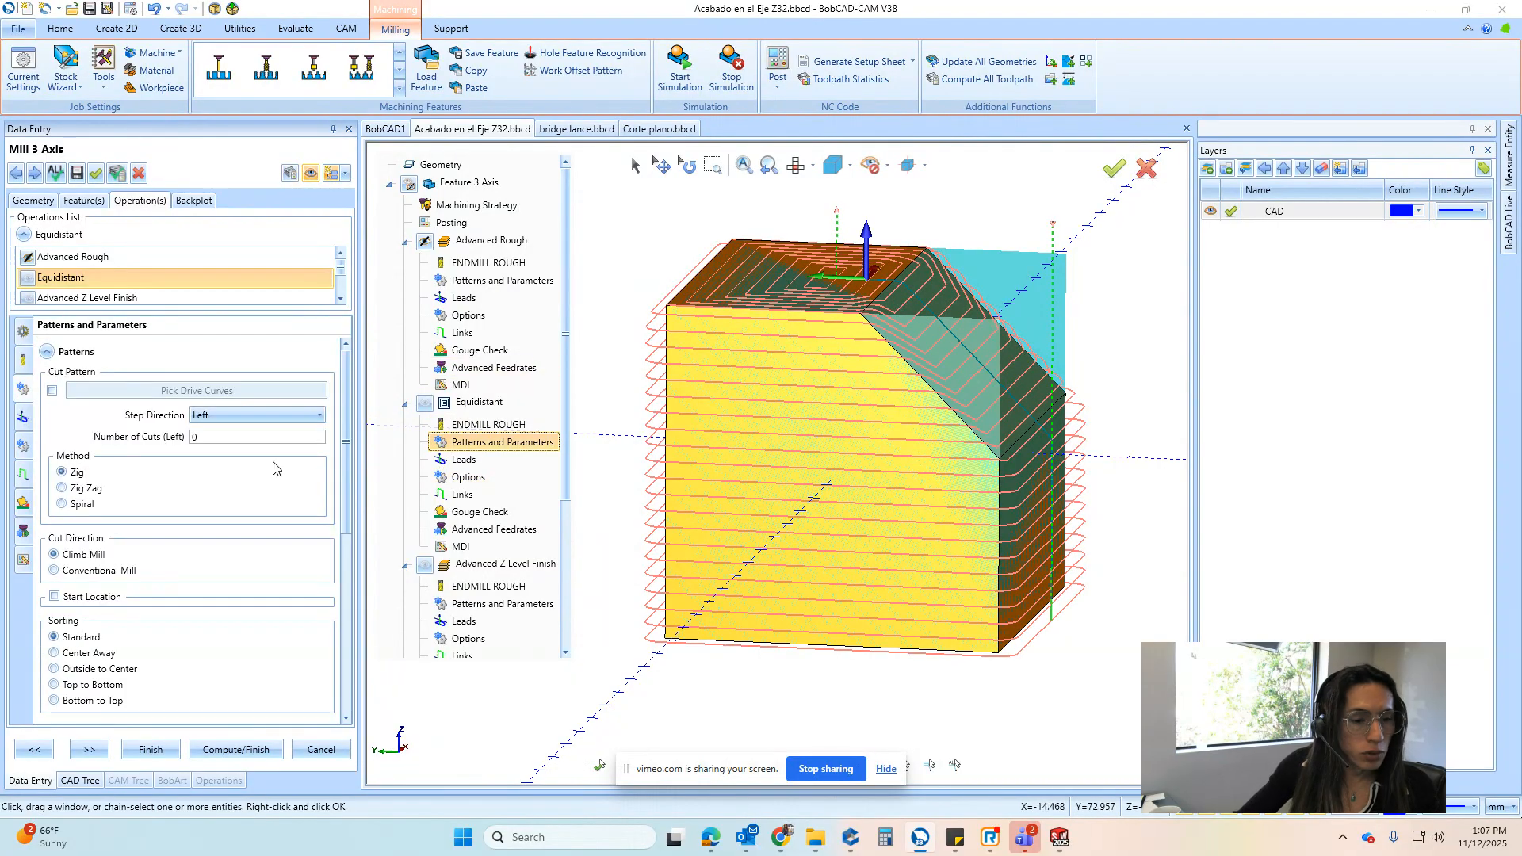
pyautogui.scroll(-3, 143, 619)
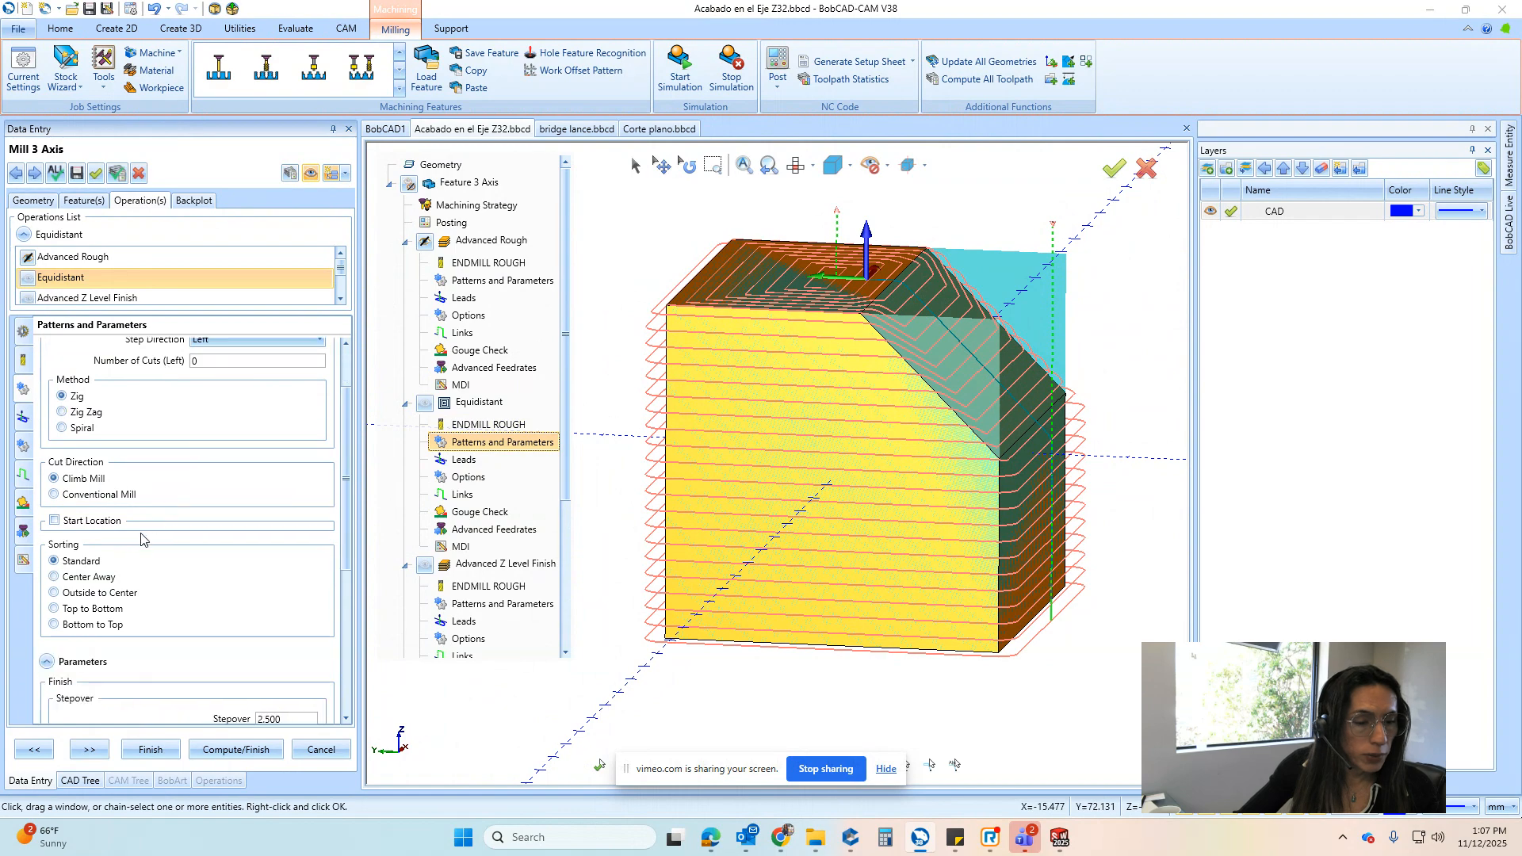
pyautogui.click(300, 678)
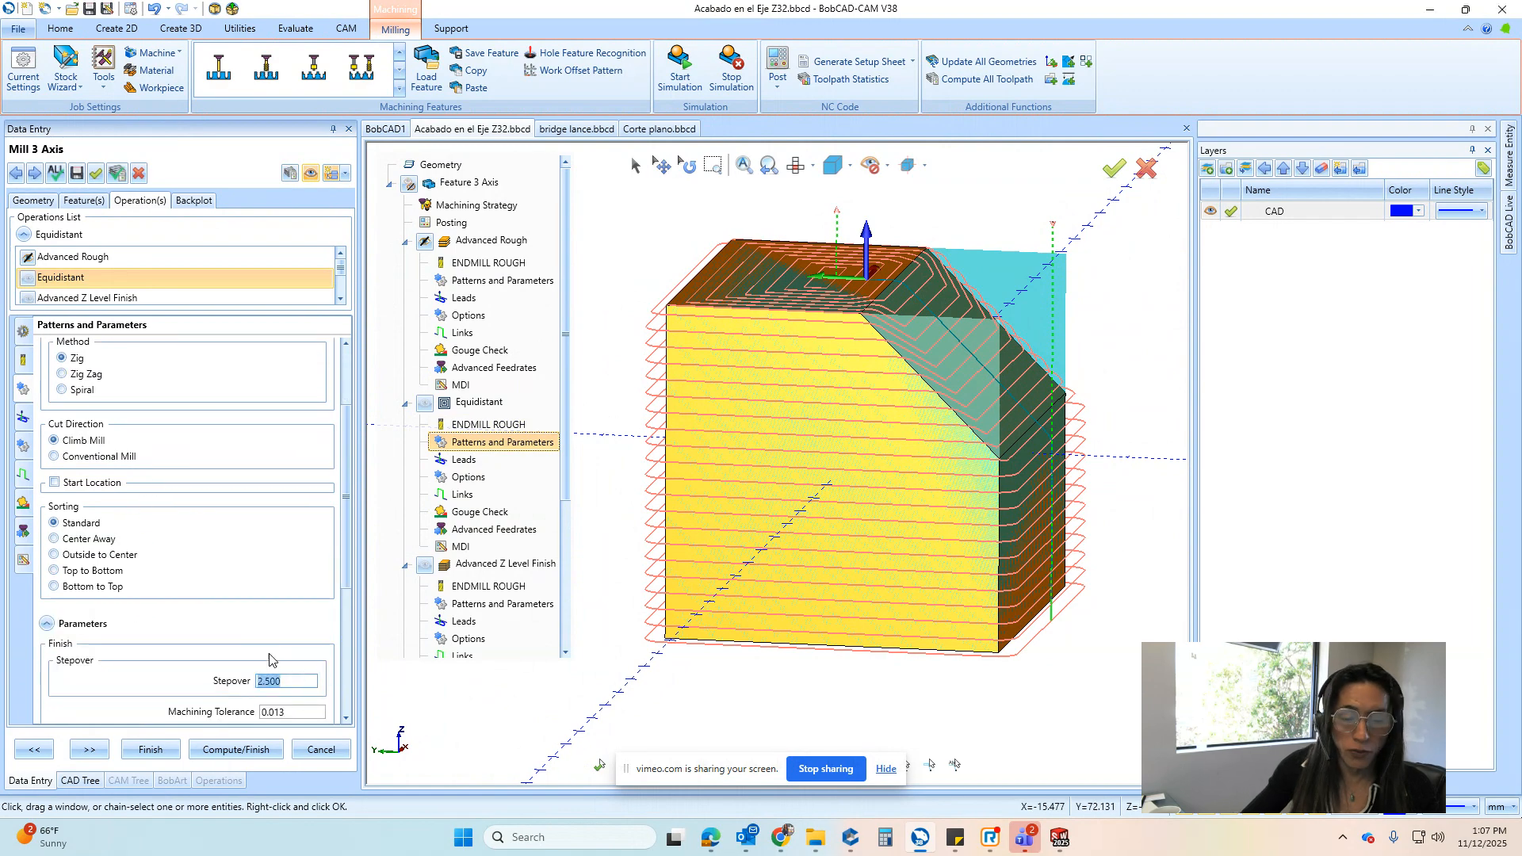
pyautogui.write('.5')
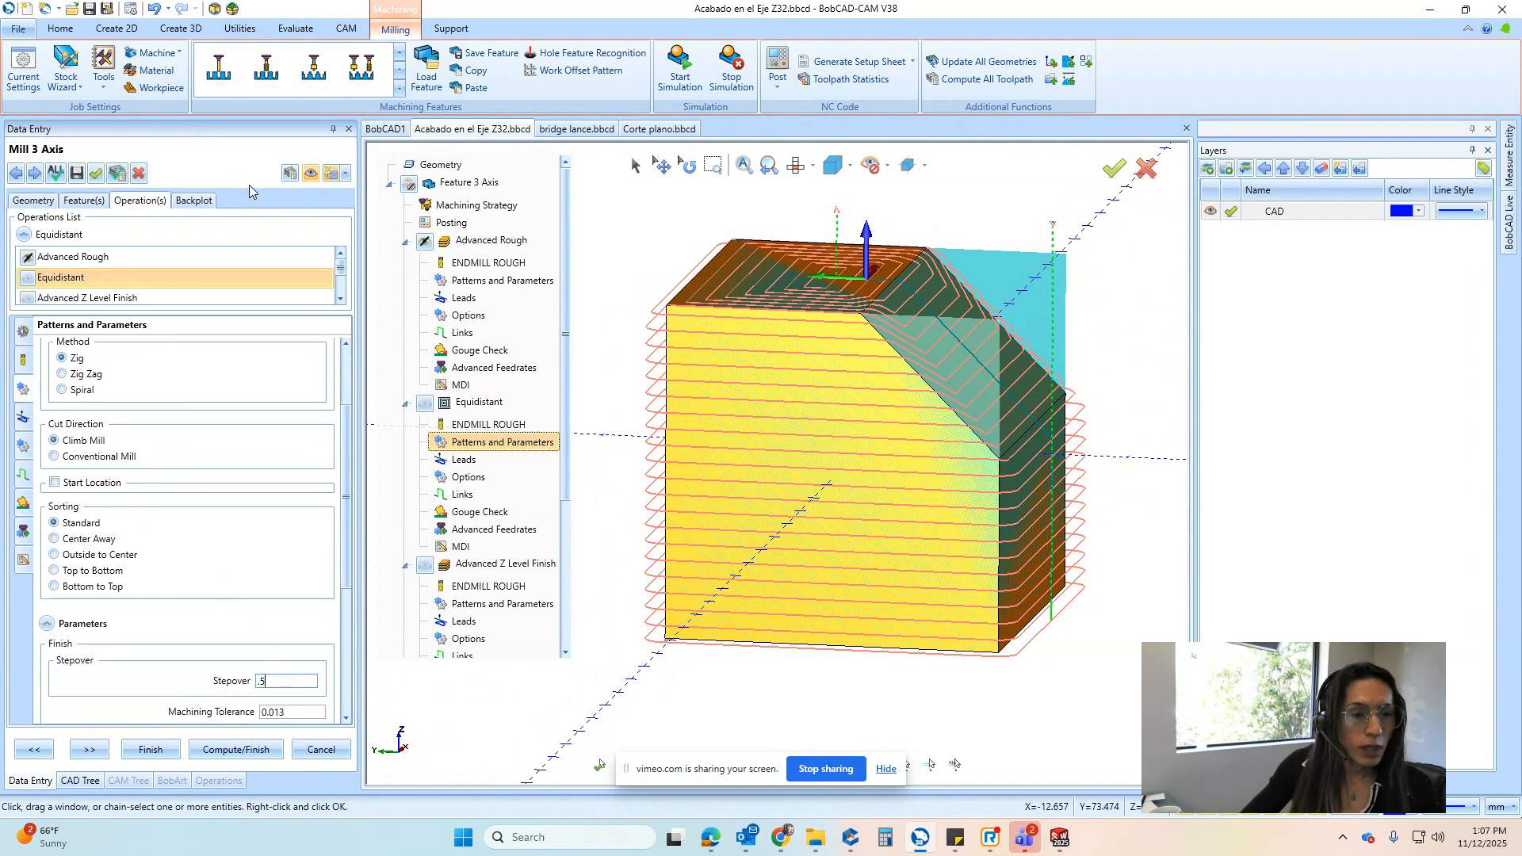
pyautogui.click(292, 174)
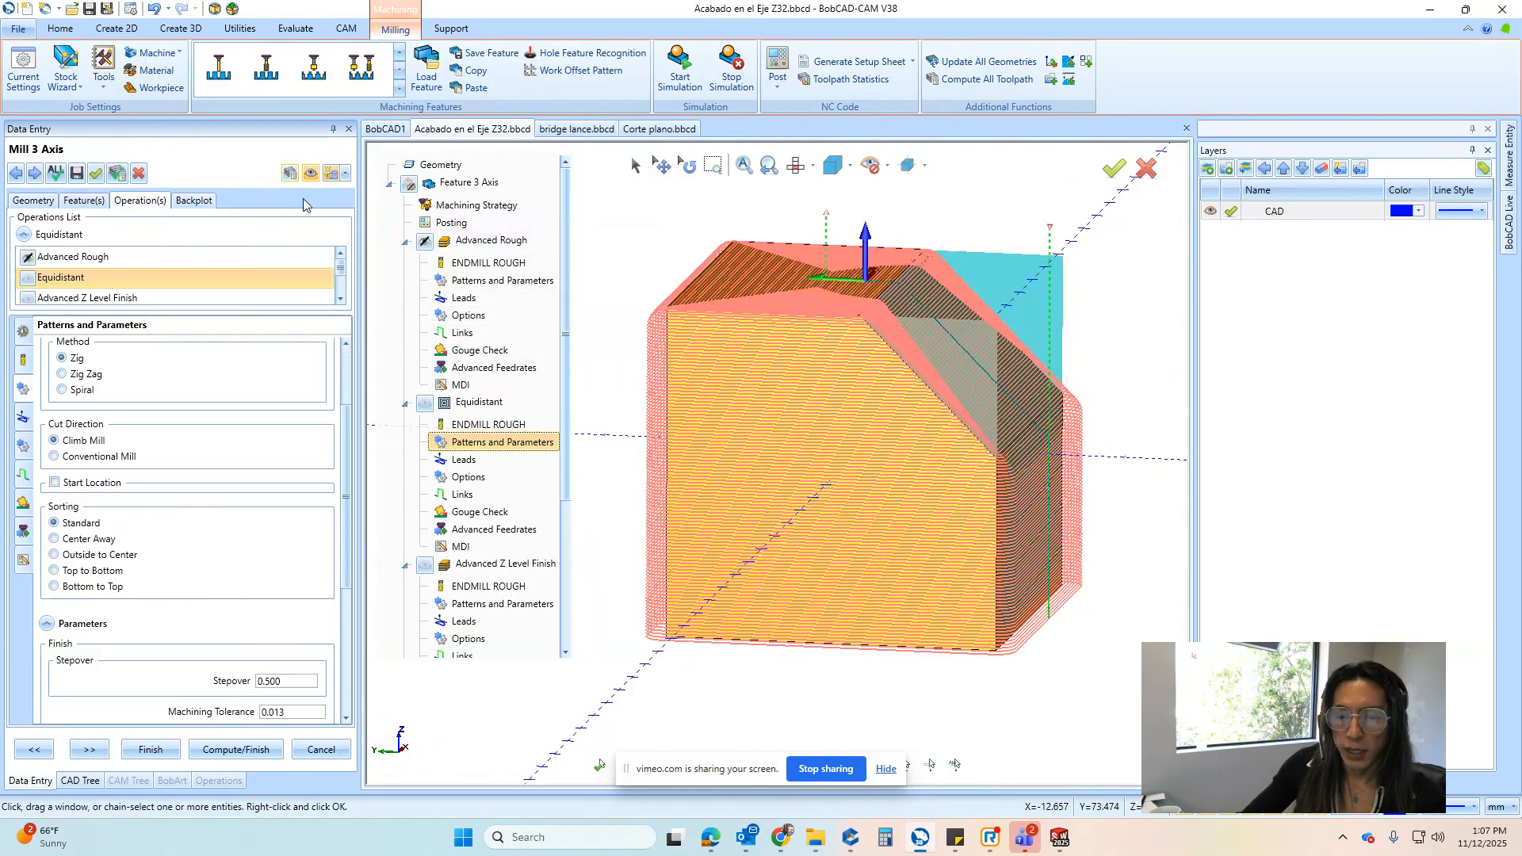
pyautogui.moveTo(837, 398); pyautogui.dragTo(800, 346, button='middle')
pyautogui.scroll(3, 789, 364)
pyautogui.scroll(-3, 736, 293)
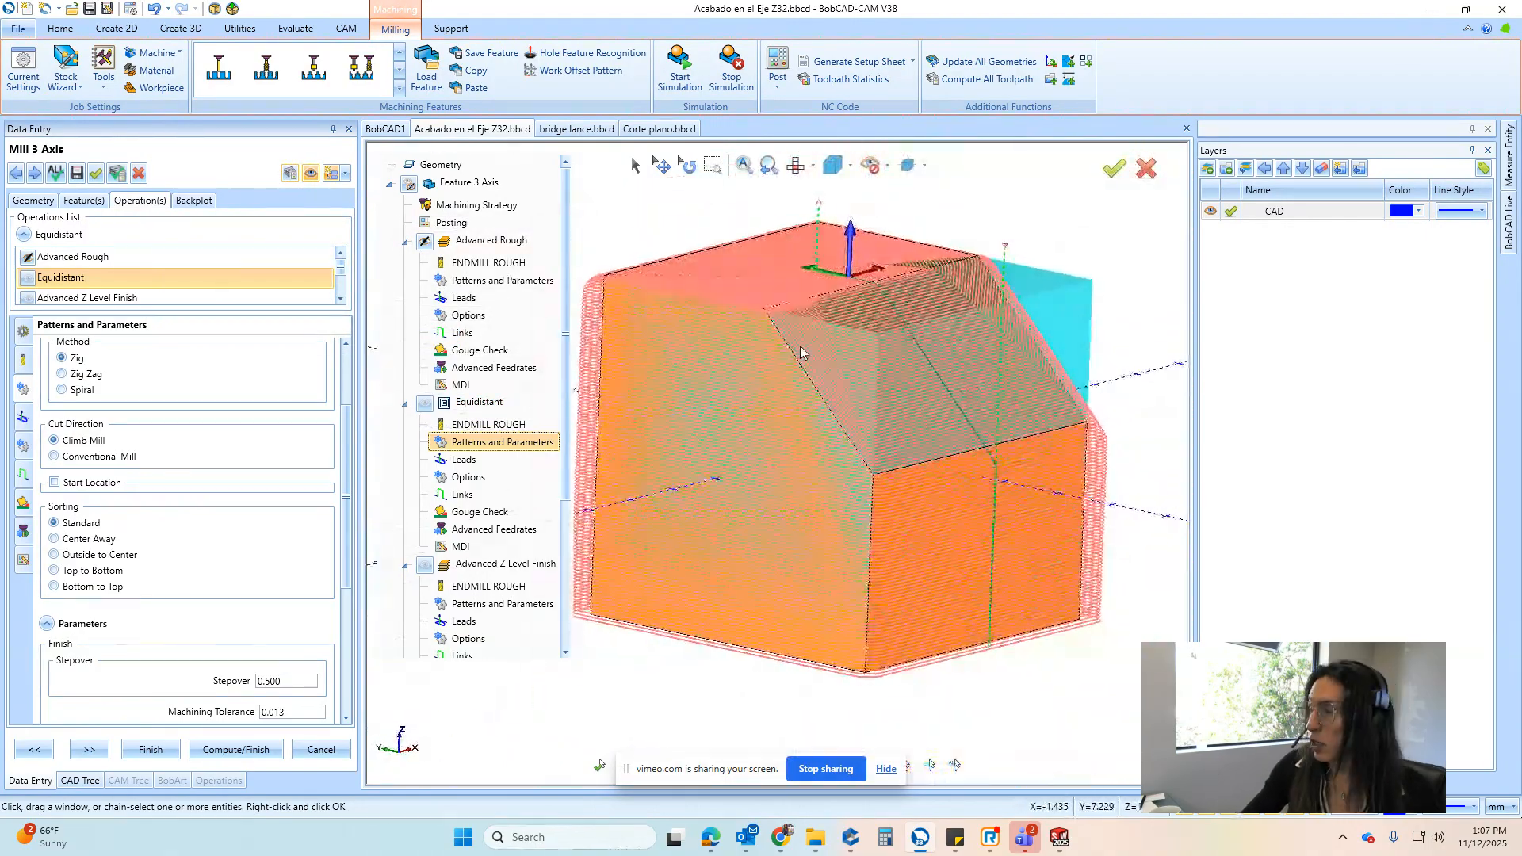
# Set the Advanced Z Level Finish operation's tool to diameter 6 and corner radius 3
pyautogui.click(495, 587)
pyautogui.doubleClick(307, 561)
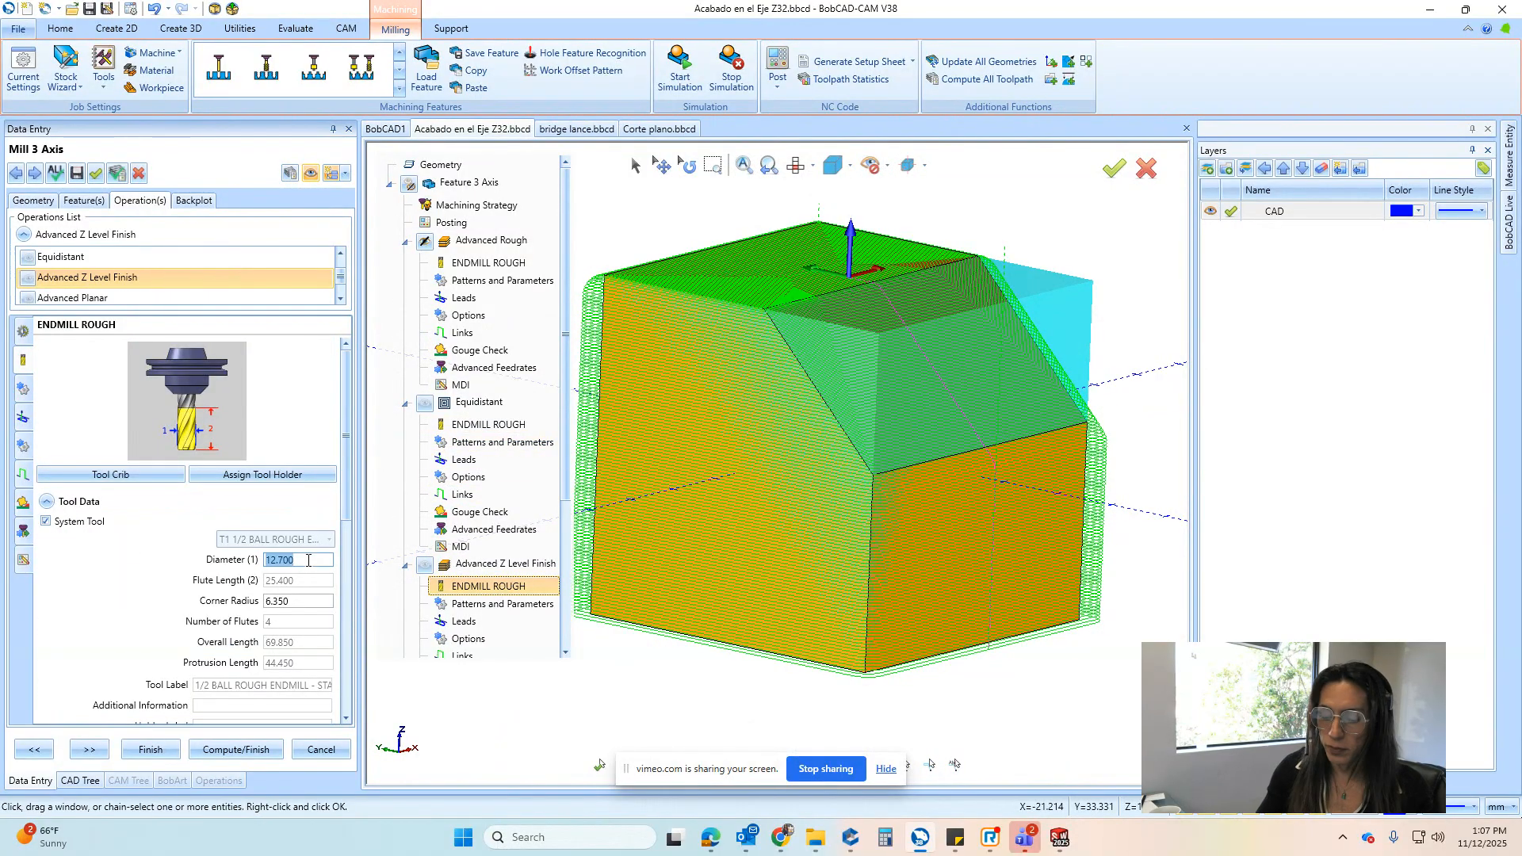
pyautogui.write('6')
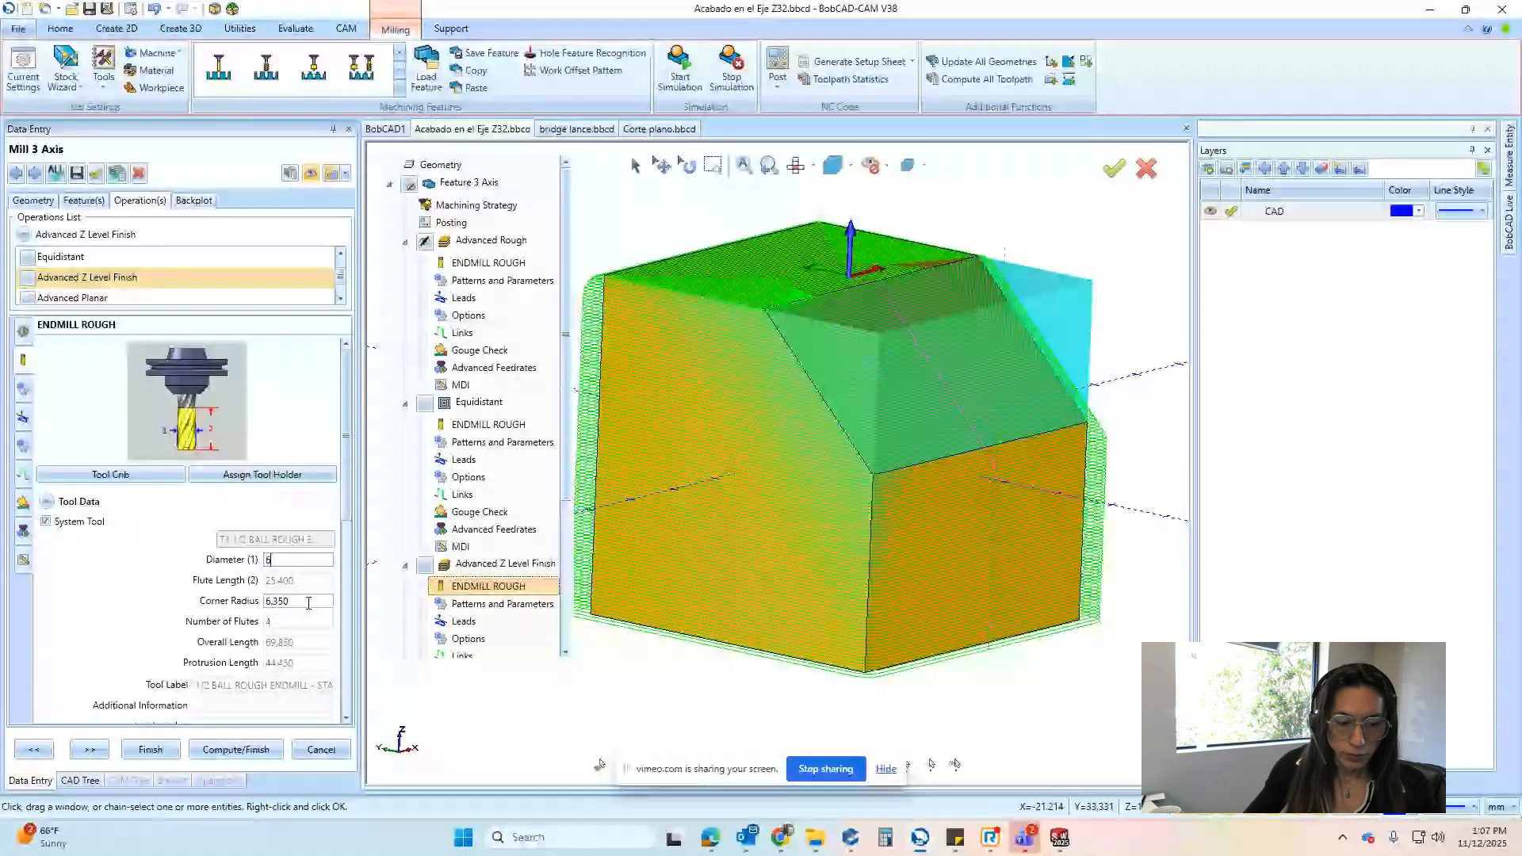
pyautogui.doubleClick(294, 605)
pyautogui.write('3')
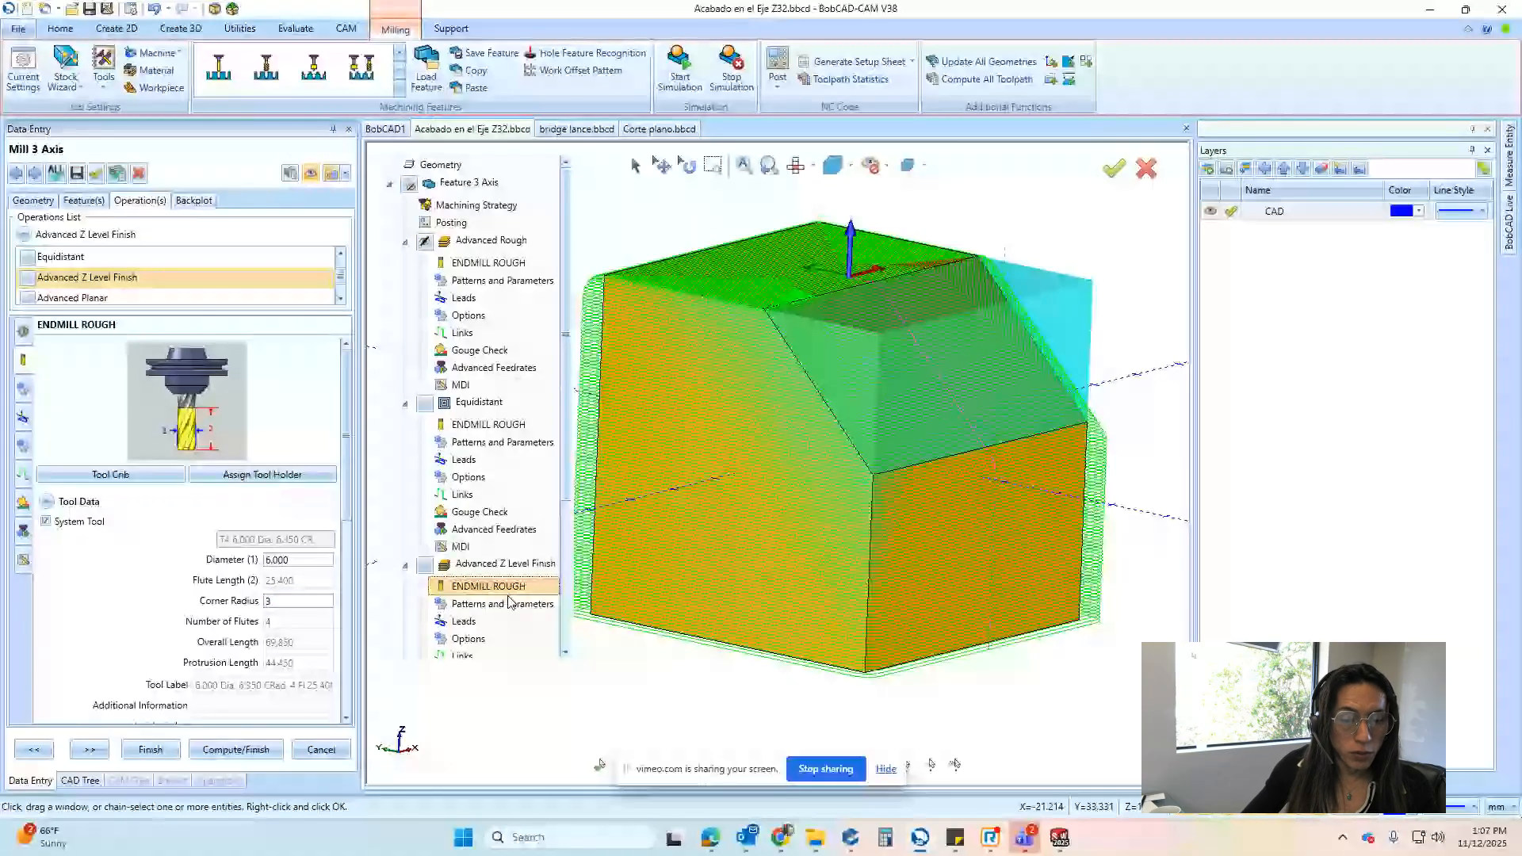
# Set the Advanced Z Level Finish depth to 0.5 and try the Machine Flatlands and Machine Vertical Walls Only options
pyautogui.click(508, 602)
pyautogui.scroll(-5, 250, 555)
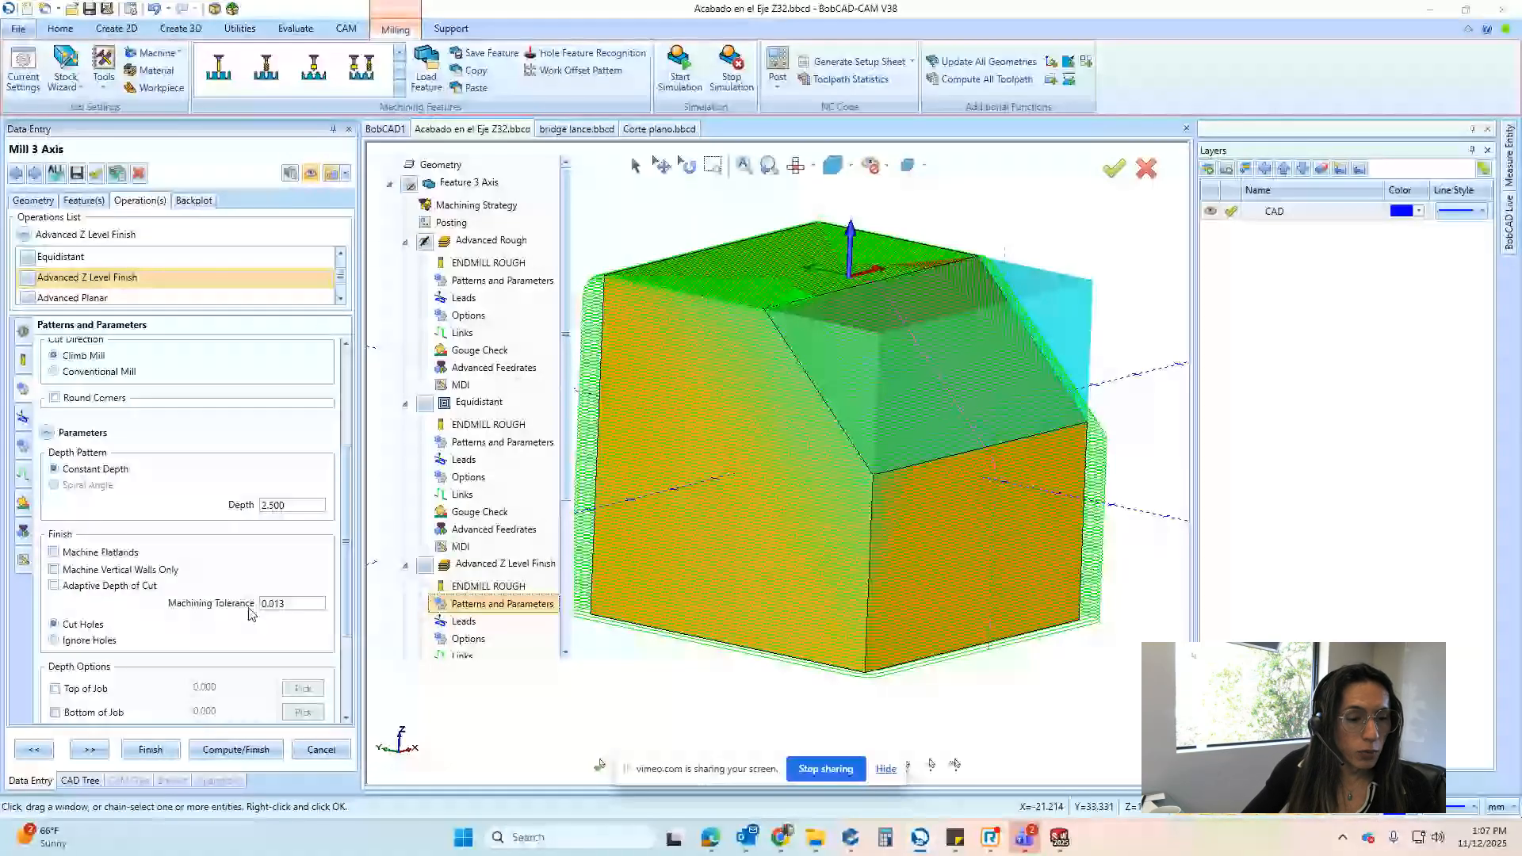
pyautogui.doubleClick(299, 508)
pyautogui.press('BackSpace')
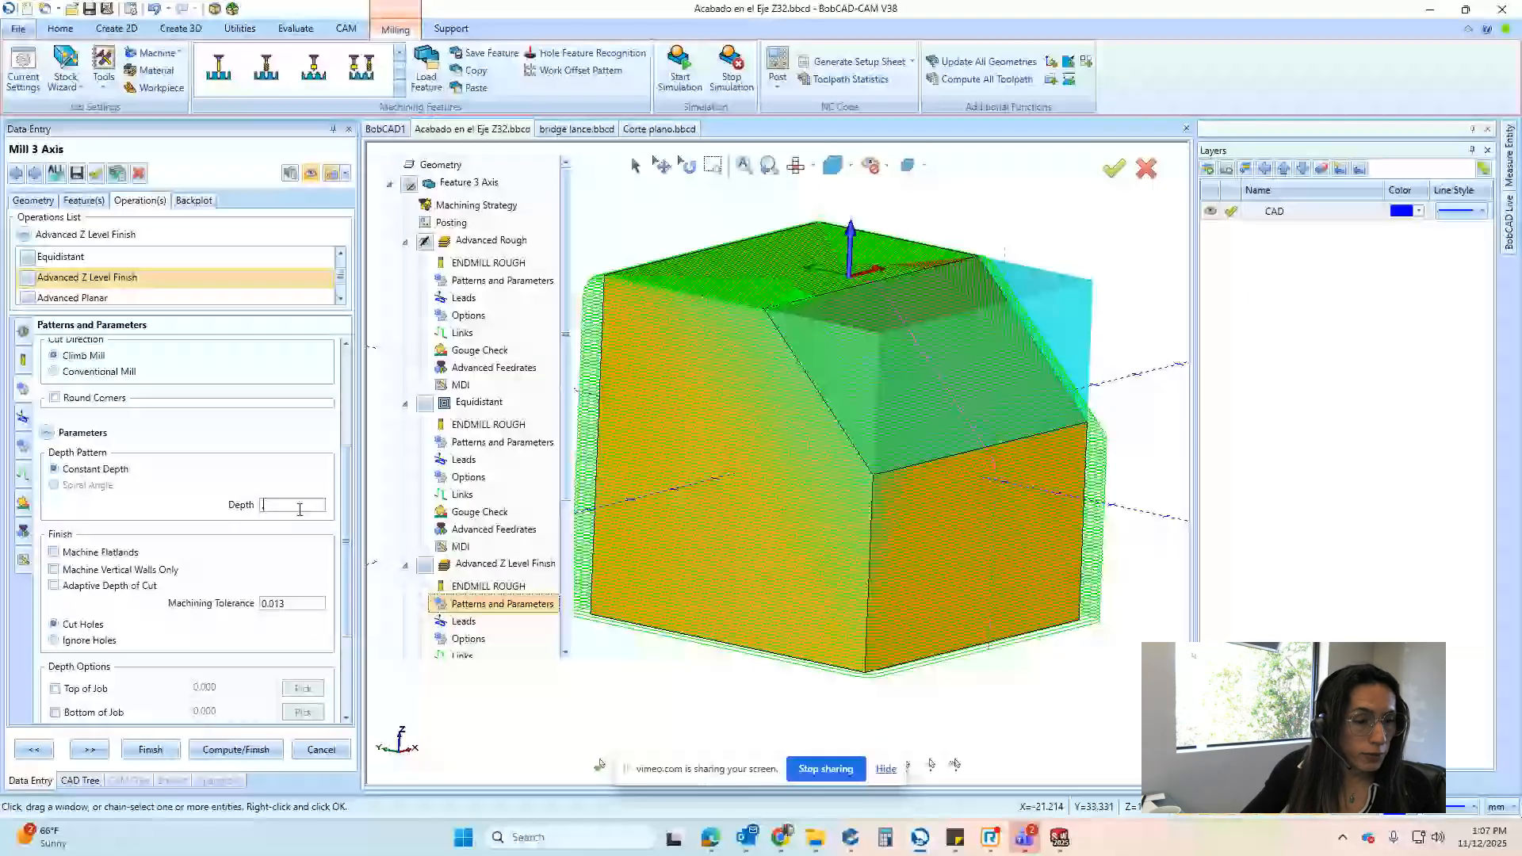
pyautogui.write('.5')
pyautogui.click(234, 554)
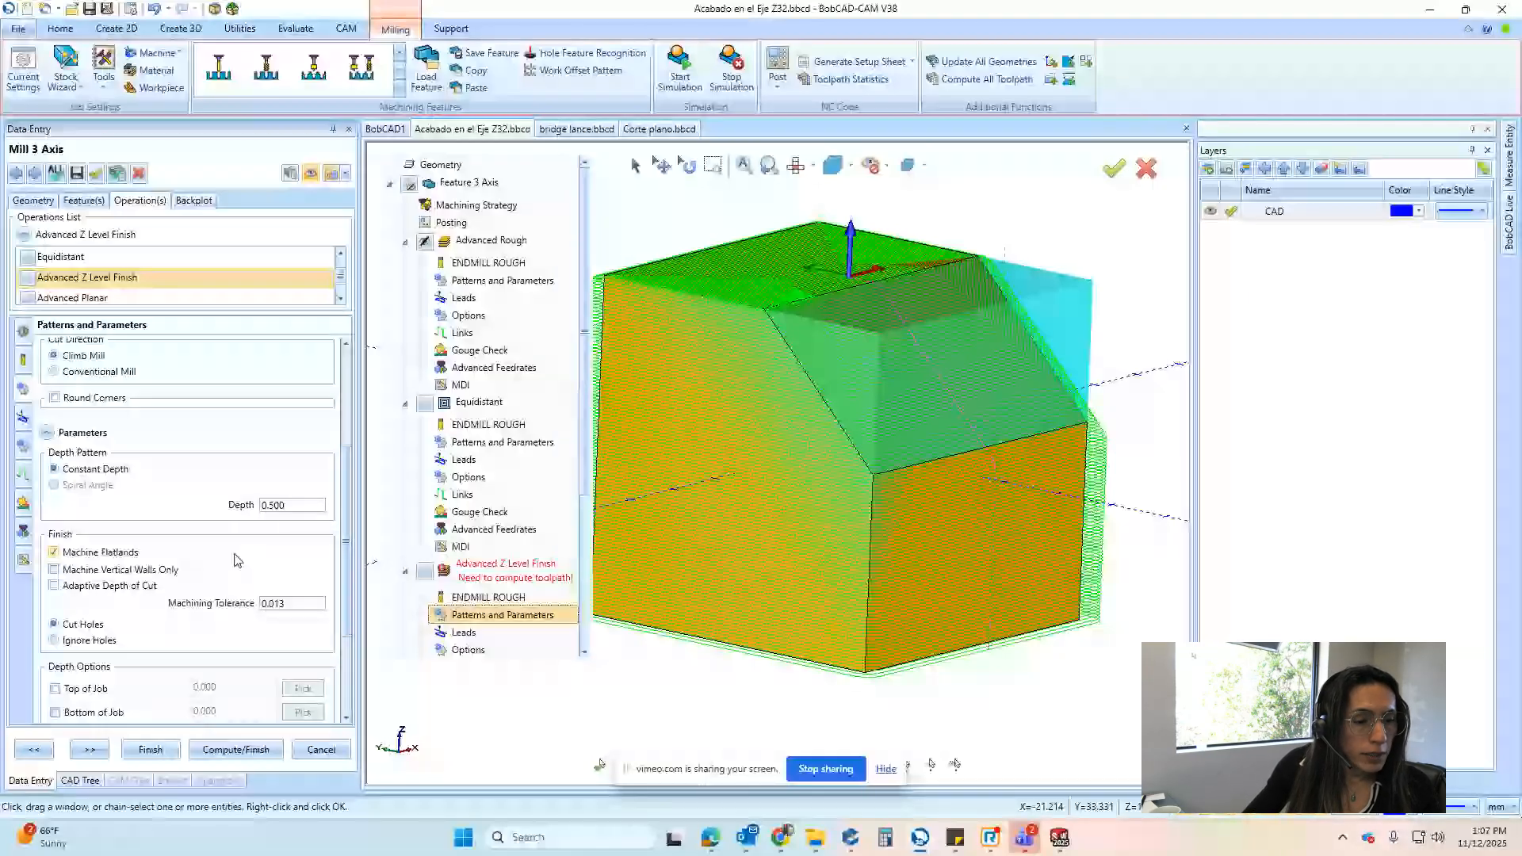
pyautogui.click(55, 571)
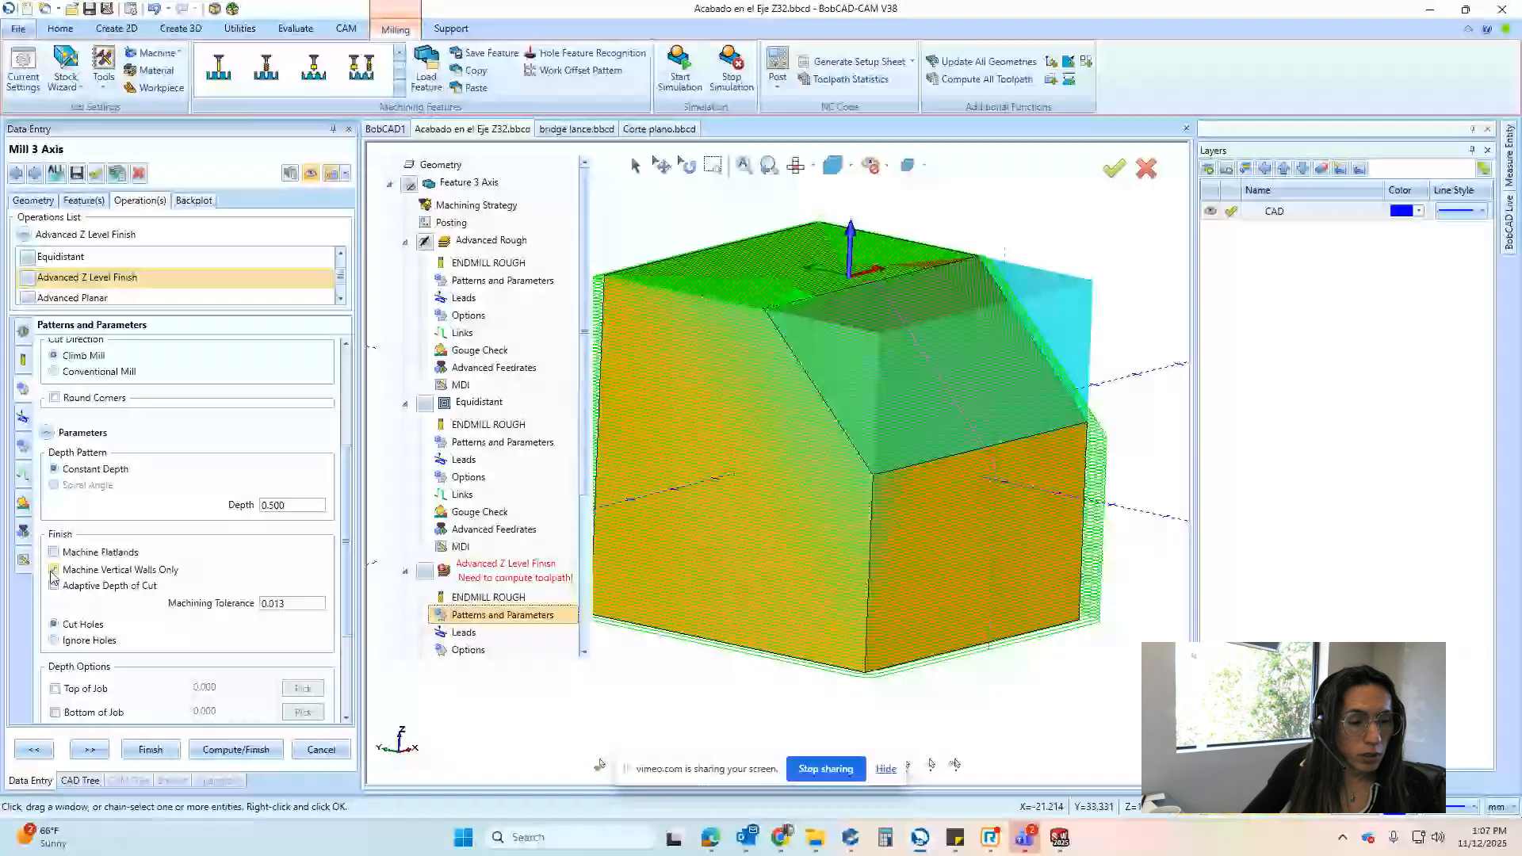
# Enable Adaptive Depth of Cut with trimmed adaptive step passes for Advanced Z Level Finish, using a minimum depth step of 0.25
pyautogui.click(54, 584)
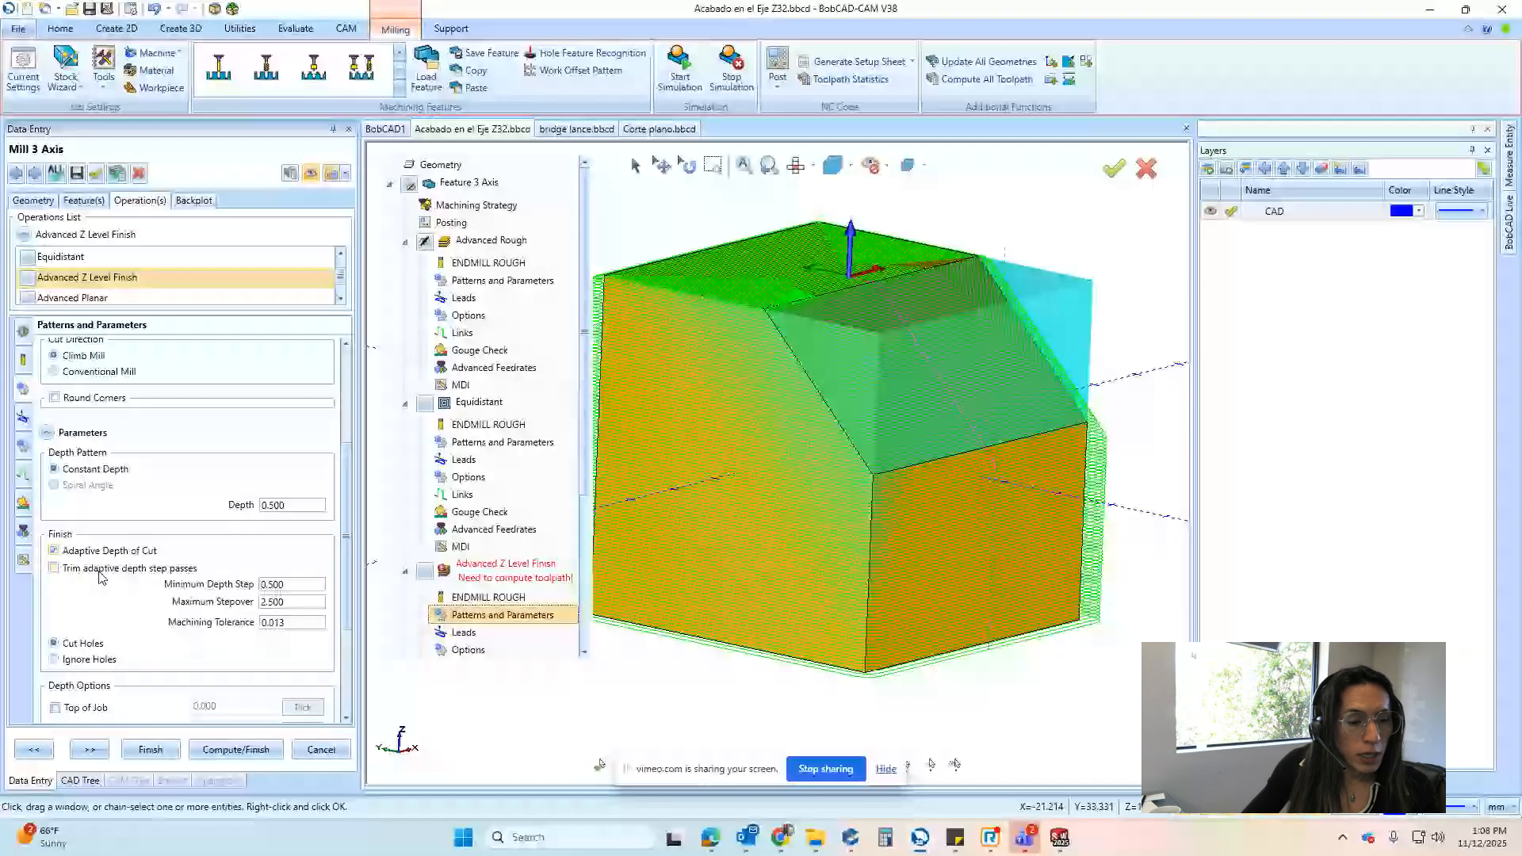
pyautogui.click(54, 568)
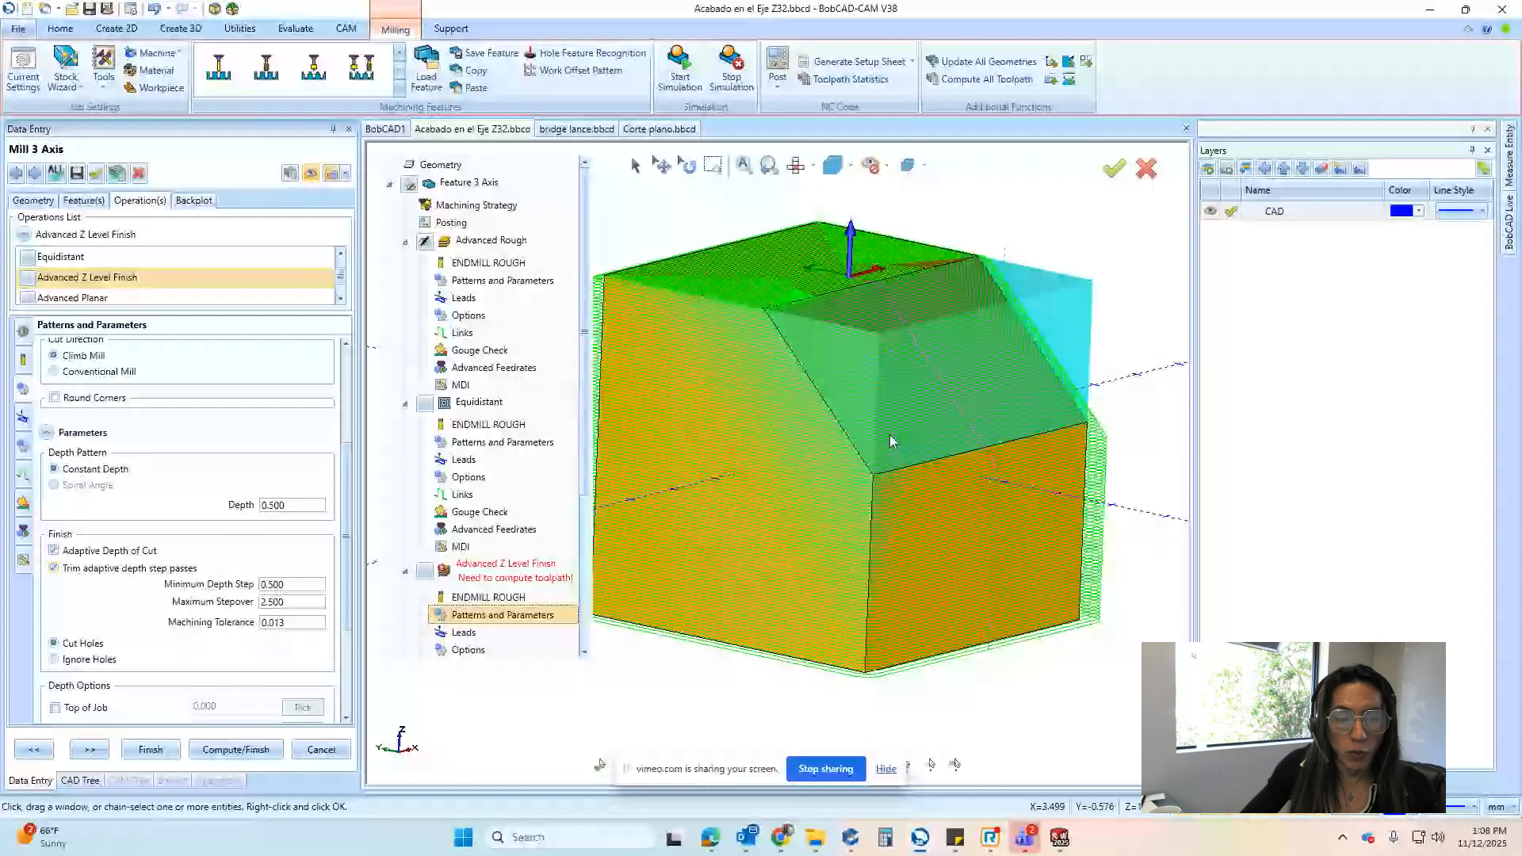
pyautogui.click(313, 587)
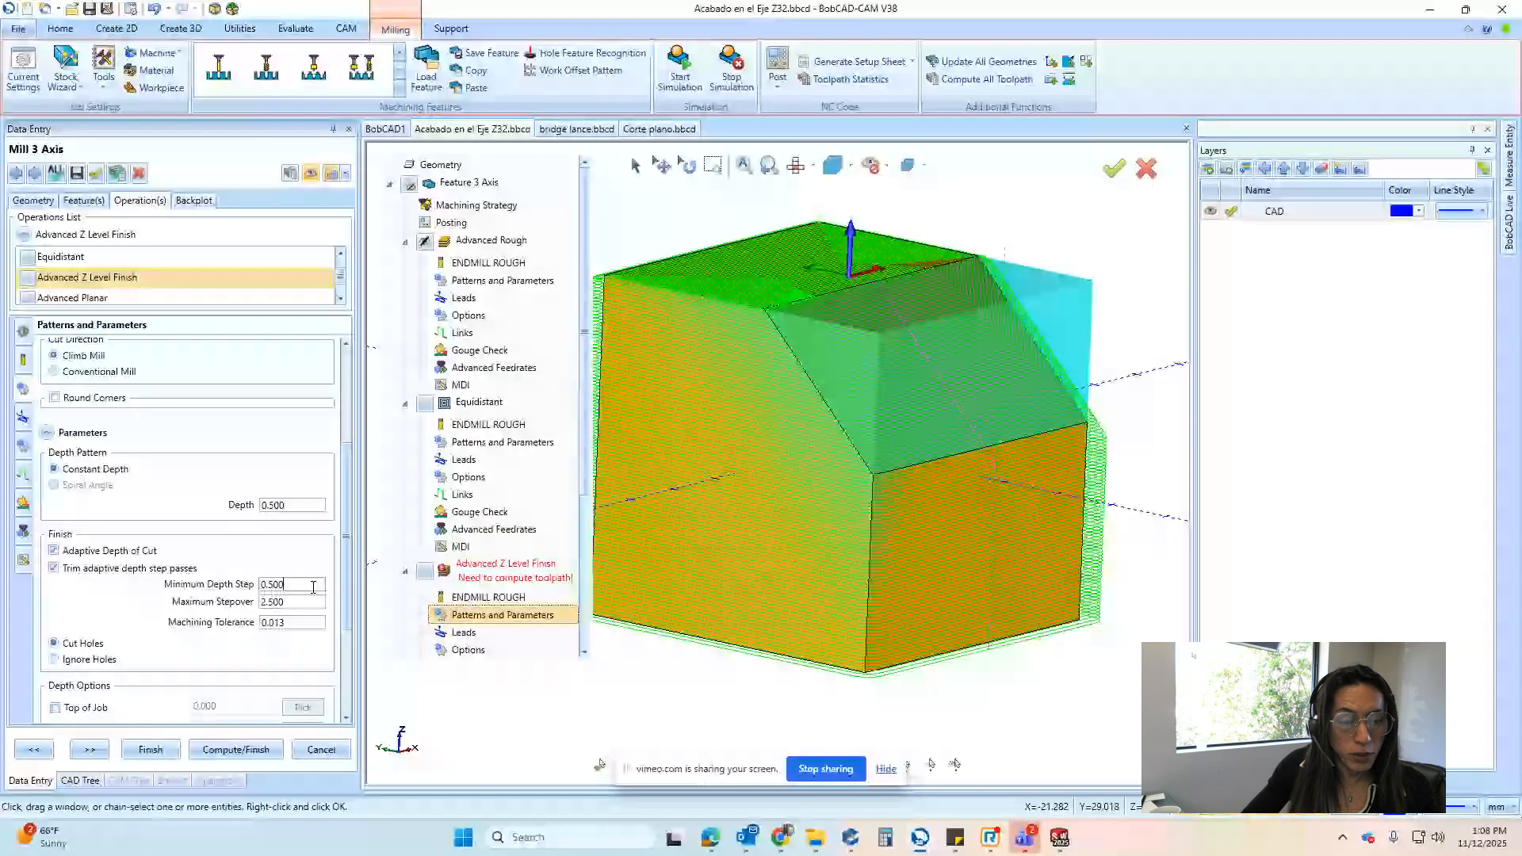
pyautogui.doubleClick(313, 587)
pyautogui.write('.25')
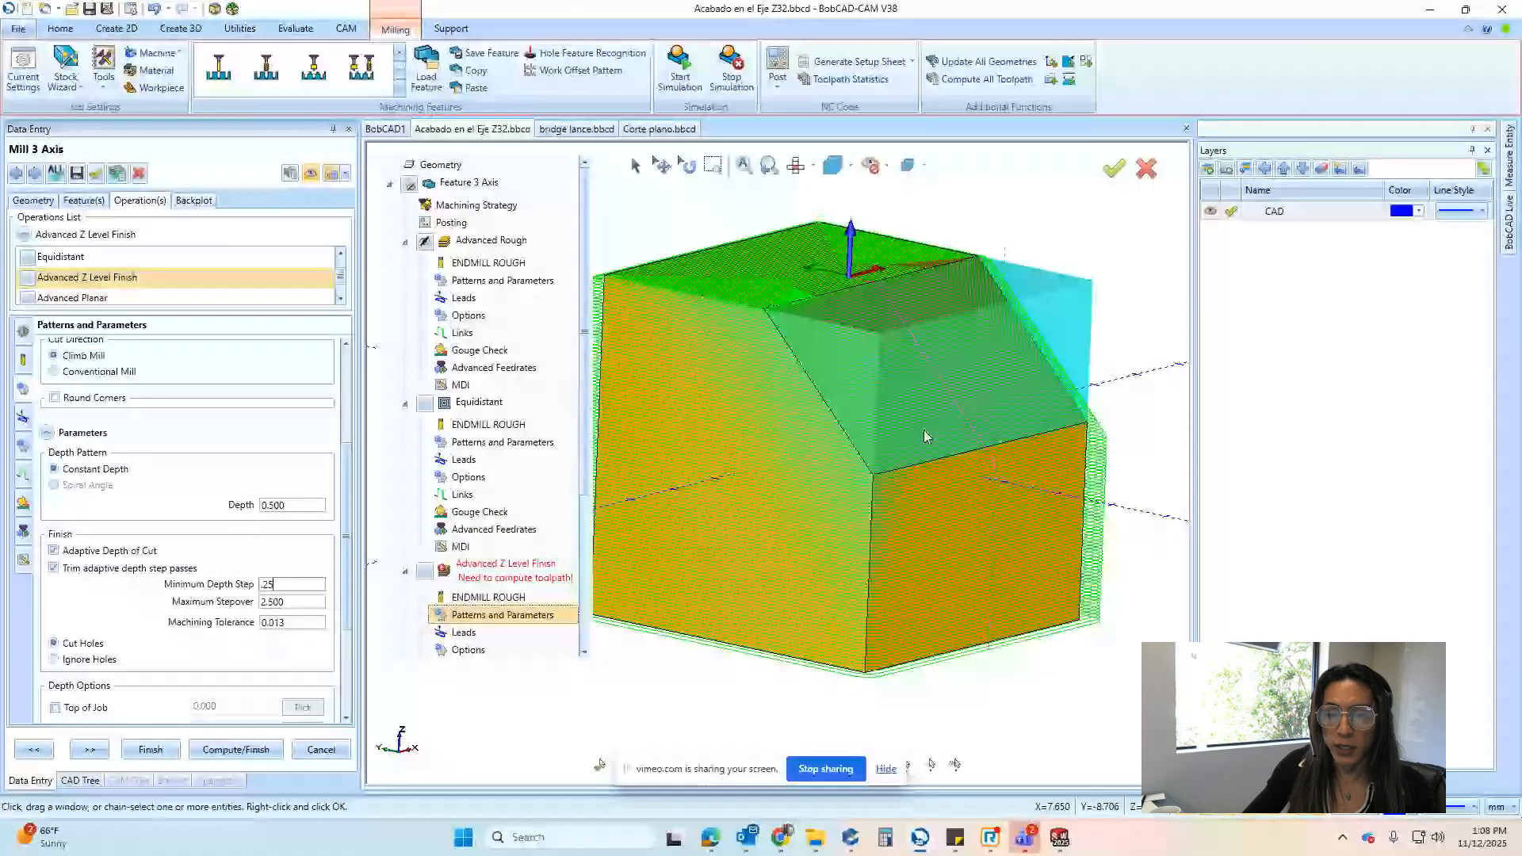
# Set both the constant depth and the maximum stepover of Advanced Z Level Finish to 1
pyautogui.doubleClick(313, 508)
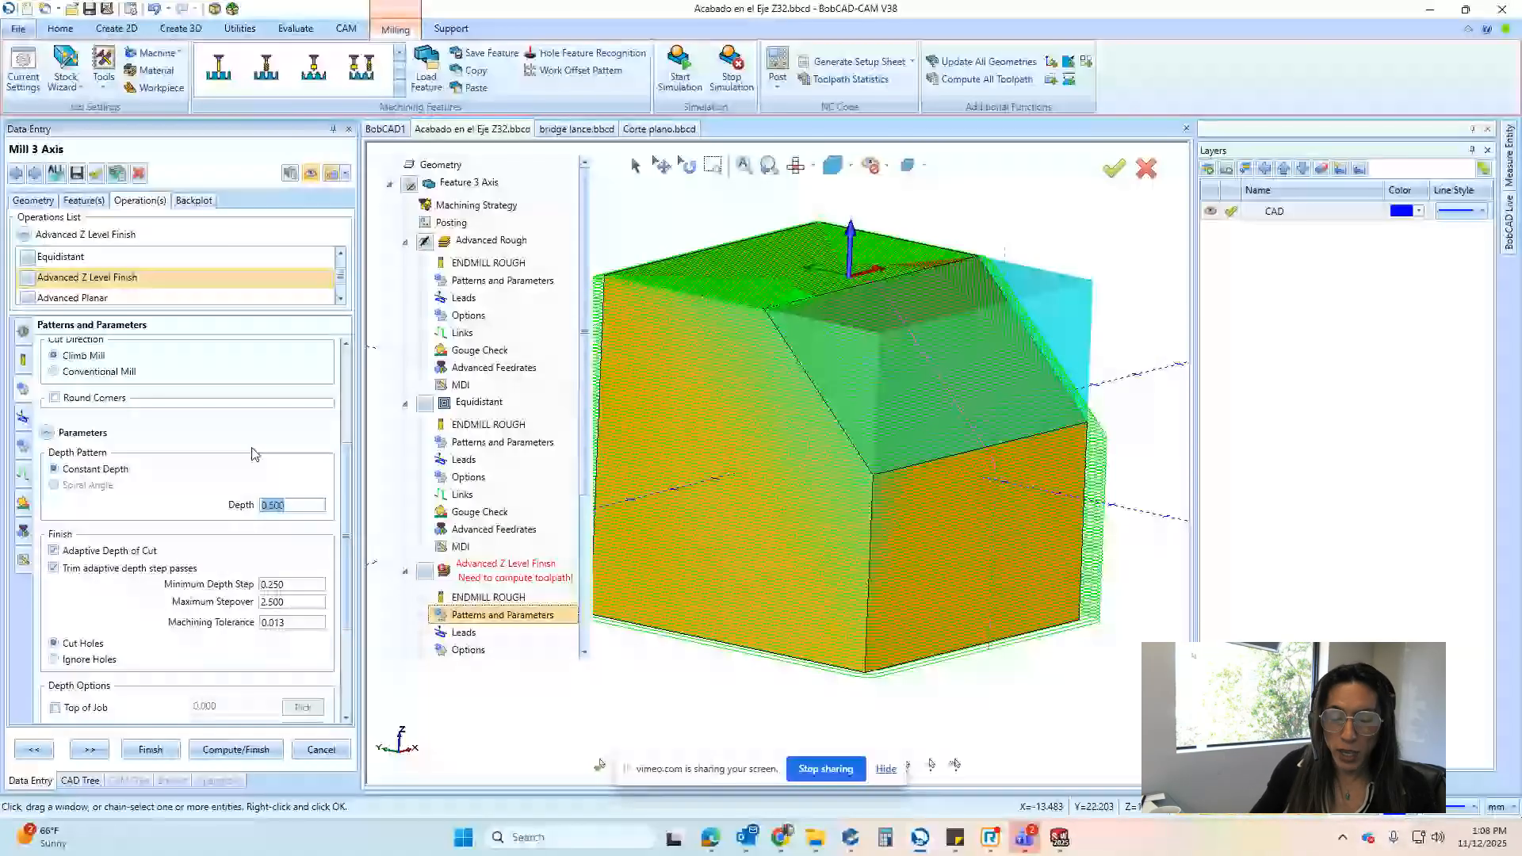
pyautogui.write('1')
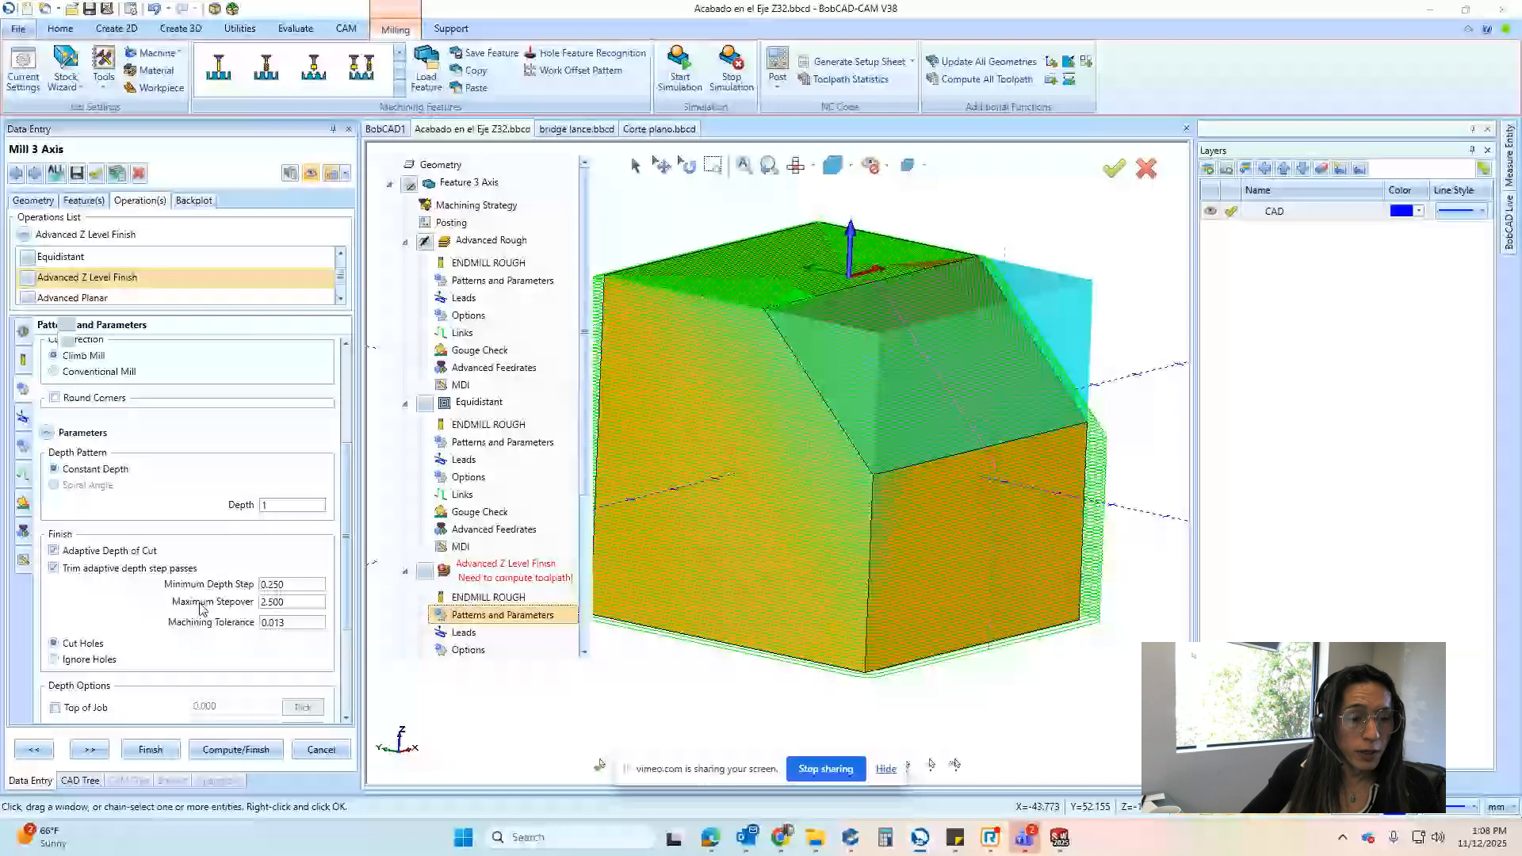
pyautogui.moveTo(201, 607)
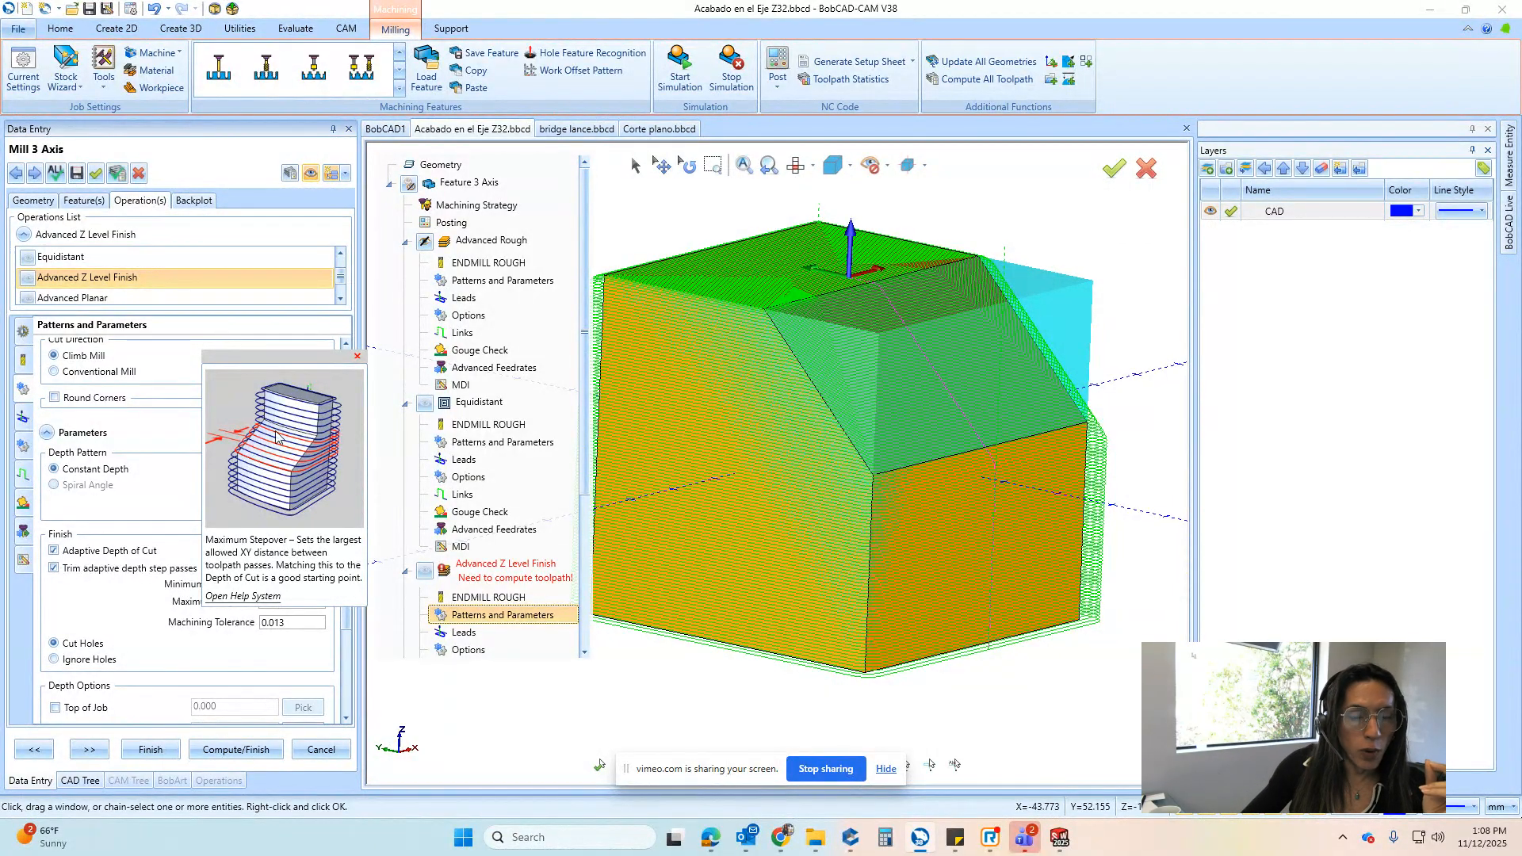
pyautogui.click(294, 602)
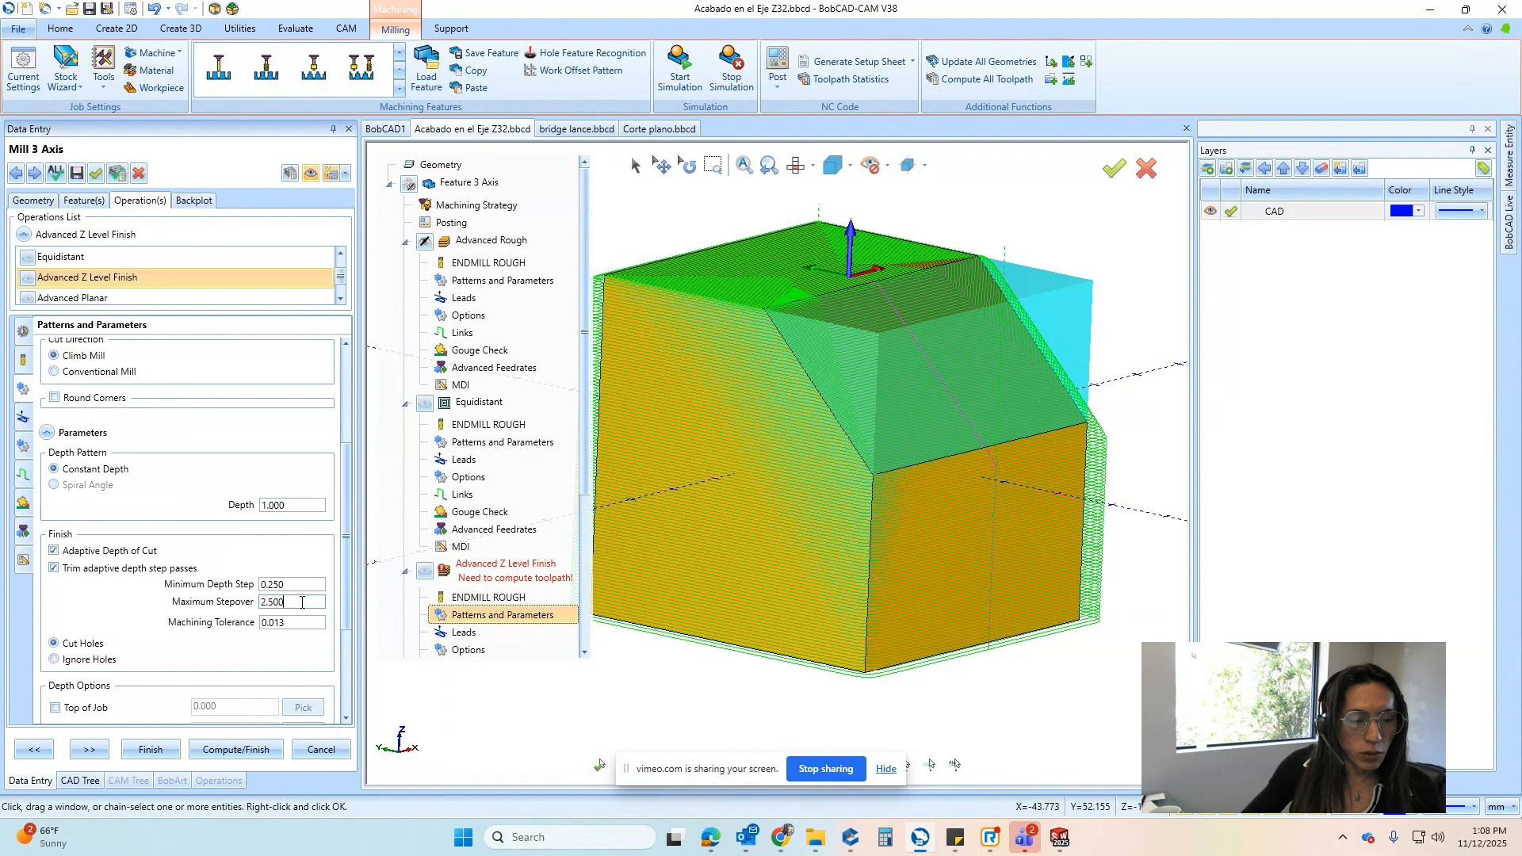
pyautogui.write('1')
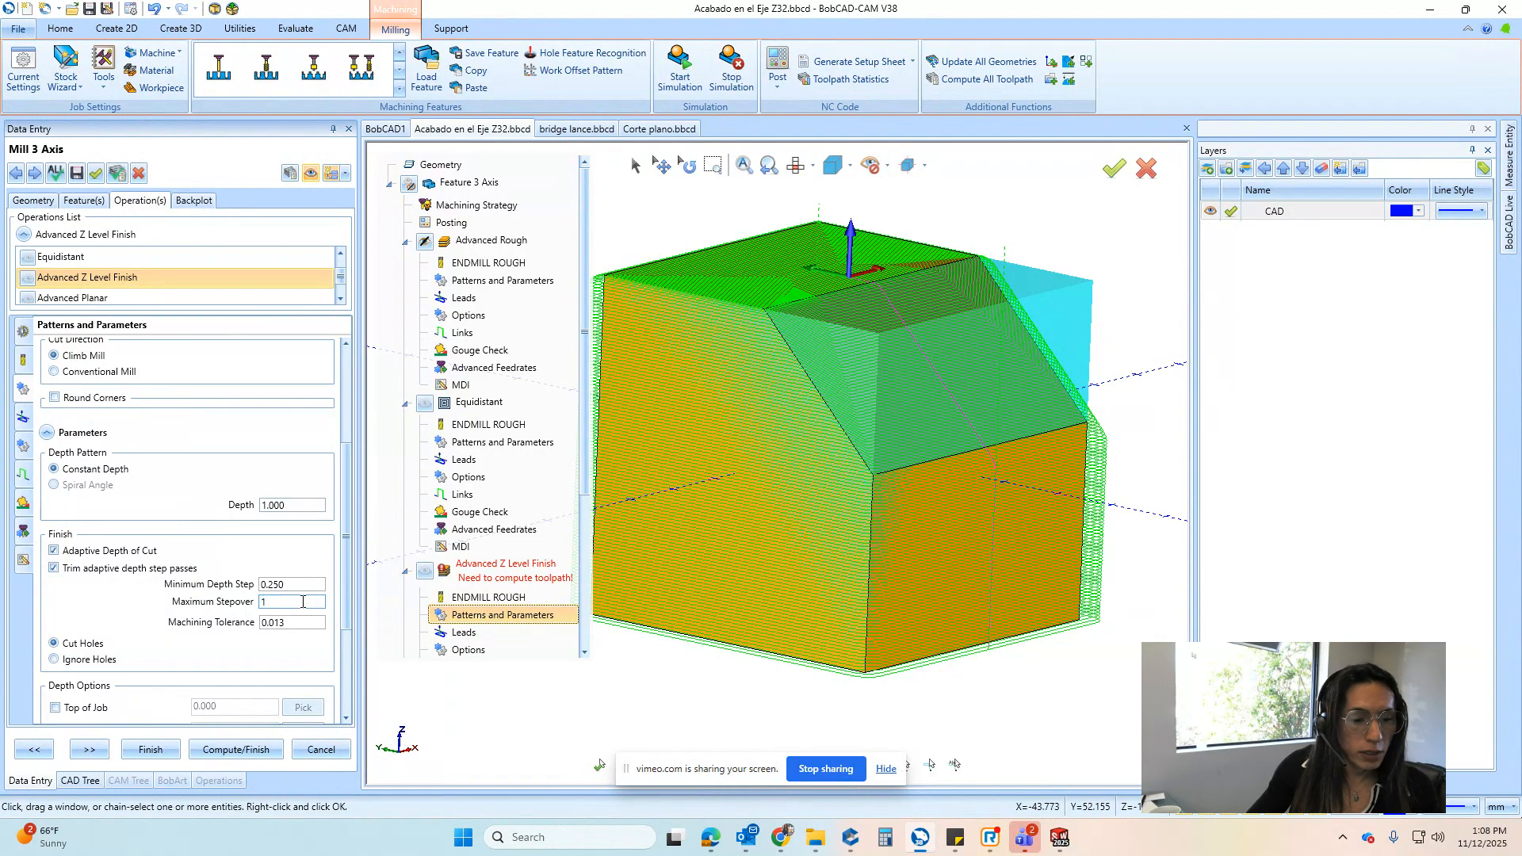
pyautogui.click(304, 589)
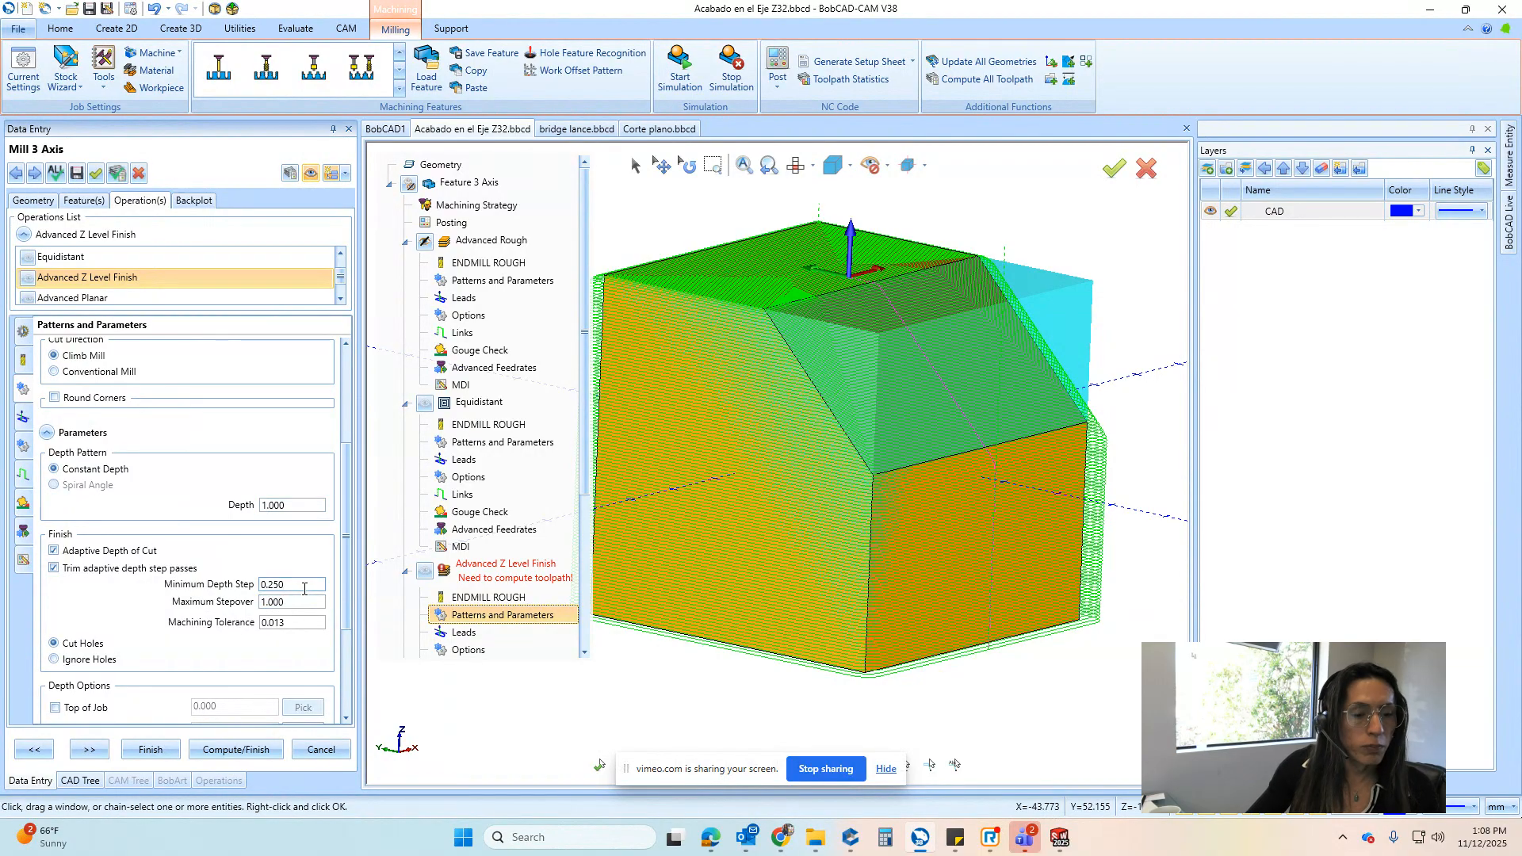
# Compute the Advanced Z Level Finish toolpath and hide the Equidistant toolpath to inspect the chamfer passes
pyautogui.click(289, 173)
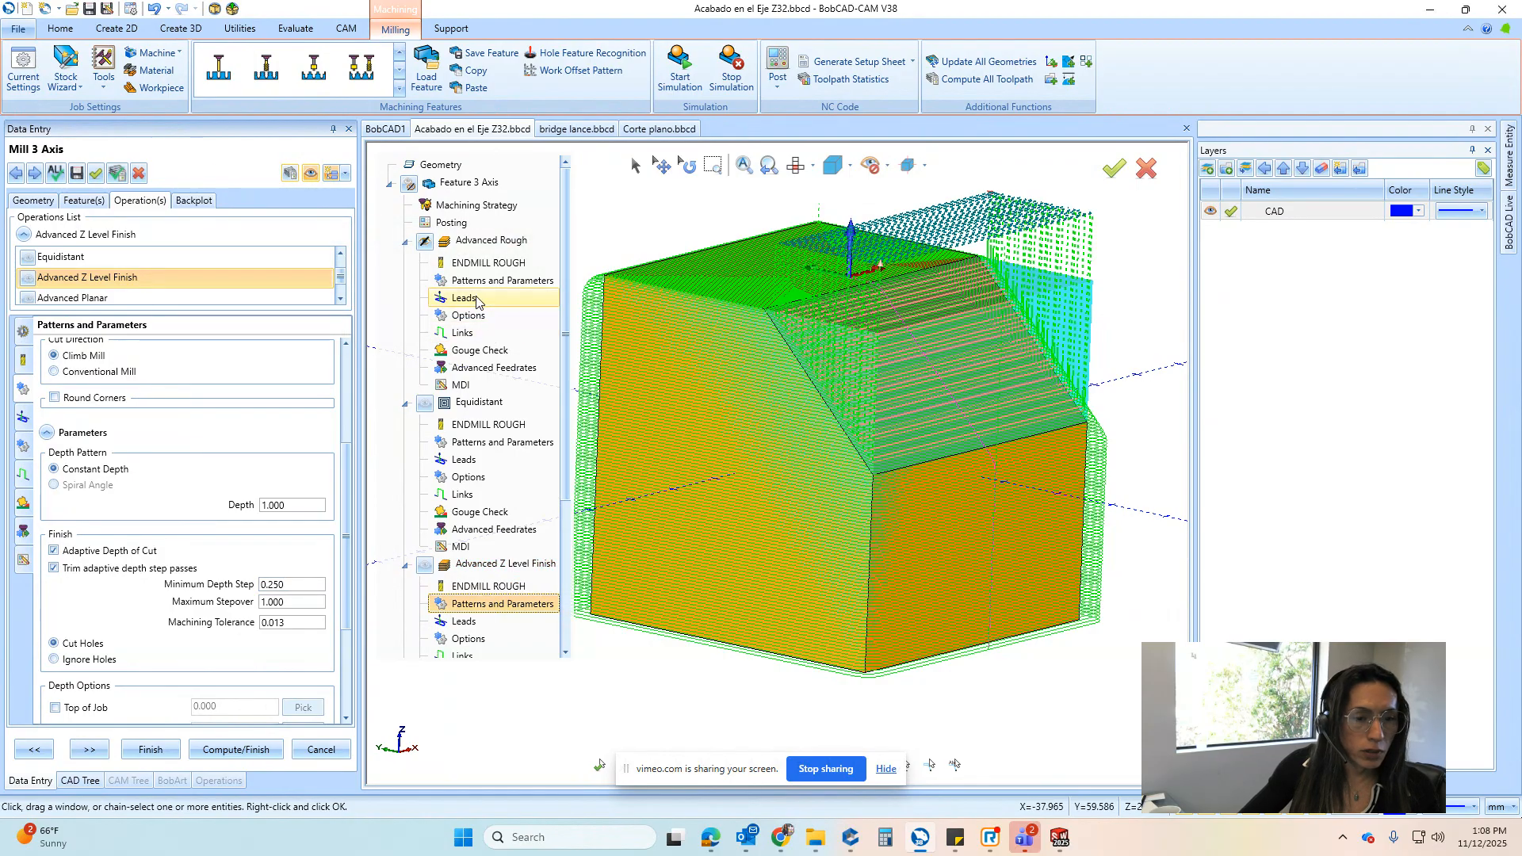
pyautogui.click(425, 403)
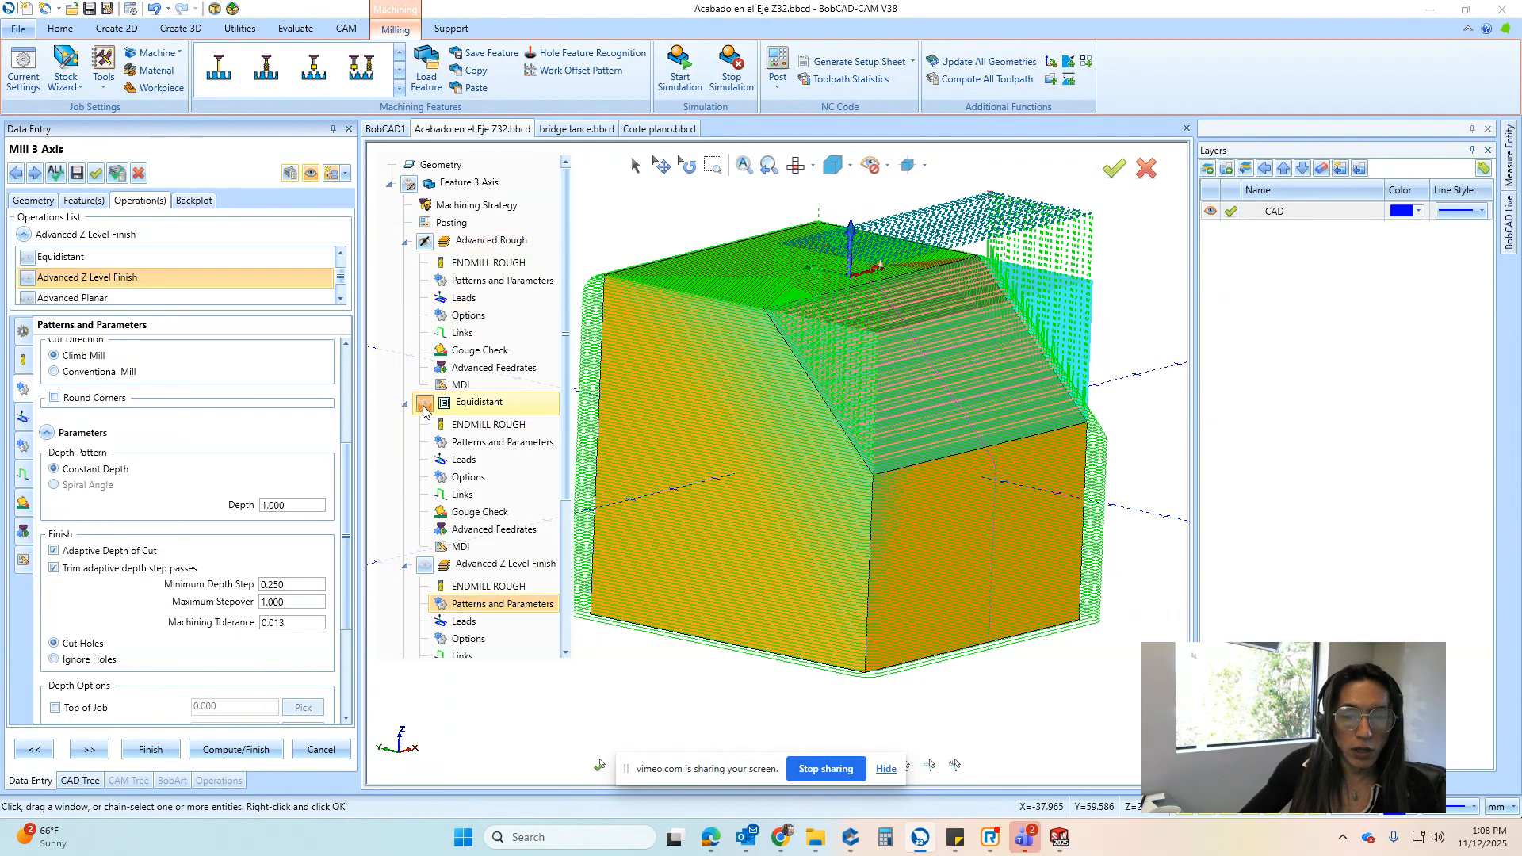
pyautogui.moveTo(1037, 290); pyautogui.dragTo(659, 350, button='middle')
pyautogui.scroll(1, 727, 265)
pyautogui.scroll(-1, 659, 350)
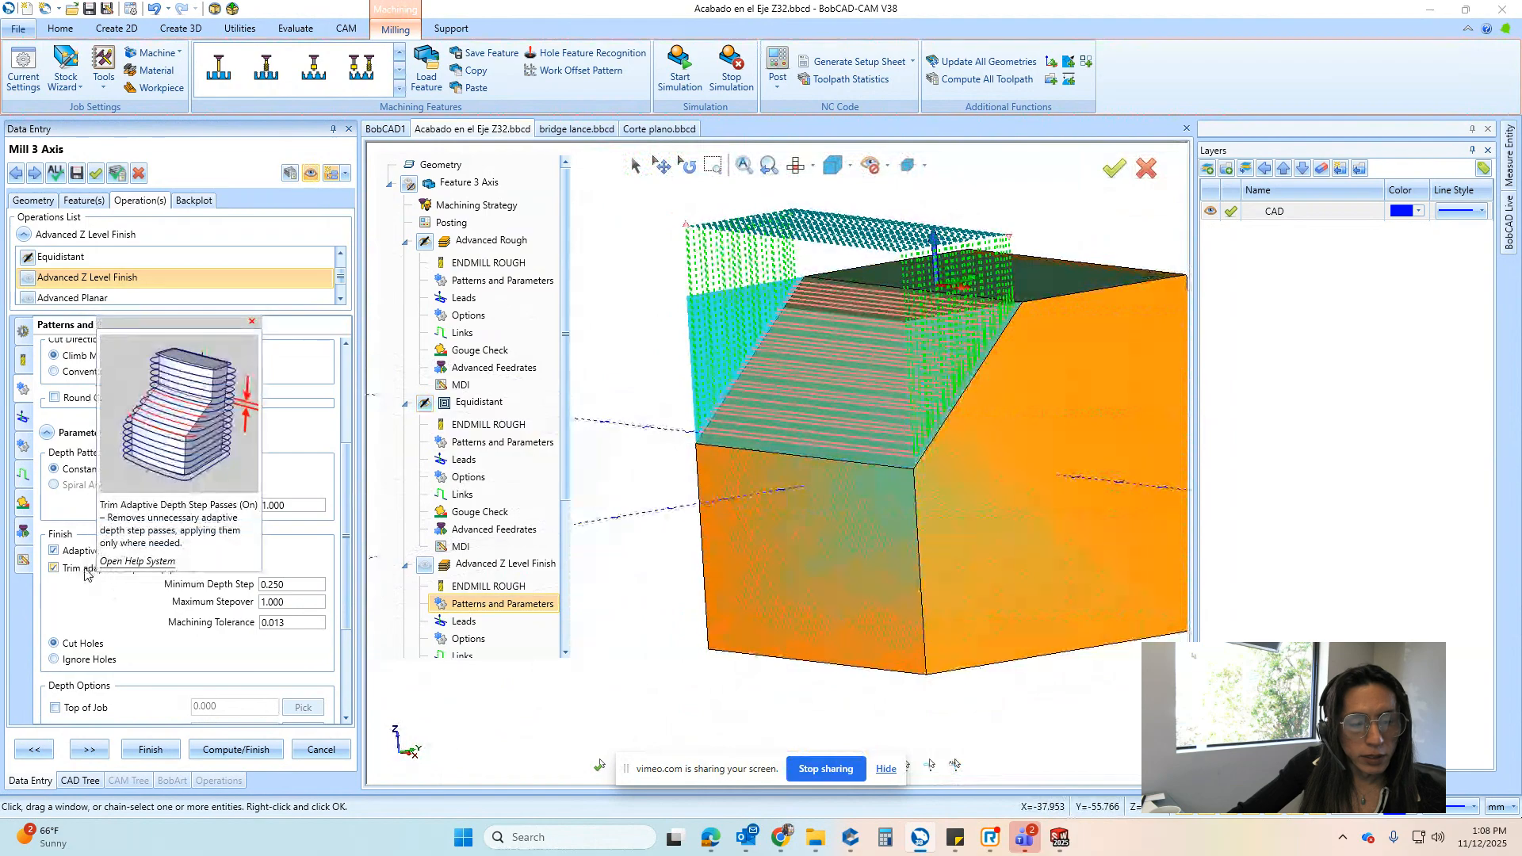
# Turn off trimming of adaptive depth step passes for Advanced Z Level Finish and recompute its toolpath
pyautogui.click(94, 570)
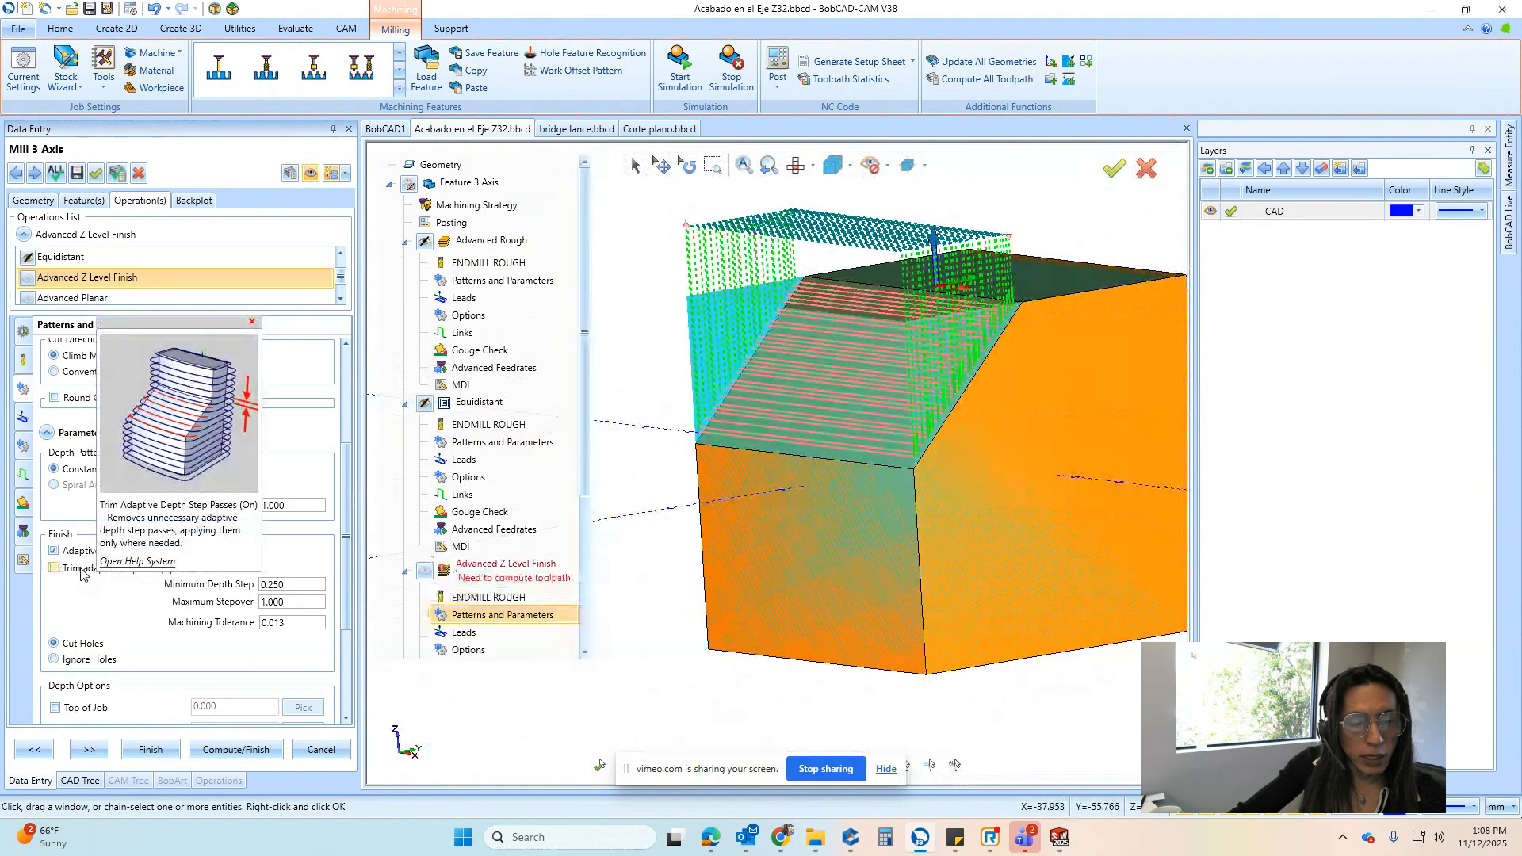
pyautogui.click(290, 176)
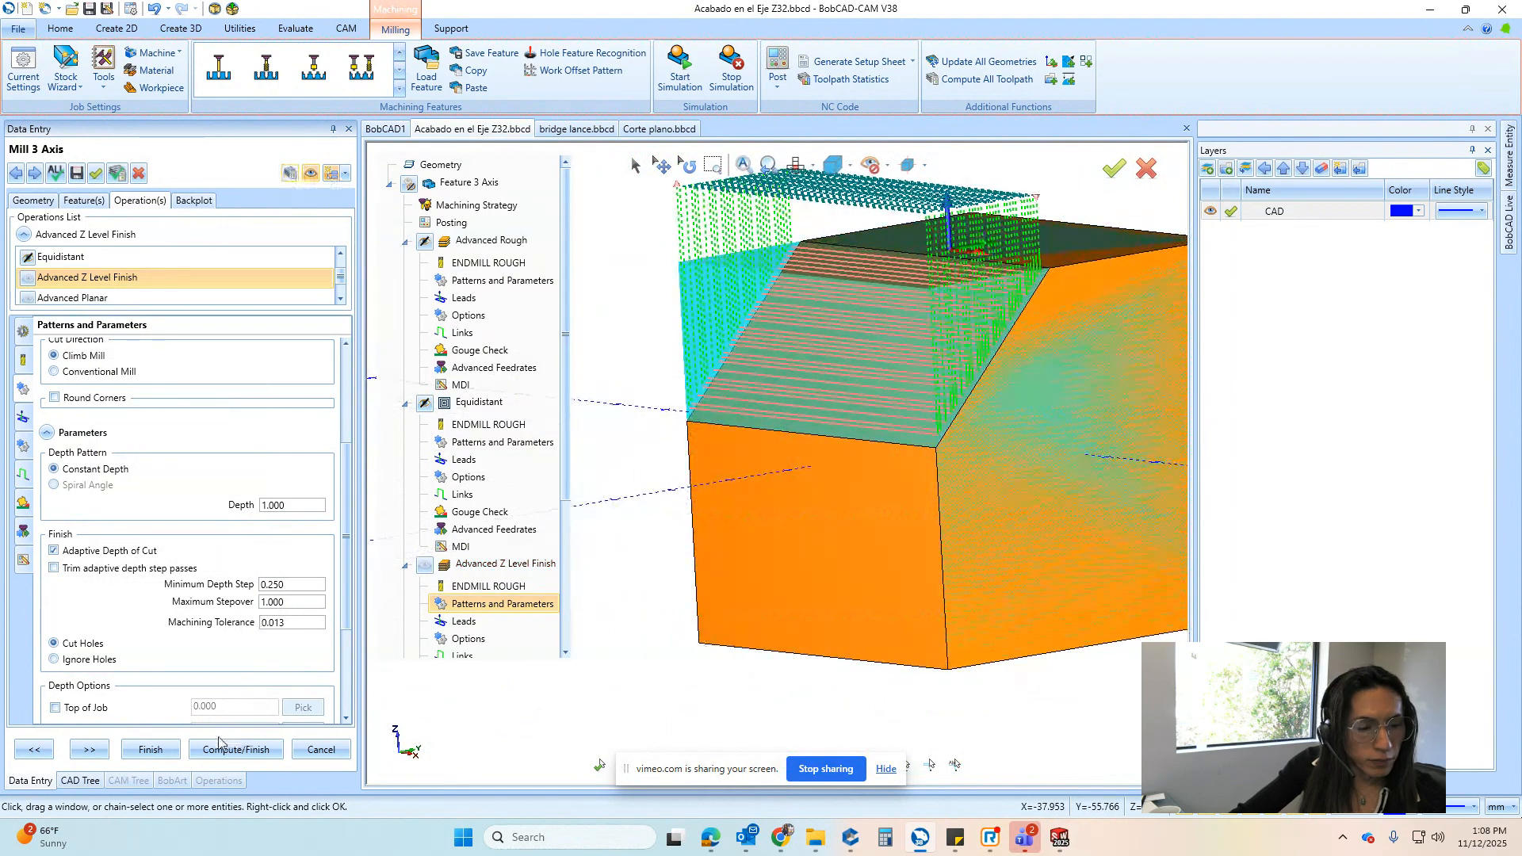
# Set the Advanced Z Level Finish cutting extents to Part Bottom, recompute the toolpath and inspect the passes around the block
pyautogui.click(466, 639)
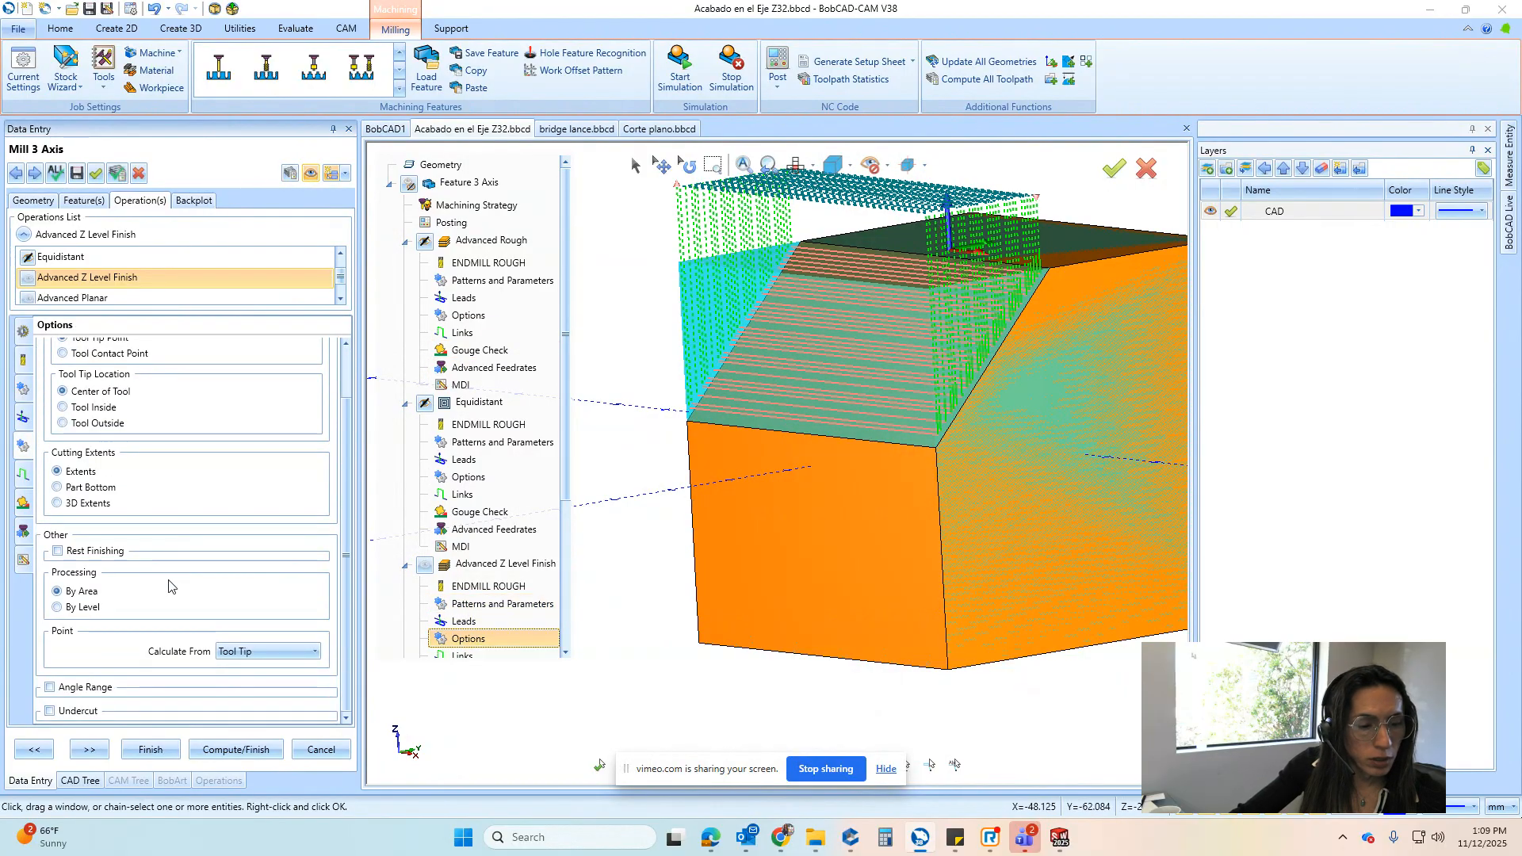
pyautogui.click(95, 489)
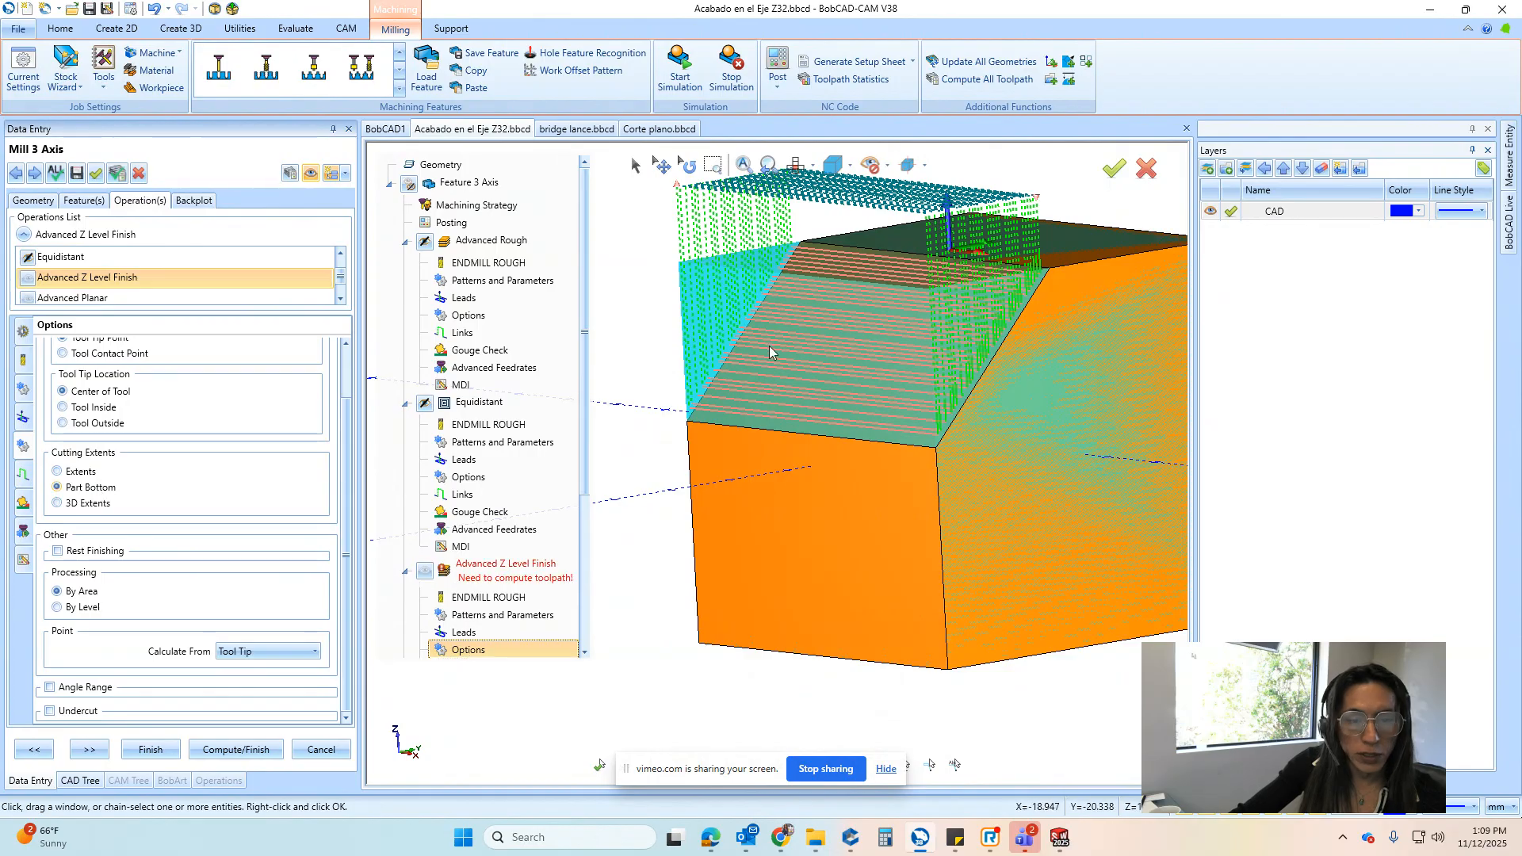
pyautogui.click(291, 174)
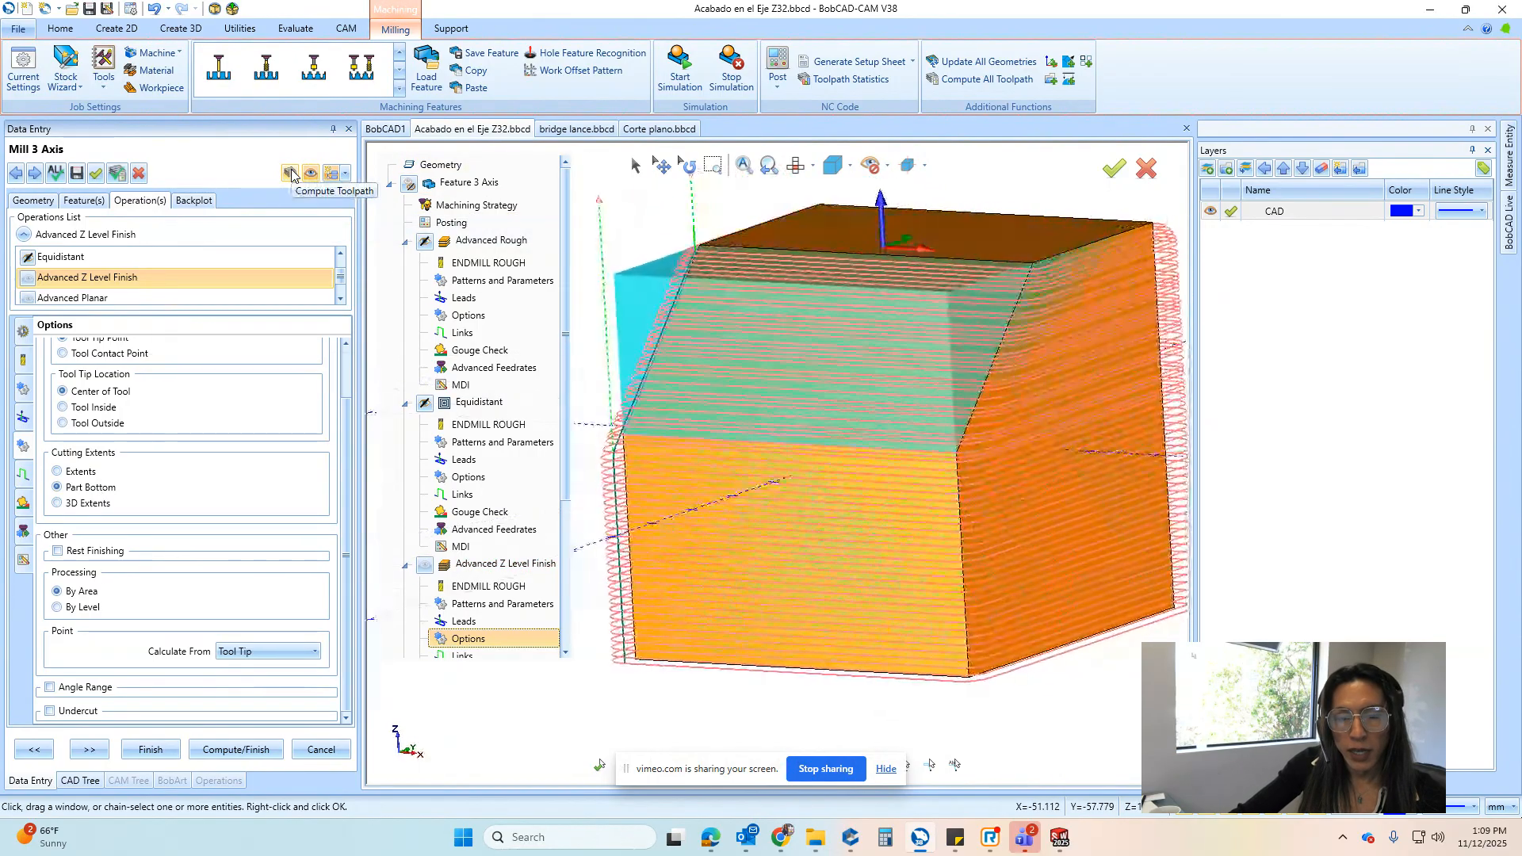
pyautogui.moveTo(999, 307); pyautogui.dragTo(892, 327, button='middle')
pyautogui.scroll(5, 892, 326)
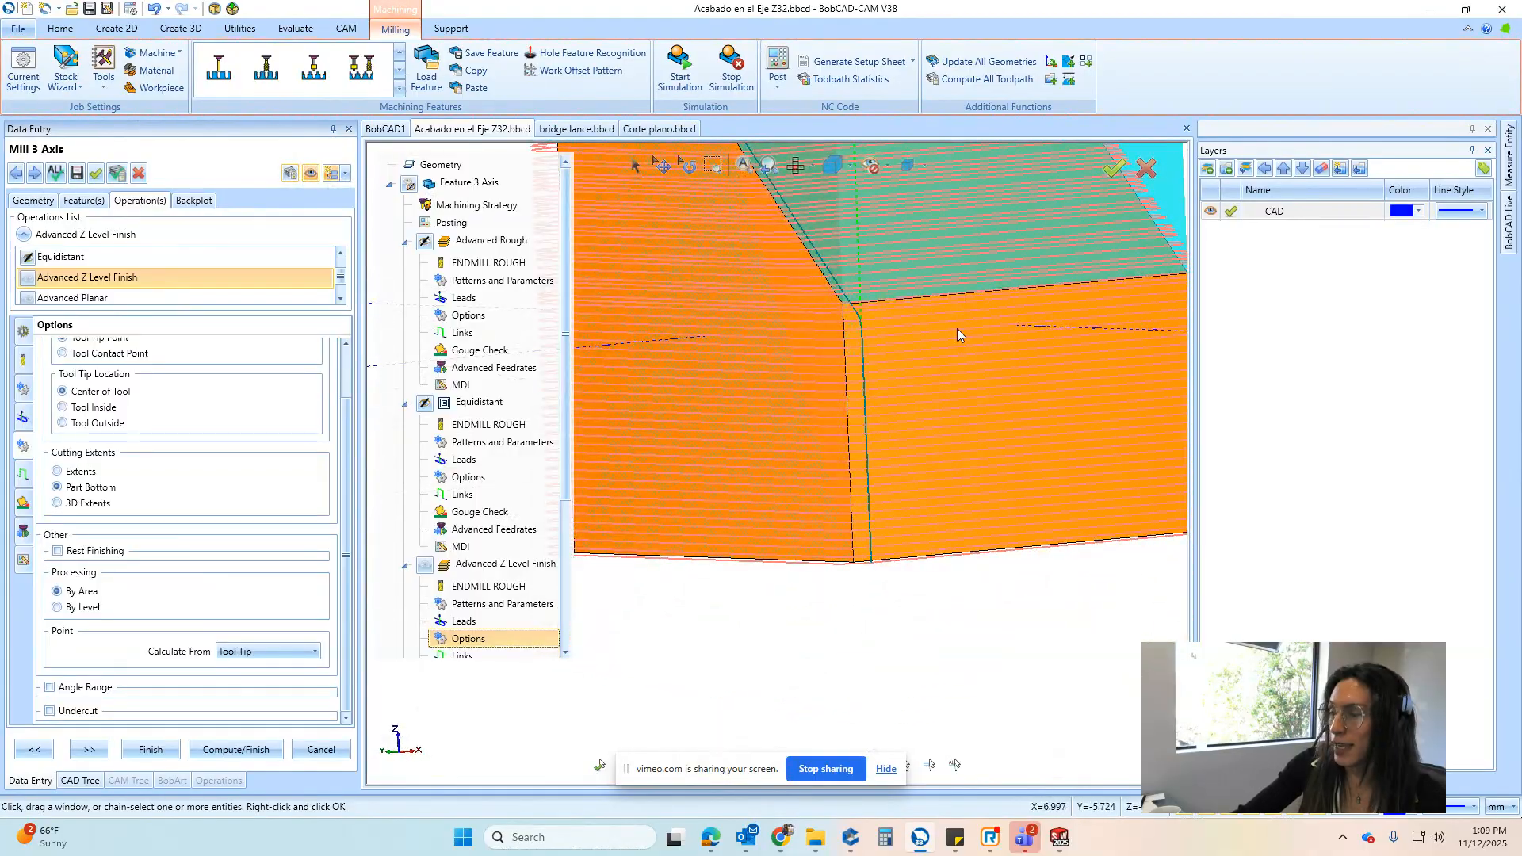
pyautogui.moveTo(931, 432); pyautogui.dragTo(905, 401, button='middle')
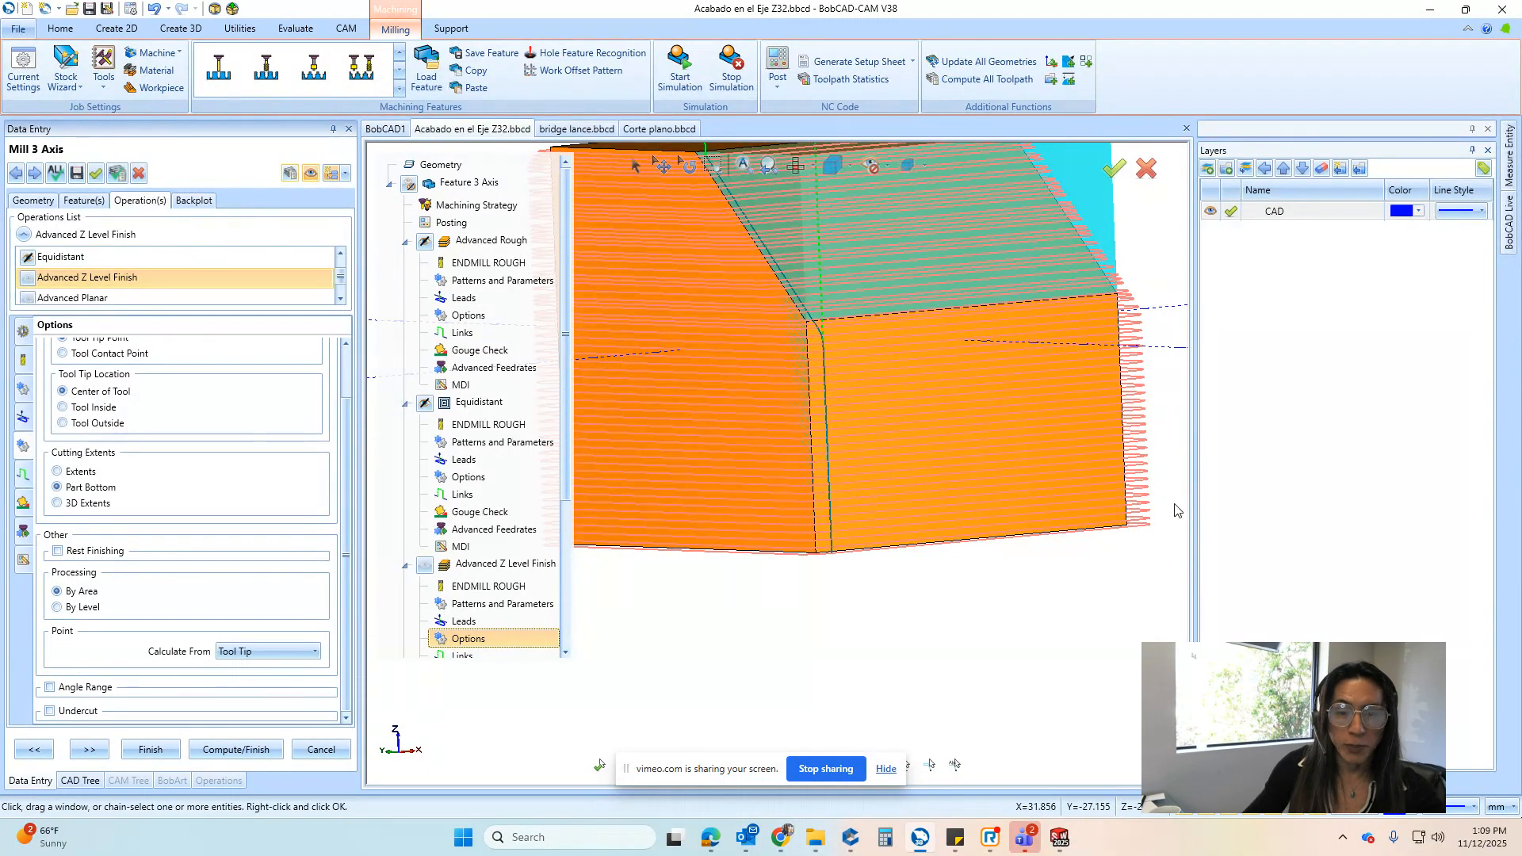
pyautogui.moveTo(1080, 486); pyautogui.dragTo(958, 258, button='middle')
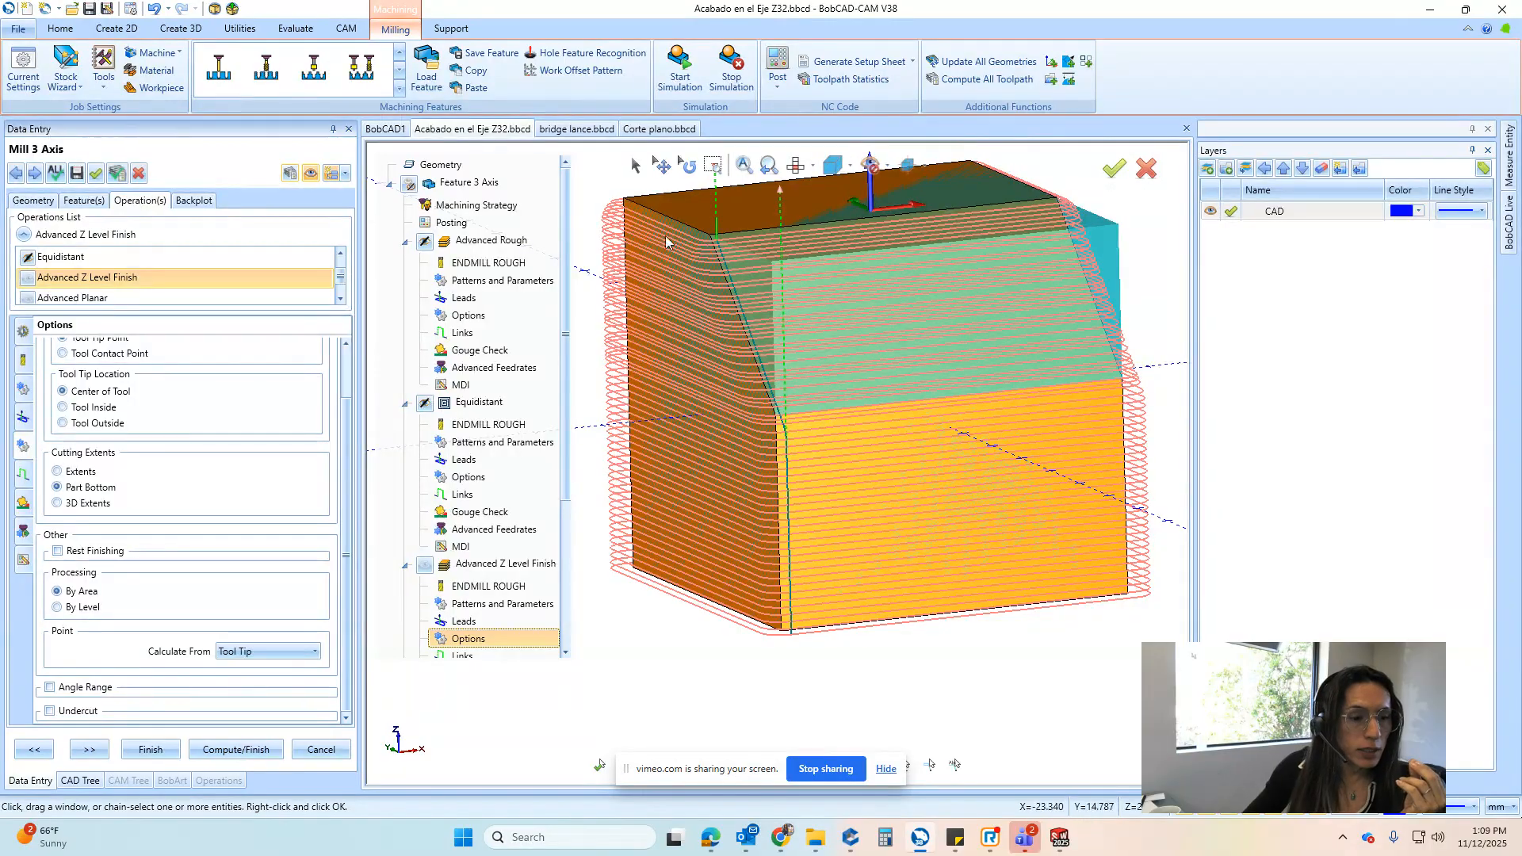
# Try Extents and 3D Extents as the Advanced Z Level Finish cutting extents, computing each, and return to Part Bottom
pyautogui.click(58, 472)
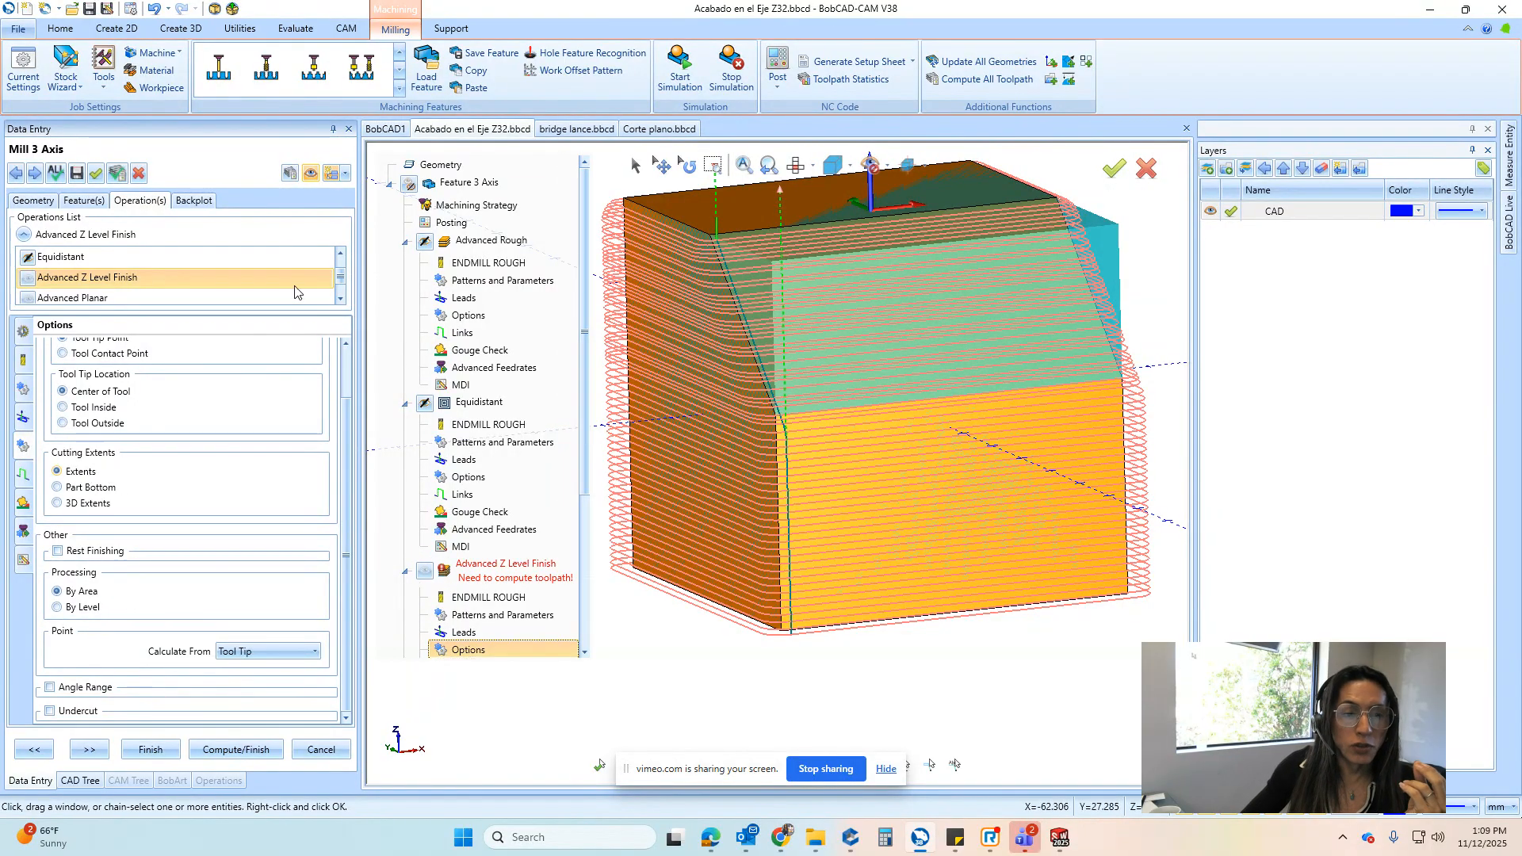
pyautogui.click(292, 173)
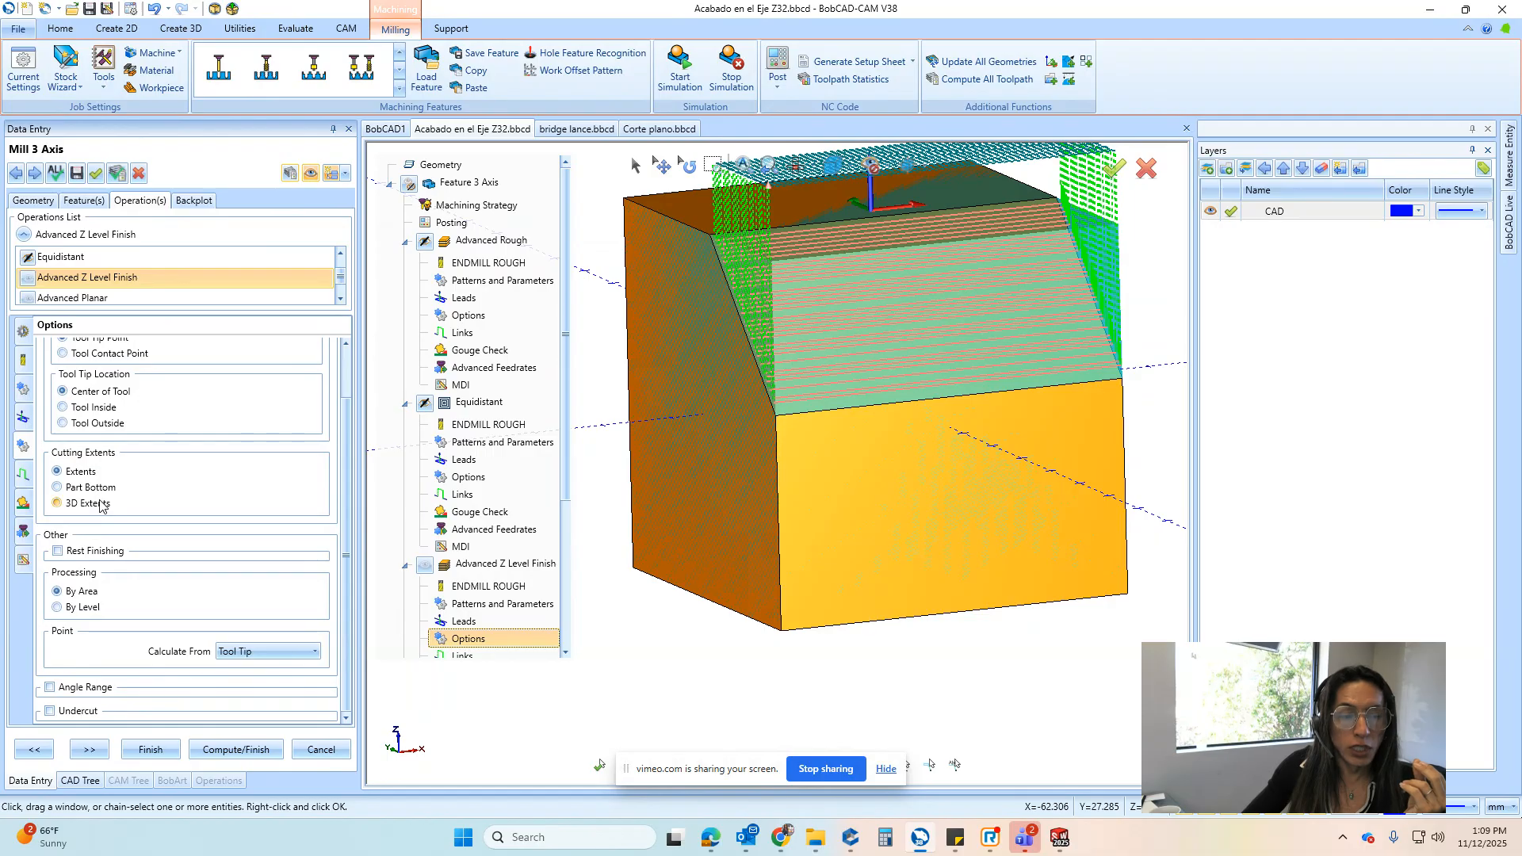
pyautogui.click(101, 504)
pyautogui.click(292, 173)
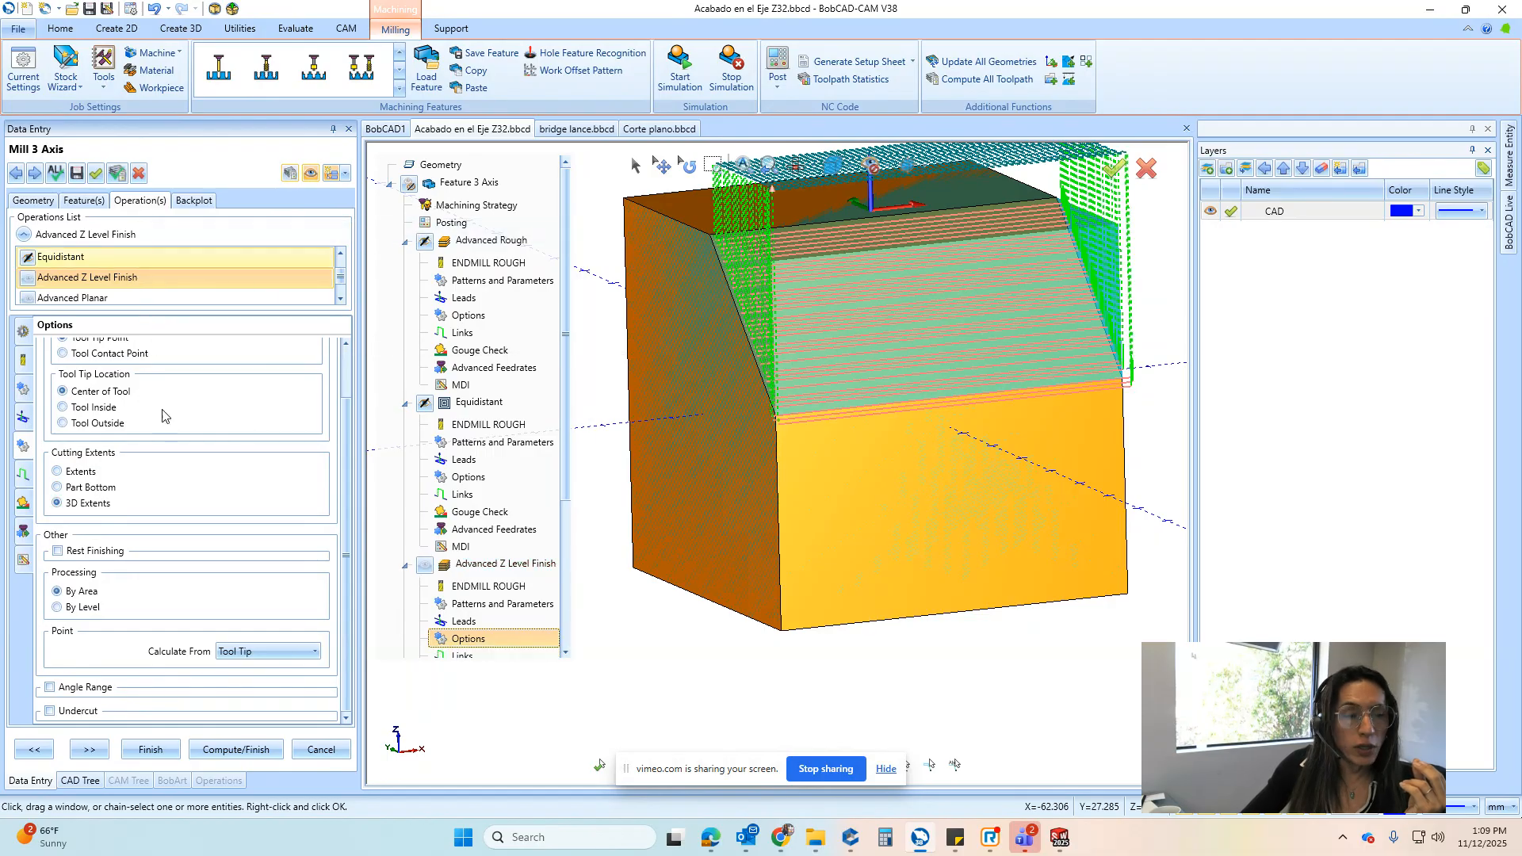
pyautogui.click(87, 490)
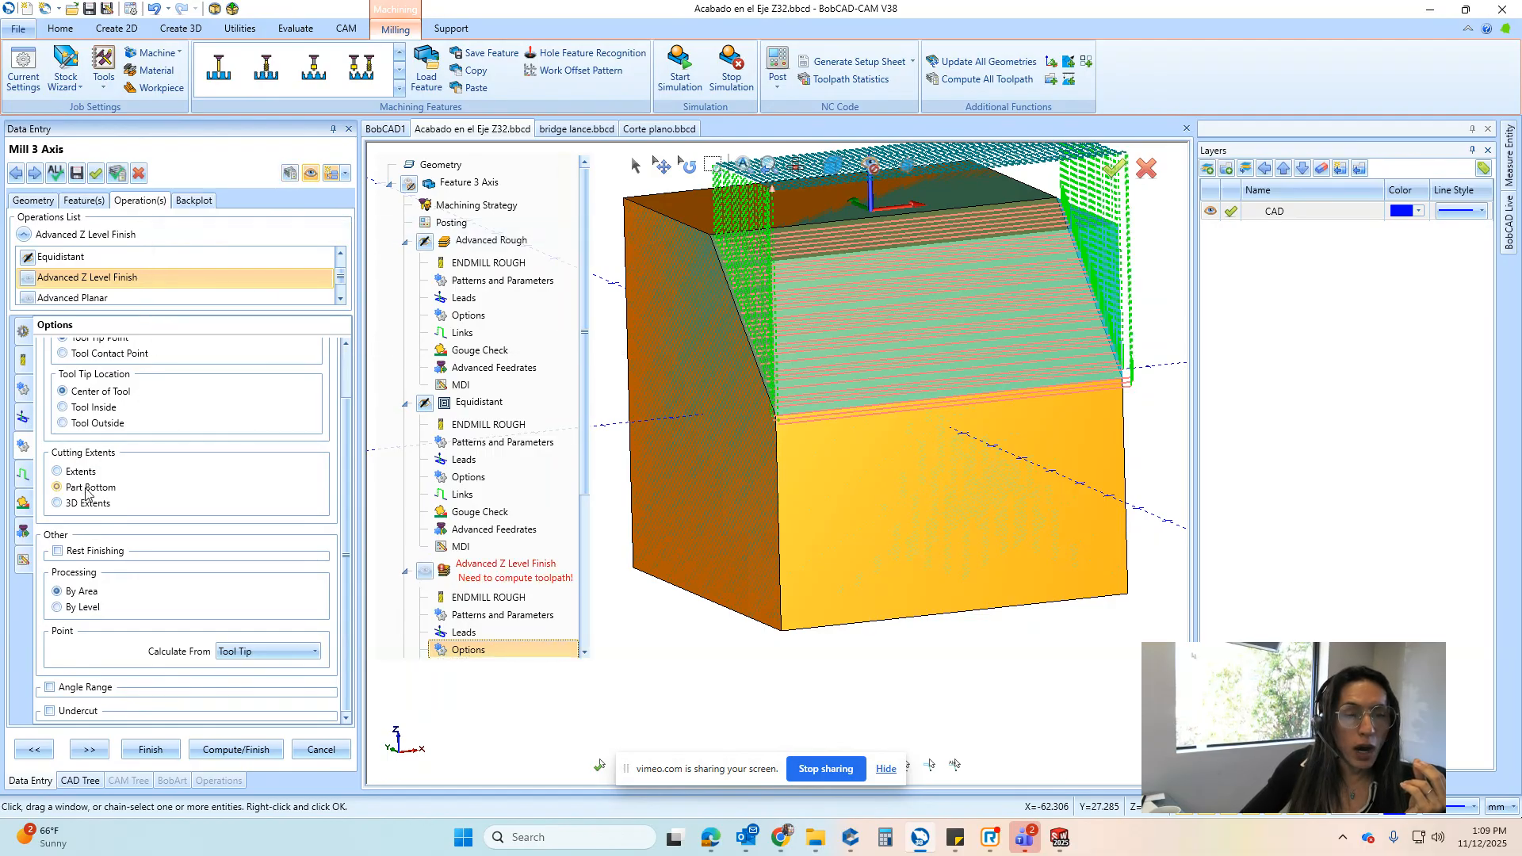
pyautogui.click(291, 175)
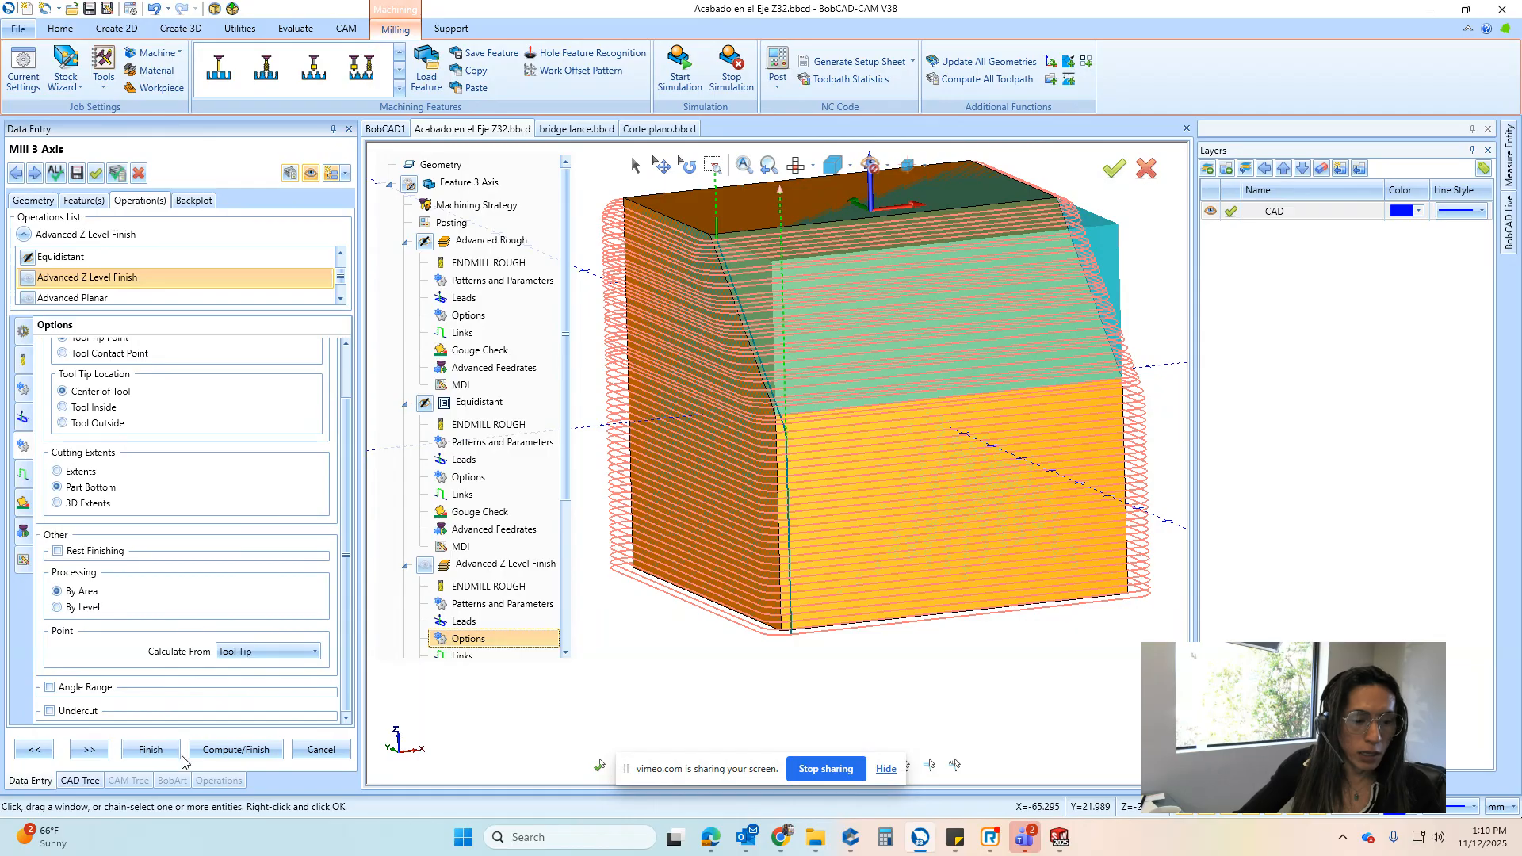
# Finish the 3-axis feature and check the Advanced Z Level Finish operation without changing it
pyautogui.click(150, 749)
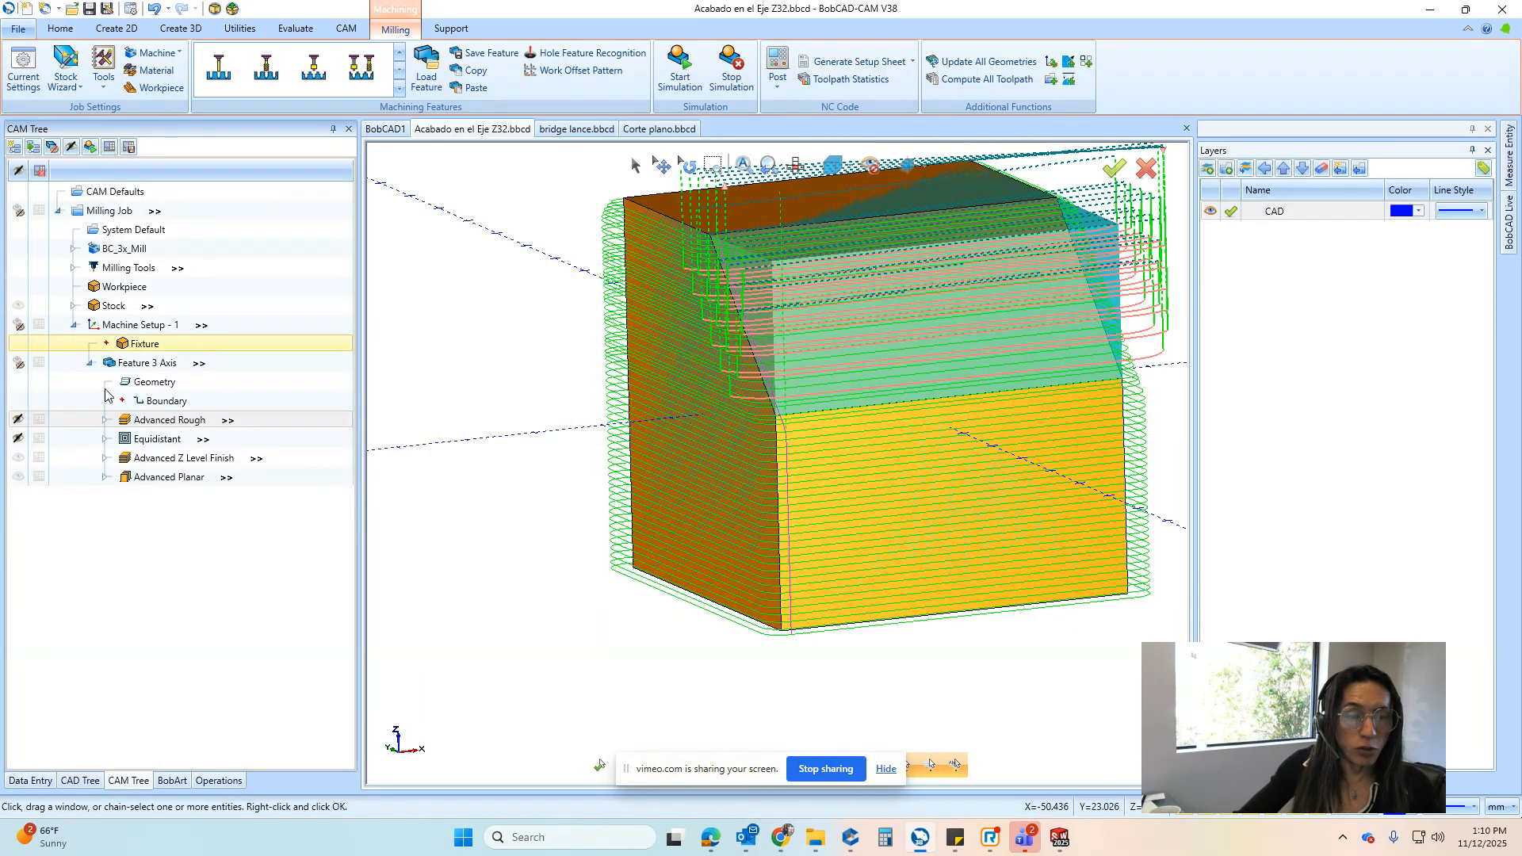
pyautogui.click(163, 442)
pyautogui.click(167, 458)
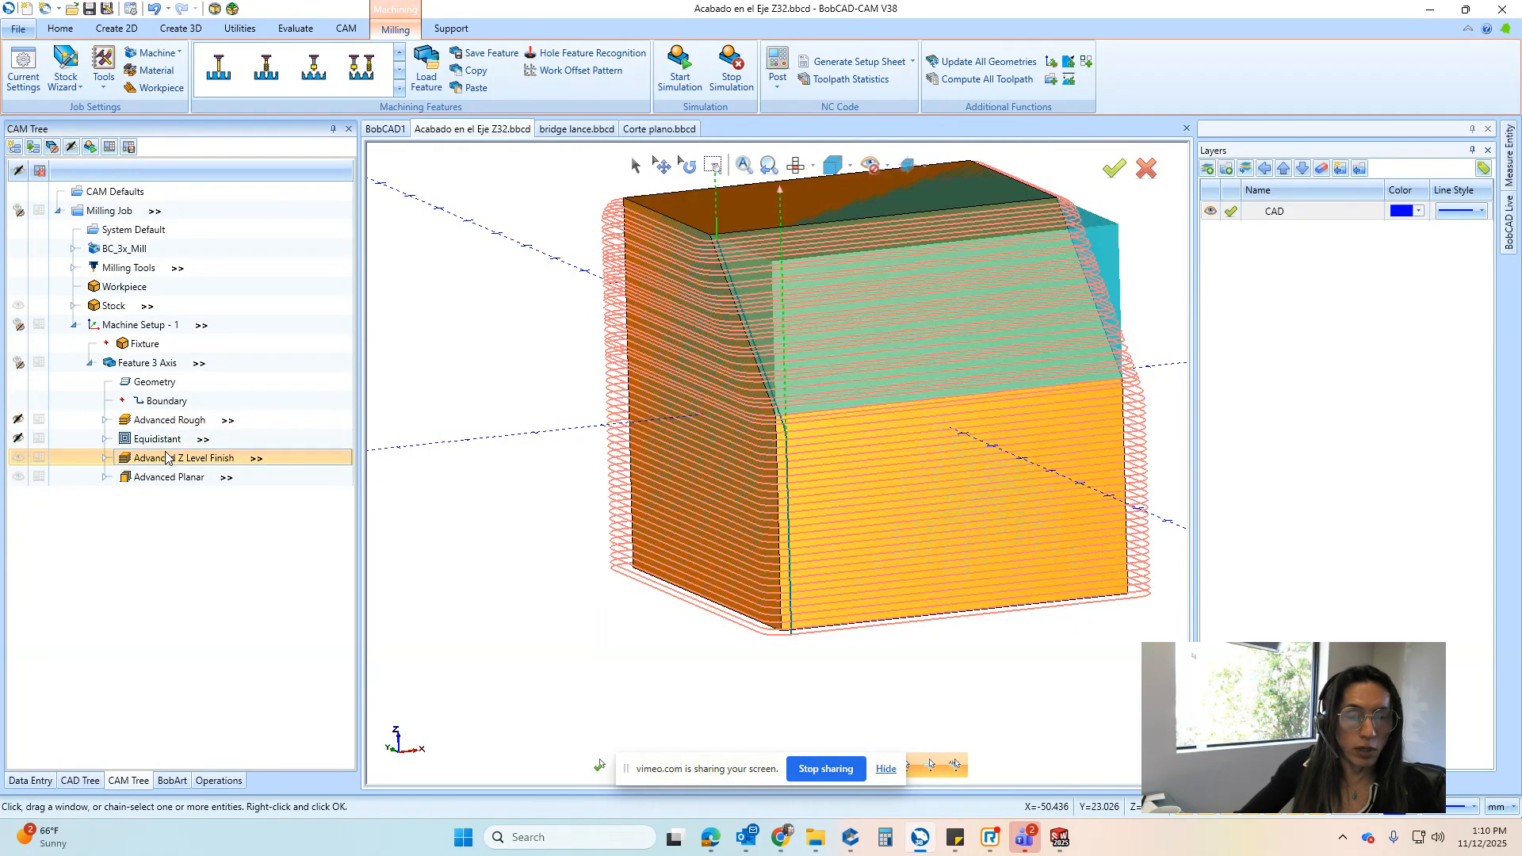
pyautogui.doubleClick(165, 458)
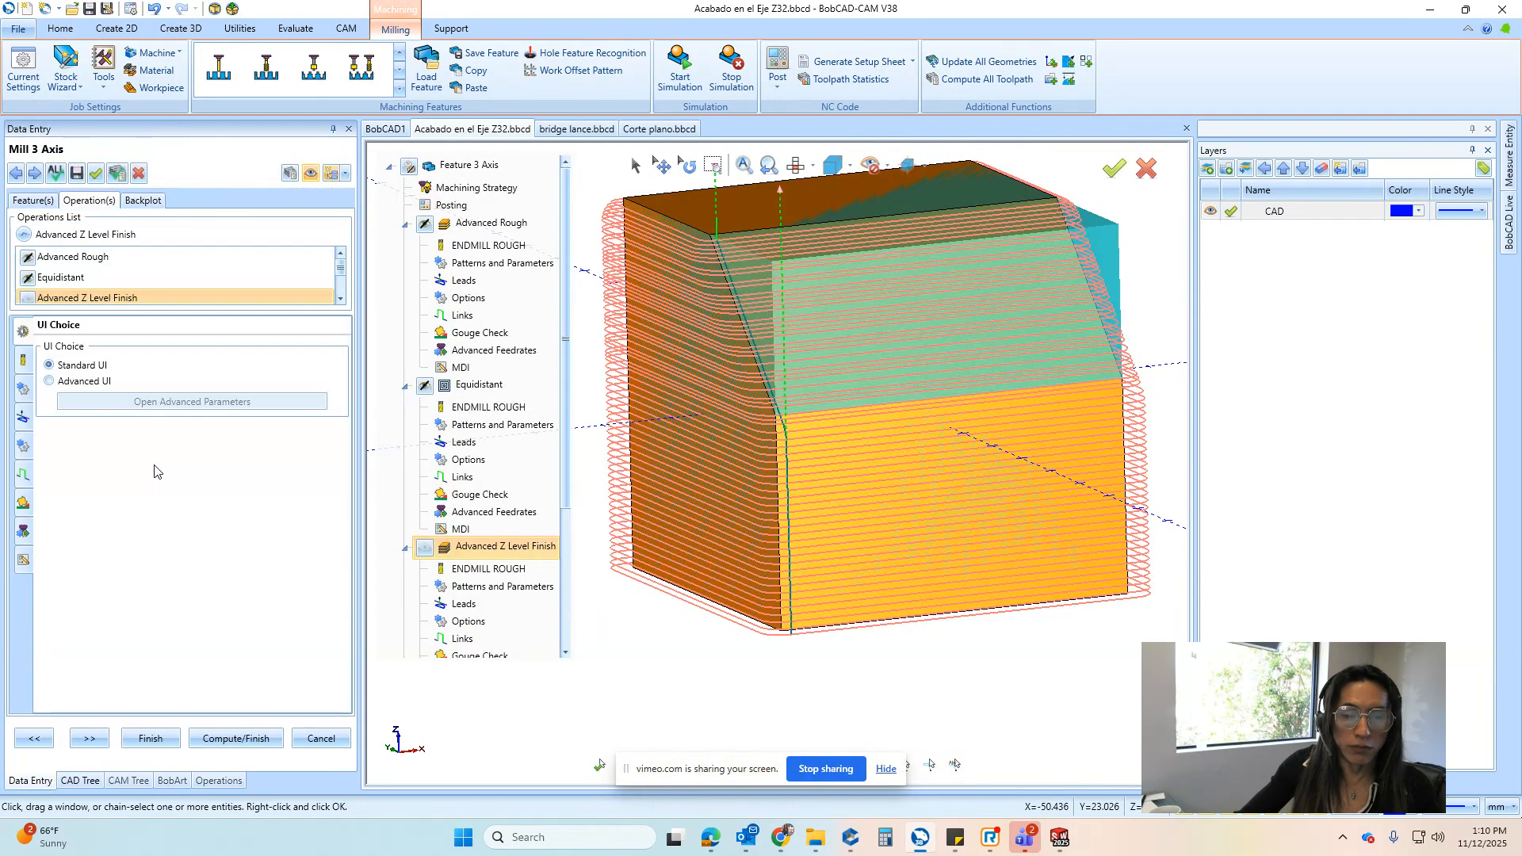
pyautogui.click(326, 765)
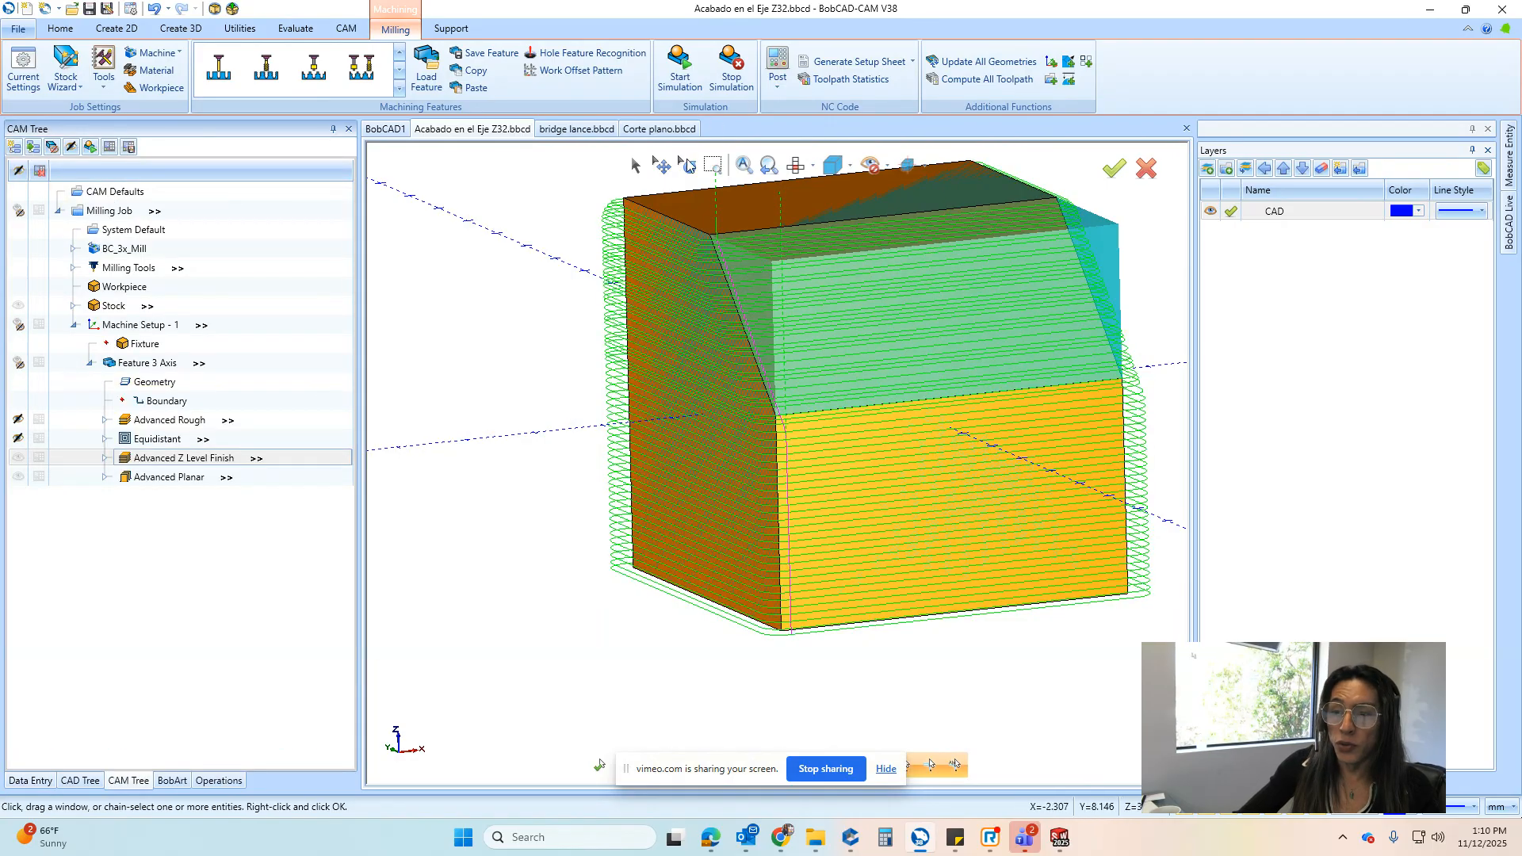
# Close BobCAD-CAM without saving the changes to the open files, including Acabado en el Eje Z32 and bridge lance
pyautogui.click(1503, 8)
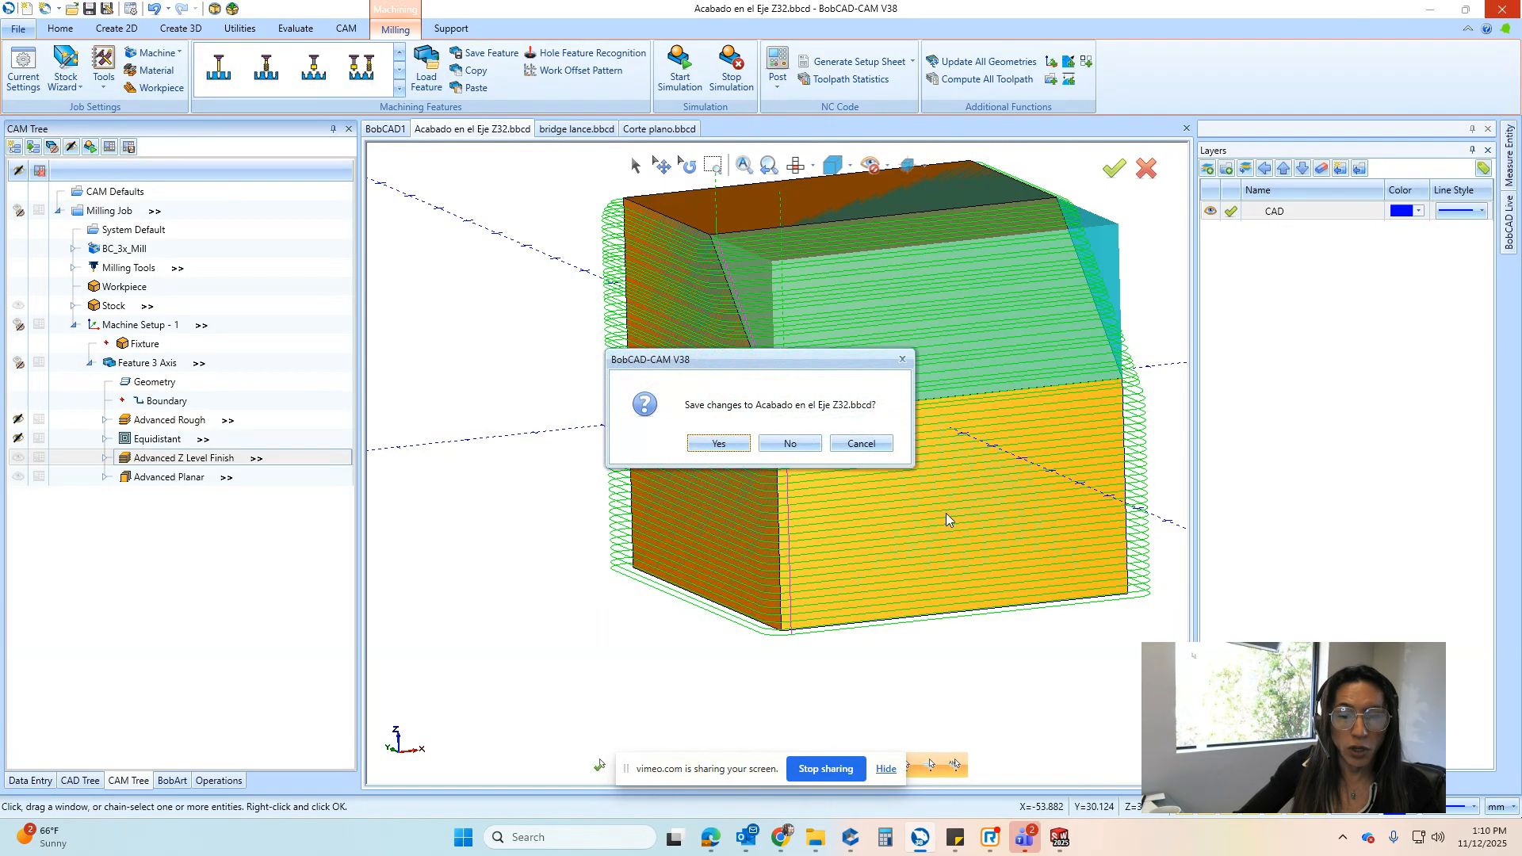
pyautogui.click(796, 441)
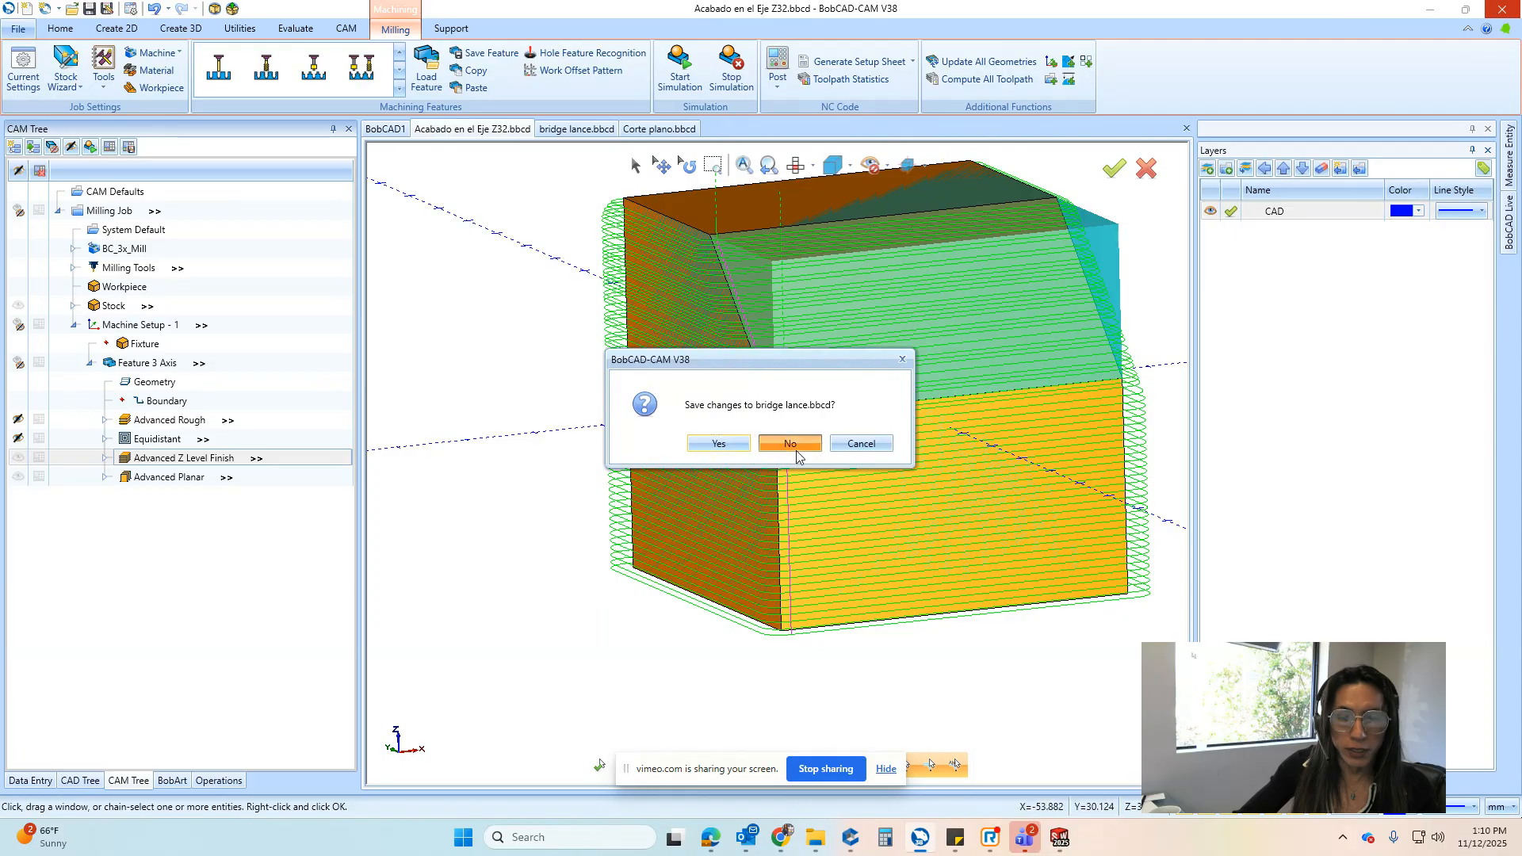
pyautogui.click(796, 449)
pyautogui.click(797, 450)
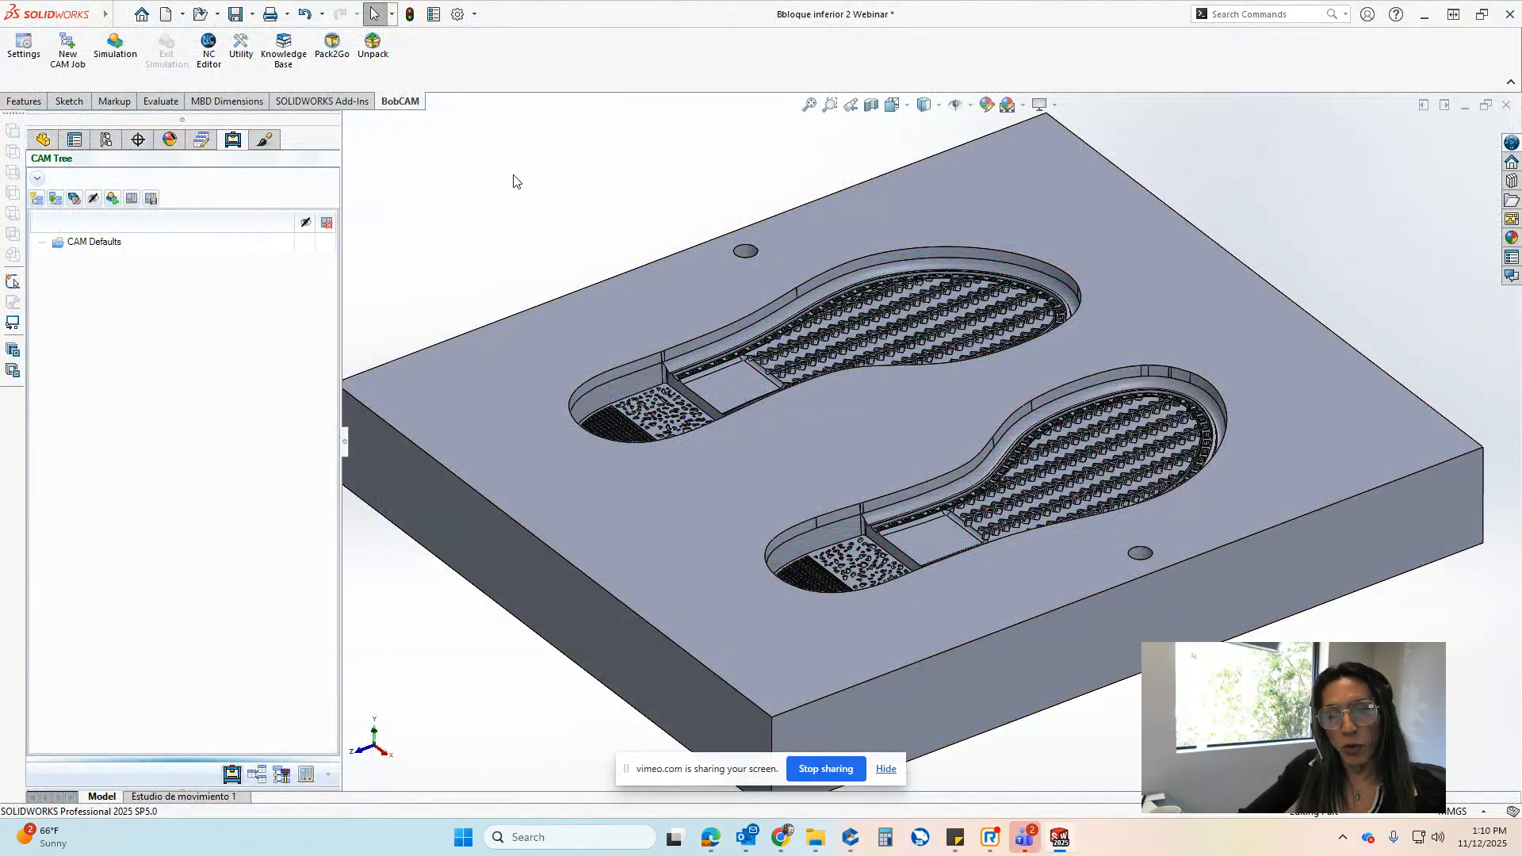
# In SOLIDWORKS, create a milling job for the shoe-sole mold from the Mold Type 1 template with the Stock Wizard enabled
pyautogui.scroll(-10, 508, 143)
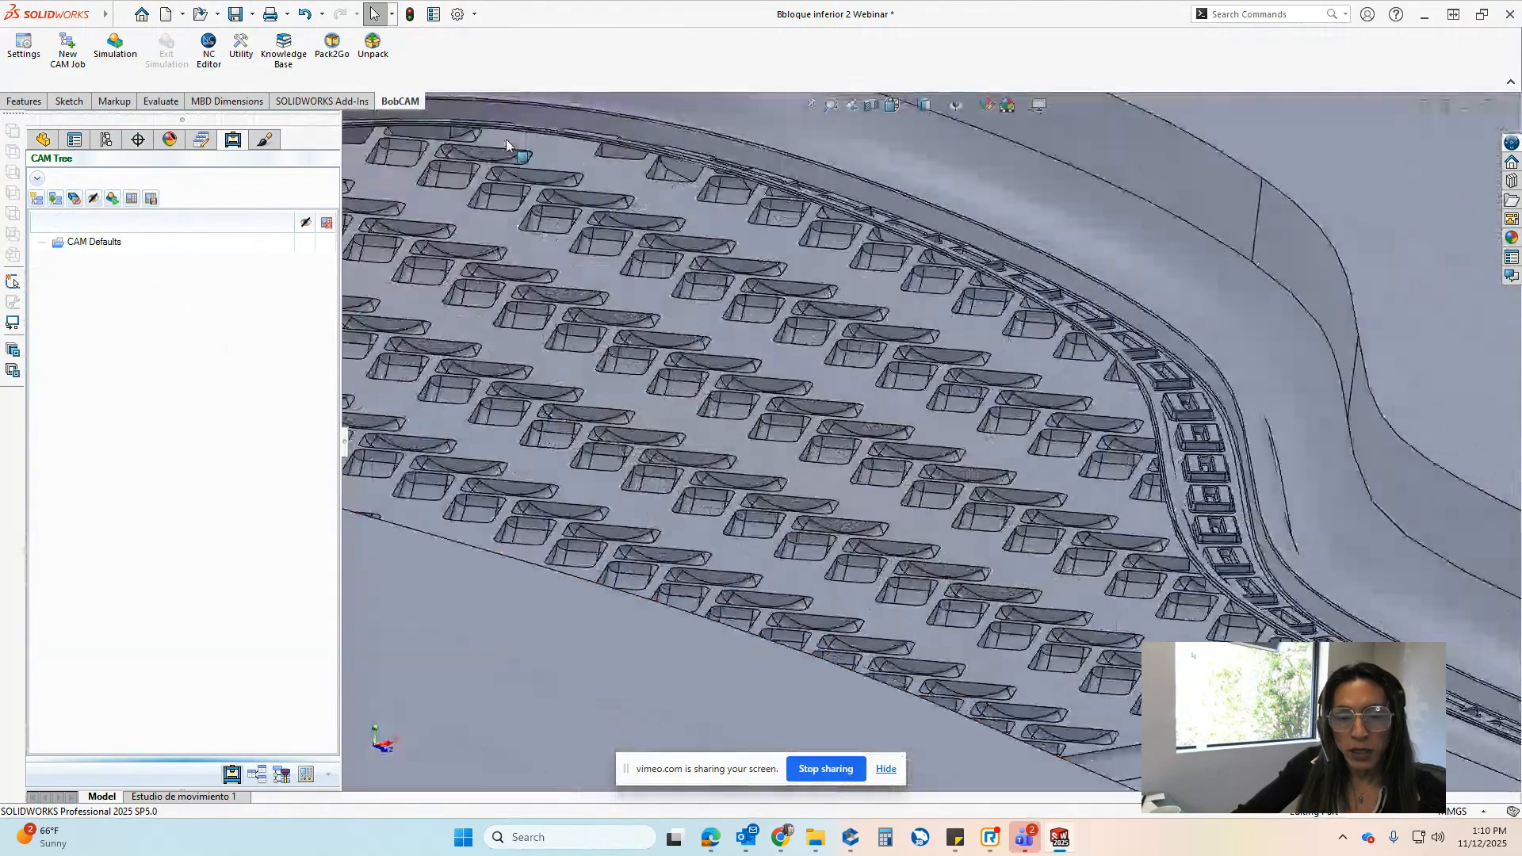
pyautogui.scroll(-10, 1010, 320)
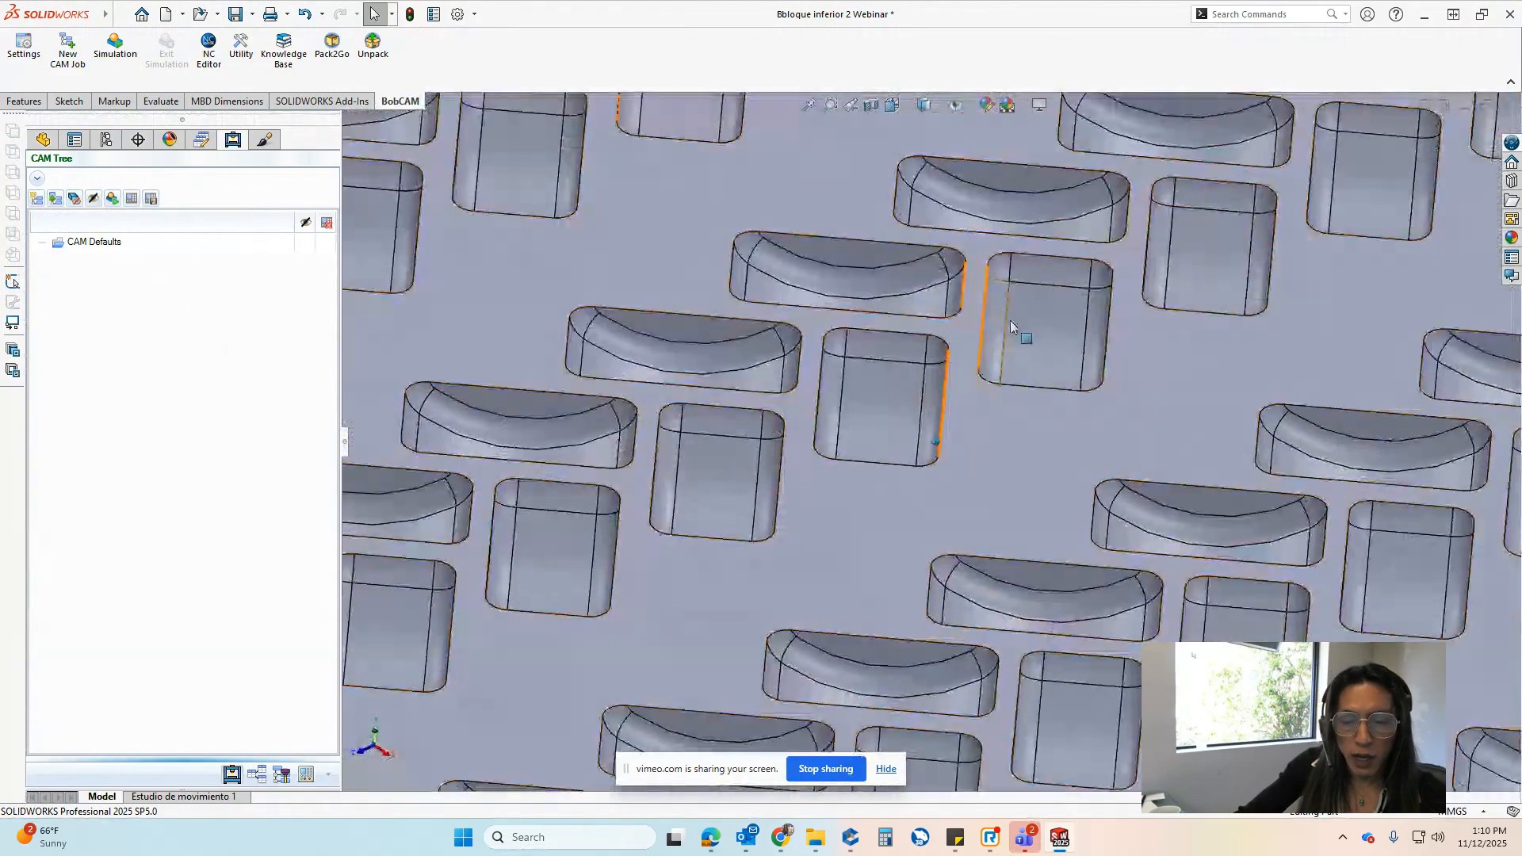
pyautogui.scroll(10, 1048, 341)
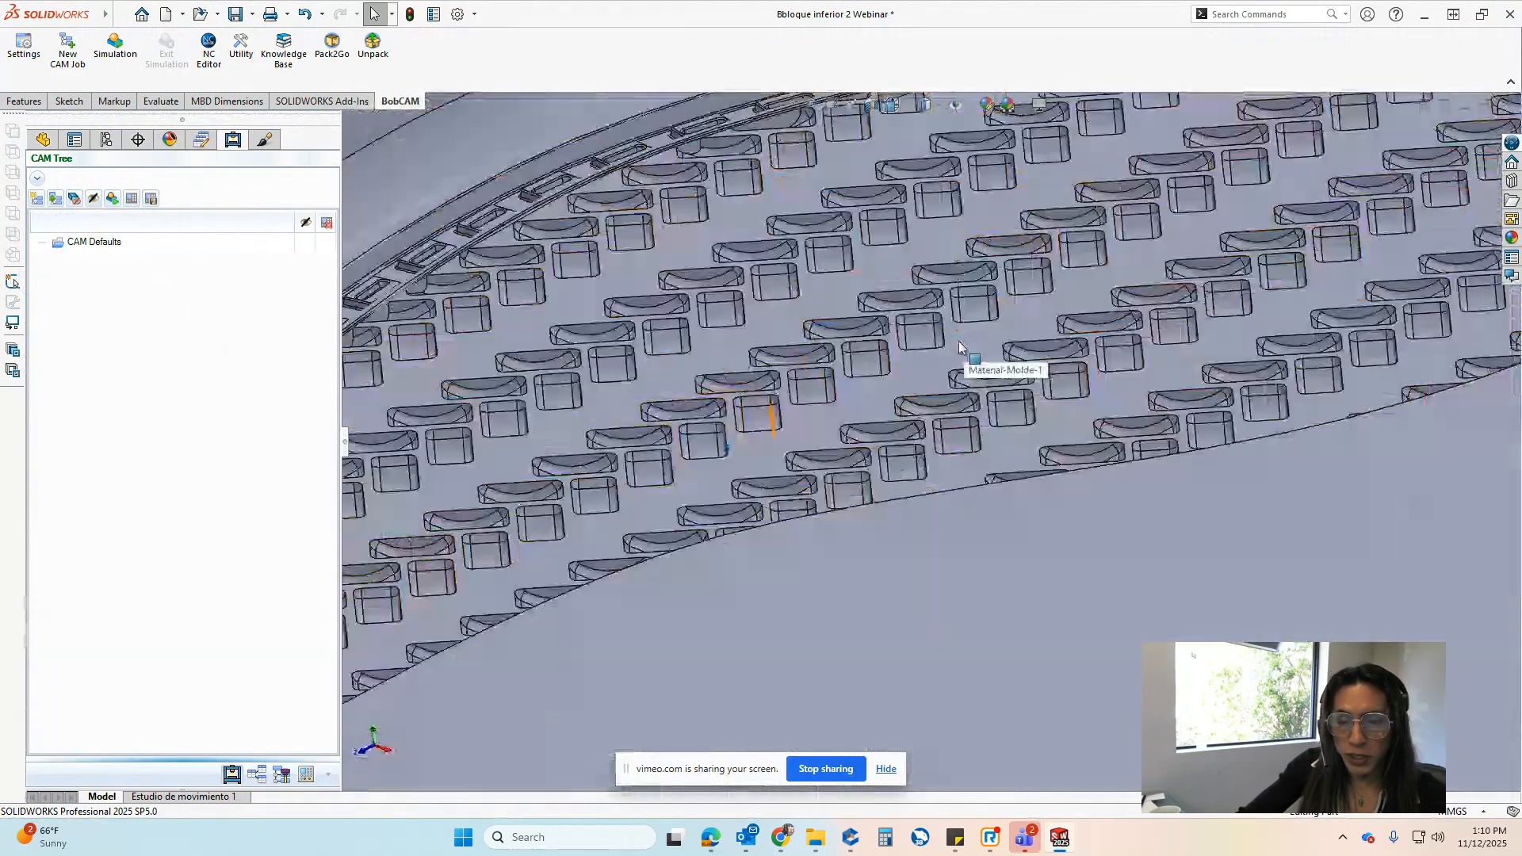
pyautogui.scroll(10, 956, 346)
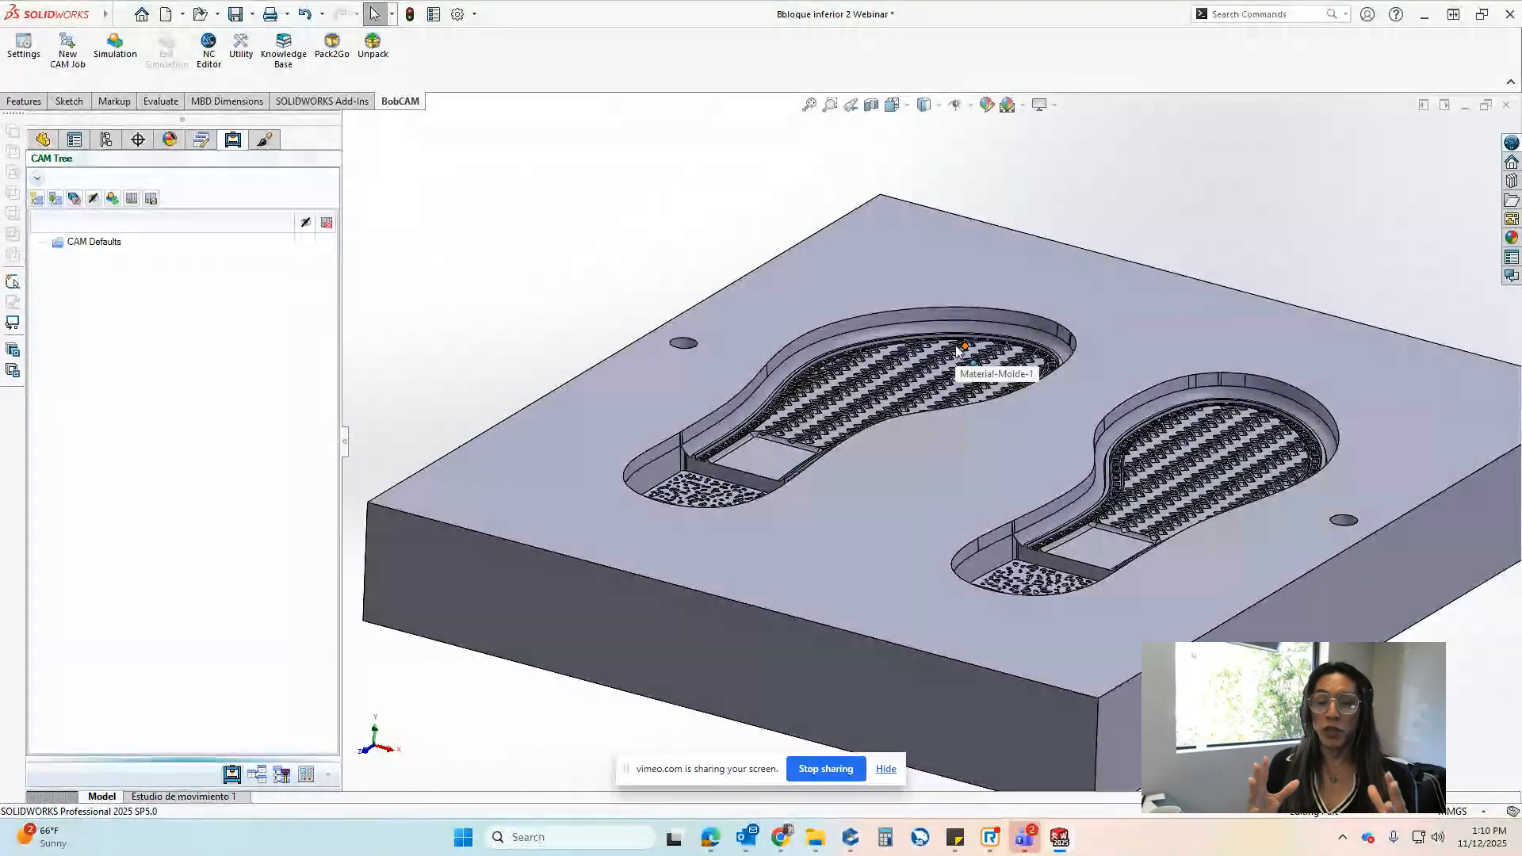
pyautogui.scroll(5, 957, 349)
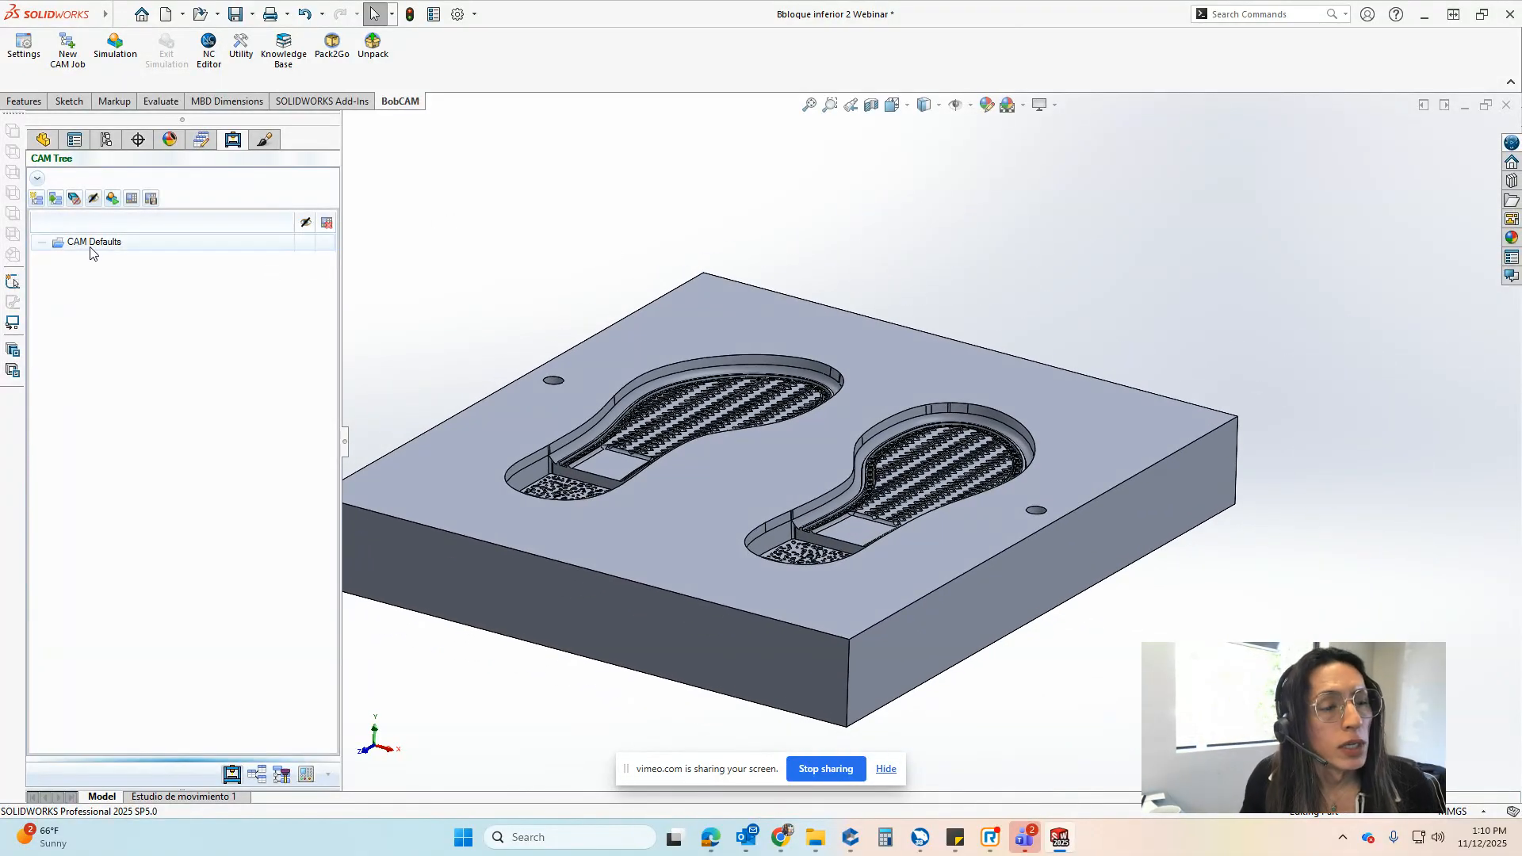
pyautogui.rightClick(92, 246)
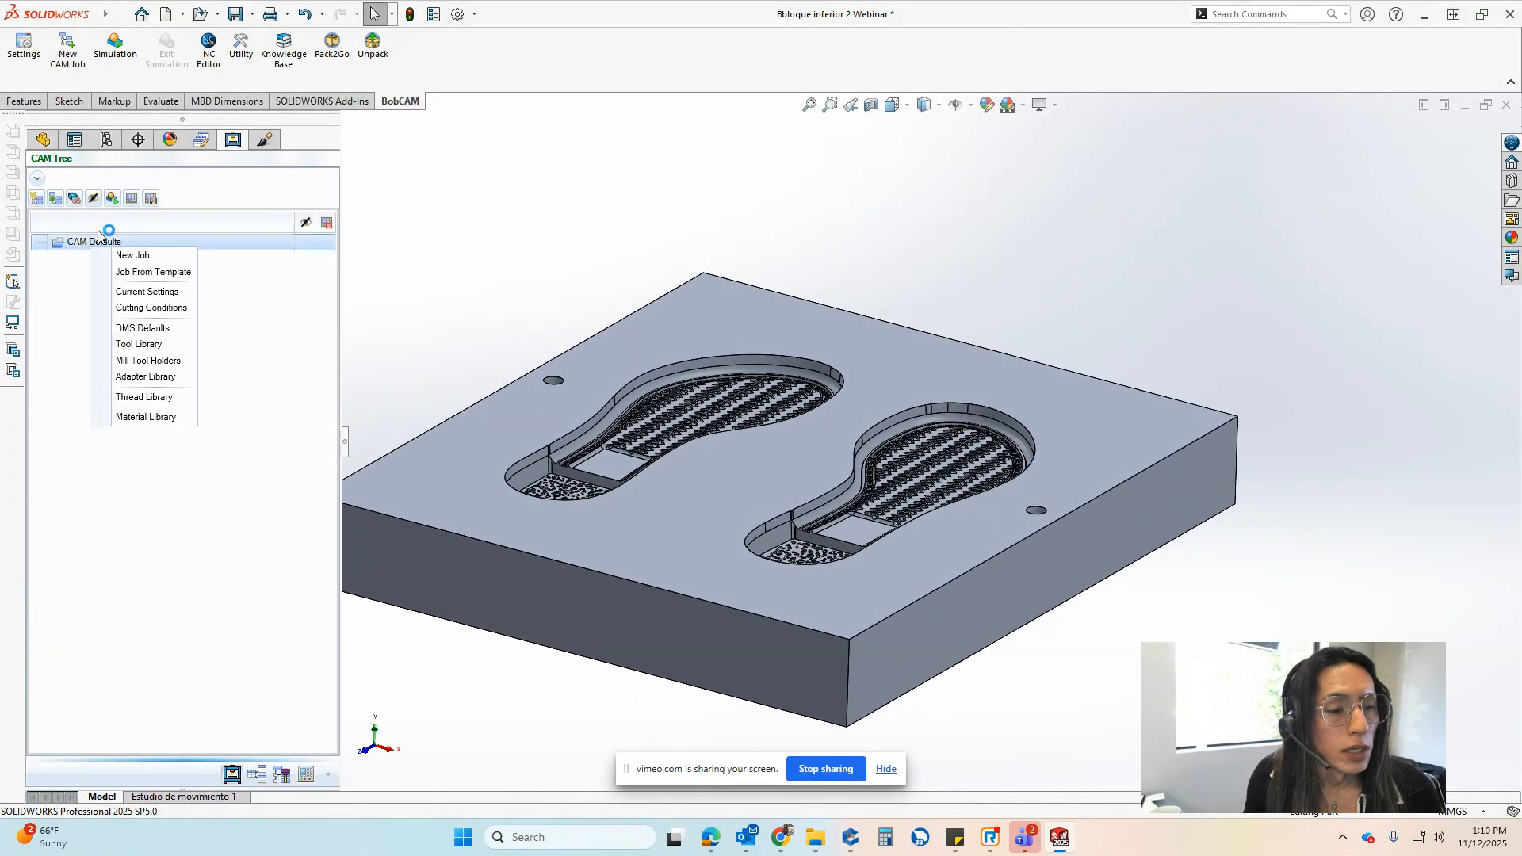
pyautogui.click(140, 272)
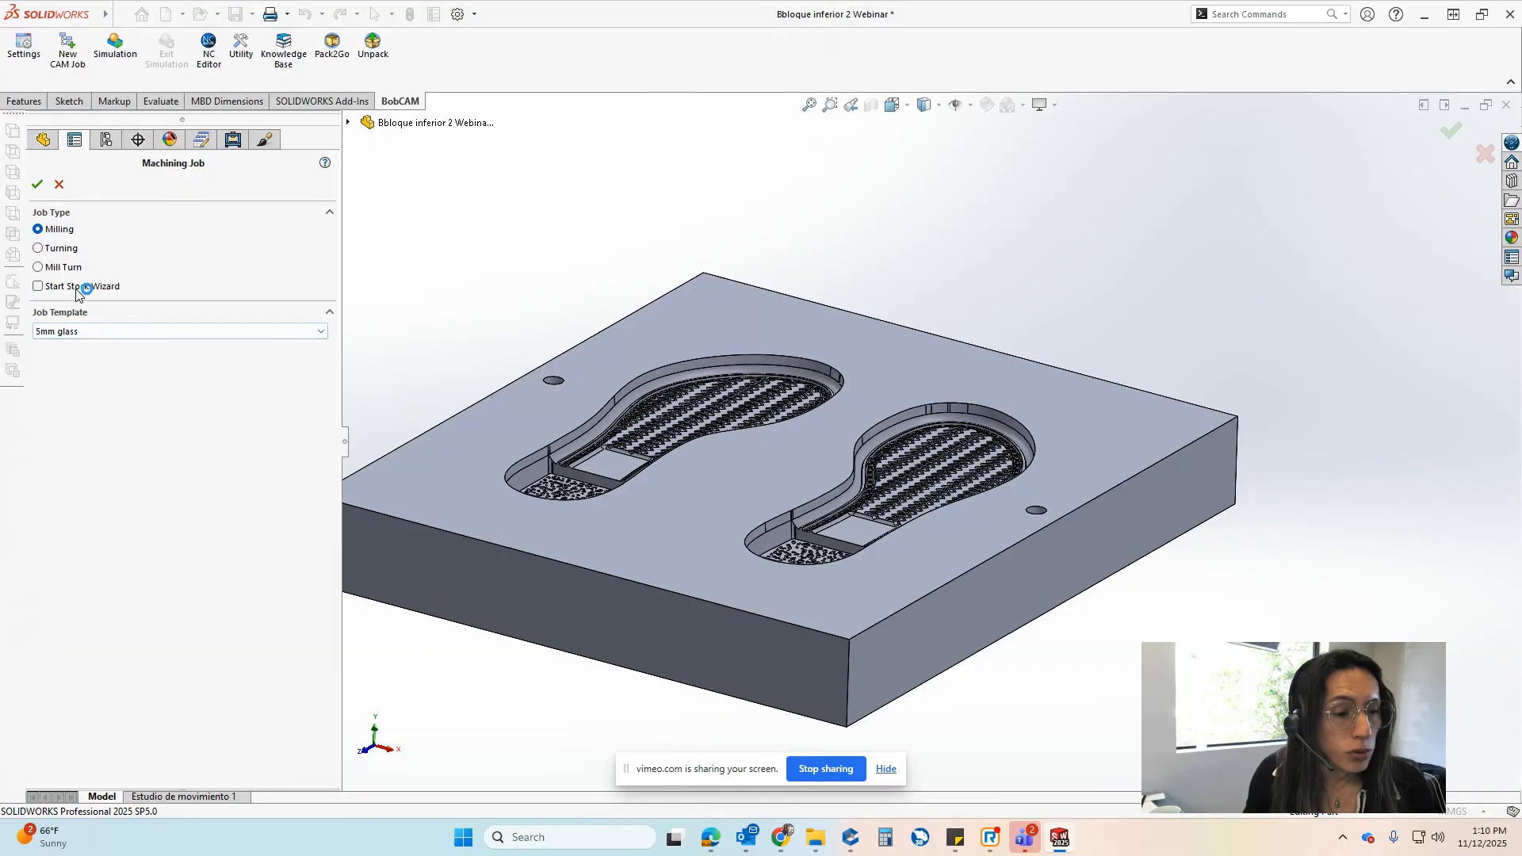
pyautogui.click(79, 286)
pyautogui.click(92, 331)
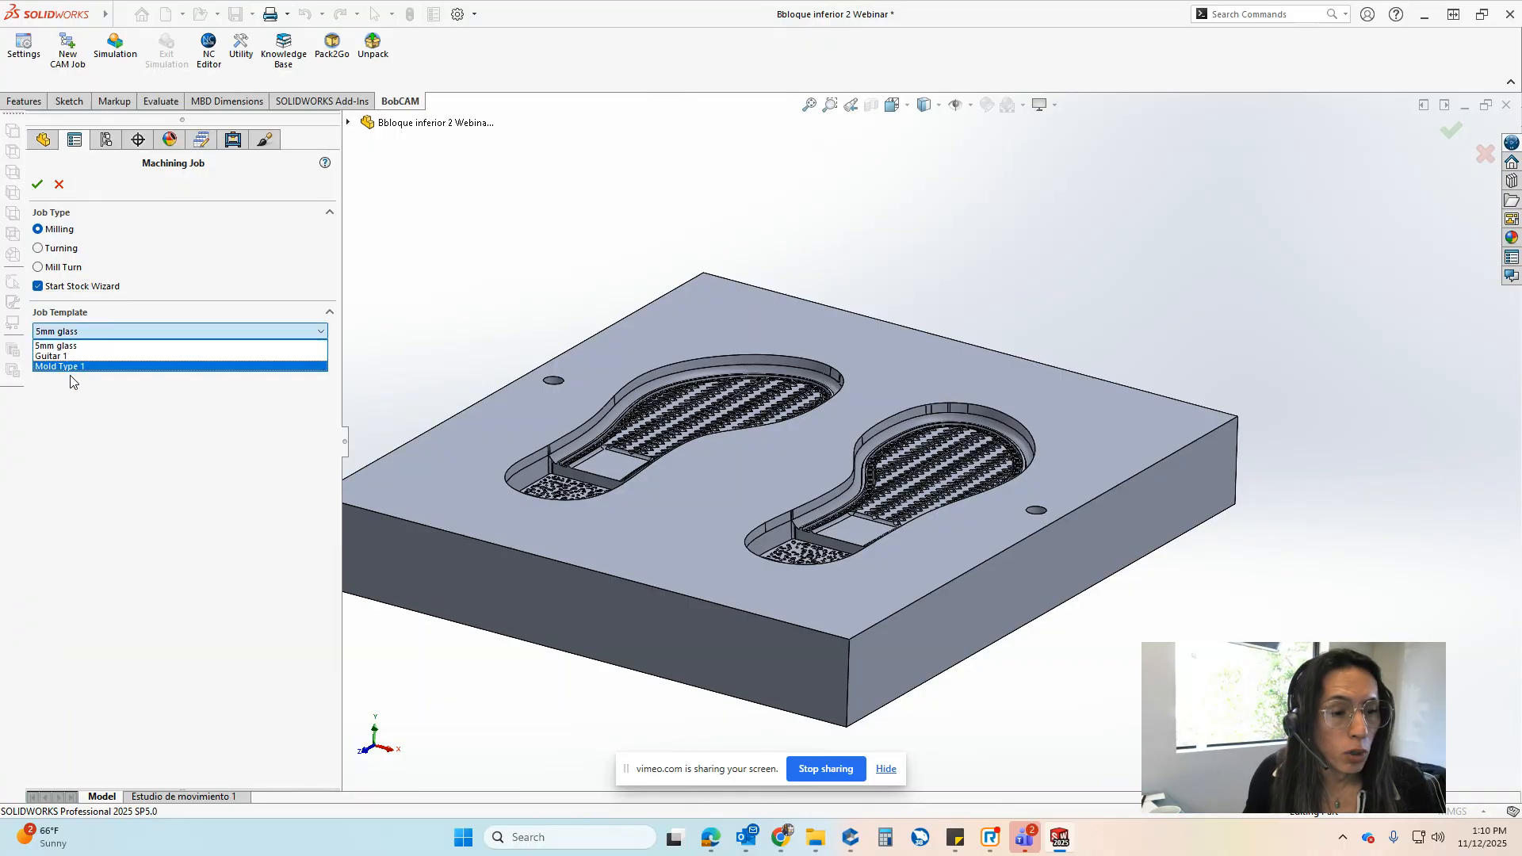
pyautogui.click(100, 368)
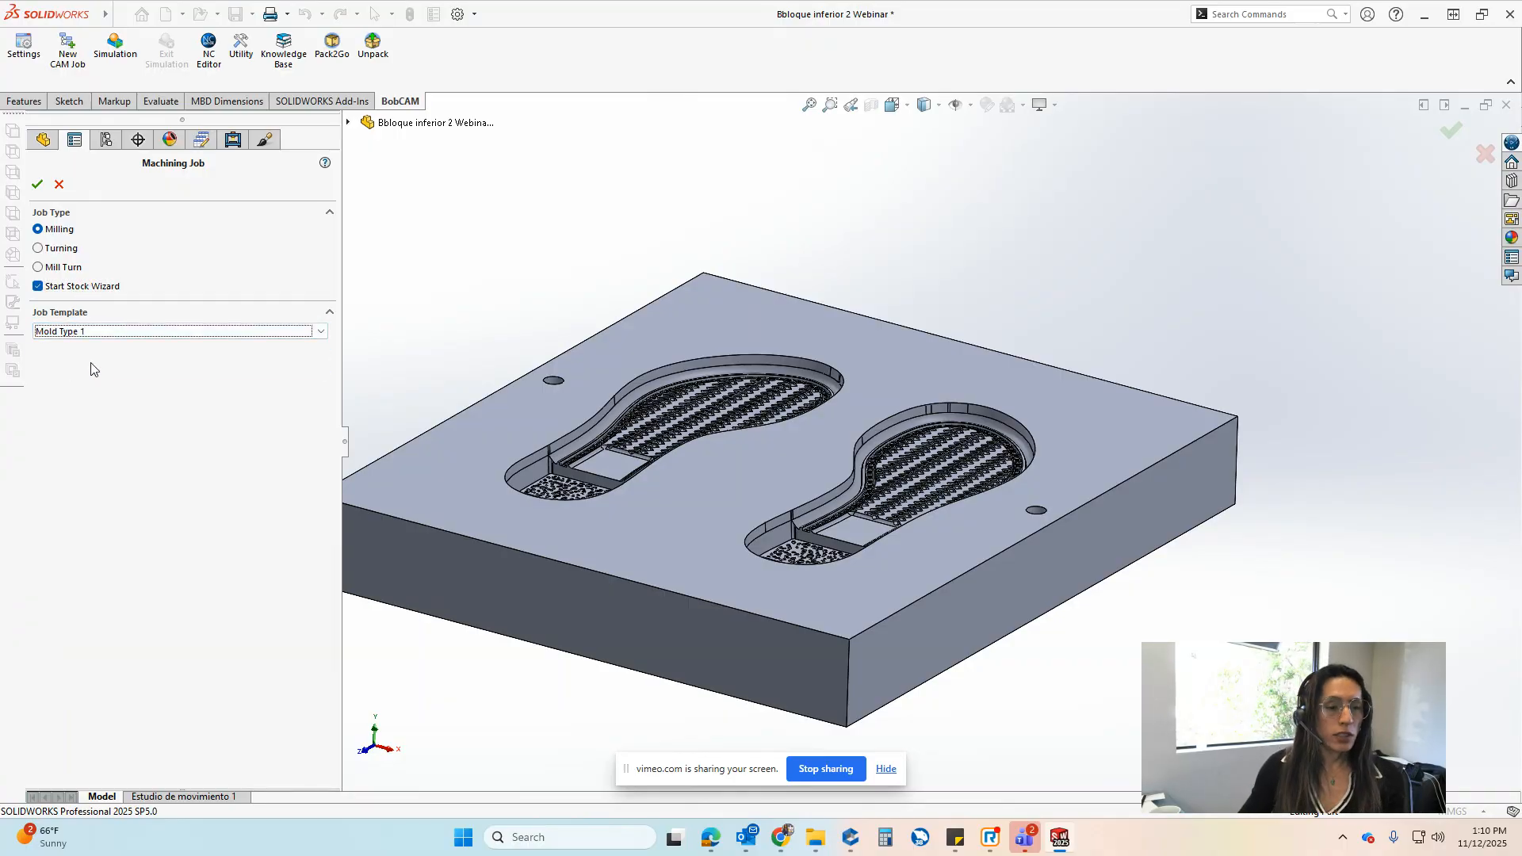
pyautogui.click(38, 185)
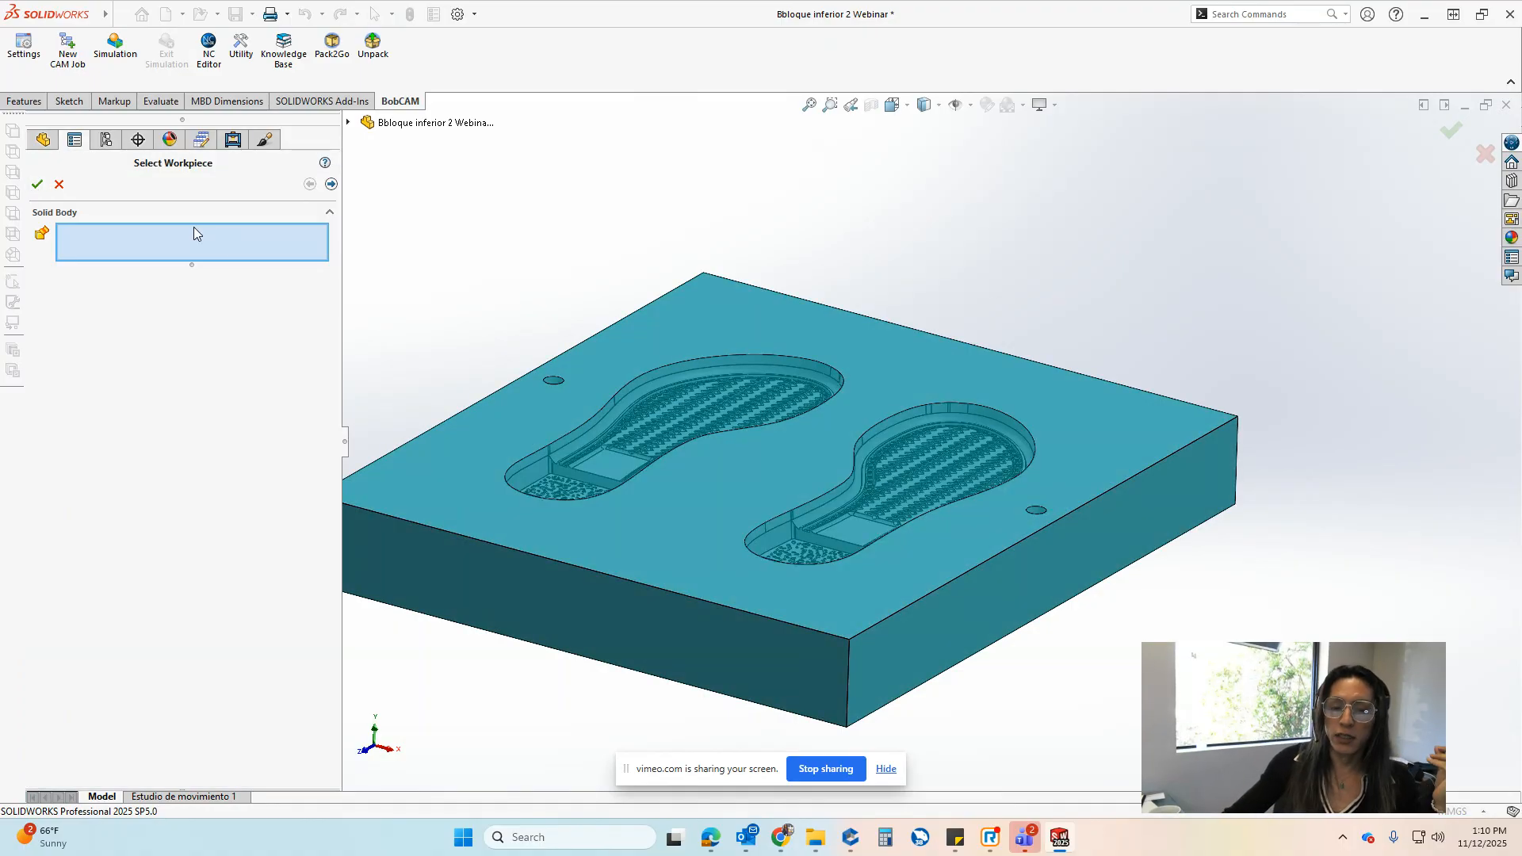
# Select the mold block as the workpiece and accept rectangular bounding-box stock sized automatically from the workspace
pyautogui.click(689, 380)
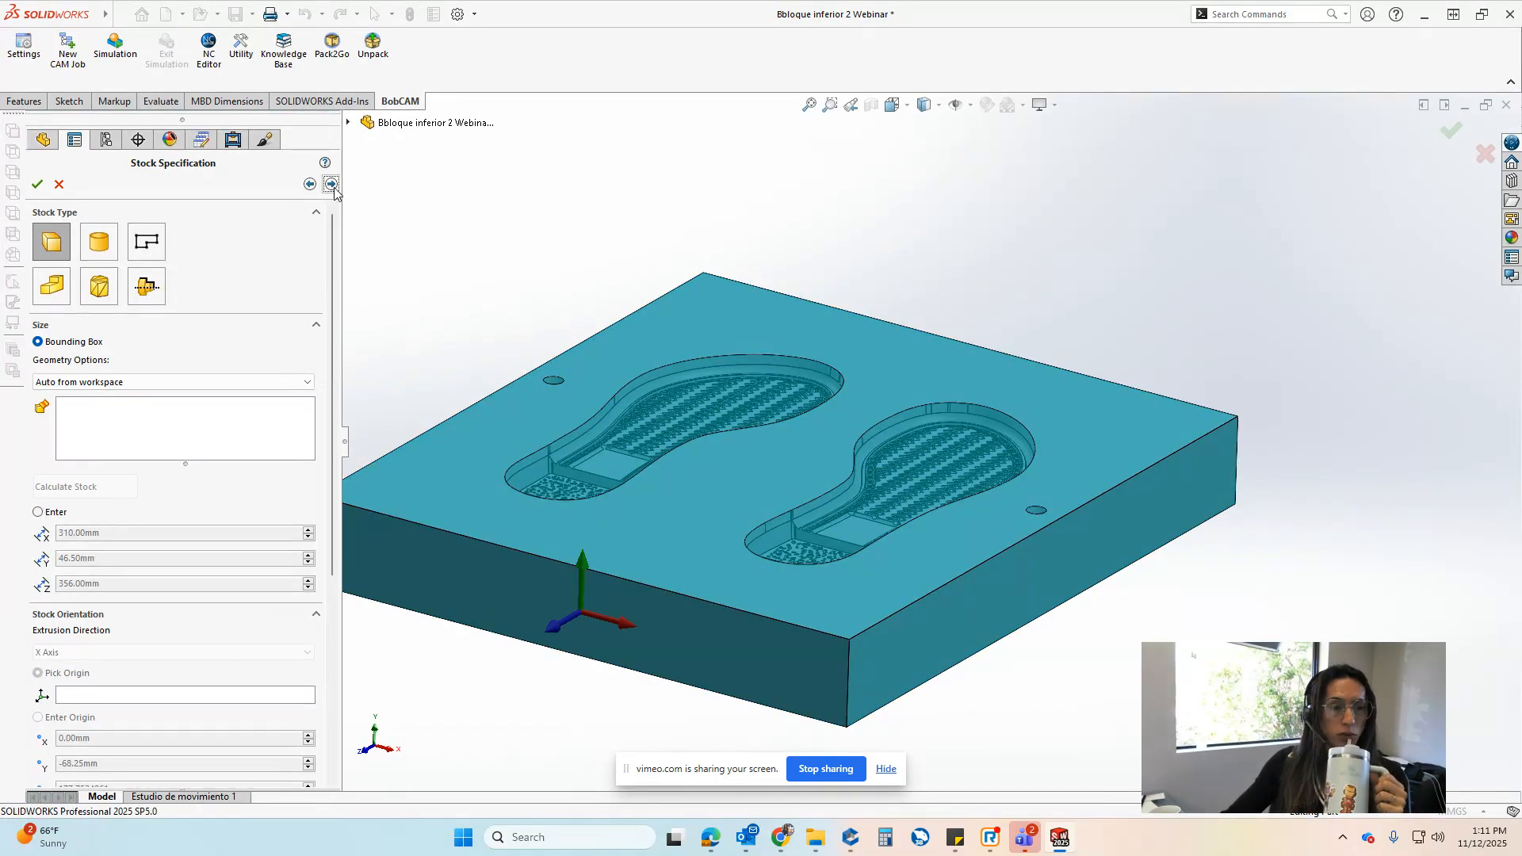
pyautogui.click(332, 185)
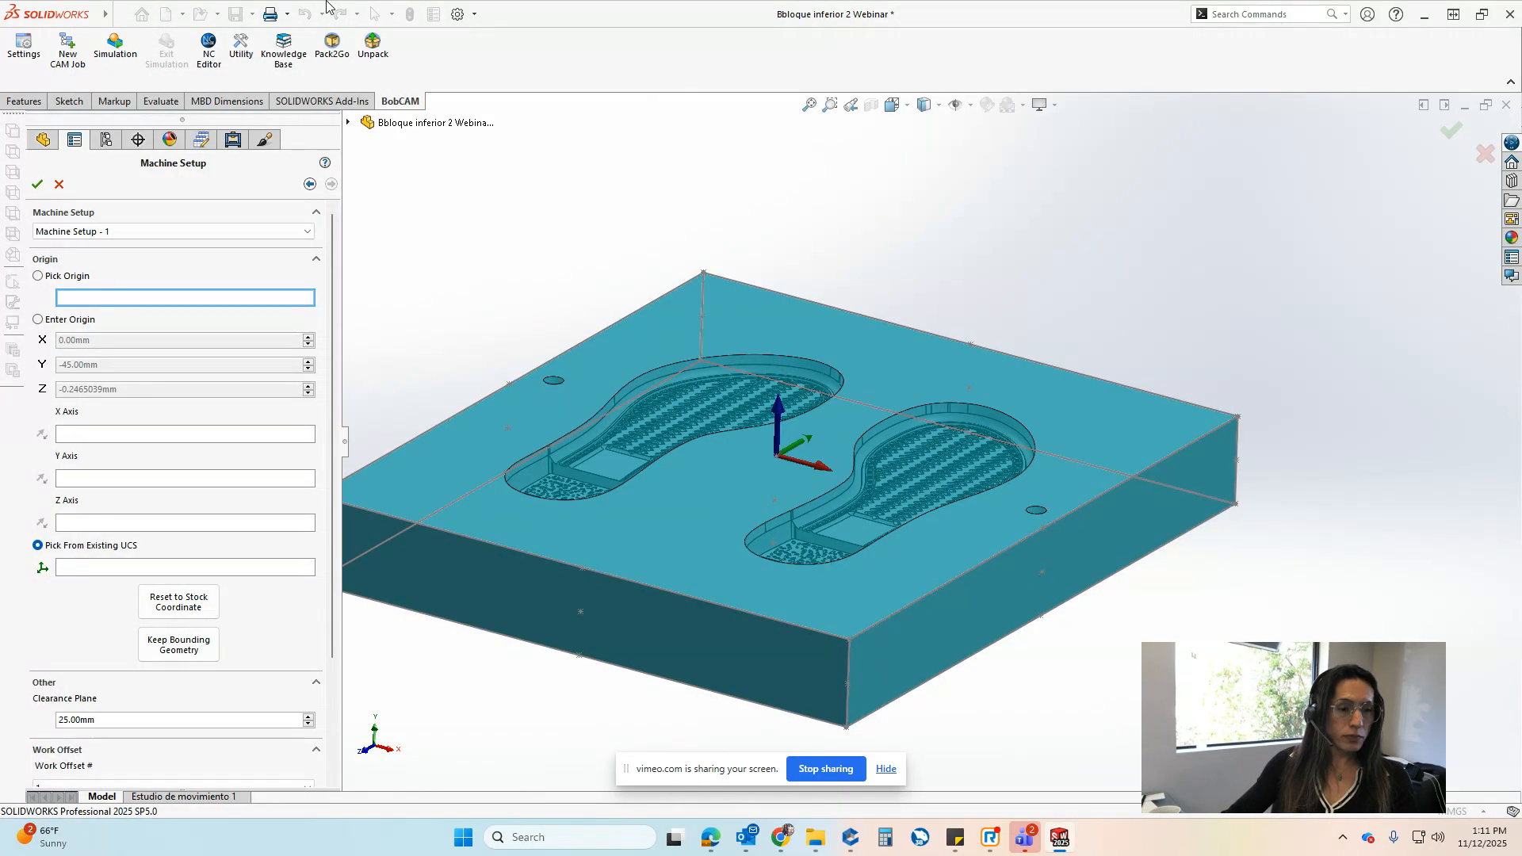
# Accept the machine setup with its default origin and 25 mm clearance plane, and assign the whole mold body as the 3-axis feature's geometry
pyautogui.scroll(-4, 327, 435)
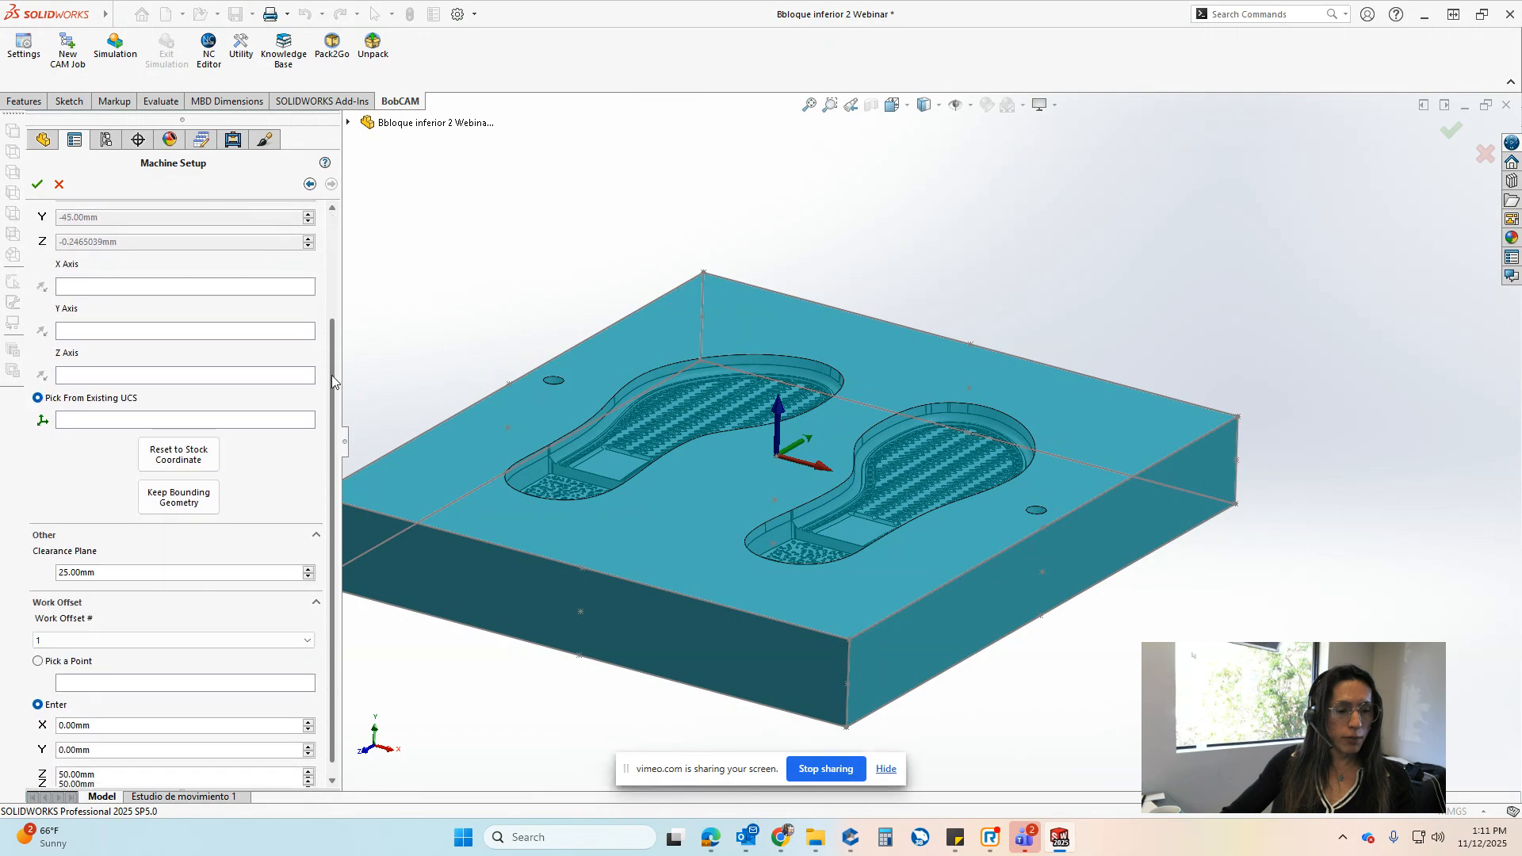
pyautogui.click(37, 185)
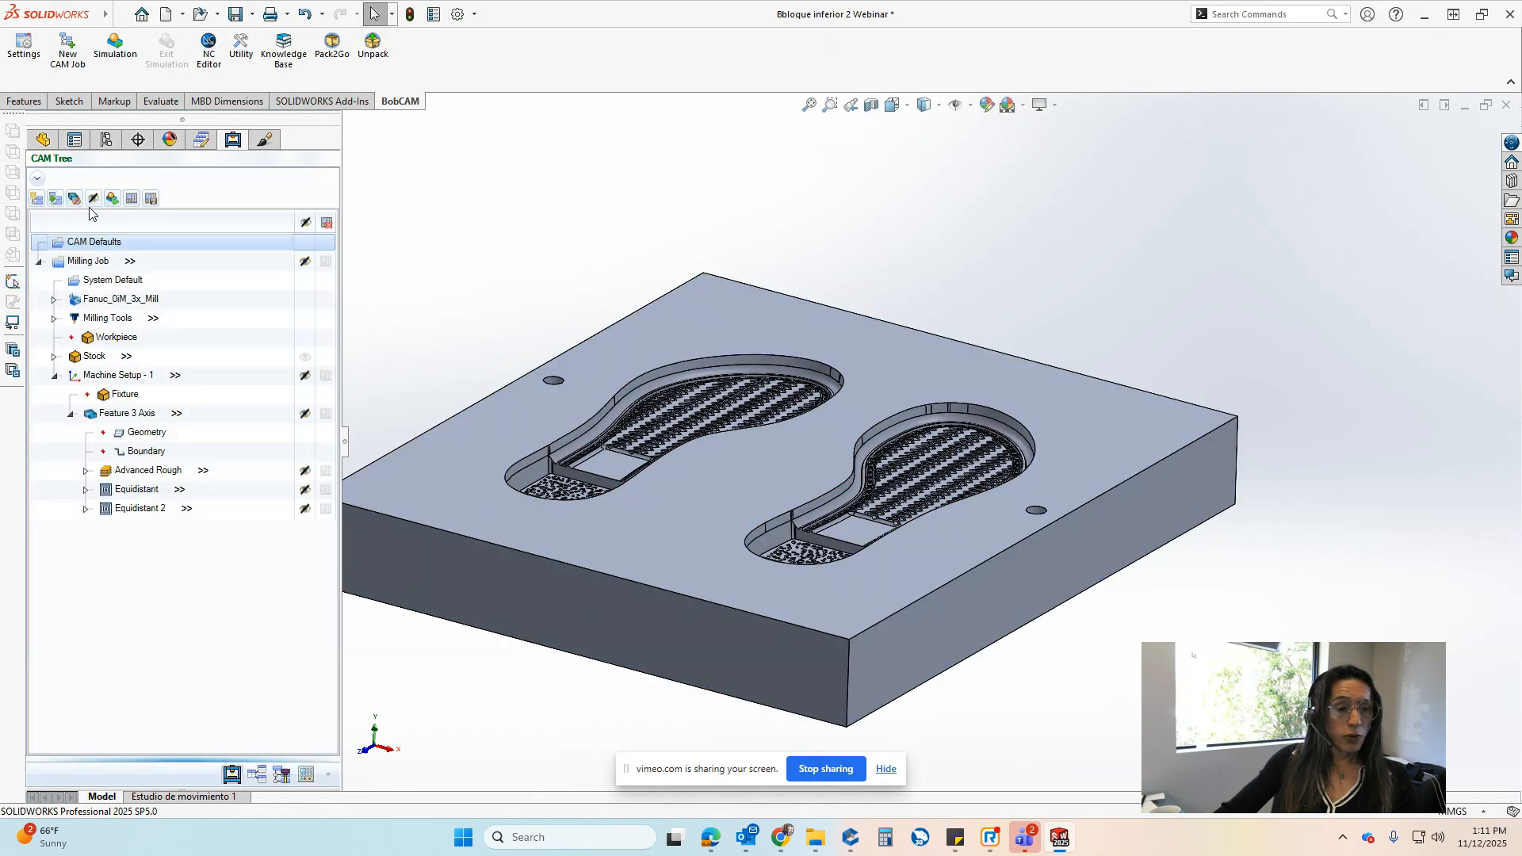
pyautogui.rightClick(157, 433)
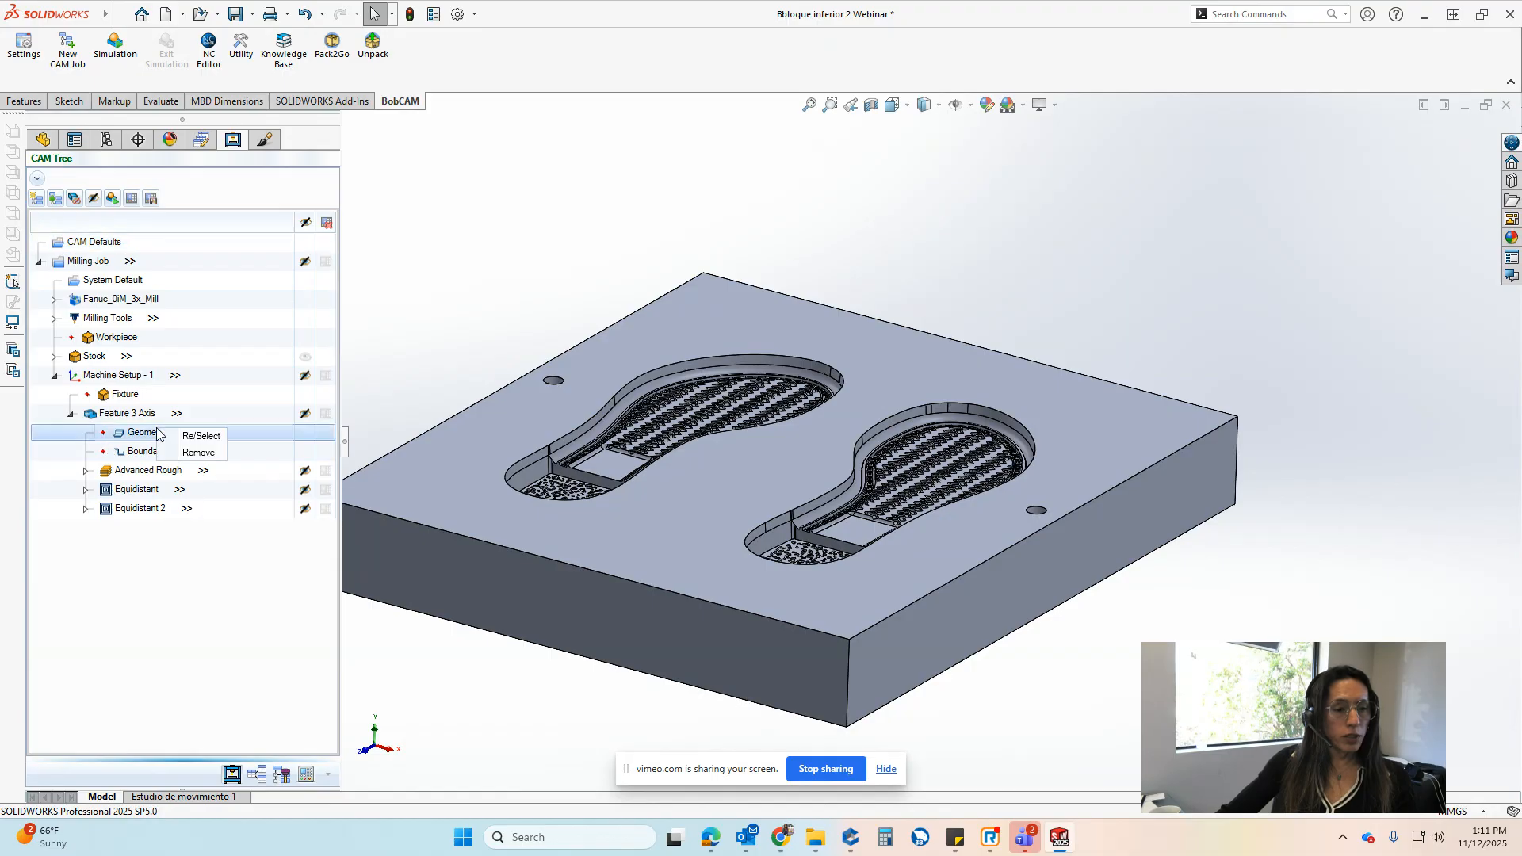
pyautogui.click(198, 437)
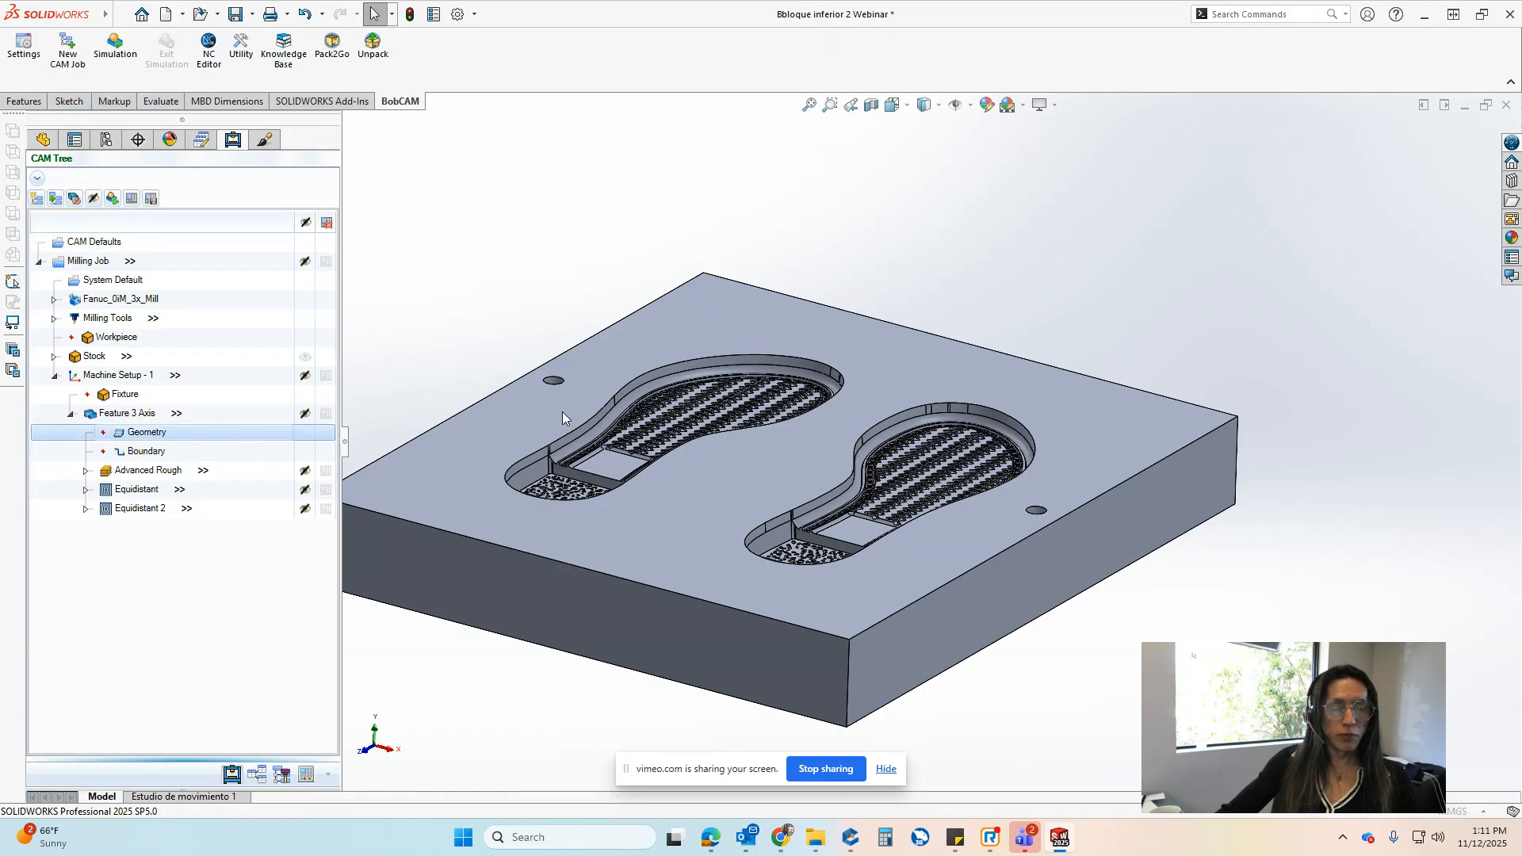
pyautogui.click(845, 392)
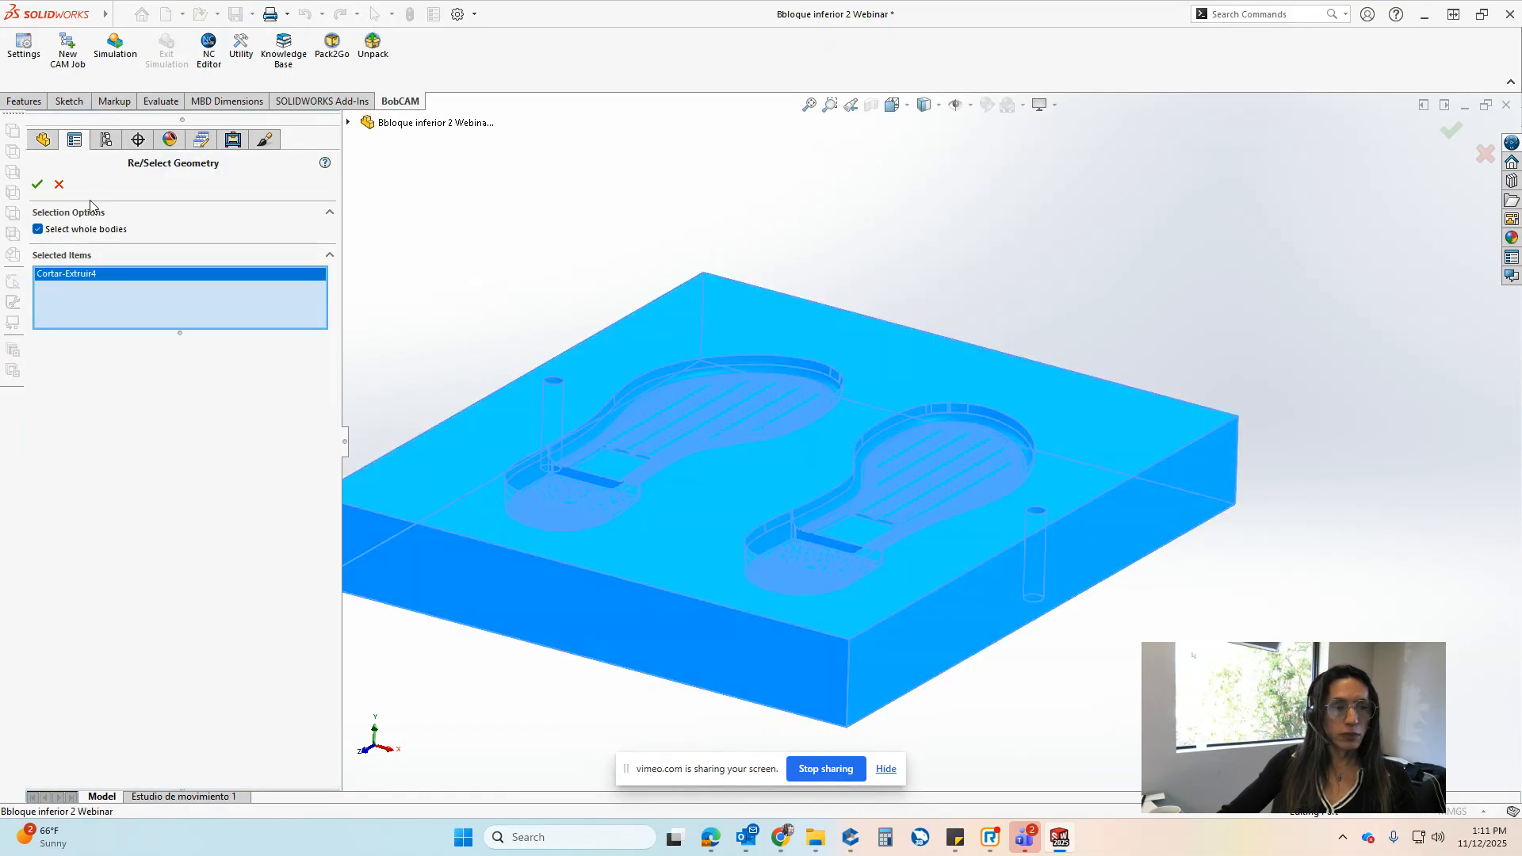
pyautogui.click(37, 188)
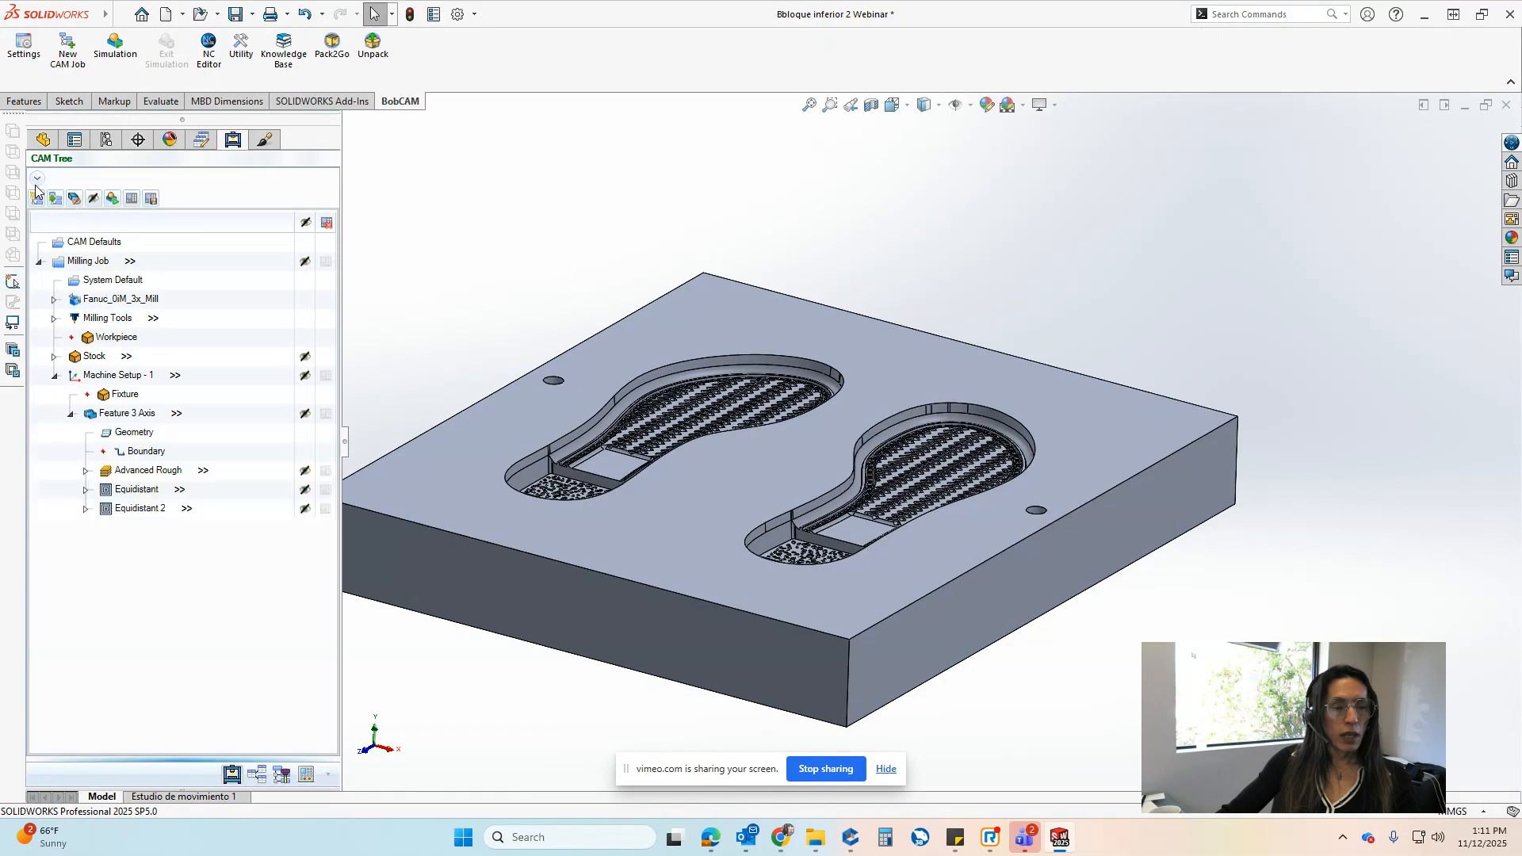
# Set the 3-axis feature's boundary to the tangent edge chains around the upper rims of both shoe-sole cavities
pyautogui.rightClick(150, 452)
pyautogui.click(194, 456)
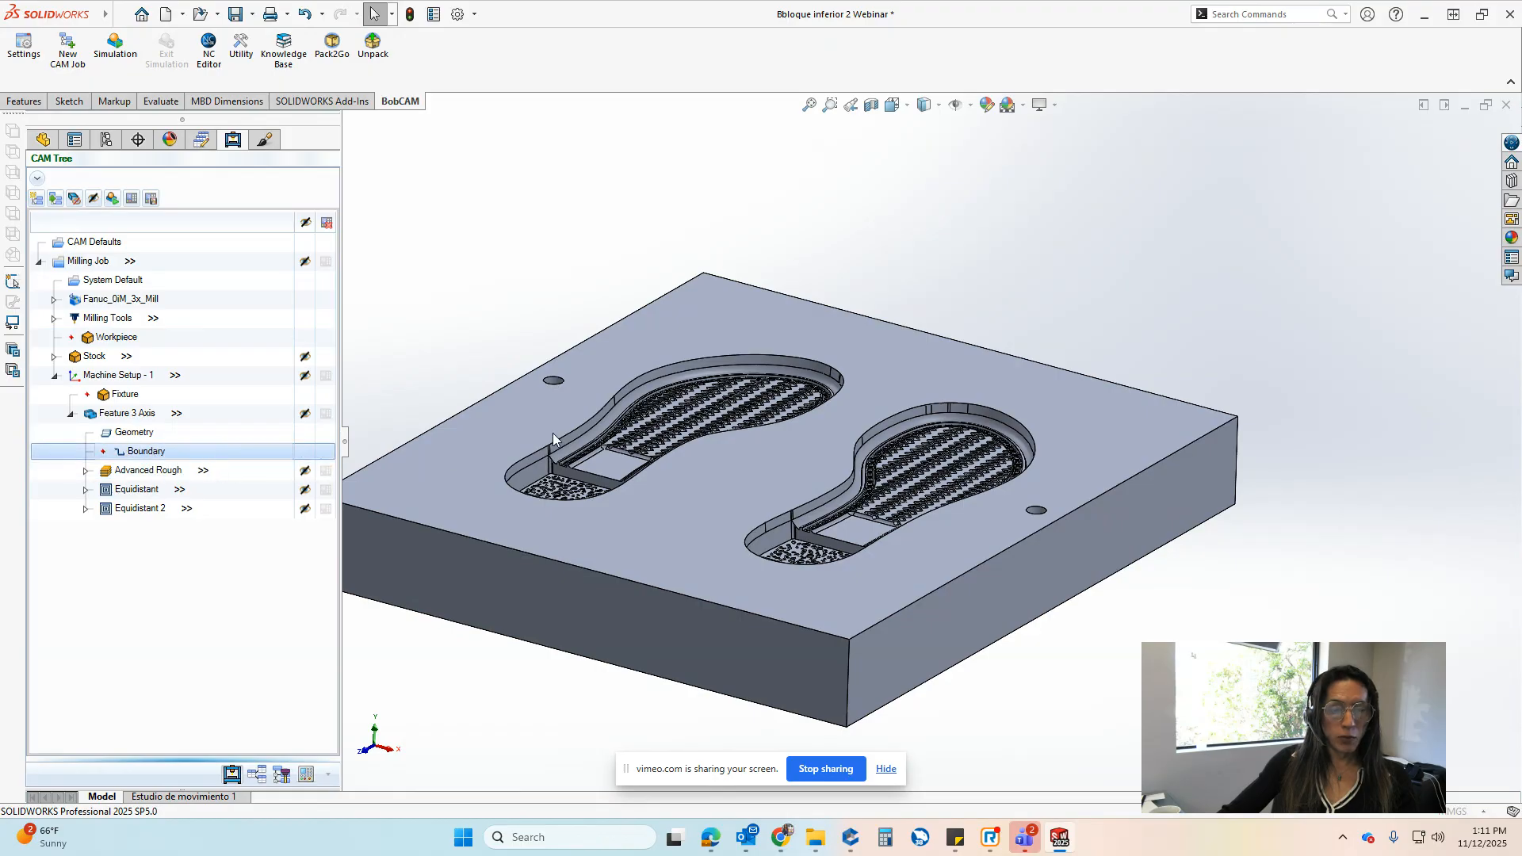
pyautogui.rightClick(593, 424)
pyautogui.click(686, 575)
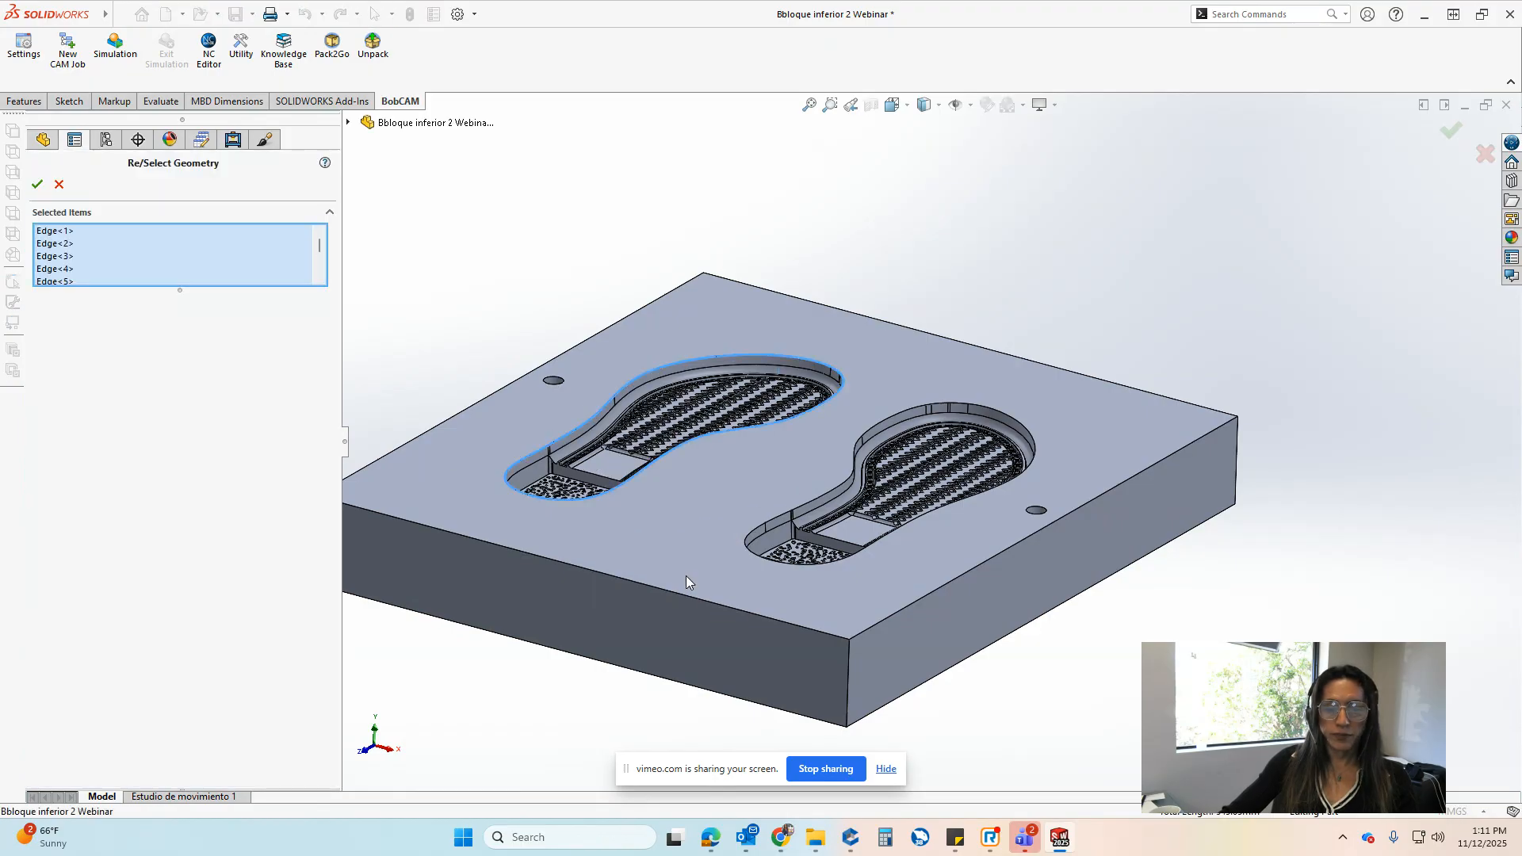
pyautogui.rightClick(846, 485)
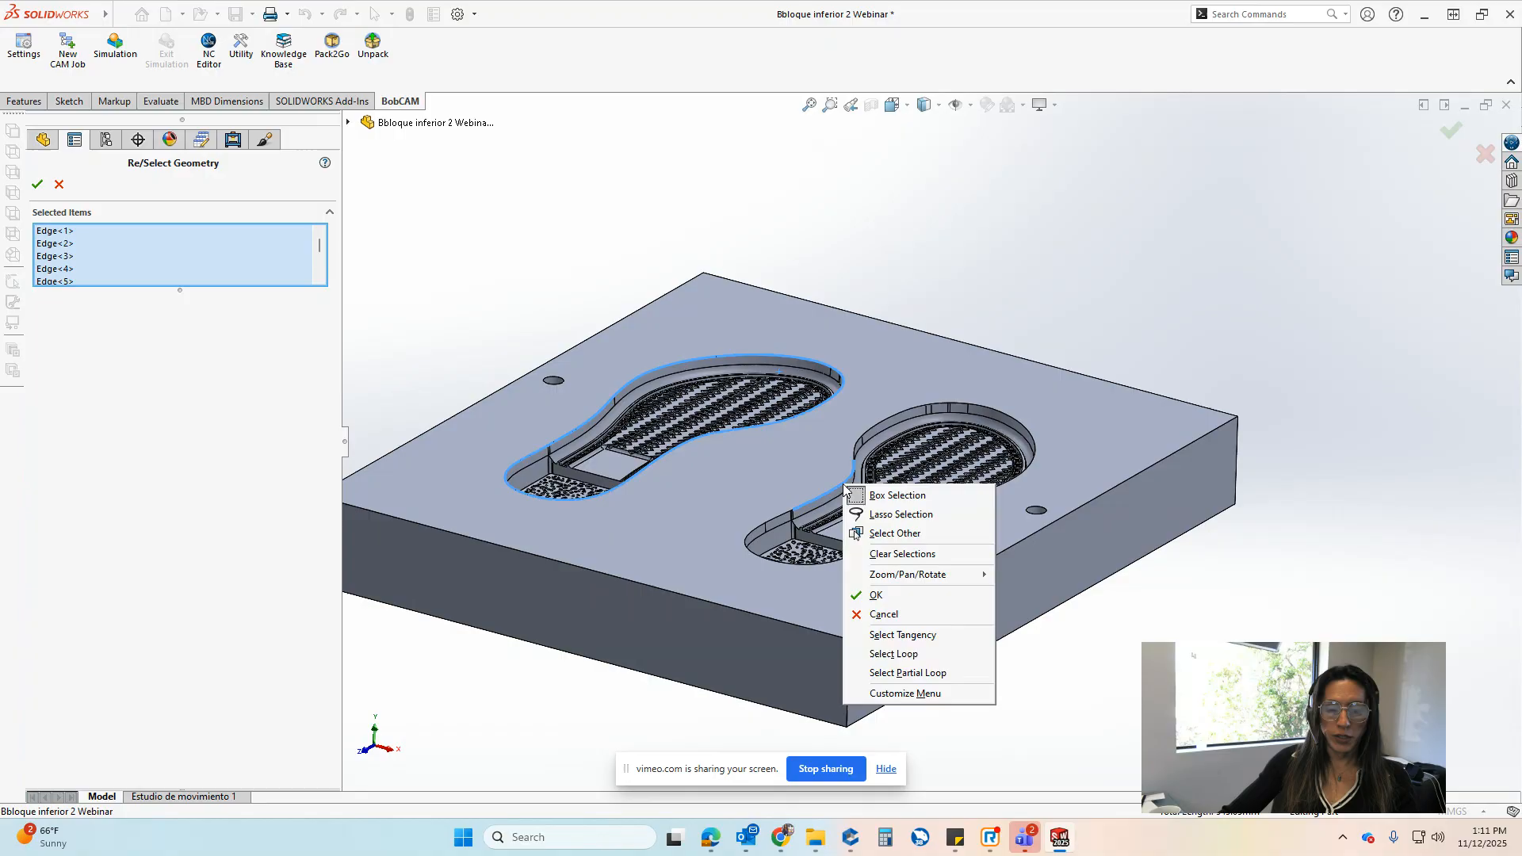
pyautogui.click(919, 642)
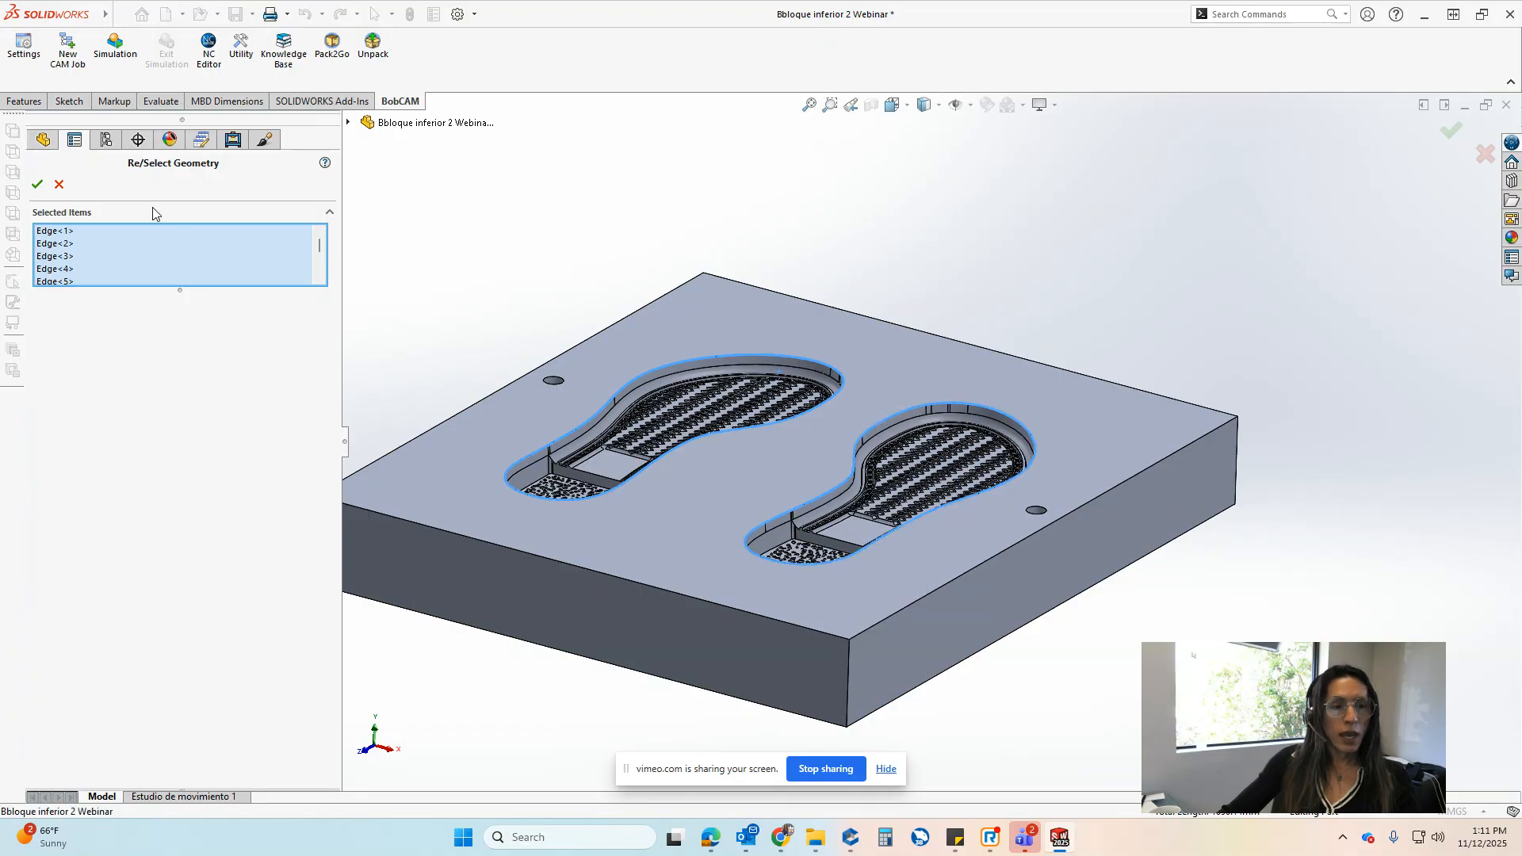
pyautogui.click(37, 184)
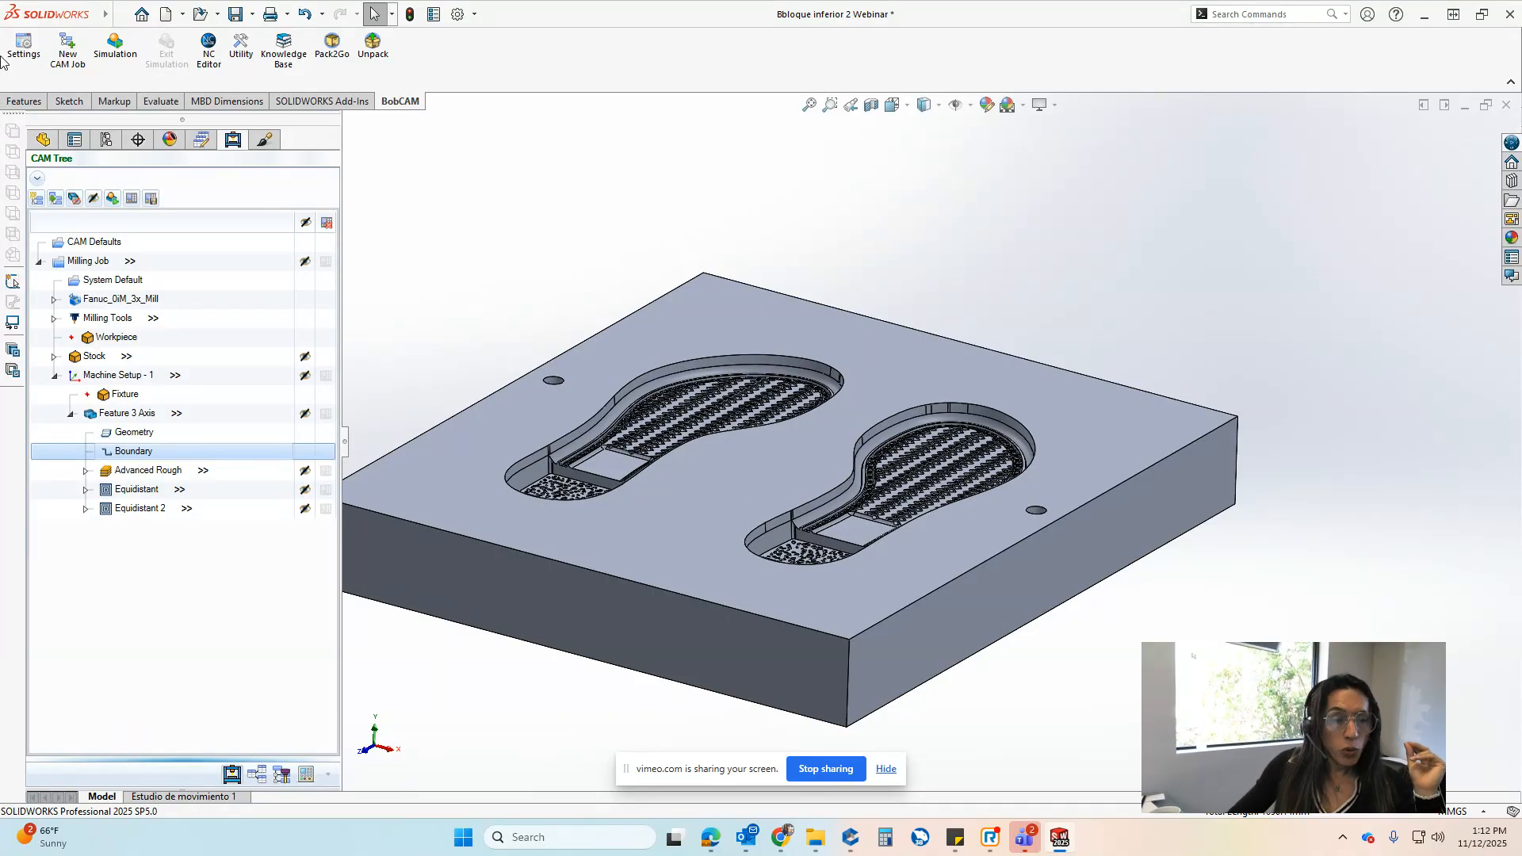
# Compute all toolpaths of the 3-axis feature and inspect the Advanced Rough, Equidistant and Equidistant 2 paths on the mold
pyautogui.rightClick(134, 415)
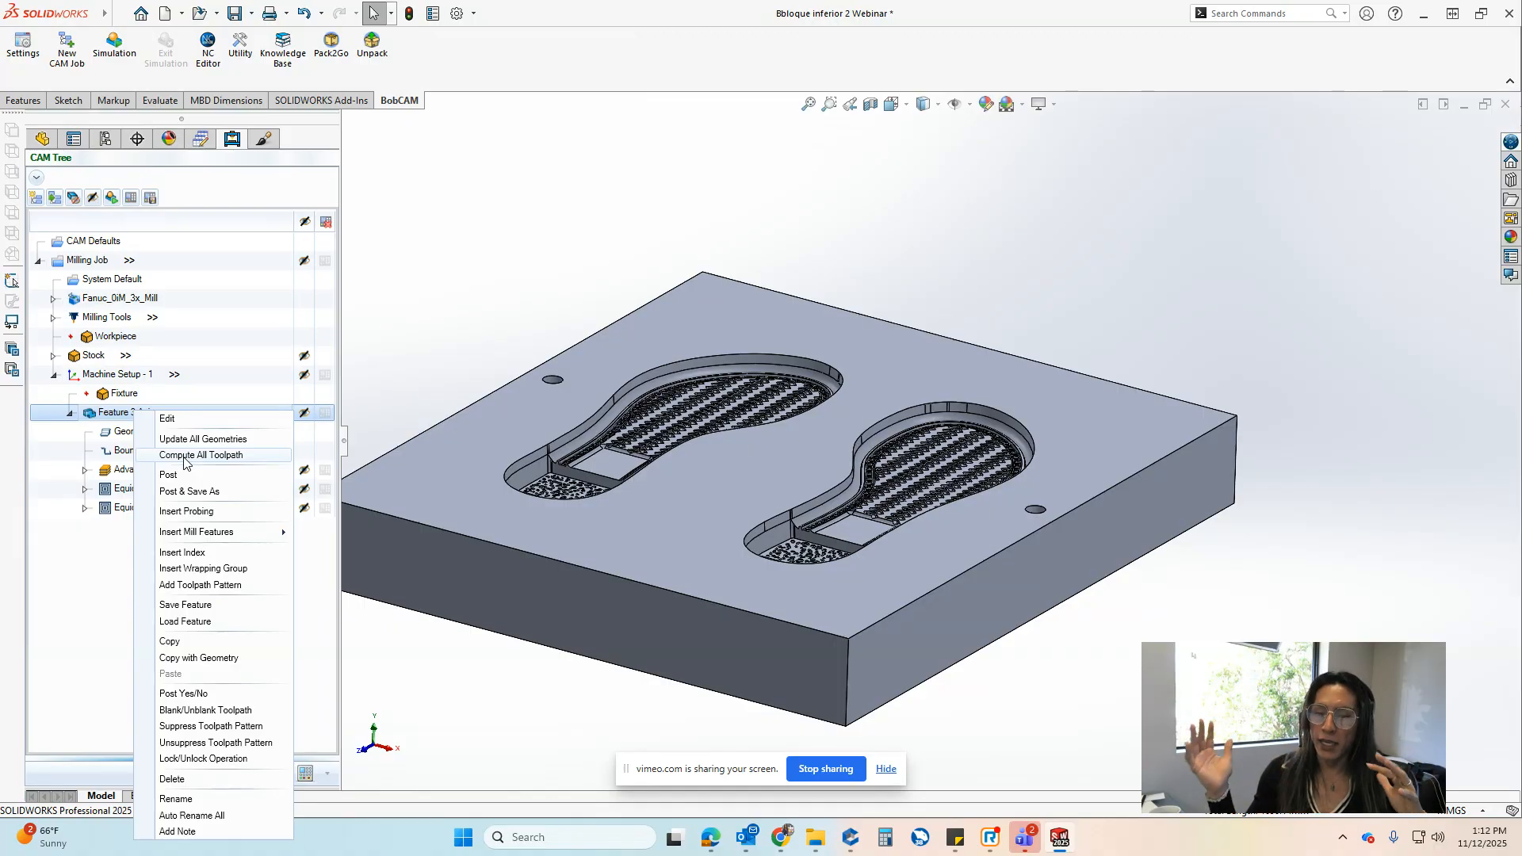
pyautogui.click(184, 460)
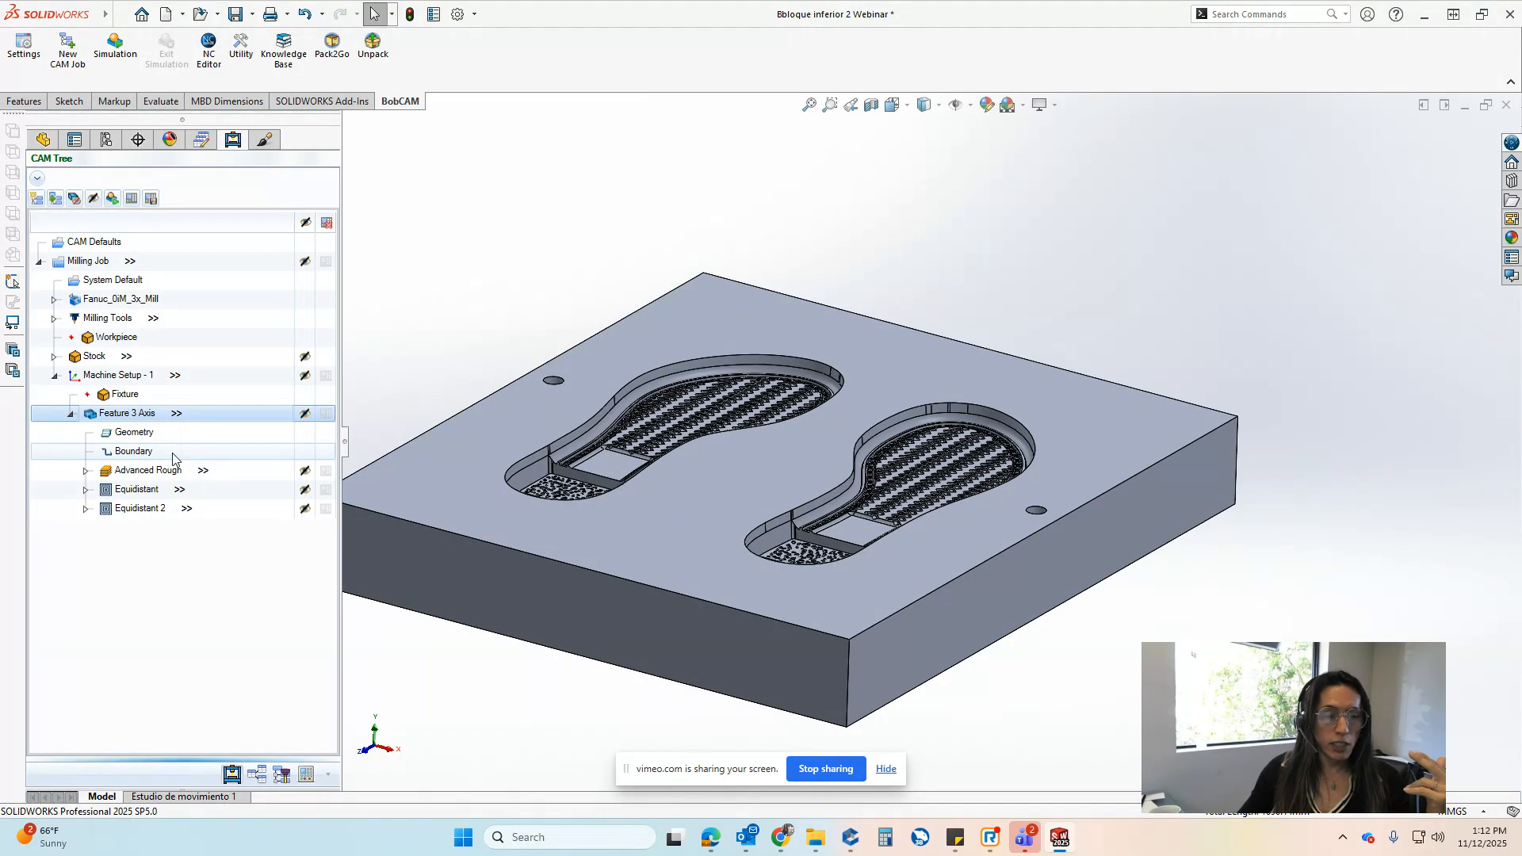
pyautogui.click(164, 472)
pyautogui.click(139, 497)
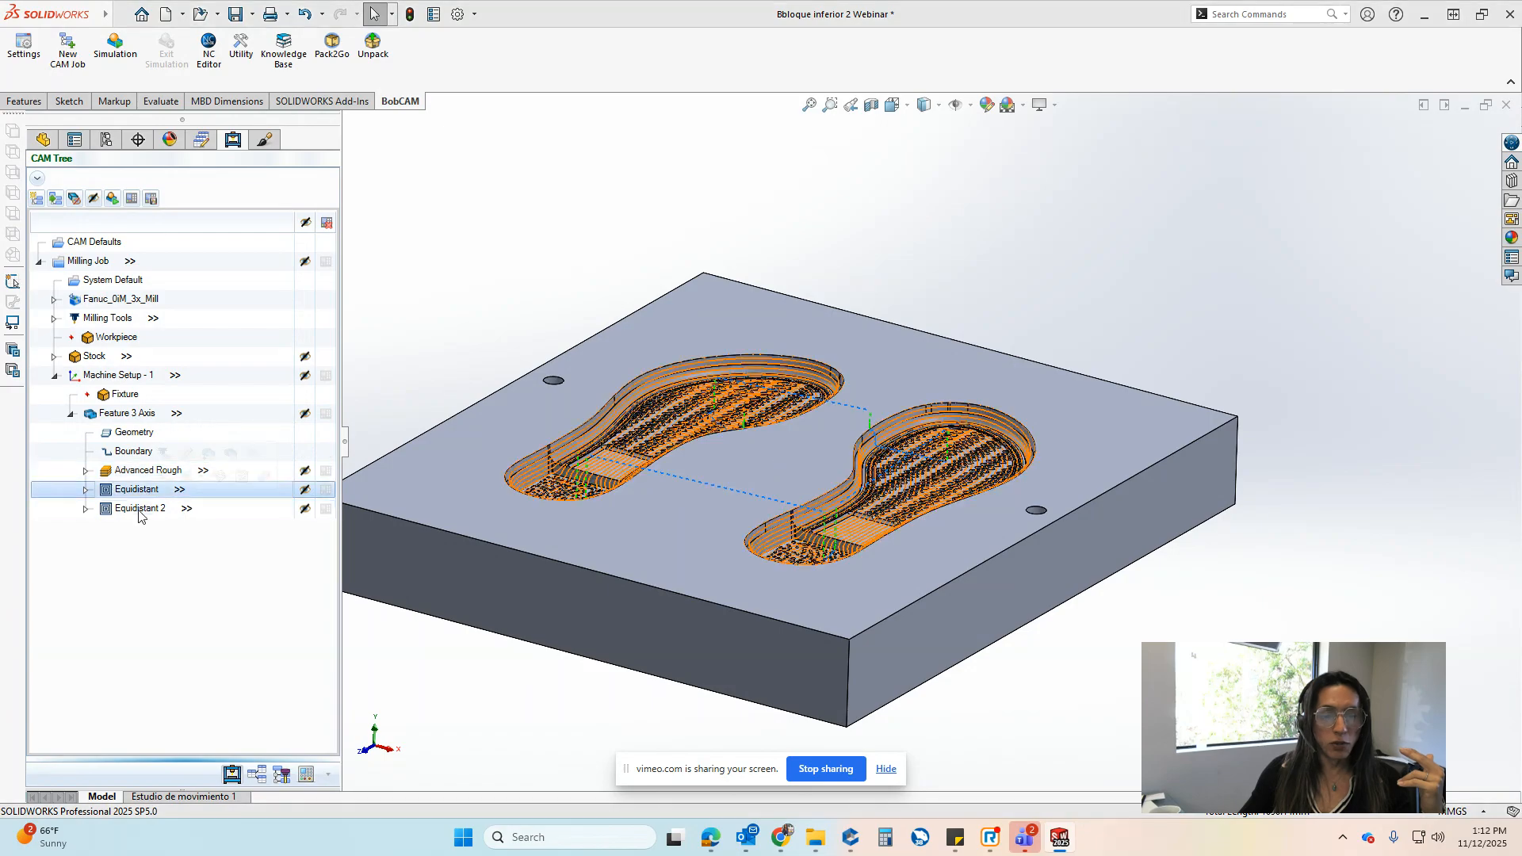
pyautogui.click(139, 514)
pyautogui.moveTo(762, 400); pyautogui.dragTo(793, 497, button='middle')
pyautogui.scroll(-8, 520, 425)
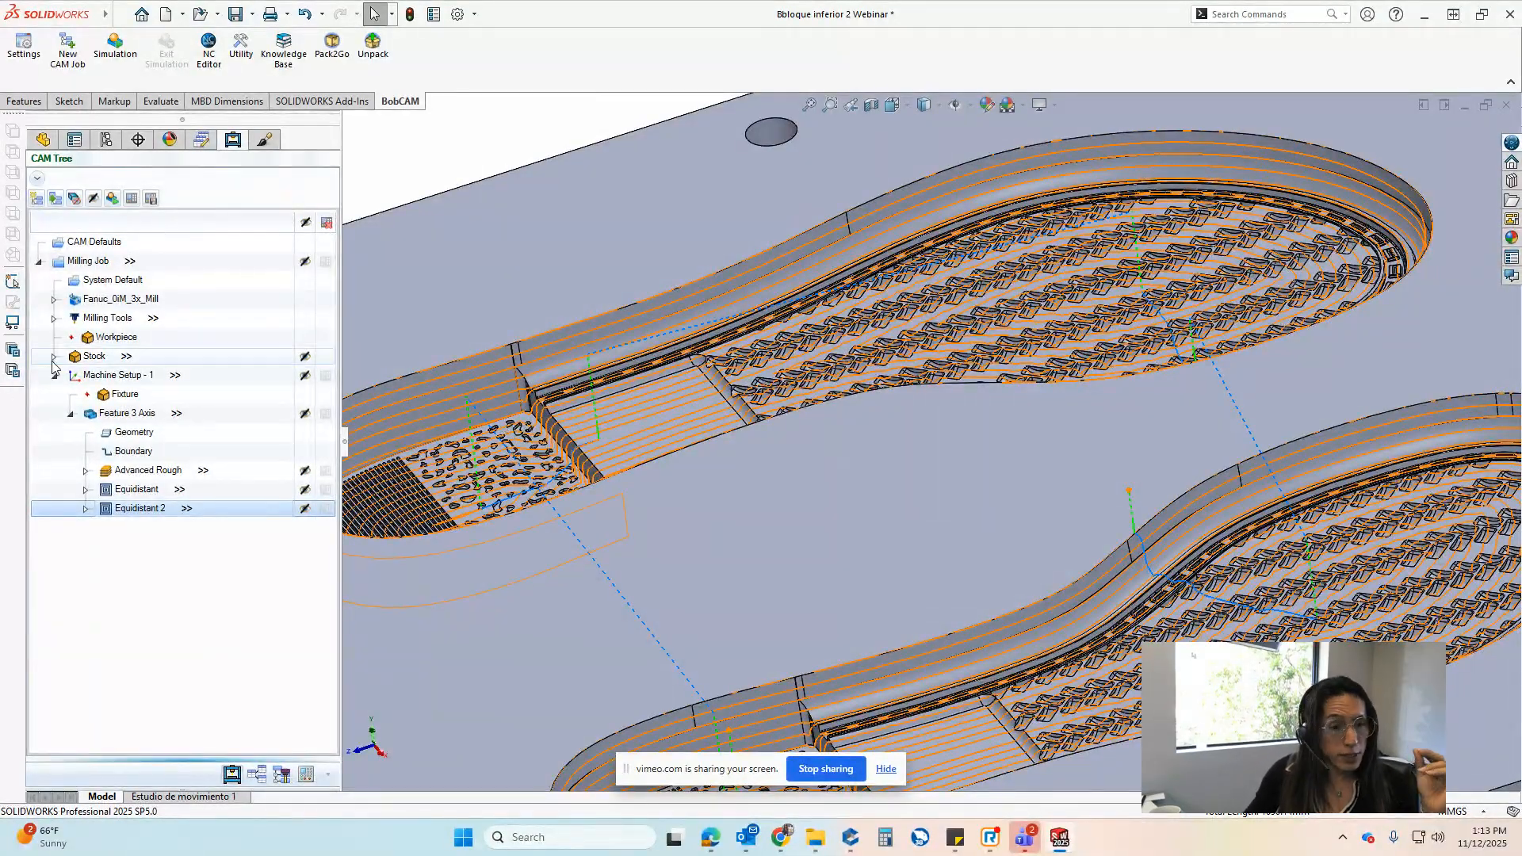
# Edit the Advanced Rough operation and change its cut pattern to Morph Spiral
pyautogui.doubleClick(149, 471)
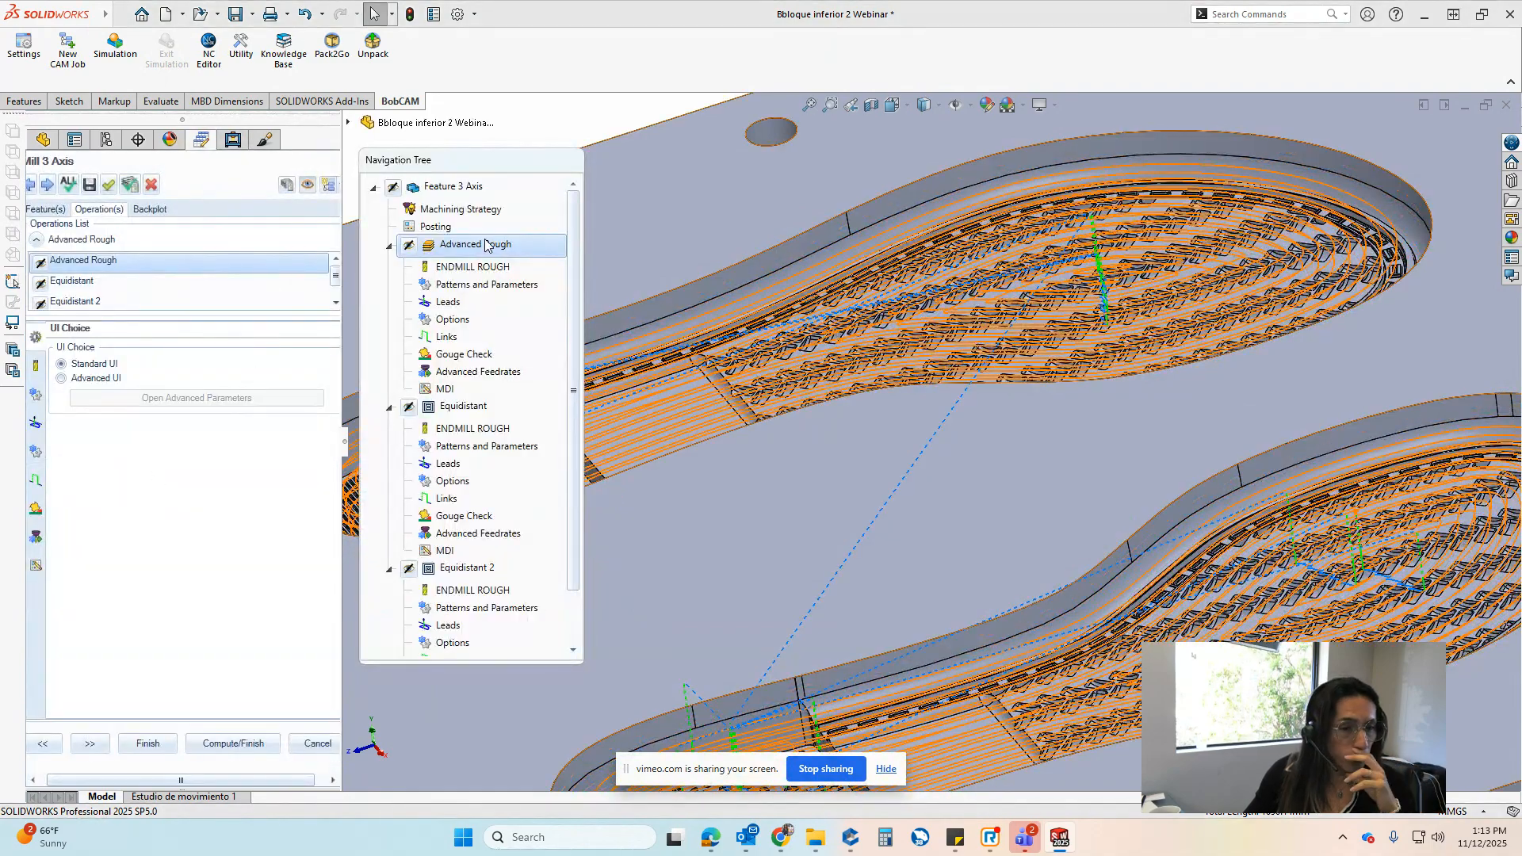
pyautogui.click(474, 268)
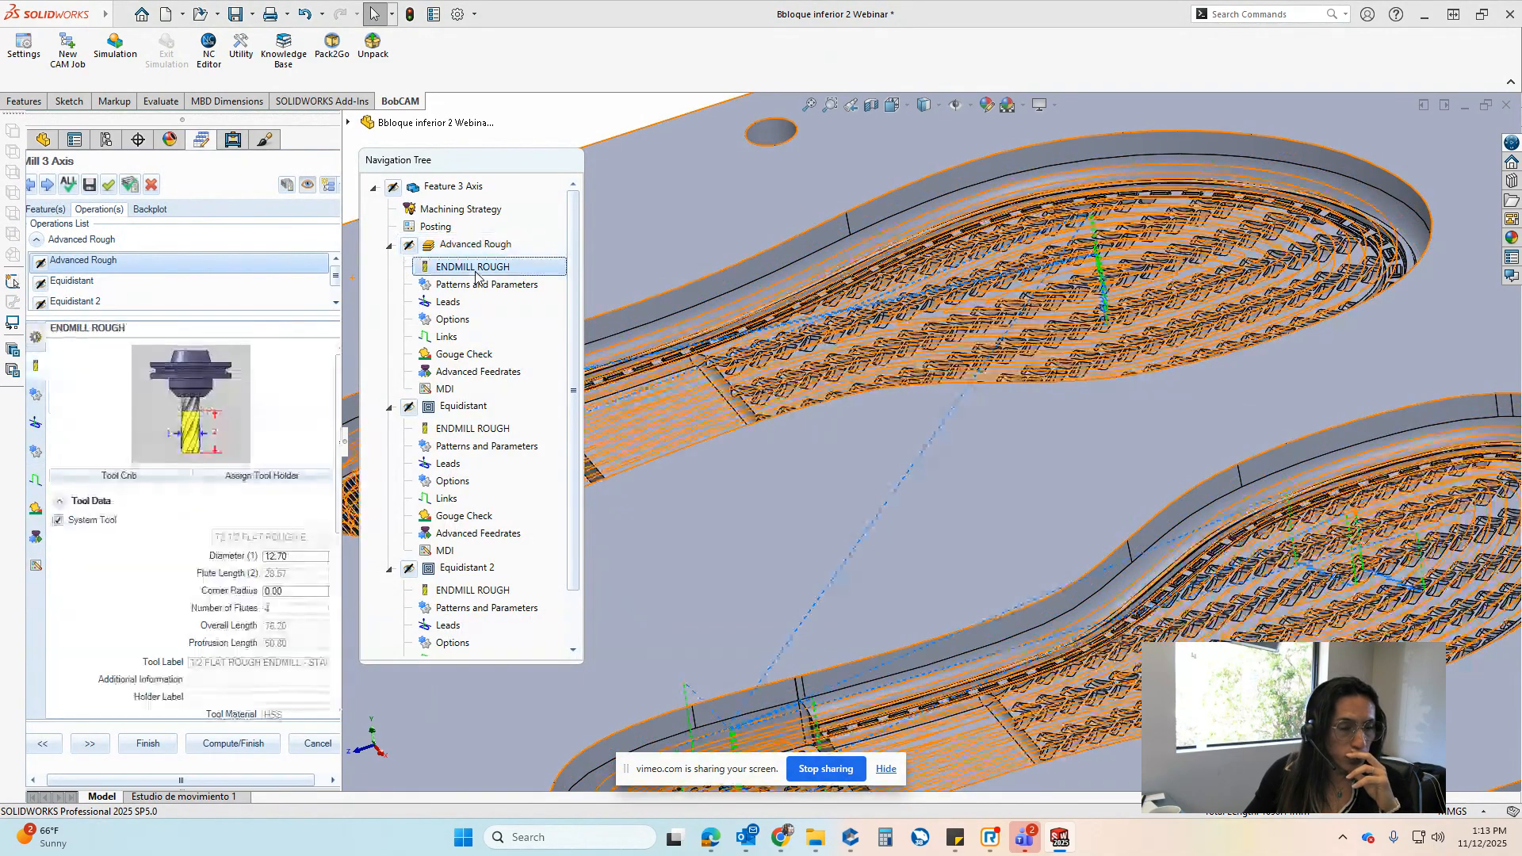
pyautogui.click(480, 292)
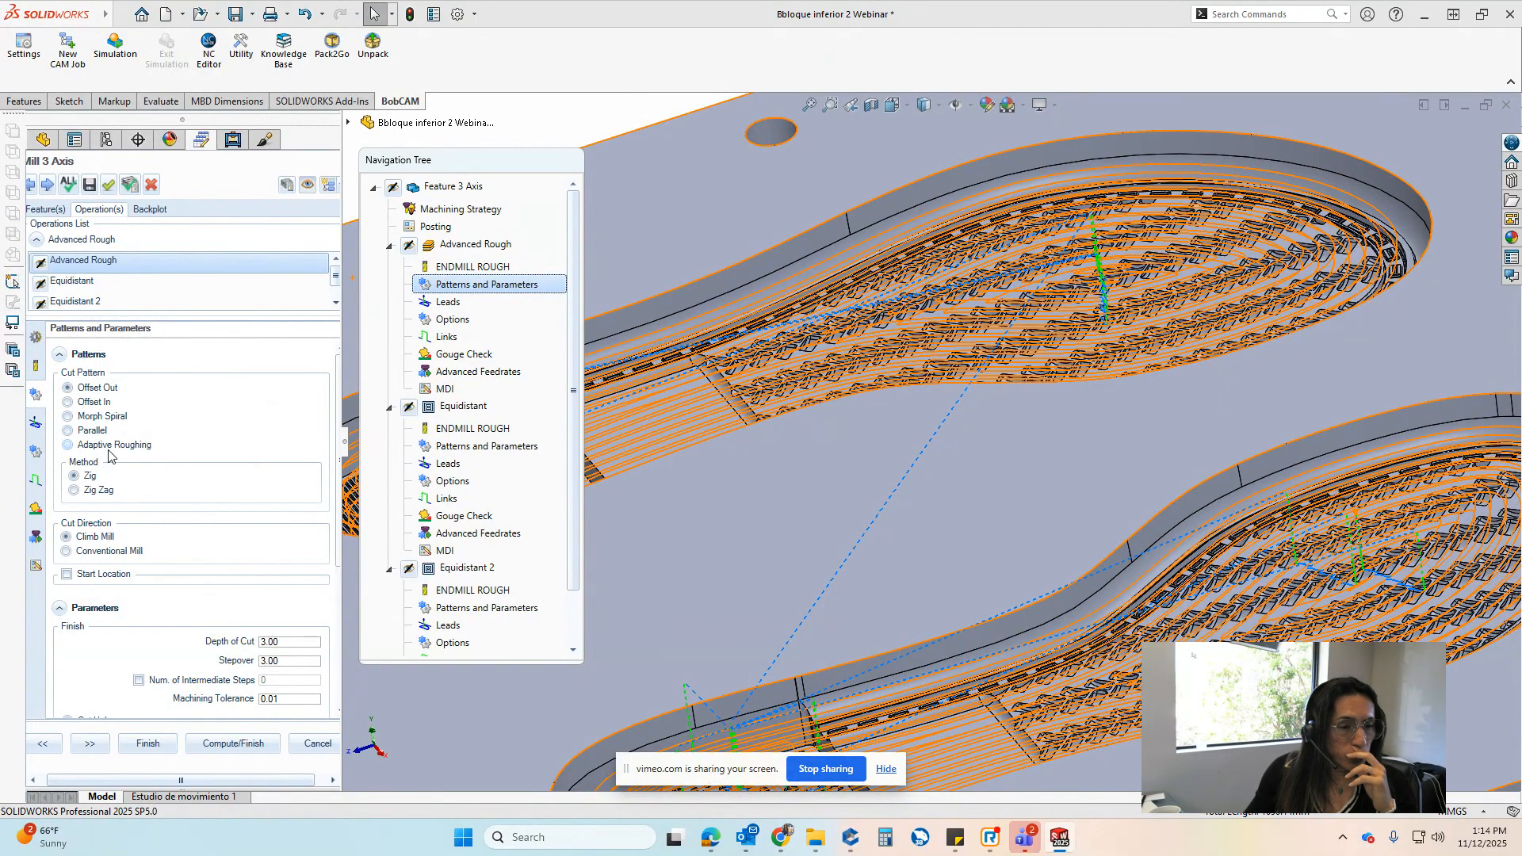
pyautogui.click(106, 418)
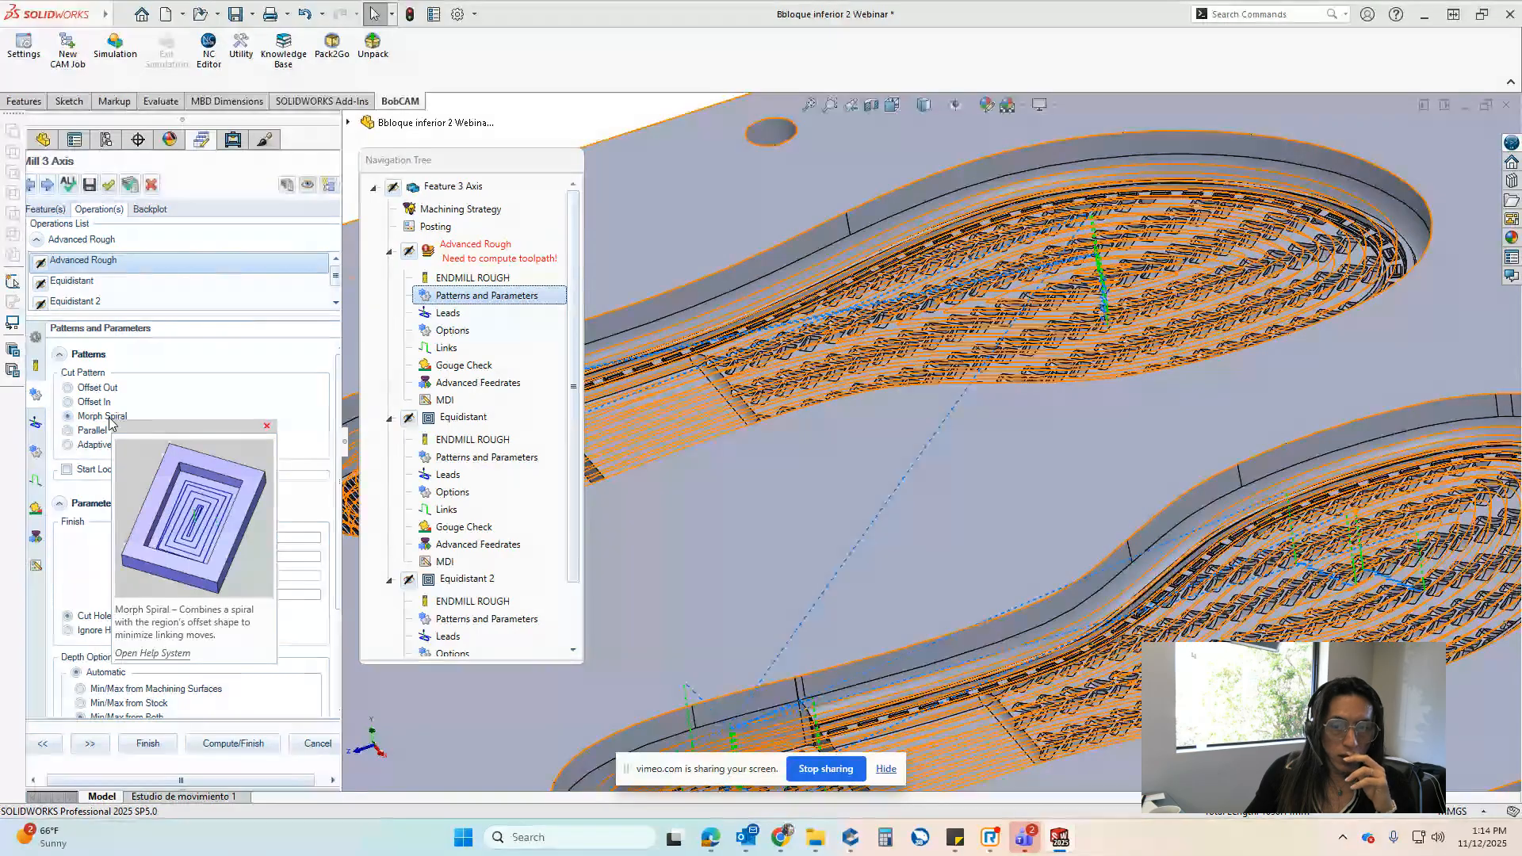
# Set the Advanced Rough entry to a spiral ramp with a ramp length of 3 mm, and recompute the toolpath
pyautogui.click(455, 315)
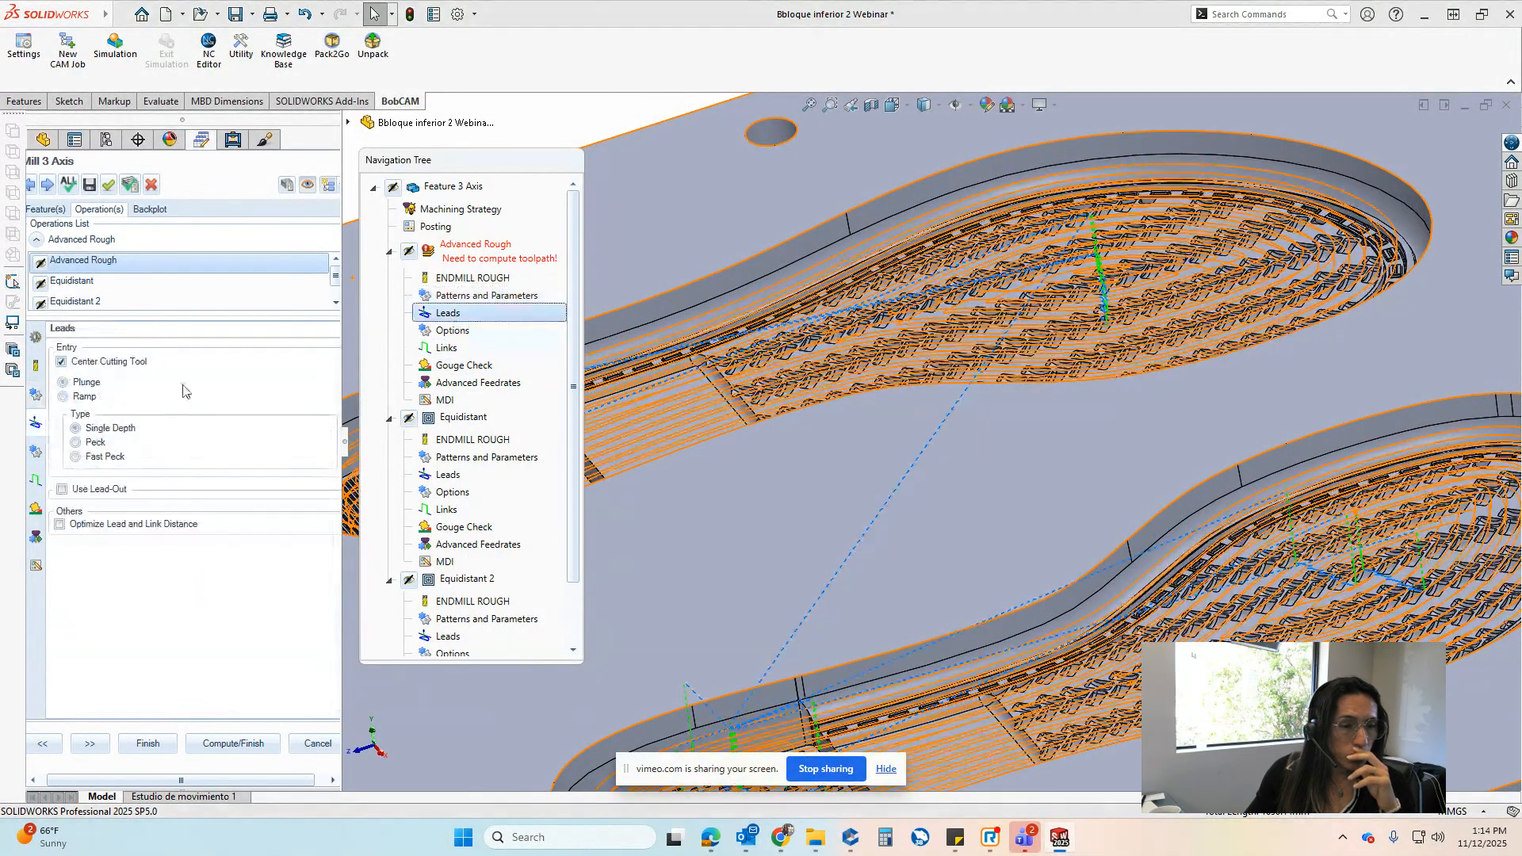
pyautogui.click(84, 398)
pyautogui.click(95, 445)
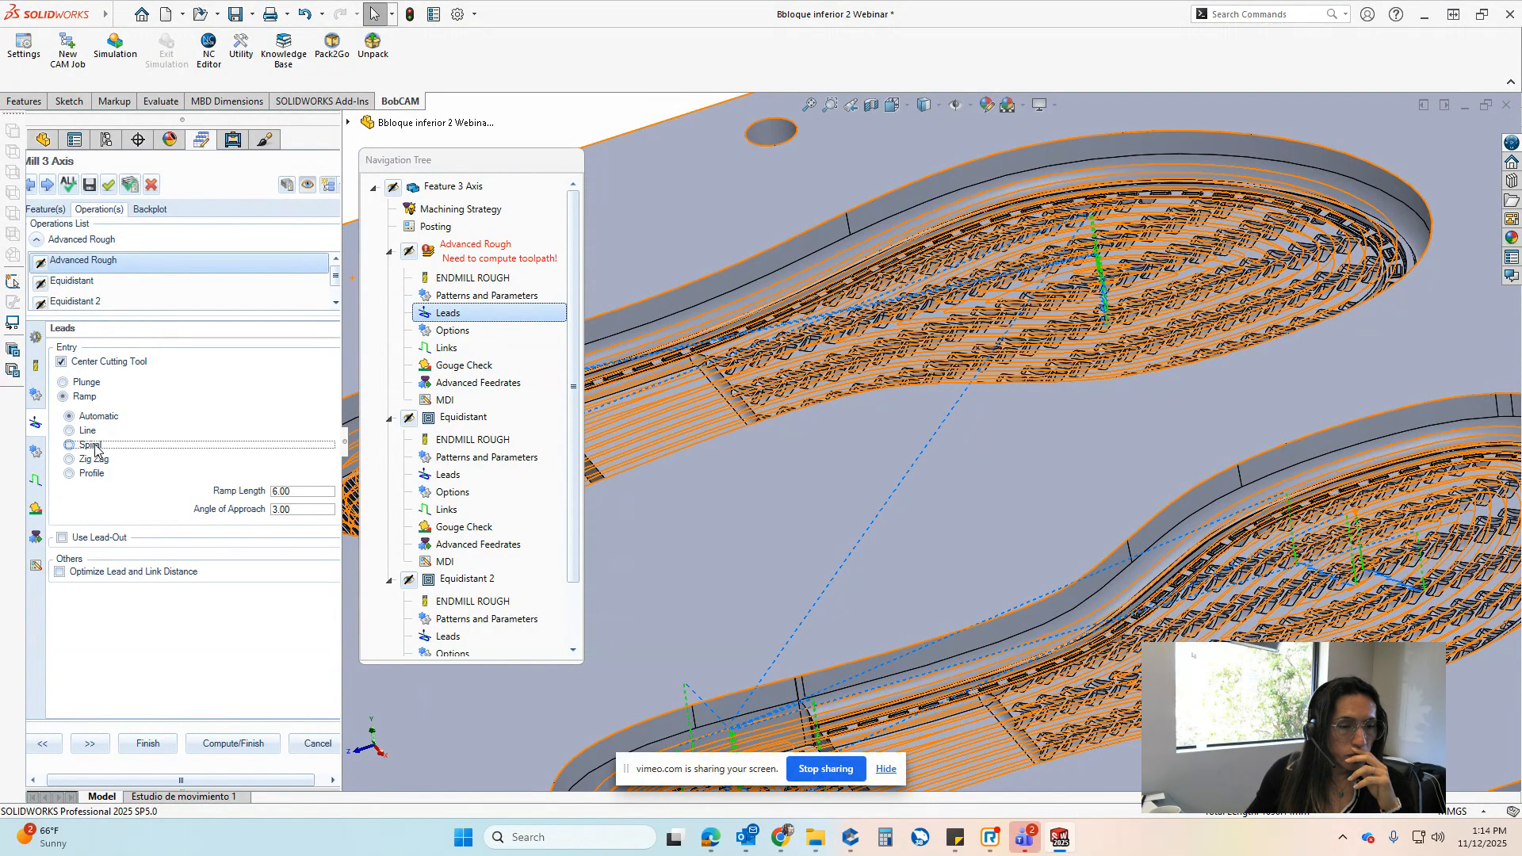
pyautogui.doubleClick(305, 493)
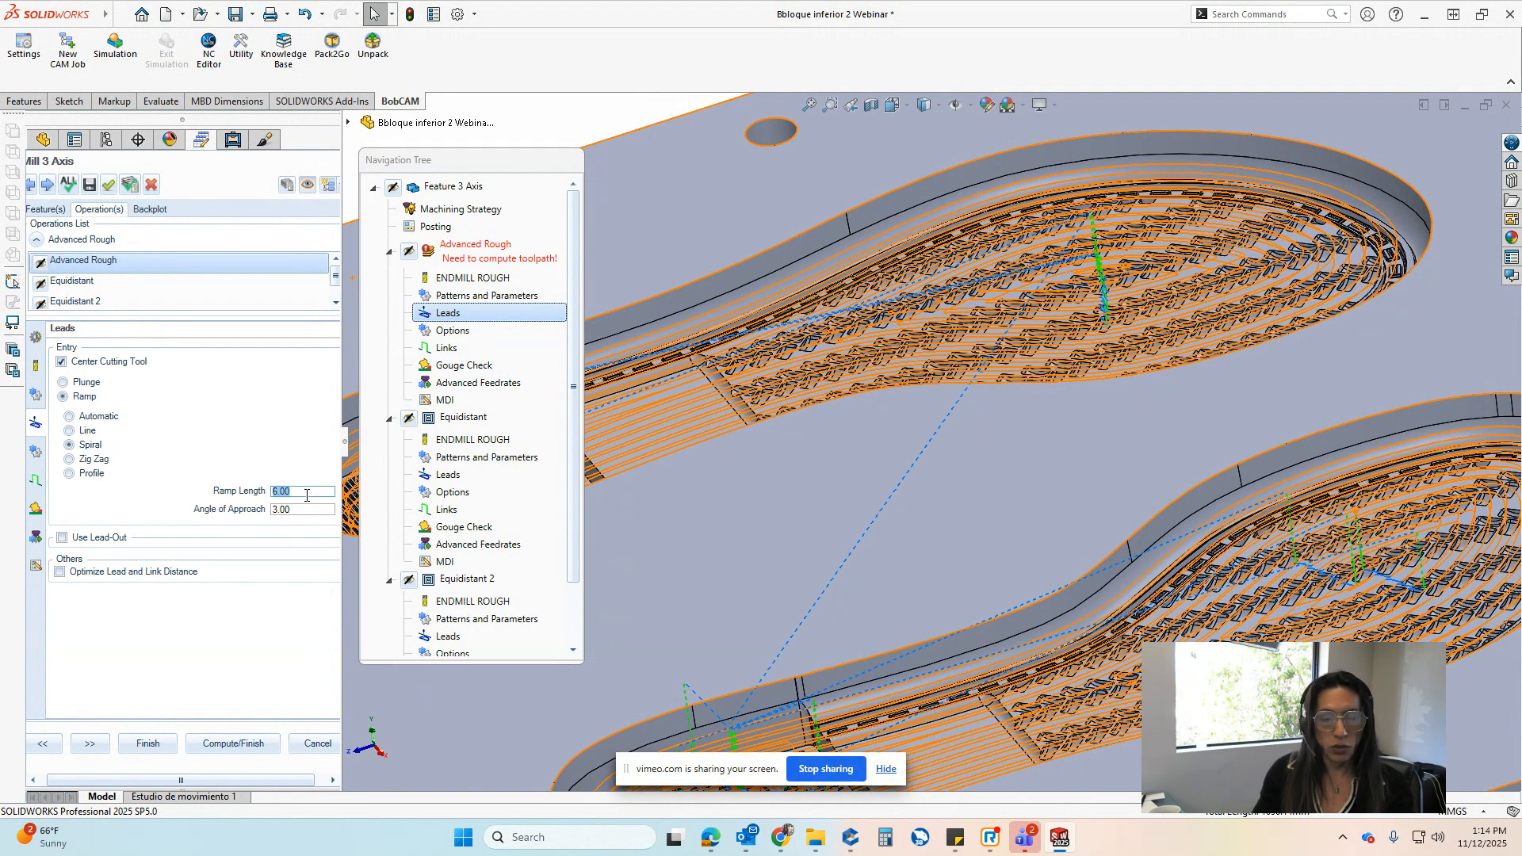
pyautogui.write('3')
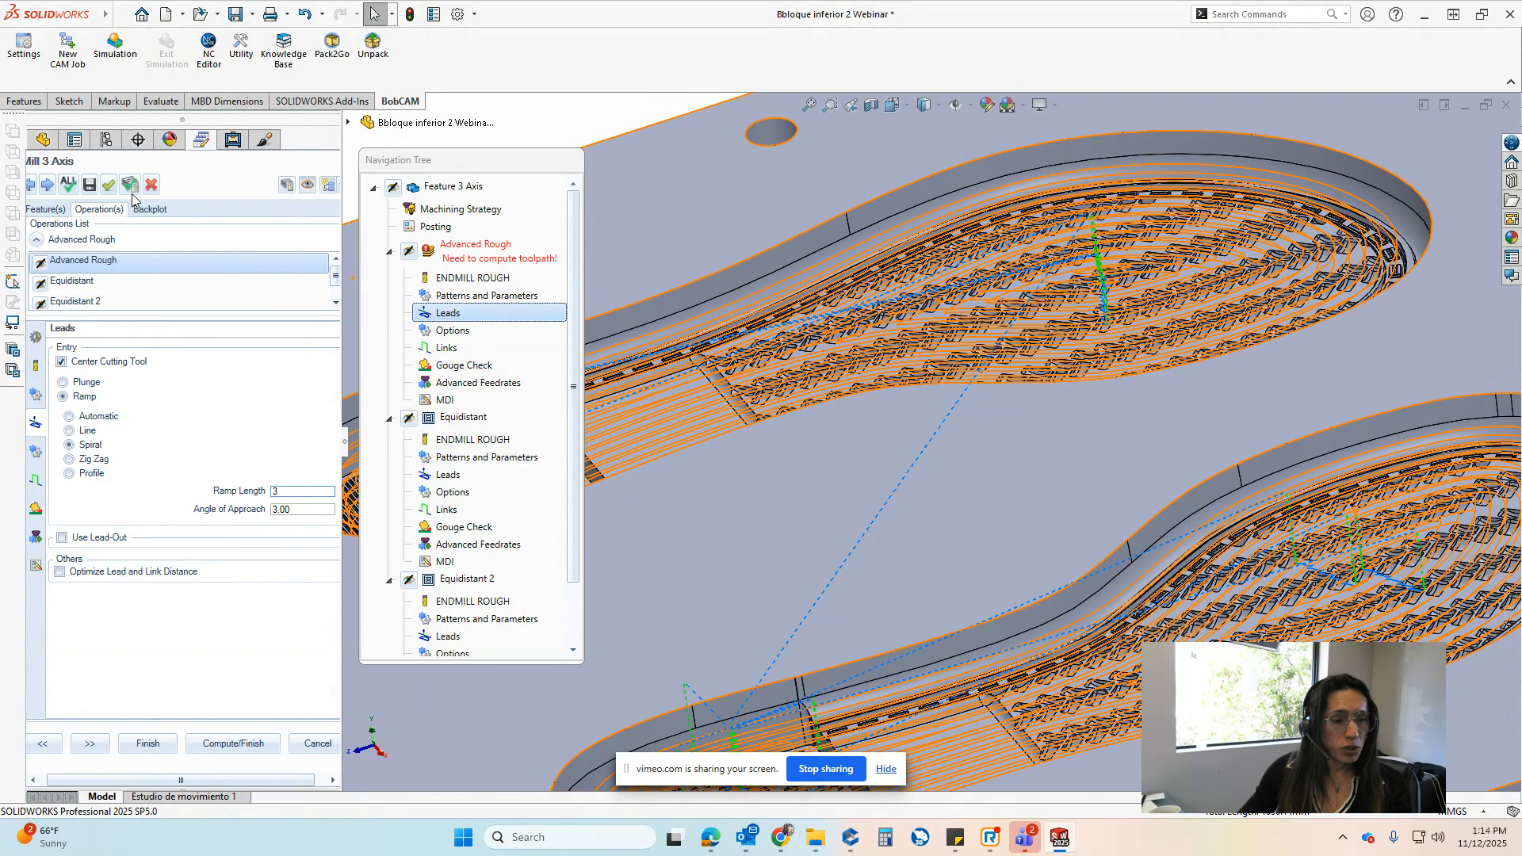
pyautogui.click(287, 187)
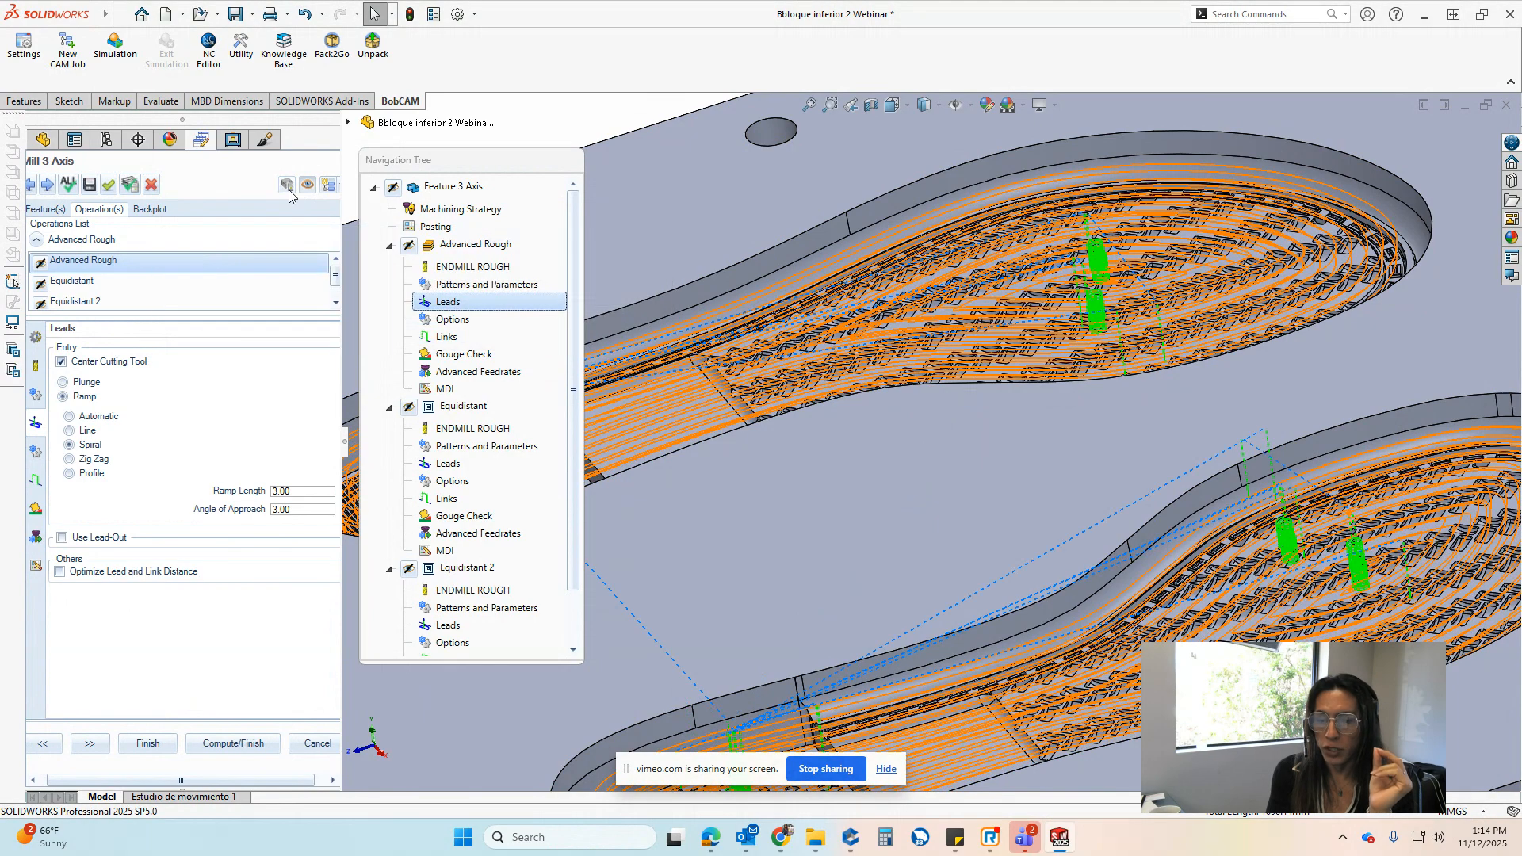
pyautogui.click(288, 190)
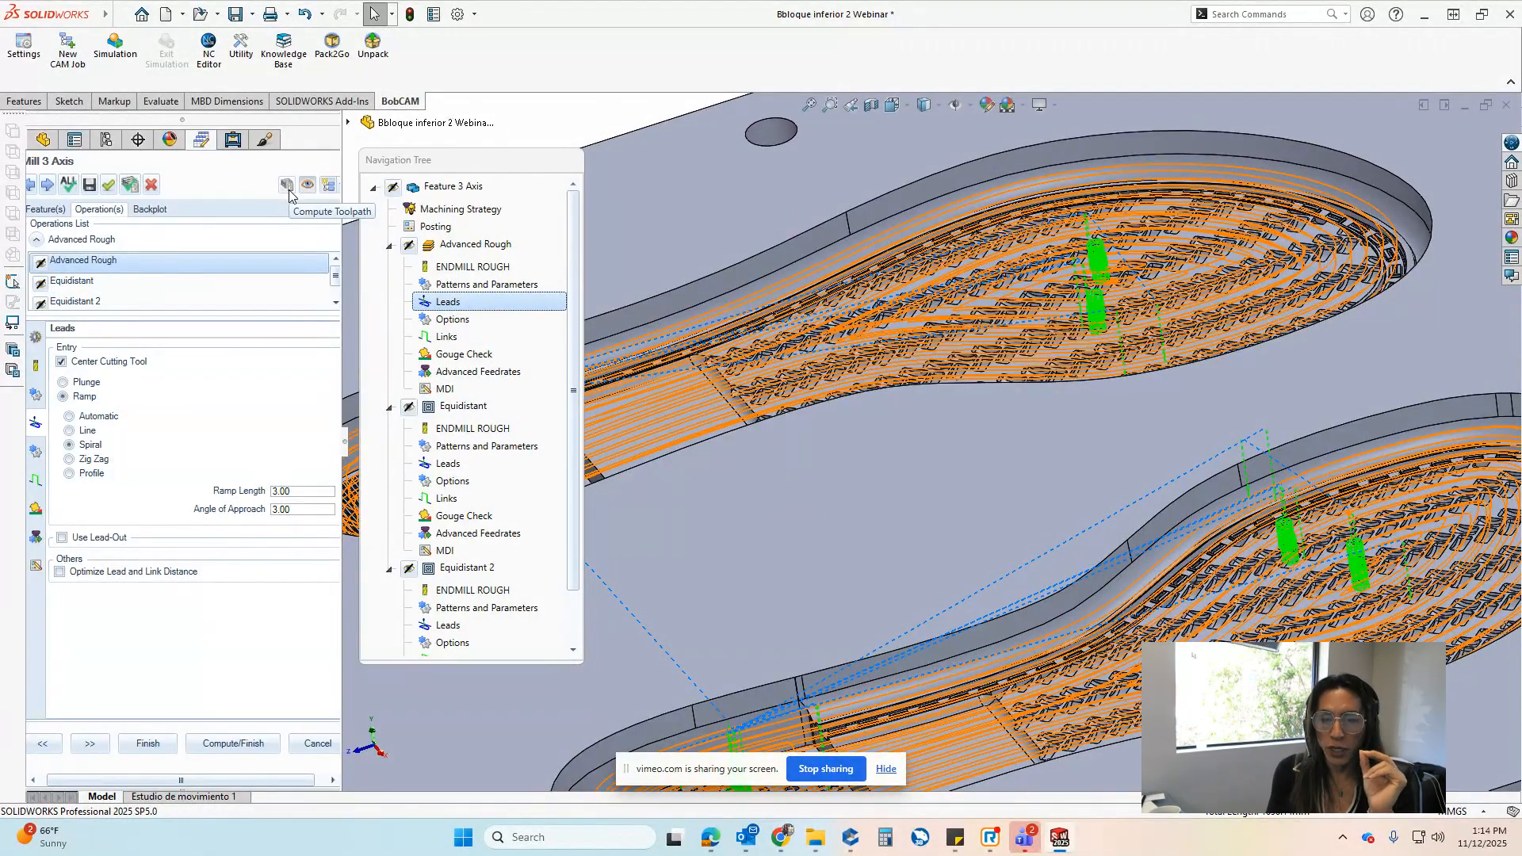
# Play the Advanced Rough backplot at a higher speed to check the spiral entry moves, and return to the operation parameters
pyautogui.moveTo(712, 179); pyautogui.dragTo(375, 457, button='middle')
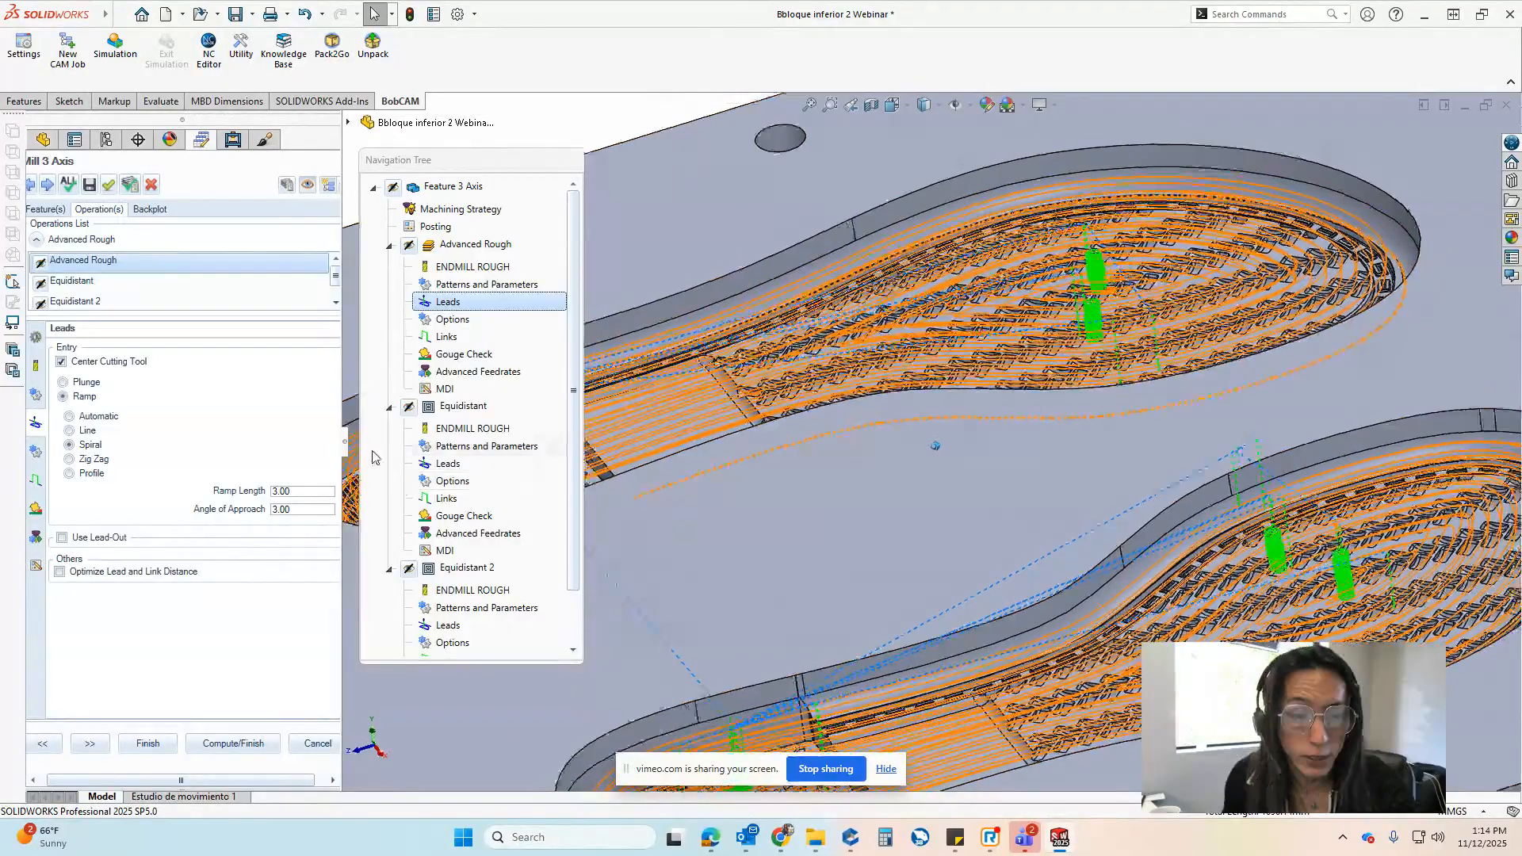
pyautogui.click(150, 209)
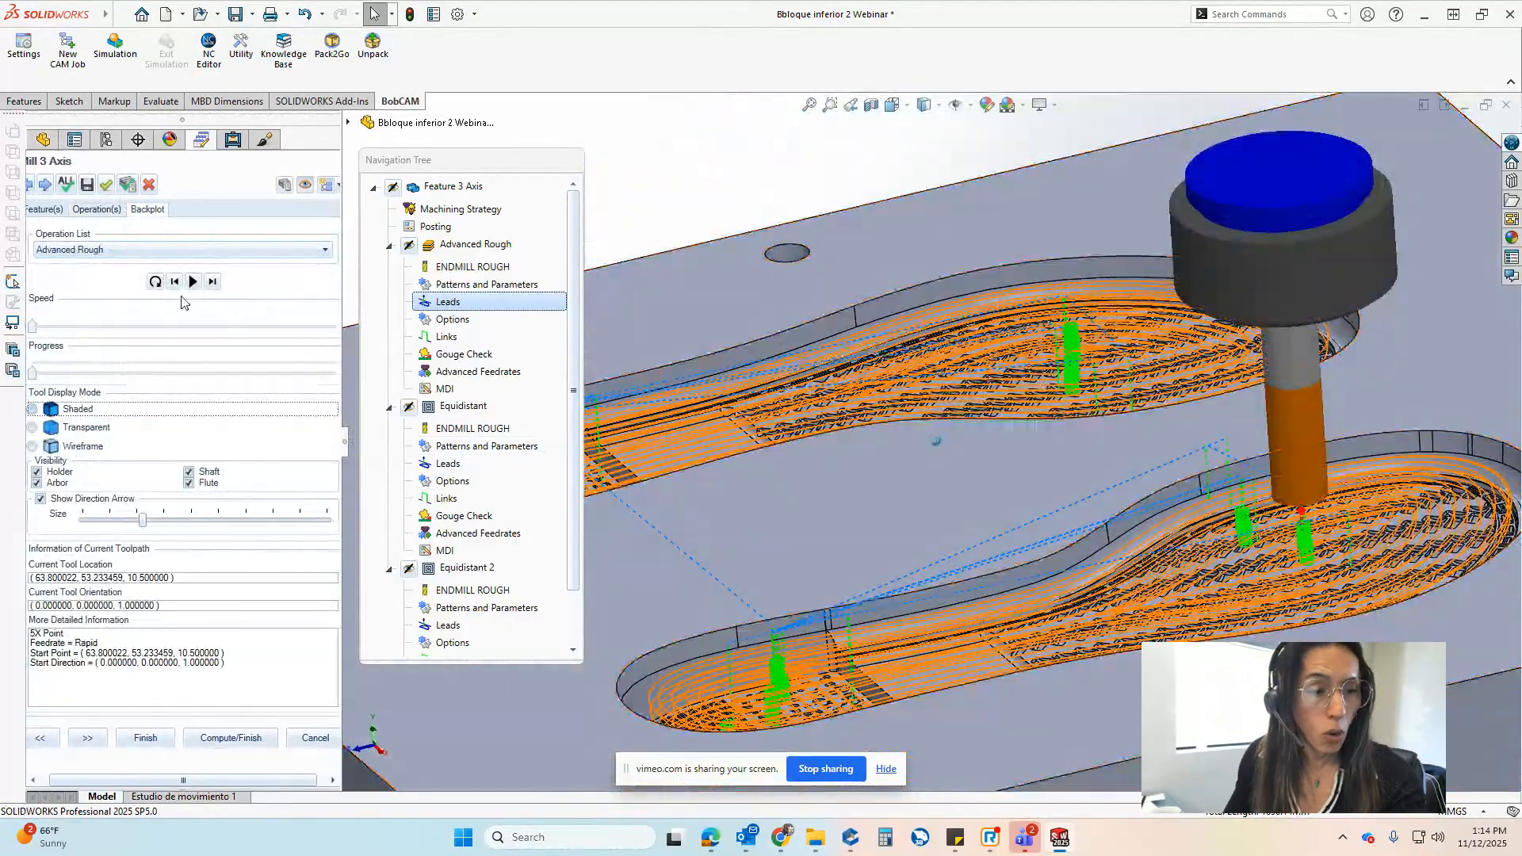
pyautogui.click(193, 282)
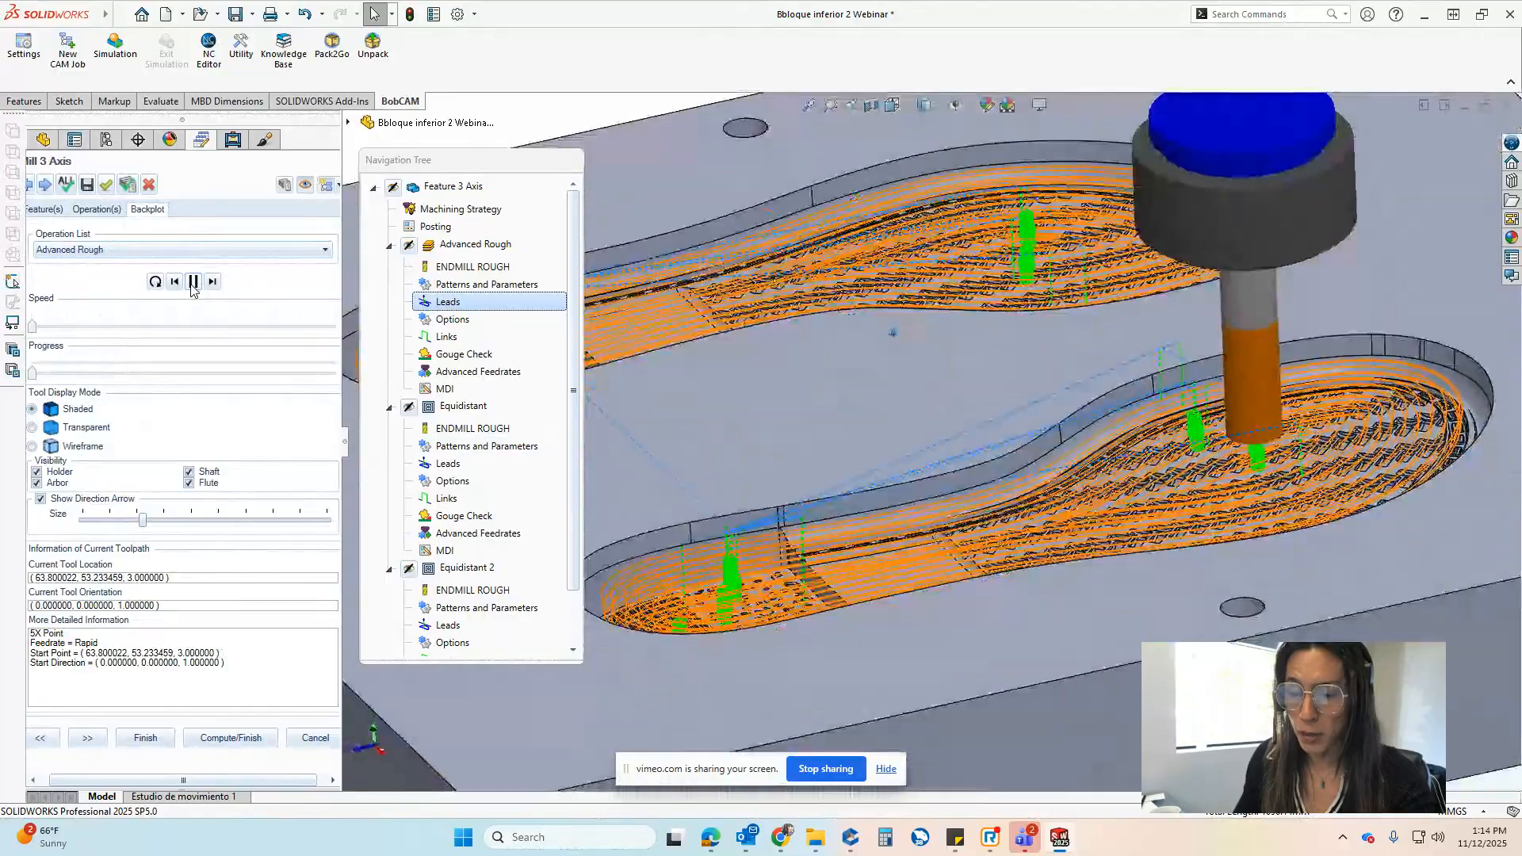
pyautogui.click(205, 330)
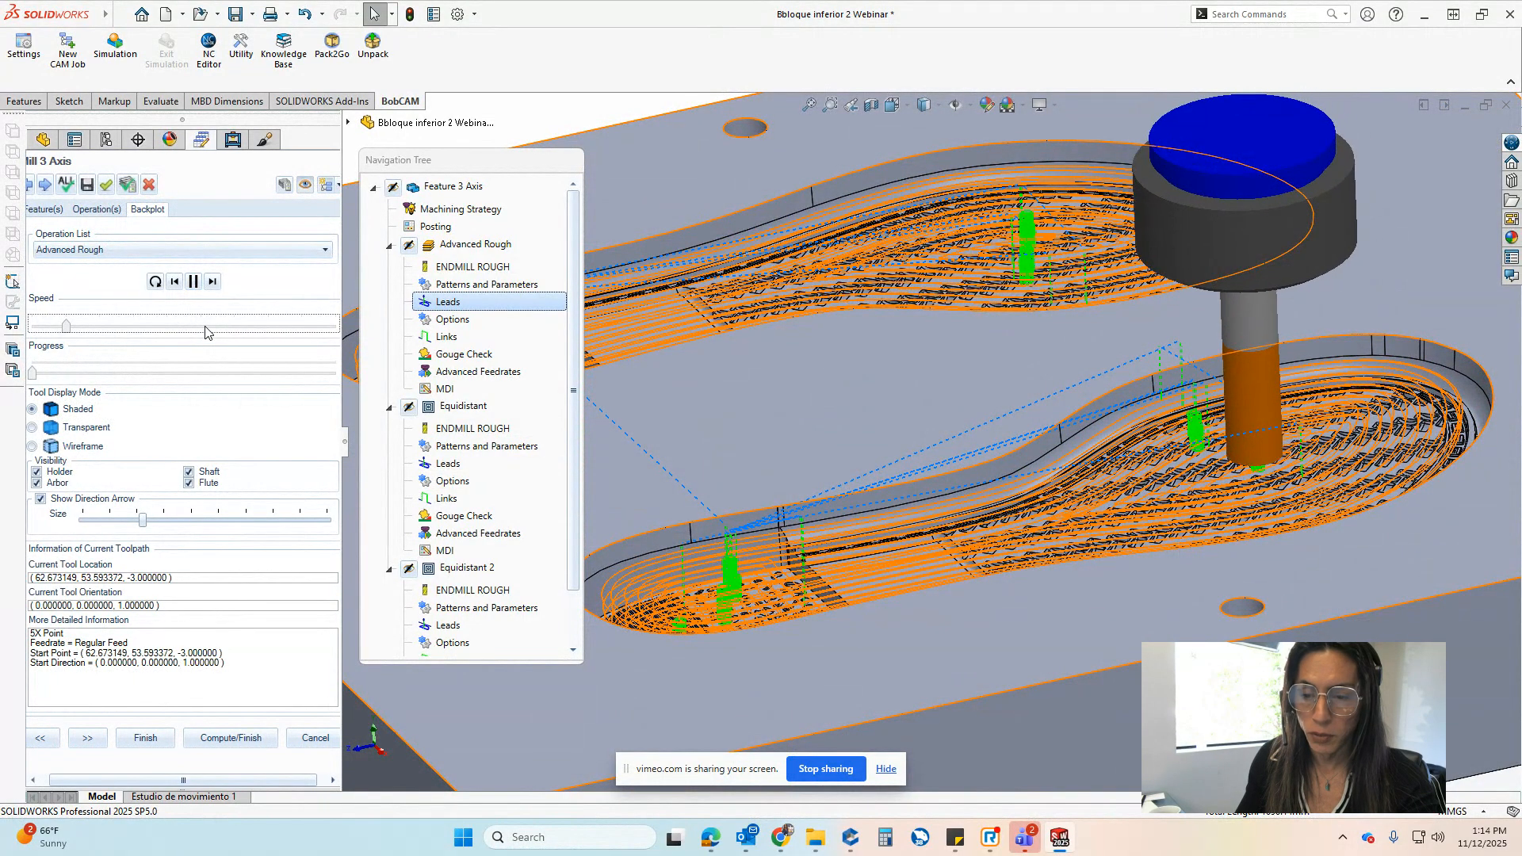
pyautogui.click(193, 282)
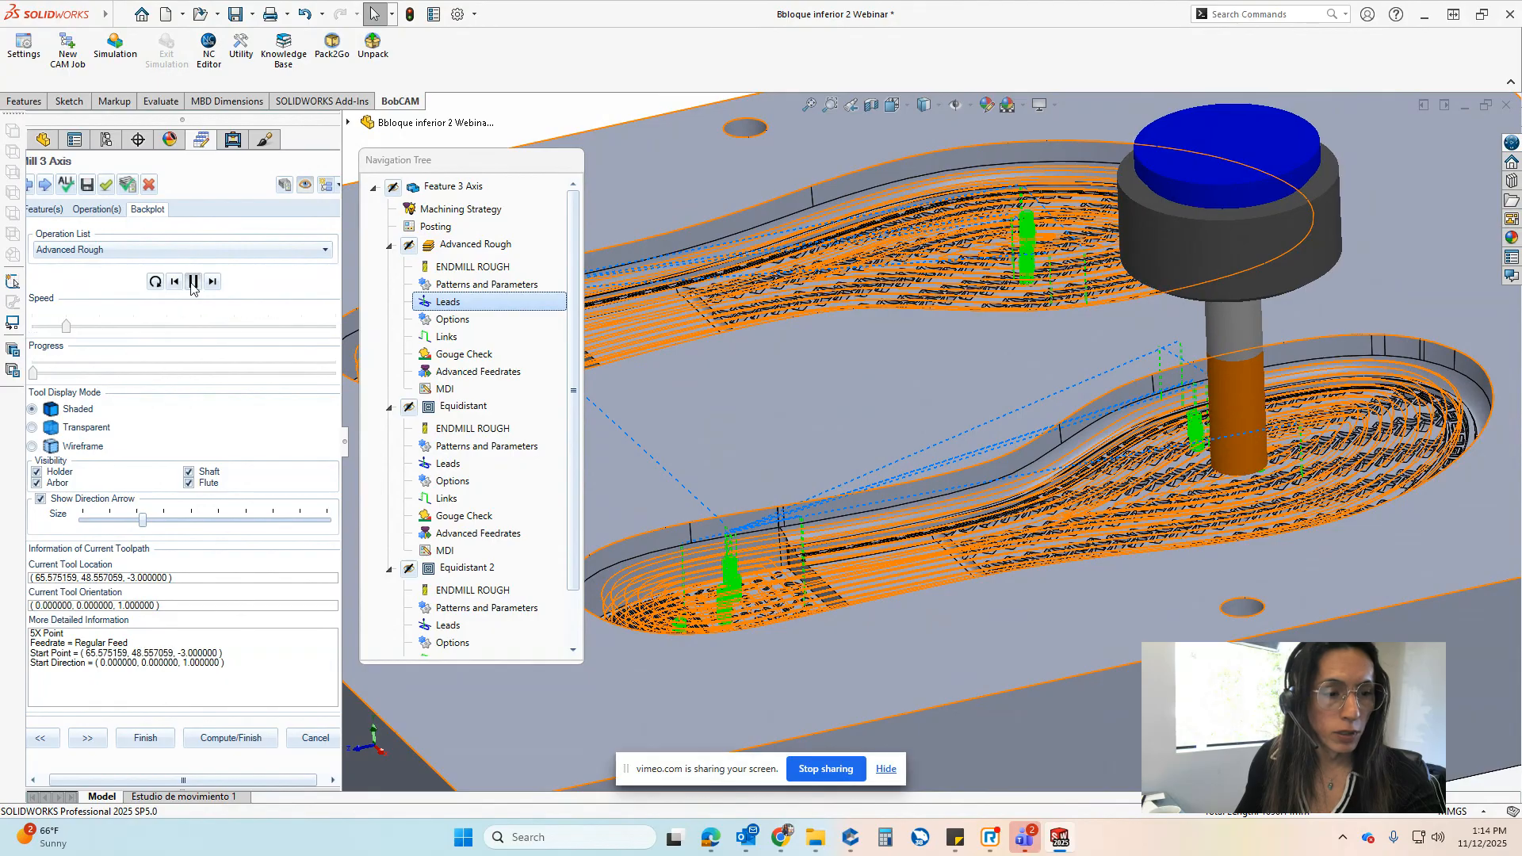
pyautogui.click(97, 210)
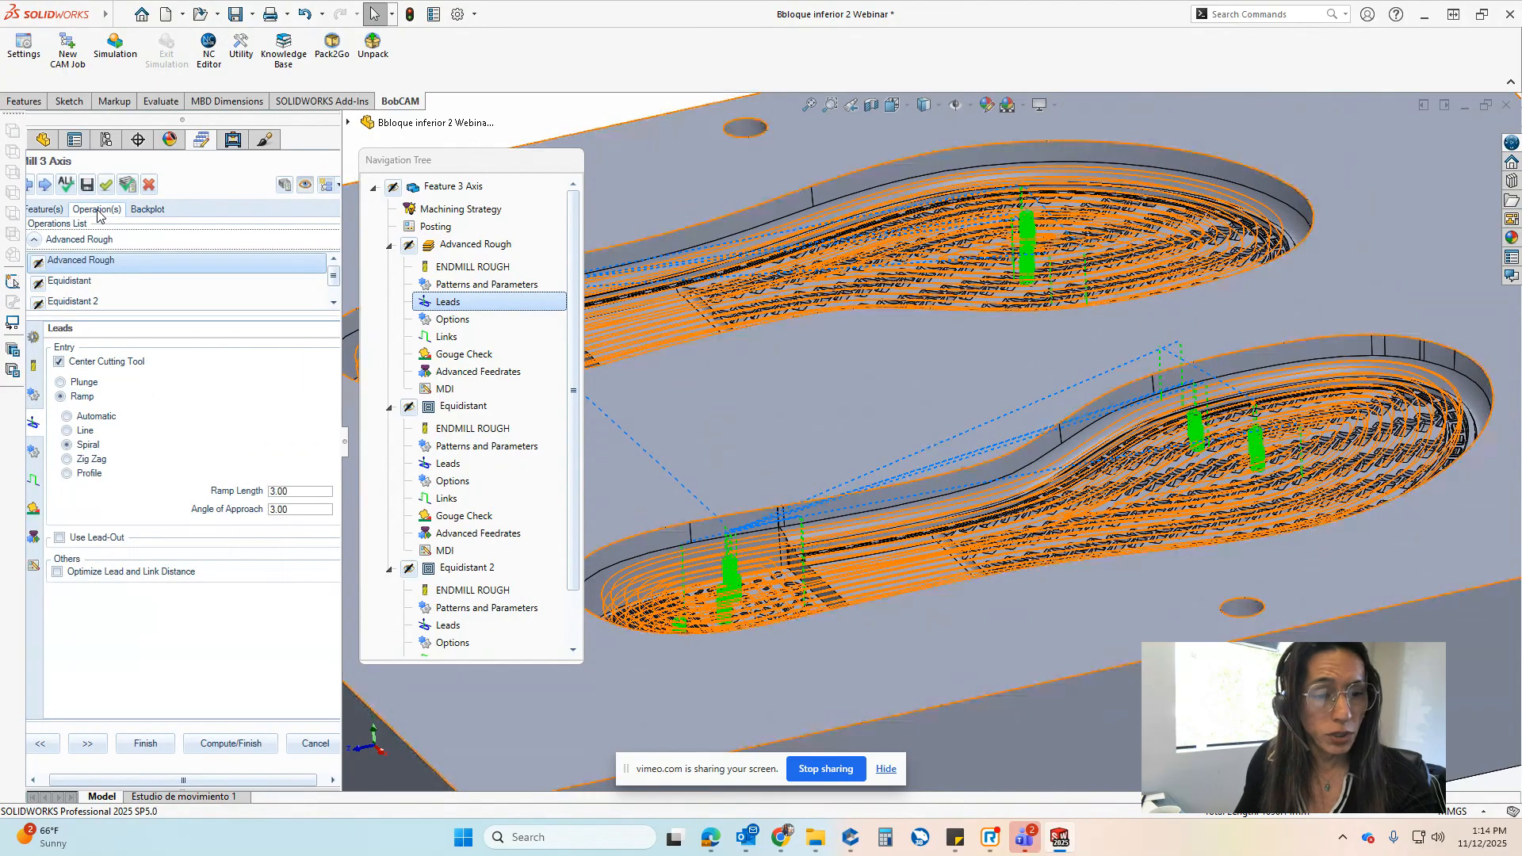
# Review the Equidistant operation's tool and set the operation's stepover to 0.5 mm
pyautogui.click(461, 268)
pyautogui.click(445, 412)
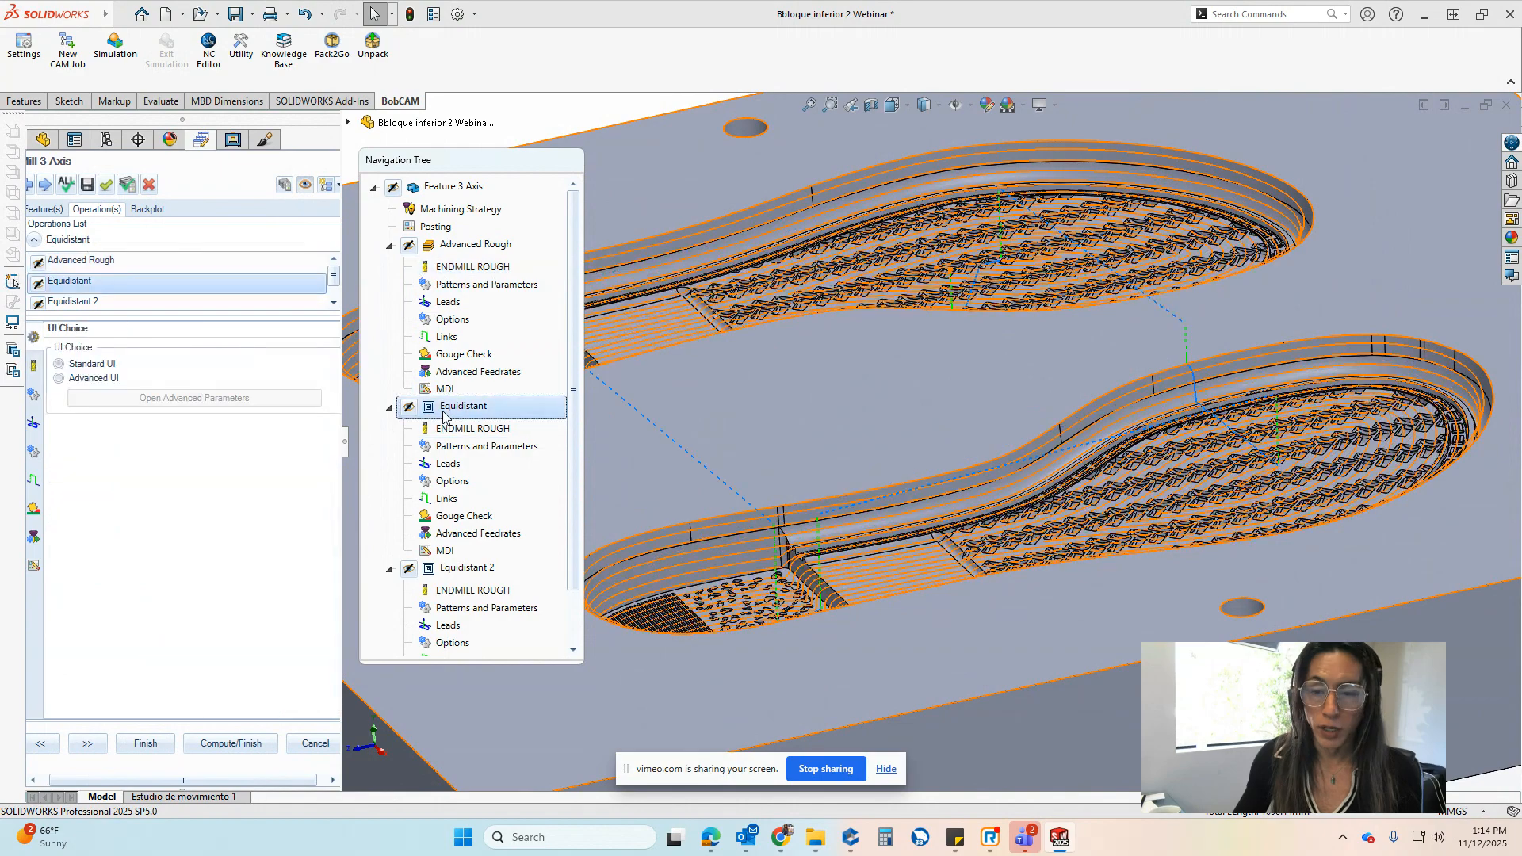
pyautogui.click(452, 429)
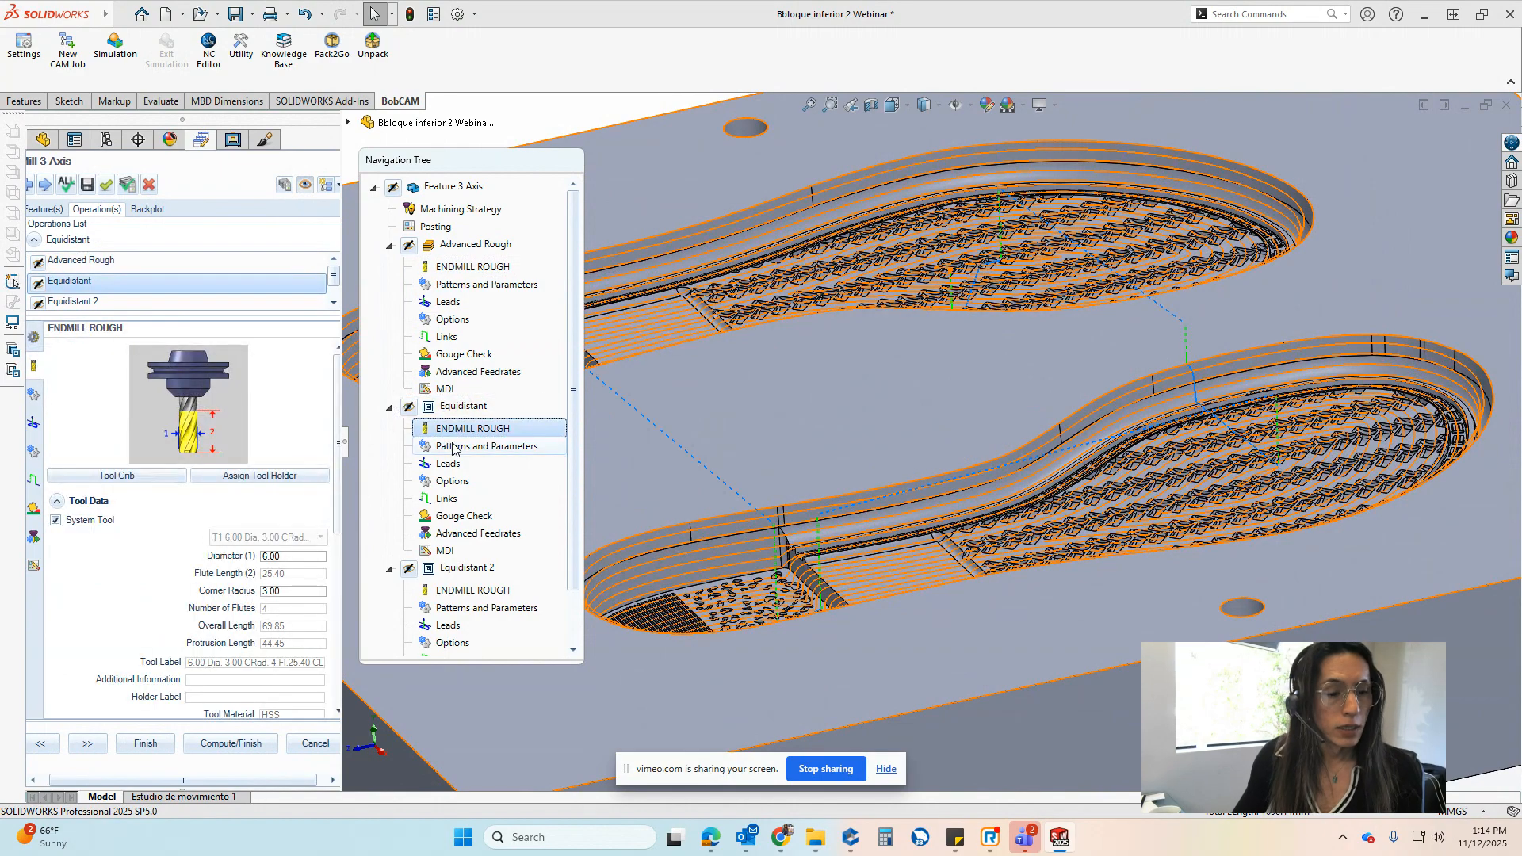
pyautogui.click(454, 447)
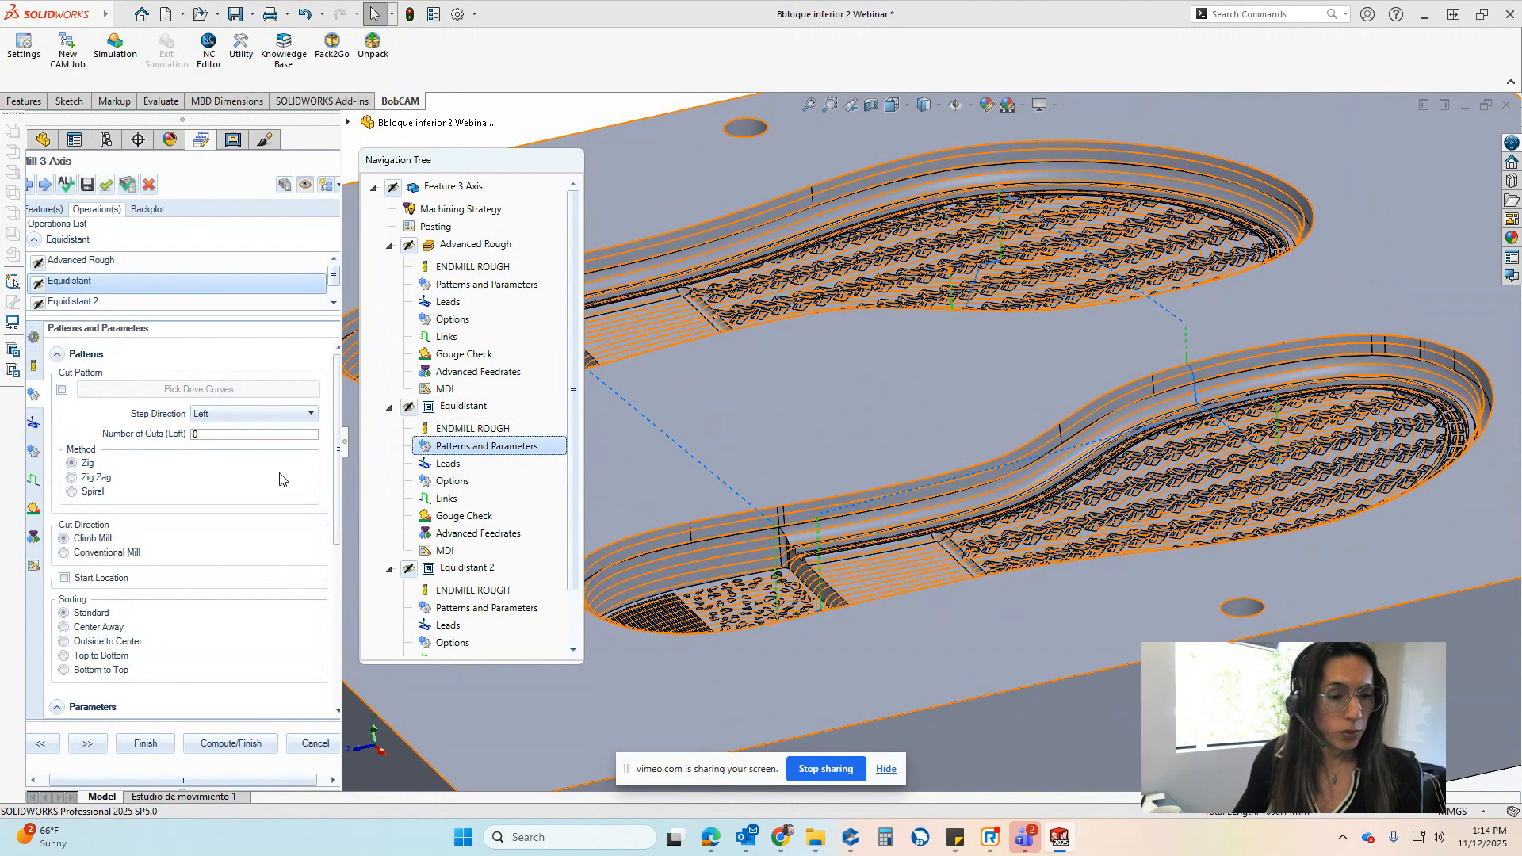
pyautogui.scroll(-2, 233, 488)
pyautogui.moveTo(286, 603); pyautogui.dragTo(242, 601)
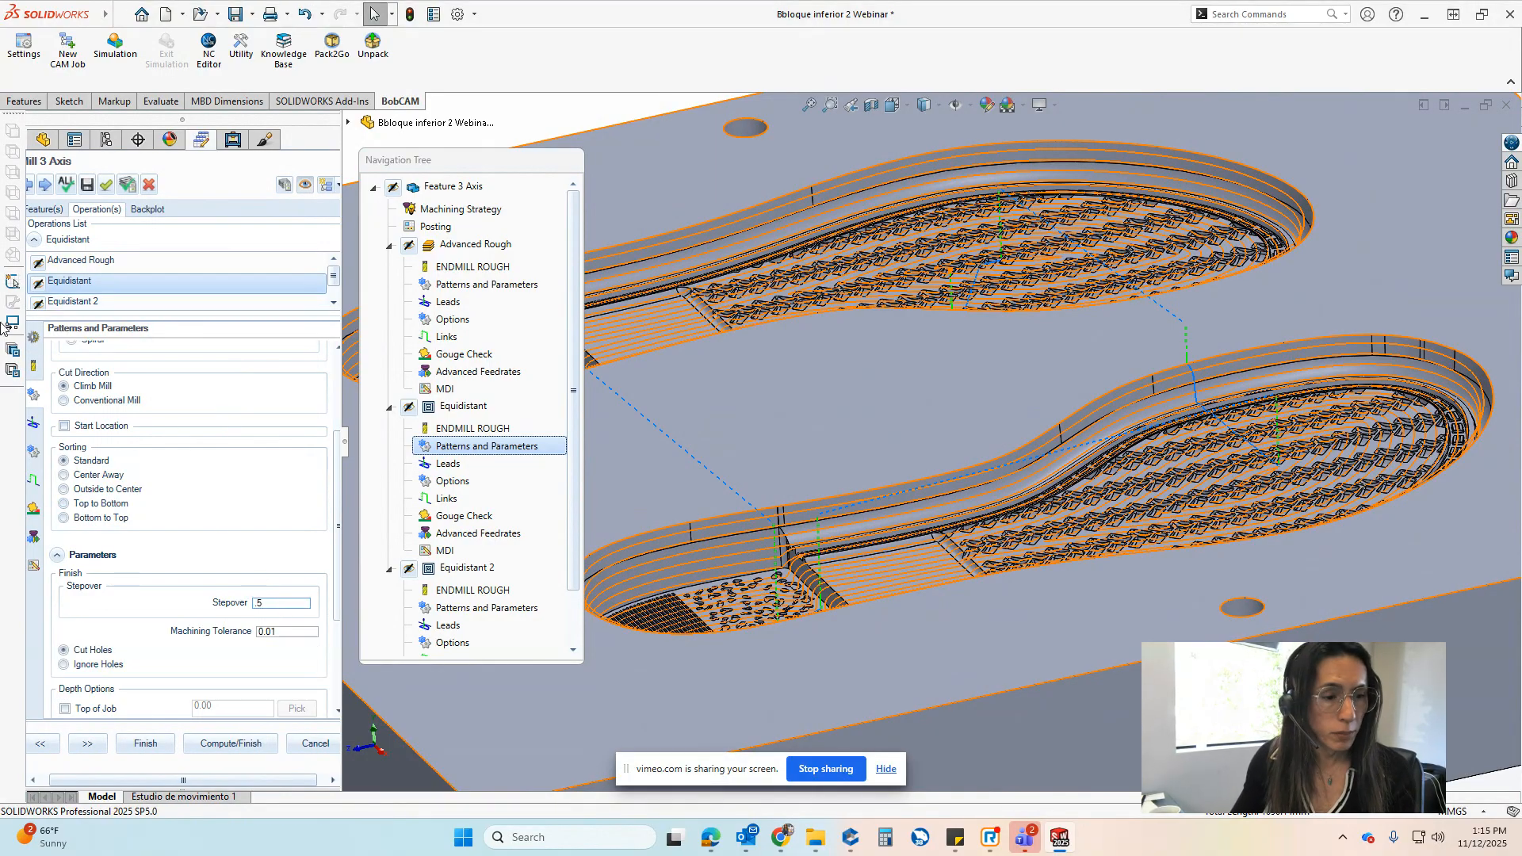
# Recompute the Equidistant toolpath and inspect its finishing passes over the sole's tread pattern
pyautogui.click(285, 185)
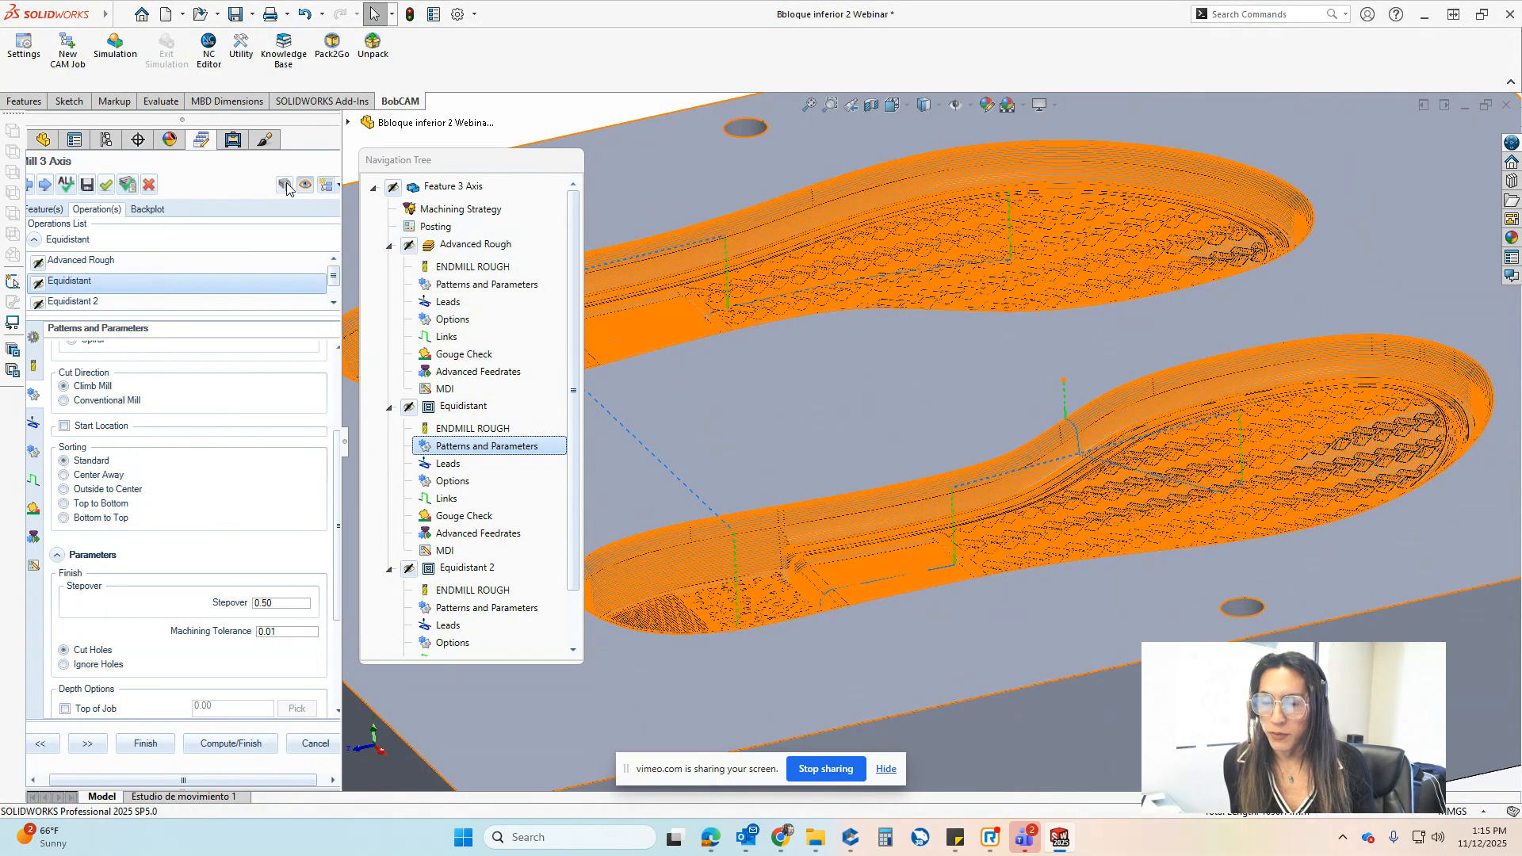
pyautogui.scroll(-4, 1142, 476)
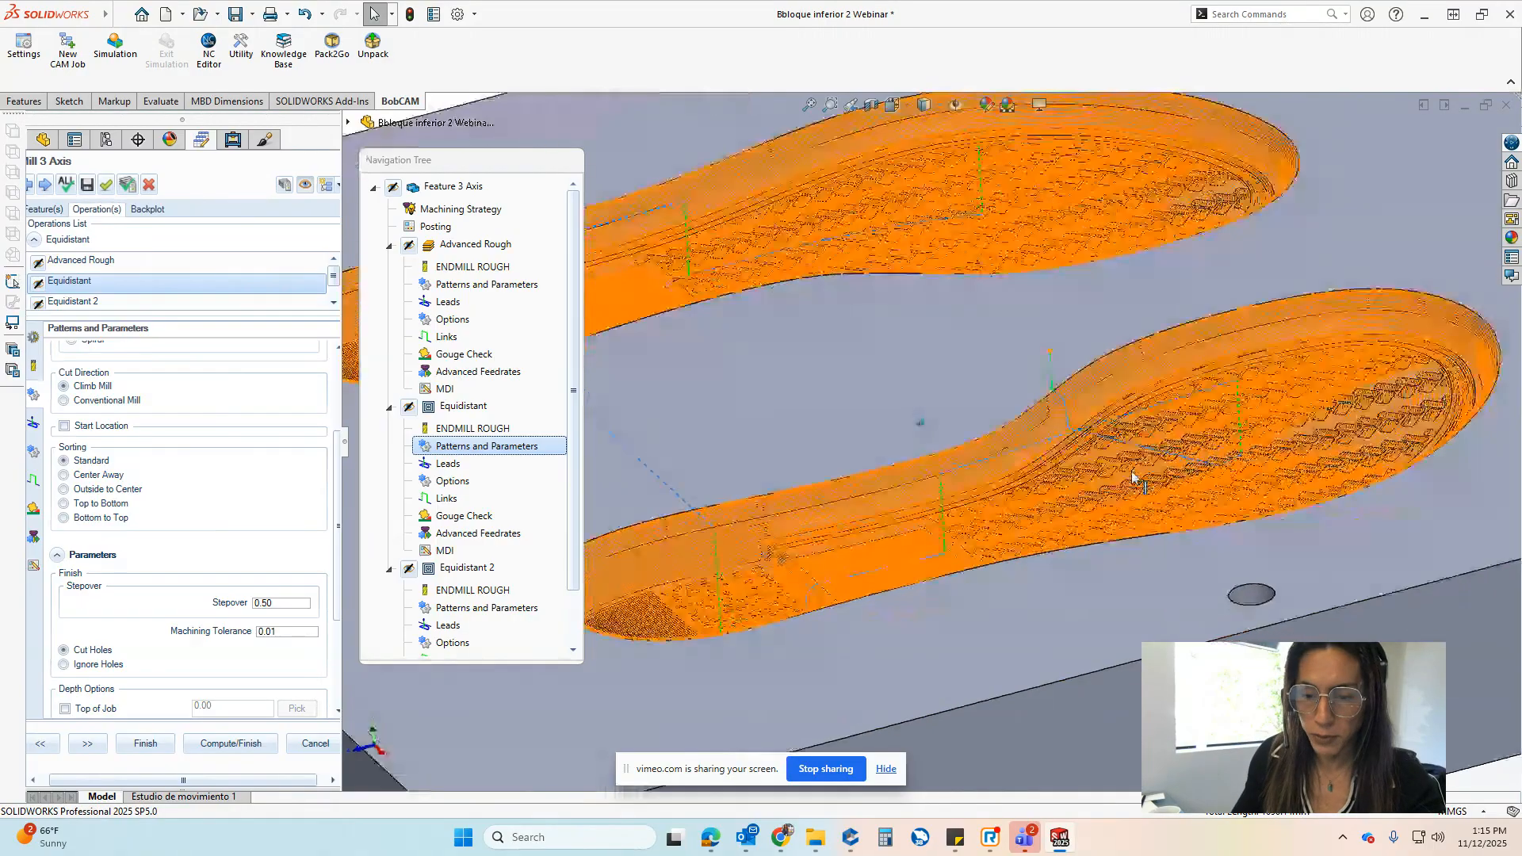
pyautogui.scroll(-5, 1135, 466)
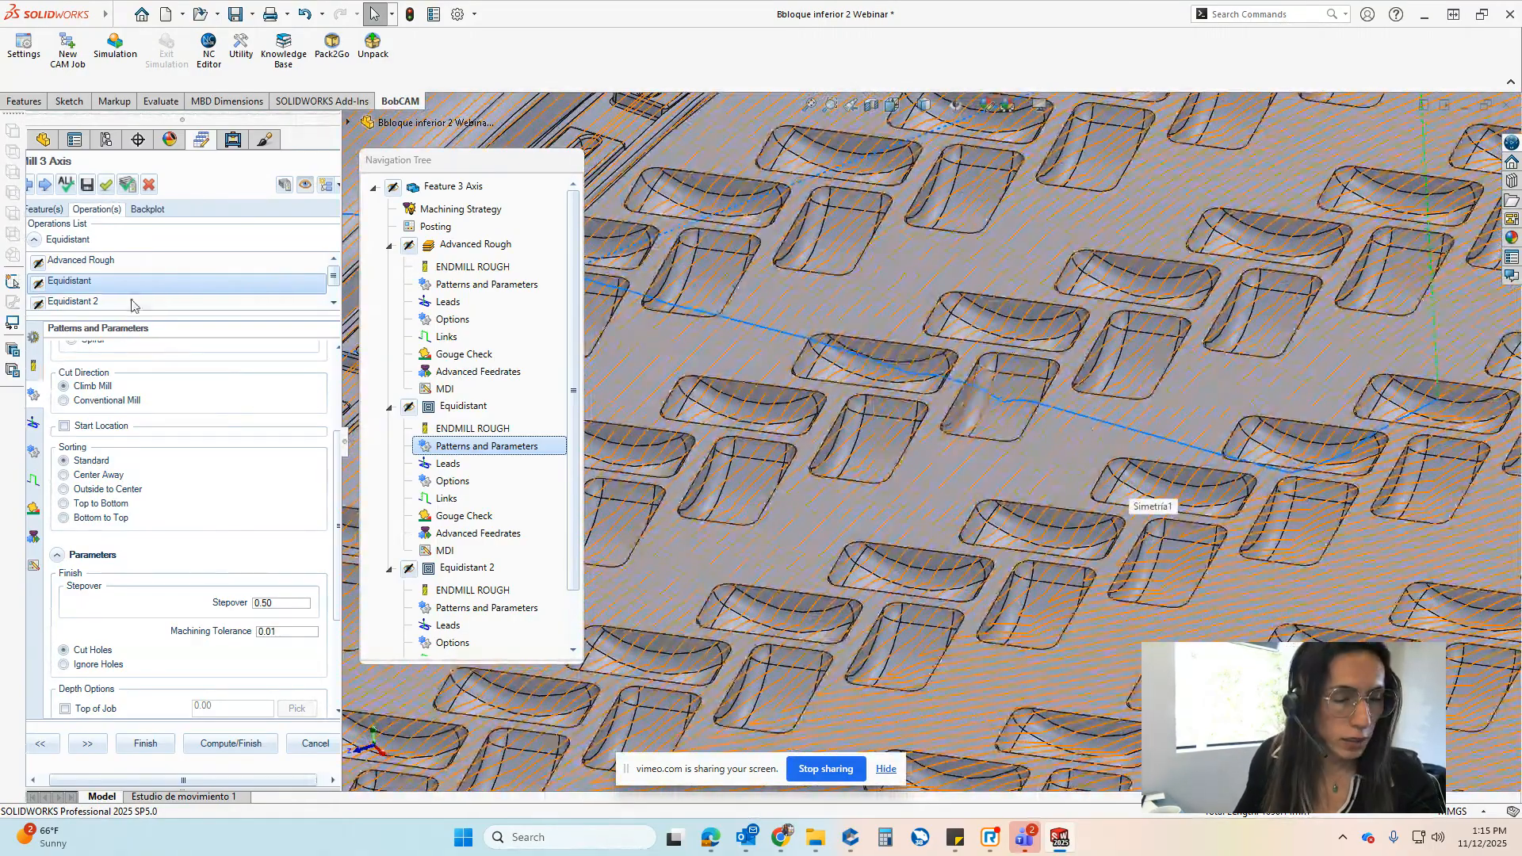
# Set the Equidistant operation's links to S-Link, recompute its toolpath, and inspect the connecting moves across the tread pattern
pyautogui.click(446, 498)
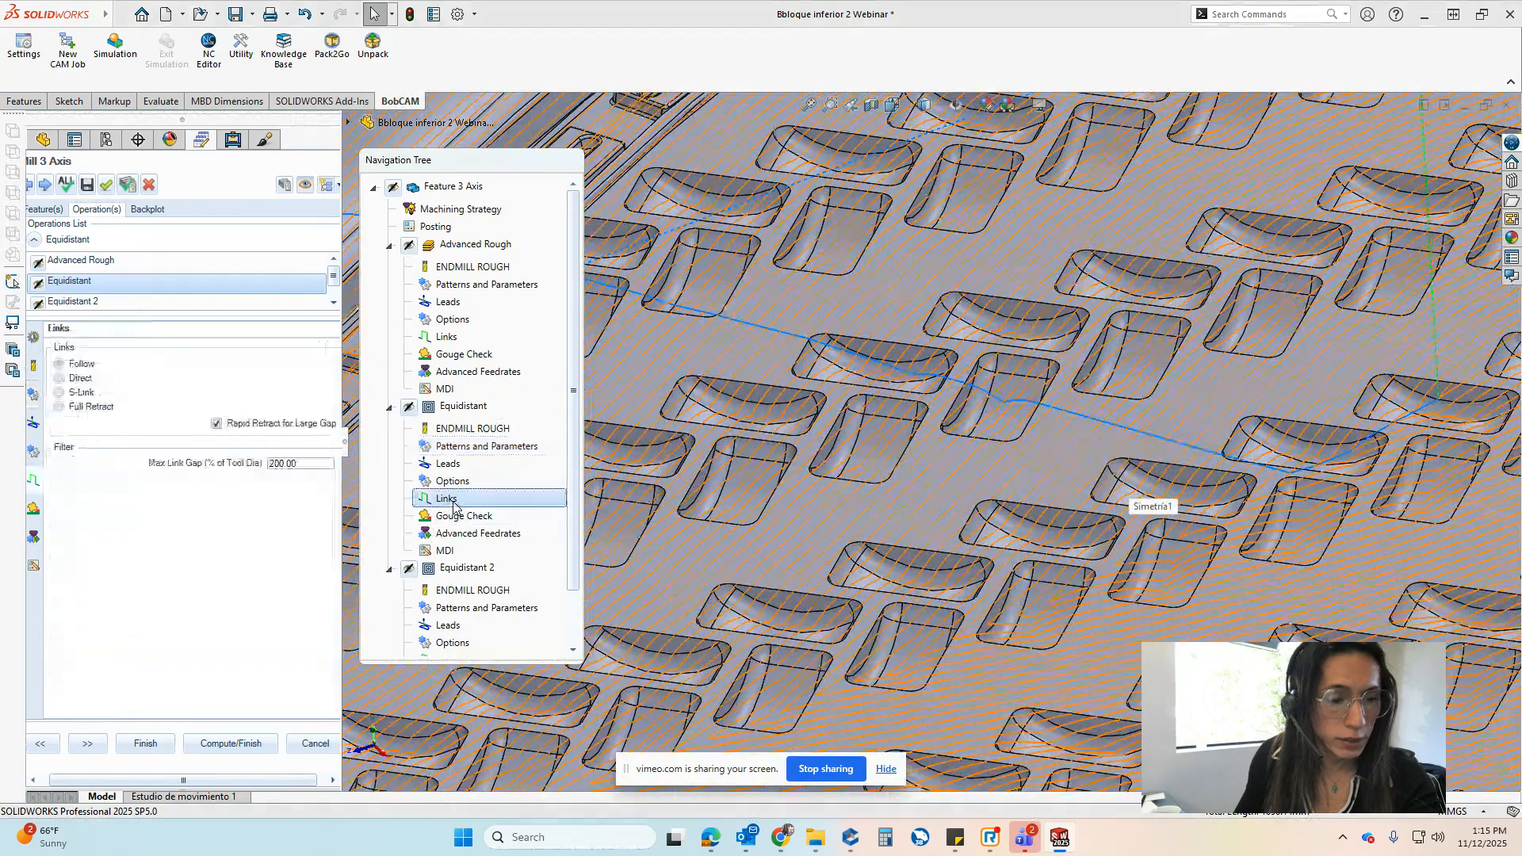
pyautogui.click(80, 394)
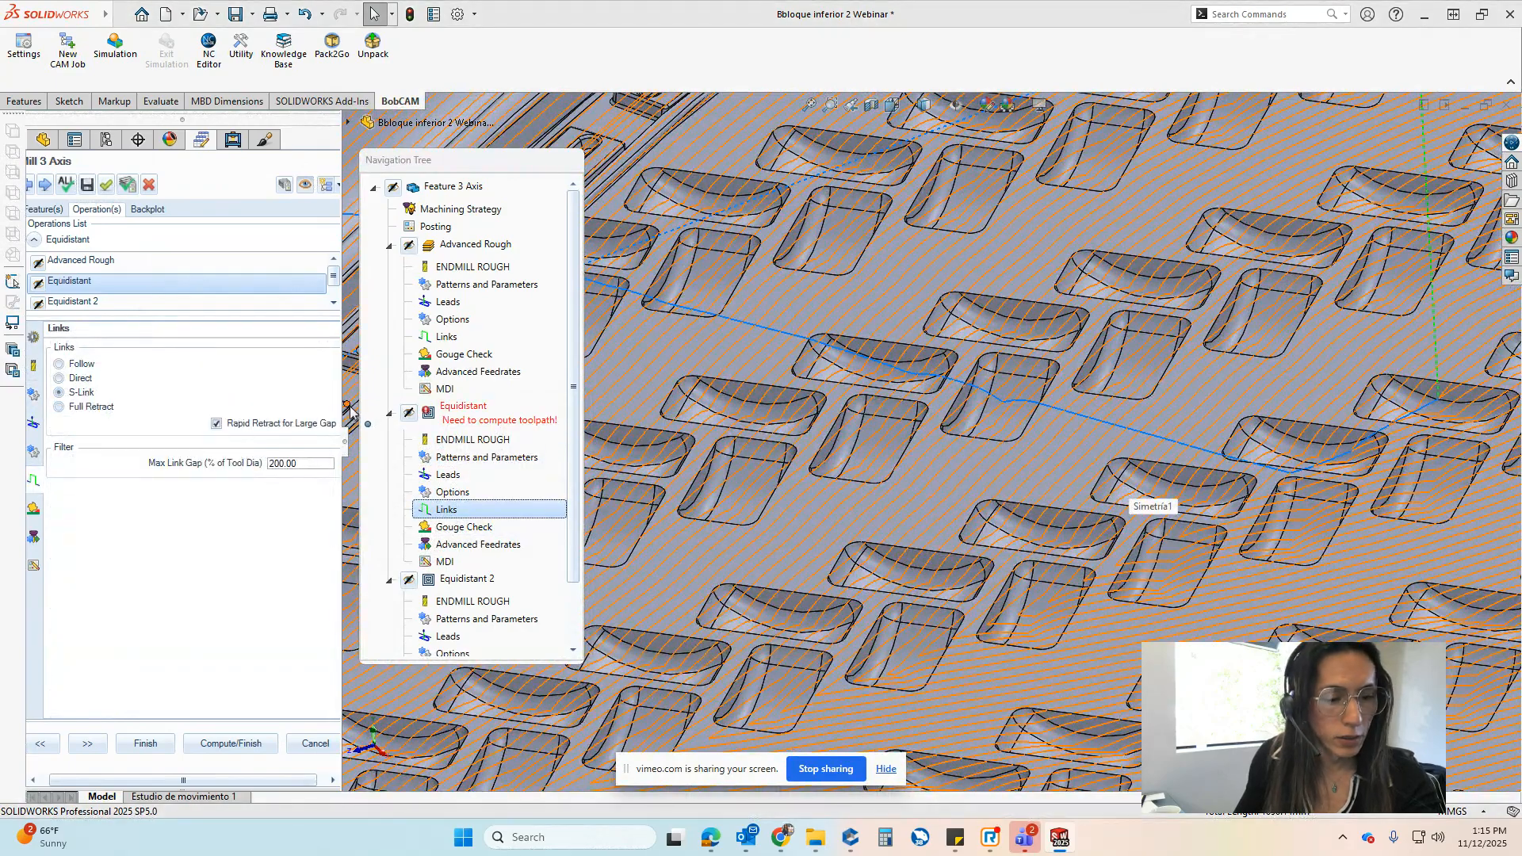
pyautogui.click(286, 186)
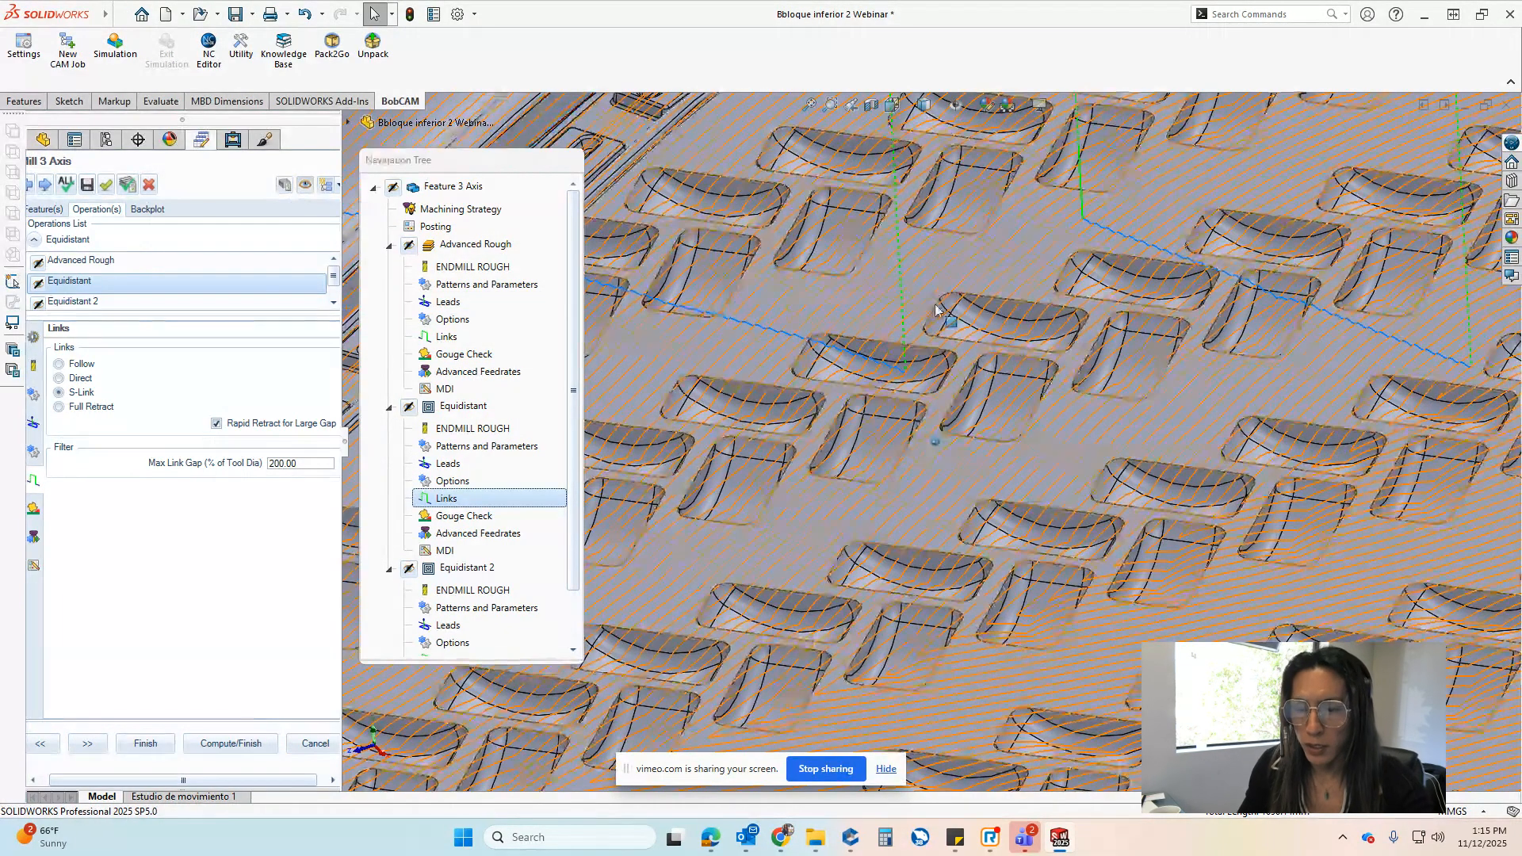
pyautogui.moveTo(938, 316); pyautogui.dragTo(936, 325, button='middle')
pyautogui.scroll(1, 837, 366)
pyautogui.moveTo(837, 366); pyautogui.dragTo(843, 370, button='middle')
pyautogui.scroll(-3, 840, 368)
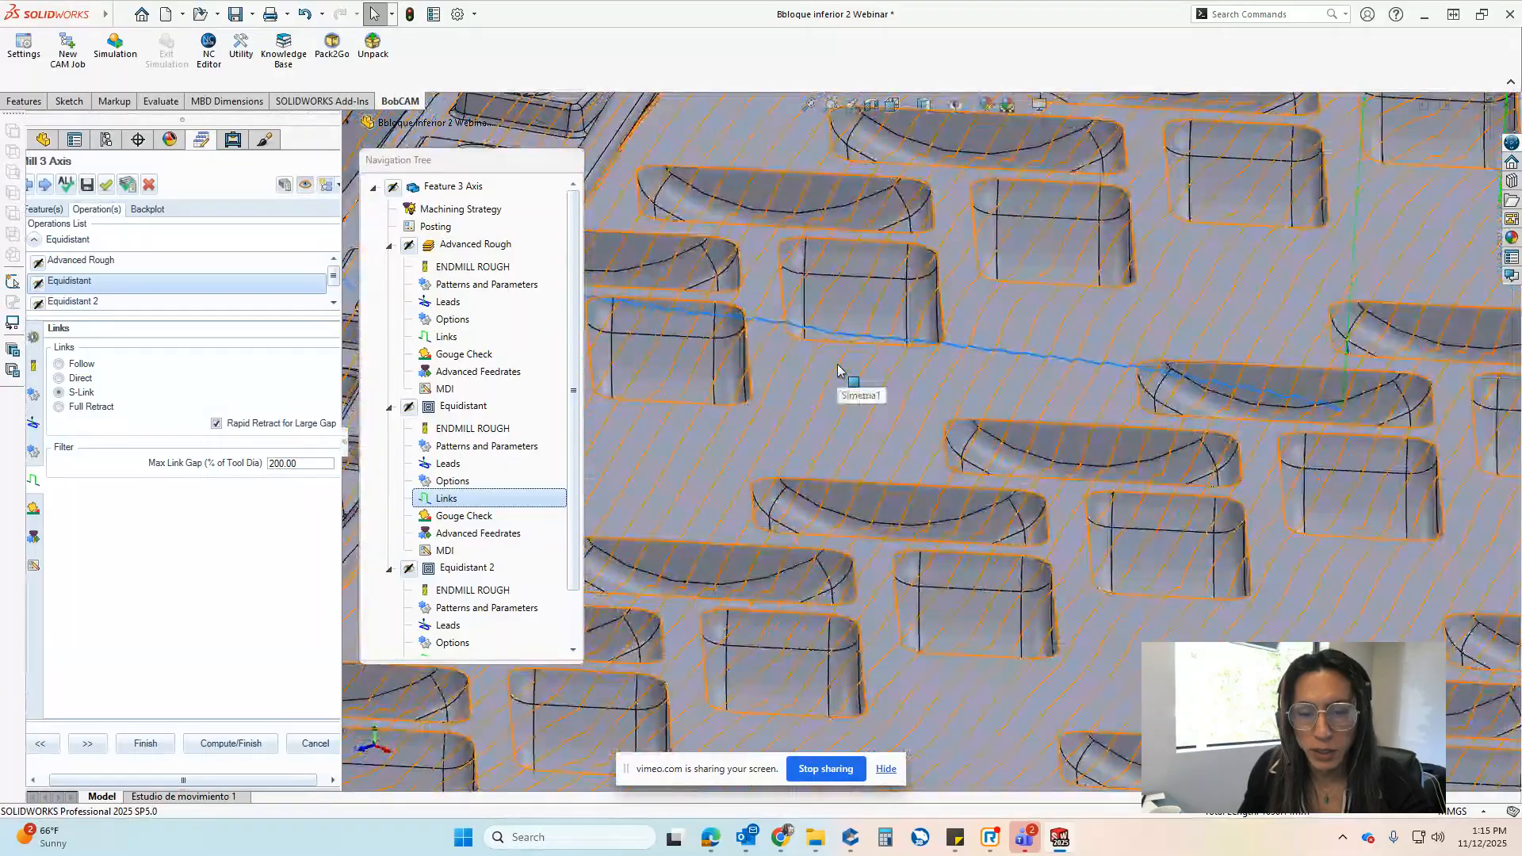
pyautogui.scroll(3, 840, 368)
pyautogui.scroll(6, 833, 370)
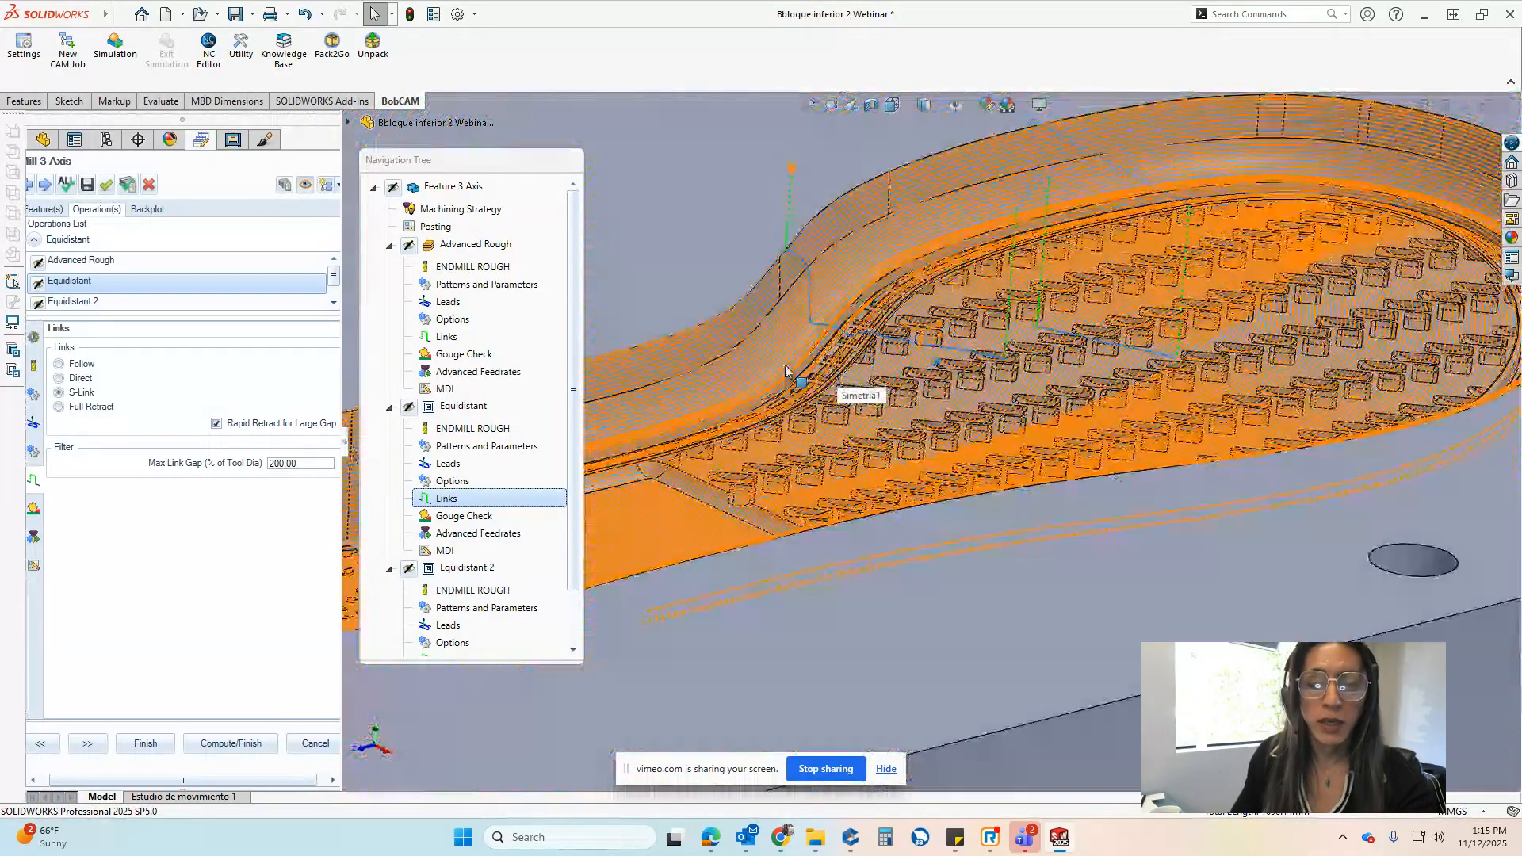
pyautogui.moveTo(833, 370); pyautogui.dragTo(827, 366, button='middle')
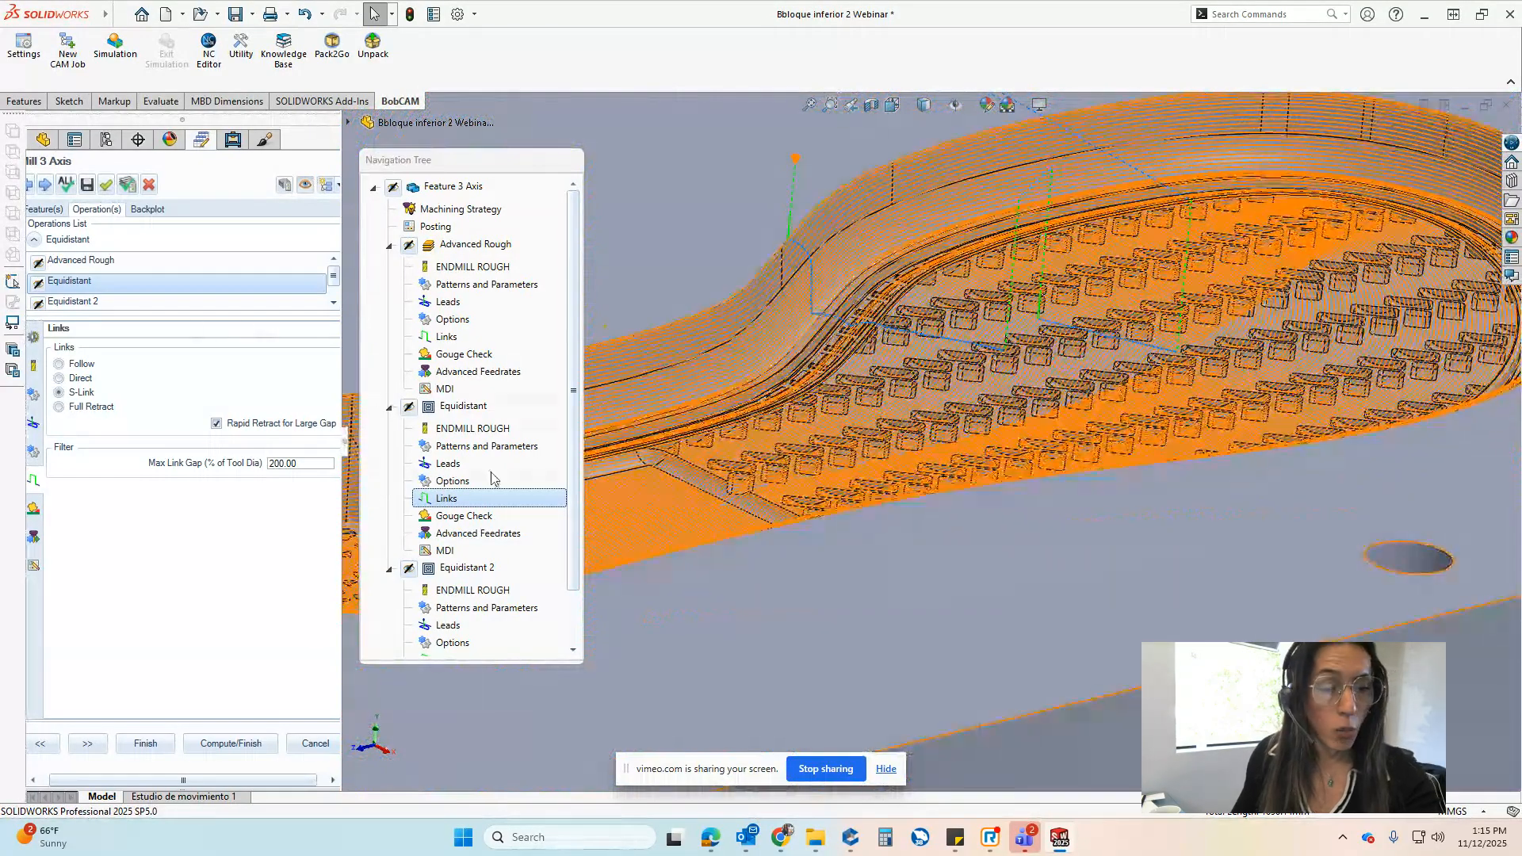
# Review the Equidistant 2 operation's tool and set that operation's stepover to 0.25 mm
pyautogui.click(472, 589)
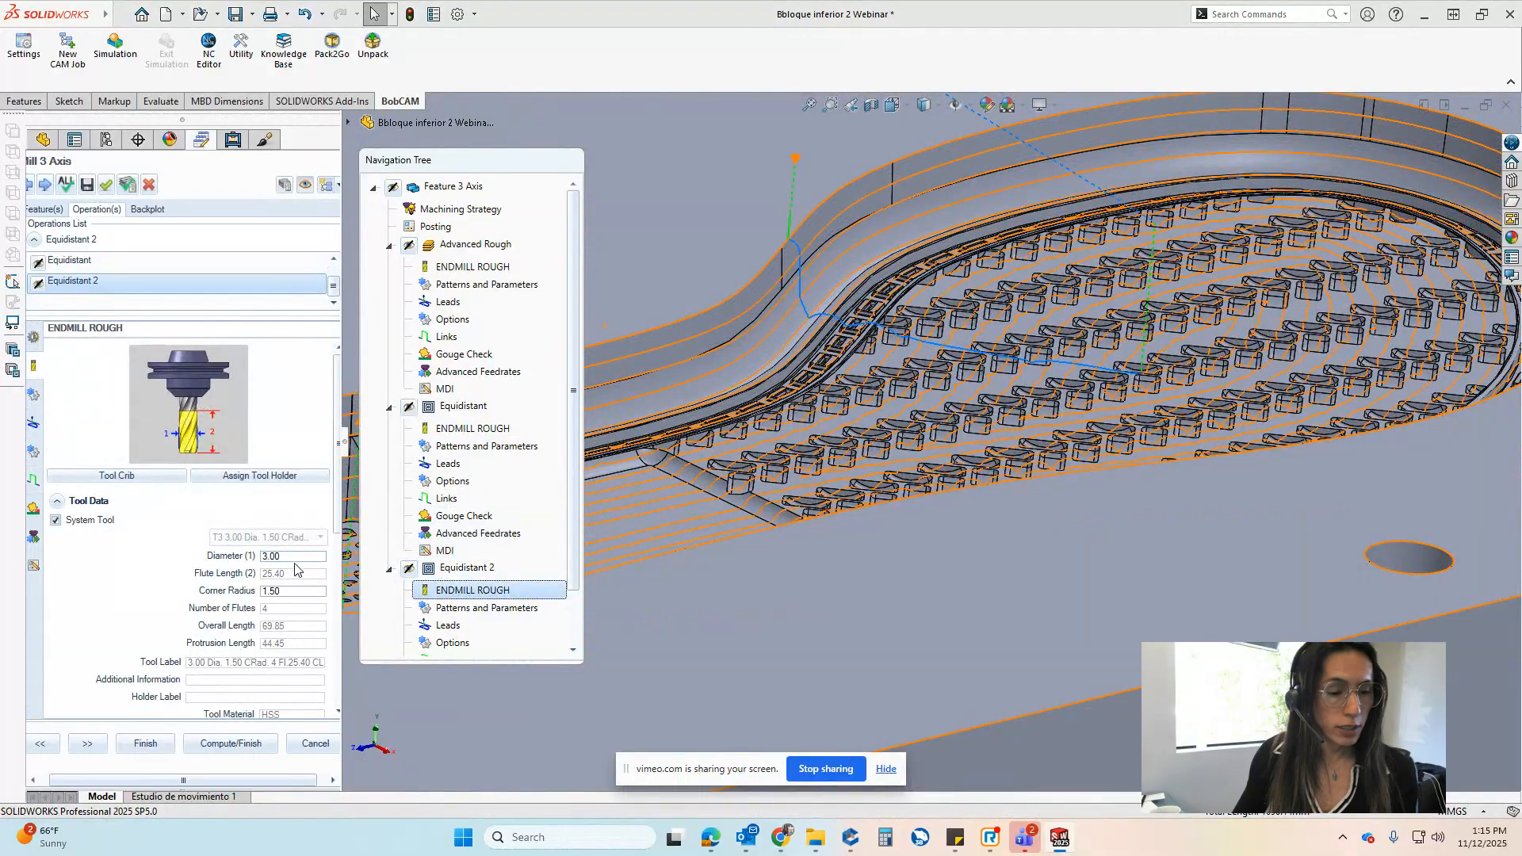
pyautogui.scroll(-2, 573, 489)
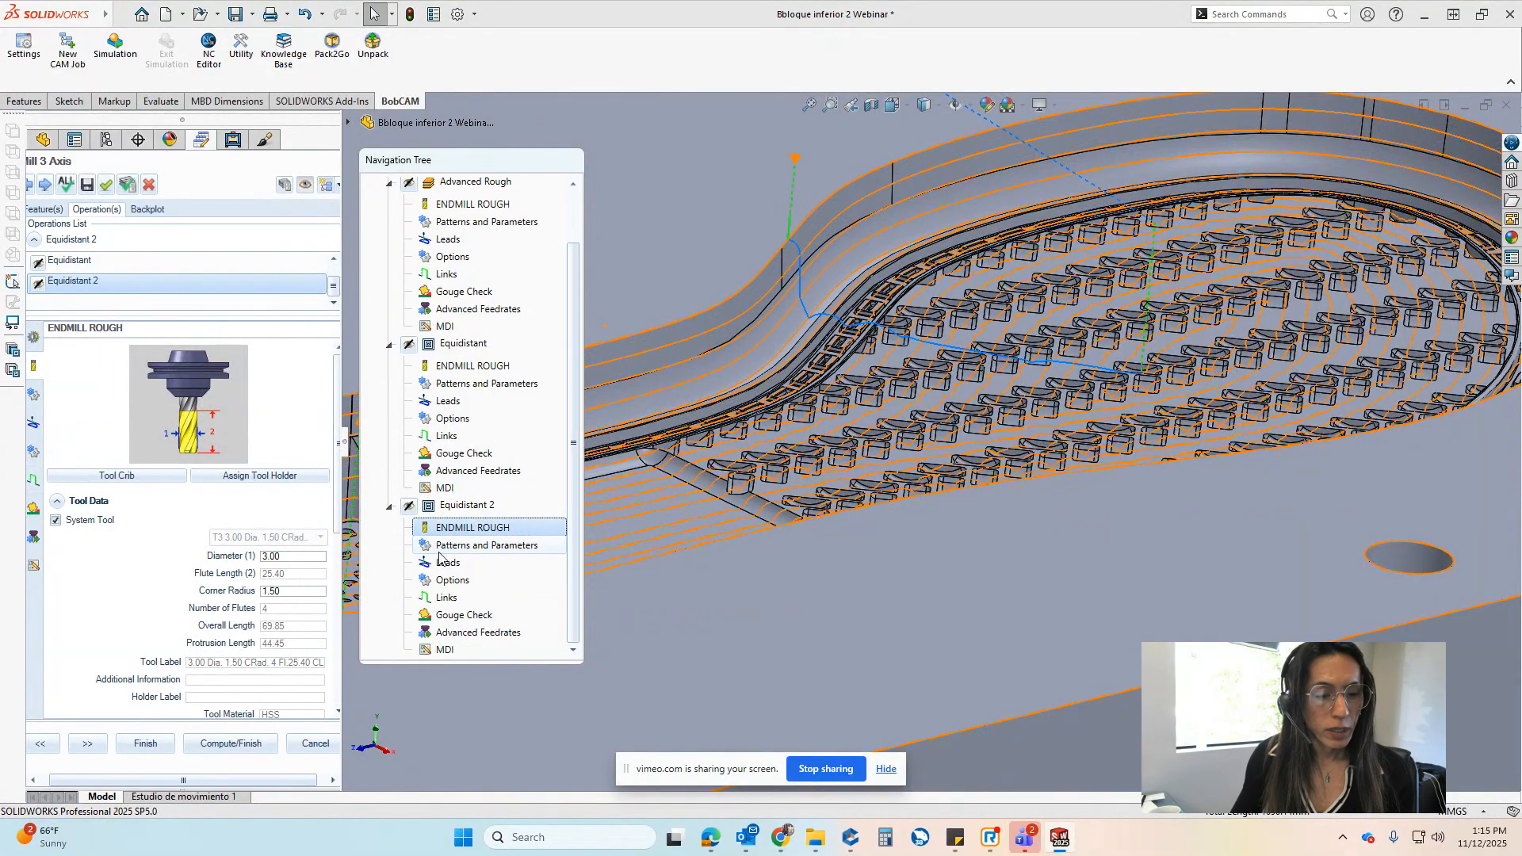
pyautogui.click(487, 545)
pyautogui.scroll(-5, 132, 507)
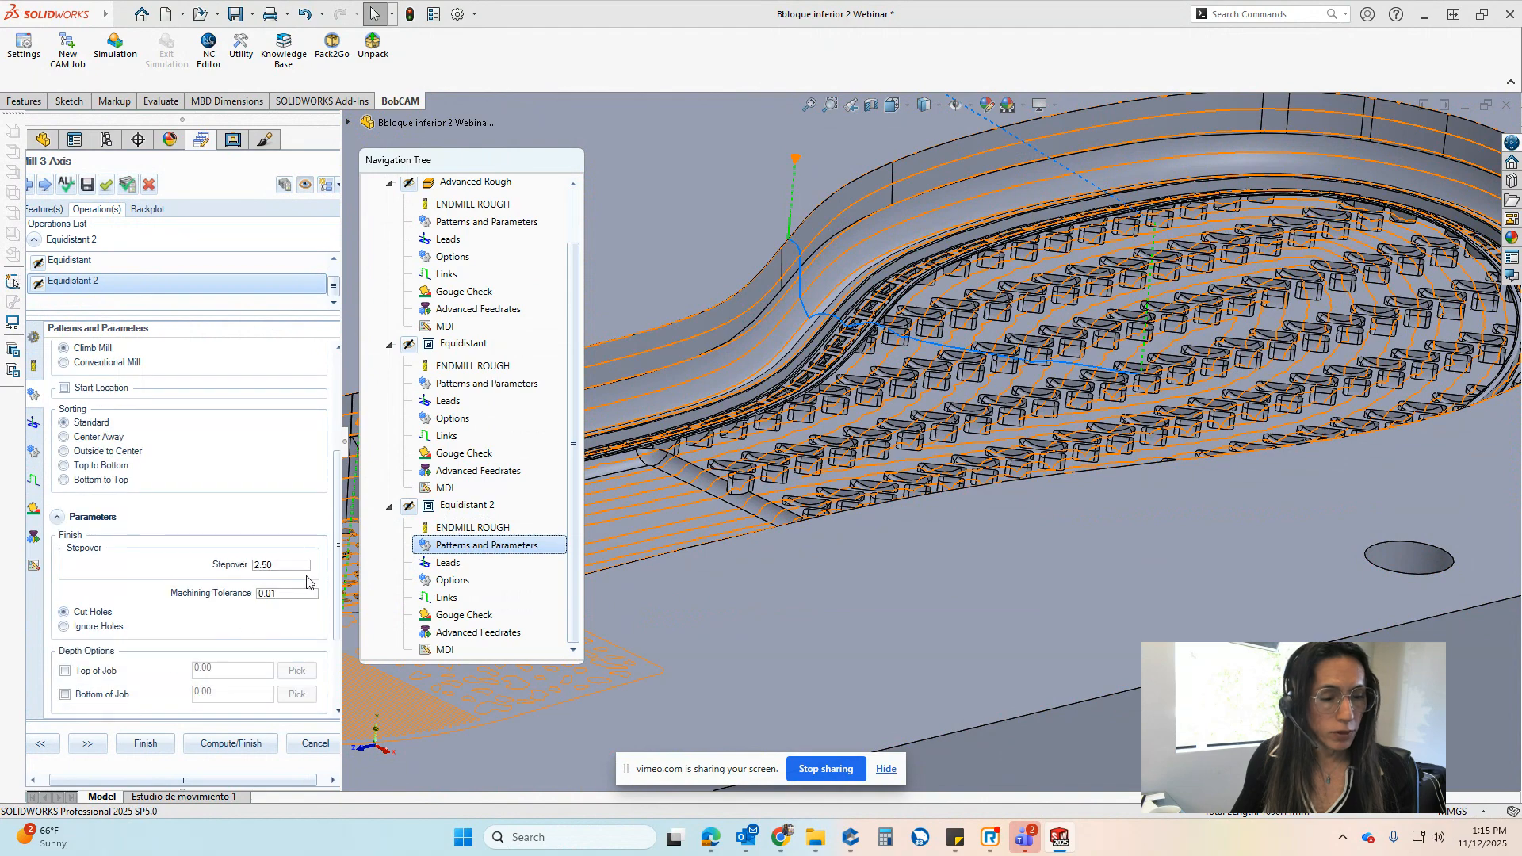
pyautogui.click(295, 566)
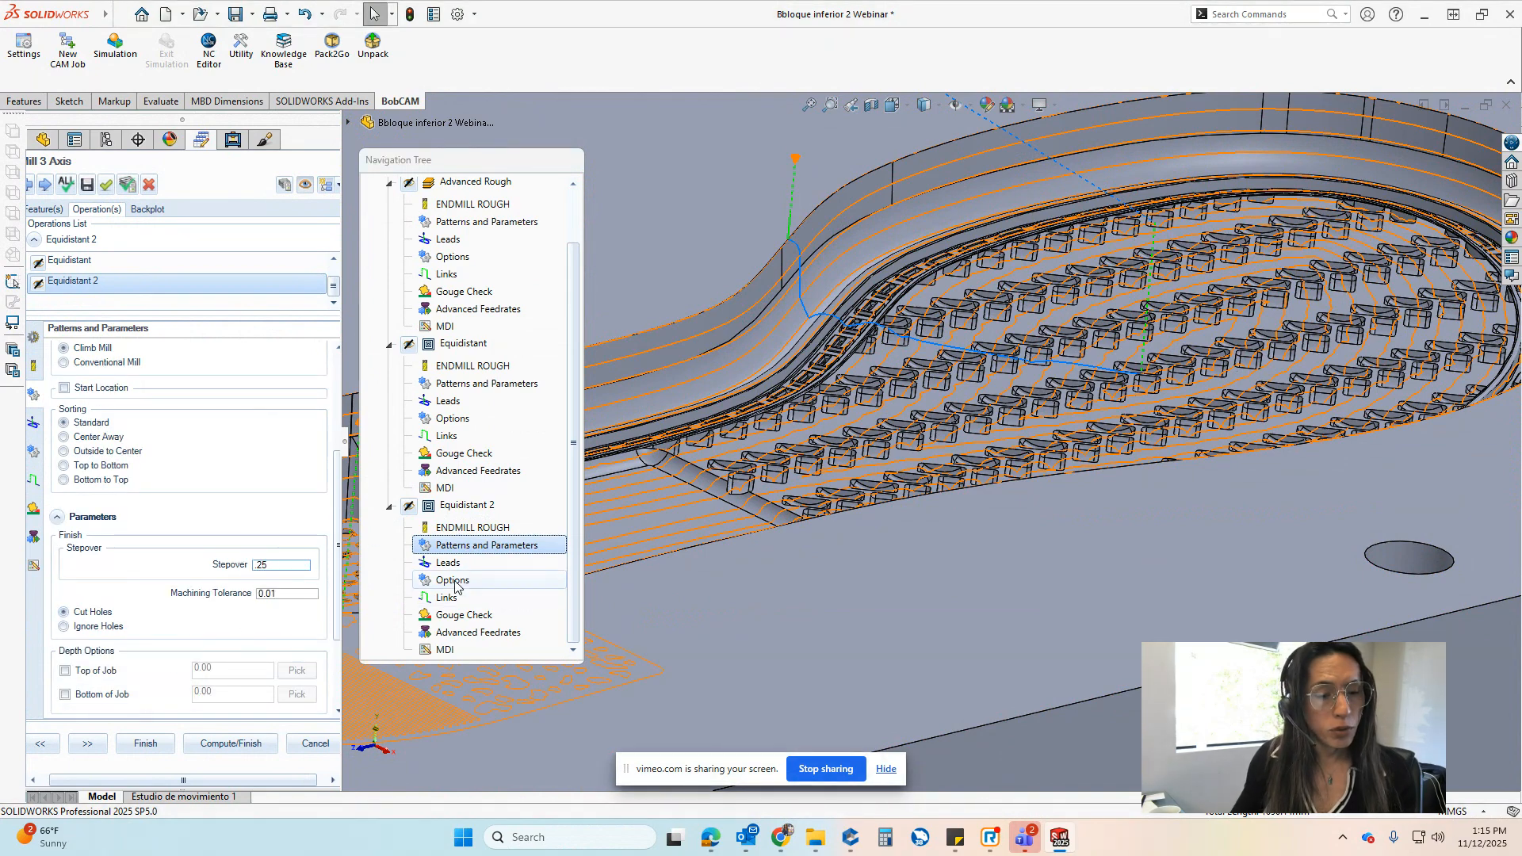
# Enable rest finishing for Equidistant 2 based on the user-defined tool from the previous operation, and compute the toolpath
pyautogui.click(453, 581)
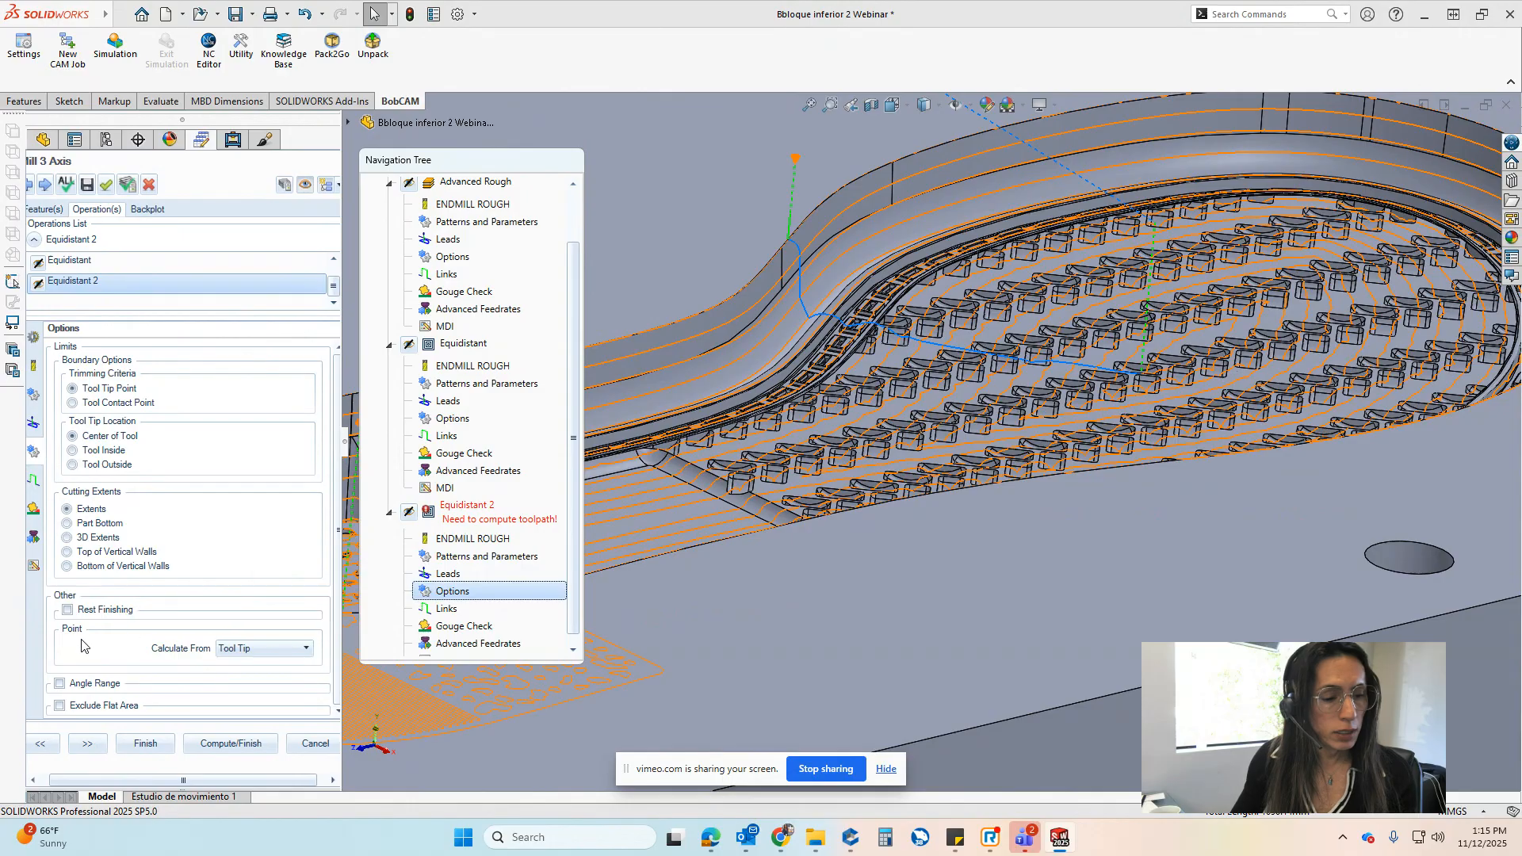
pyautogui.click(71, 610)
pyautogui.scroll(-3, 159, 610)
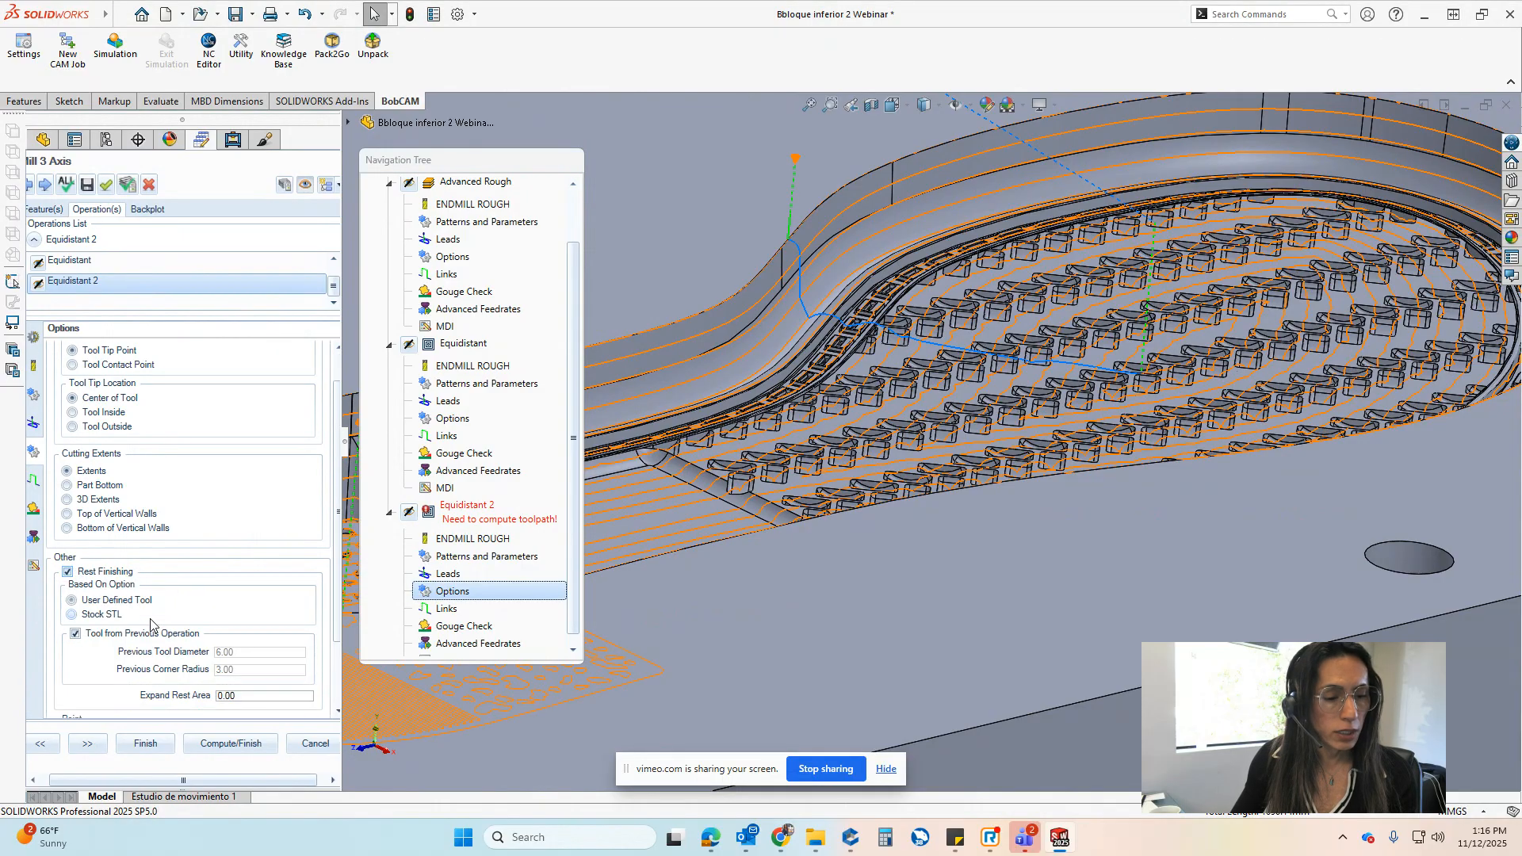
pyautogui.moveTo(162, 609)
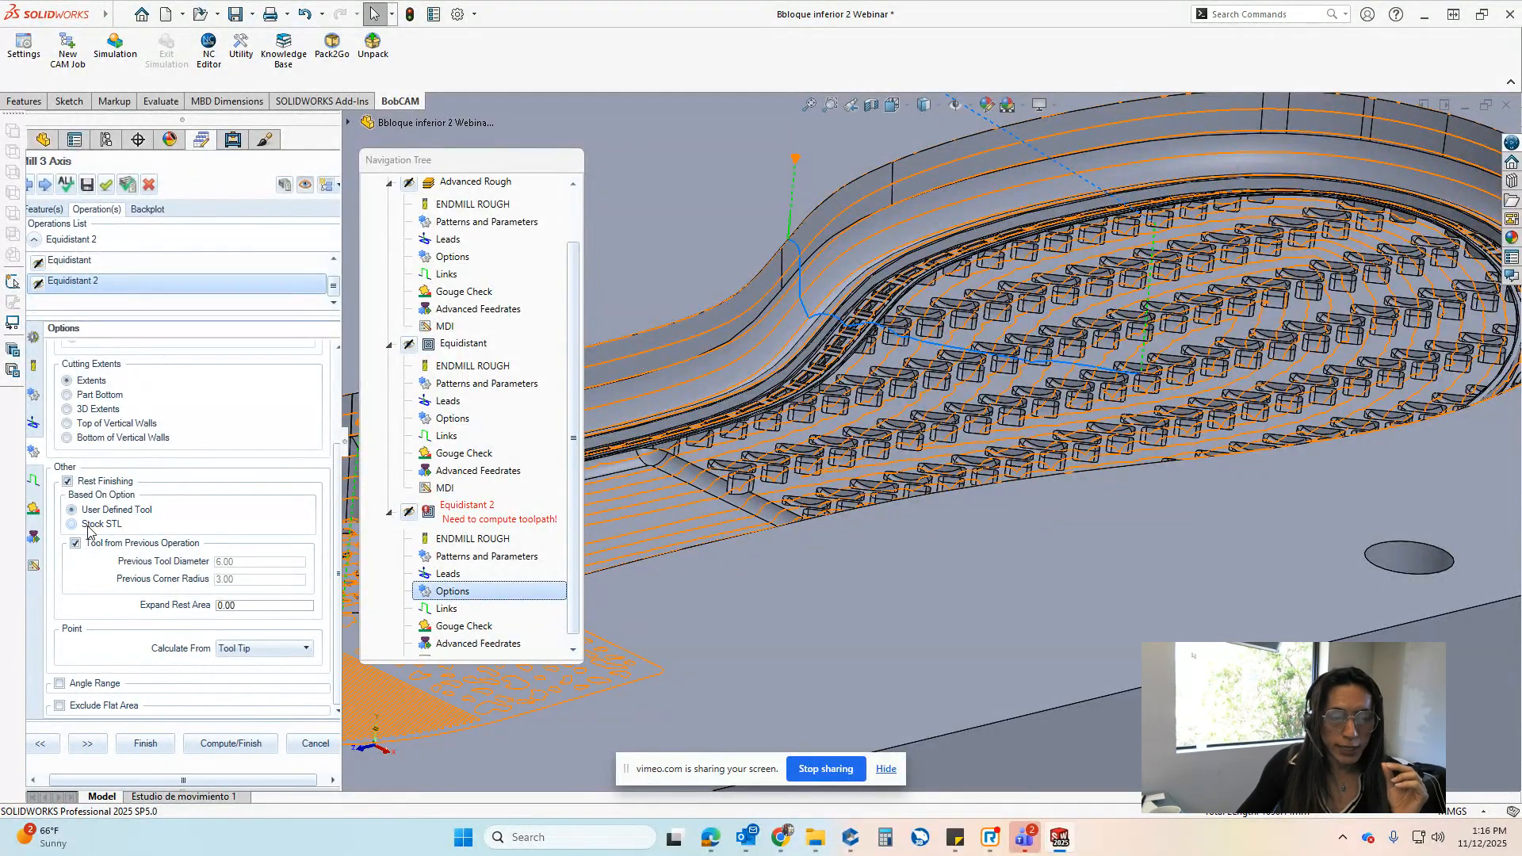
pyautogui.moveTo(97, 530)
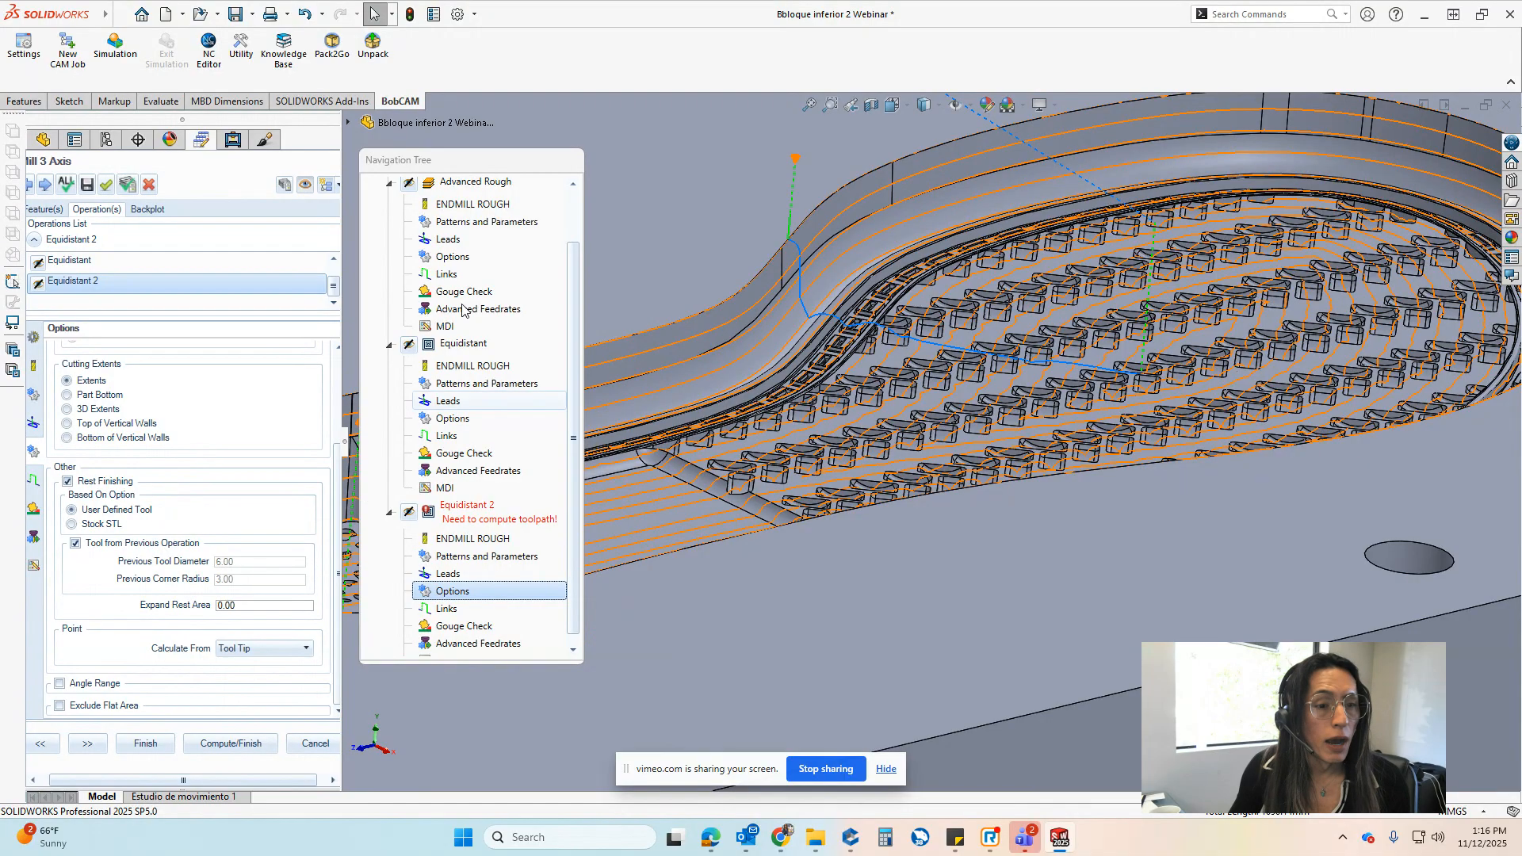
pyautogui.click(284, 185)
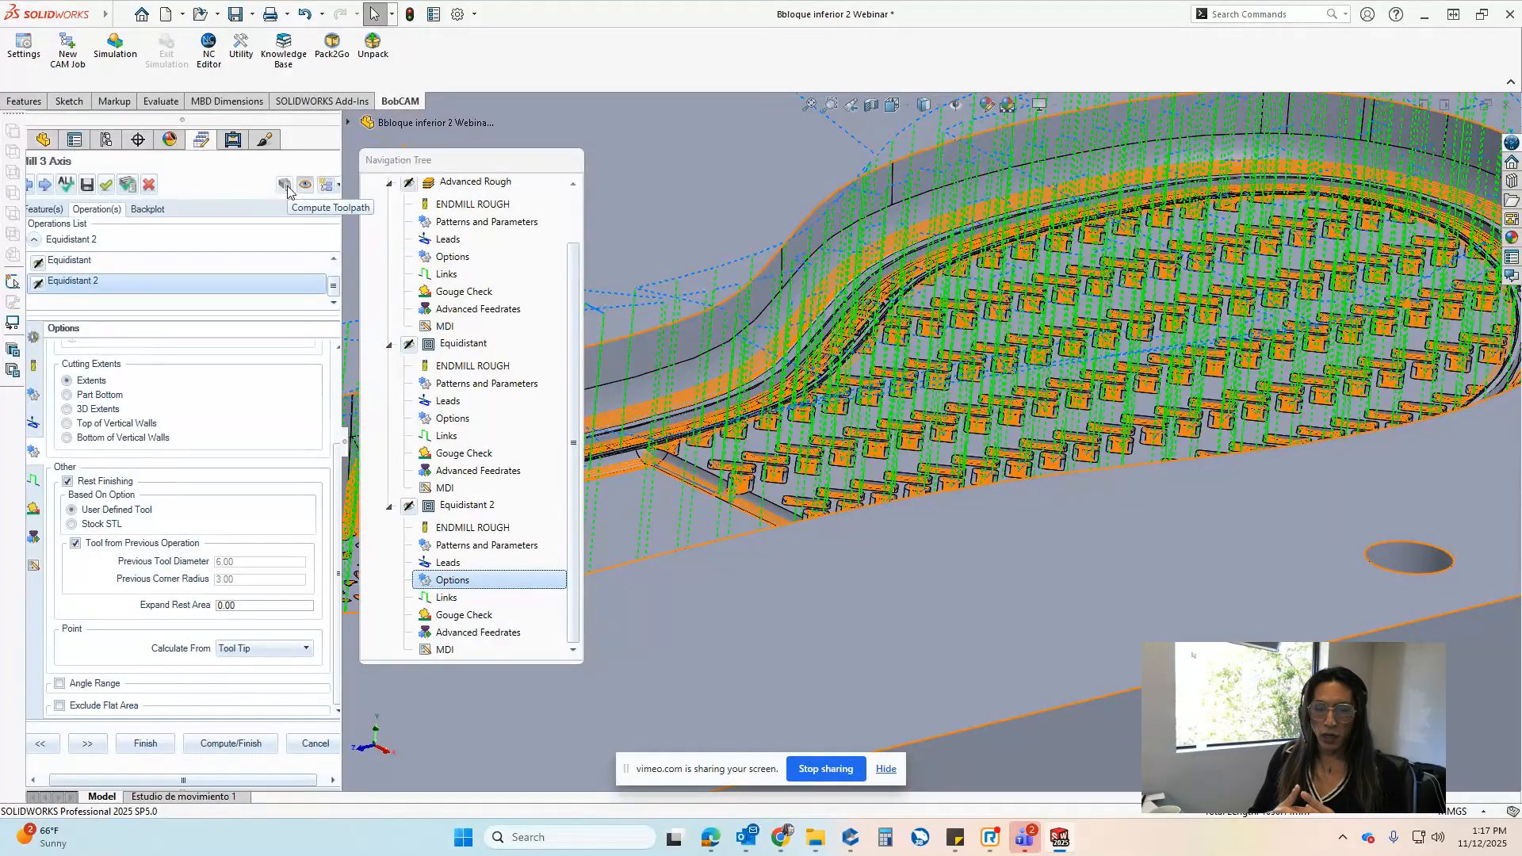
pyautogui.moveTo(814, 424); pyautogui.dragTo(958, 468, button='middle')
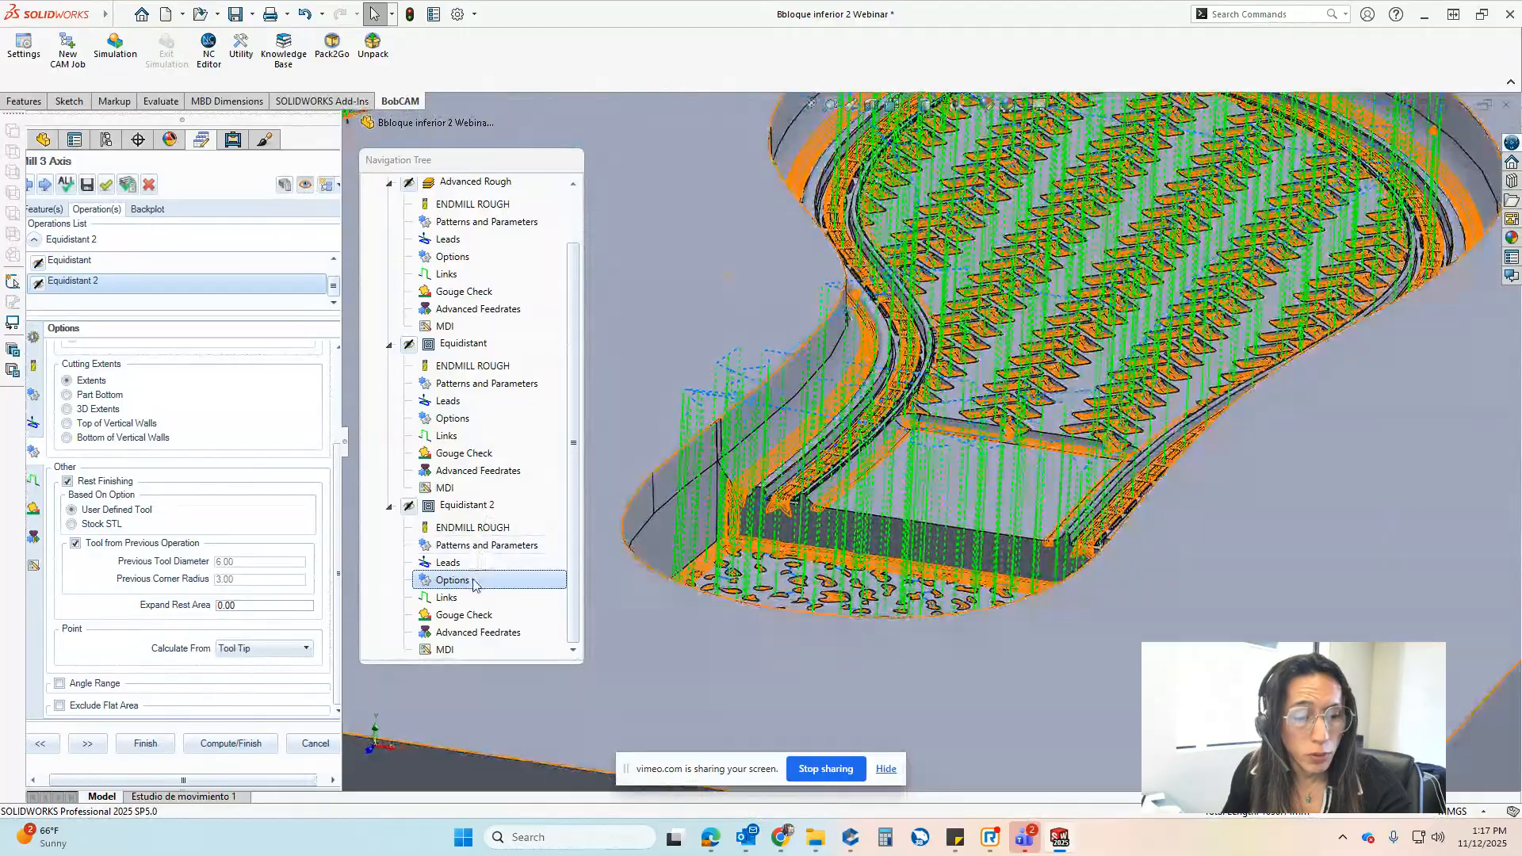
# Check the Equidistant 2 link options and switch the operation to the Advanced UI, opening its advanced parameters
pyautogui.click(446, 597)
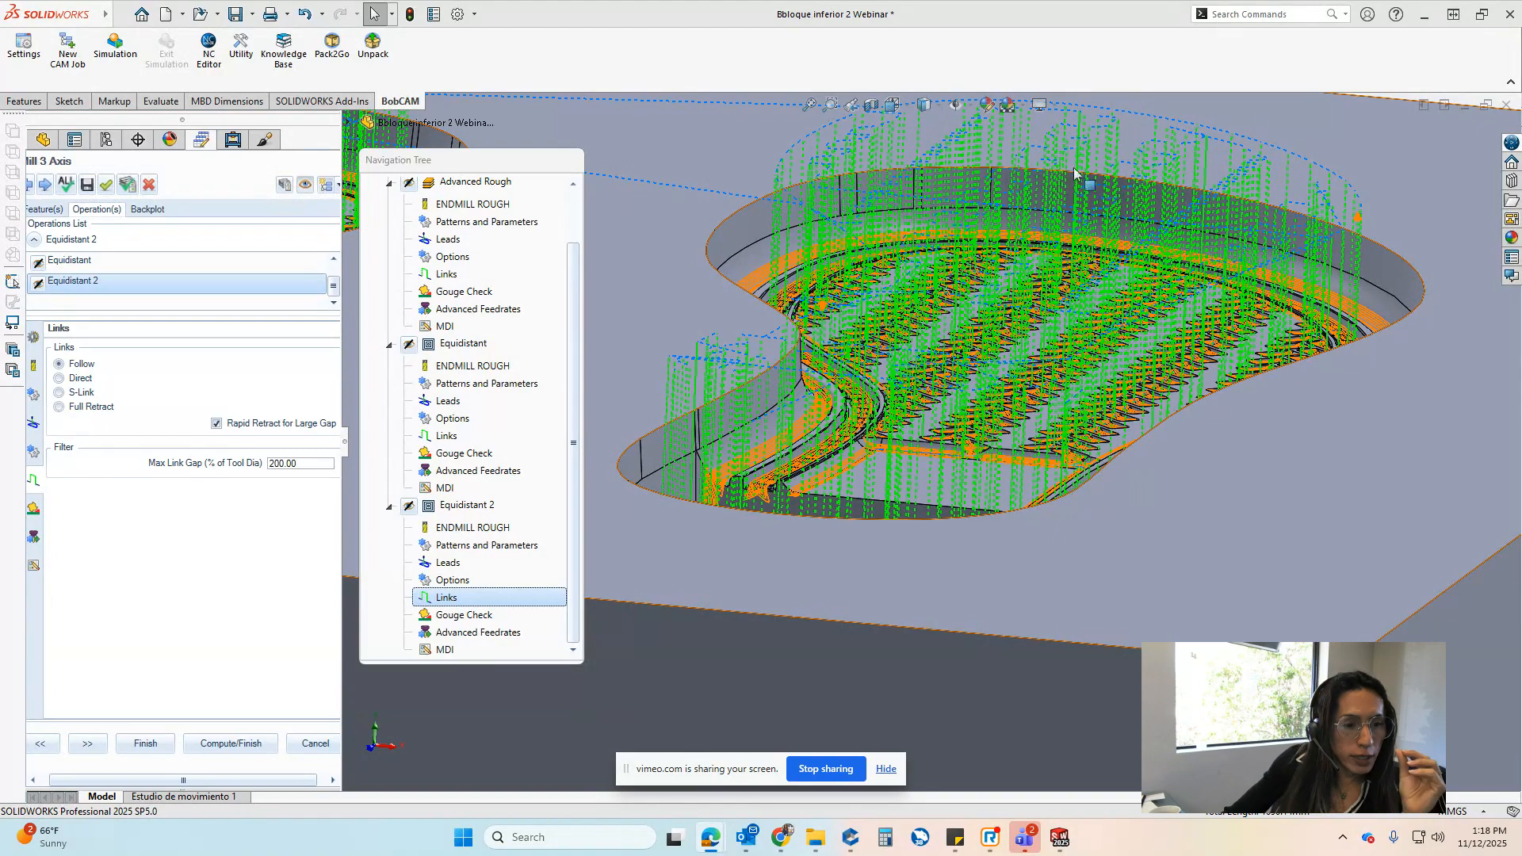
pyautogui.click(464, 508)
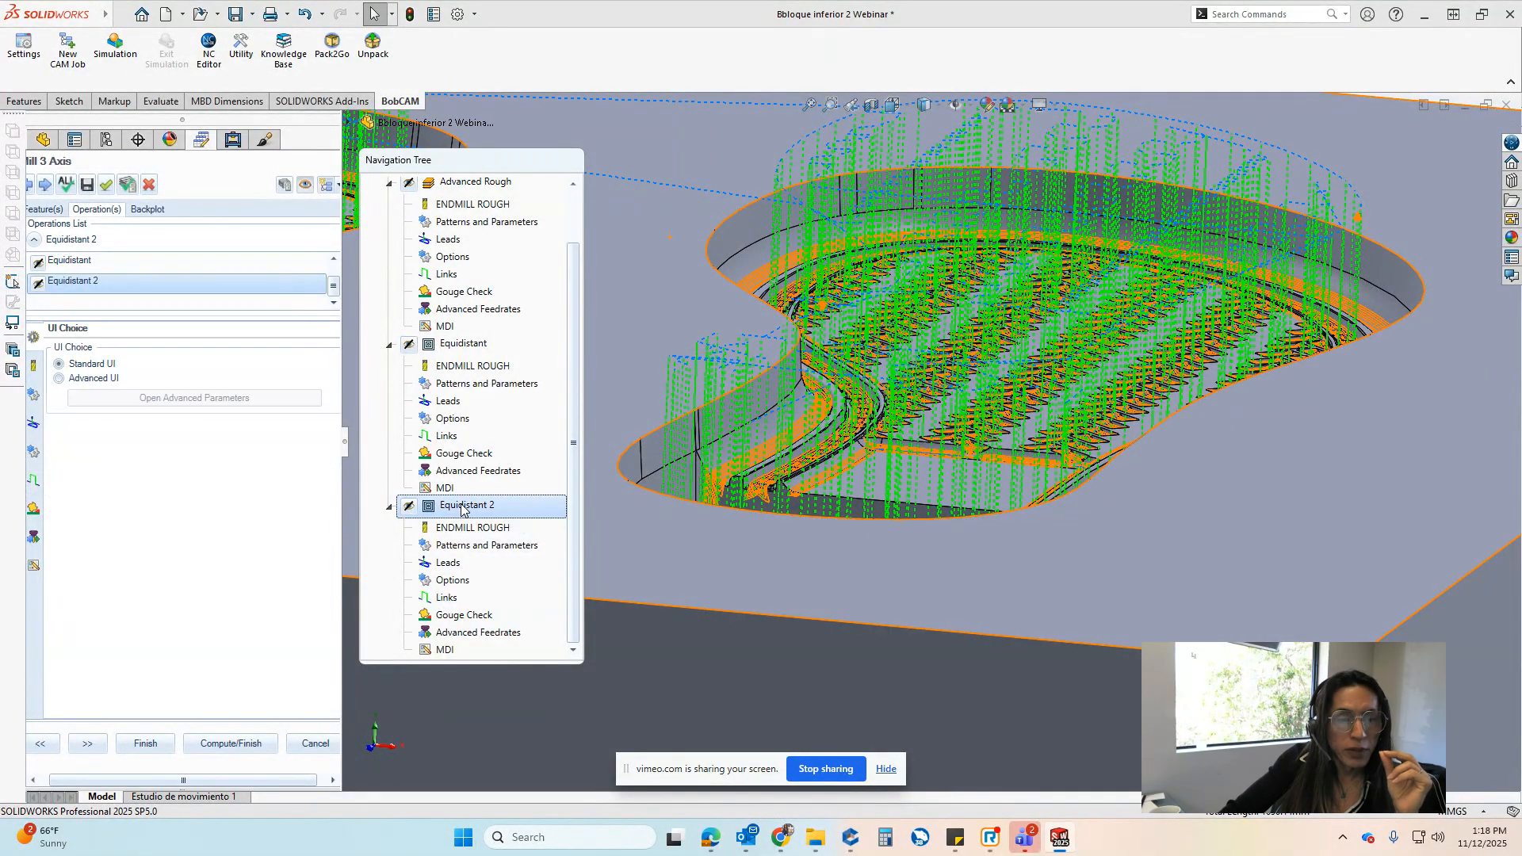
pyautogui.click(67, 380)
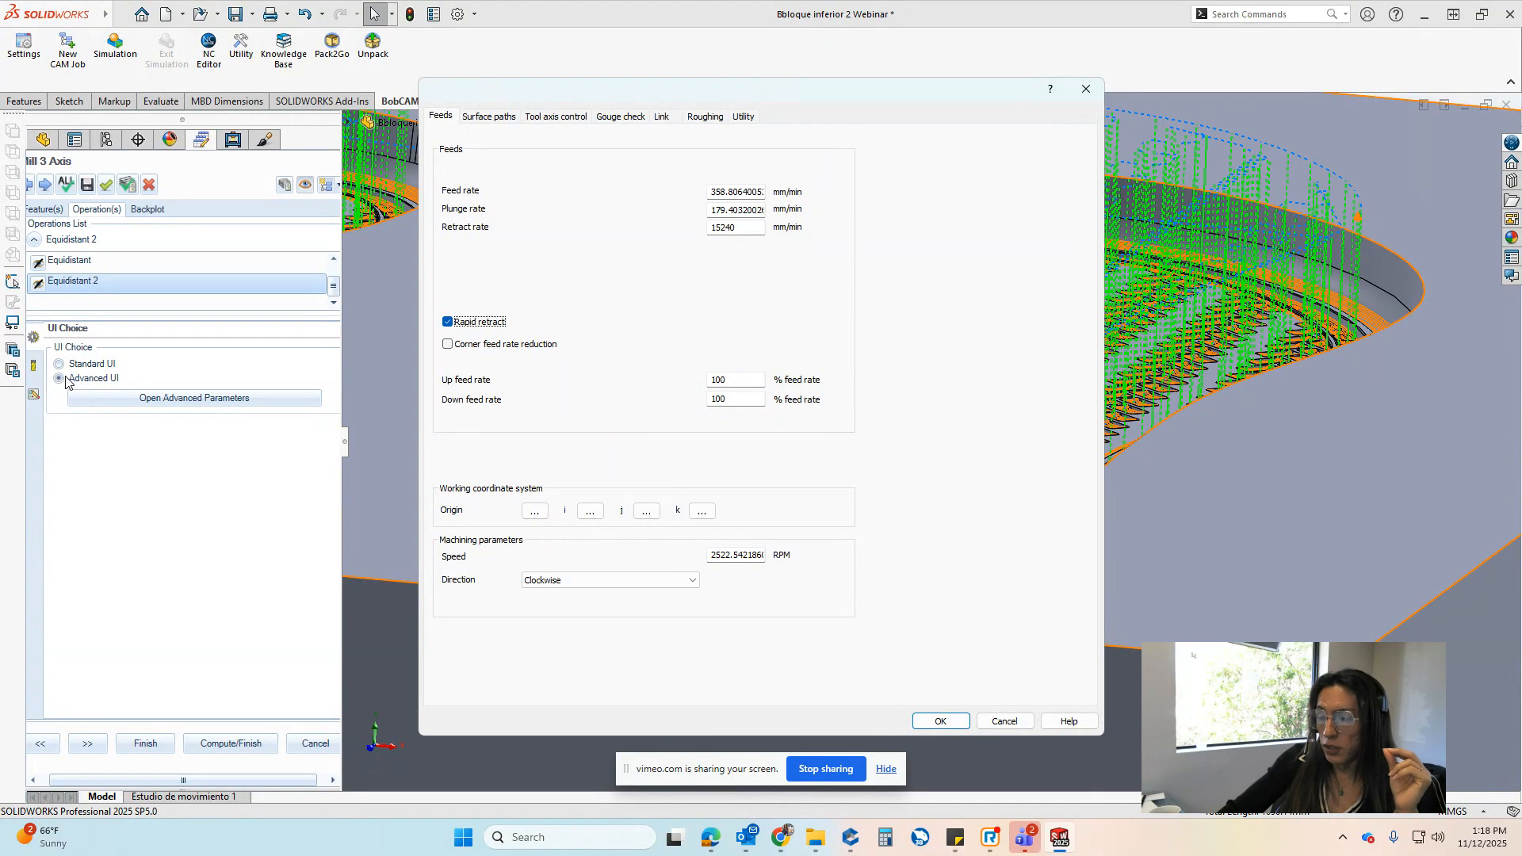
# Review the advanced surface path settings for machining surfaces, heights and 2D containment, plus the gouge check settings, without changing them
pyautogui.click(493, 116)
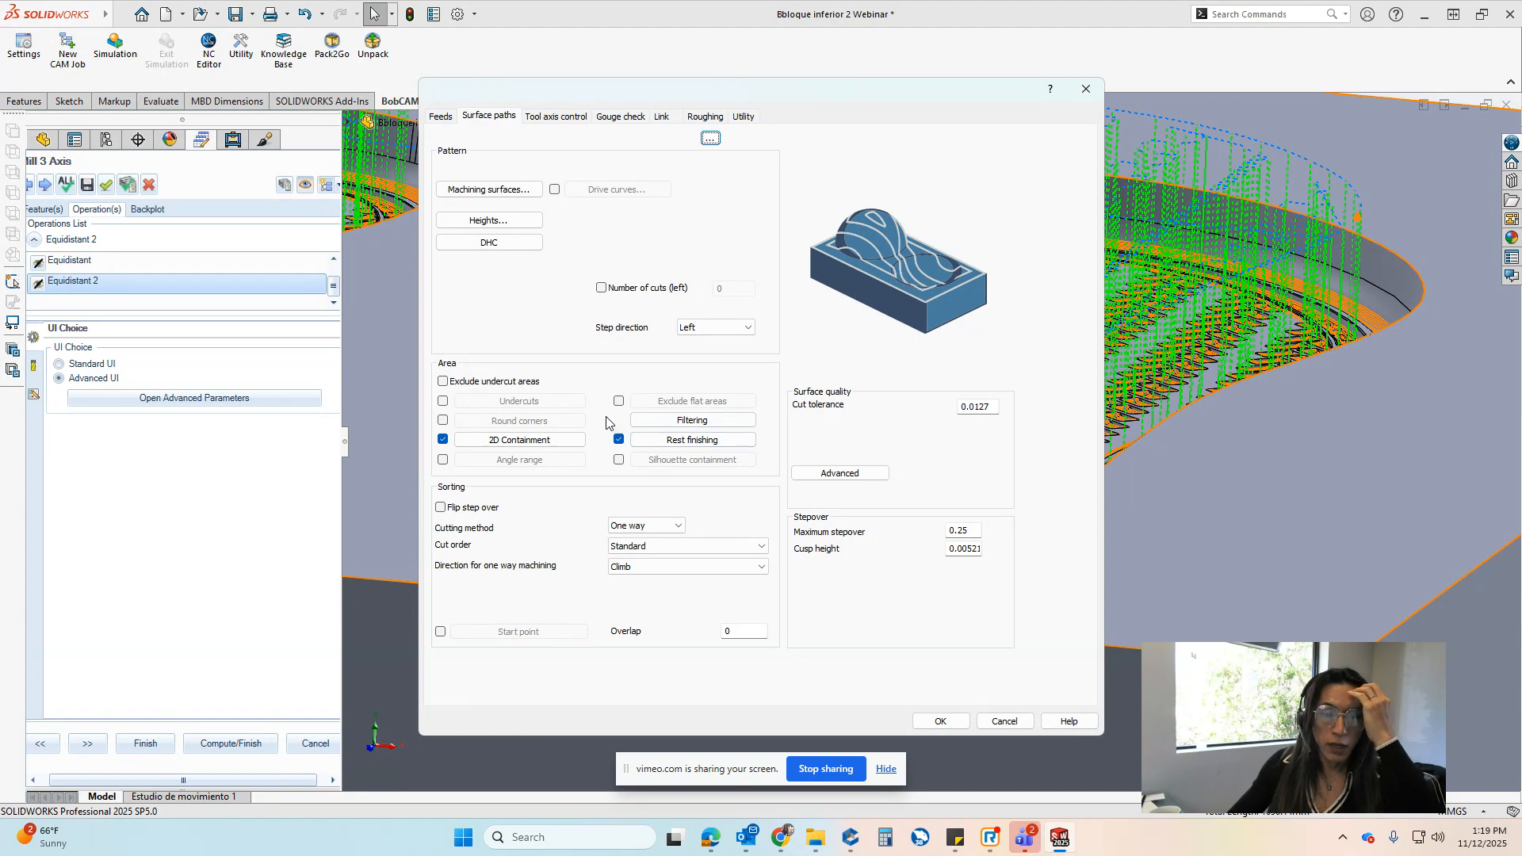
pyautogui.click(504, 190)
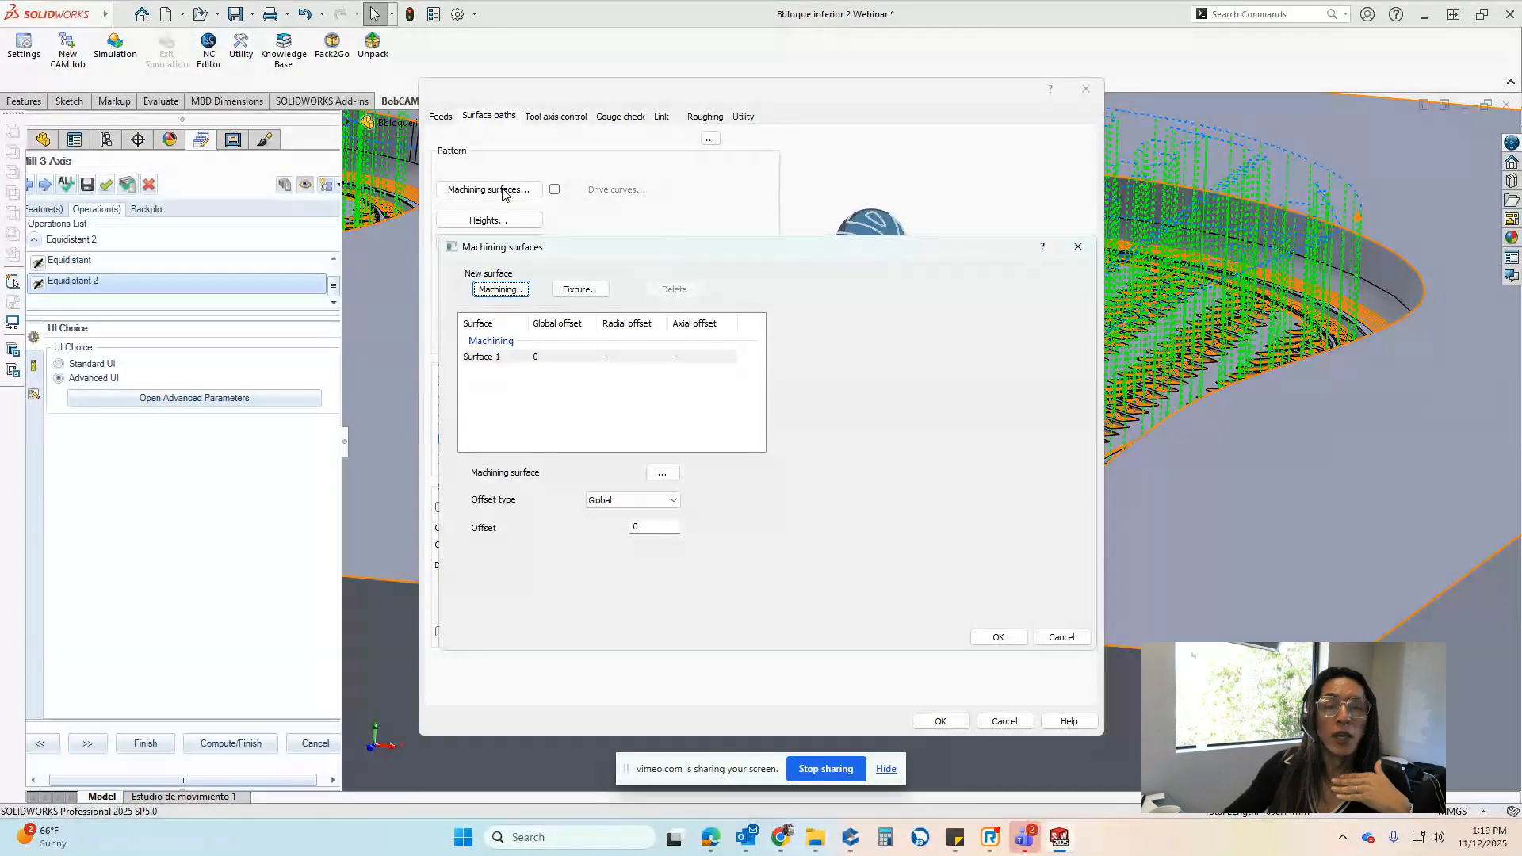
pyautogui.click(1078, 248)
pyautogui.click(514, 226)
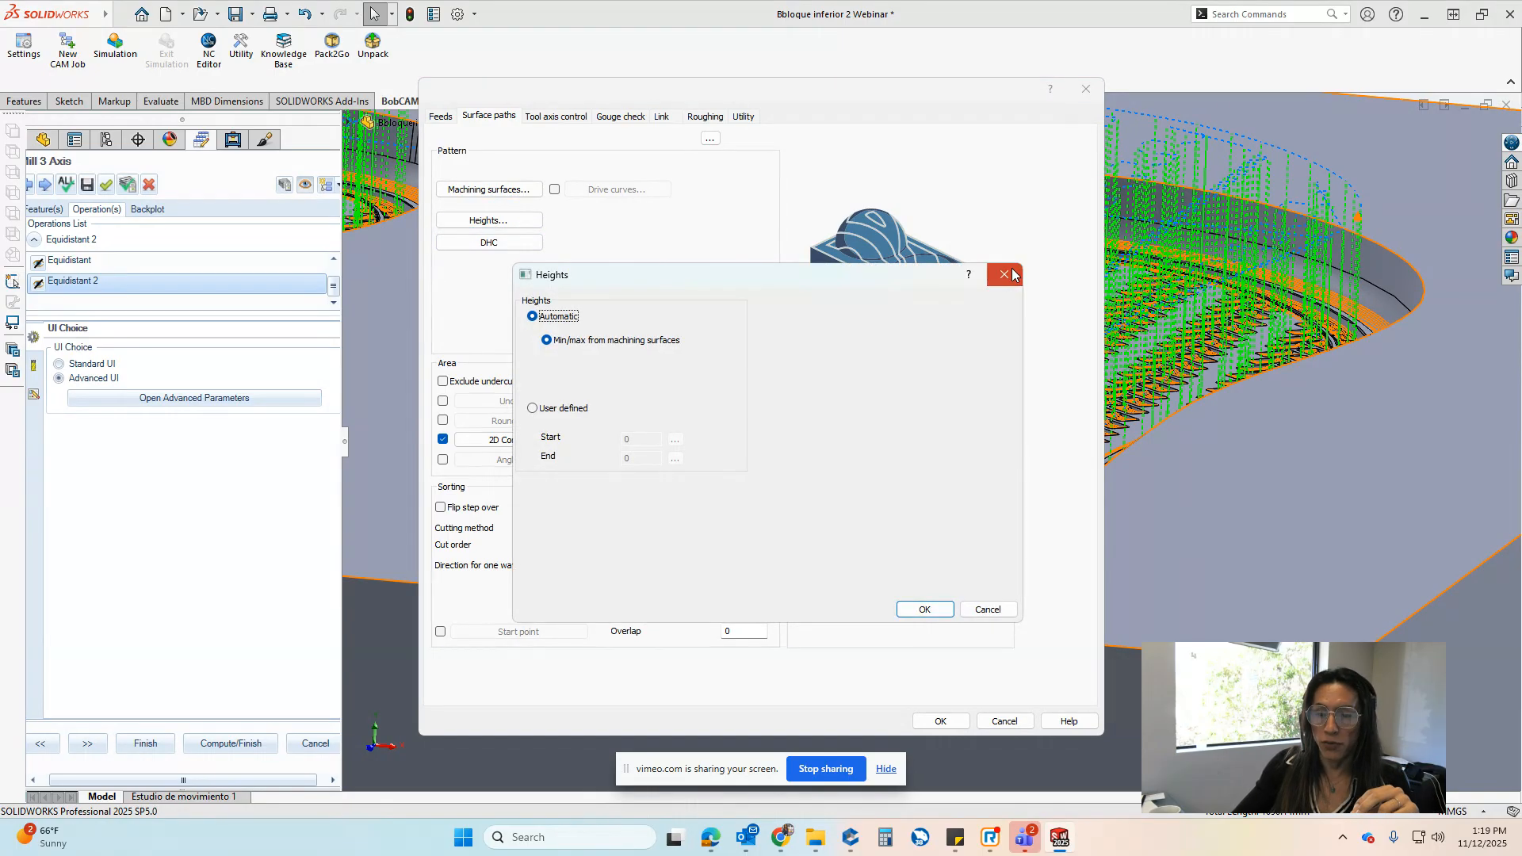
pyautogui.click(1005, 274)
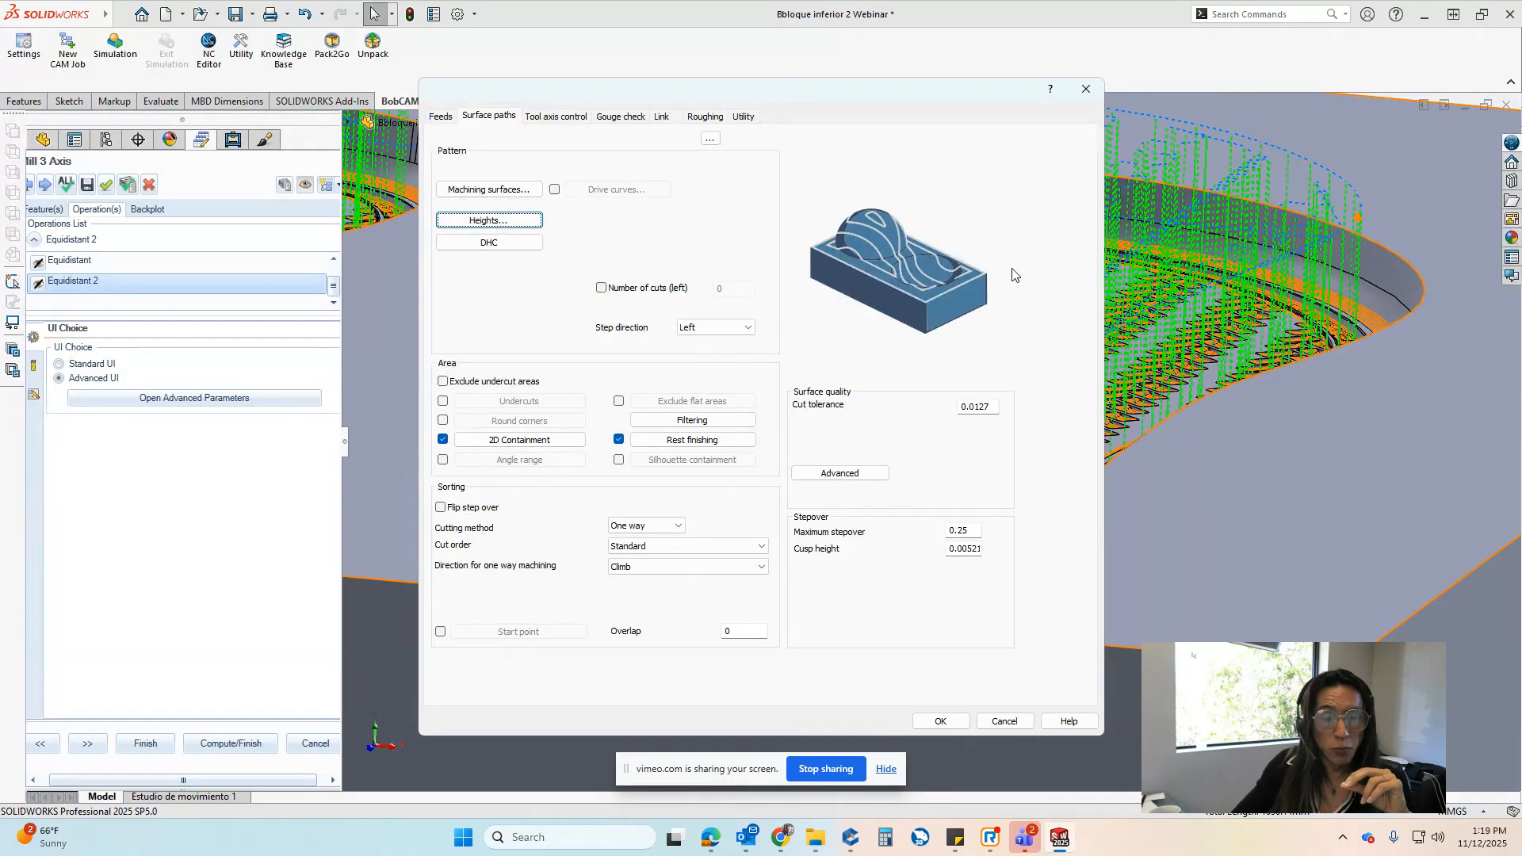
pyautogui.click(554, 444)
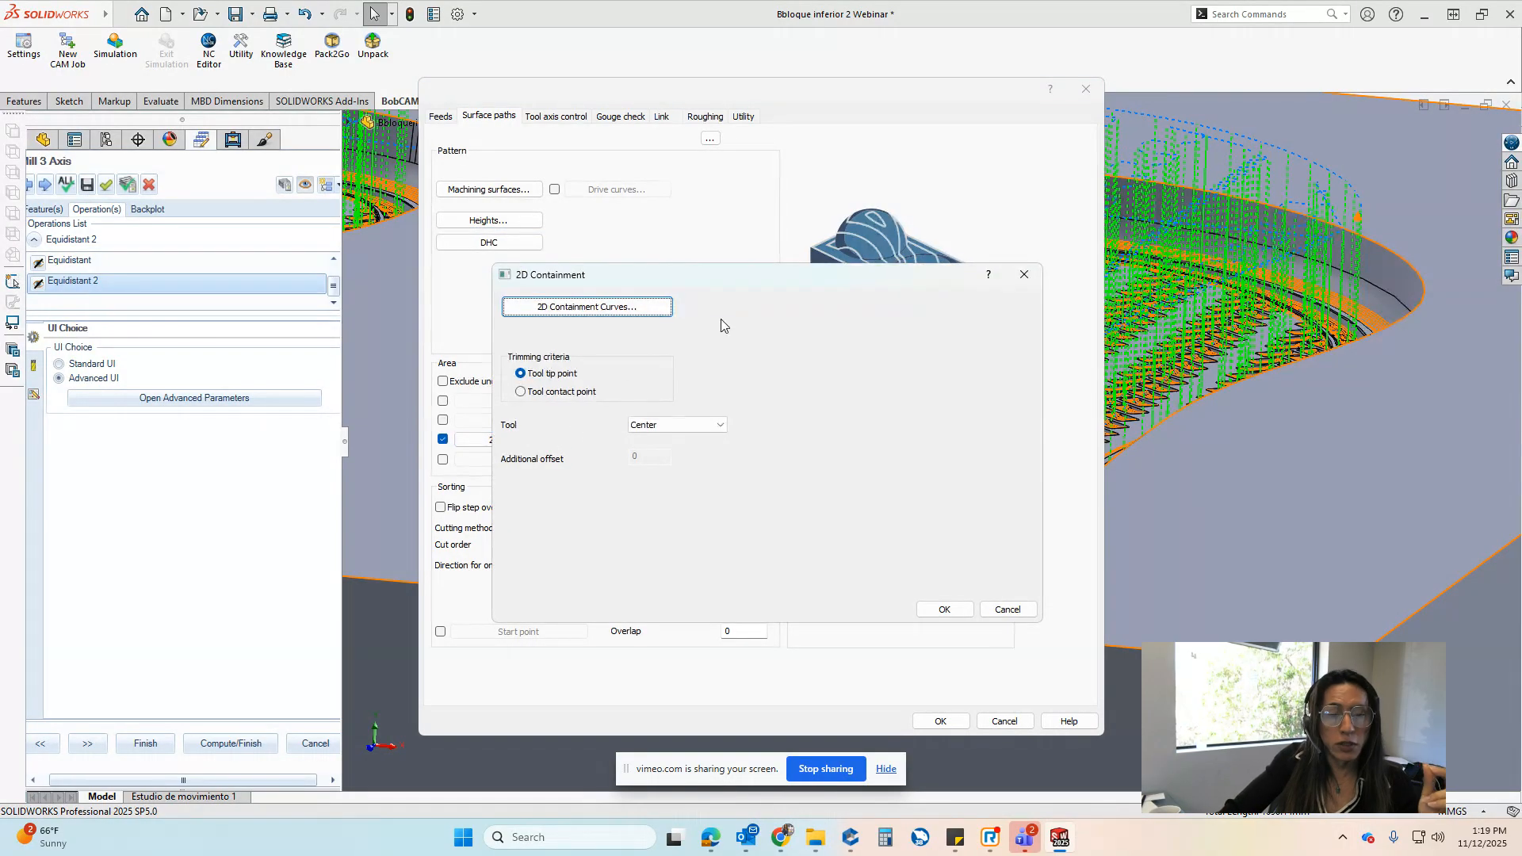
pyautogui.click(694, 428)
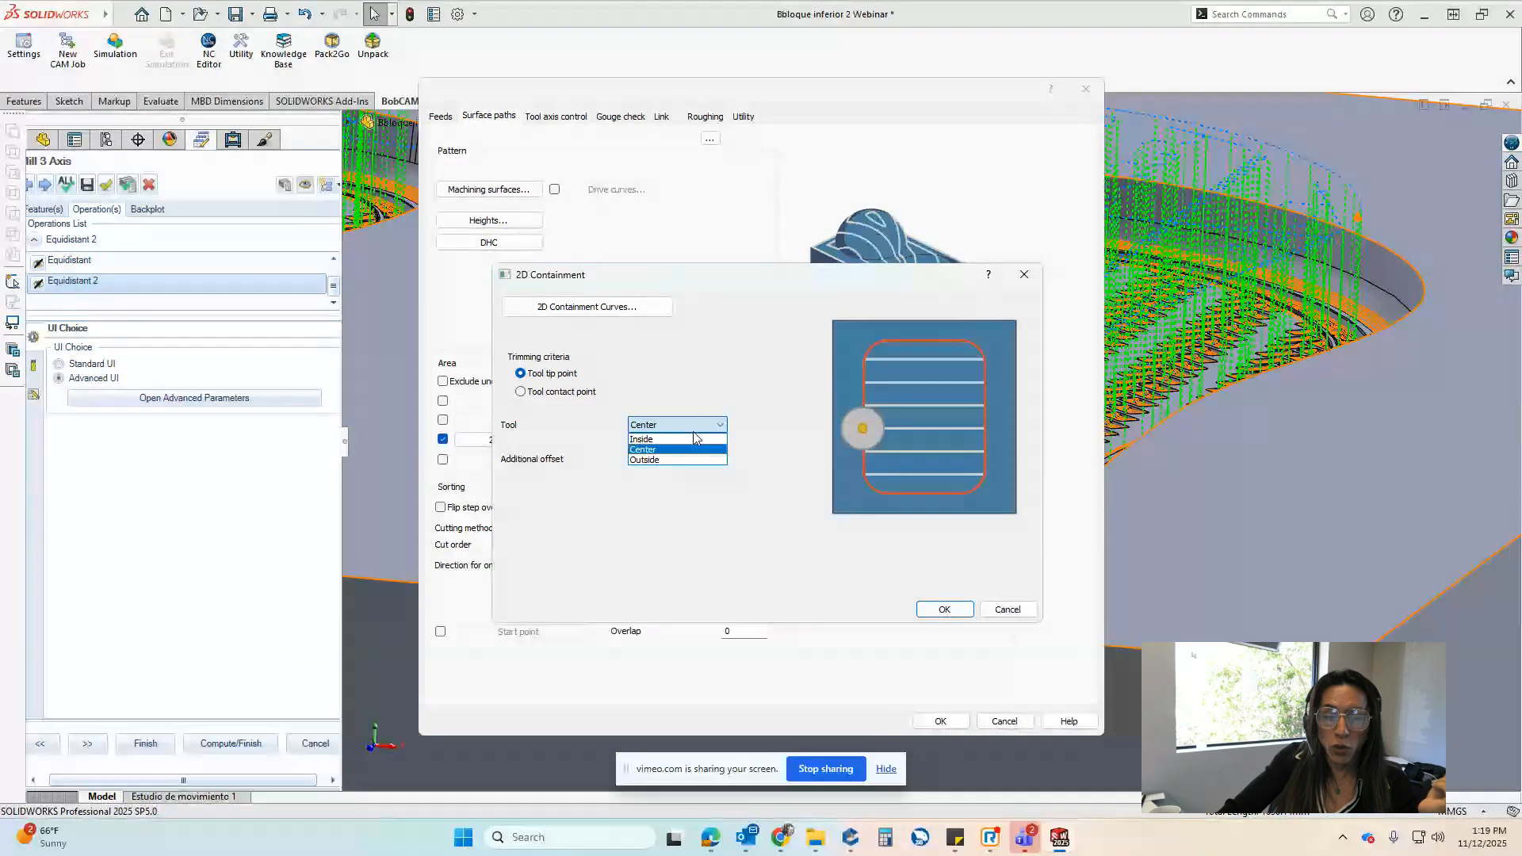
pyautogui.click(801, 384)
pyautogui.click(1026, 277)
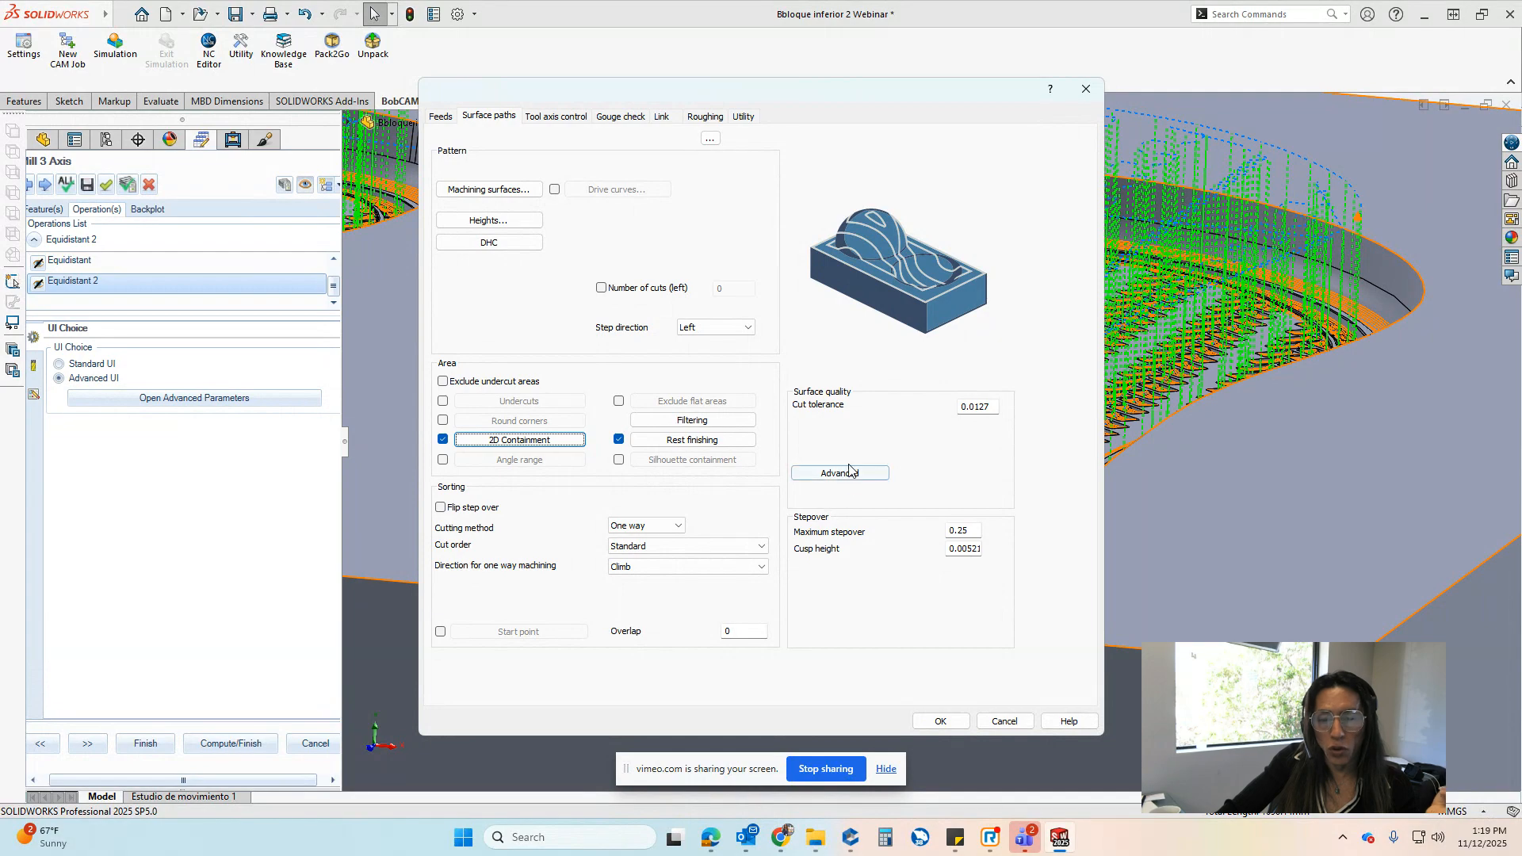
pyautogui.click(618, 120)
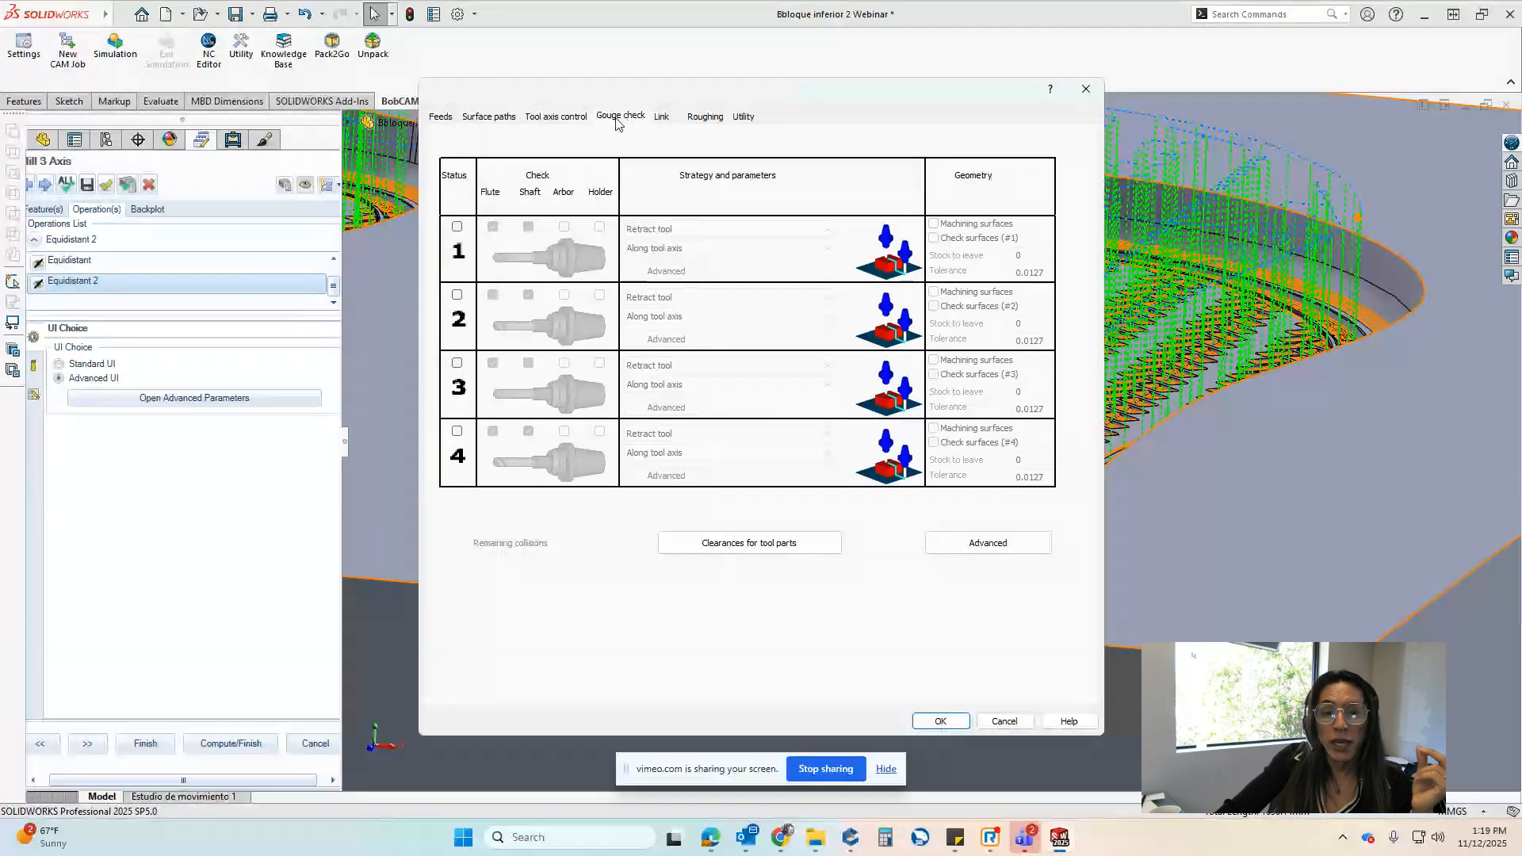
# Set the first entry in the advanced link settings to Approach from rapid distance, and move the dialog aside to expose the toolpath
pyautogui.click(662, 119)
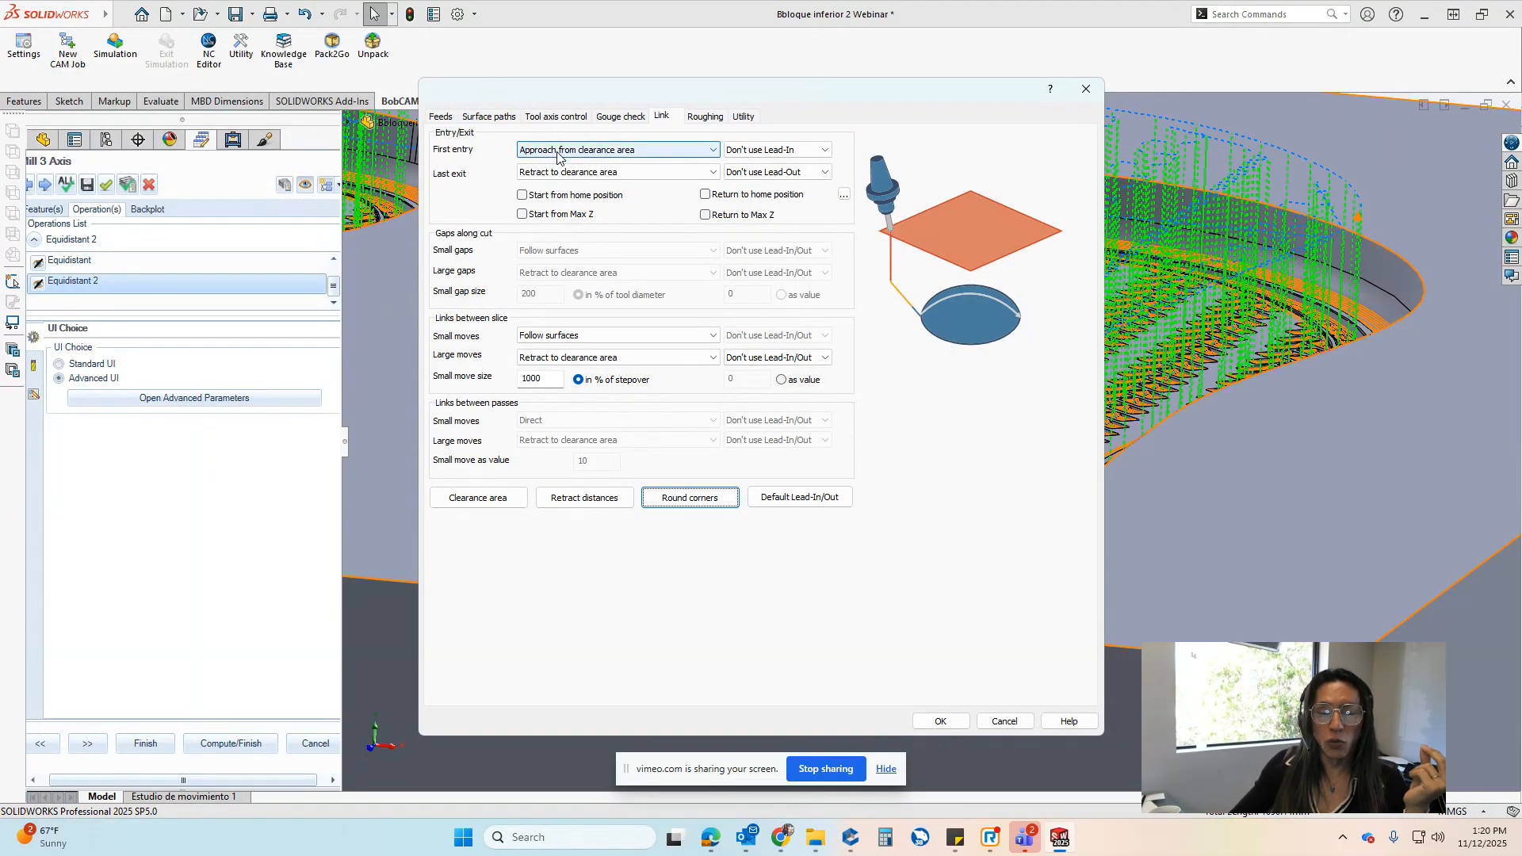
pyautogui.click(597, 151)
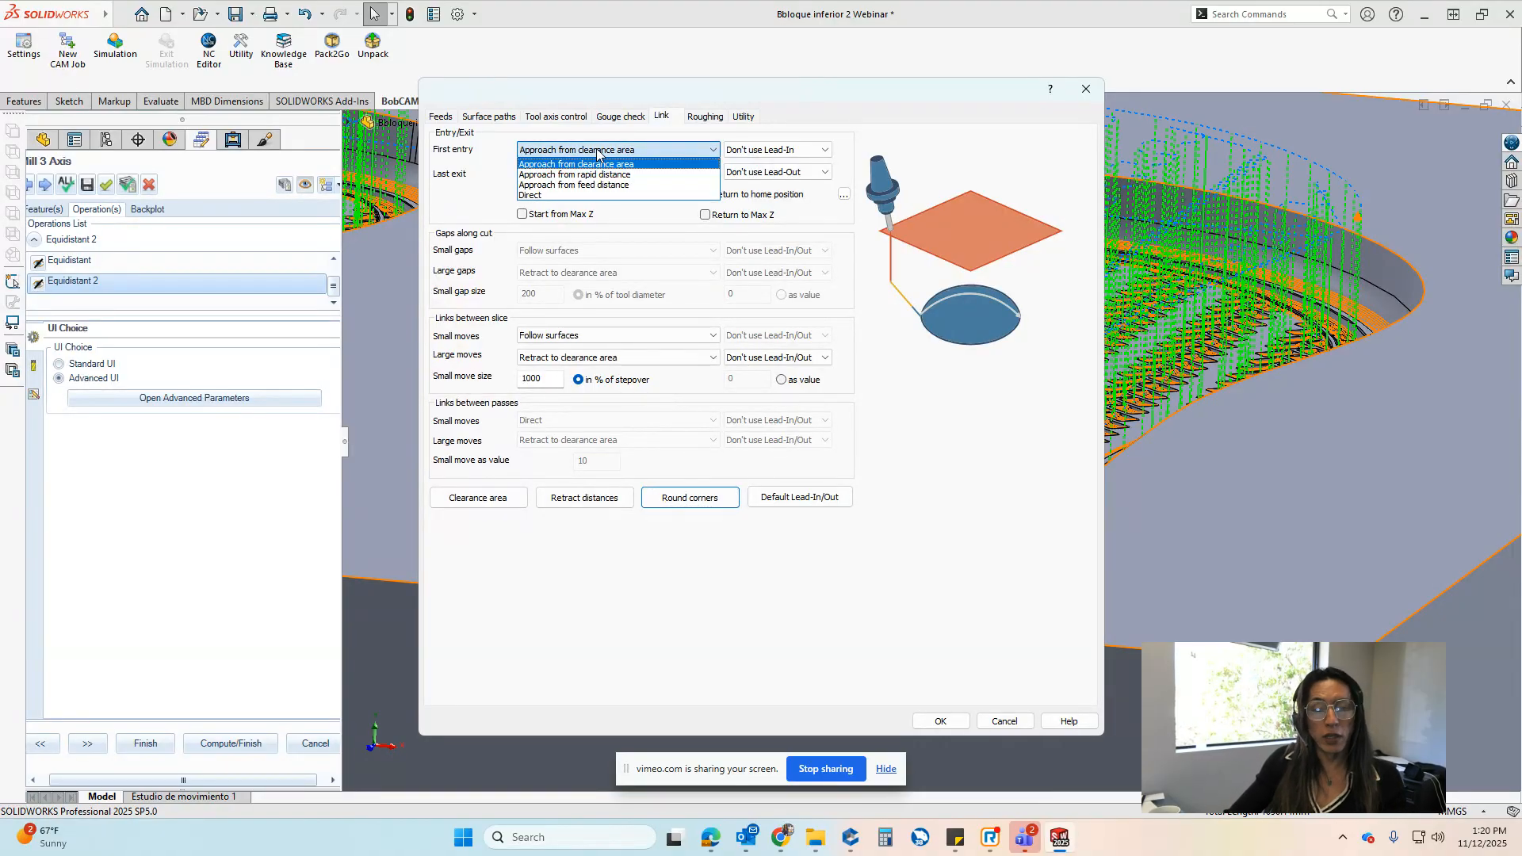
pyautogui.click(615, 185)
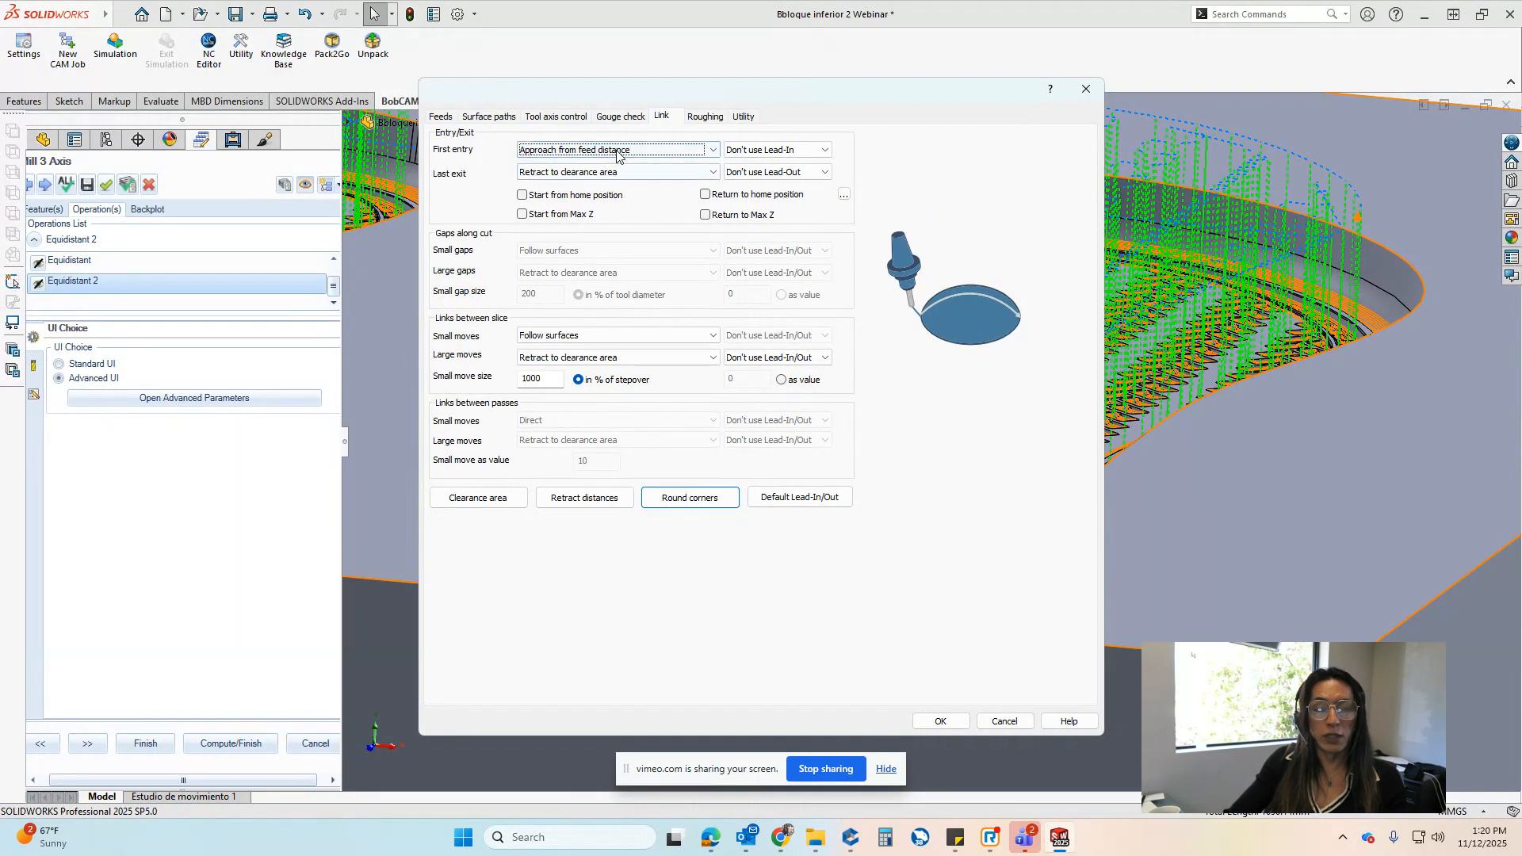
pyautogui.click(620, 152)
pyautogui.click(598, 176)
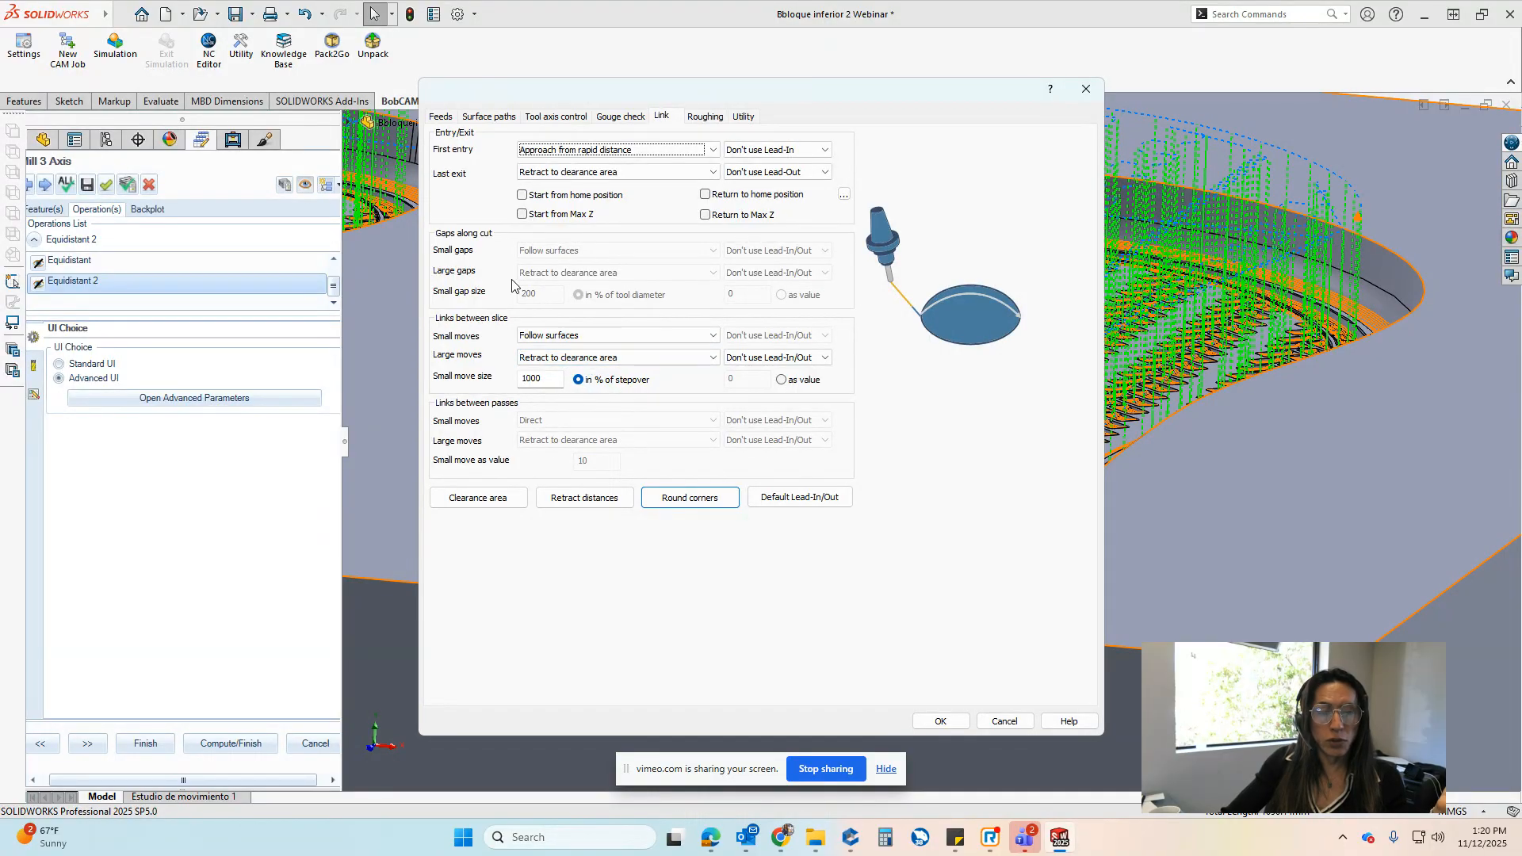
pyautogui.moveTo(768, 79); pyautogui.dragTo(580, 78)
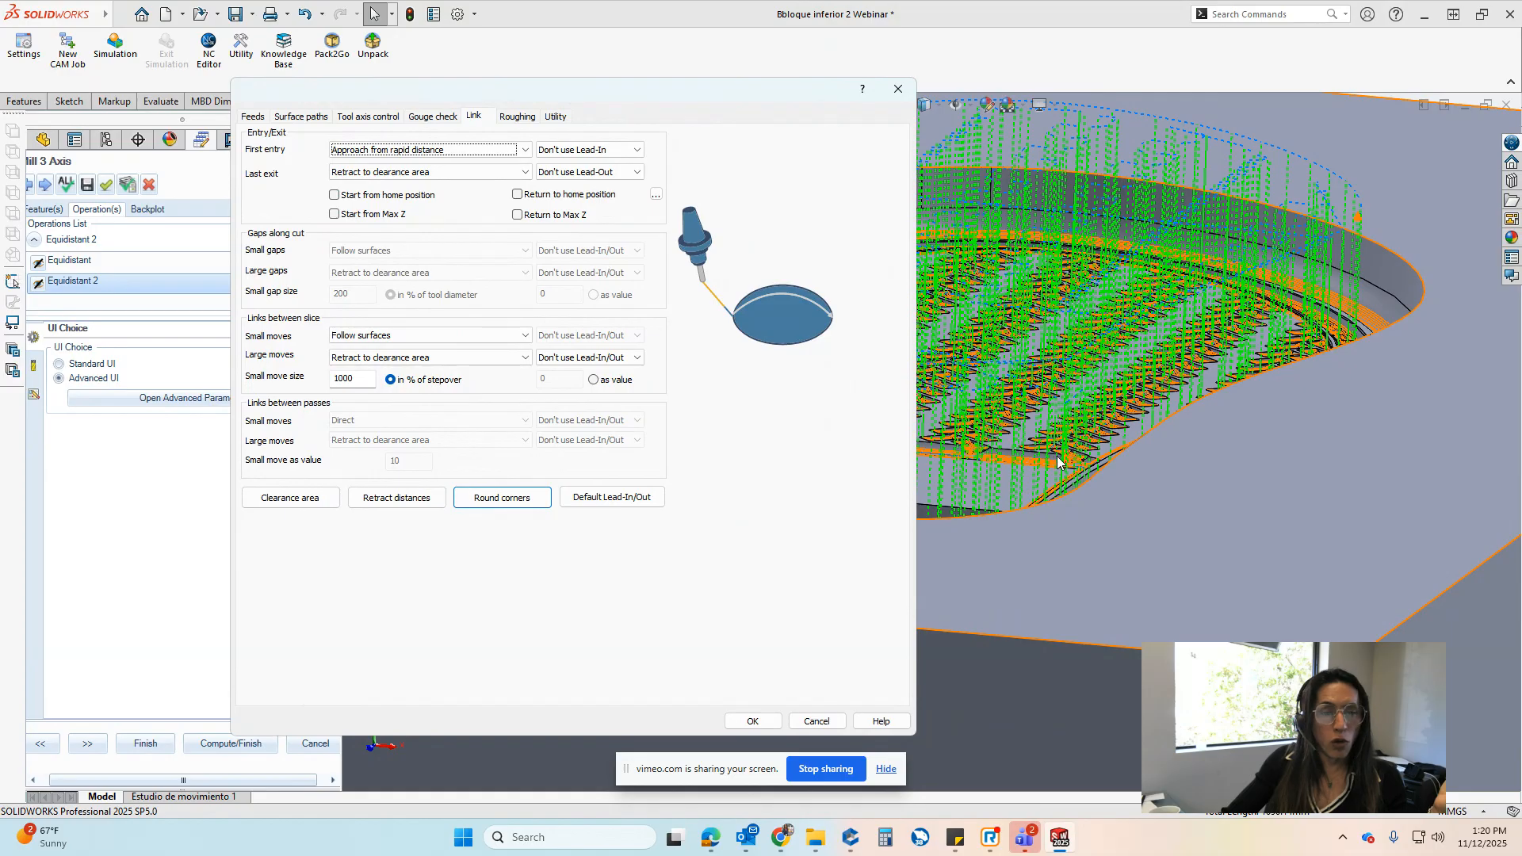
# Set large moves between slices to Retract to feed distance in the advanced link settings, accept them, and compute the Equidistant 2 toolpath
pyautogui.click(452, 357)
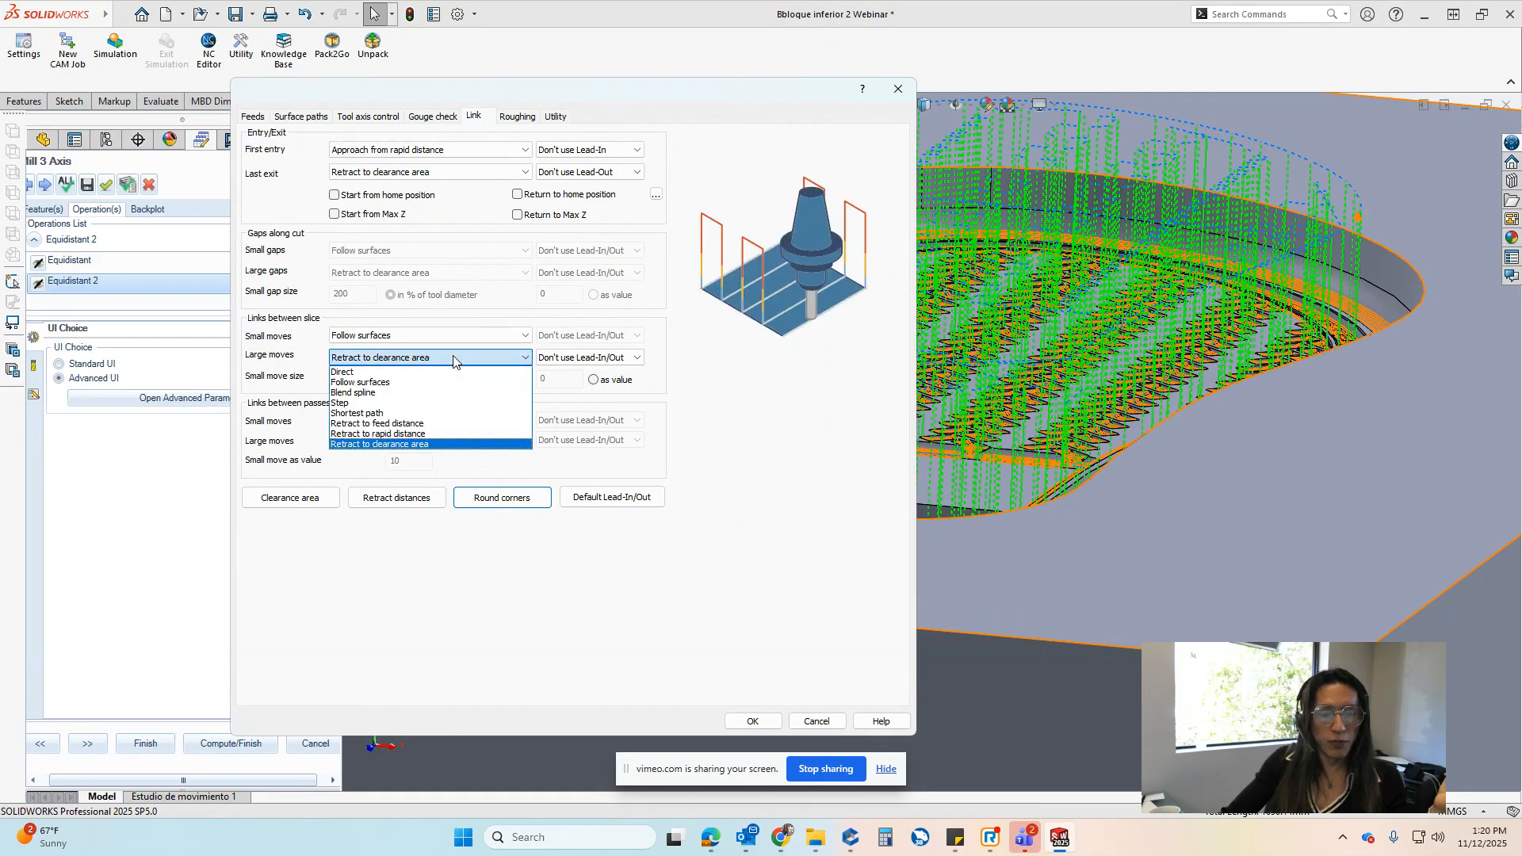
pyautogui.click(423, 424)
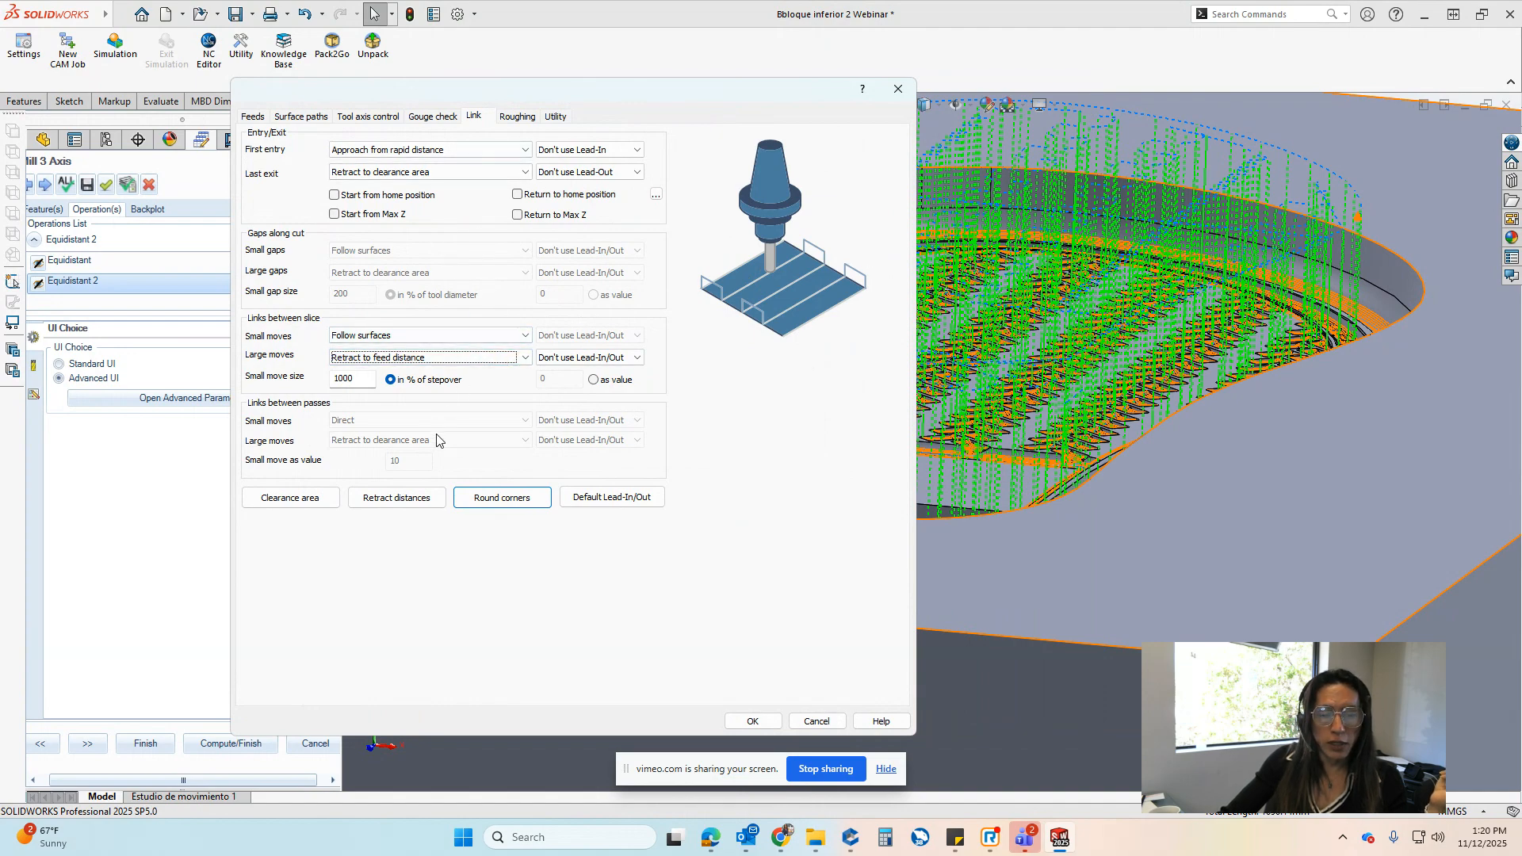
pyautogui.click(752, 722)
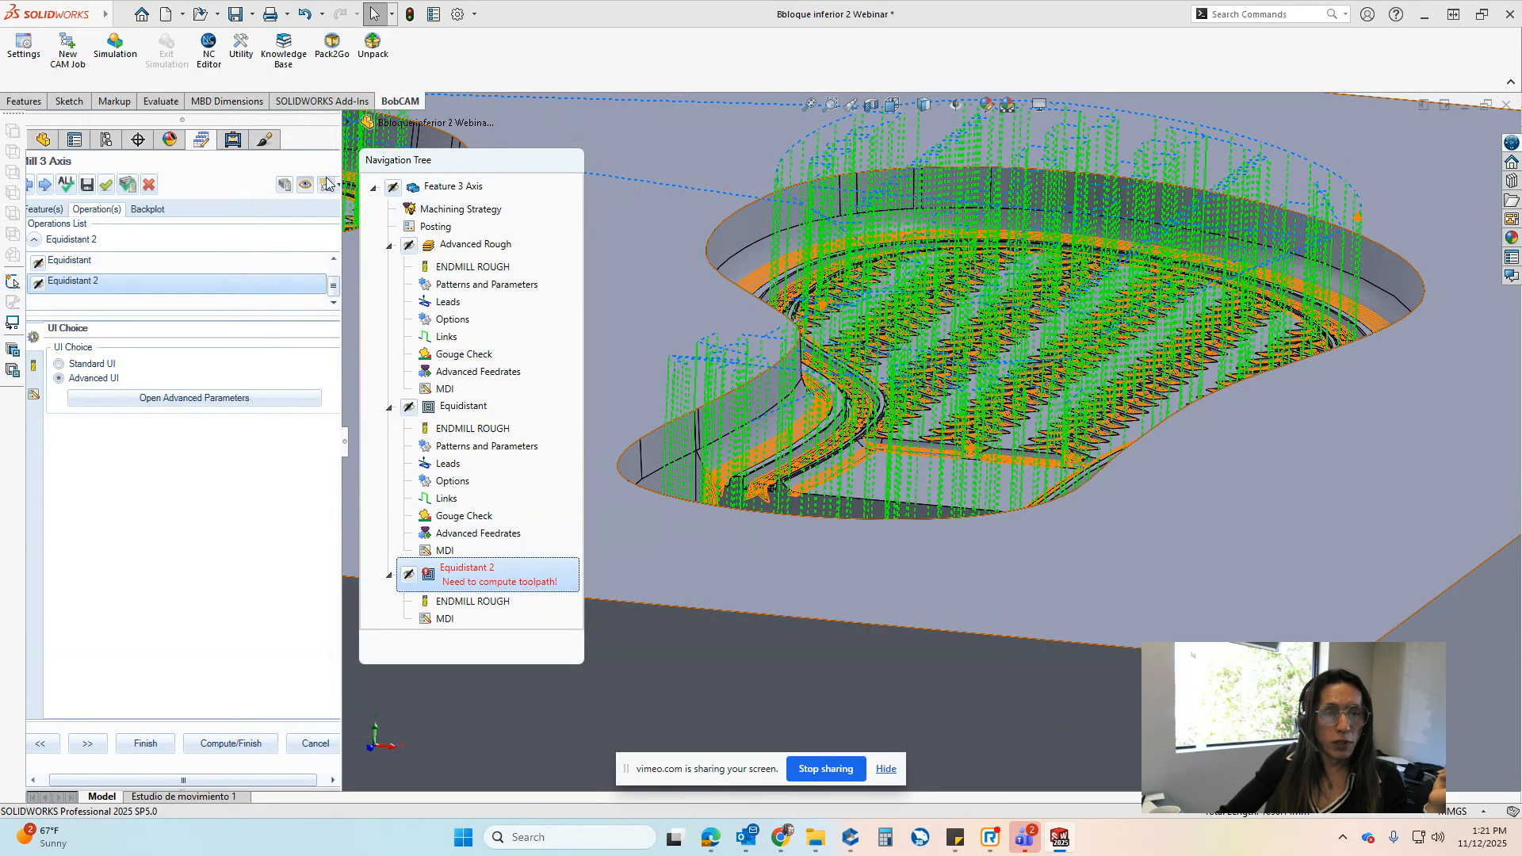
pyautogui.click(284, 188)
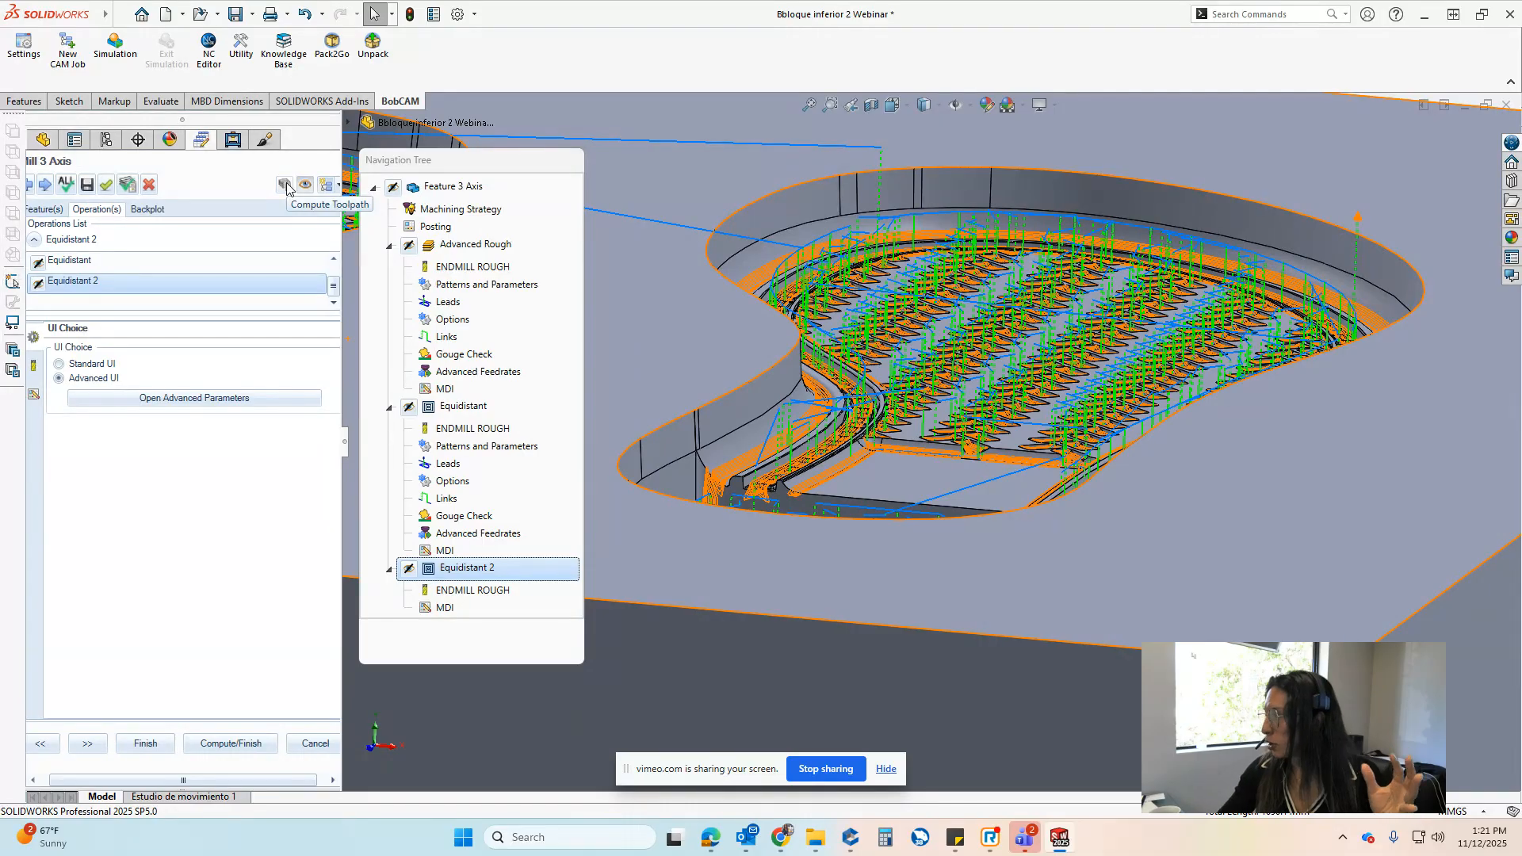
pyautogui.click(285, 185)
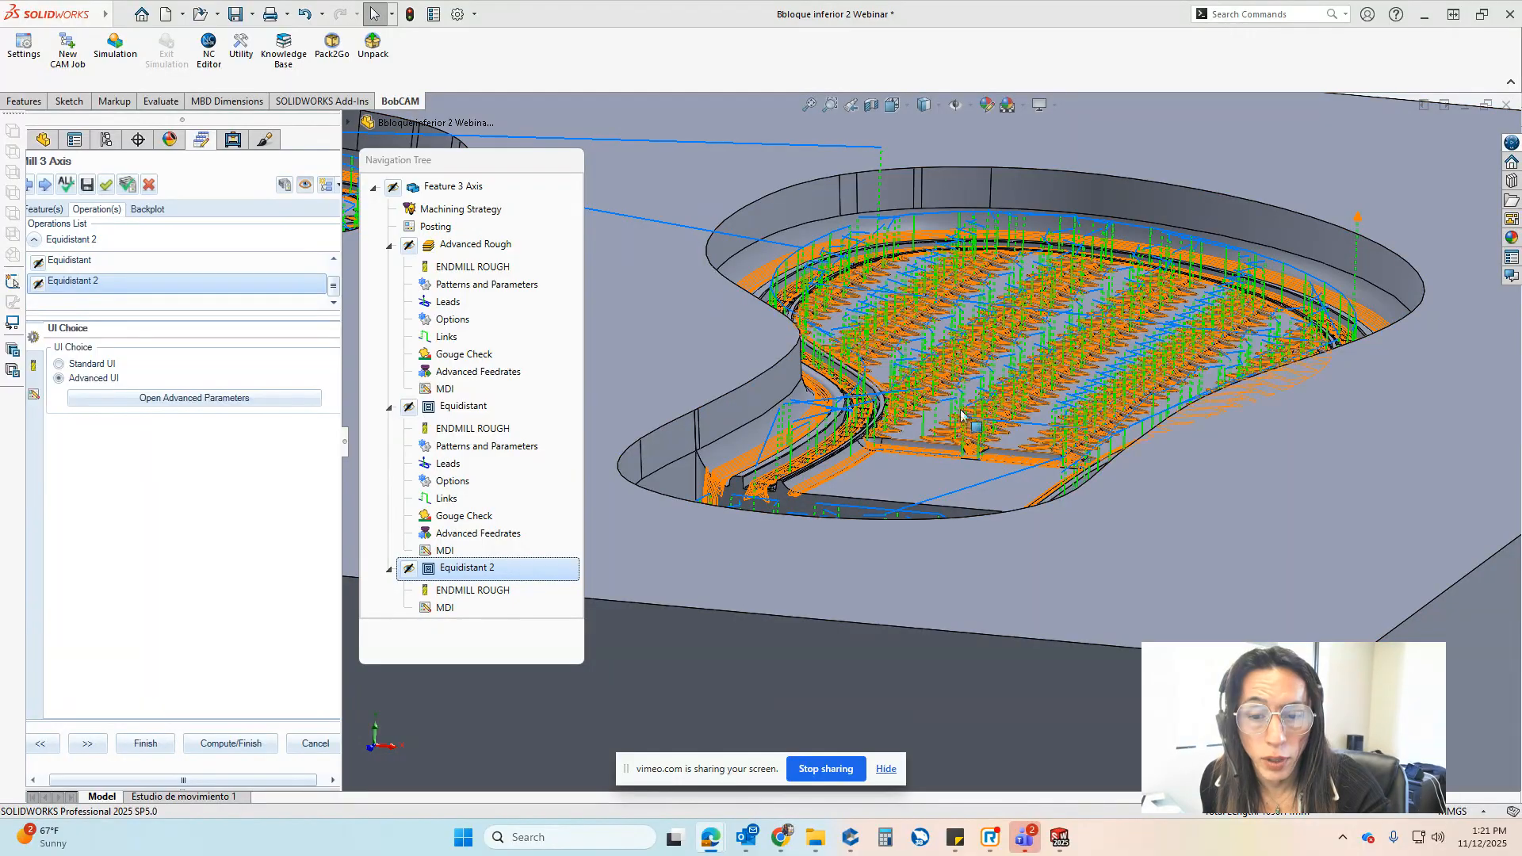
# Inspect the Equidistant 2 toolpath across the sole cavity and check the end mill data of the first Equidistant operation
pyautogui.moveTo(1162, 164); pyautogui.dragTo(1096, 191, button='middle')
pyautogui.scroll(-10, 1096, 196)
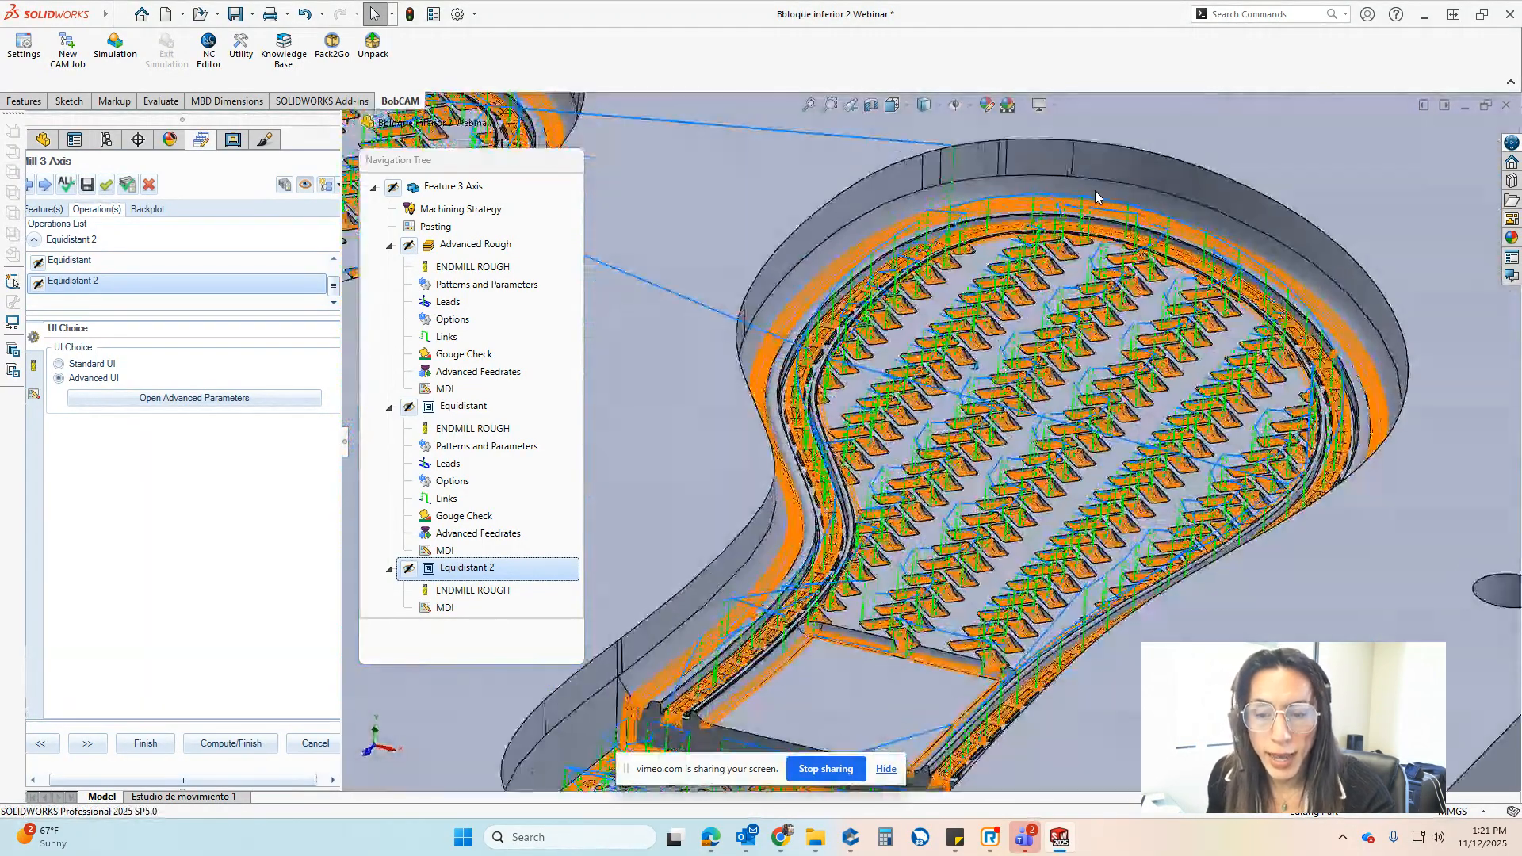
pyautogui.scroll(6, 1132, 355)
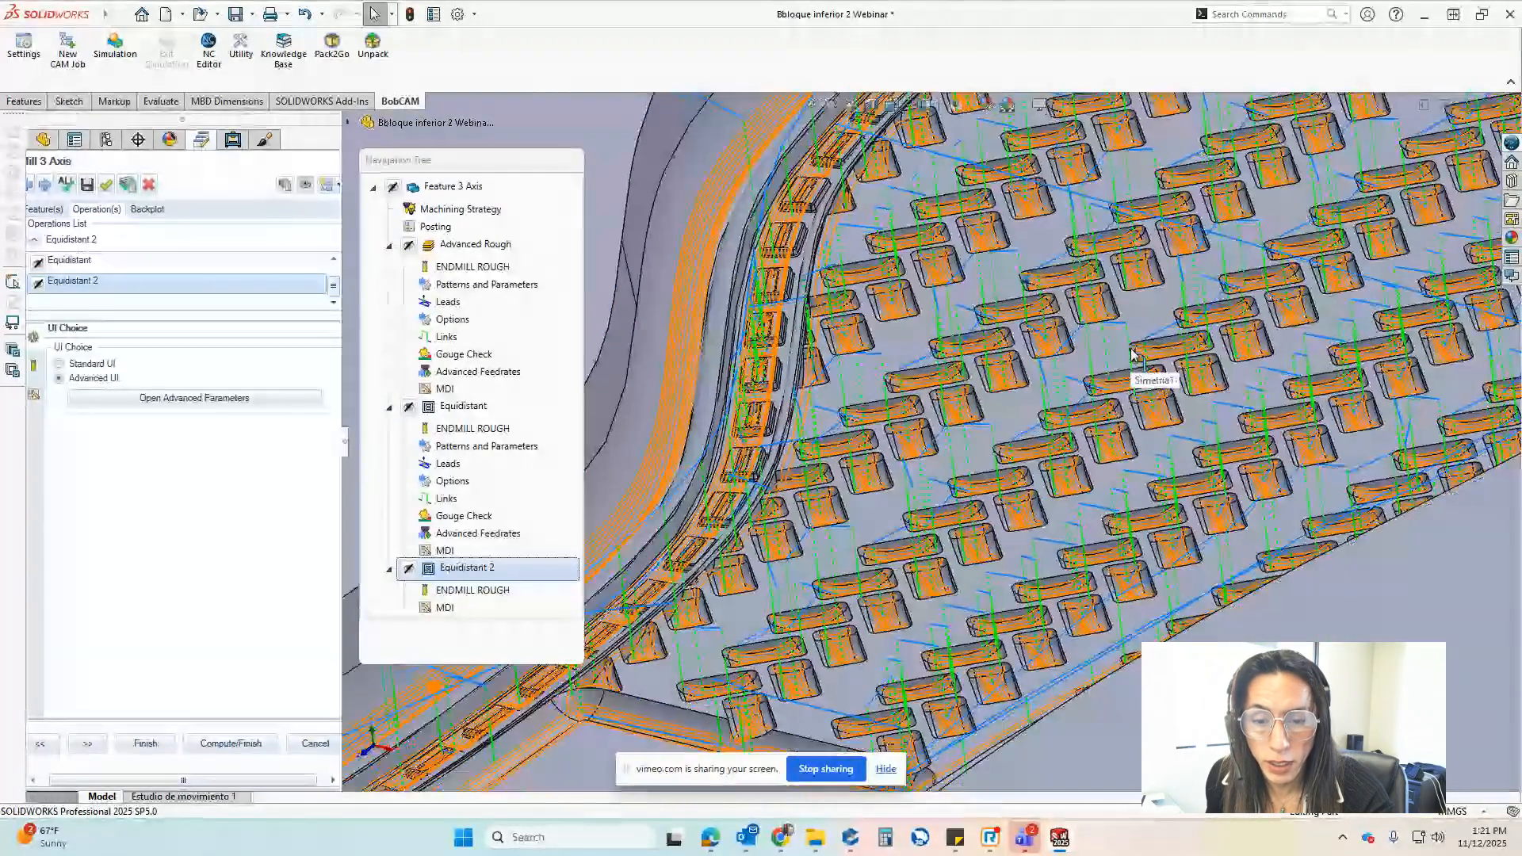
pyautogui.moveTo(1132, 355); pyautogui.dragTo(1112, 297, button='middle')
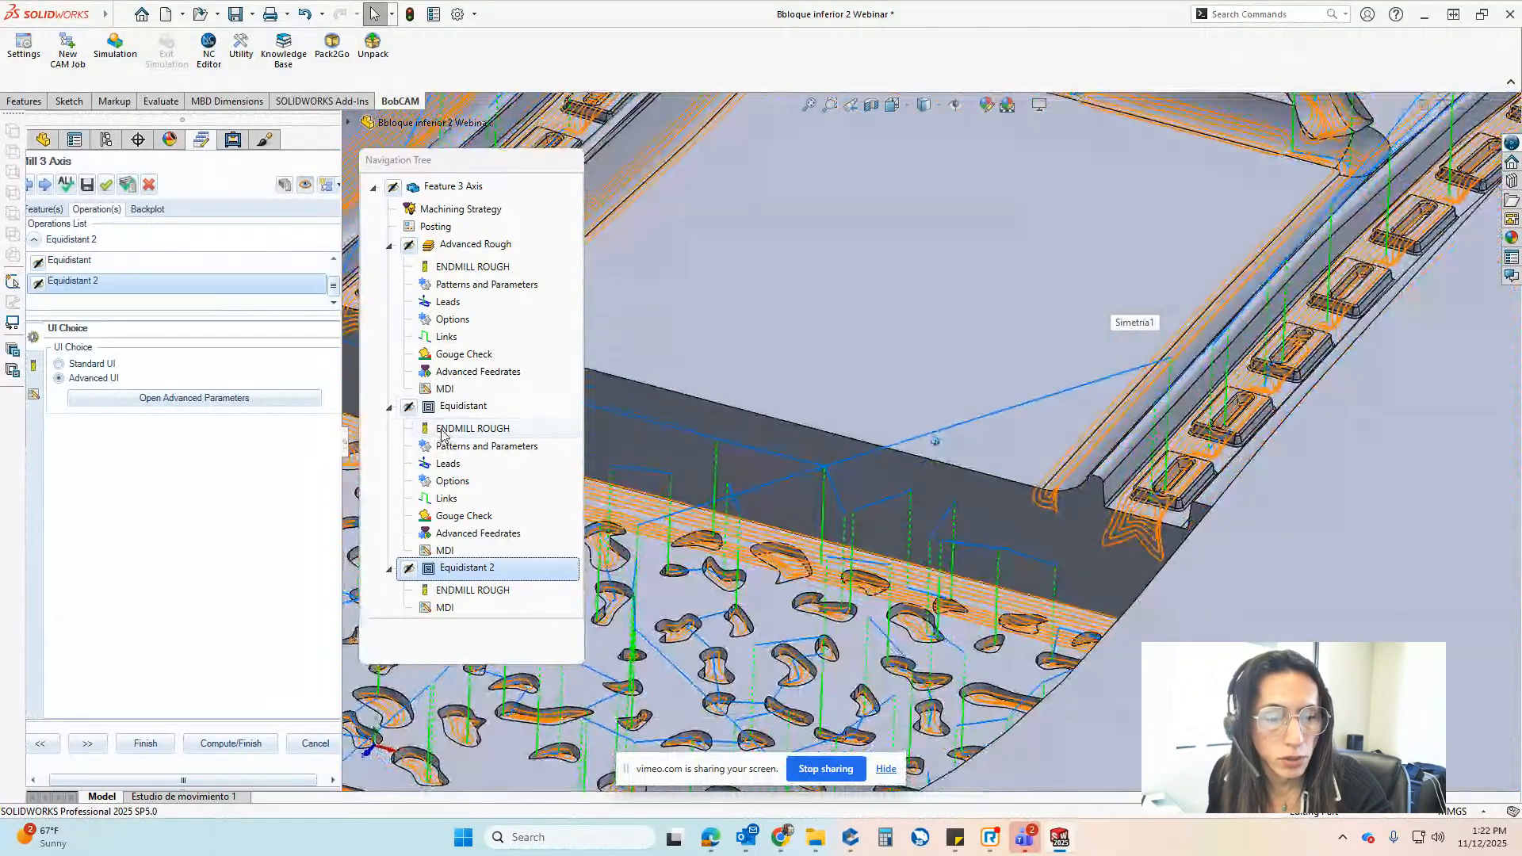
pyautogui.click(442, 429)
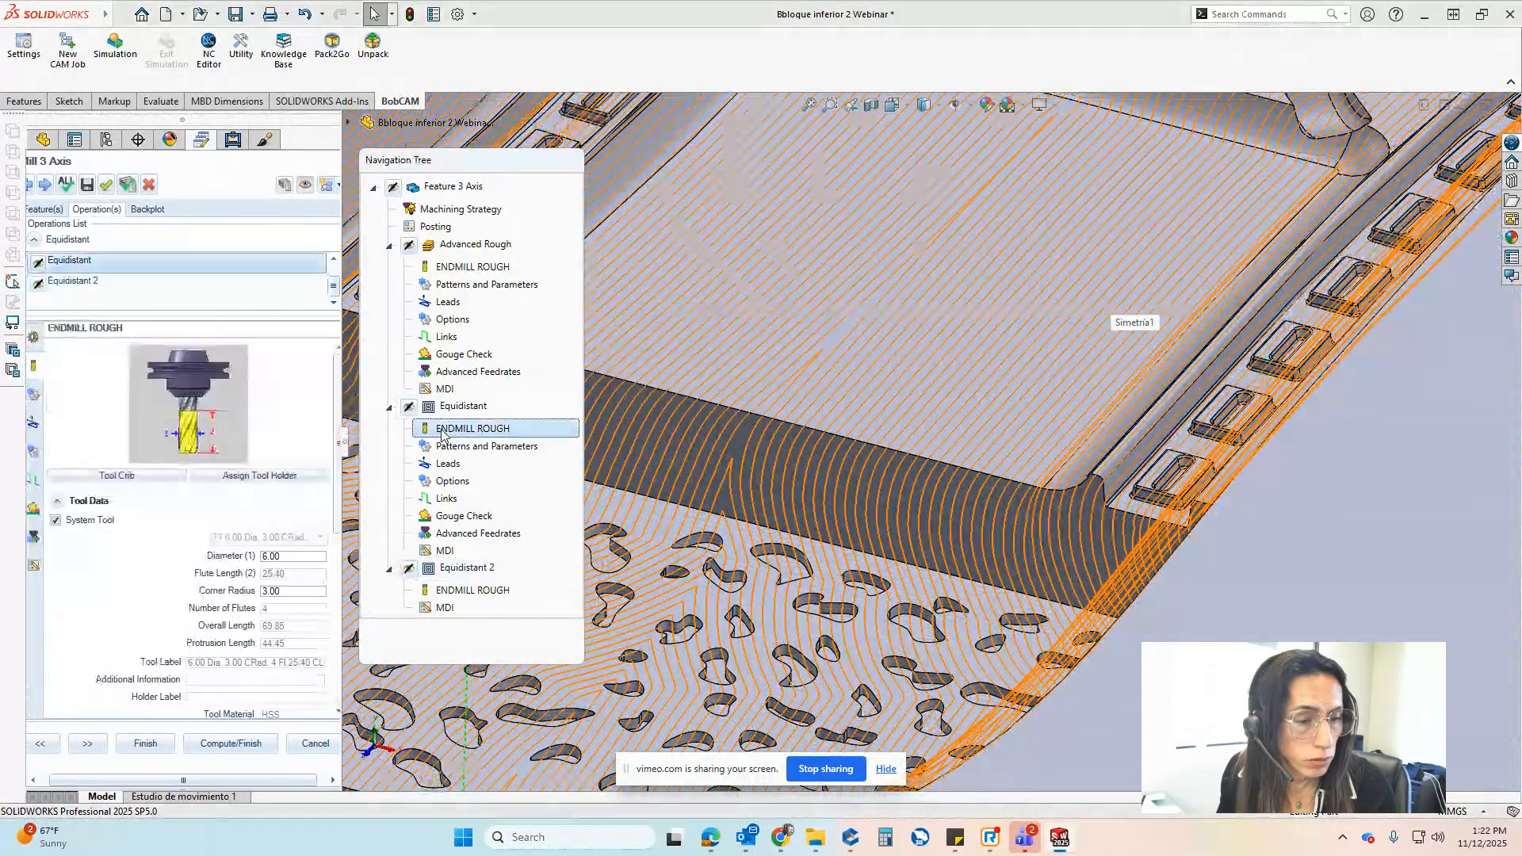
pyautogui.doubleClick(302, 559)
# Give the Equidistant 2 end mill a diameter of 1 and corner radius of 0.5, compute its toolpath, and cancel the operation editing
pyautogui.click(476, 568)
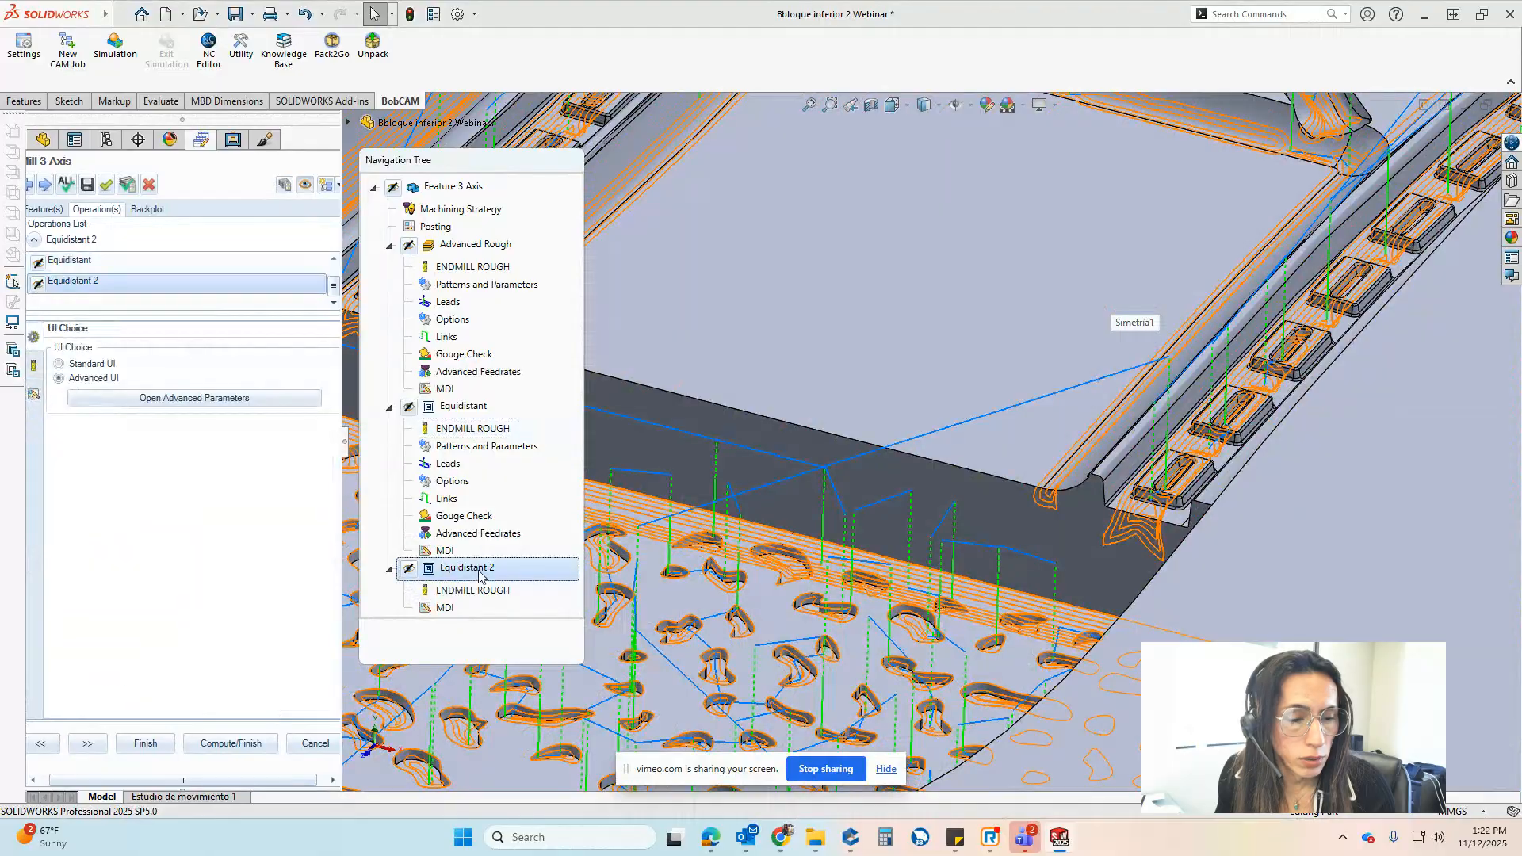
pyautogui.click(473, 592)
pyautogui.doubleClick(308, 559)
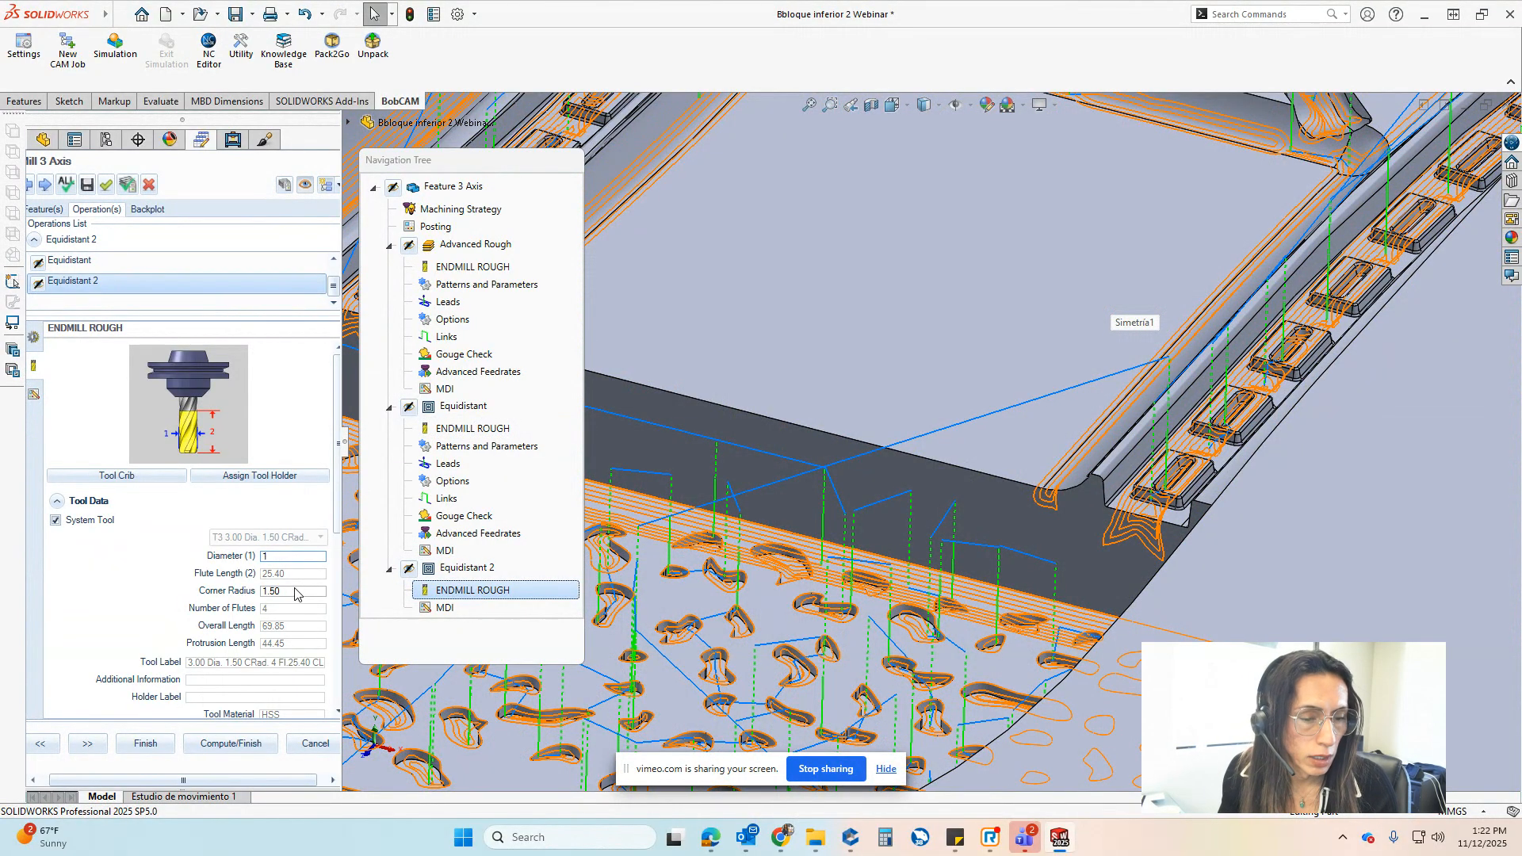
pyautogui.doubleClick(297, 593)
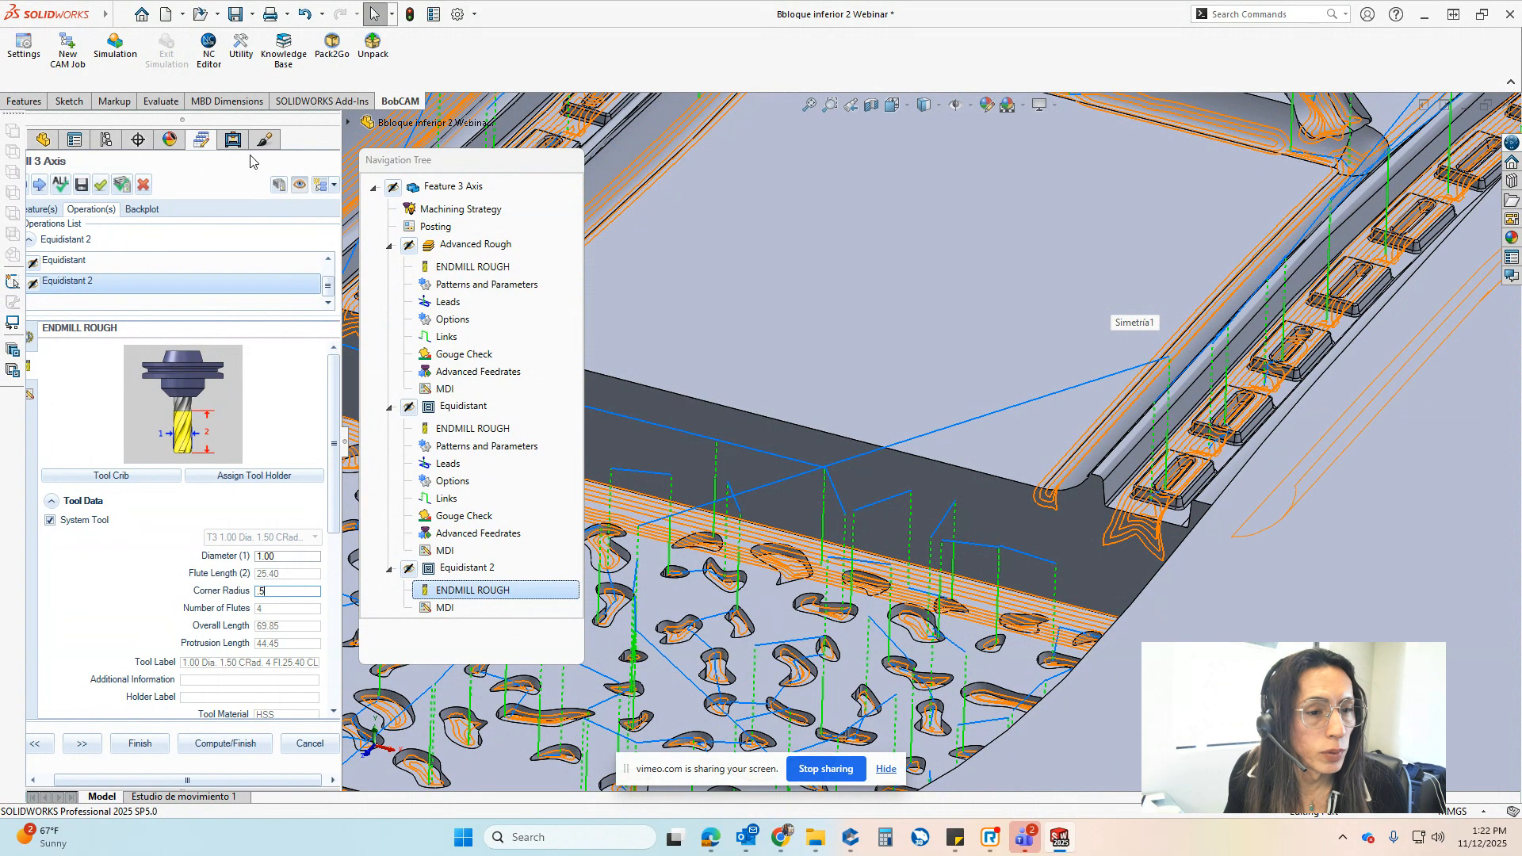
pyautogui.click(279, 185)
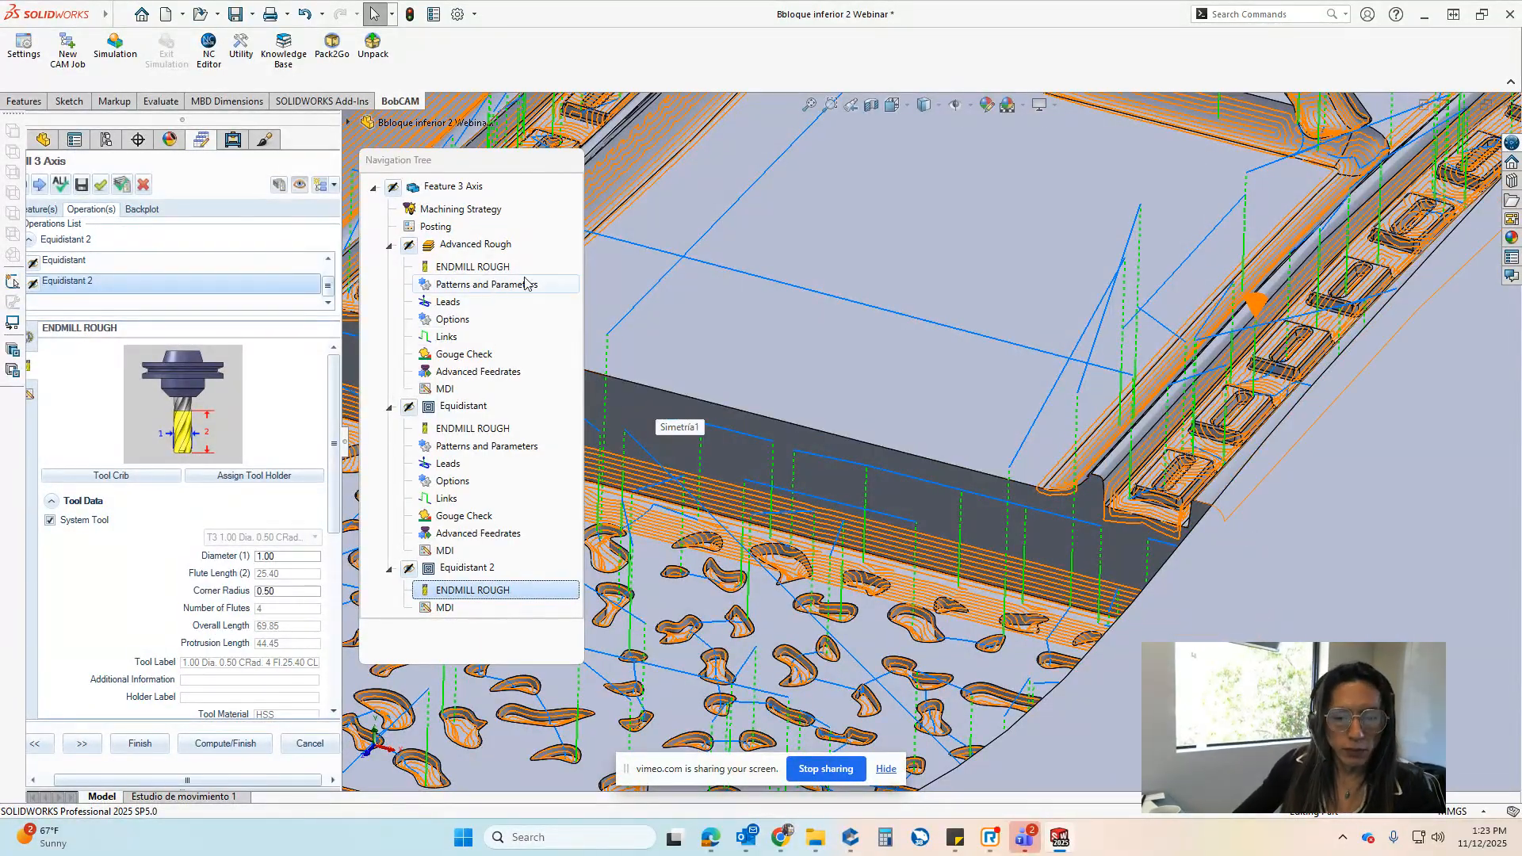
pyautogui.moveTo(756, 499); pyautogui.dragTo(939, 438, button='middle')
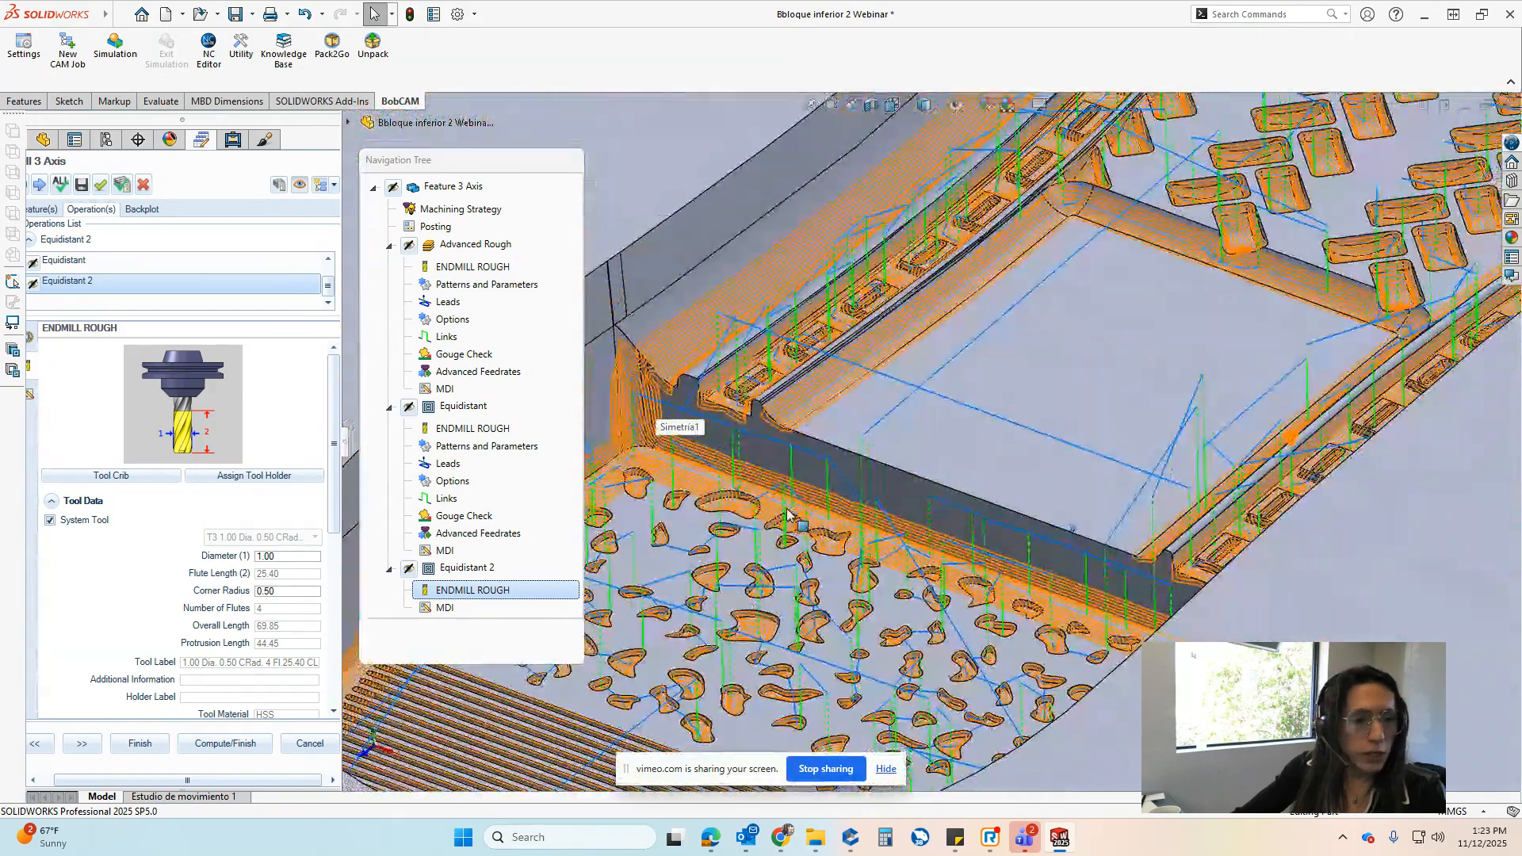
pyautogui.click(144, 187)
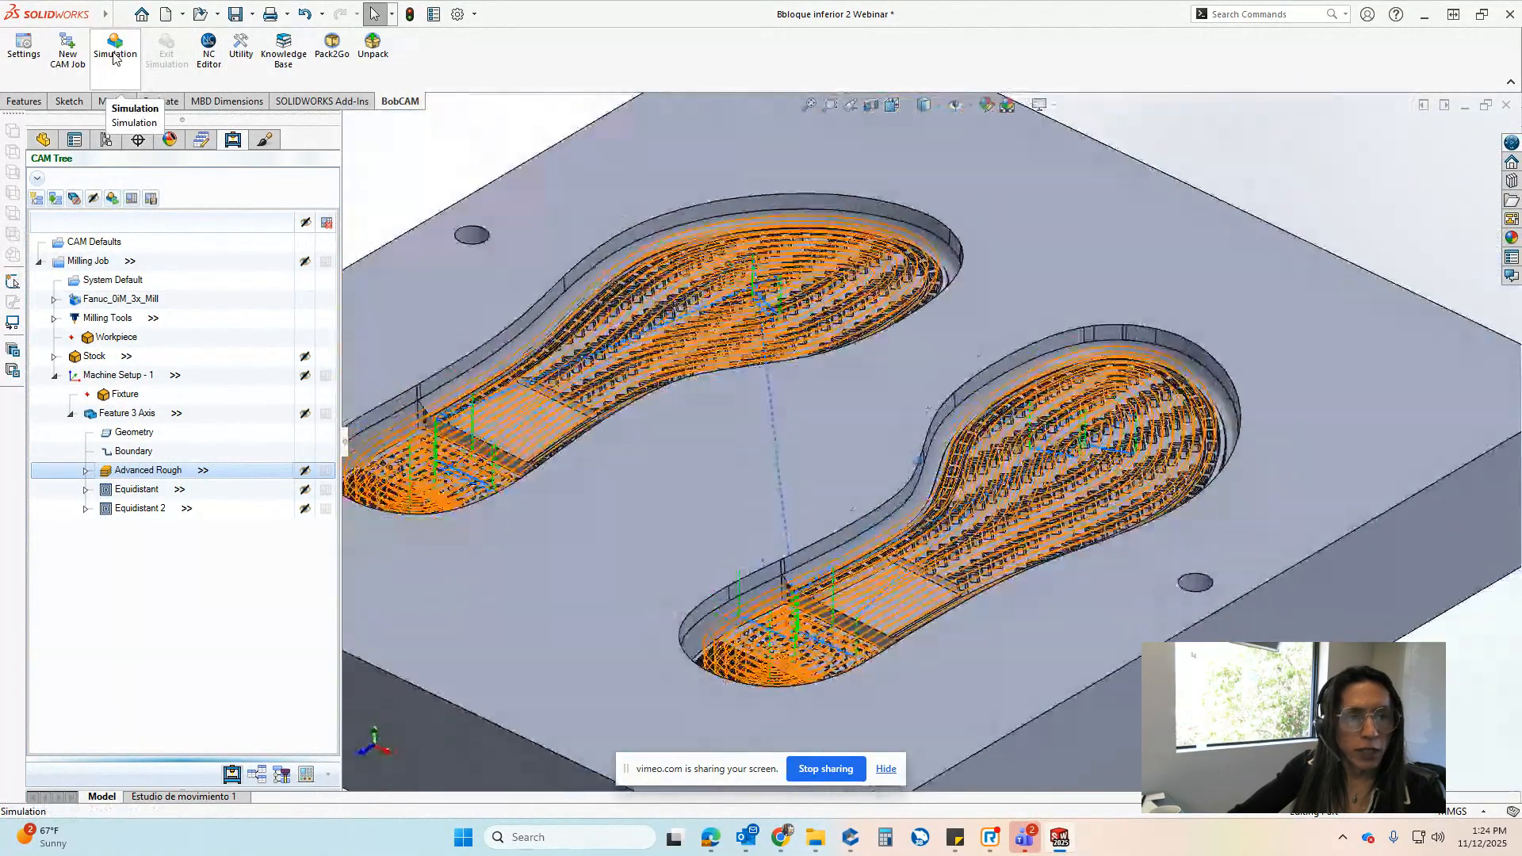
# Save the part in the Downloads folder under the new name "Bbloque inferior 2 Webinar done"
pyautogui.click(120, 15)
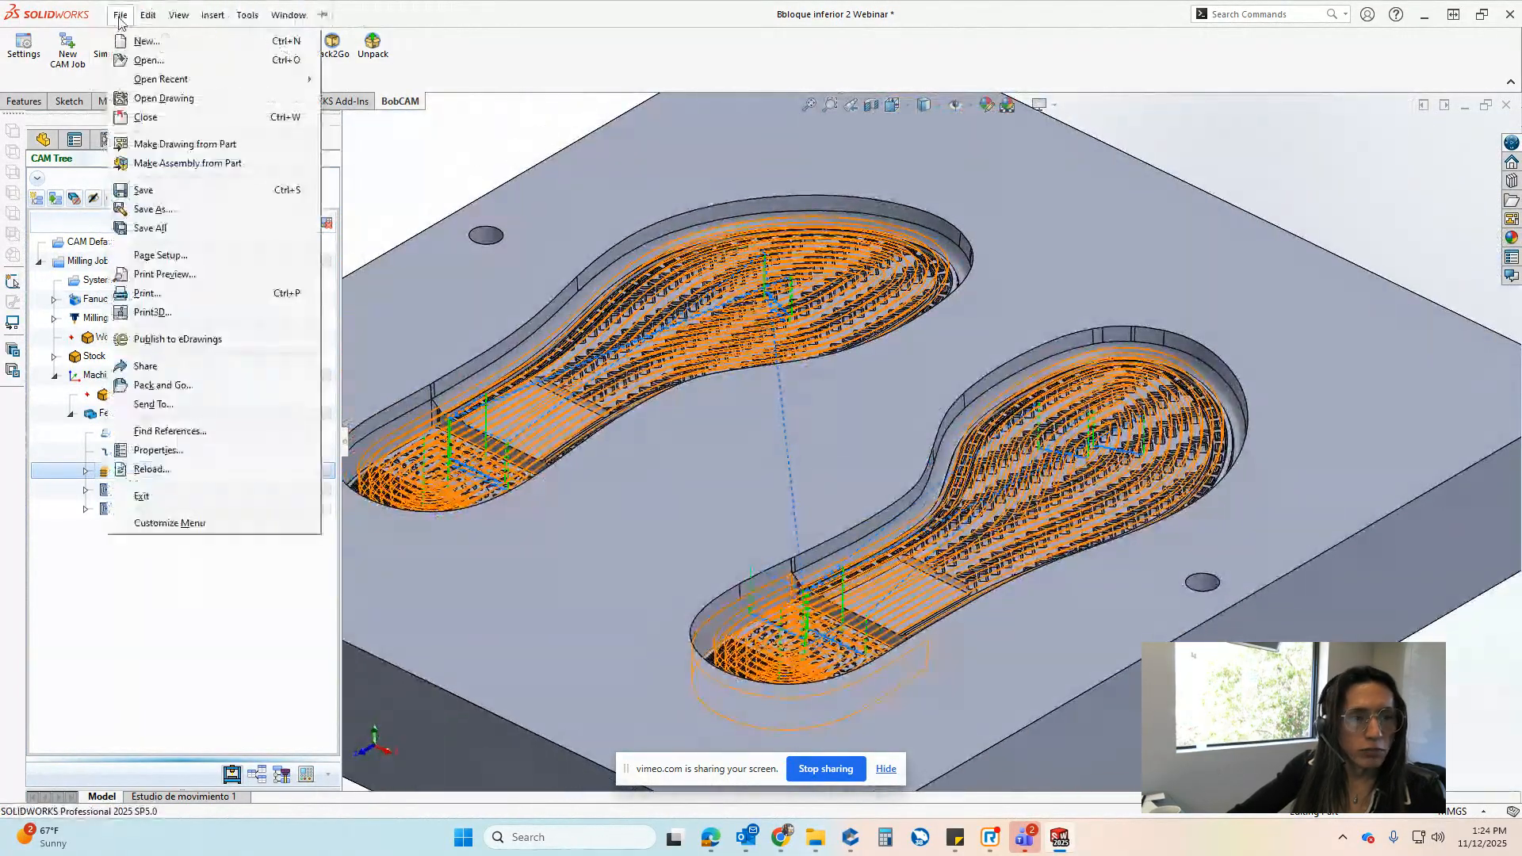
pyautogui.click(164, 211)
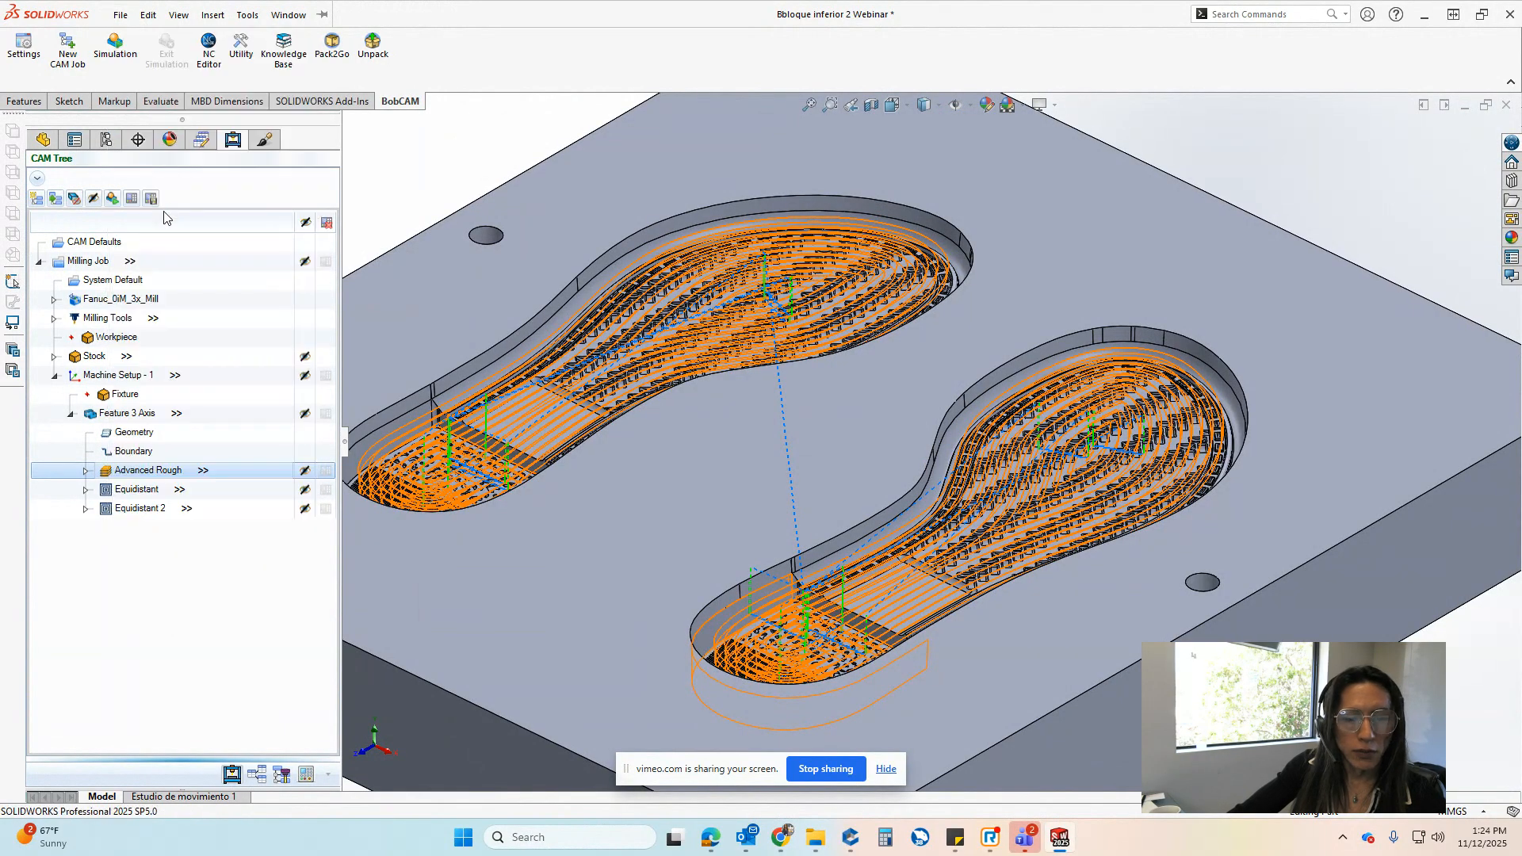
pyautogui.click(708, 660)
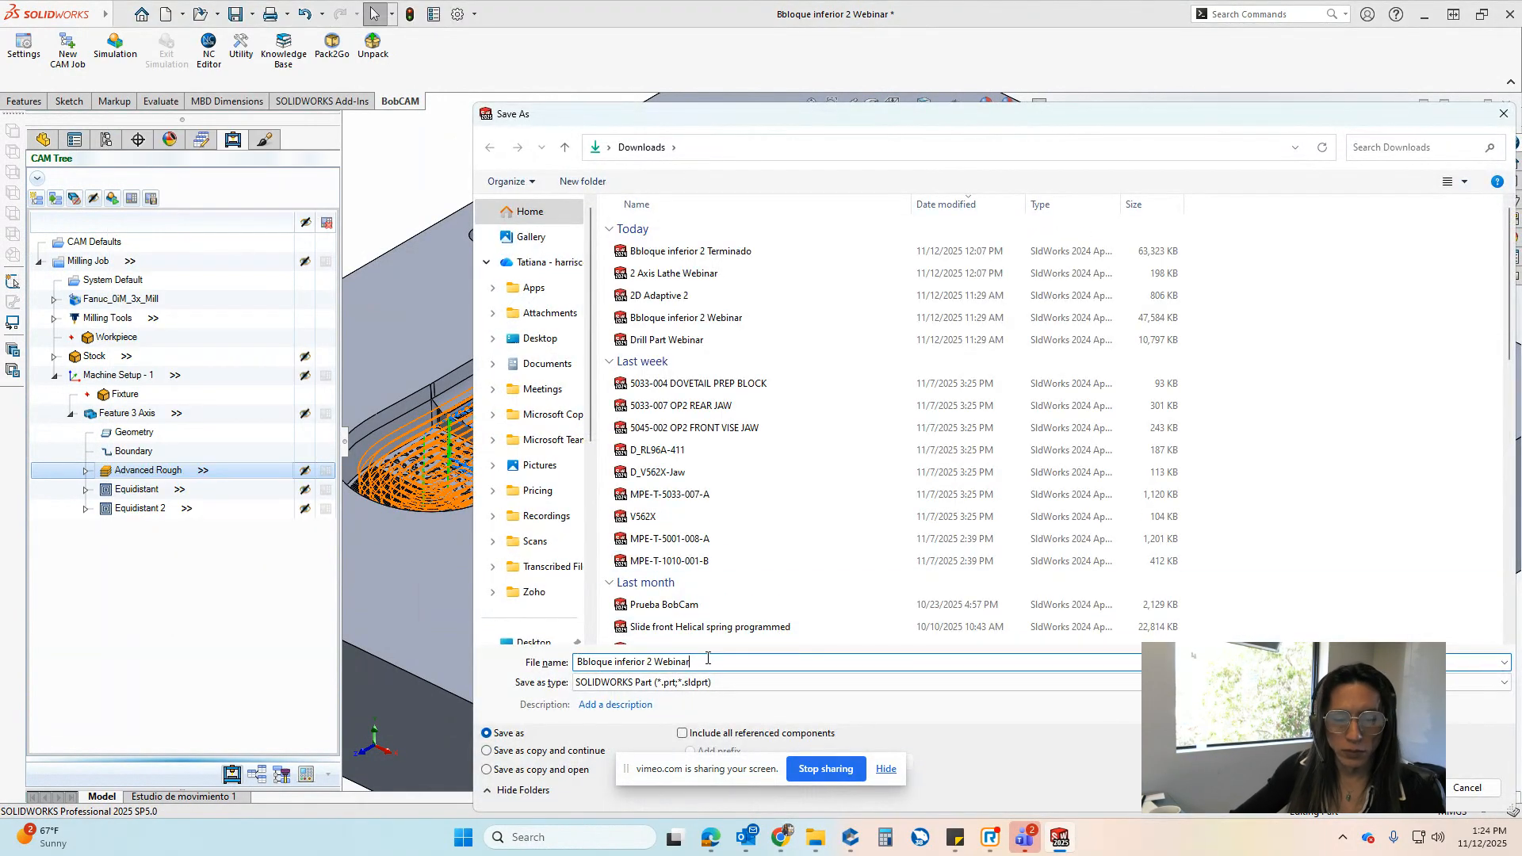
pyautogui.write('dor')
pyautogui.write('e')
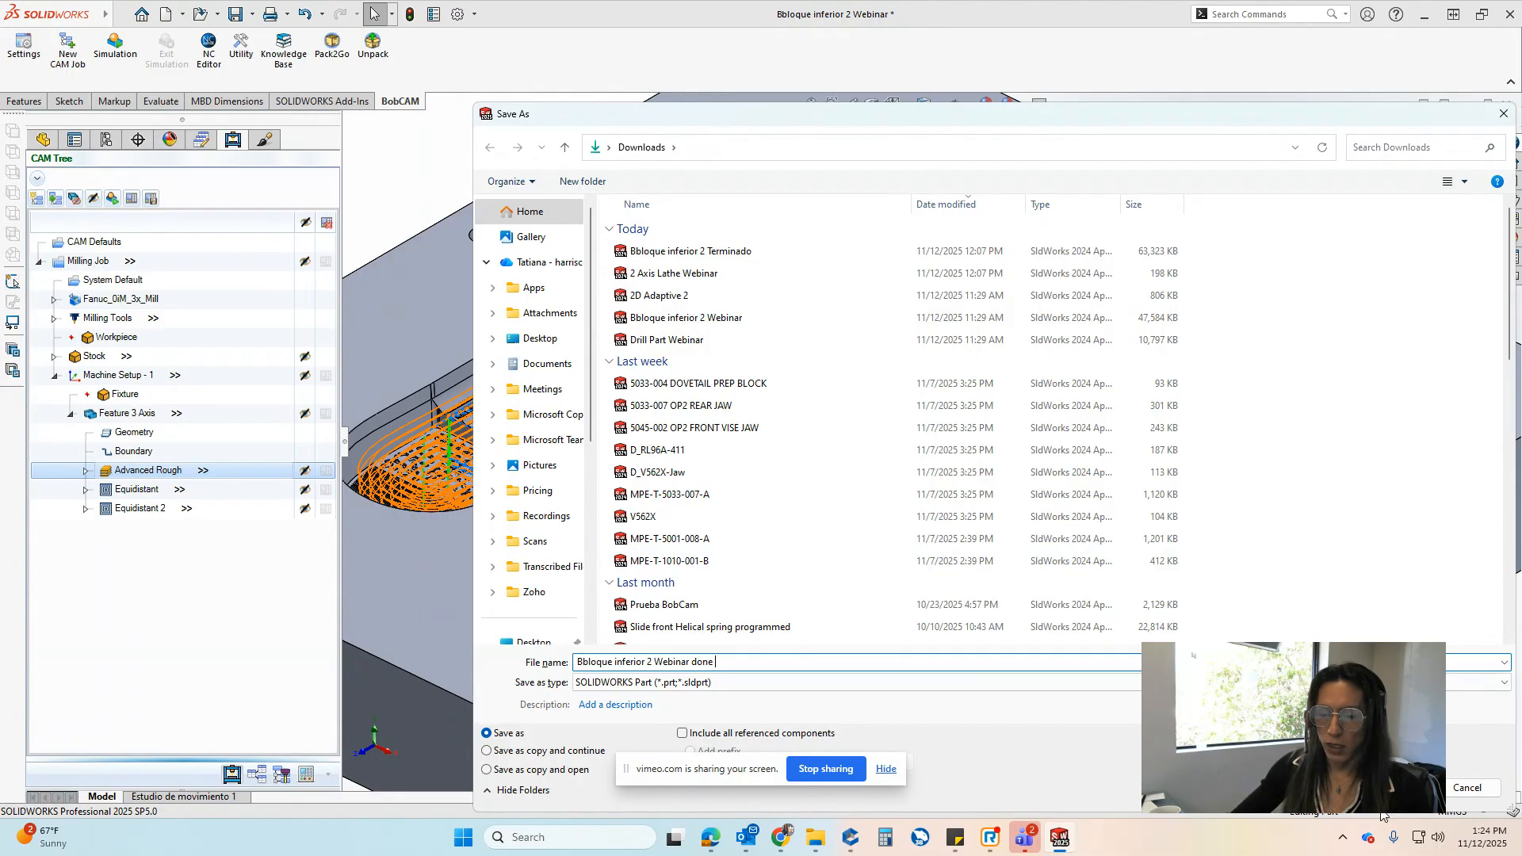
pyautogui.press('Return')
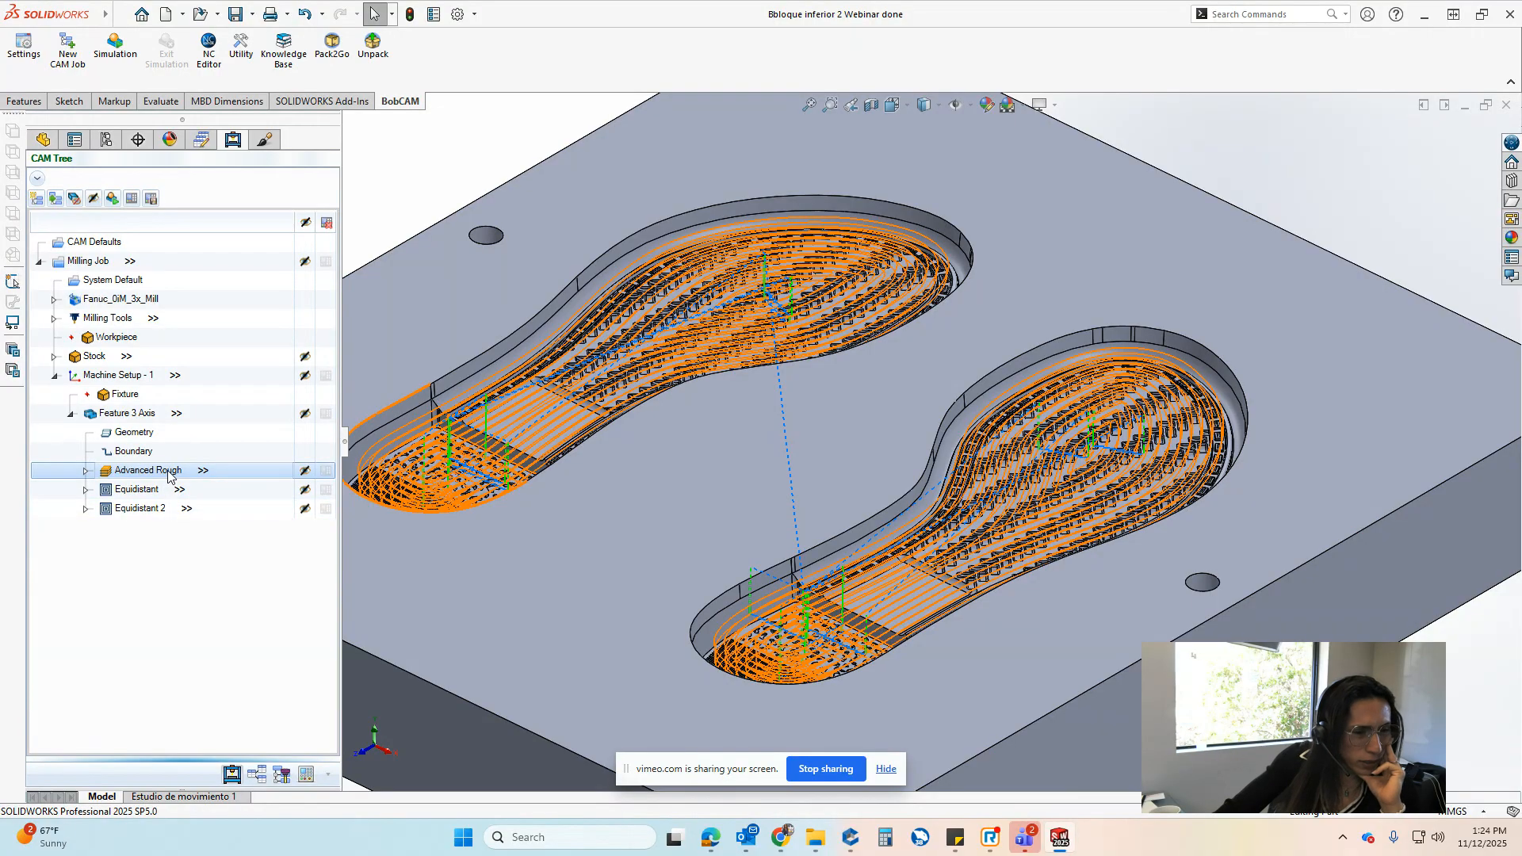
# Set the cut pattern of the Advanced Rough operation to Morph Spiral
pyautogui.doubleClick(135, 473)
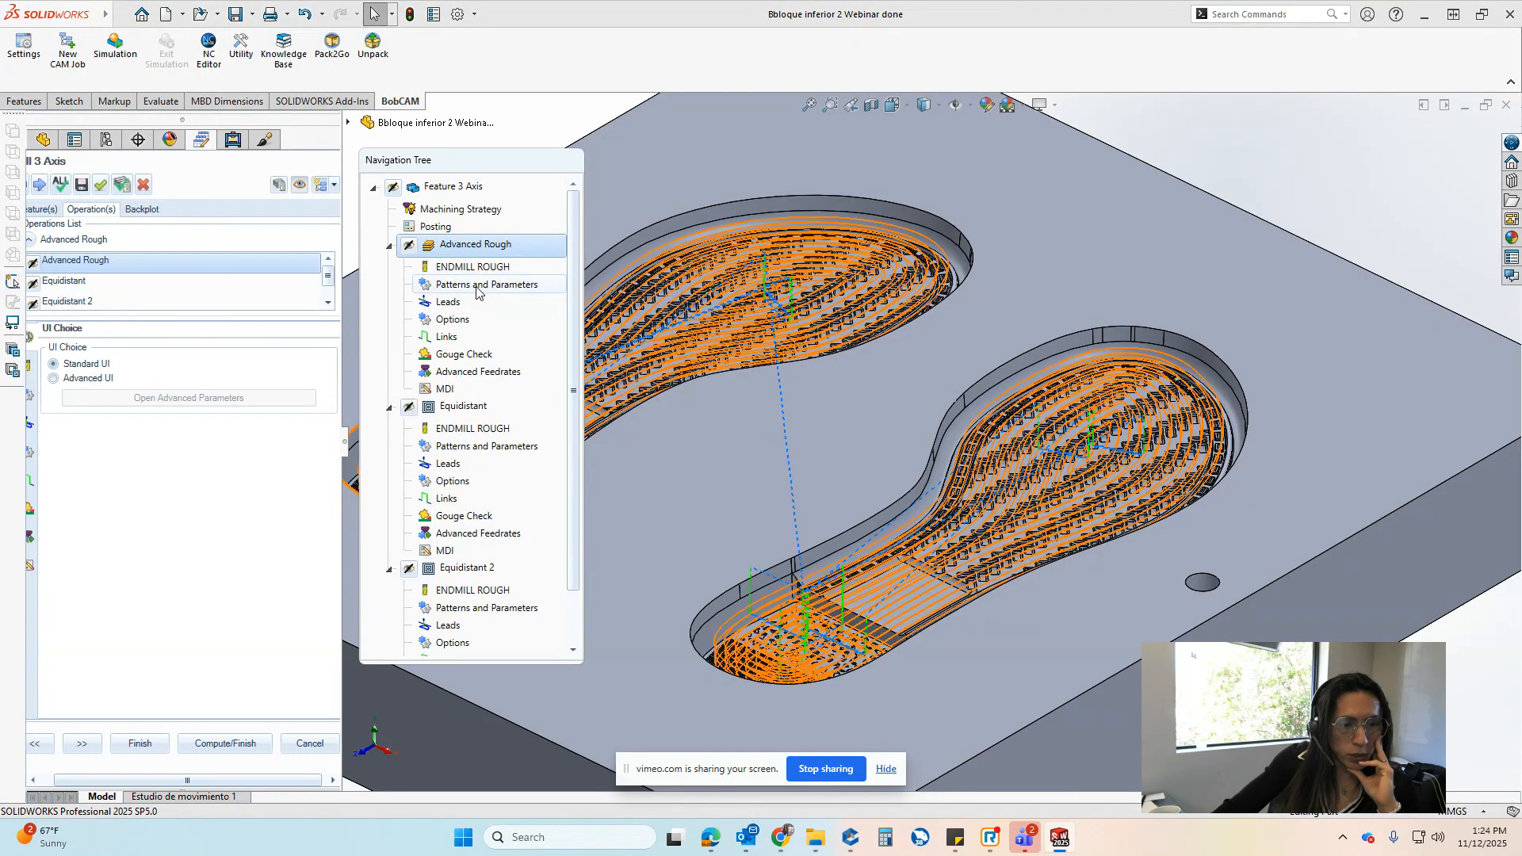
pyautogui.click(475, 286)
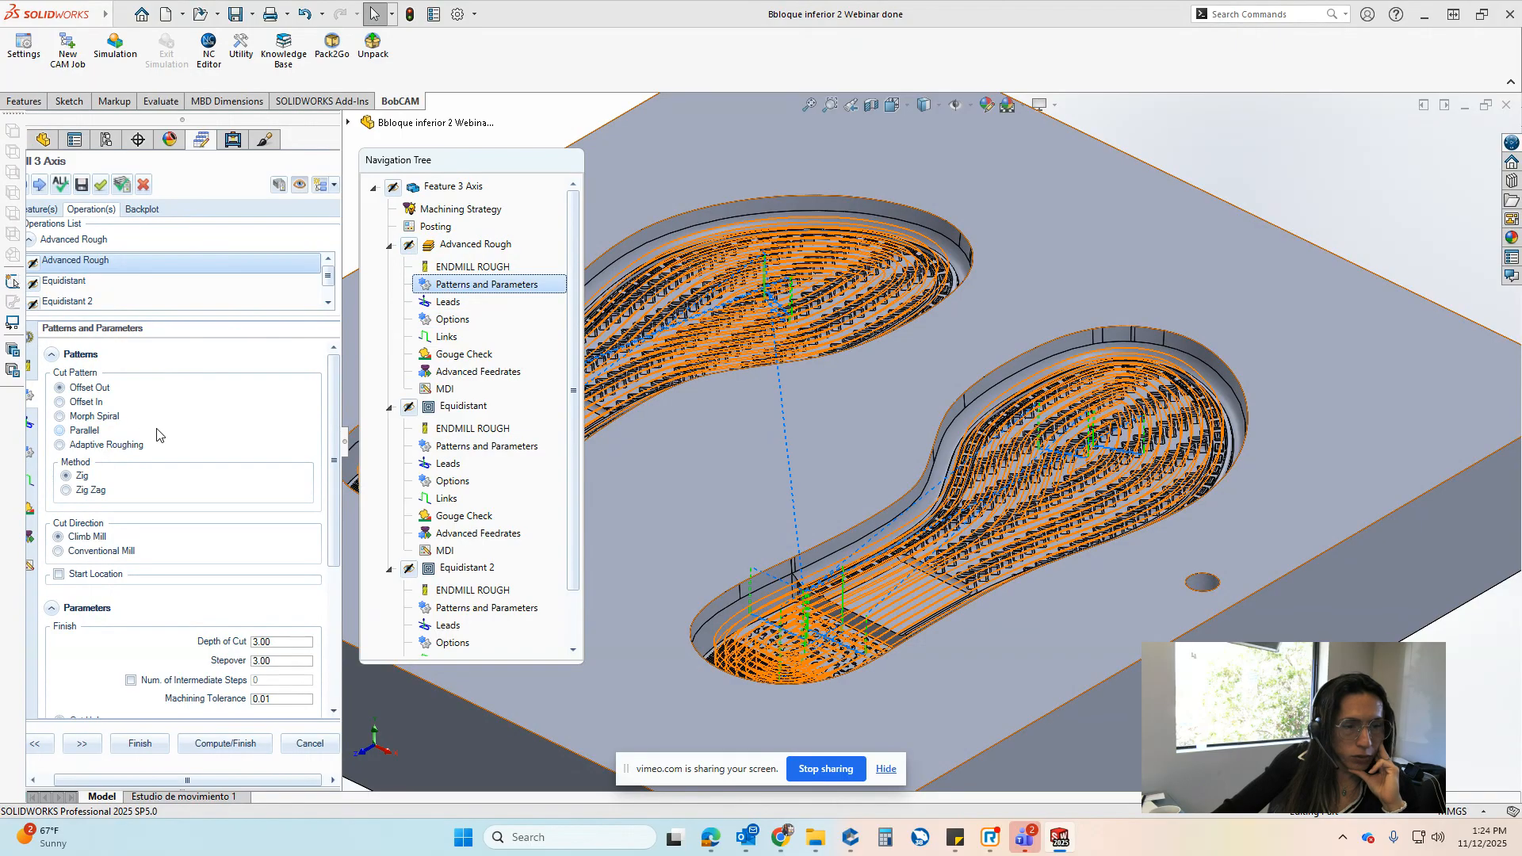
pyautogui.click(96, 422)
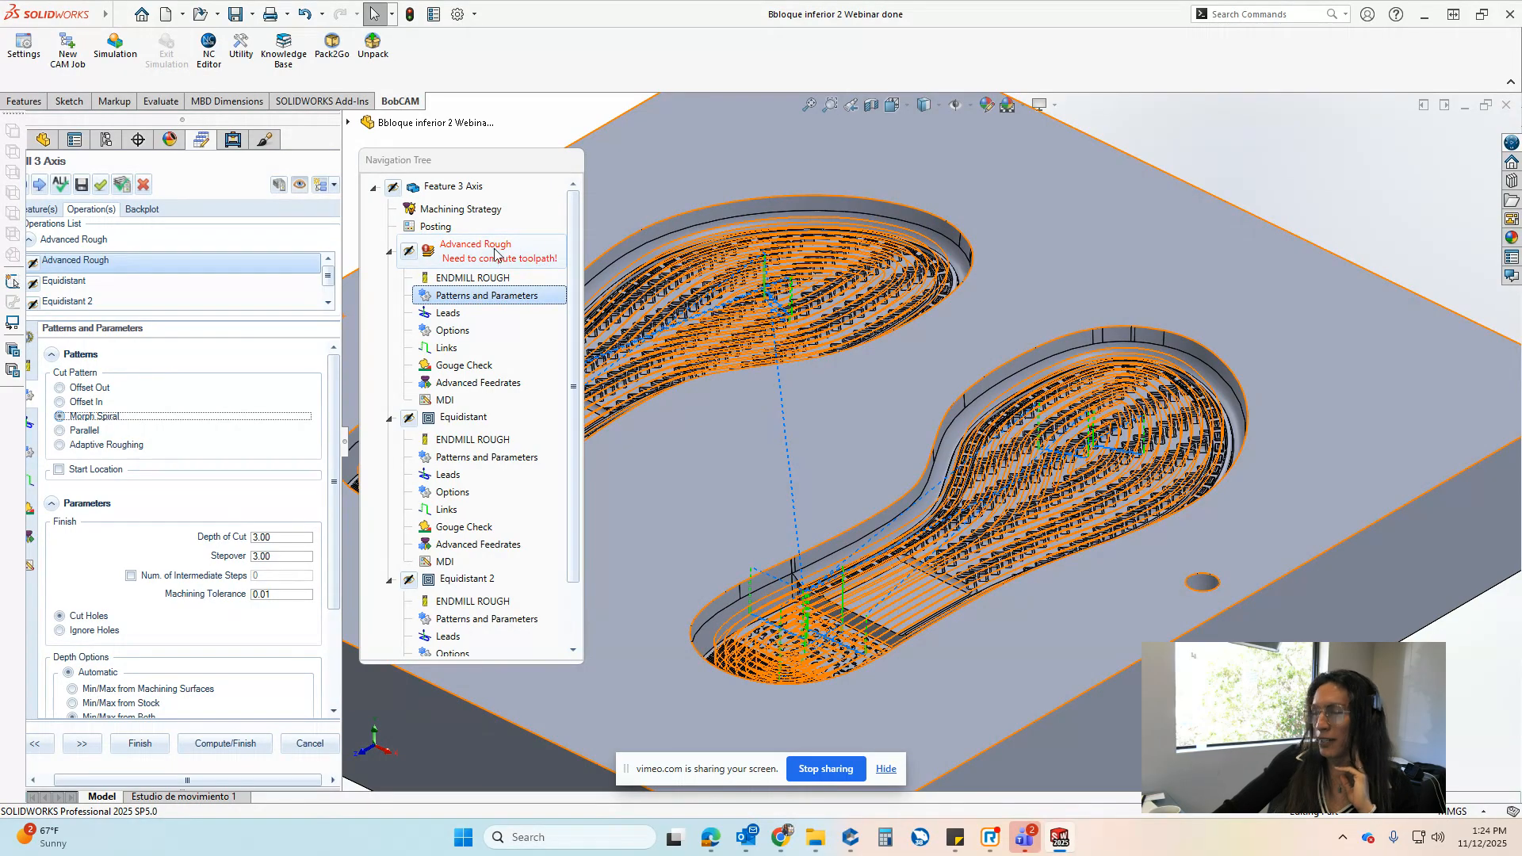
# Switch to BobCAD-CAM V38, dismiss its welcome window, and open the recent document "Corte plano"
pyautogui.click(913, 845)
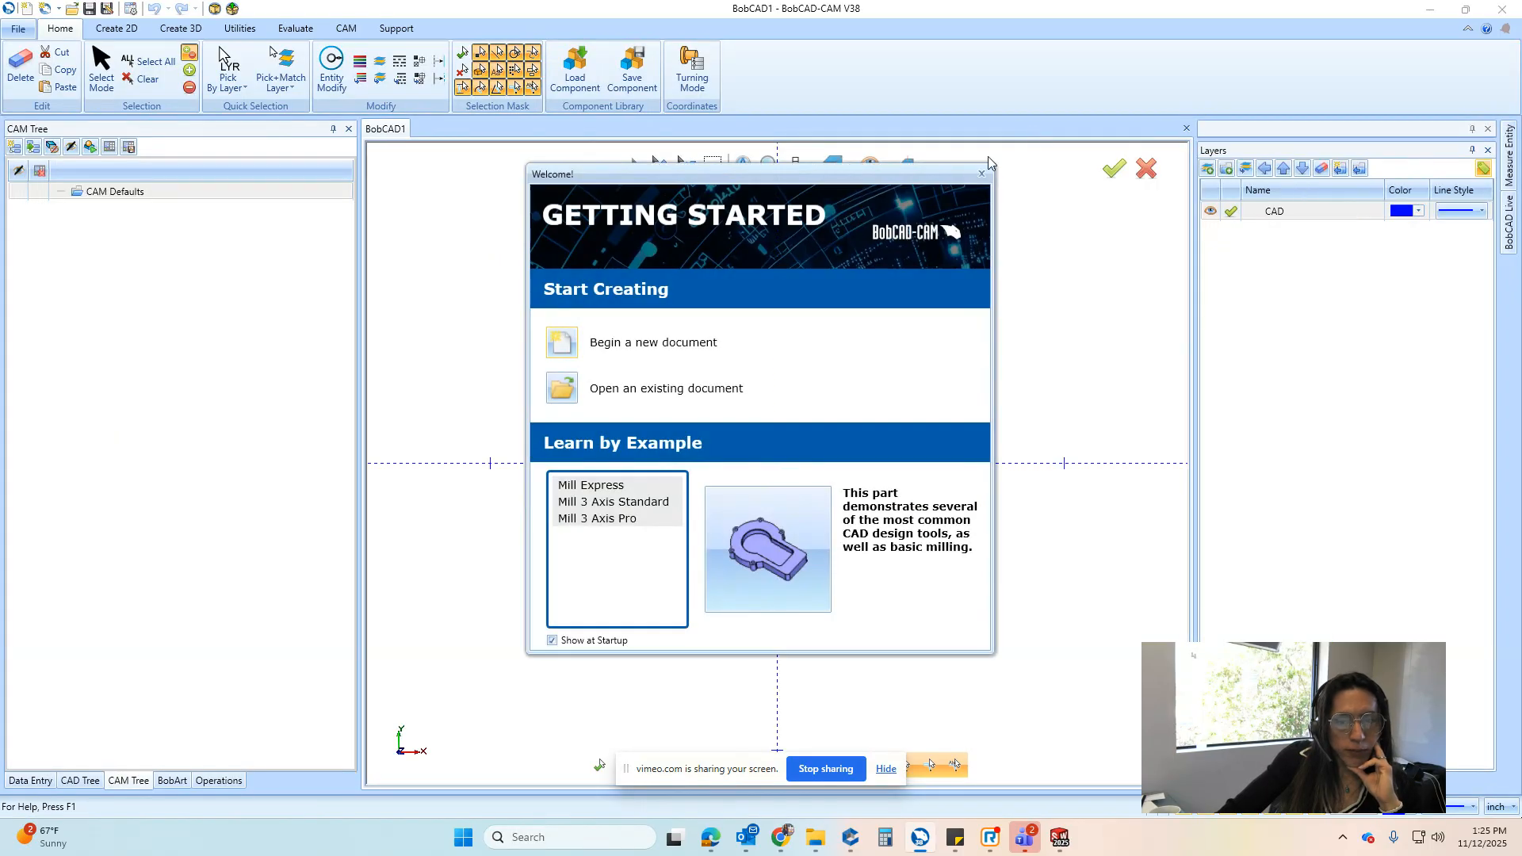
pyautogui.click(981, 172)
pyautogui.click(17, 29)
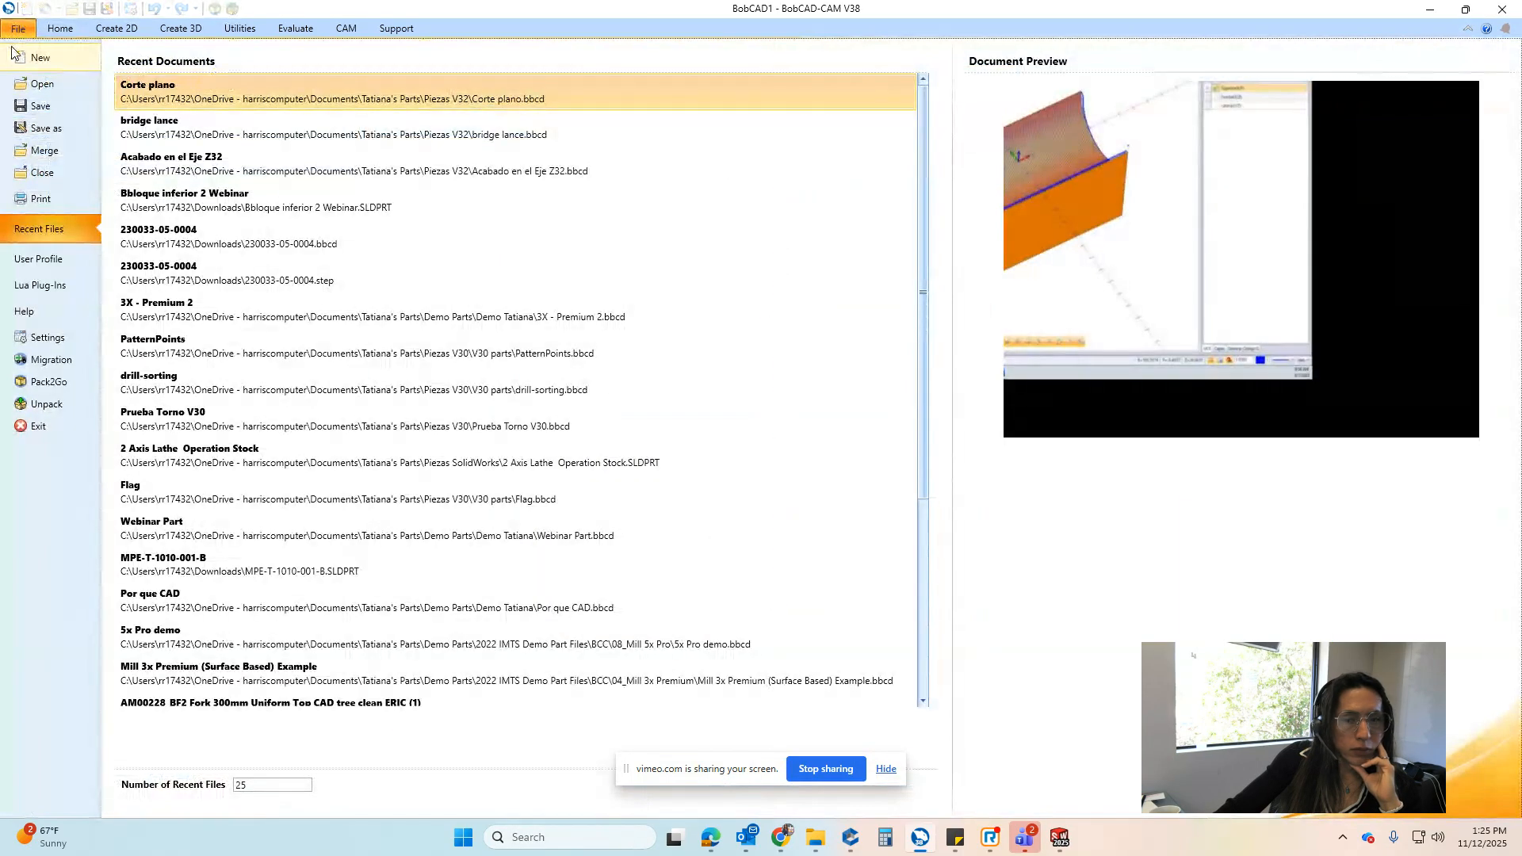
pyautogui.click(204, 97)
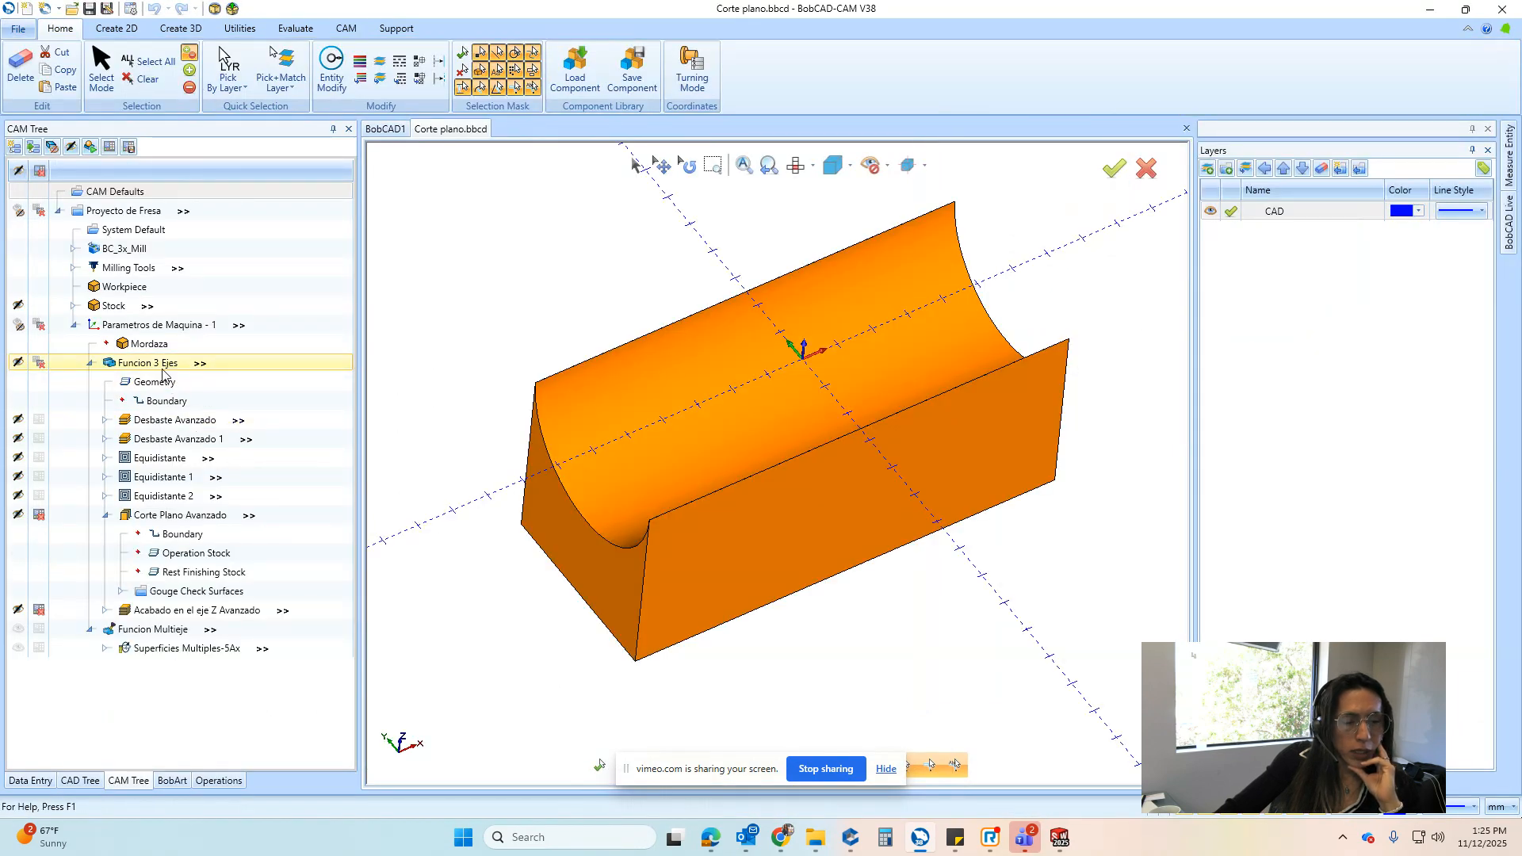
# Try the Morph Spiral cut pattern on the Desbaste Avanzado operation, cancel the edit, and close BobCAD-CAM to return to SOLIDWORKS
pyautogui.doubleClick(171, 421)
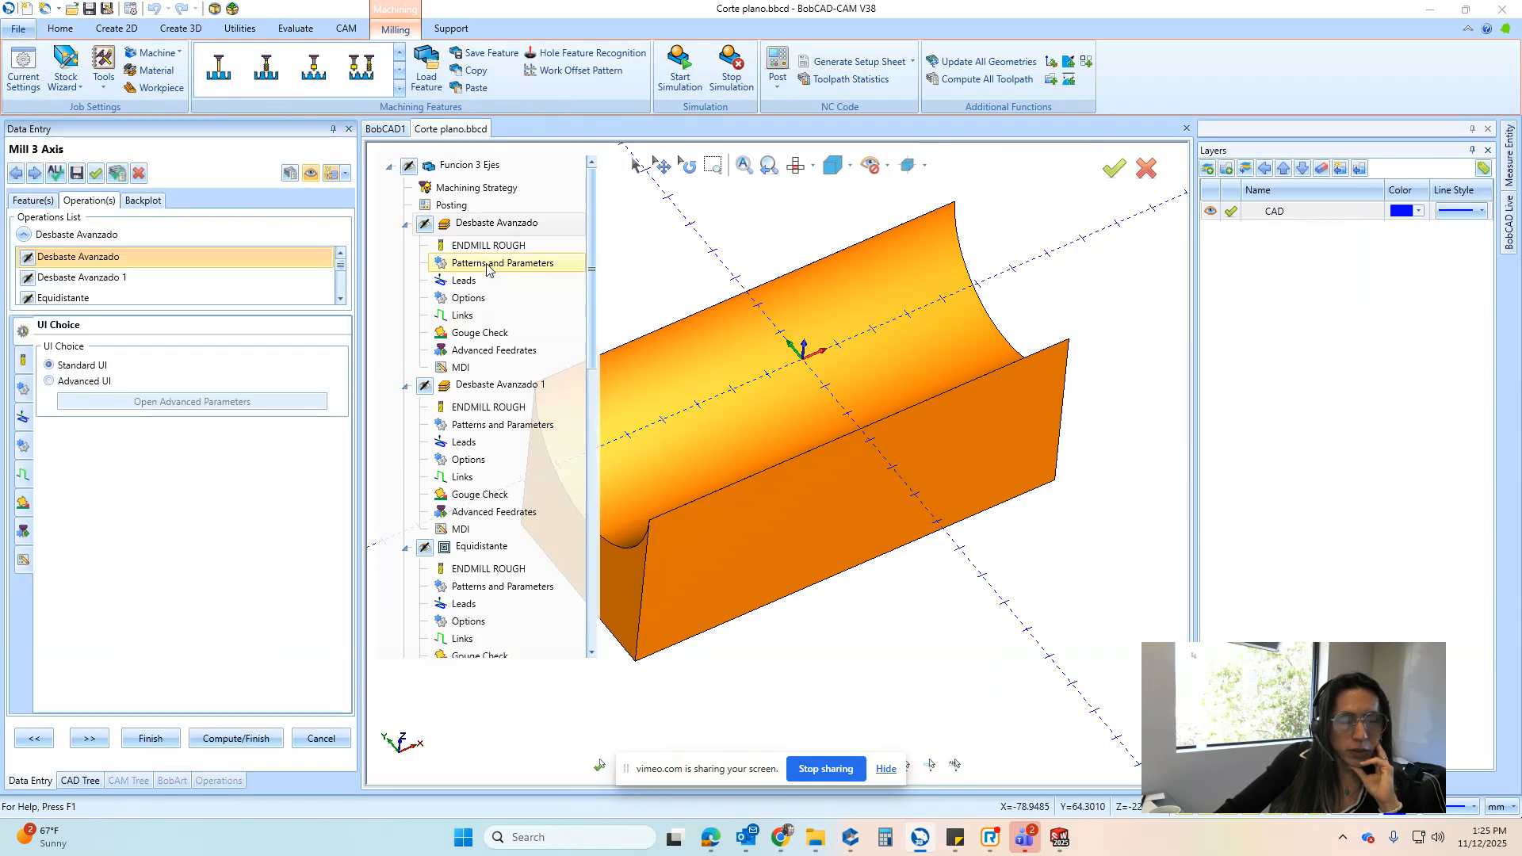
pyautogui.click(487, 265)
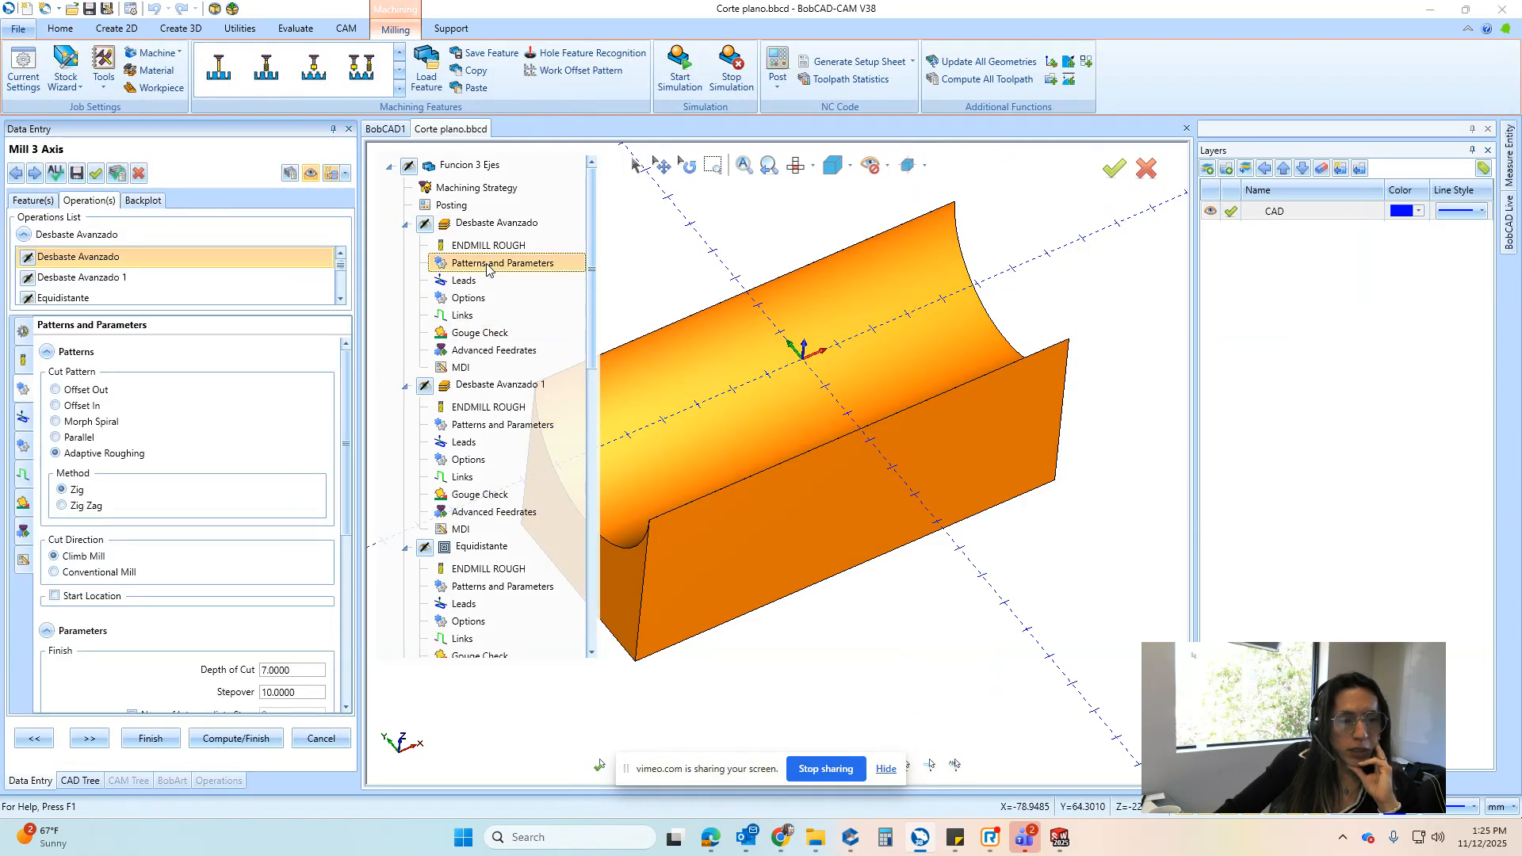
pyautogui.click(85, 428)
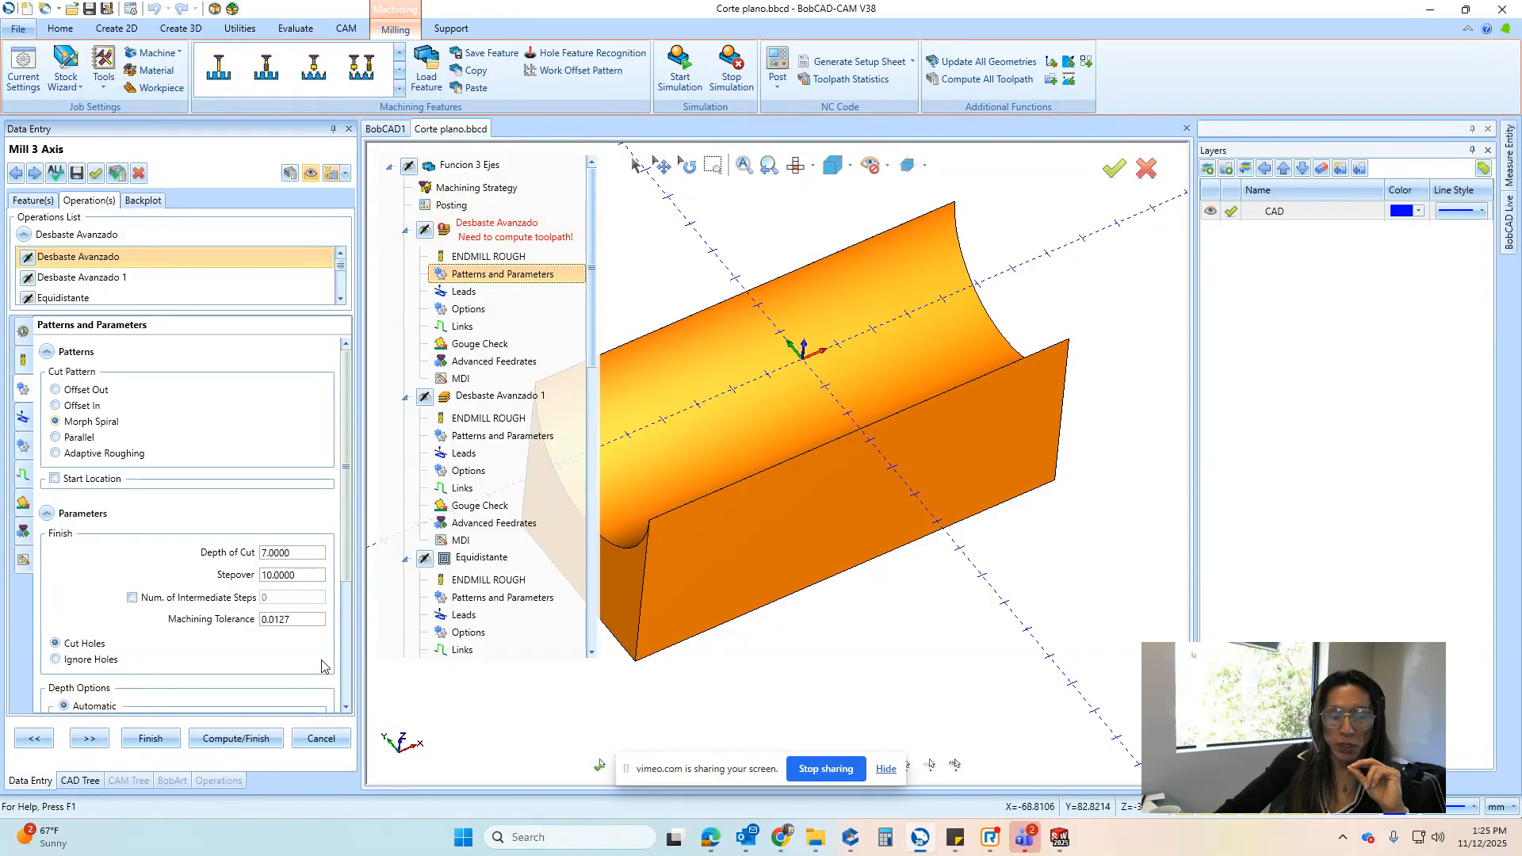
pyautogui.click(332, 741)
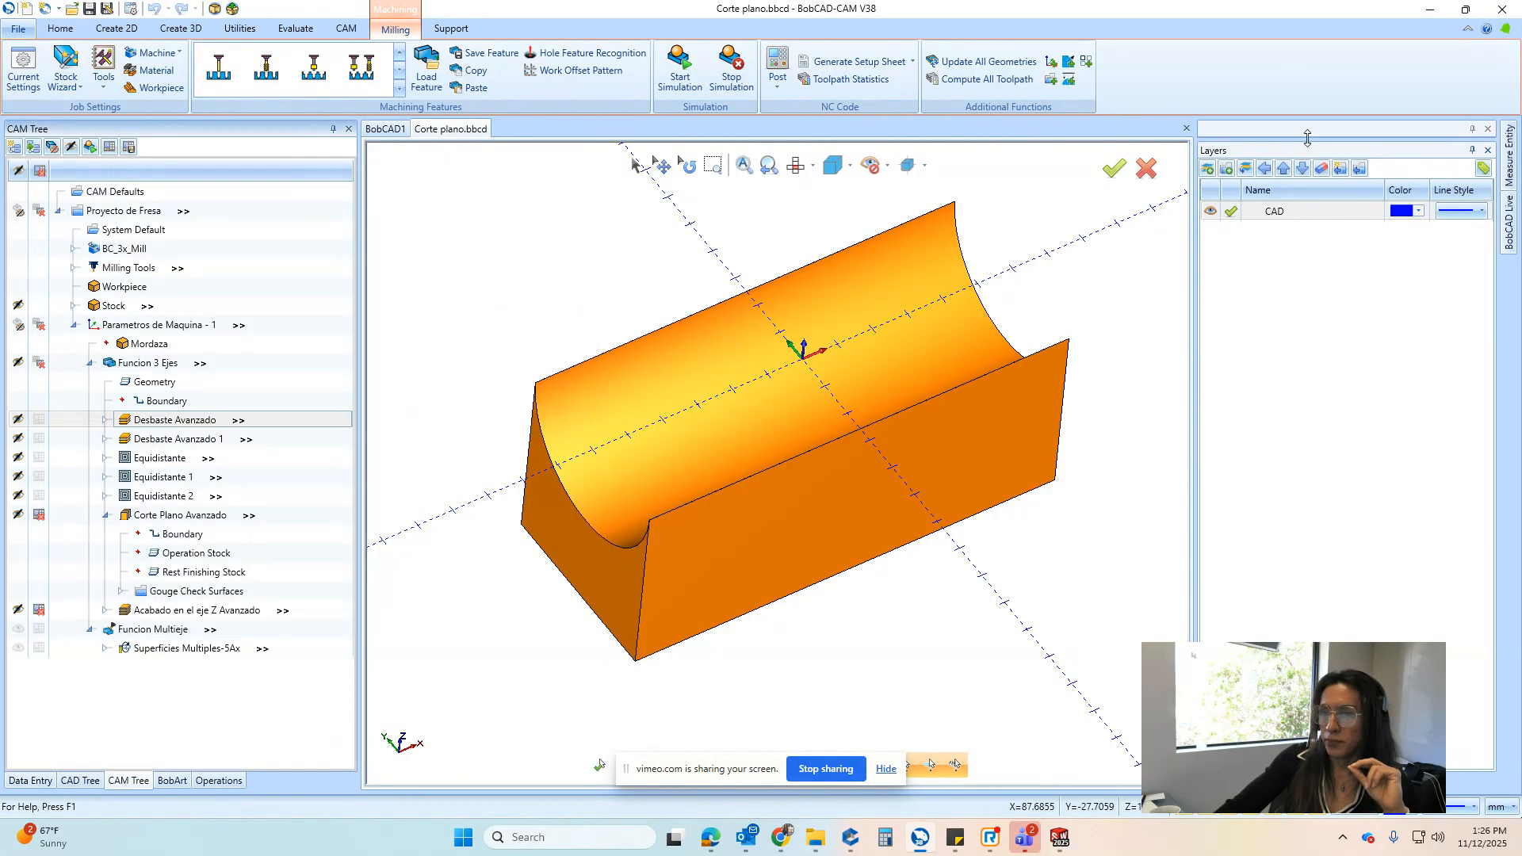
pyautogui.click(1502, 9)
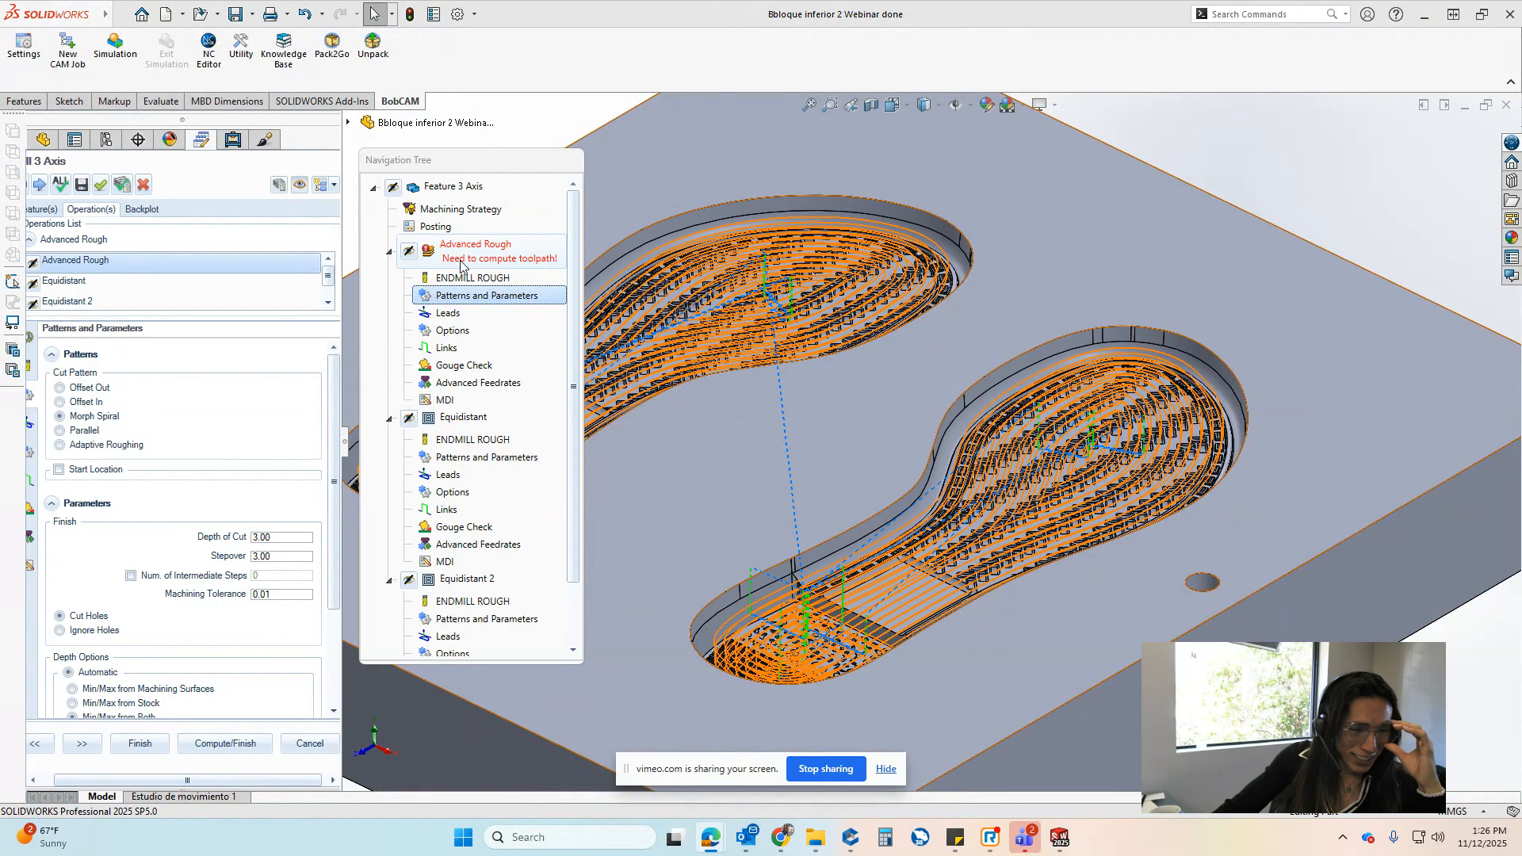
# Compute and accept the updated Advanced Rough toolpath, and launch the machining simulation of the milling job
pyautogui.click(279, 184)
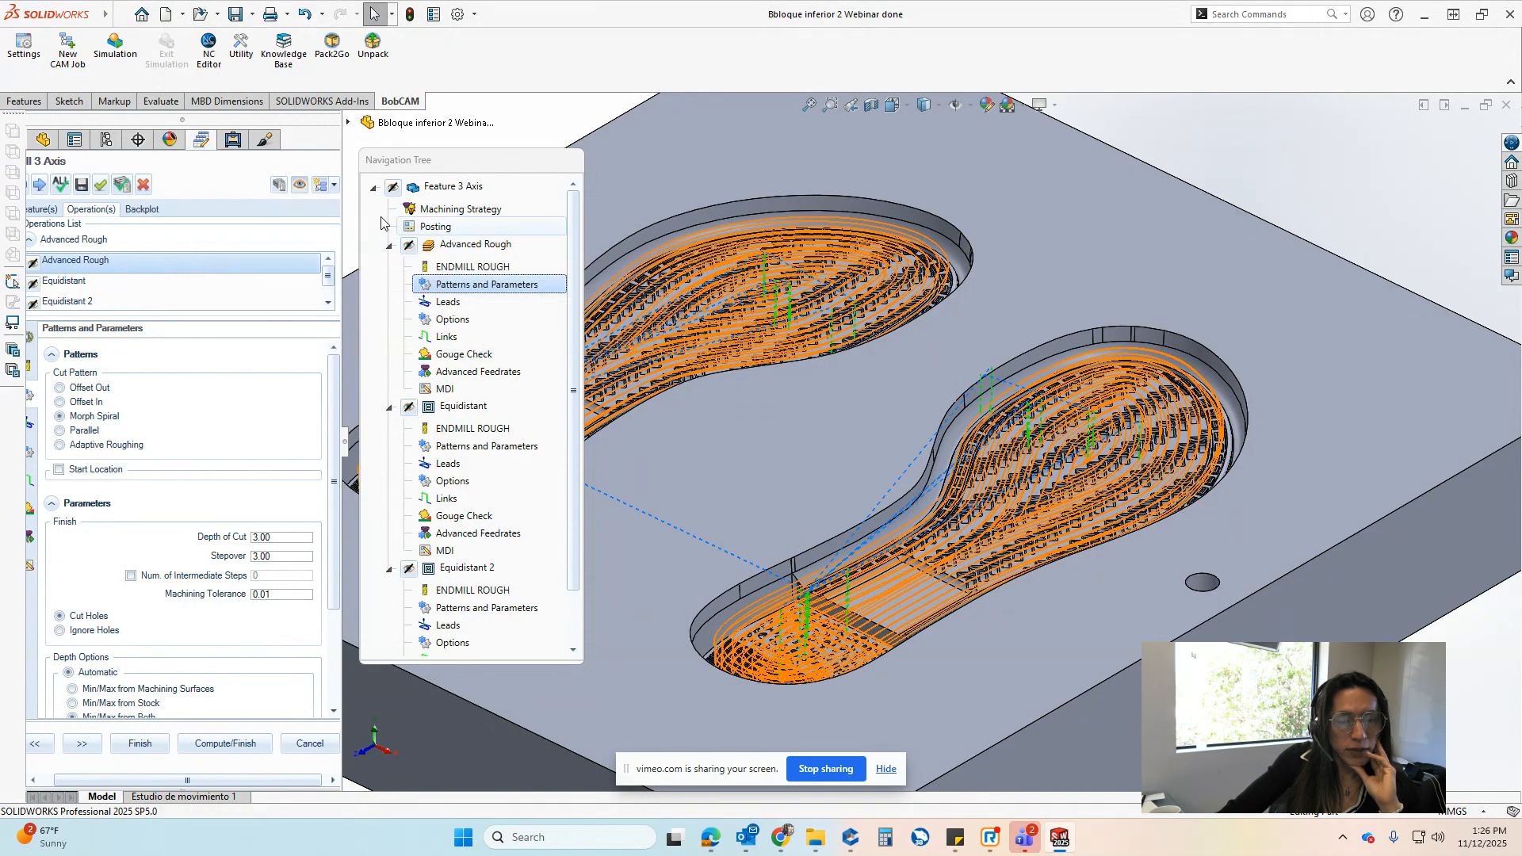
pyautogui.click(136, 750)
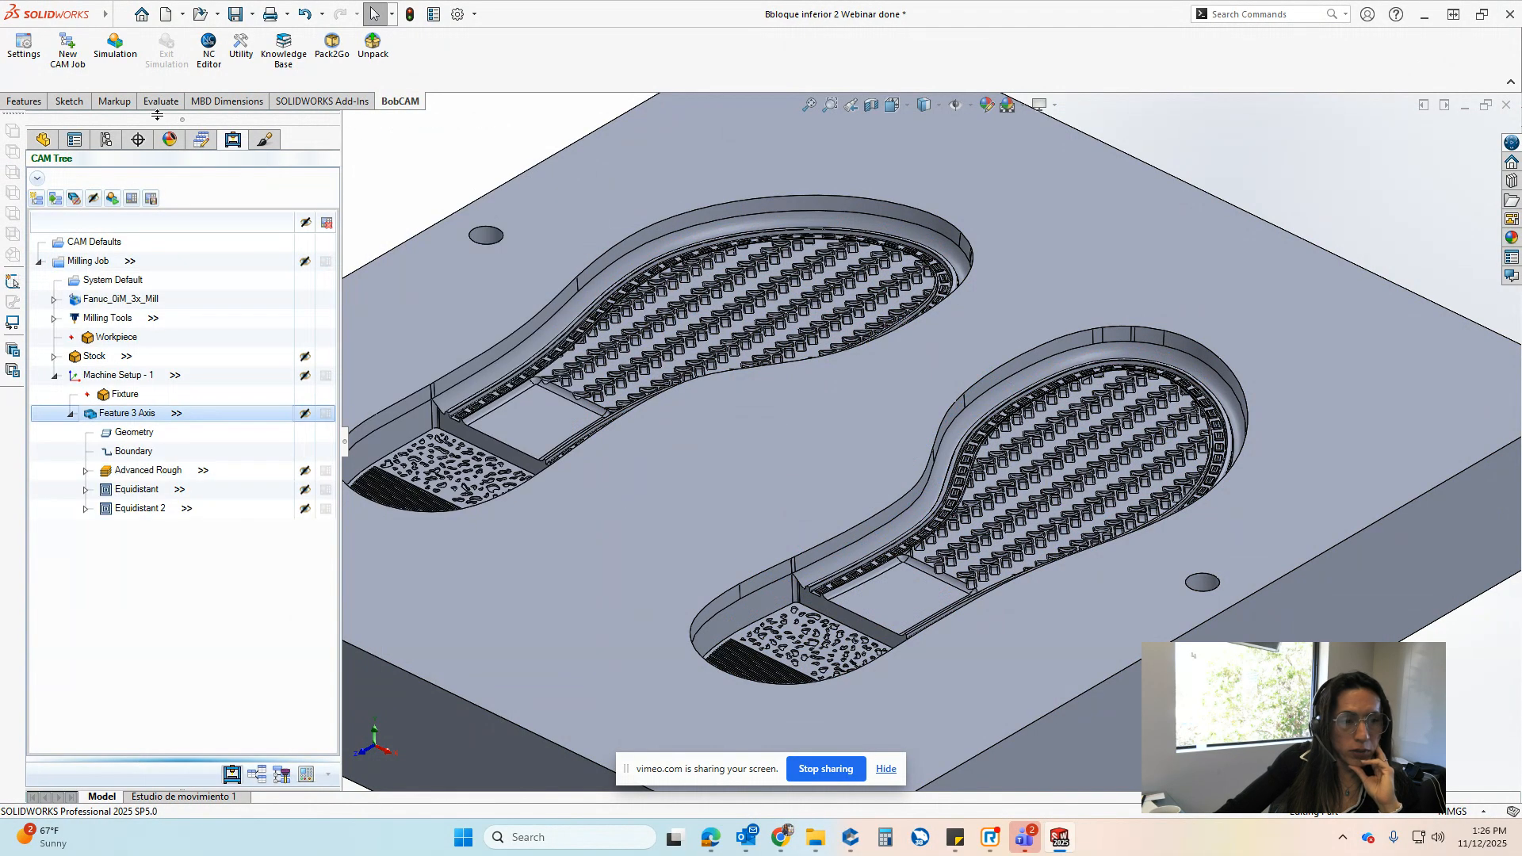
pyautogui.click(114, 47)
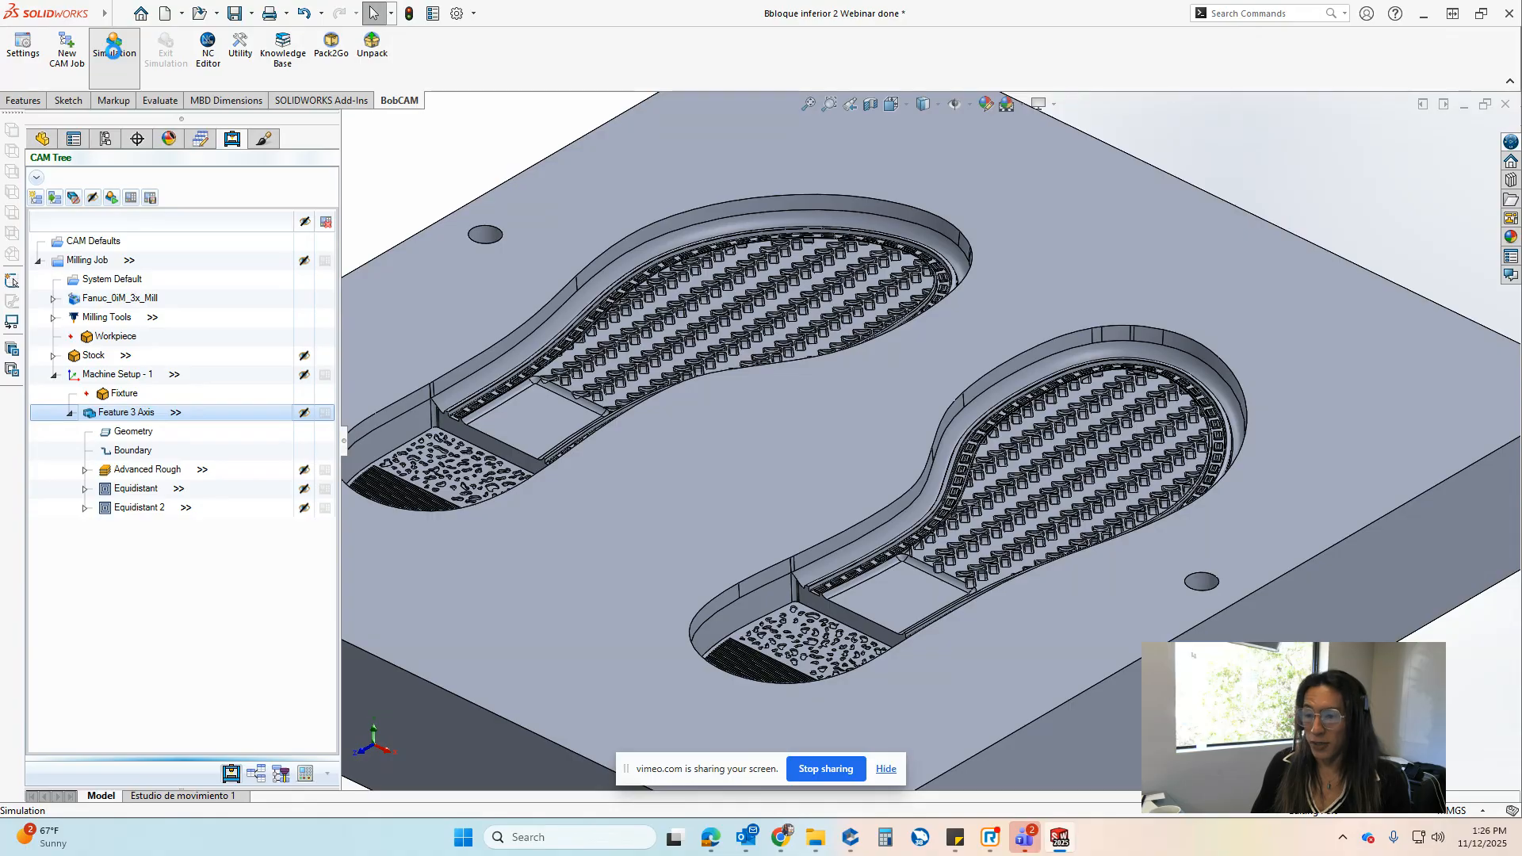
pyautogui.click(113, 52)
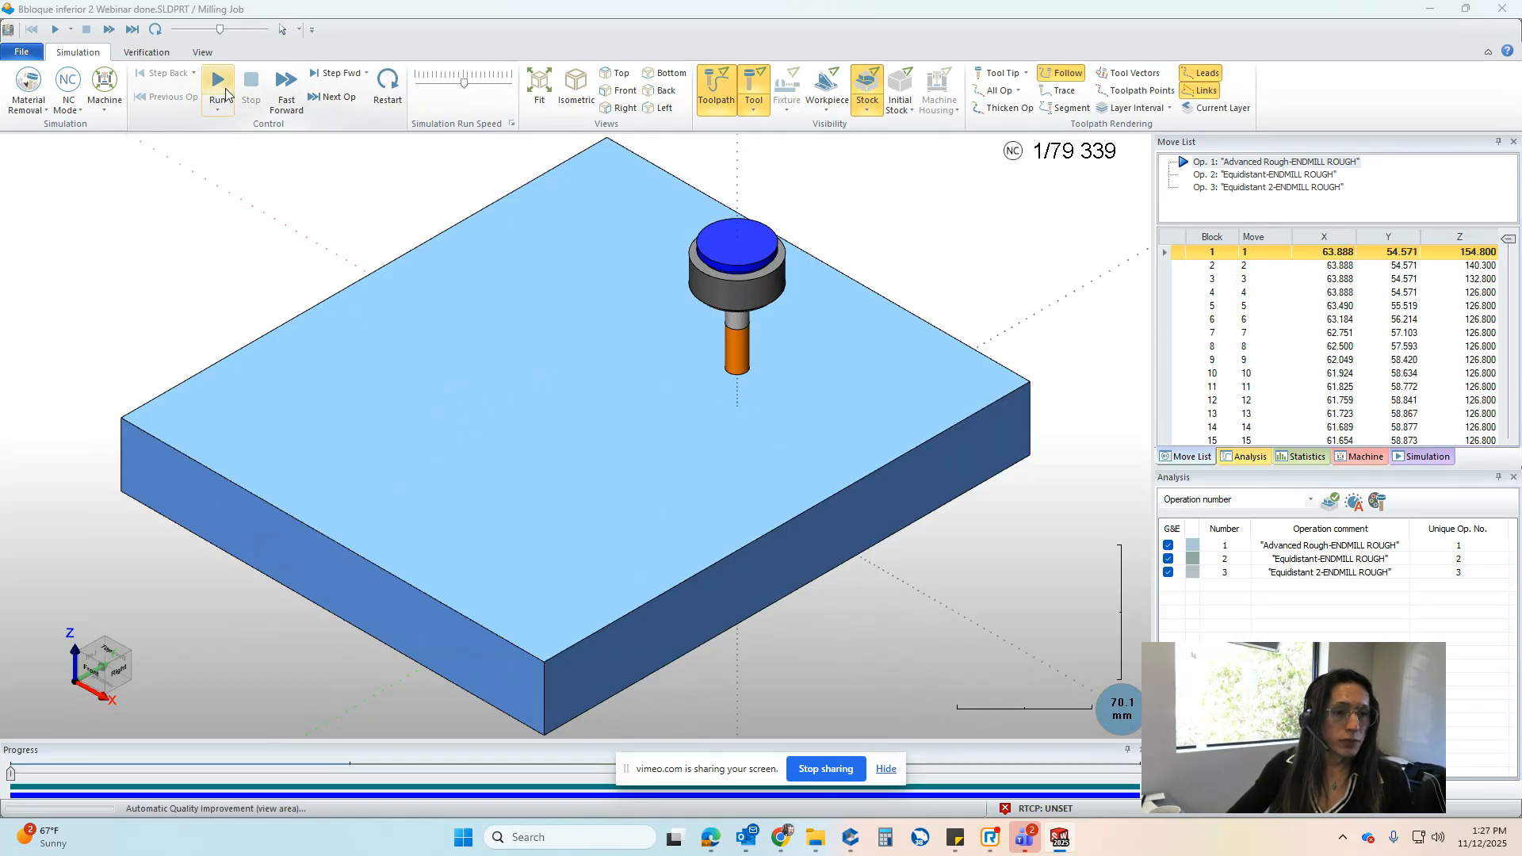
# Run the machining simulation through the Advanced Rough operation with the whole block in view and a reduced run speed
pyautogui.click(219, 87)
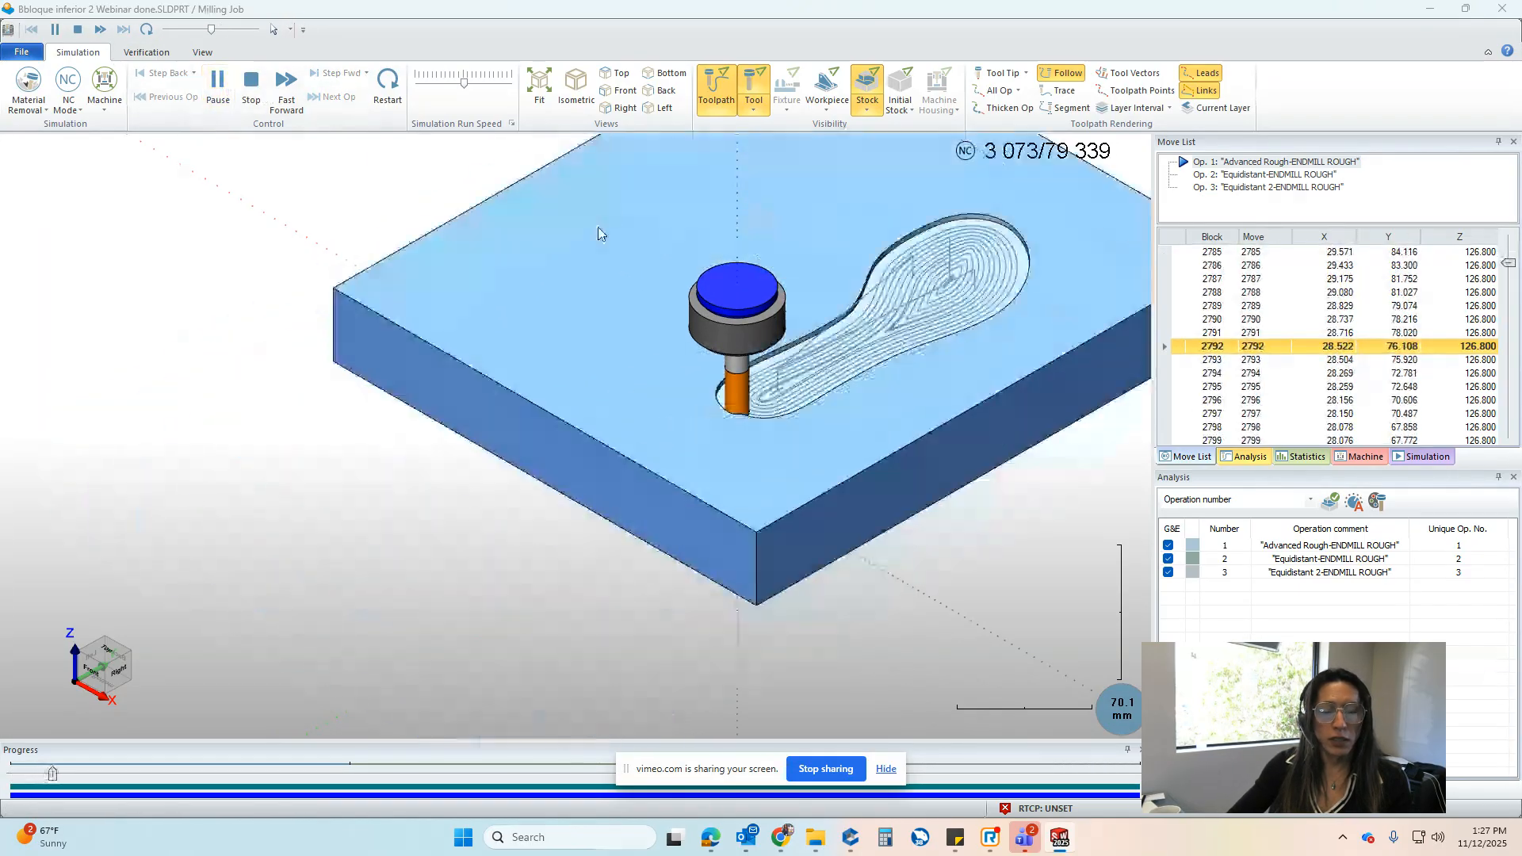
pyautogui.scroll(-3, 601, 236)
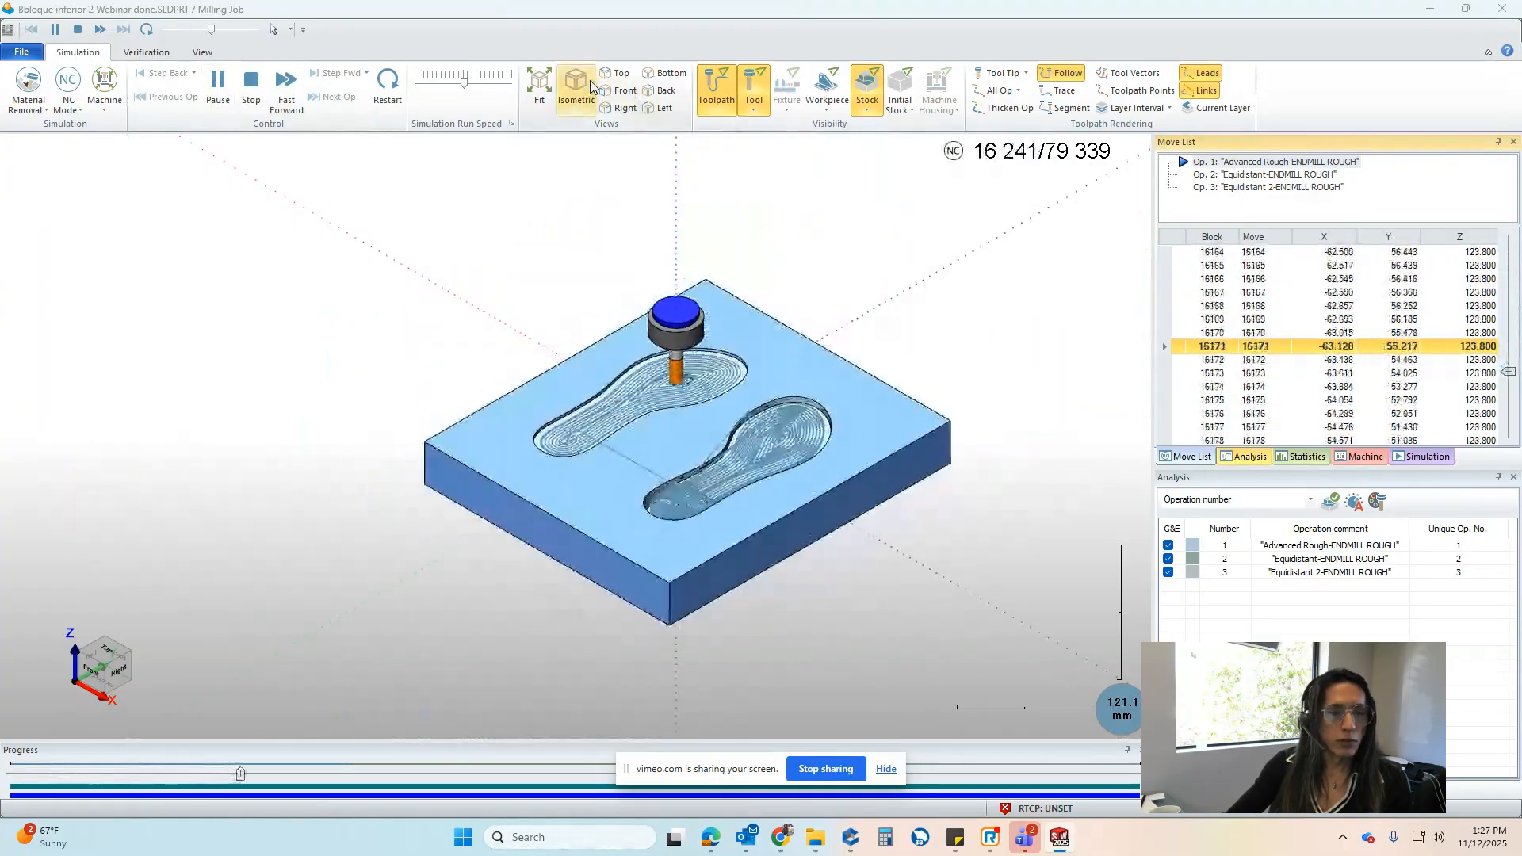
pyautogui.click(457, 83)
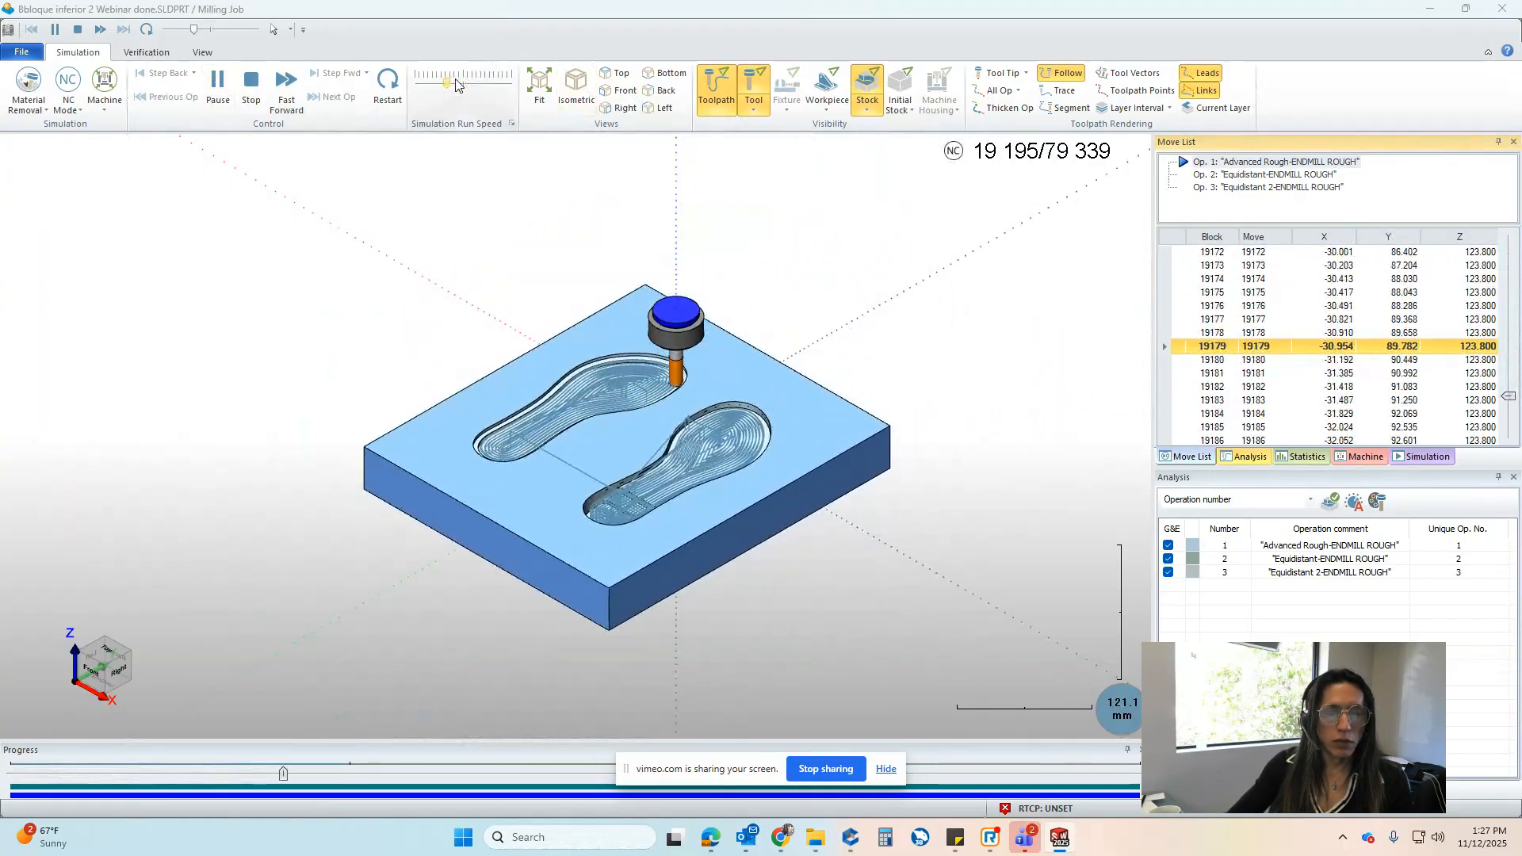
# Simulate the Equidistant operation from its start, skip ahead in its progress, and continue with the toolpath display hidden
pyautogui.click(1233, 175)
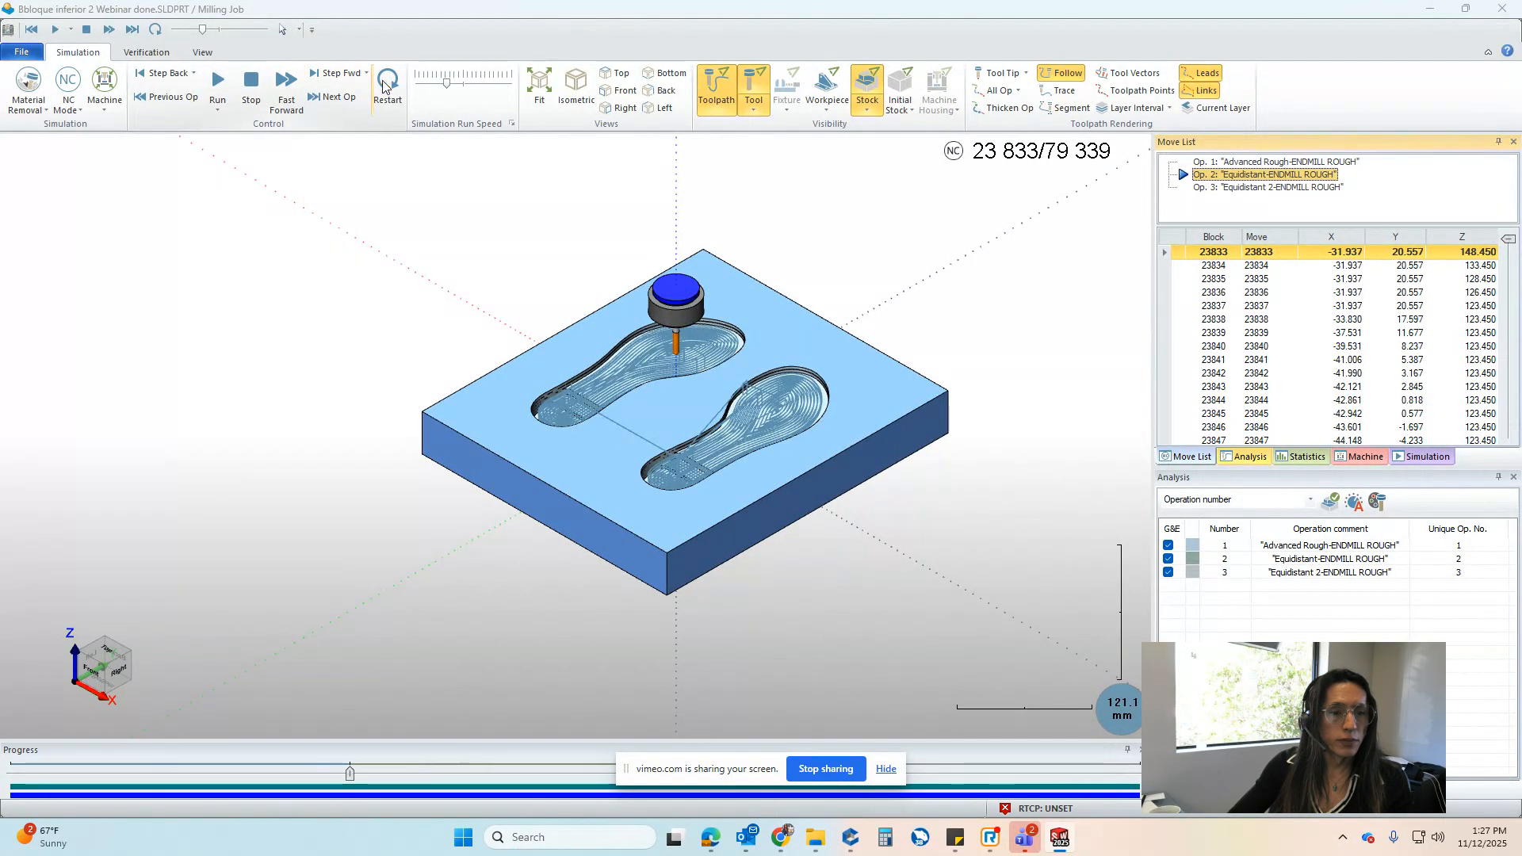
pyautogui.click(211, 84)
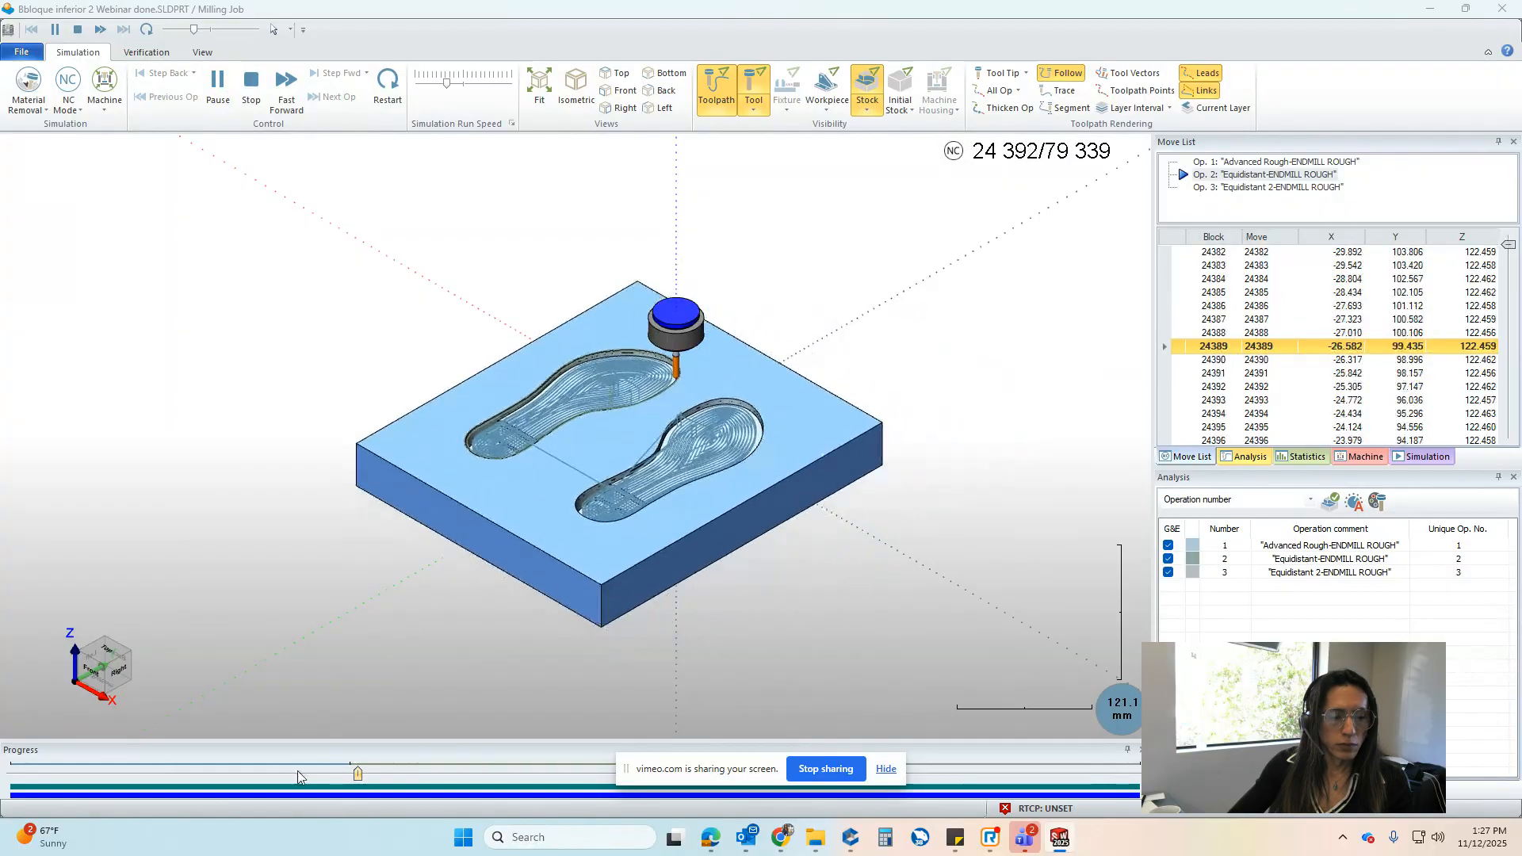
pyautogui.moveTo(360, 773); pyautogui.dragTo(529, 775)
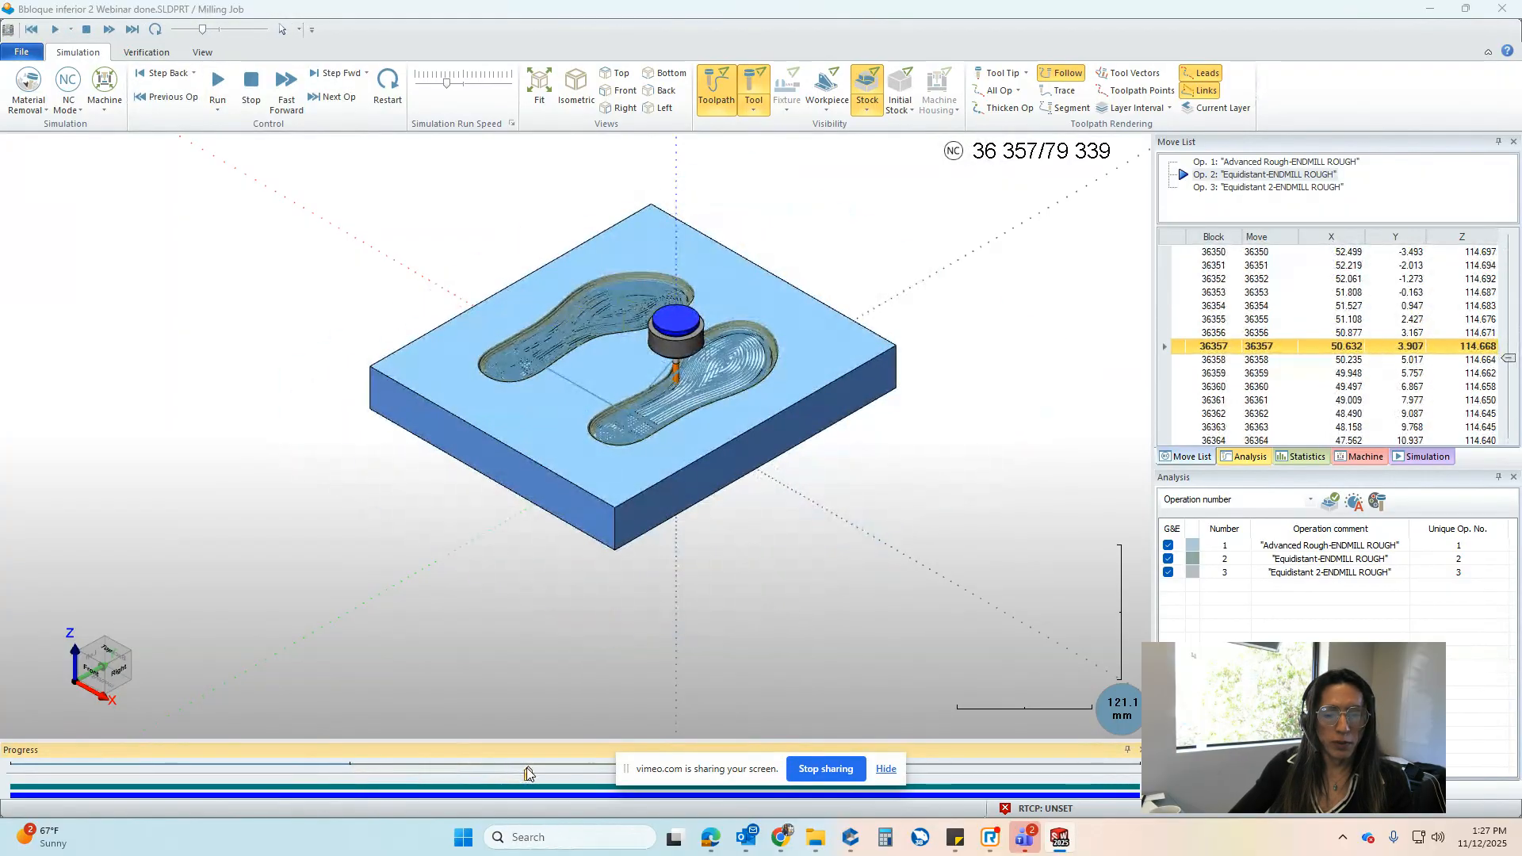
pyautogui.click(721, 82)
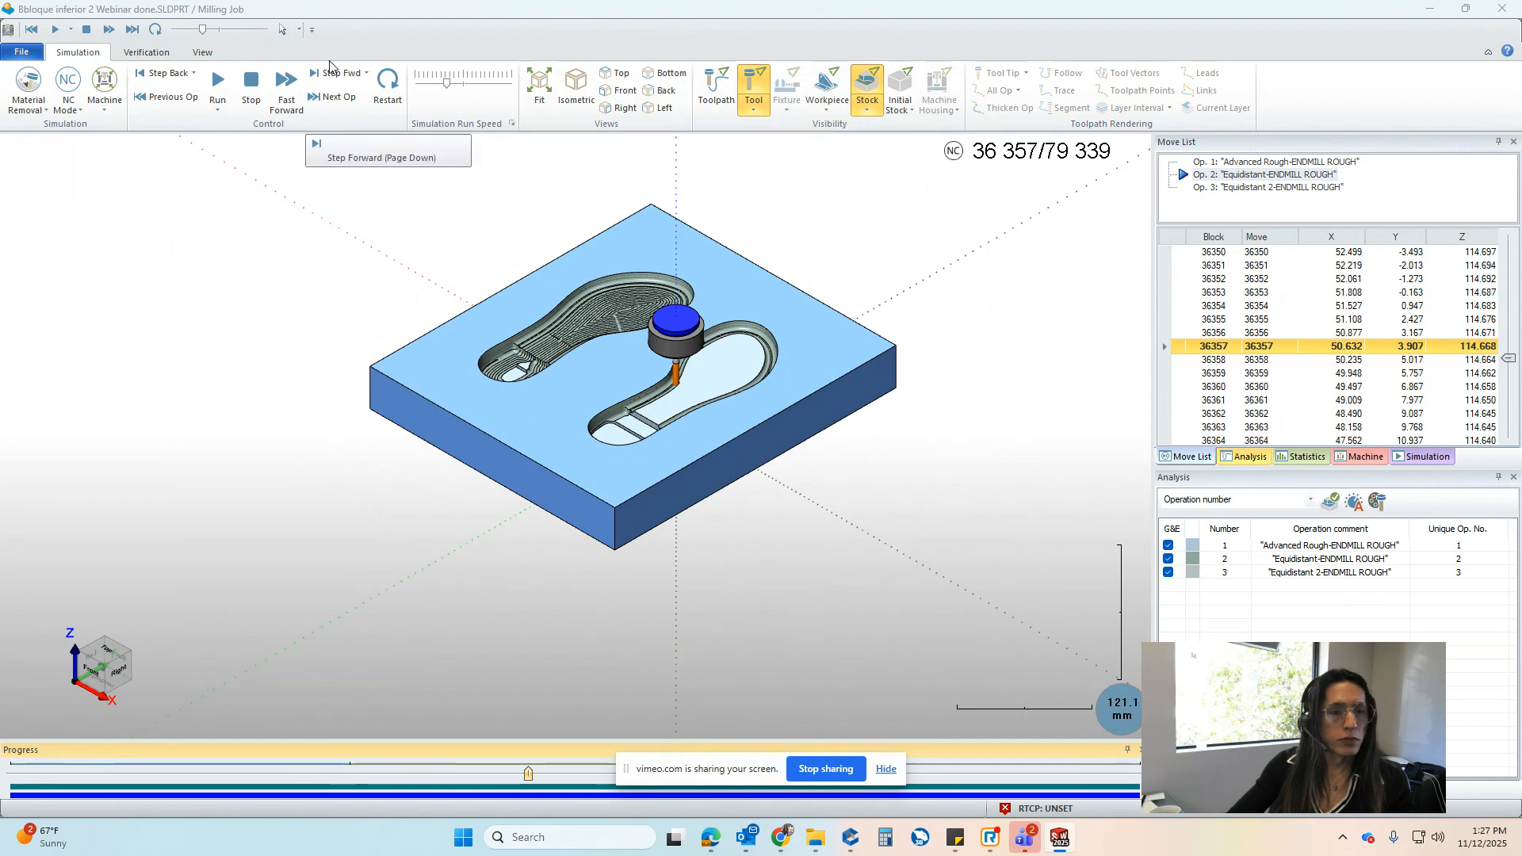
pyautogui.click(222, 84)
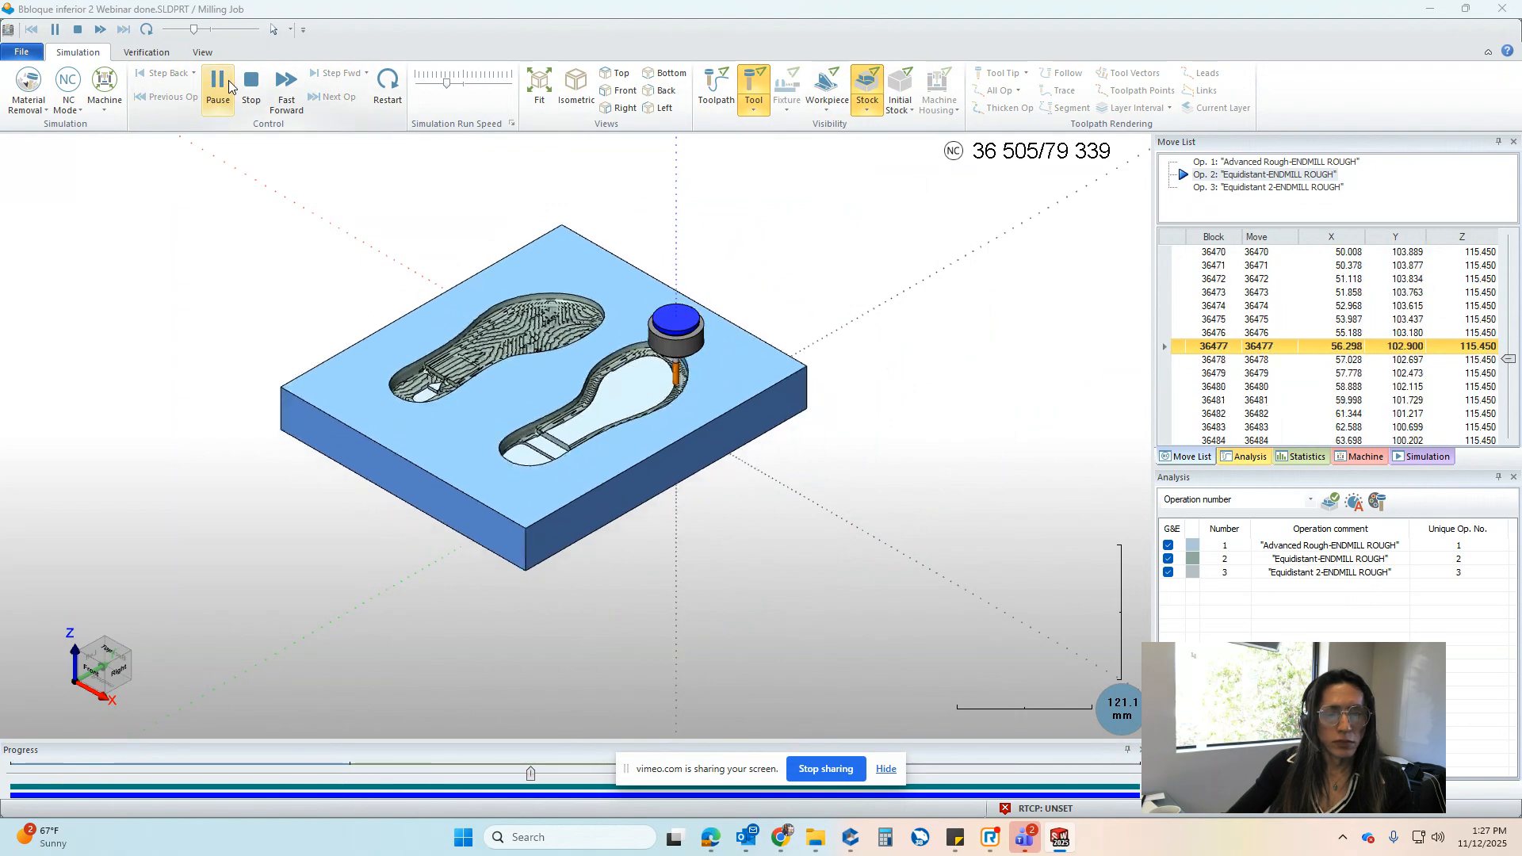
# Jump the simulation to the Equidistant 2 operation and run it with a close view of the sole cavities
pyautogui.click(1266, 188)
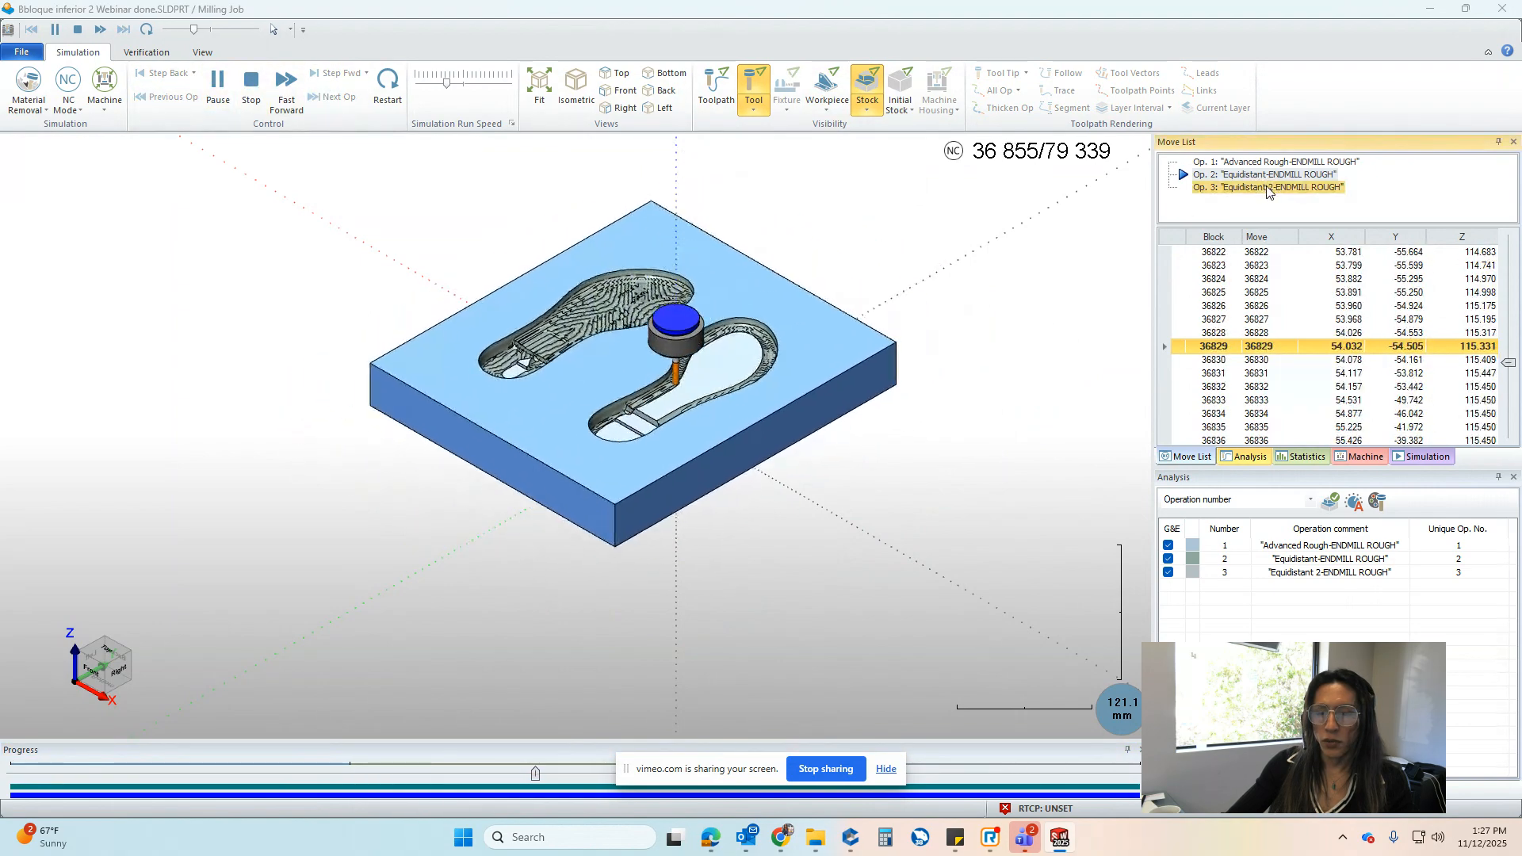
pyautogui.doubleClick(1266, 188)
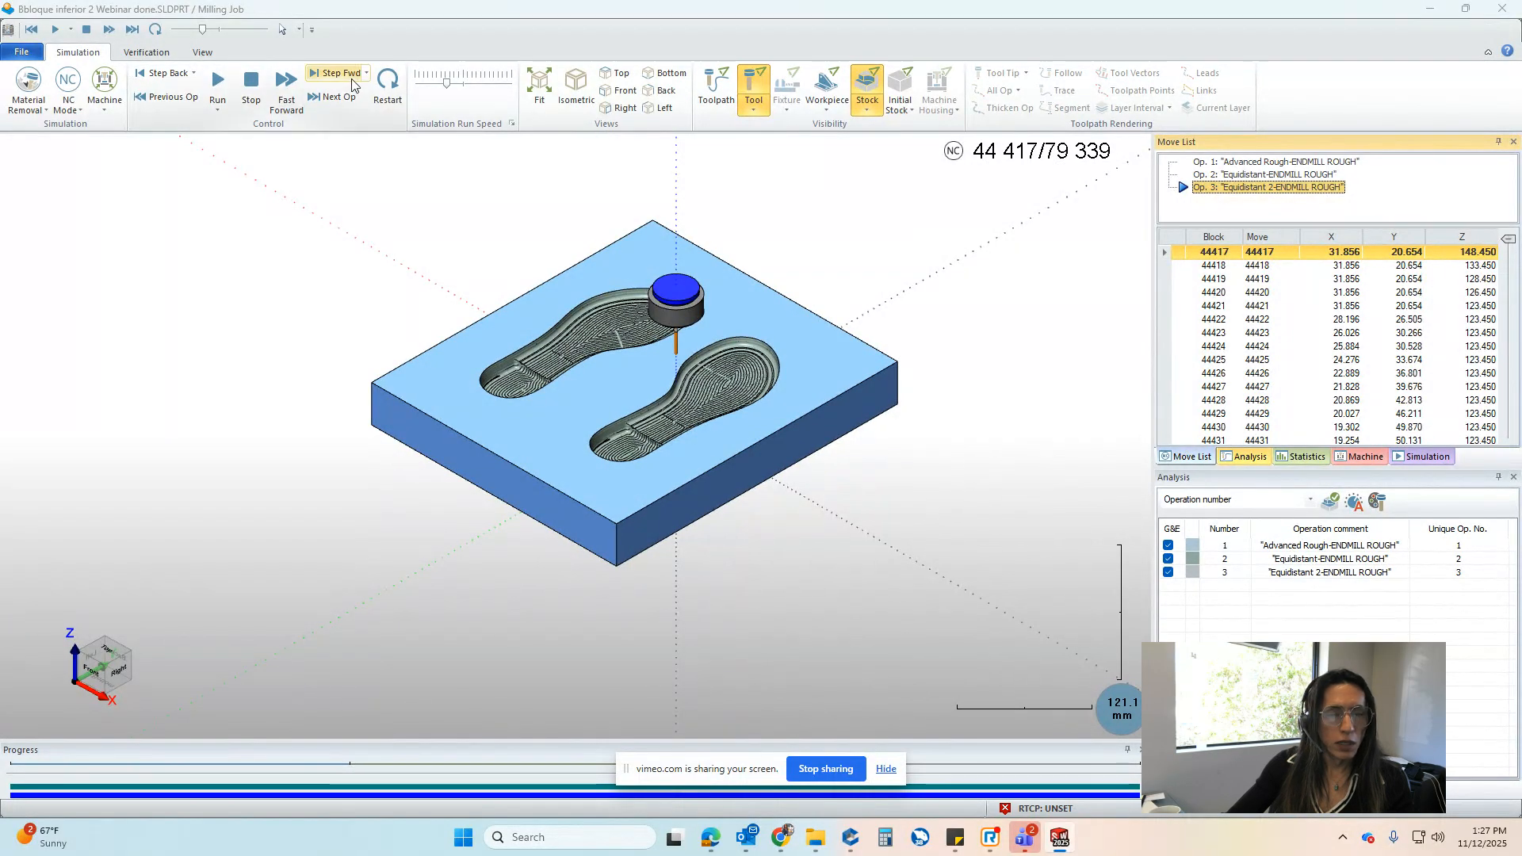
pyautogui.click(218, 81)
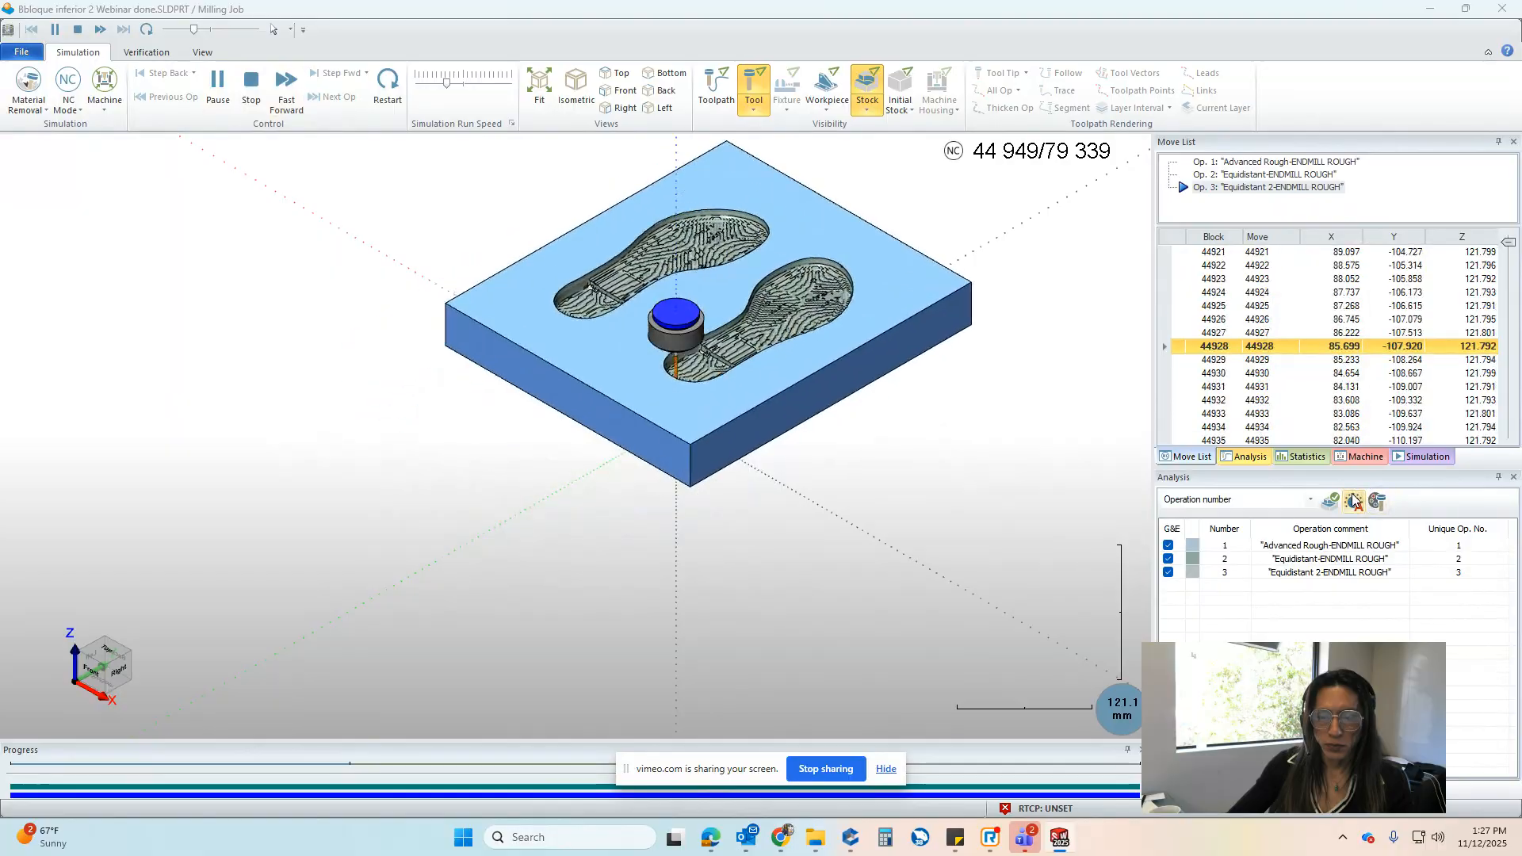
pyautogui.moveTo(627, 773); pyautogui.dragTo(624, 809)
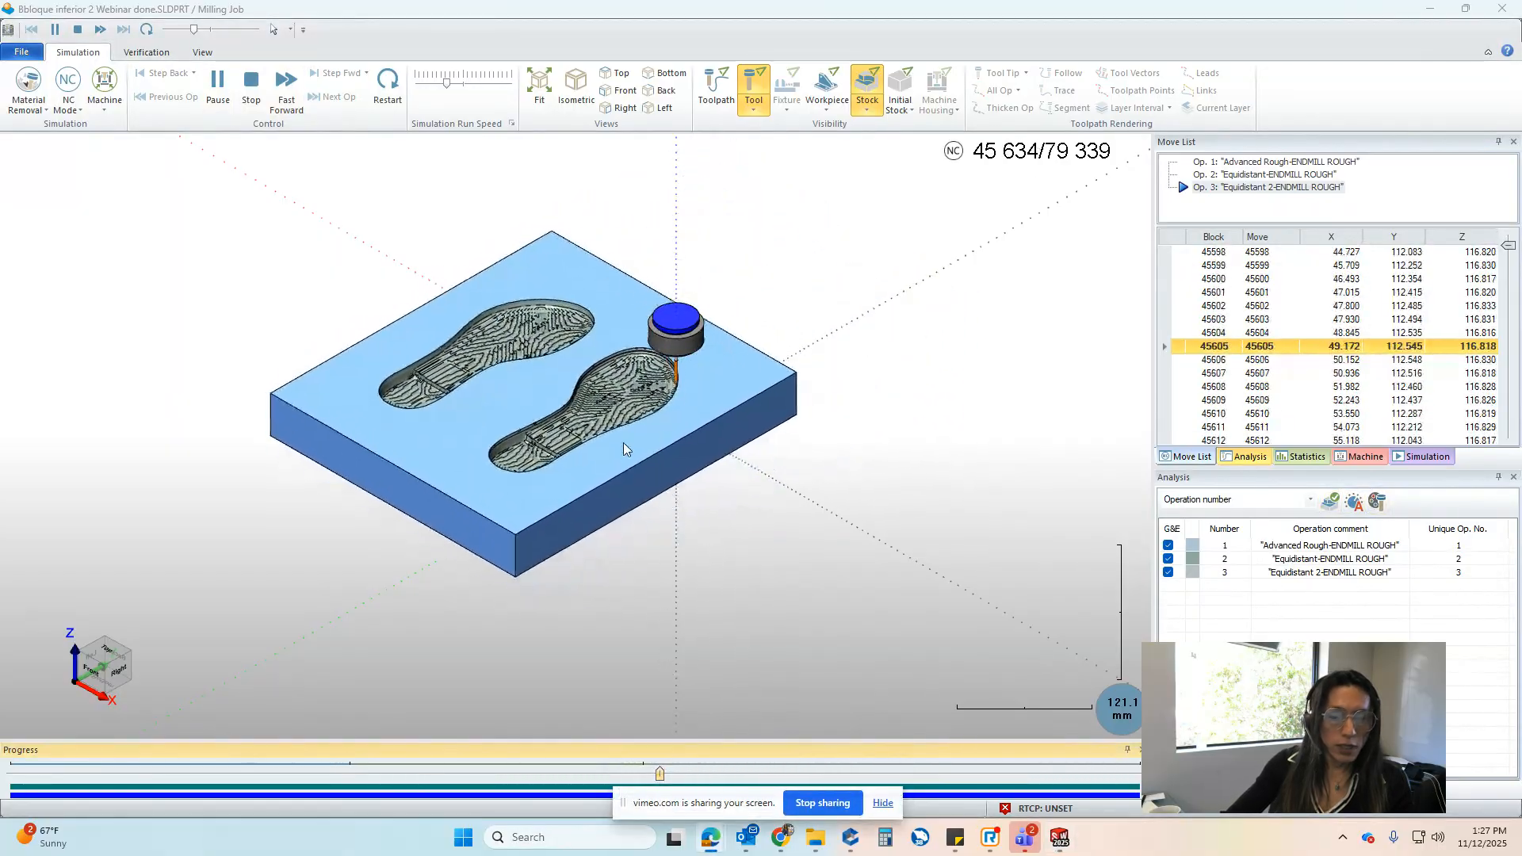
pyautogui.scroll(3, 706, 332)
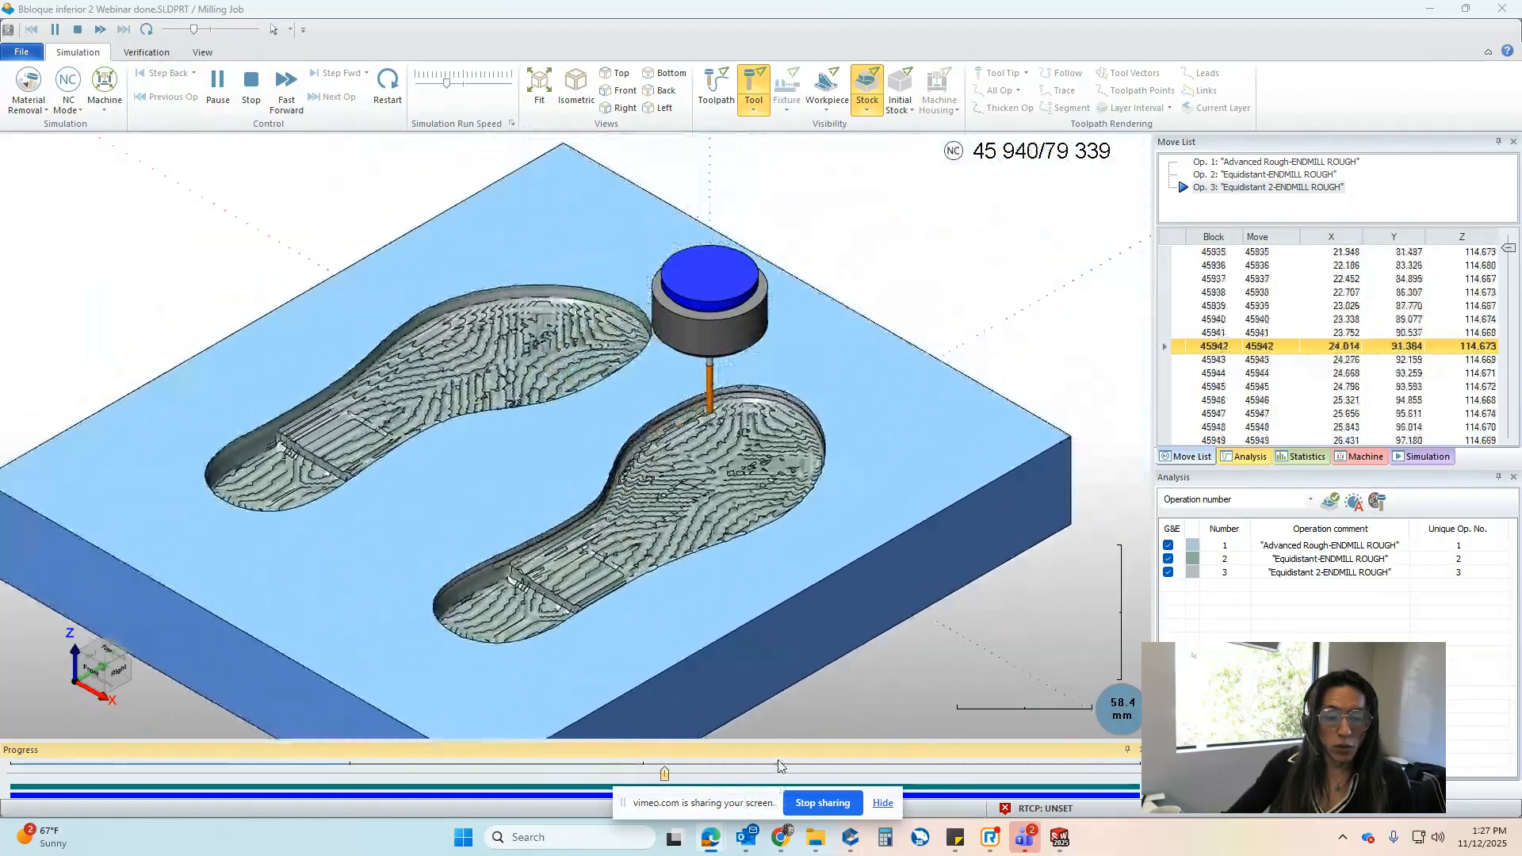
pyautogui.click(796, 773)
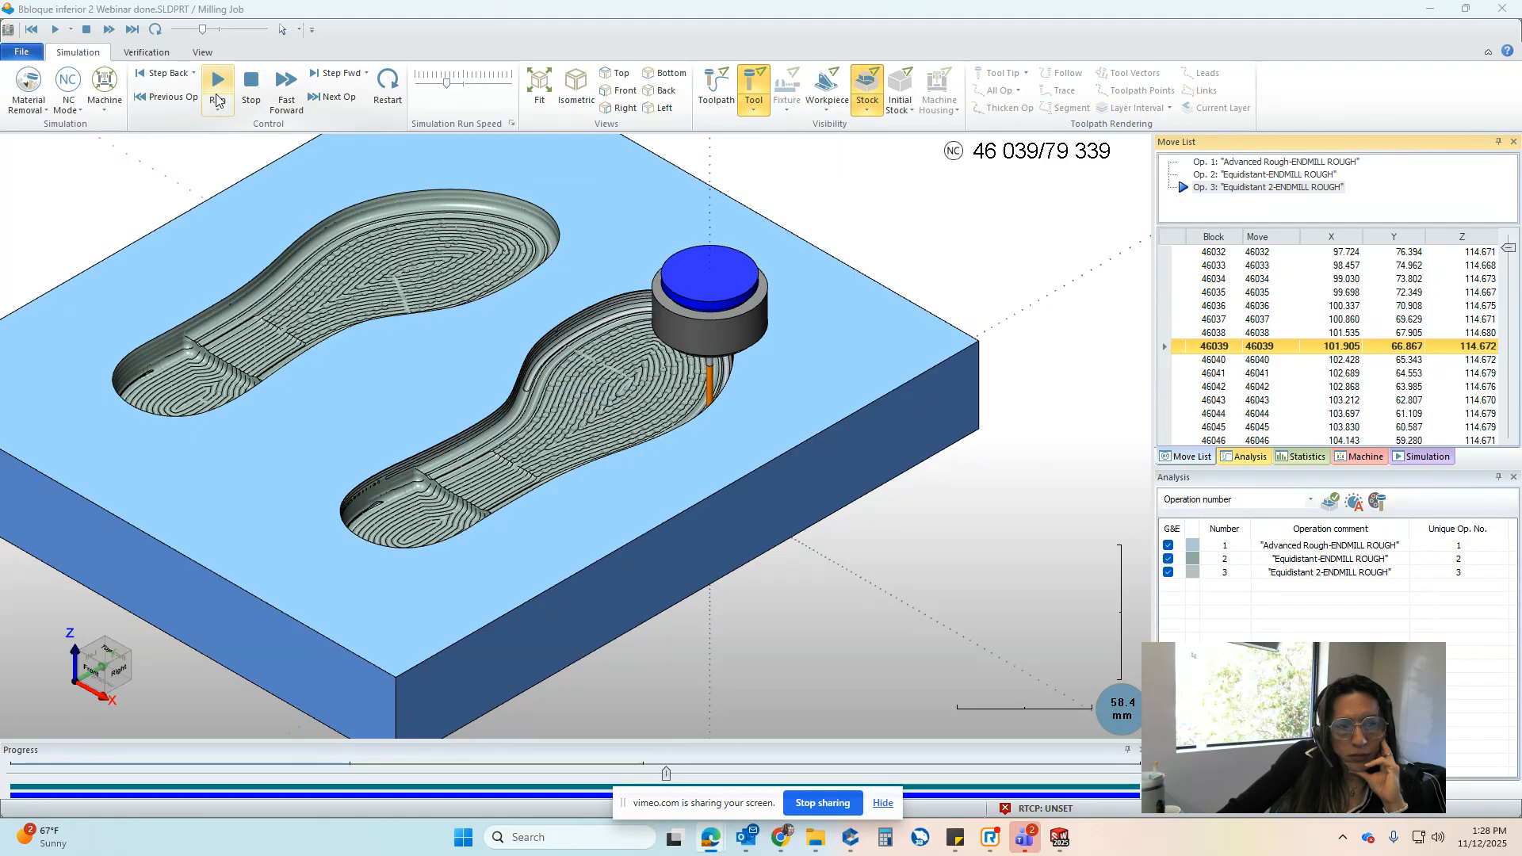
# Resume the Equidistant 2 simulation and raise the run speed to play it through to the last move
pyautogui.click(218, 87)
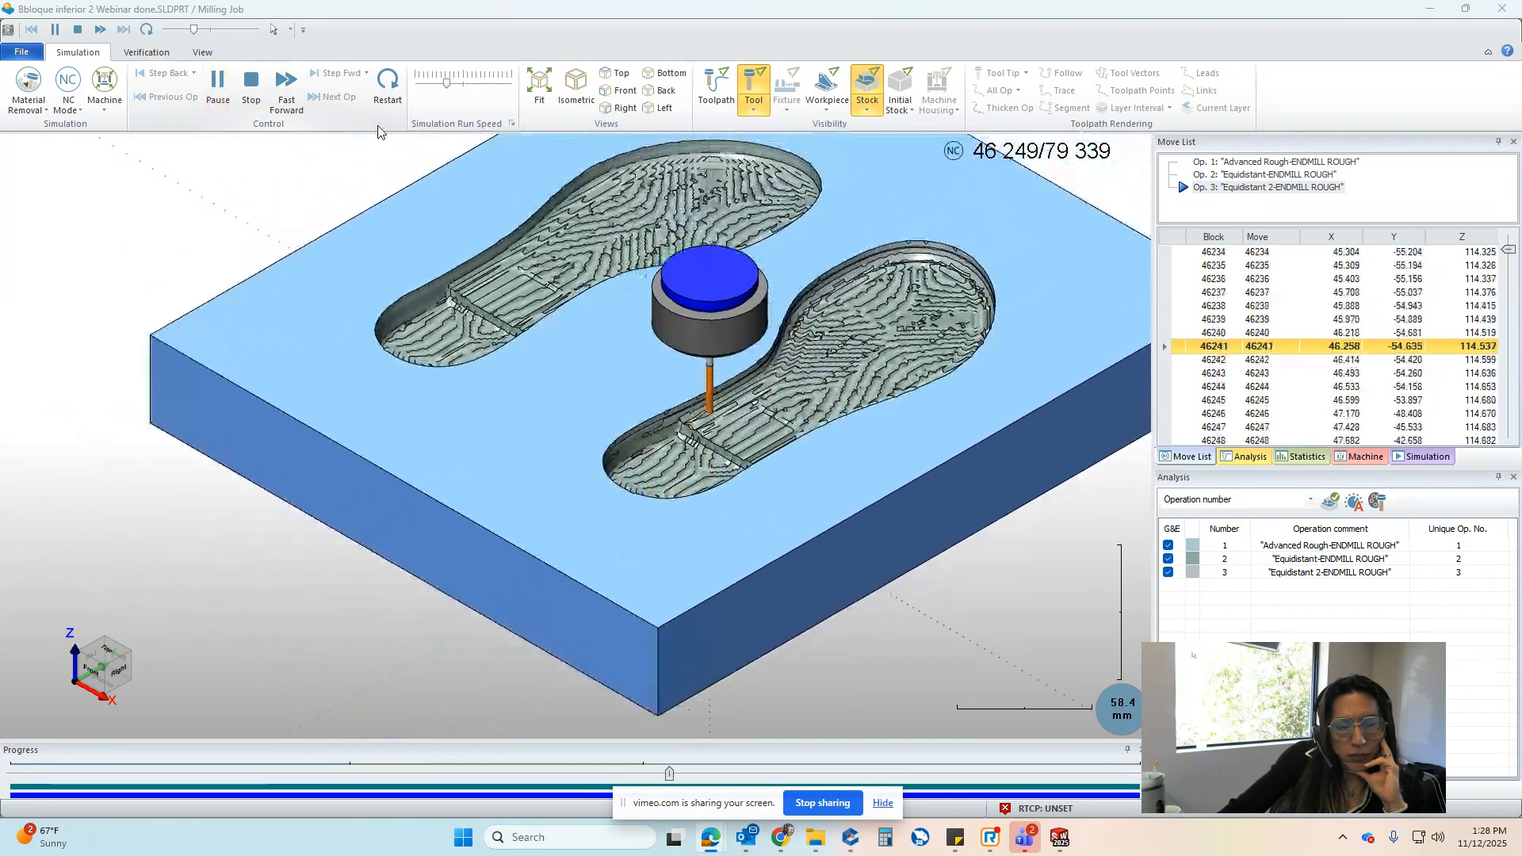
pyautogui.click(222, 89)
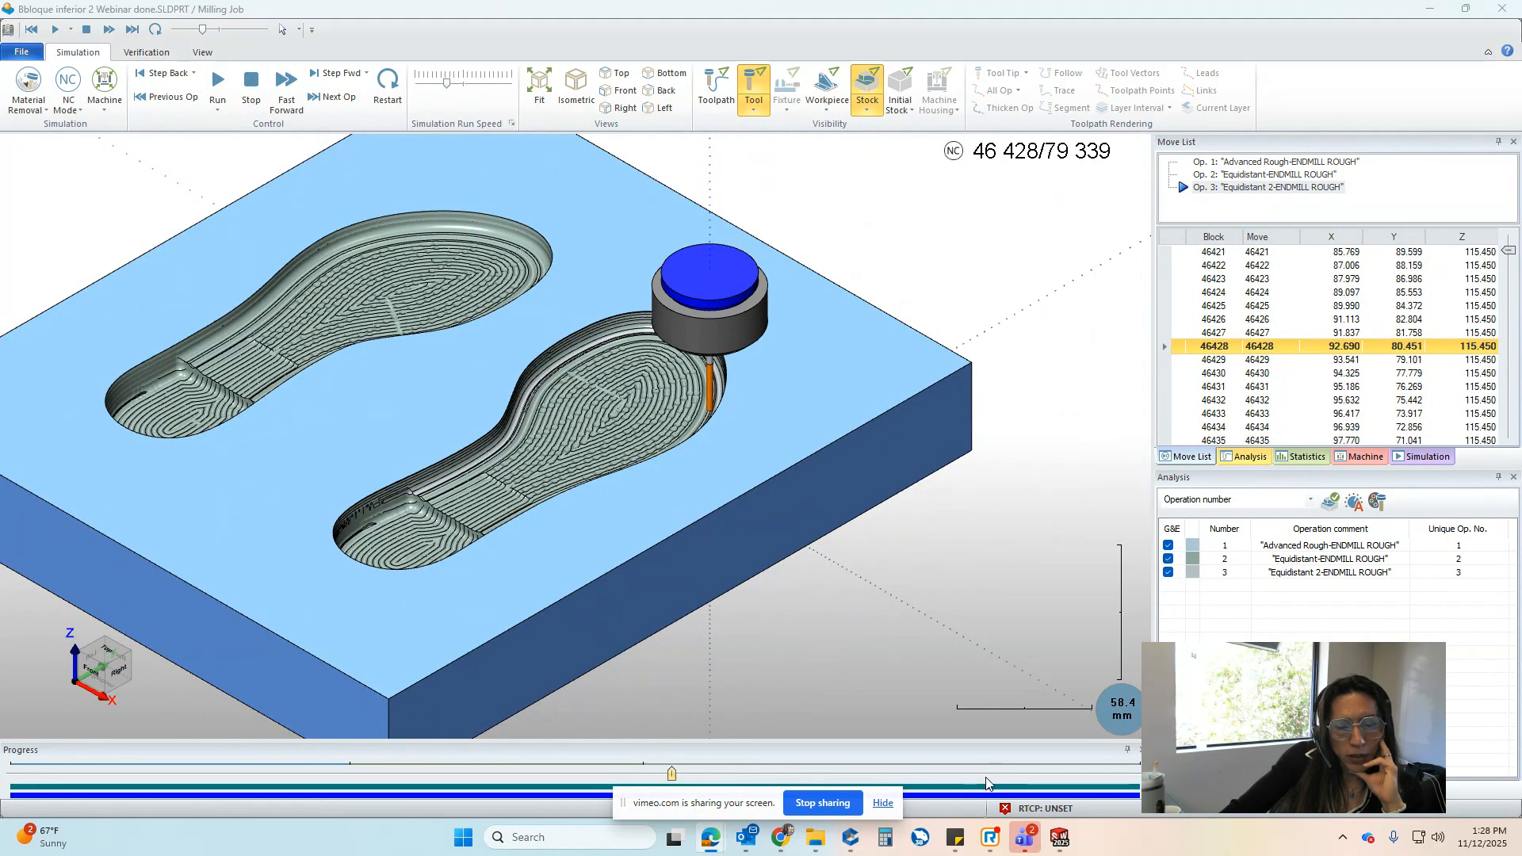
pyautogui.click(217, 85)
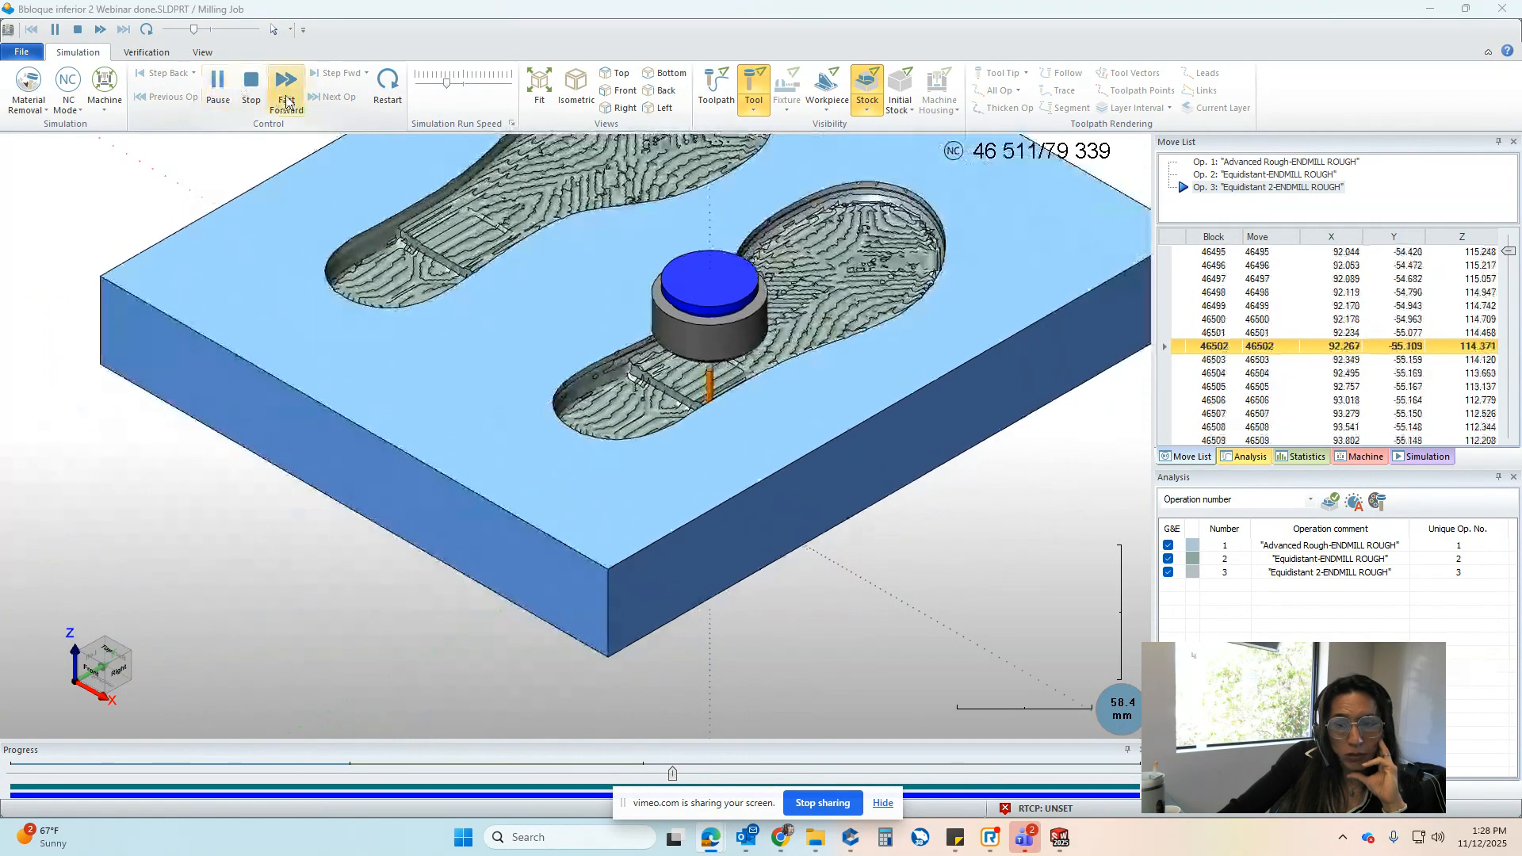
pyautogui.moveTo(446, 82); pyautogui.dragTo(487, 82)
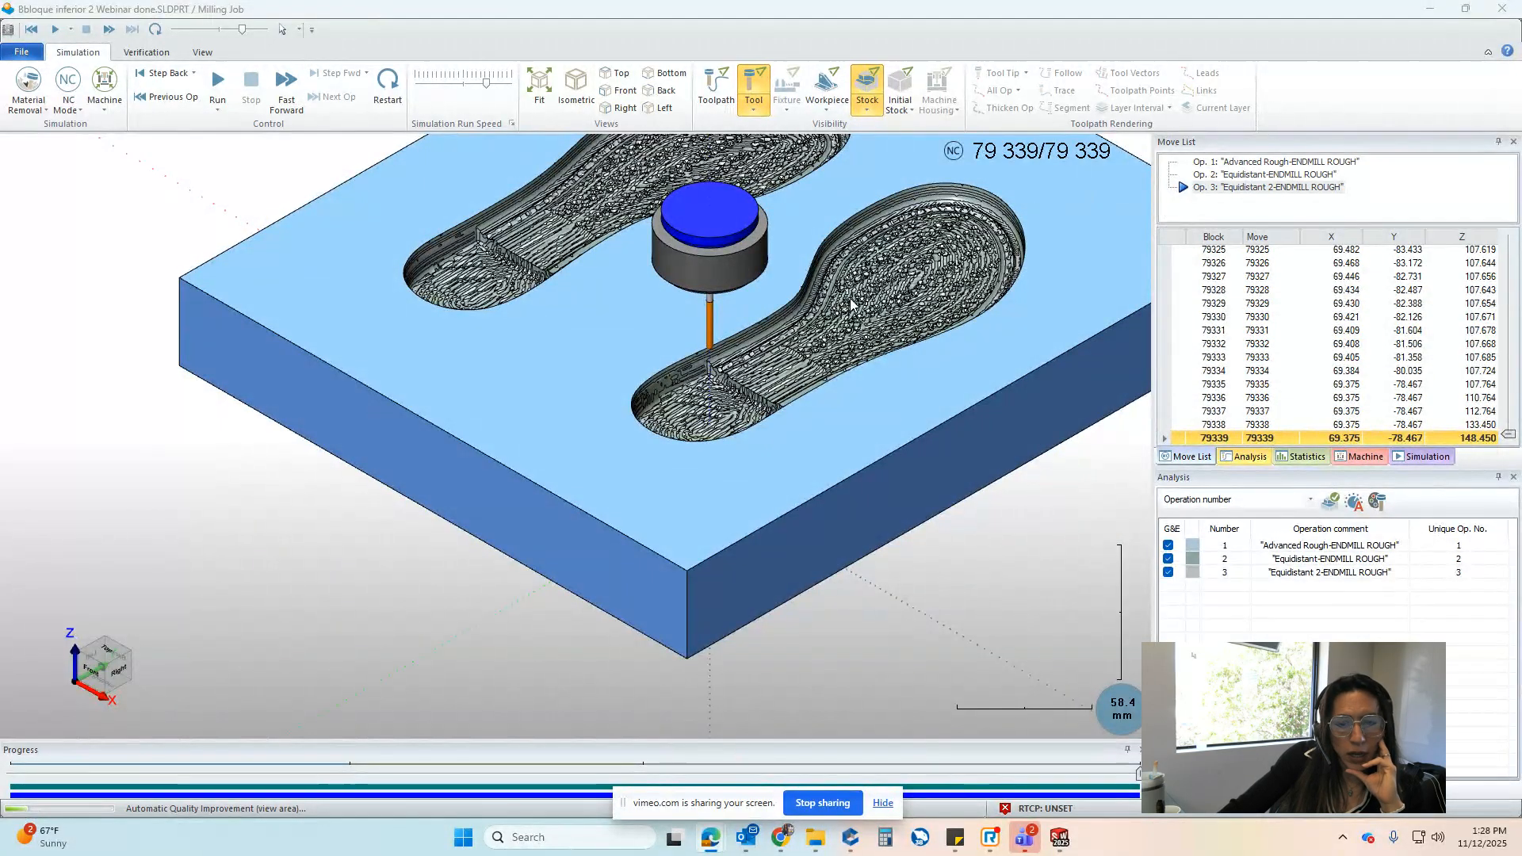
# Examine the simulated surface finish and tread detail in the sole cavity, and exit the simulation
pyautogui.scroll(5, 812, 346)
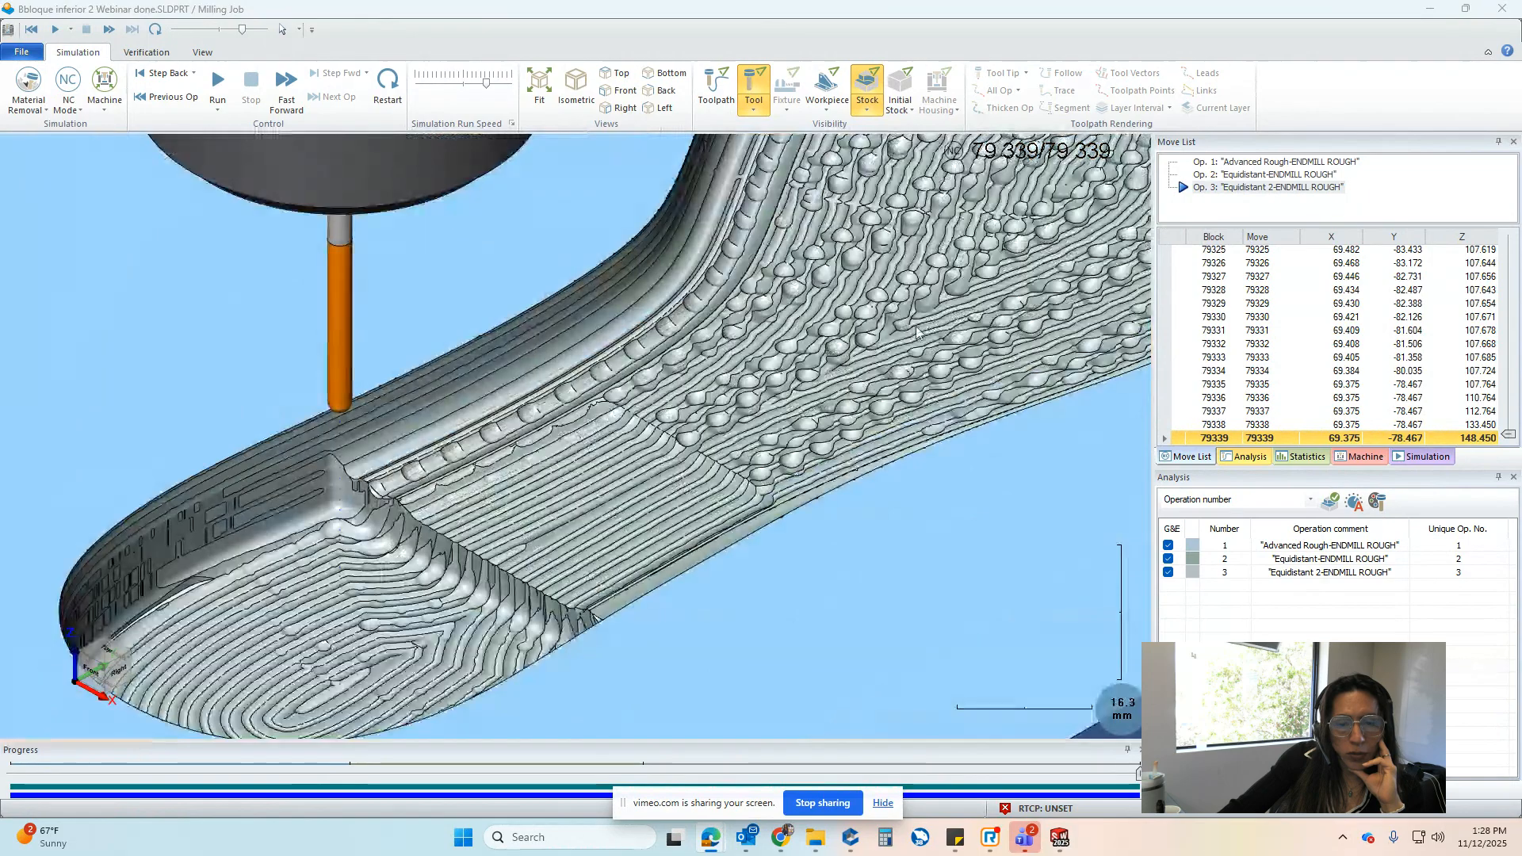
pyautogui.scroll(-2, 804, 404)
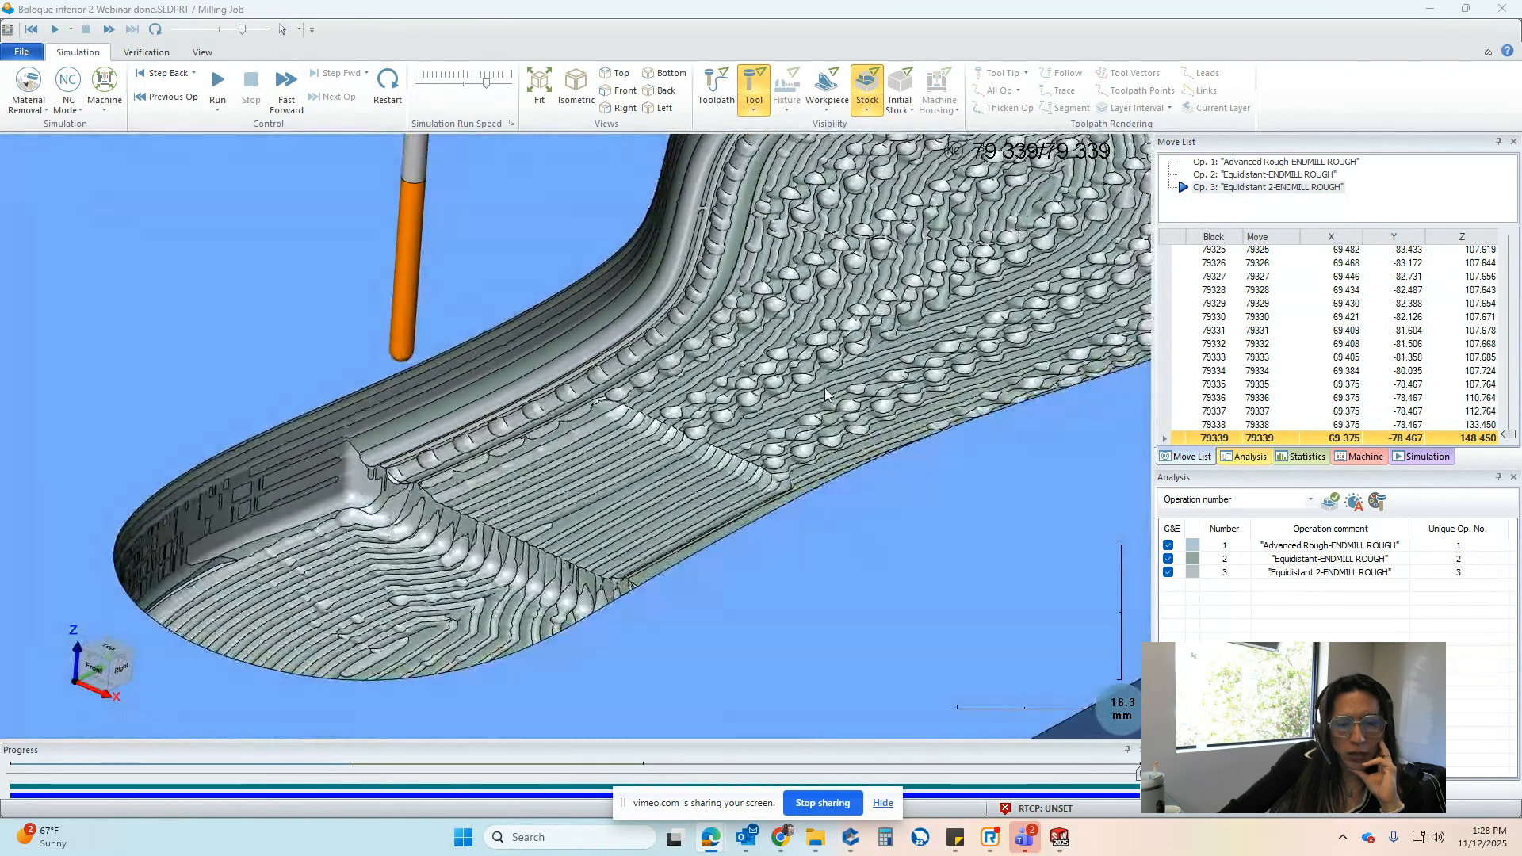
pyautogui.scroll(-1, 825, 394)
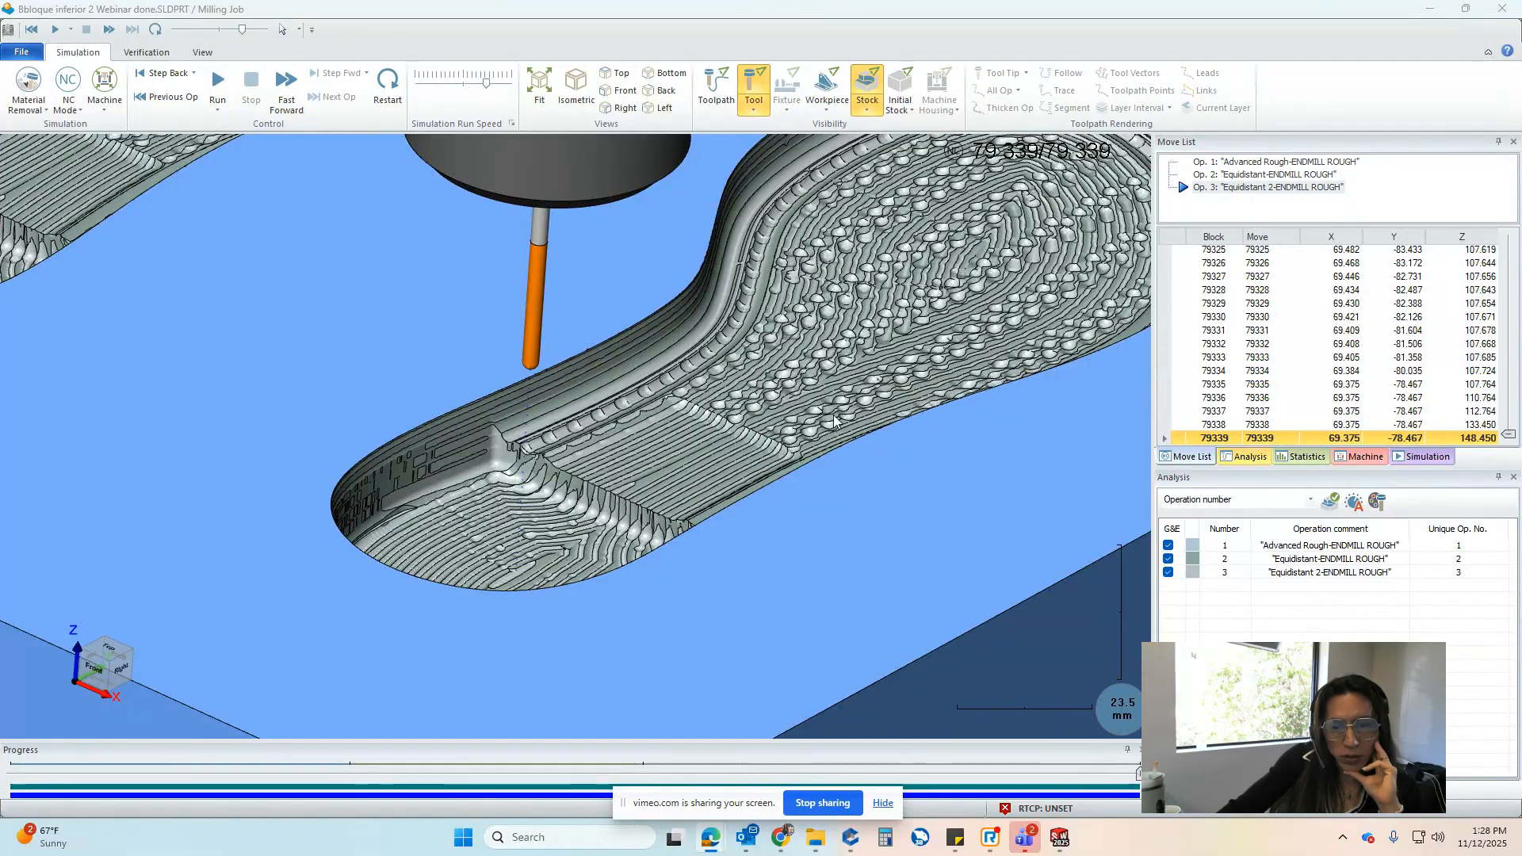
pyautogui.scroll(-1, 834, 420)
pyautogui.scroll(-2, 763, 386)
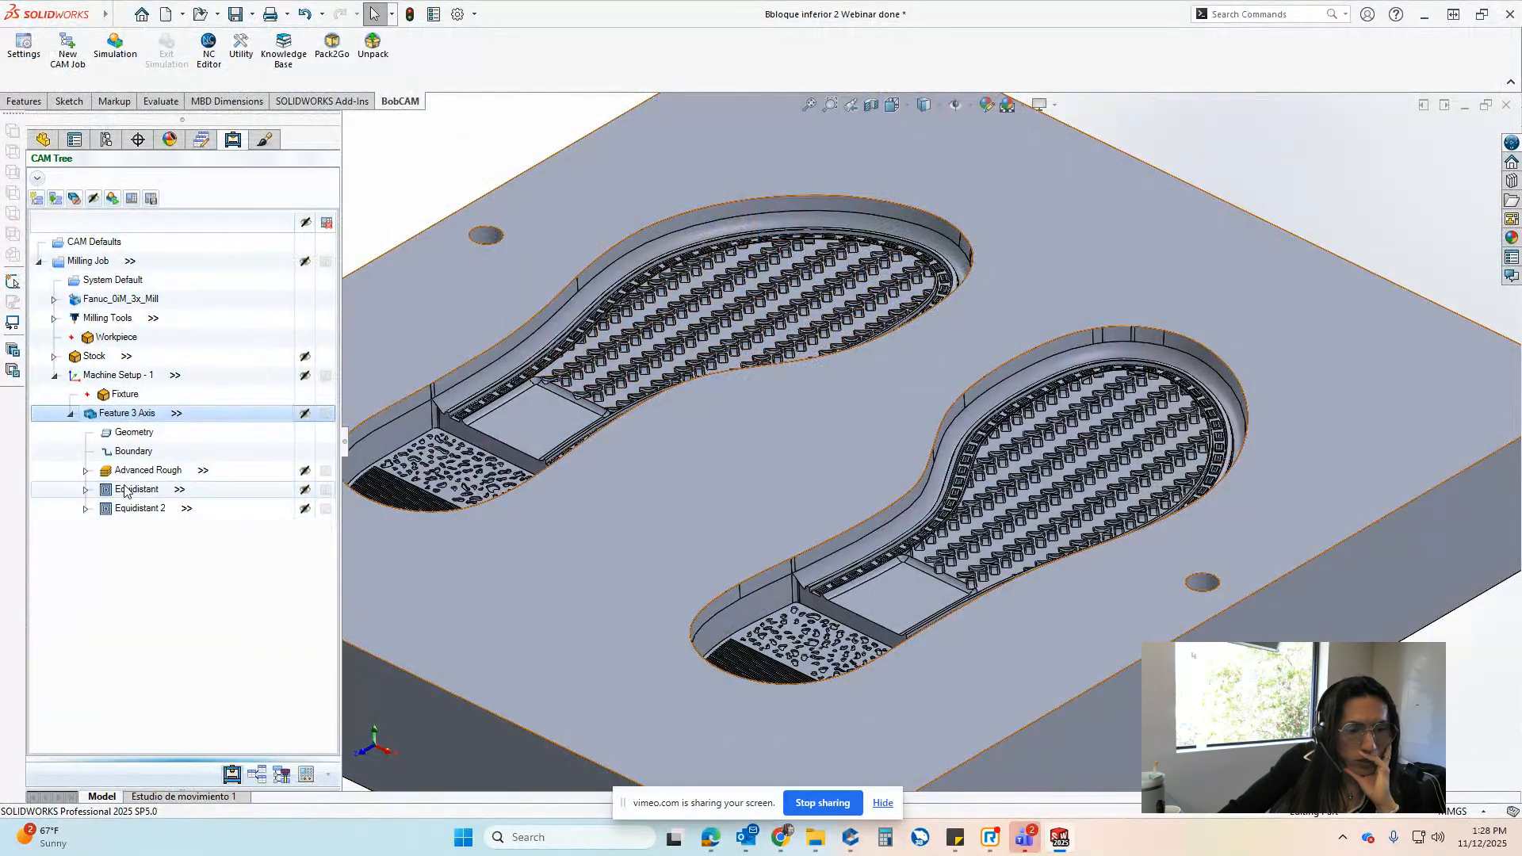
# Preview the Equidistant, Equidistant 2 and Advanced Rough toolpaths on the model, and open the 3-axis feature for editing
pyautogui.click(124, 489)
pyautogui.click(130, 508)
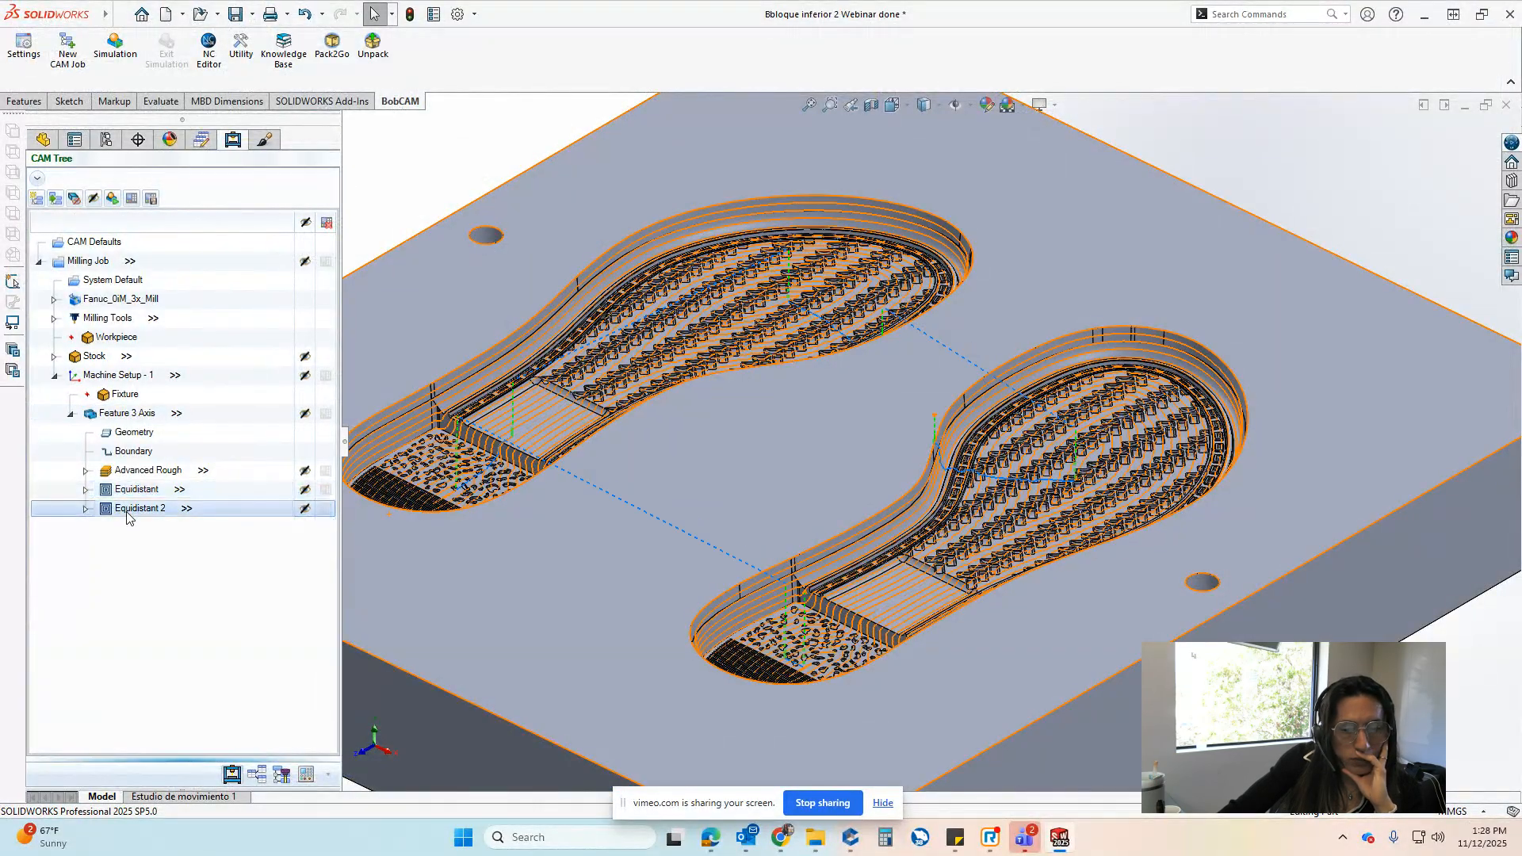
pyautogui.click(130, 471)
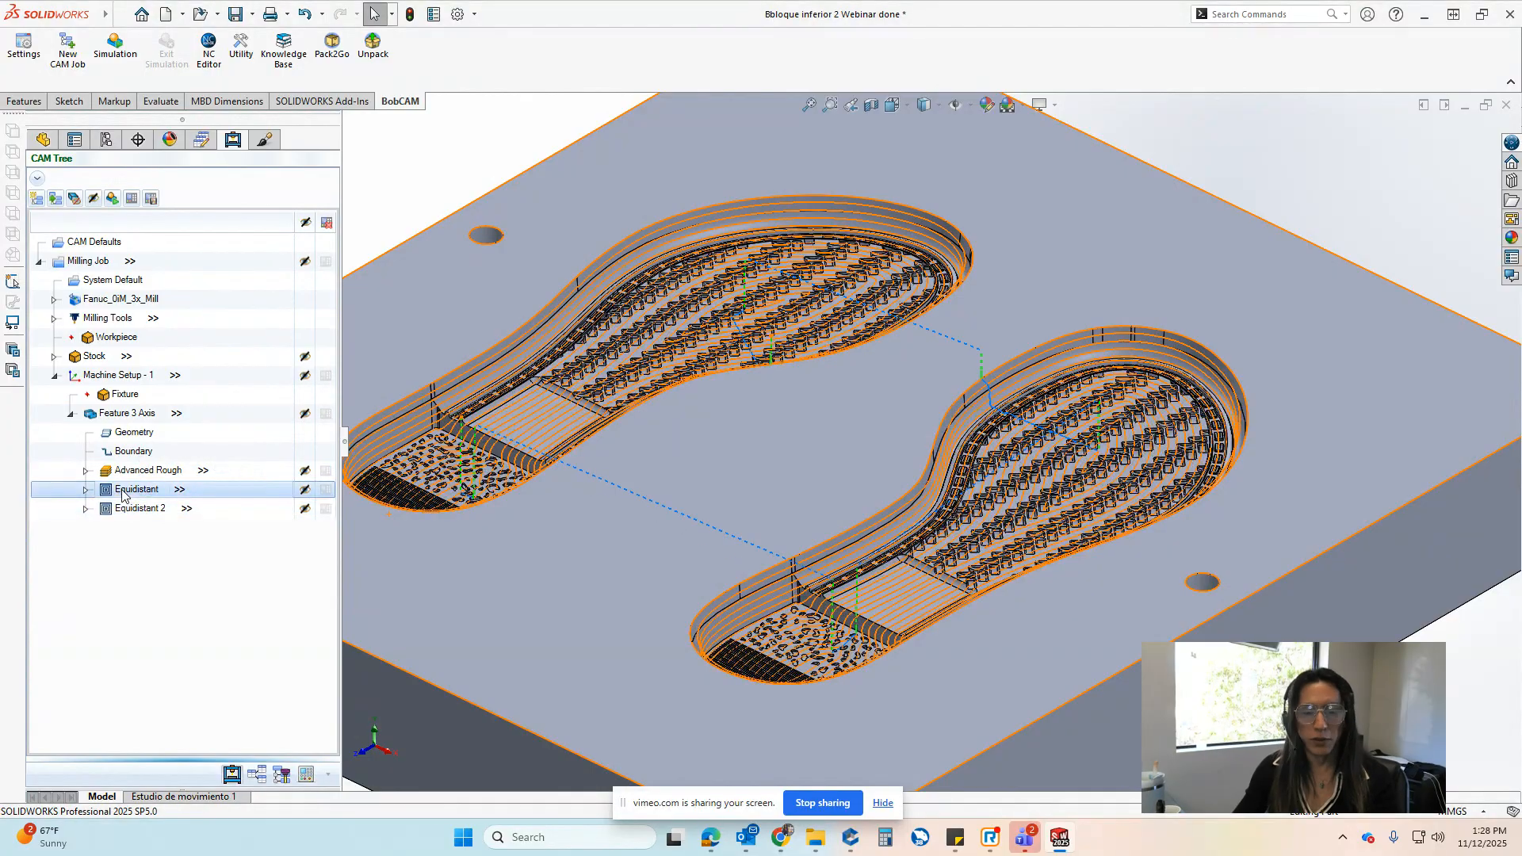
pyautogui.doubleClick(128, 471)
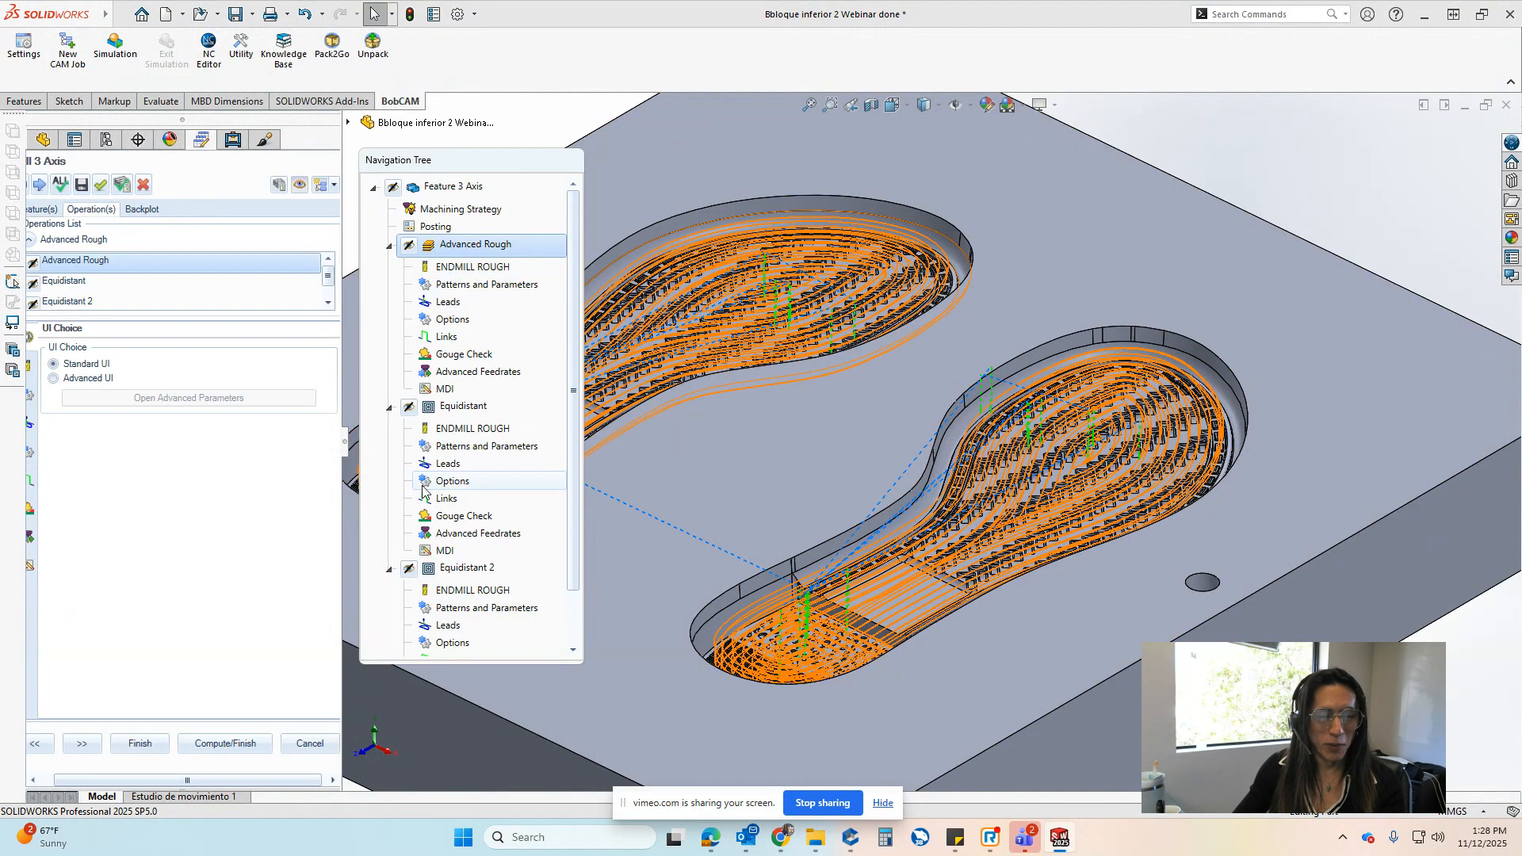
# Set the stepover of the Equidistant operation to 0.50 and compute its toolpath
pyautogui.click(487, 446)
pyautogui.click(479, 429)
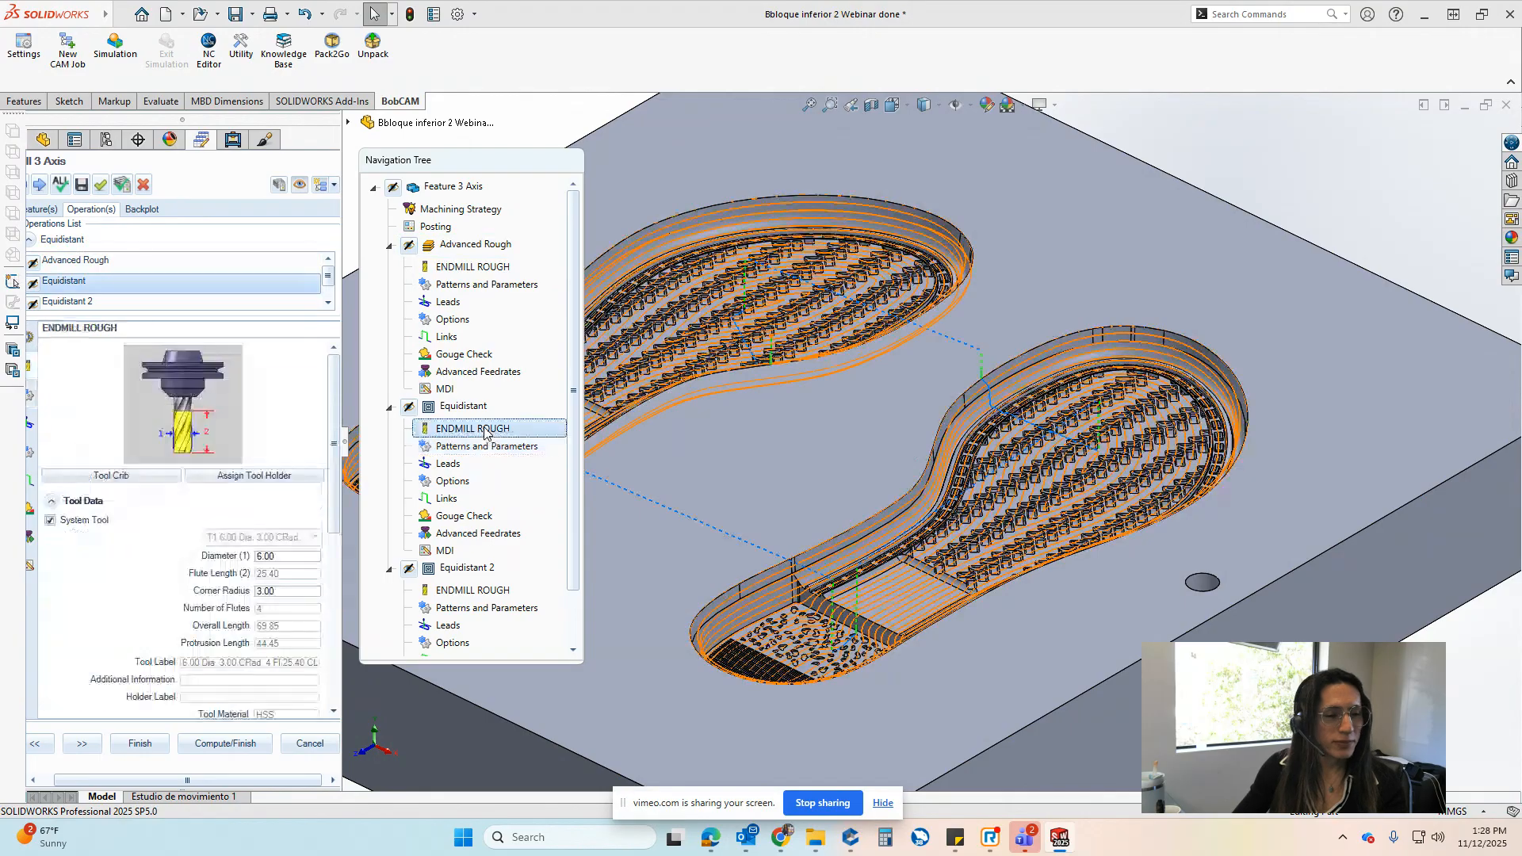
pyautogui.click(485, 447)
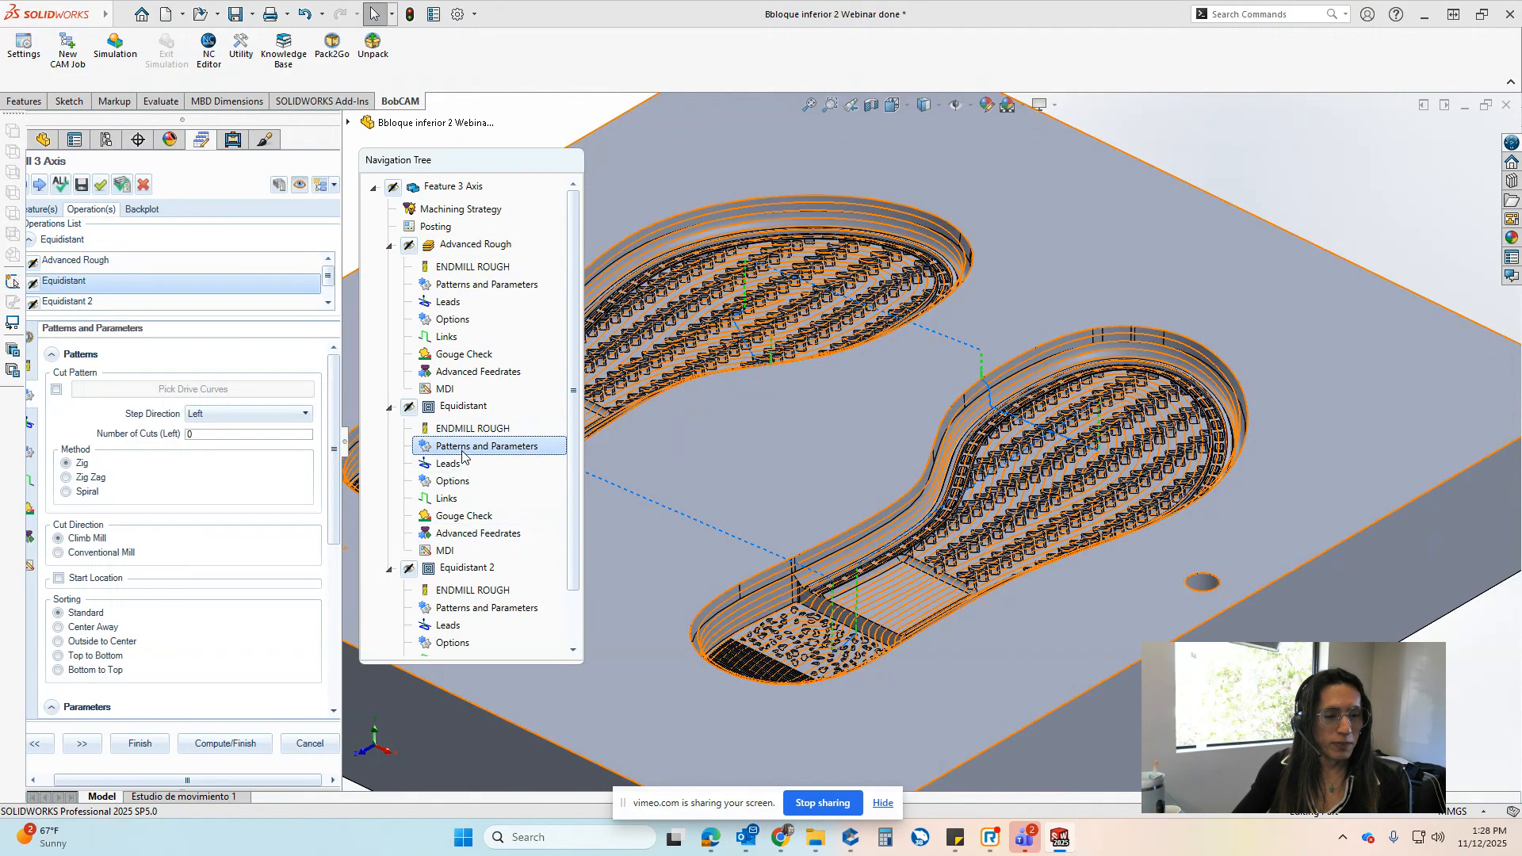
pyautogui.scroll(-2, 200, 534)
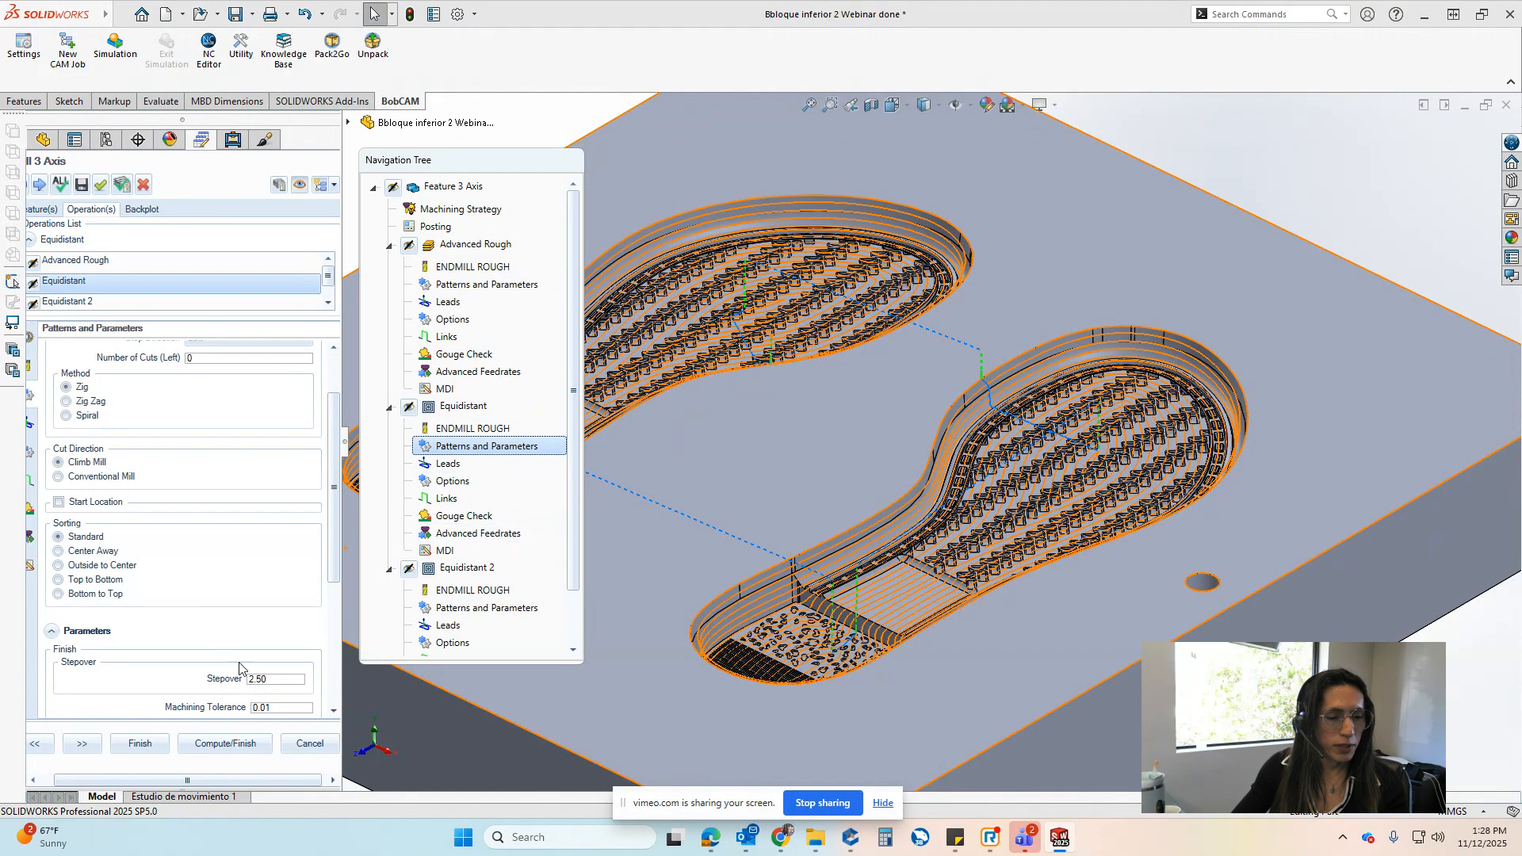
pyautogui.click(283, 677)
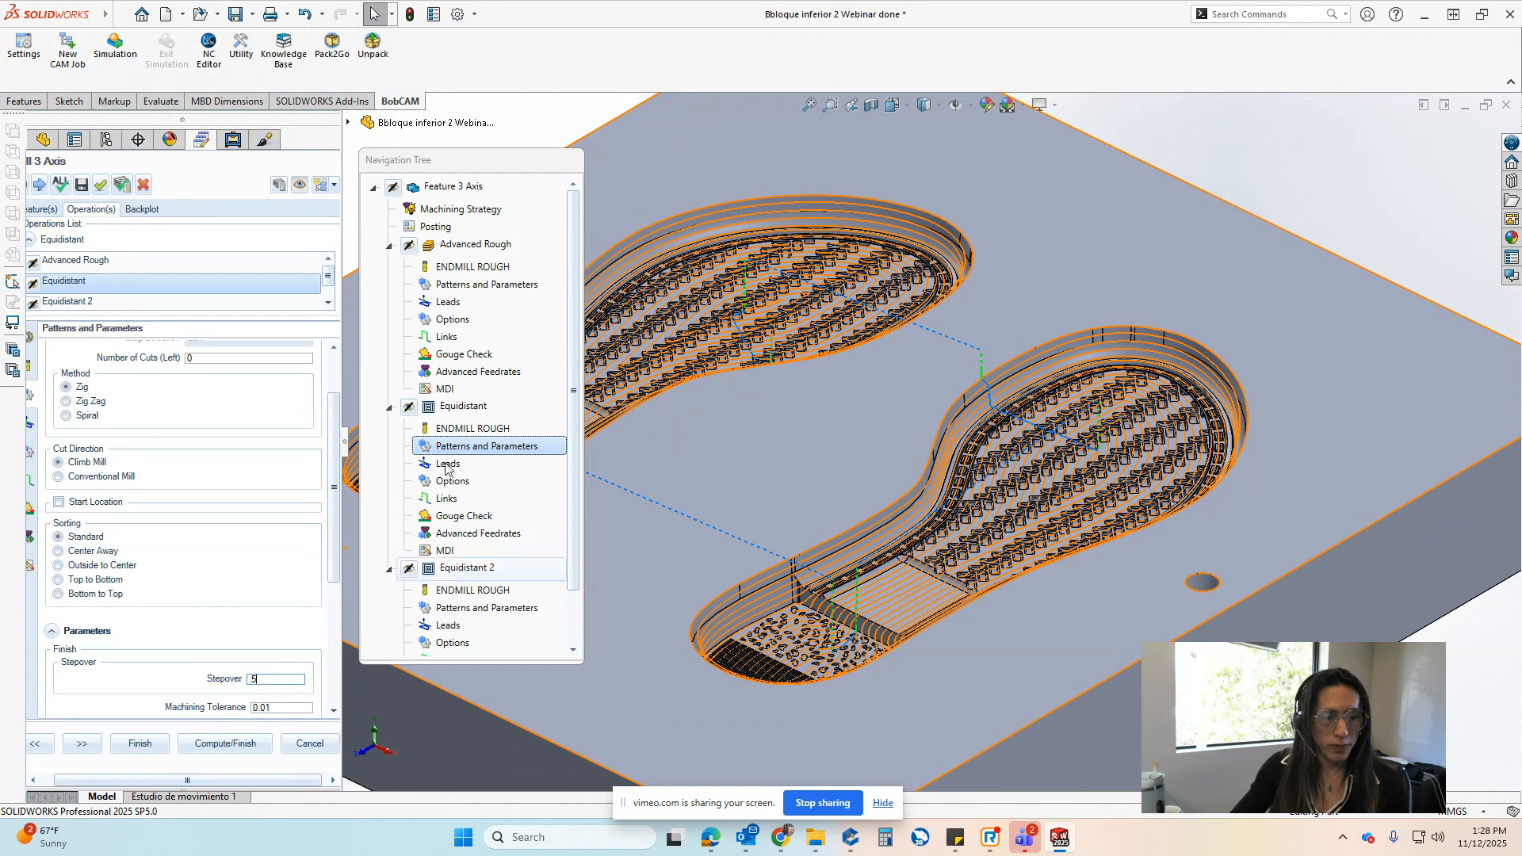
pyautogui.click(278, 184)
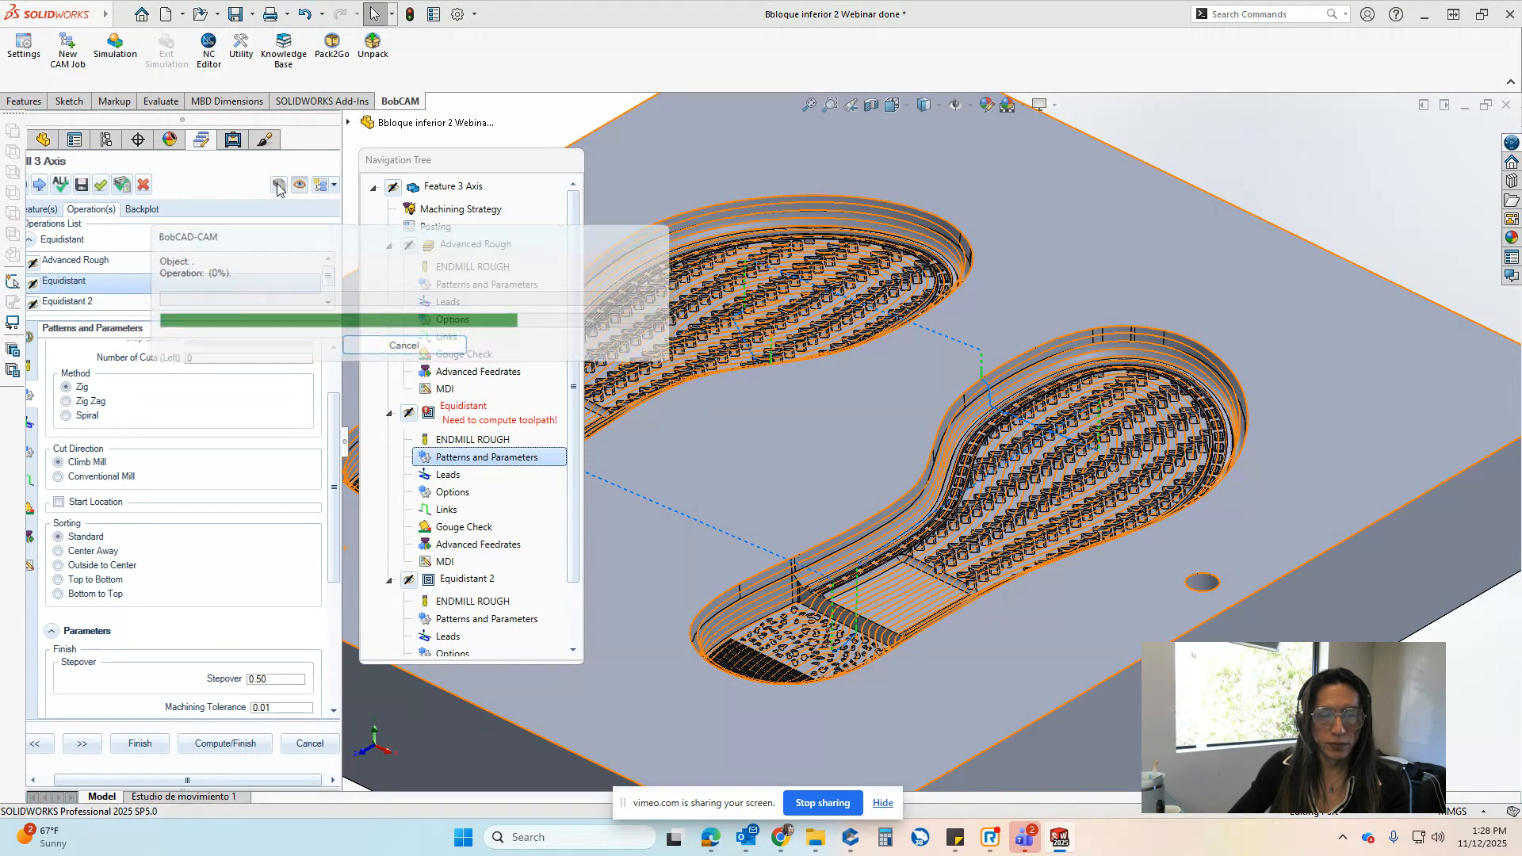
# Review the patterns and parameters of the Equidistant 2 operation, and open its tool settings
pyautogui.scroll(-1, 498, 539)
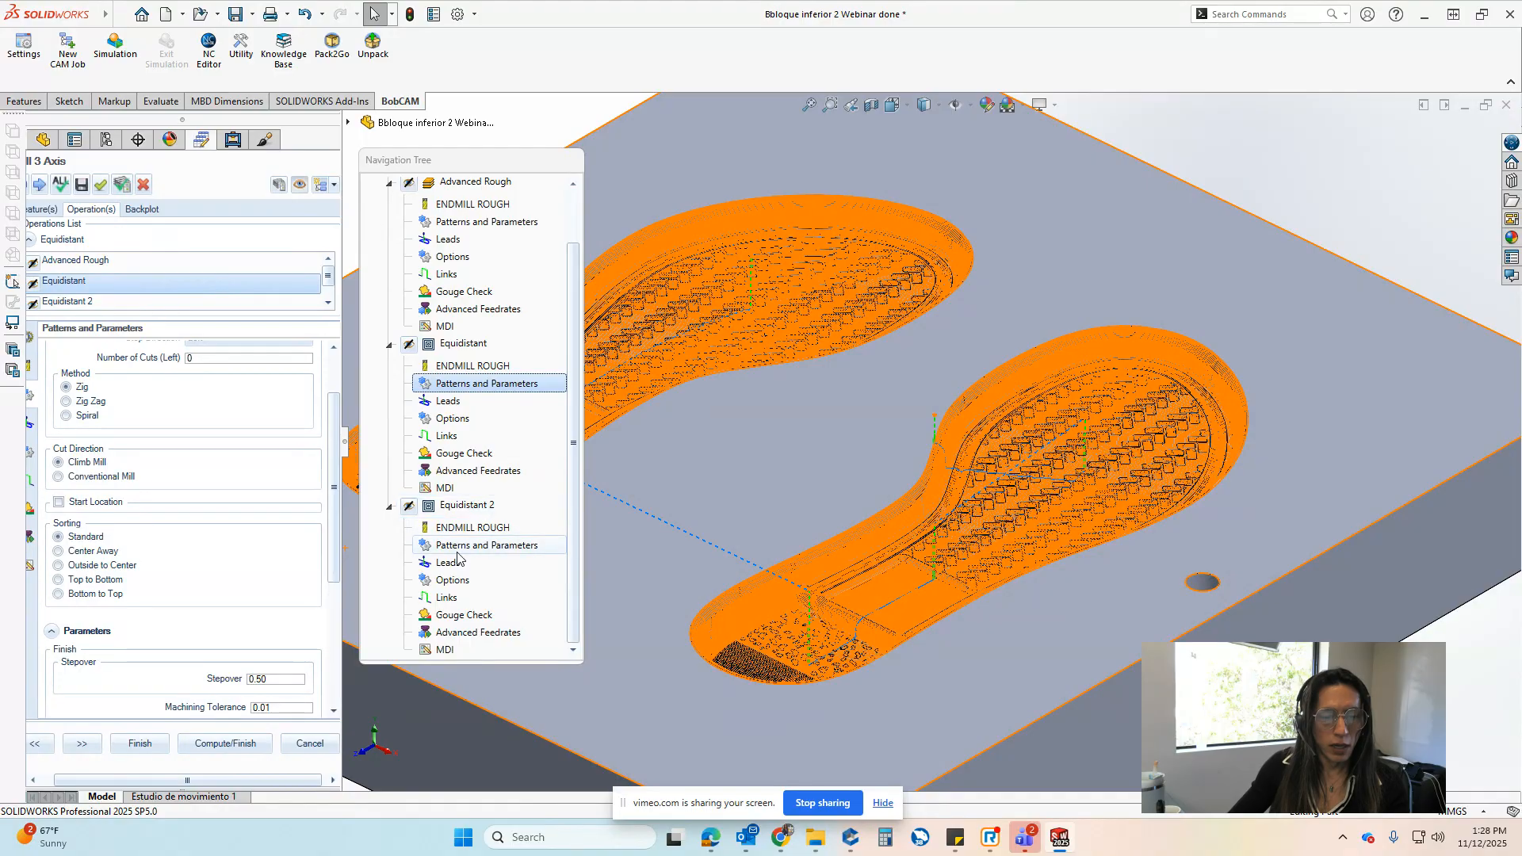
pyautogui.click(448, 547)
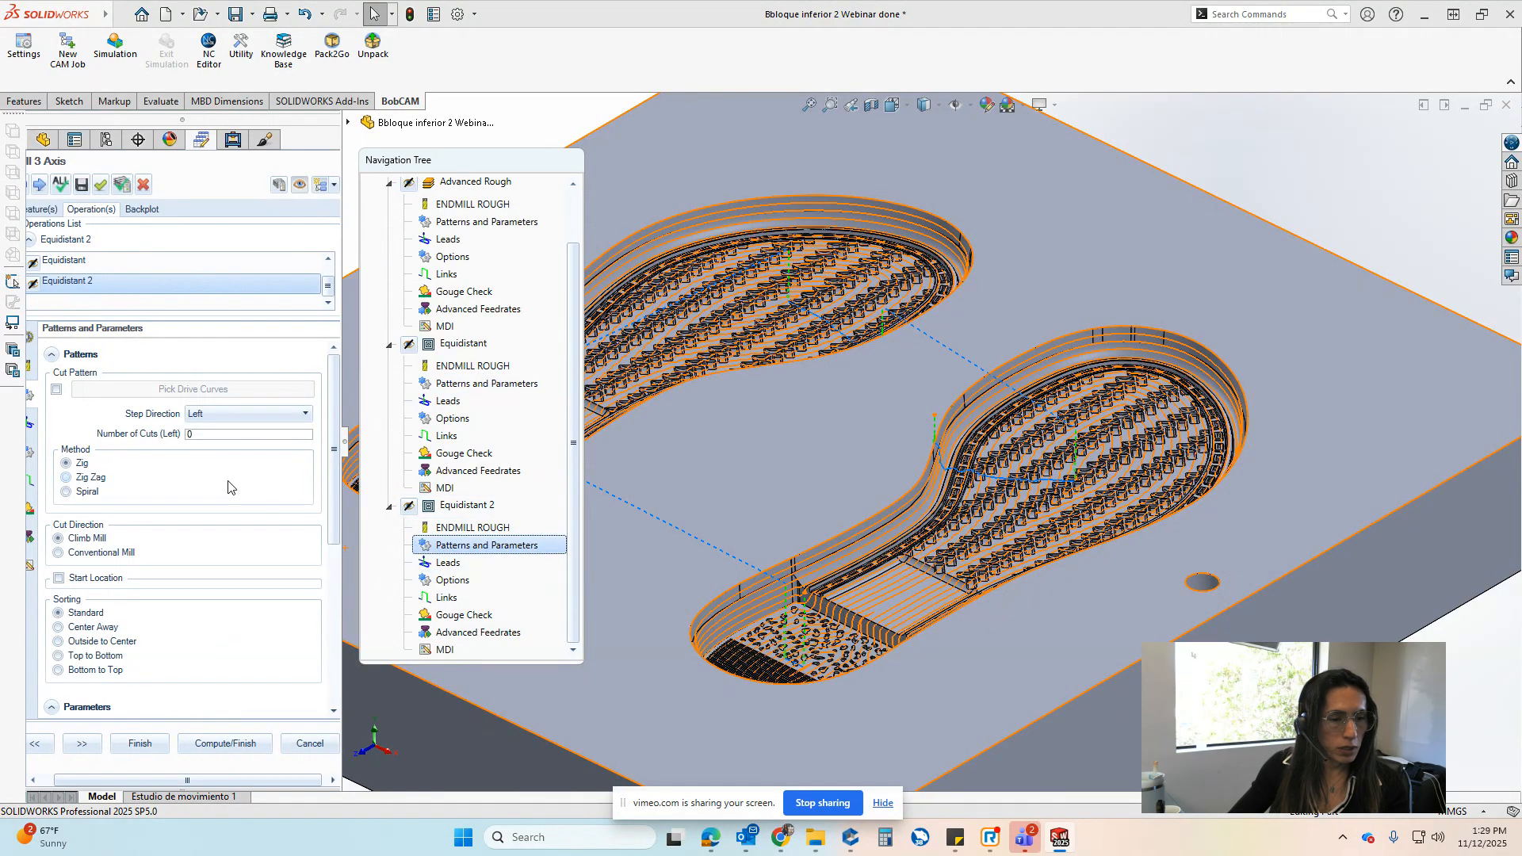
pyautogui.press('Up')
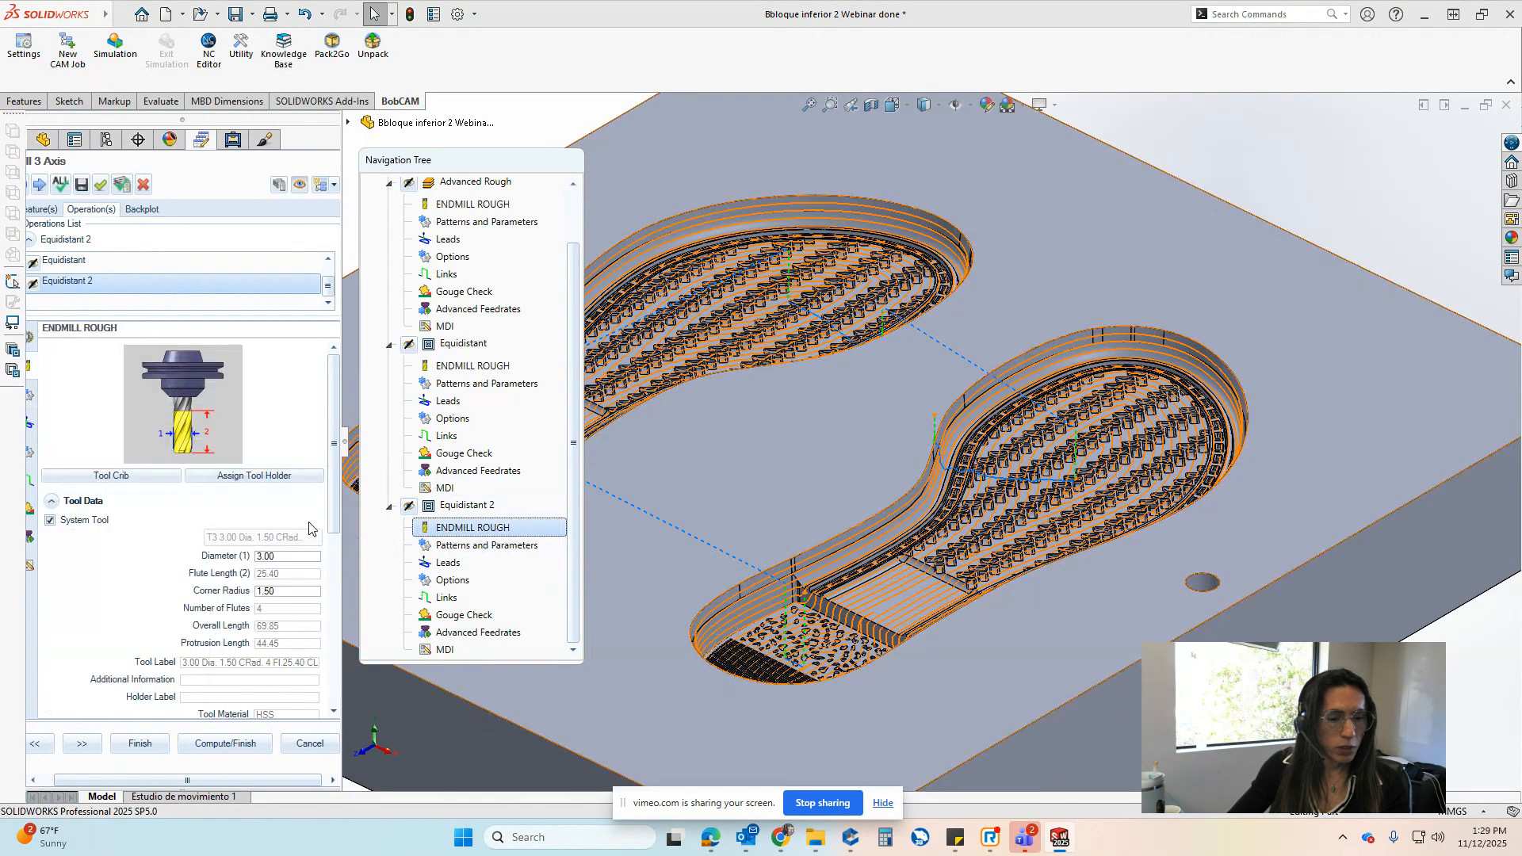
# Set the Equidistant 2 tool to 1.00 diameter with a 0.5 corner radius, and set the operation's stepover to 0.25
pyautogui.click(287, 558)
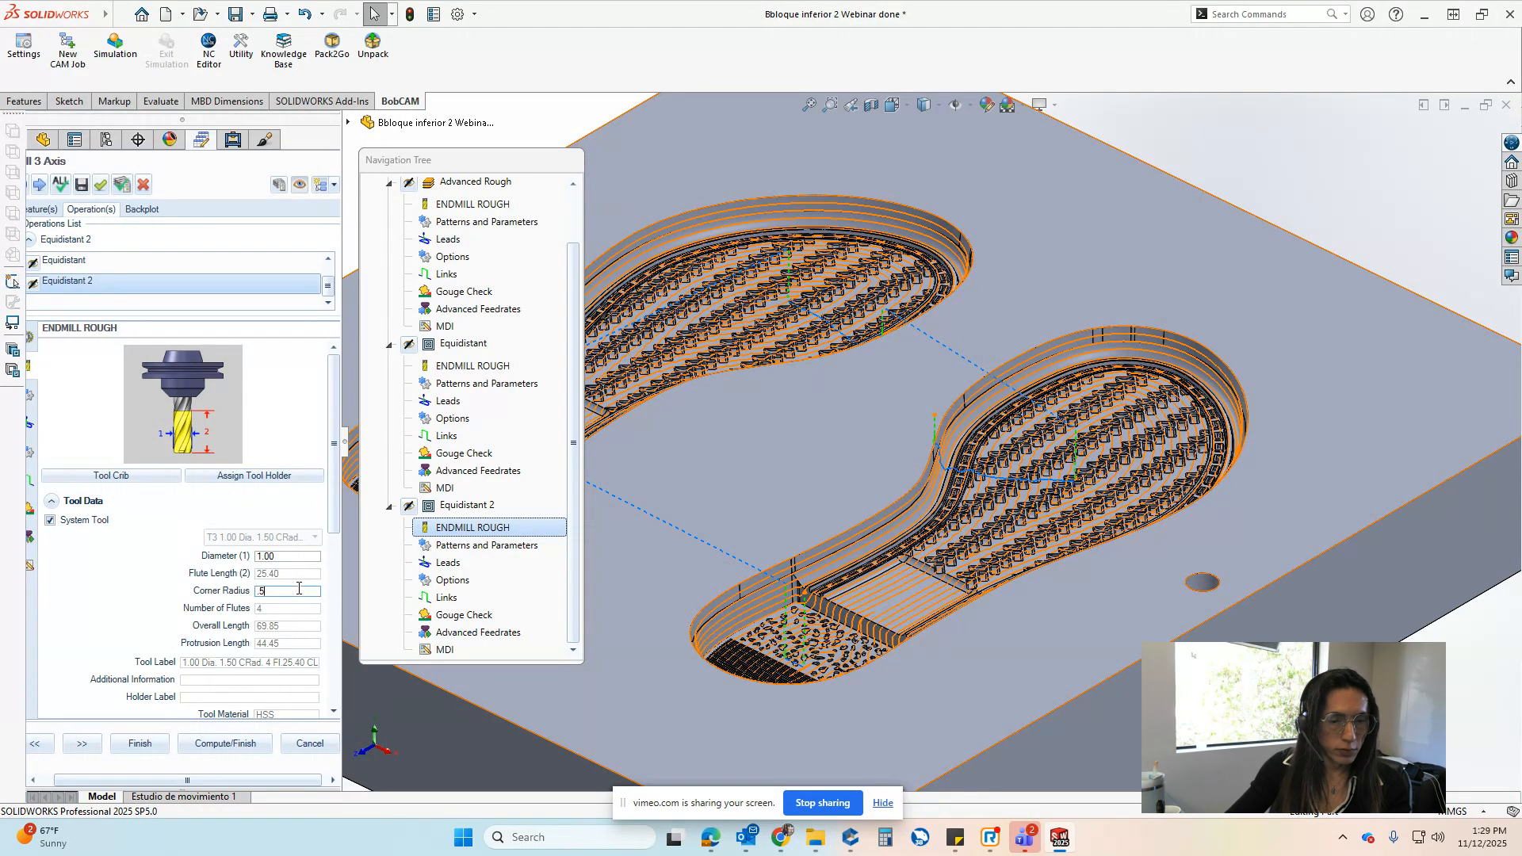
pyautogui.click(442, 547)
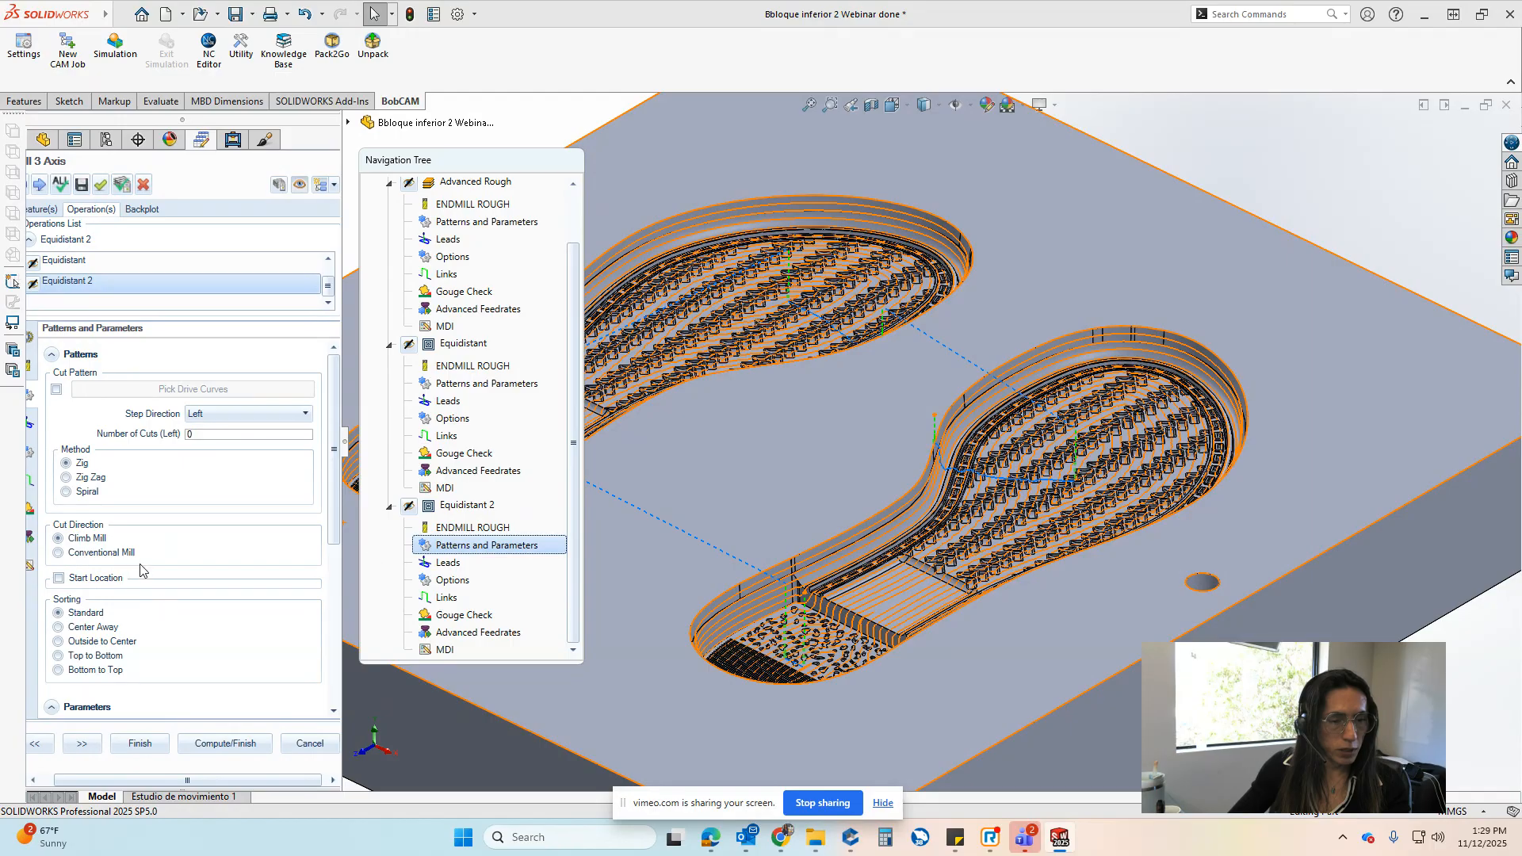
pyautogui.scroll(-3, 250, 503)
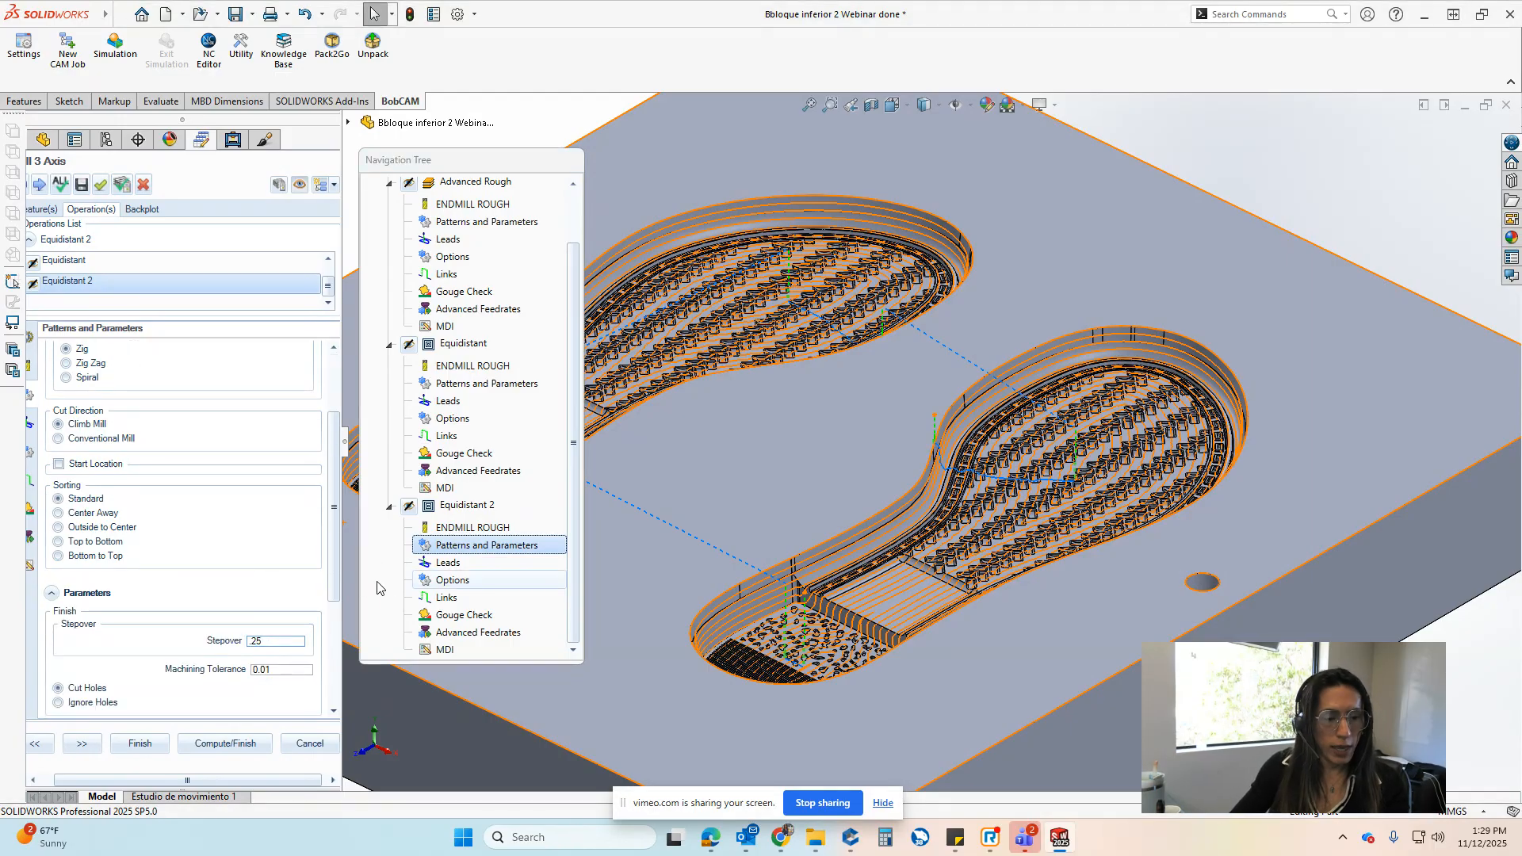
# Enable Rest Finishing based on the previous operation's tool for Equidistant 2 and compute the toolpath
pyautogui.click(452, 585)
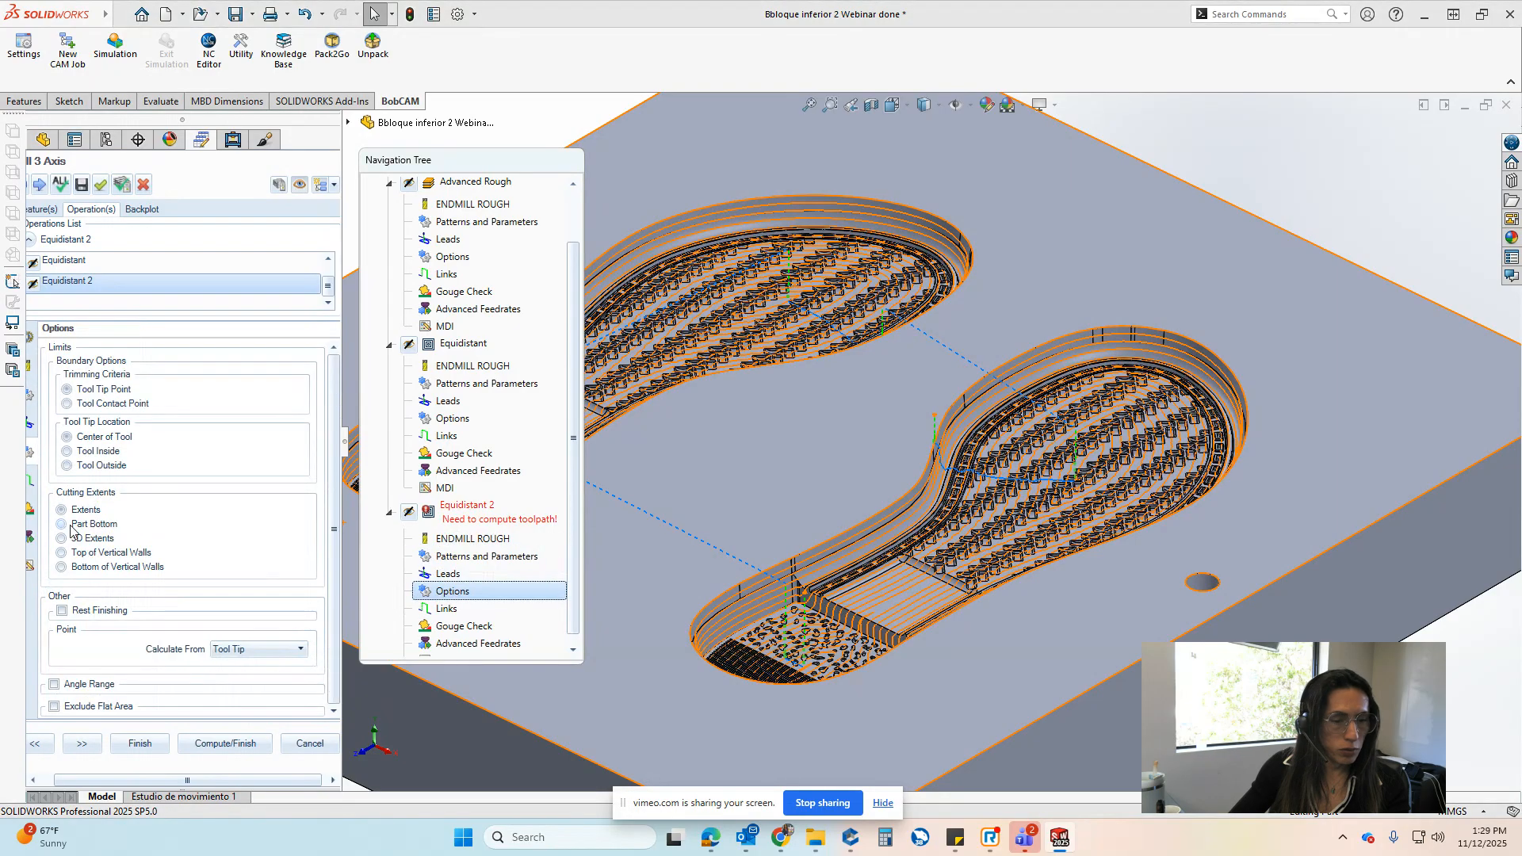
pyautogui.click(62, 610)
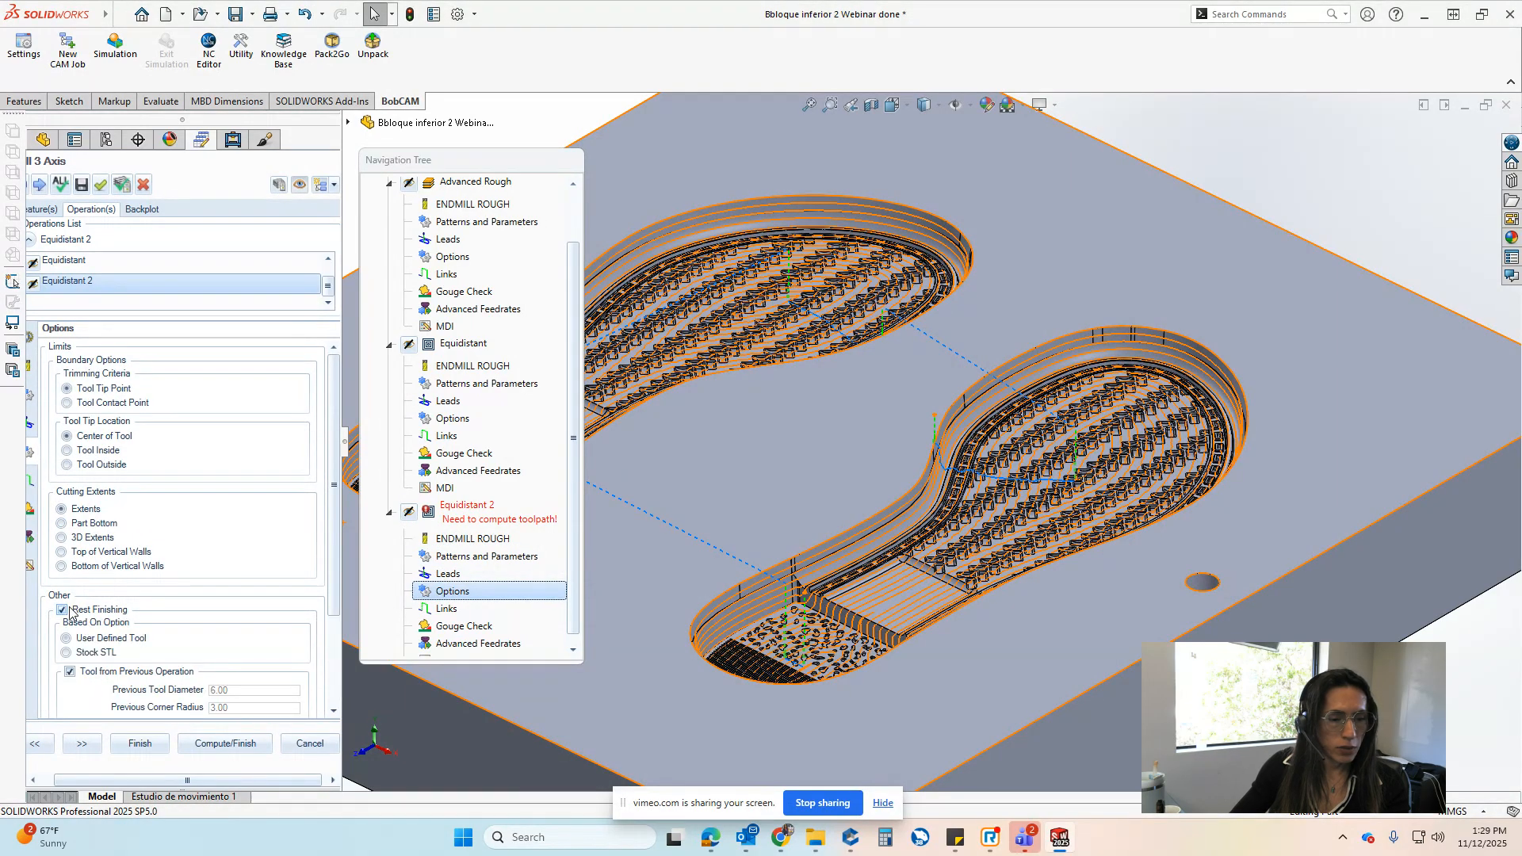
pyautogui.click(280, 187)
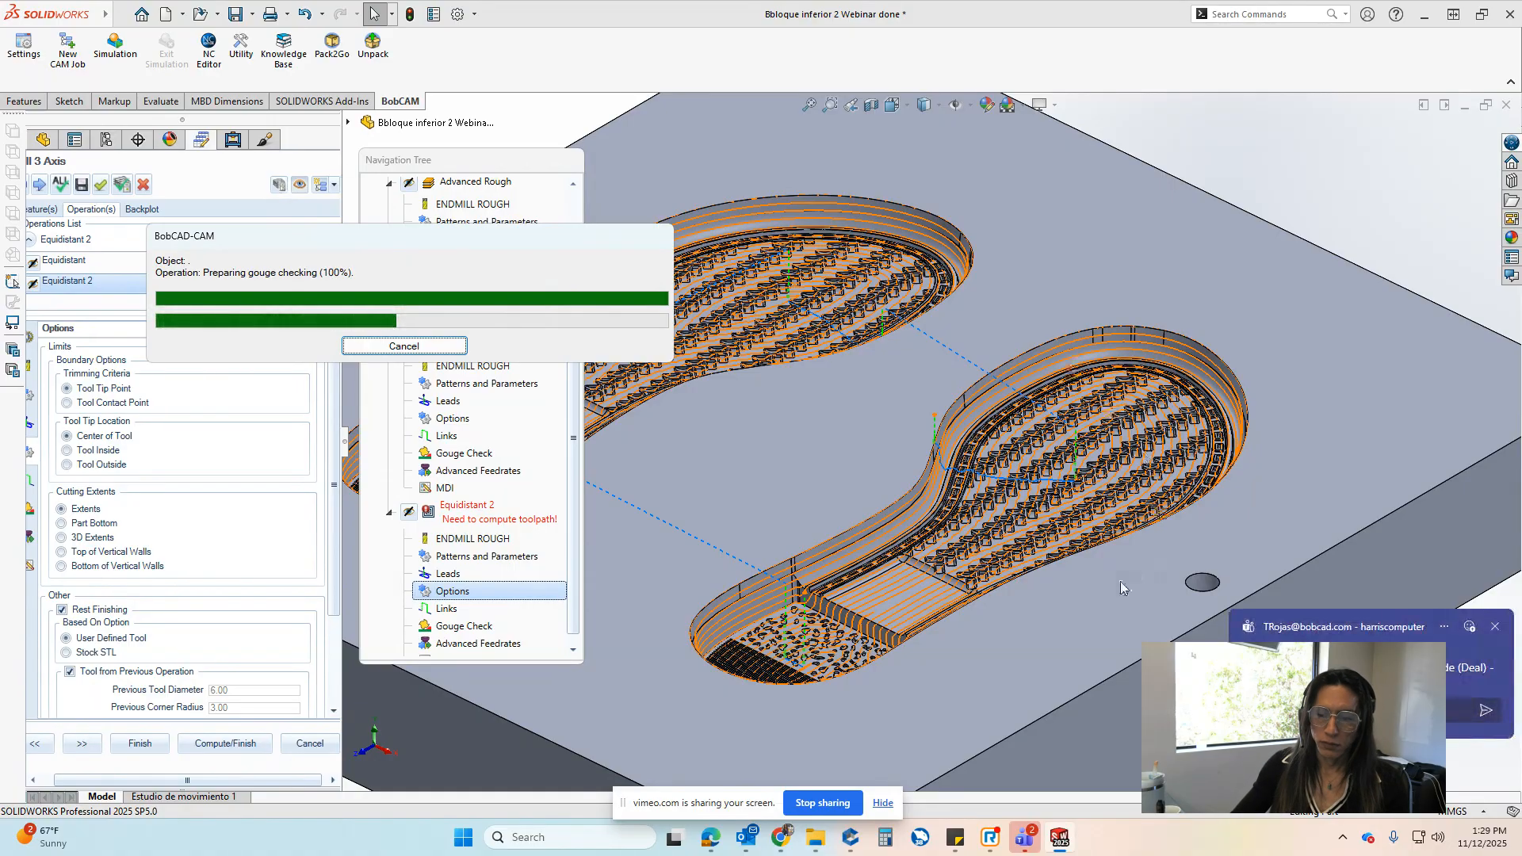
pyautogui.click(1497, 629)
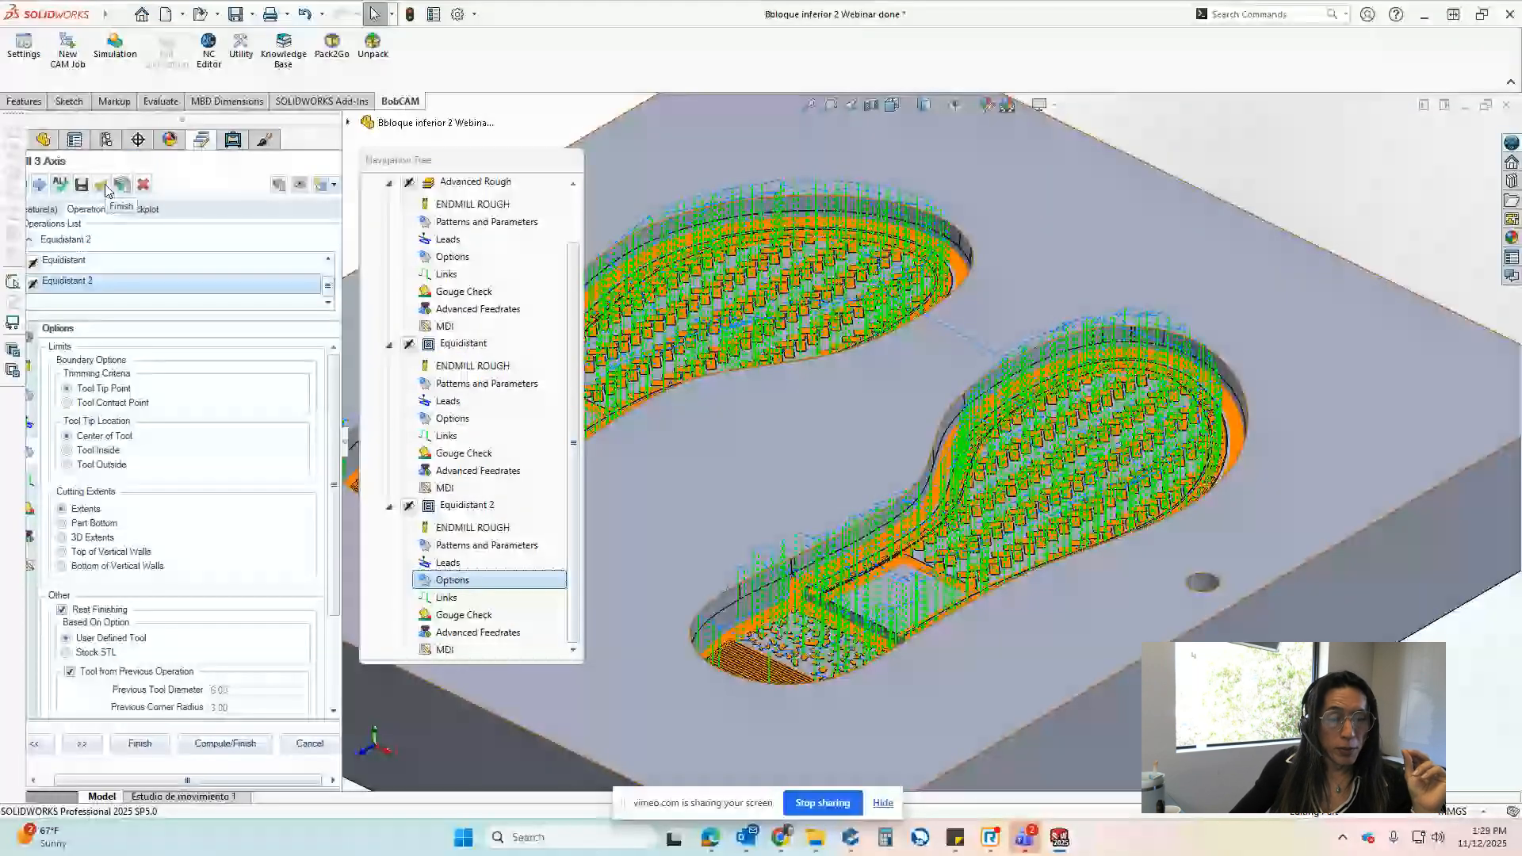
# Switch Equidistant 2 to the Advanced UI and set the link's first entry to Approach from feed distance
pyautogui.click(469, 506)
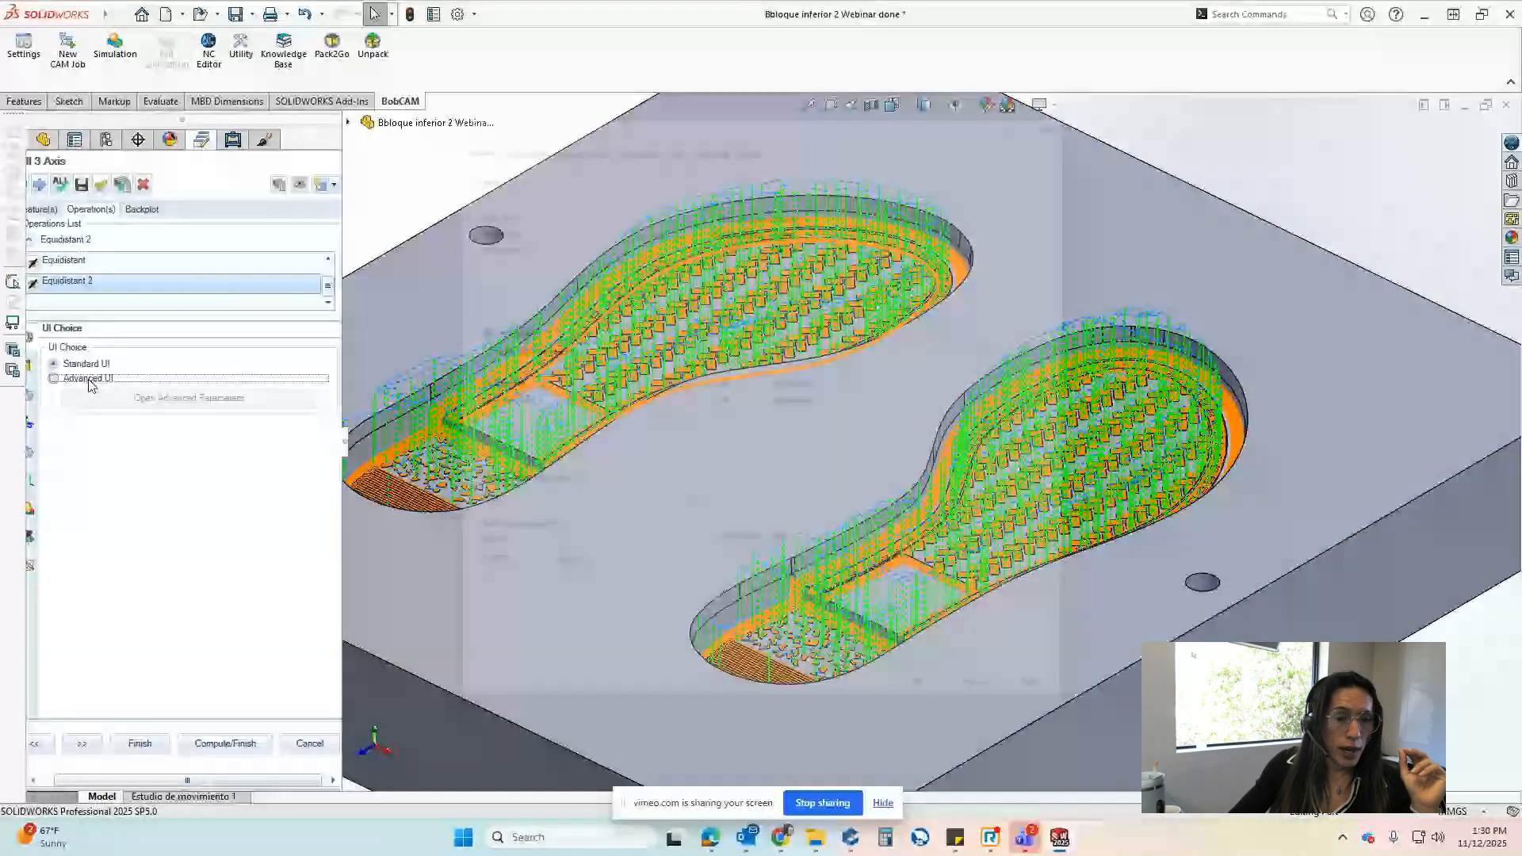
pyautogui.click(88, 379)
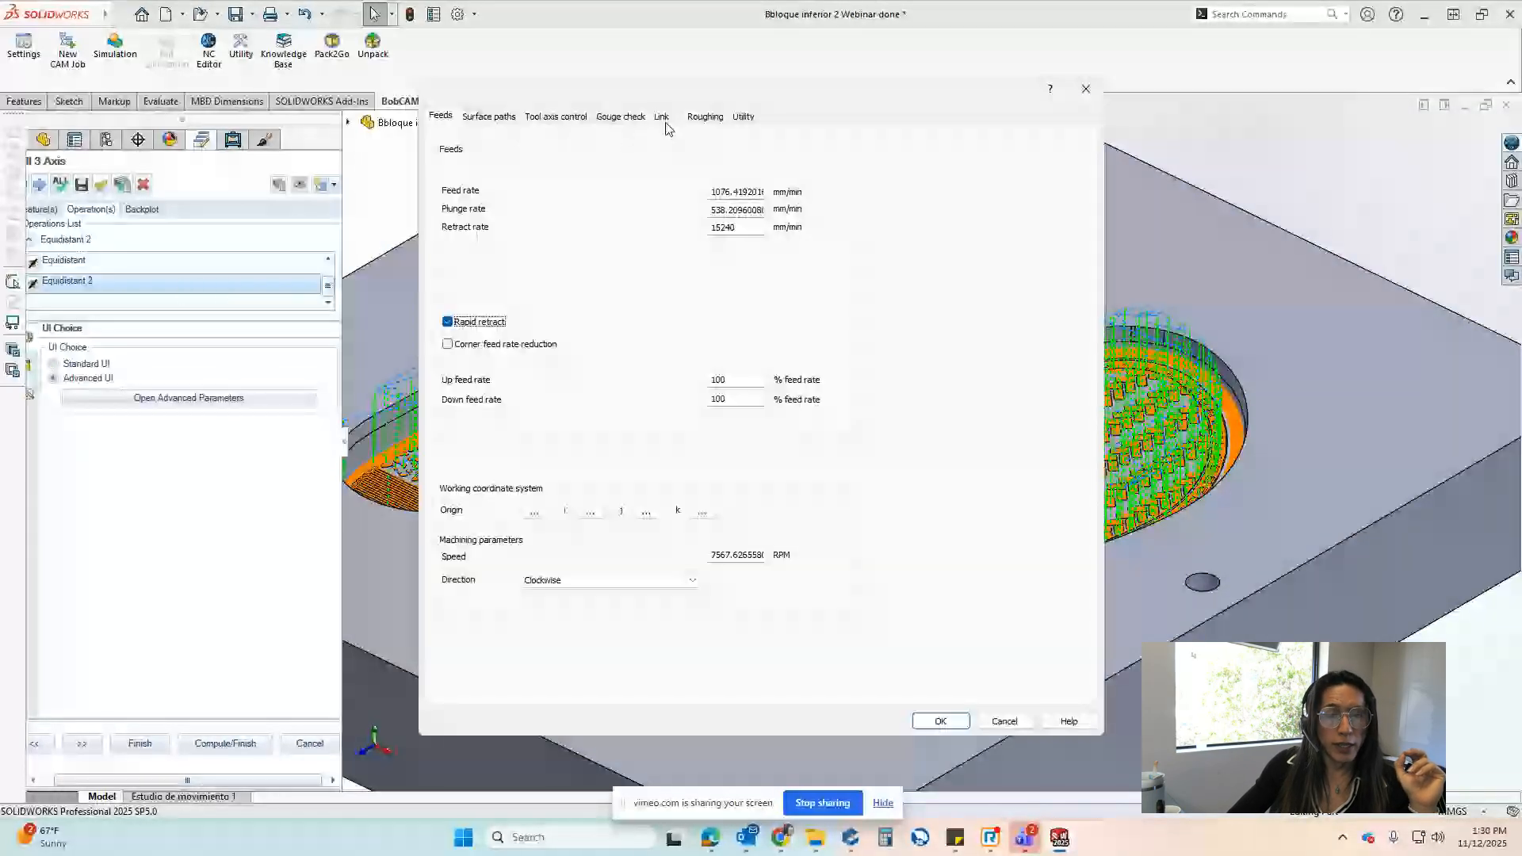
pyautogui.click(661, 117)
pyautogui.click(632, 153)
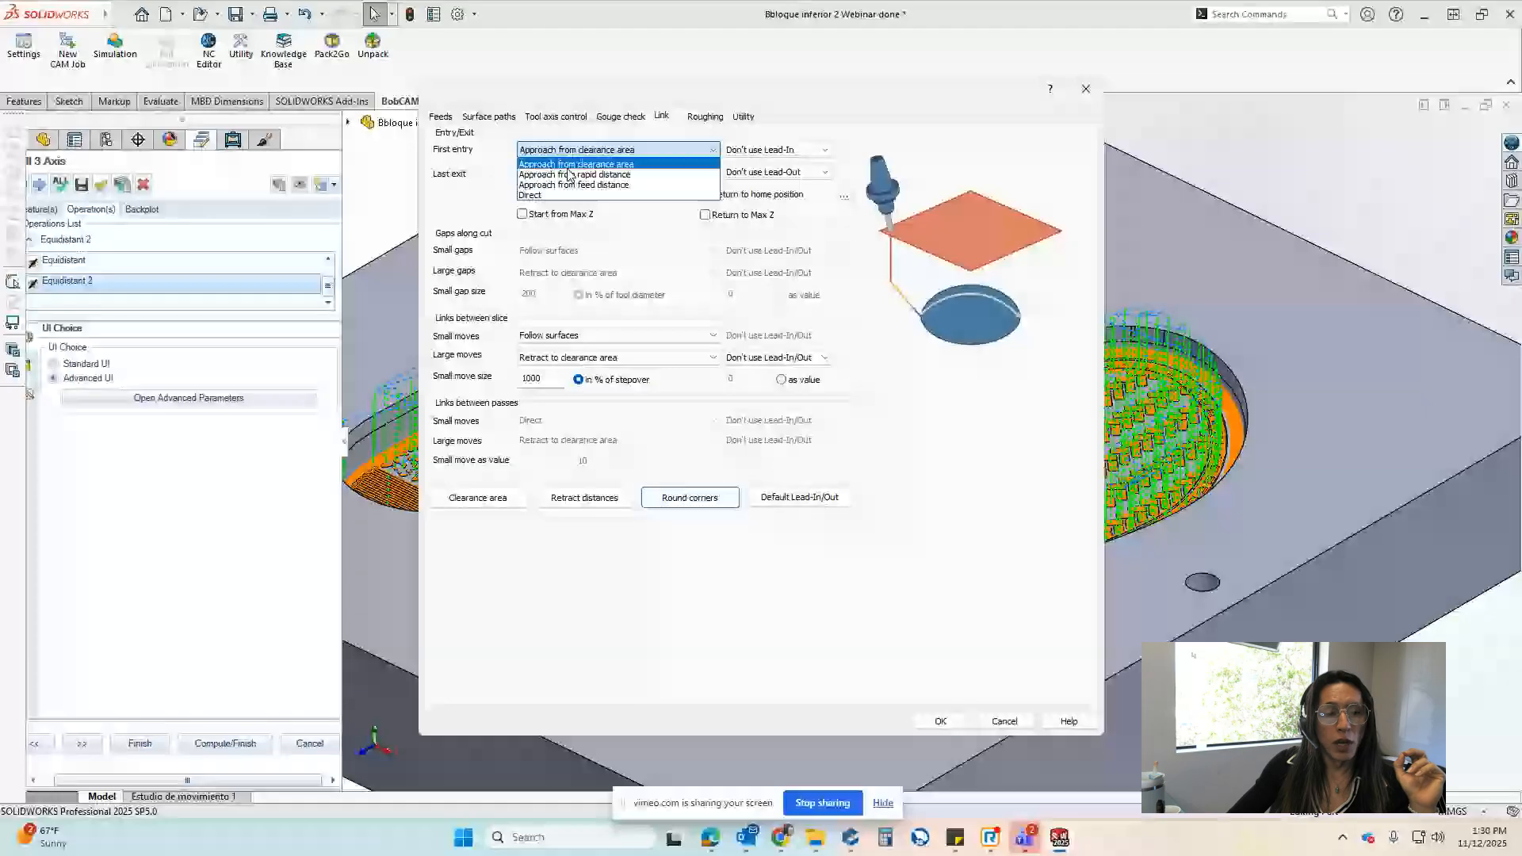
pyautogui.click(558, 185)
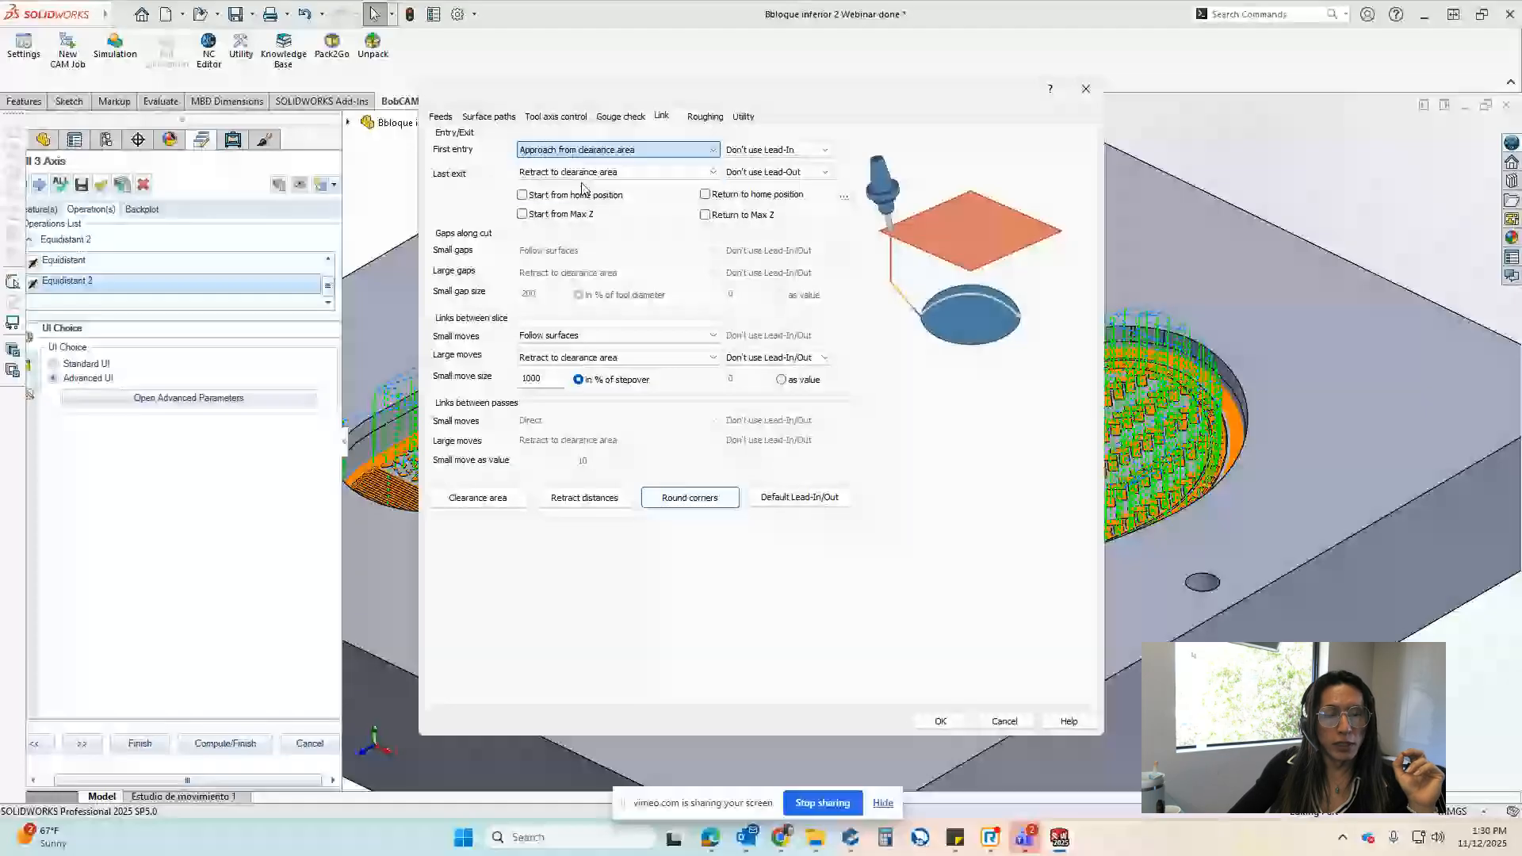
# Set large moves between slices to Retract to feed distance, recompute the Equidistant 2 toolpath and finish the feature
pyautogui.click(603, 358)
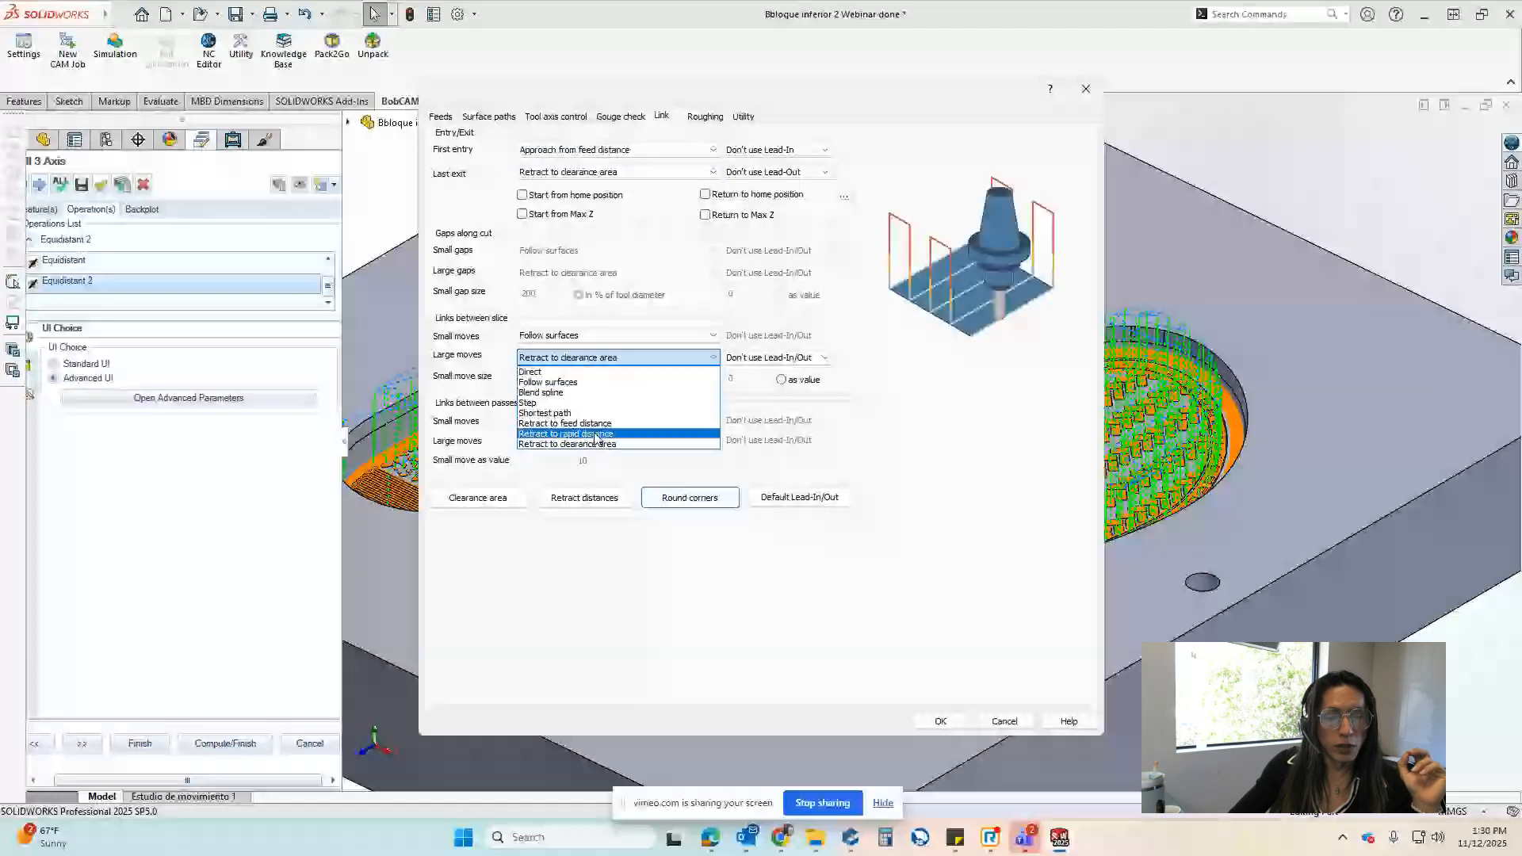
pyautogui.click(598, 438)
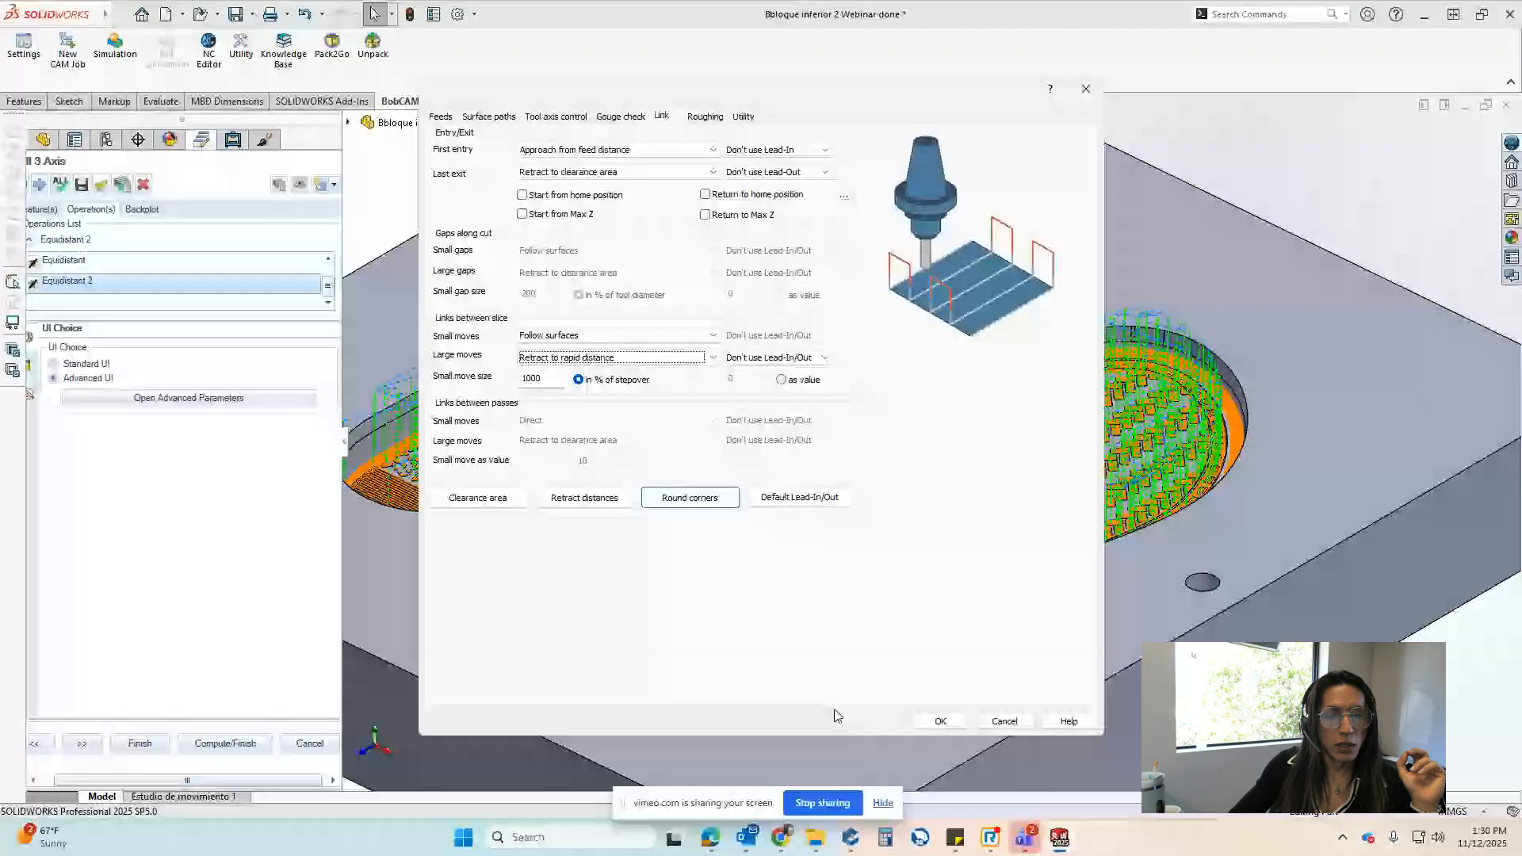
pyautogui.click(582, 354)
pyautogui.click(587, 431)
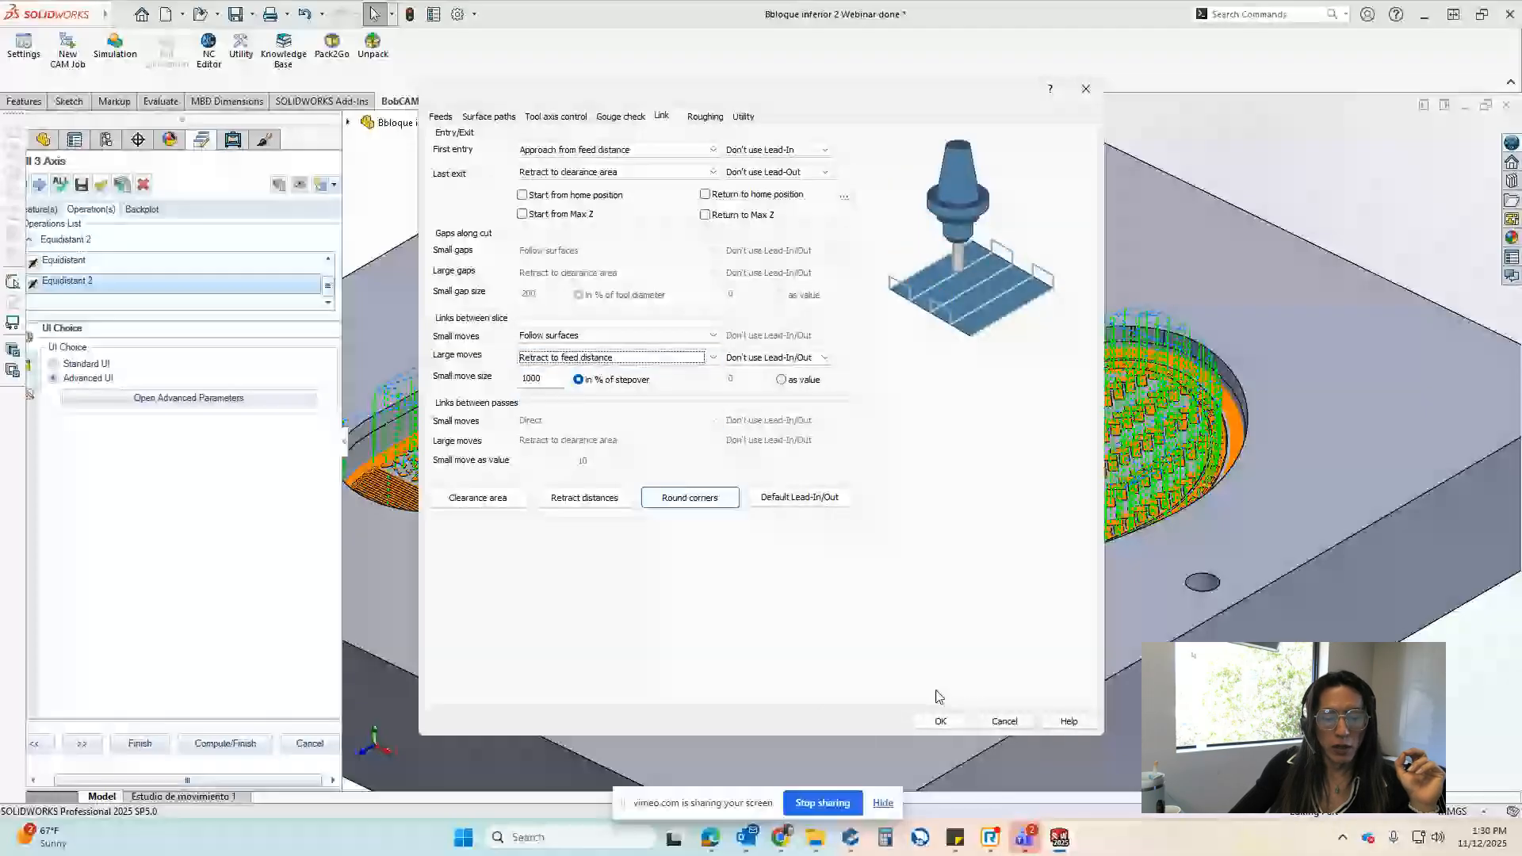
pyautogui.click(941, 721)
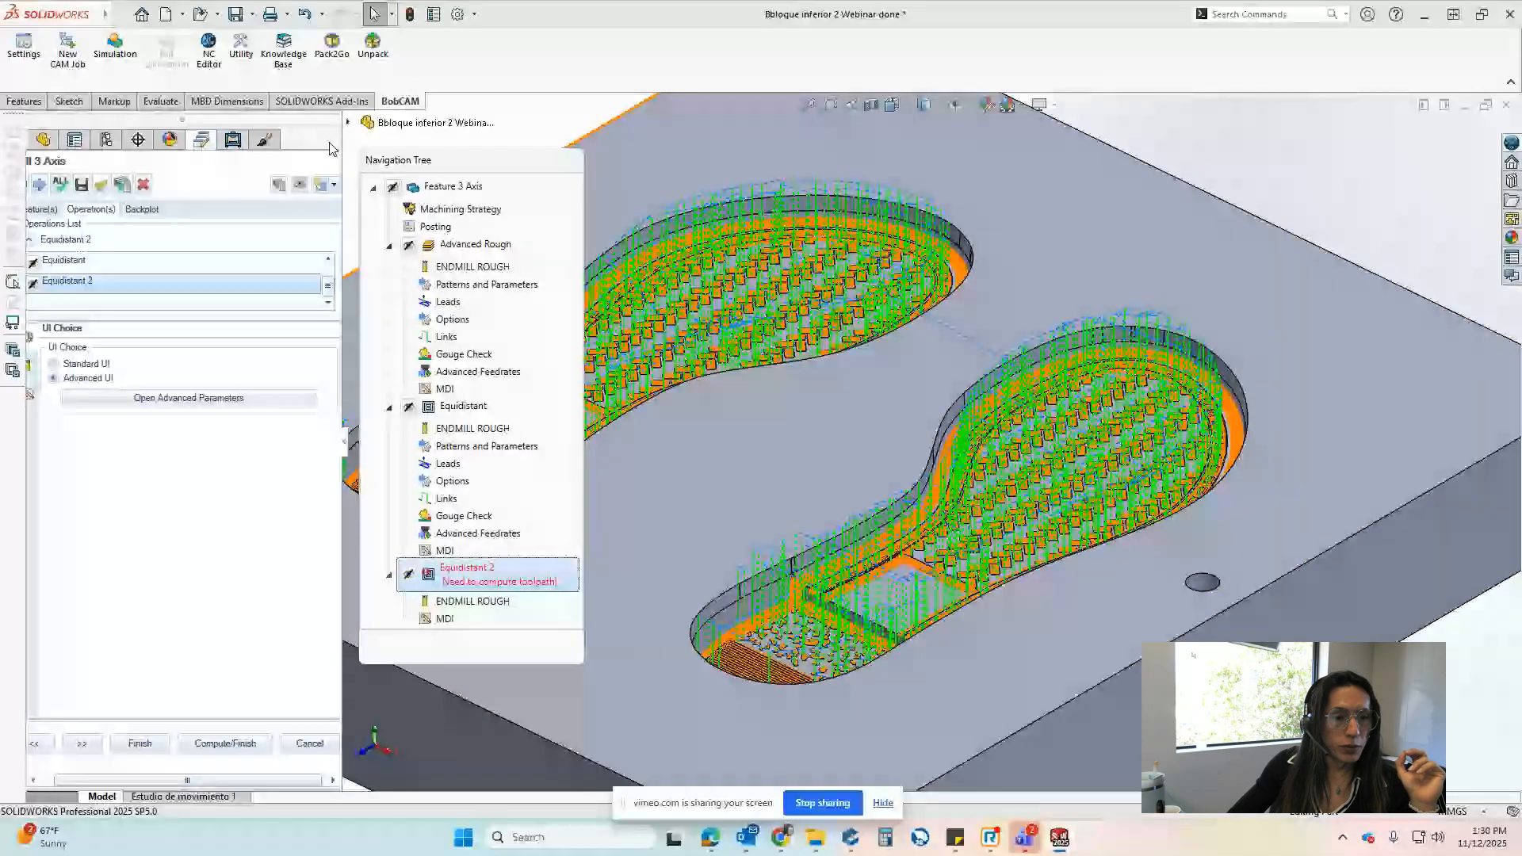
pyautogui.click(280, 187)
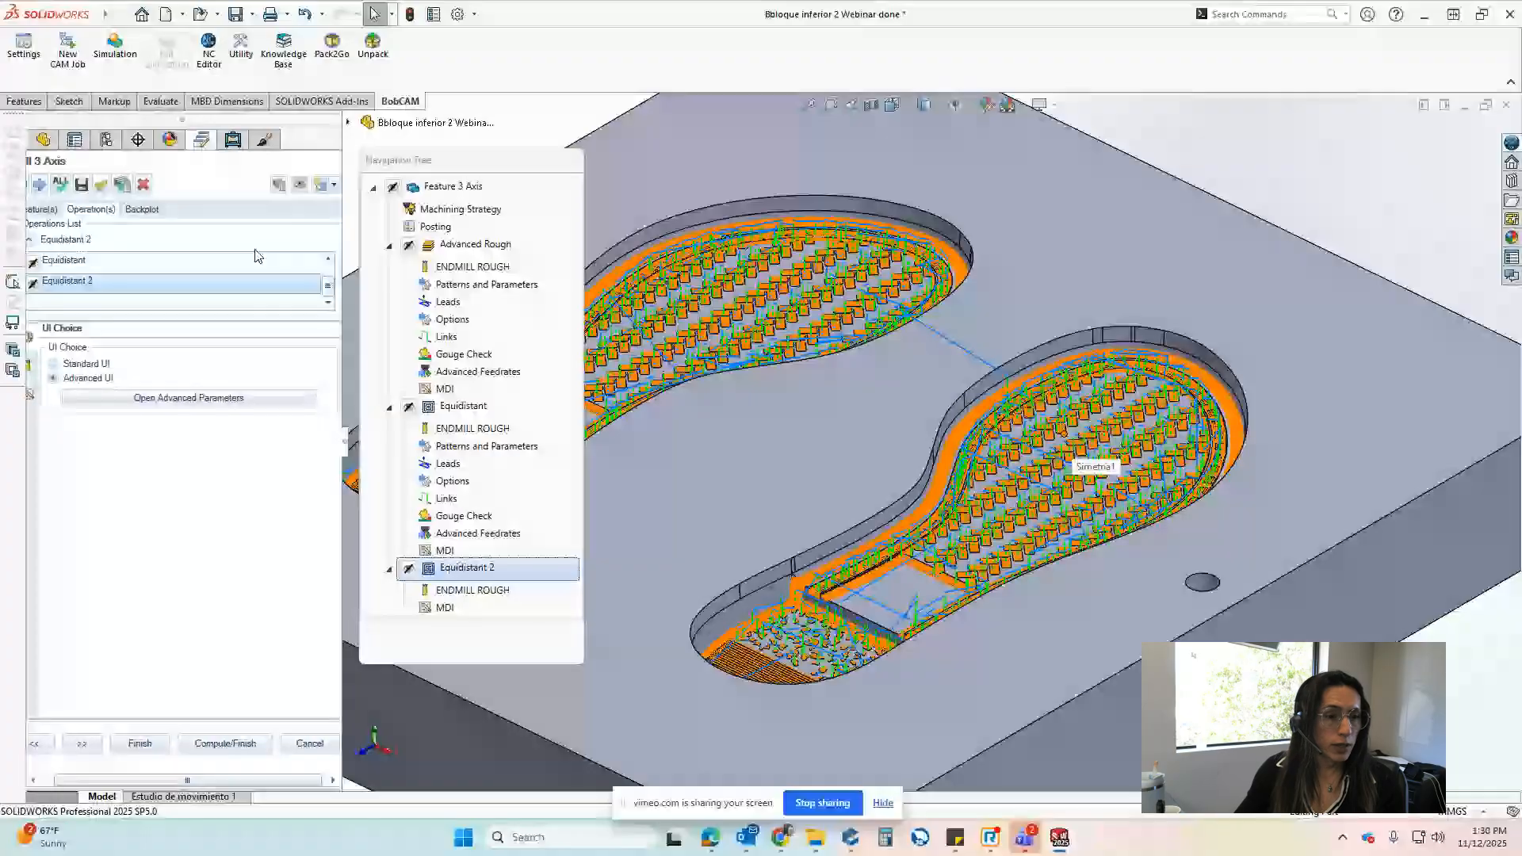
pyautogui.click(95, 191)
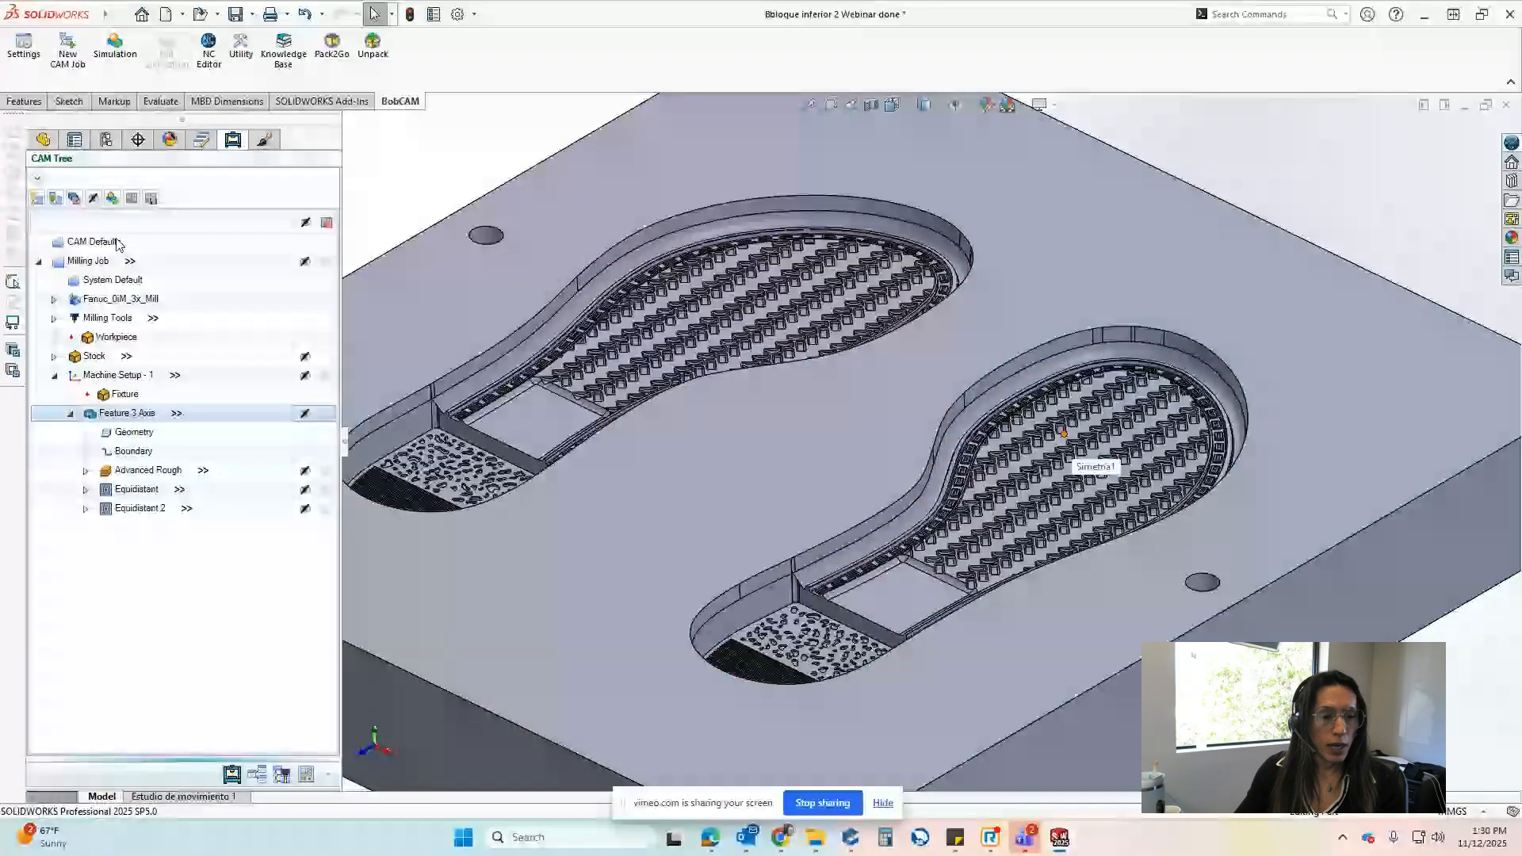
# Compare the Equidistant and Equidistant 2 toolpaths on the model and save the part
pyautogui.click(153, 489)
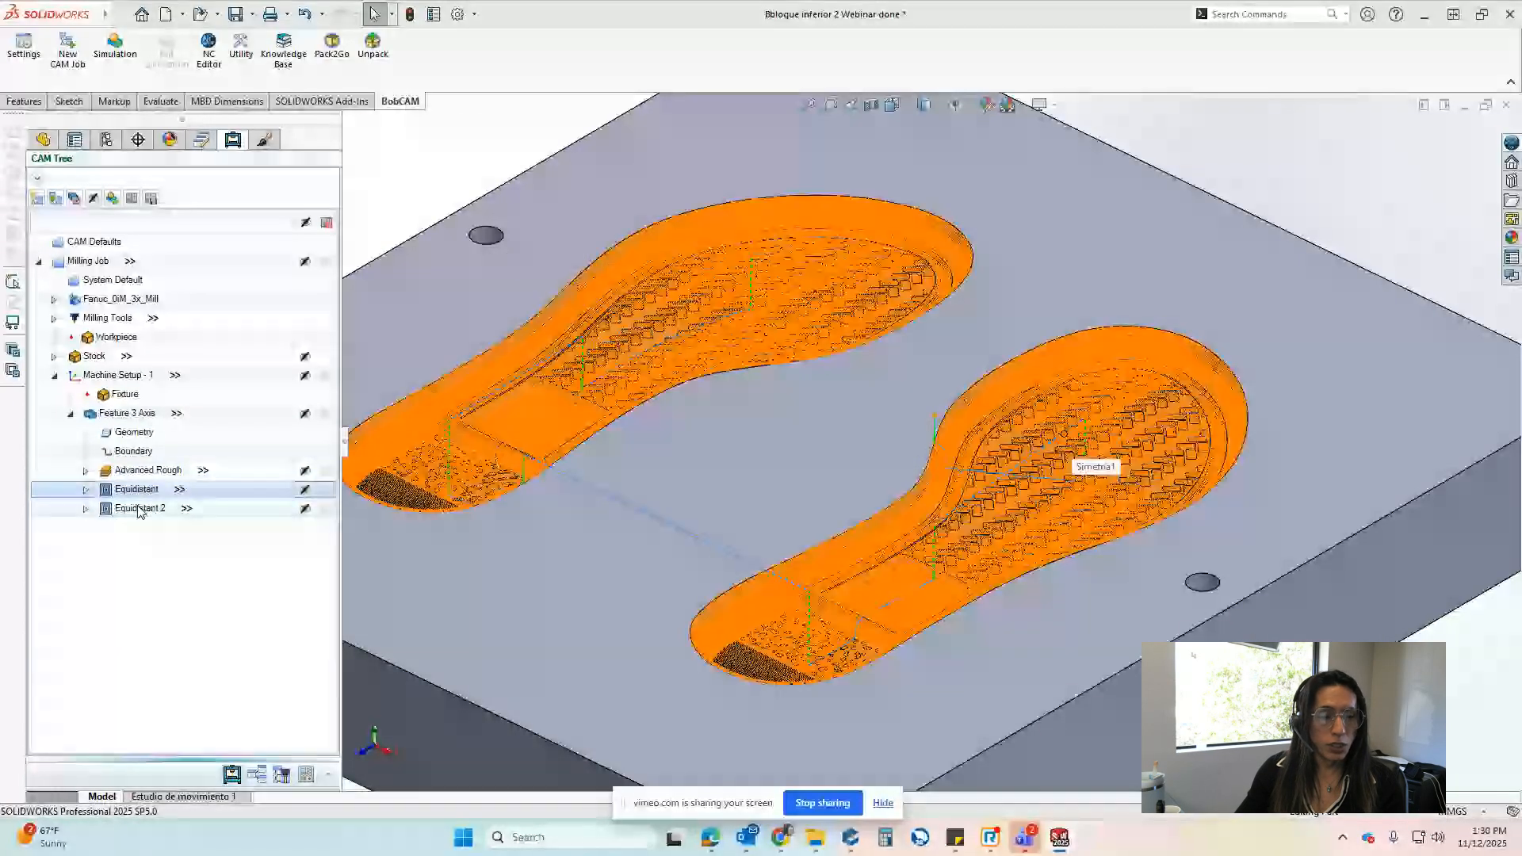
pyautogui.click(138, 509)
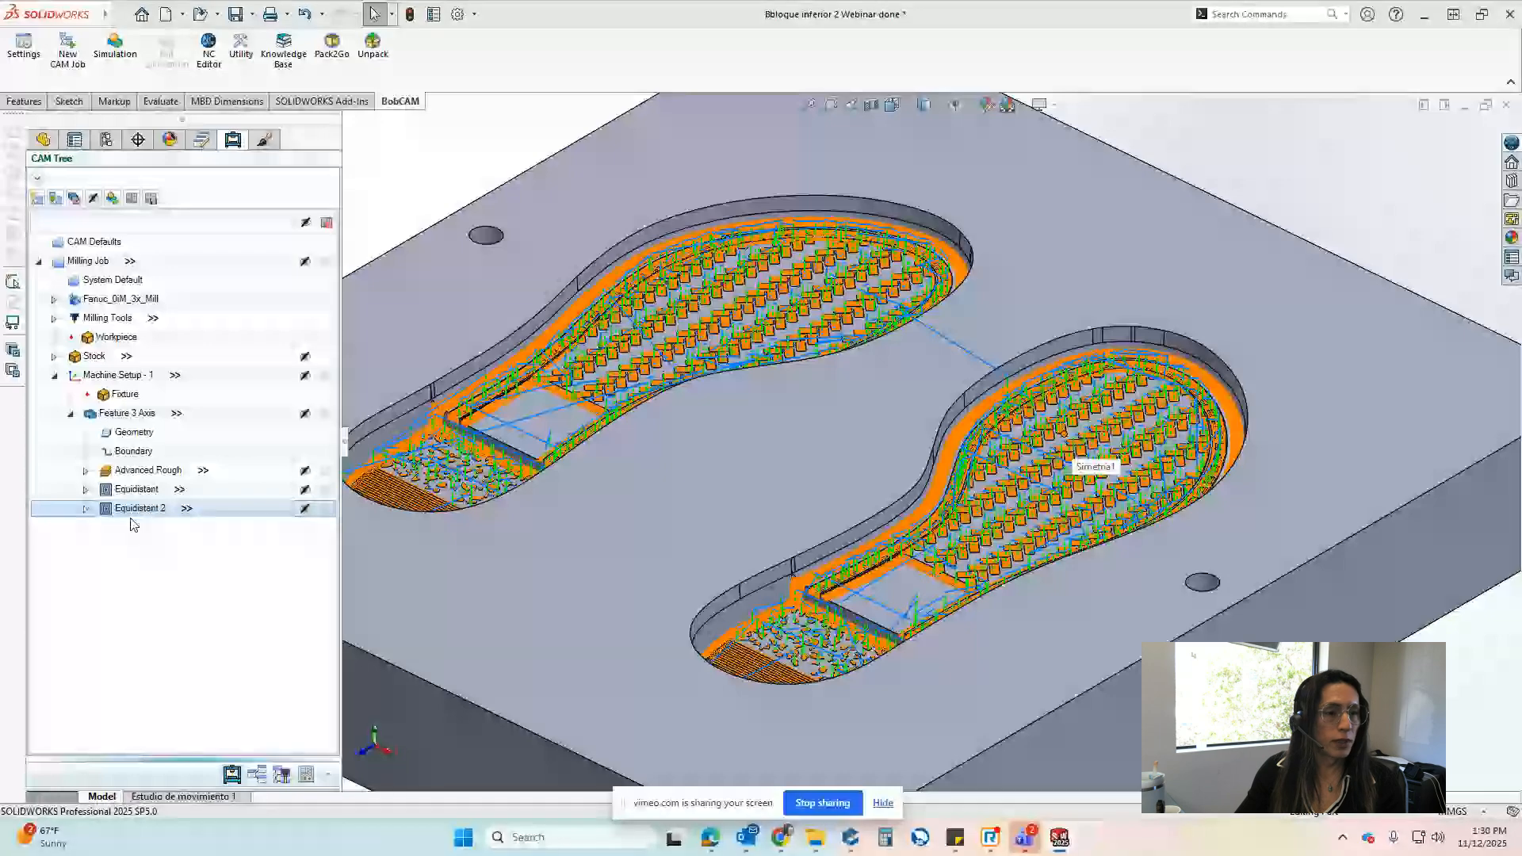
pyautogui.moveTo(47, 14)
pyautogui.click(120, 15)
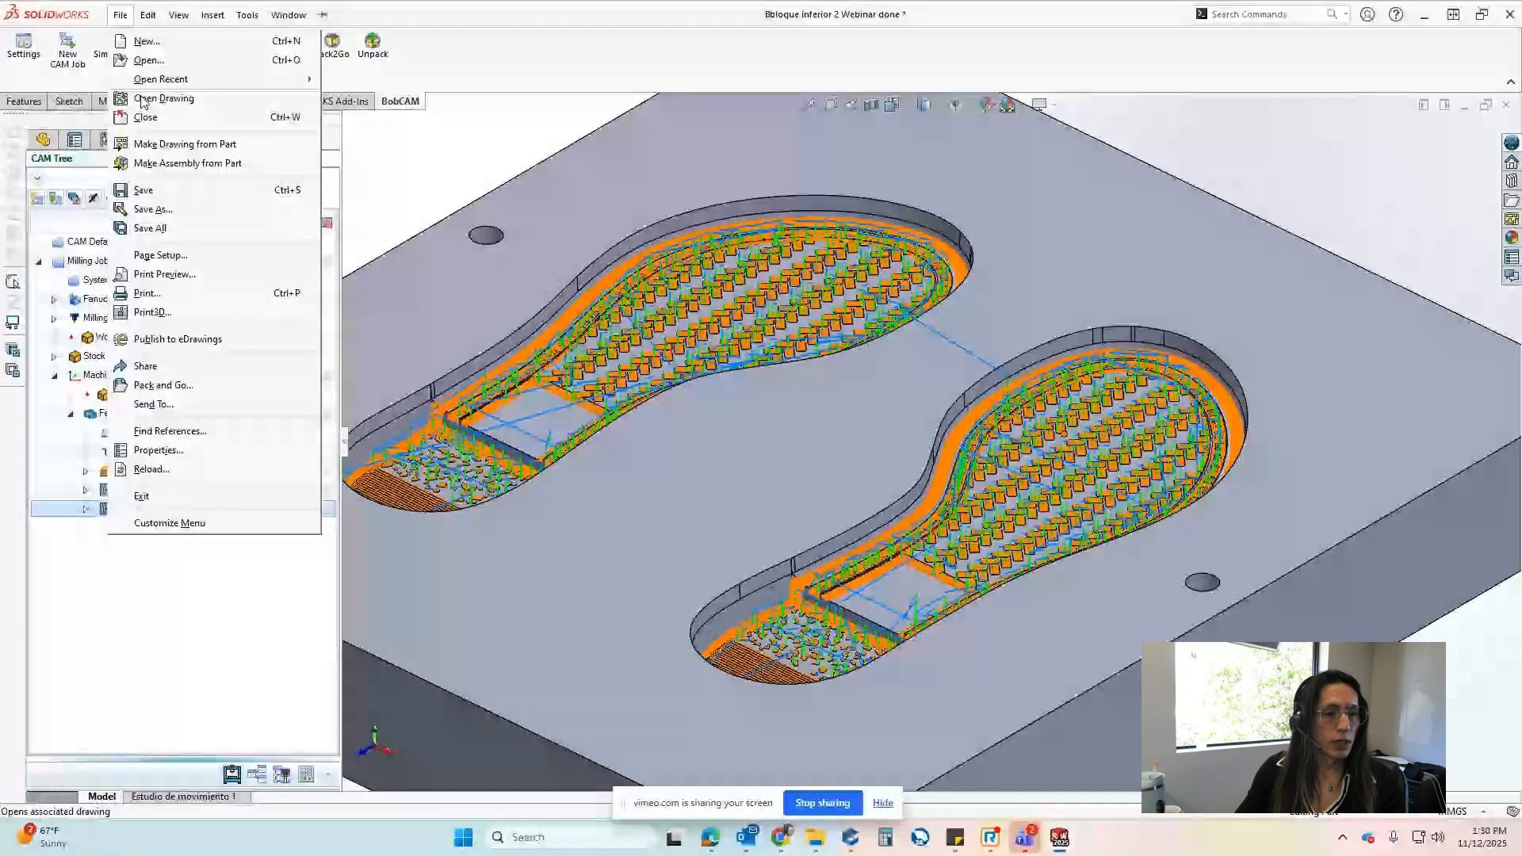
pyautogui.click(149, 196)
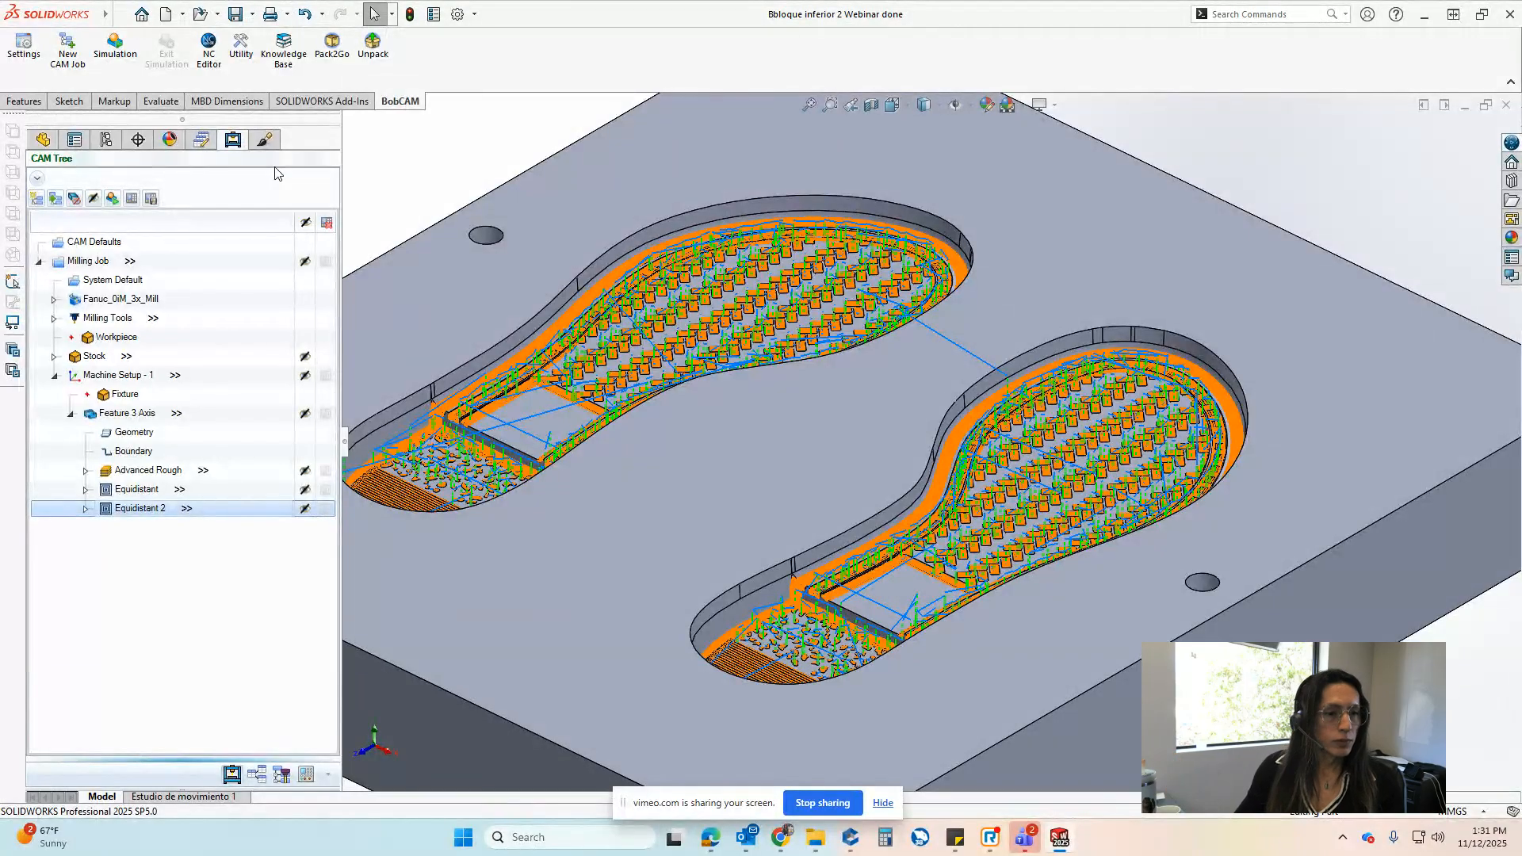
pyautogui.click(117, 13)
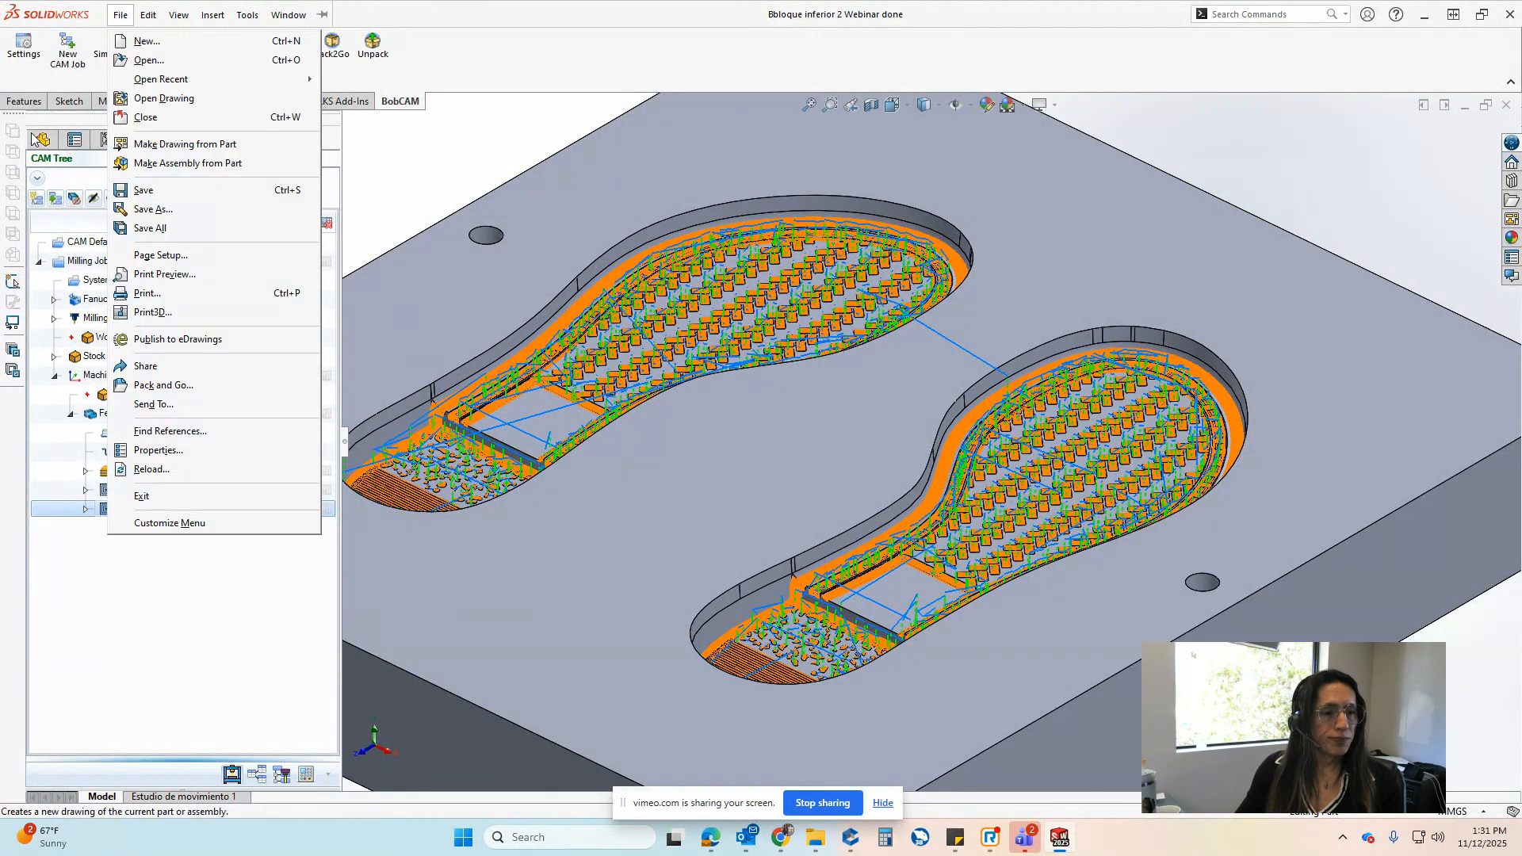
pyautogui.click(58, 121)
# Simulate the milling job through to its final move and hide the toolpath to show the machined stock
pyautogui.click(118, 52)
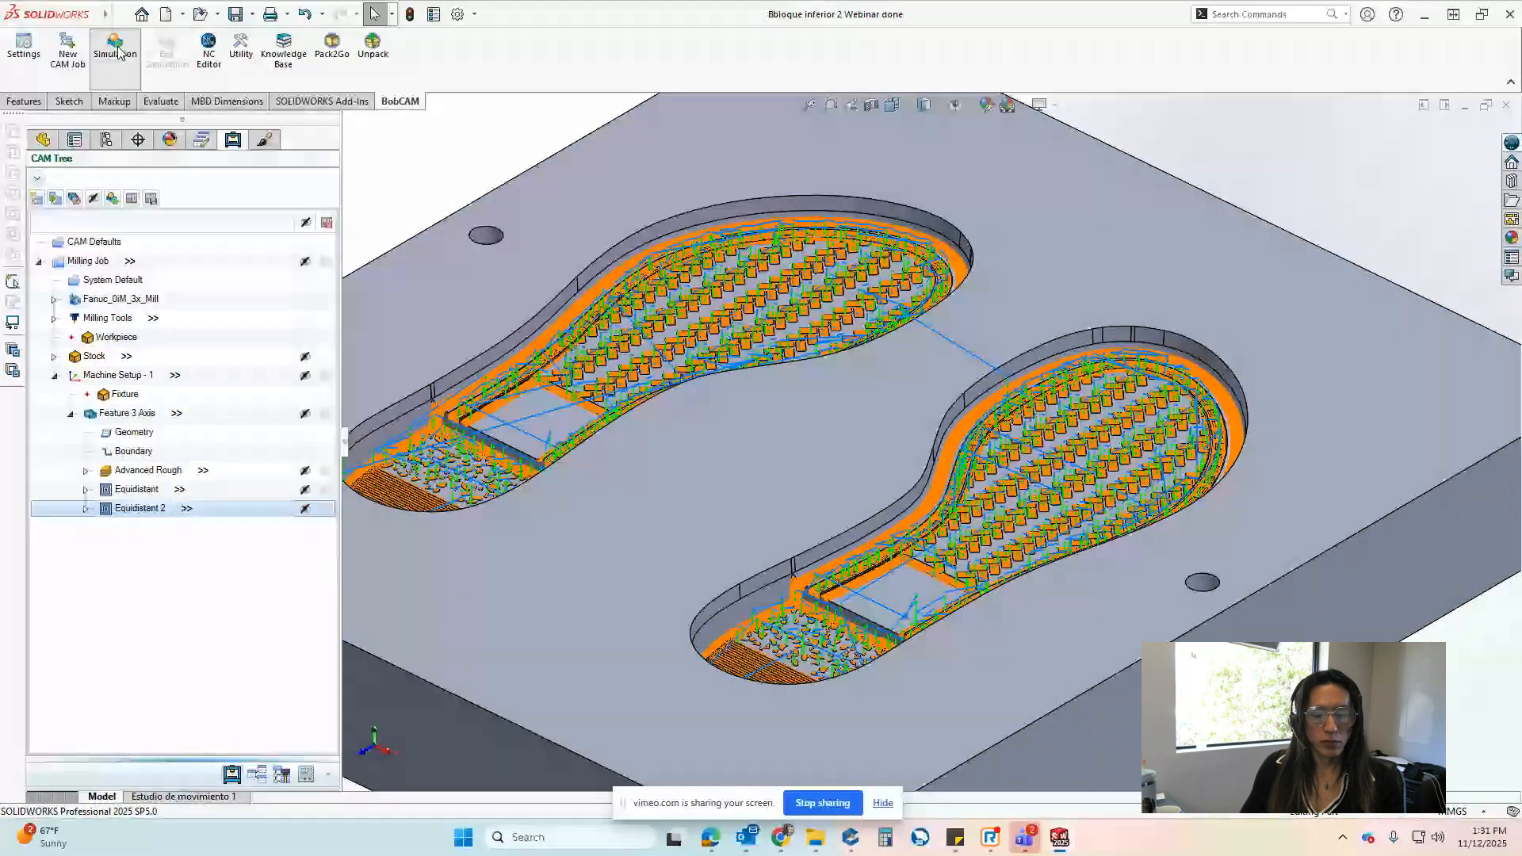
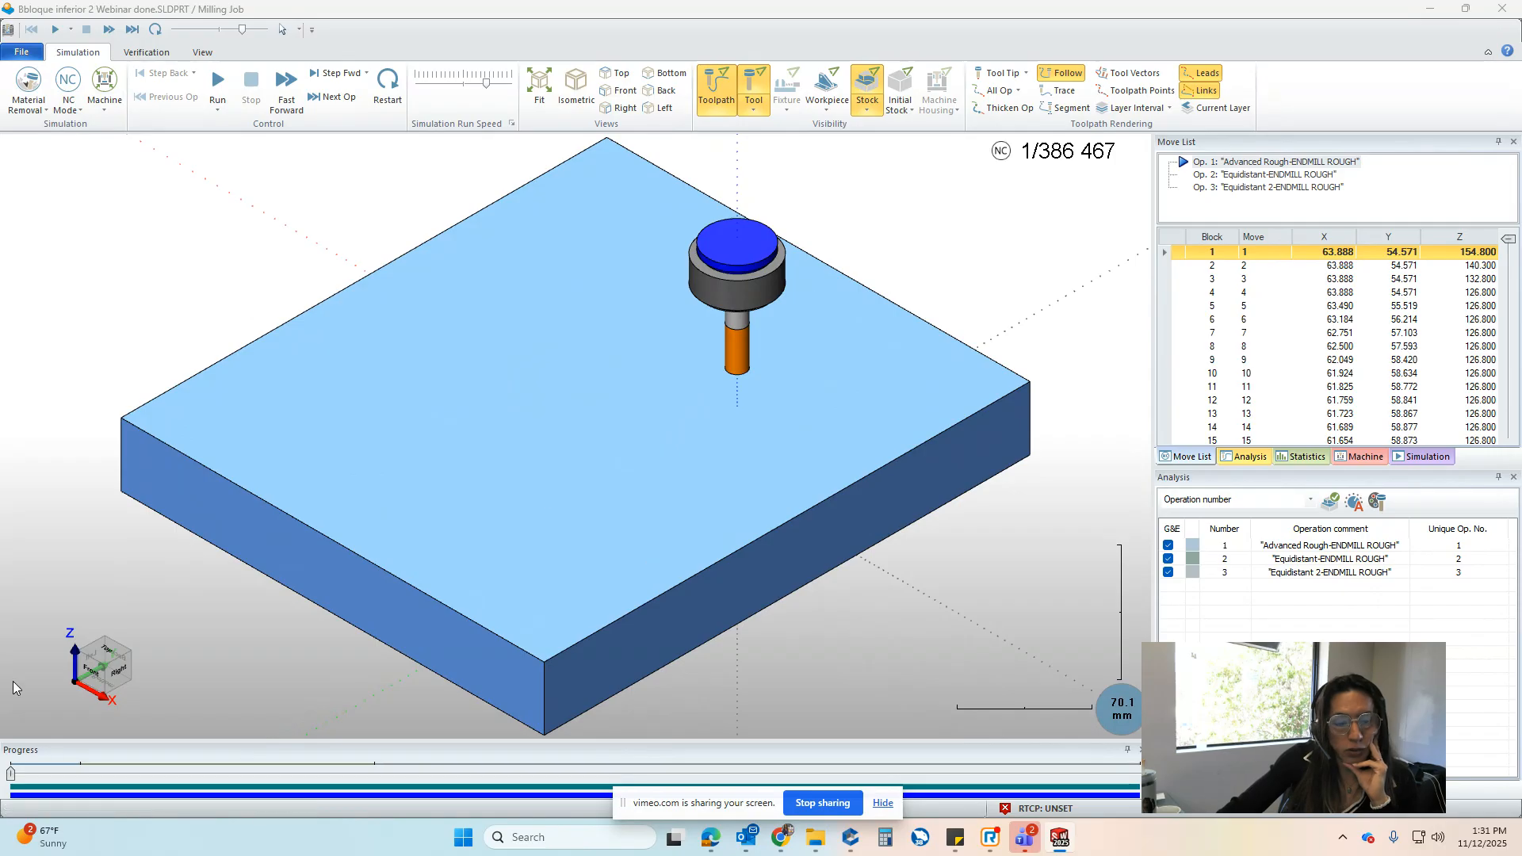
pyautogui.moveTo(11, 777); pyautogui.dragTo(1138, 774)
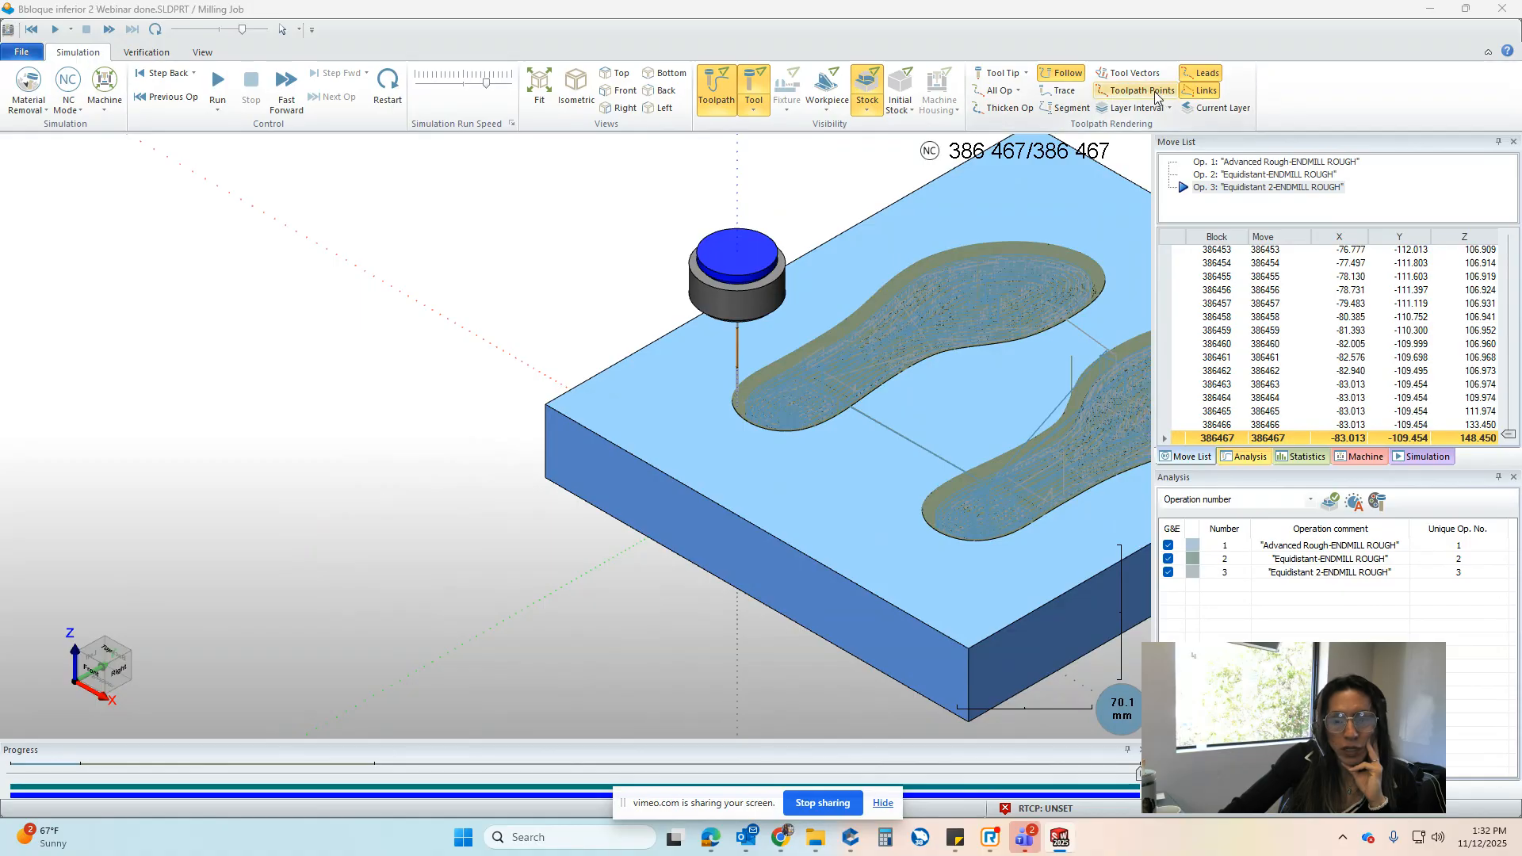
pyautogui.click(707, 104)
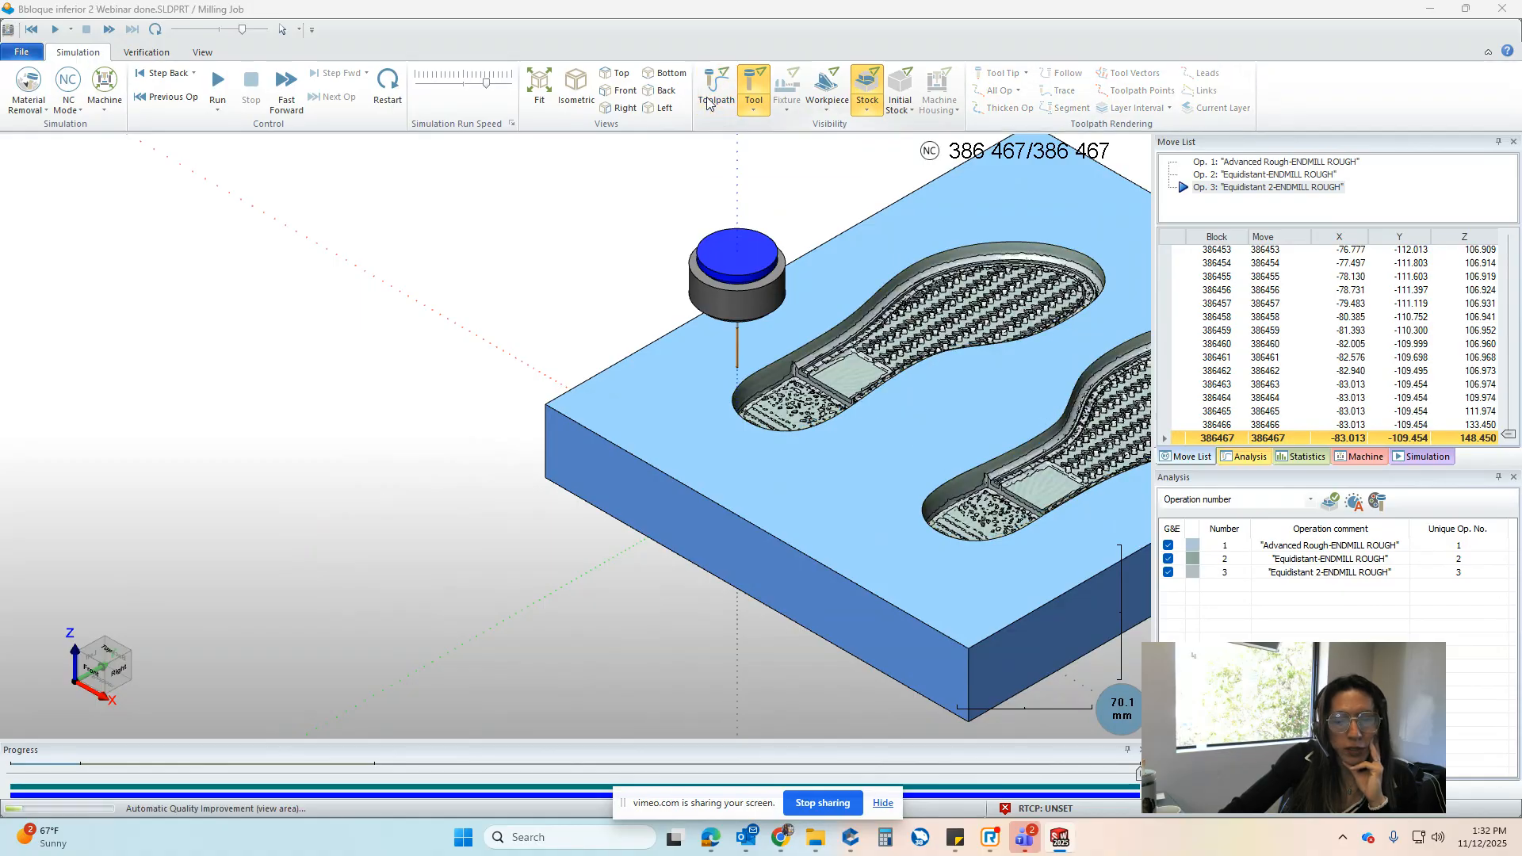
# Refine the simulated stock display in a close-up of the tread blocks in the front sole cavity
pyautogui.scroll(-3, 1010, 430)
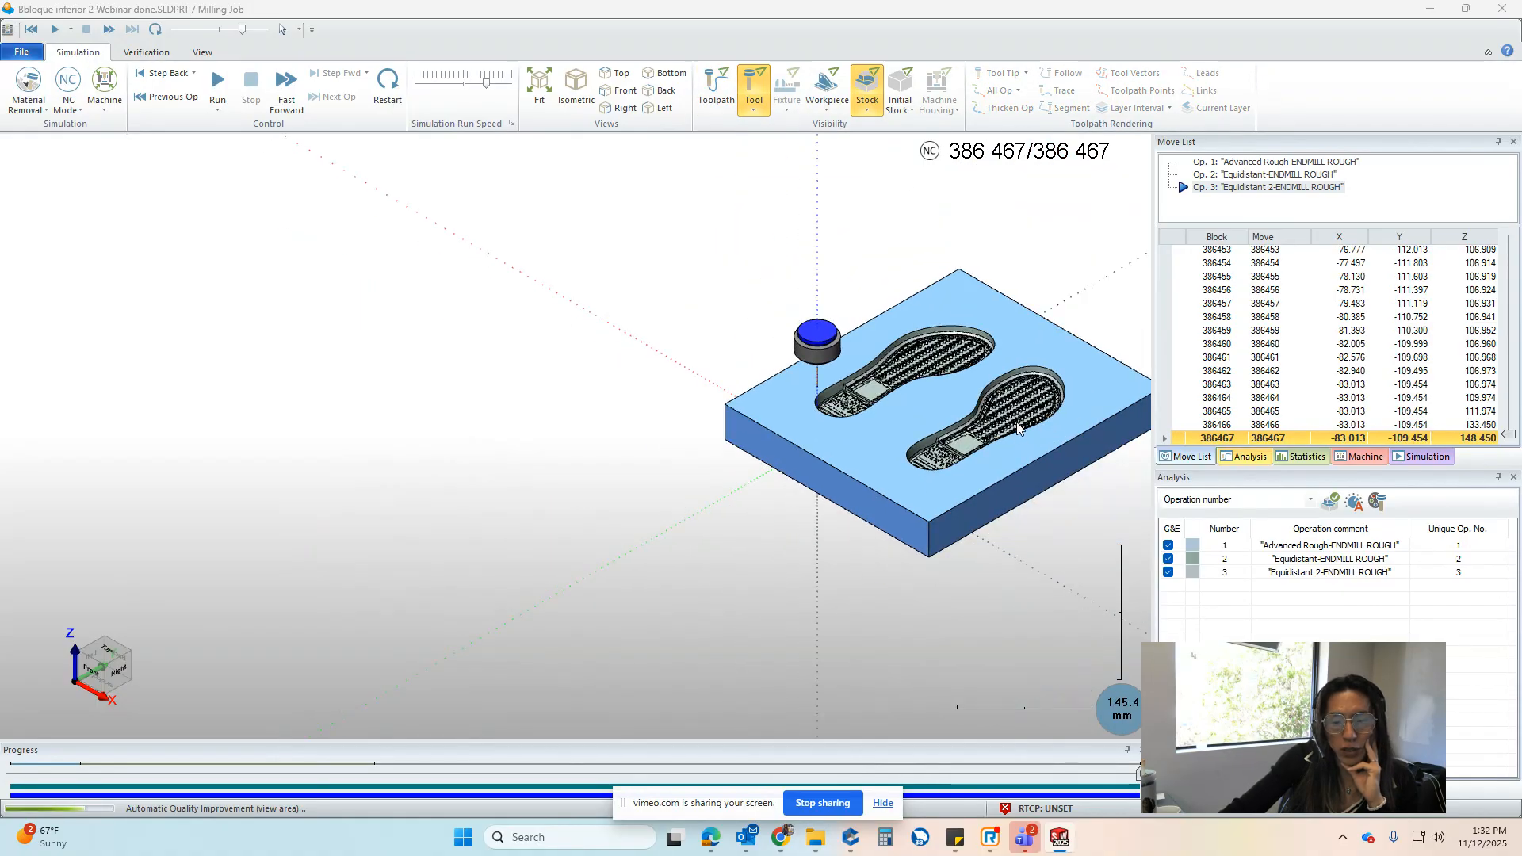
pyautogui.scroll(10, 1017, 429)
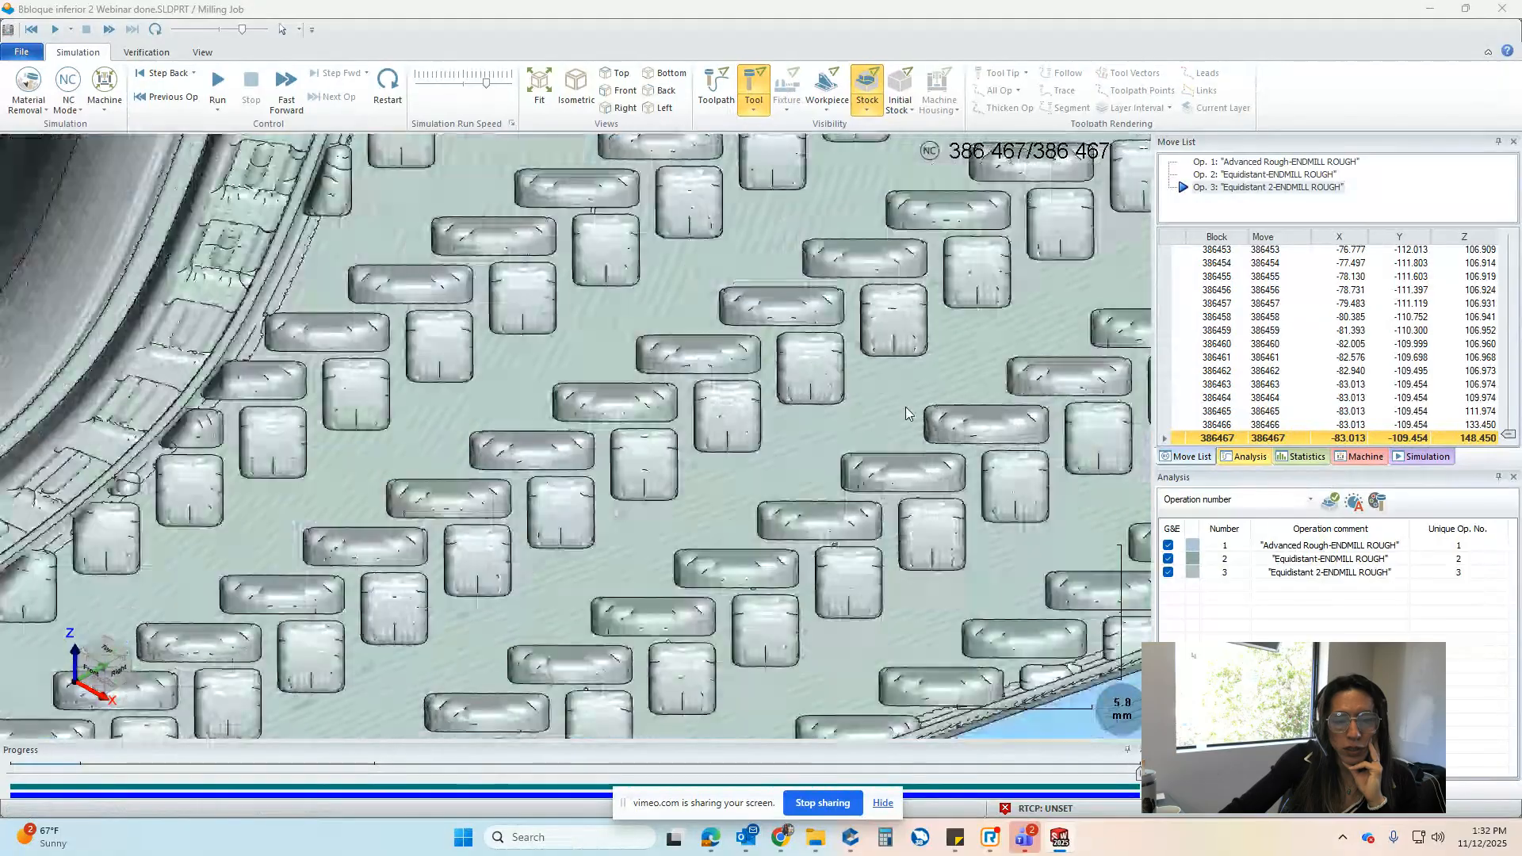
pyautogui.moveTo(575, 391); pyautogui.dragTo(592, 384, button='middle')
pyautogui.scroll(-2, 250, 370)
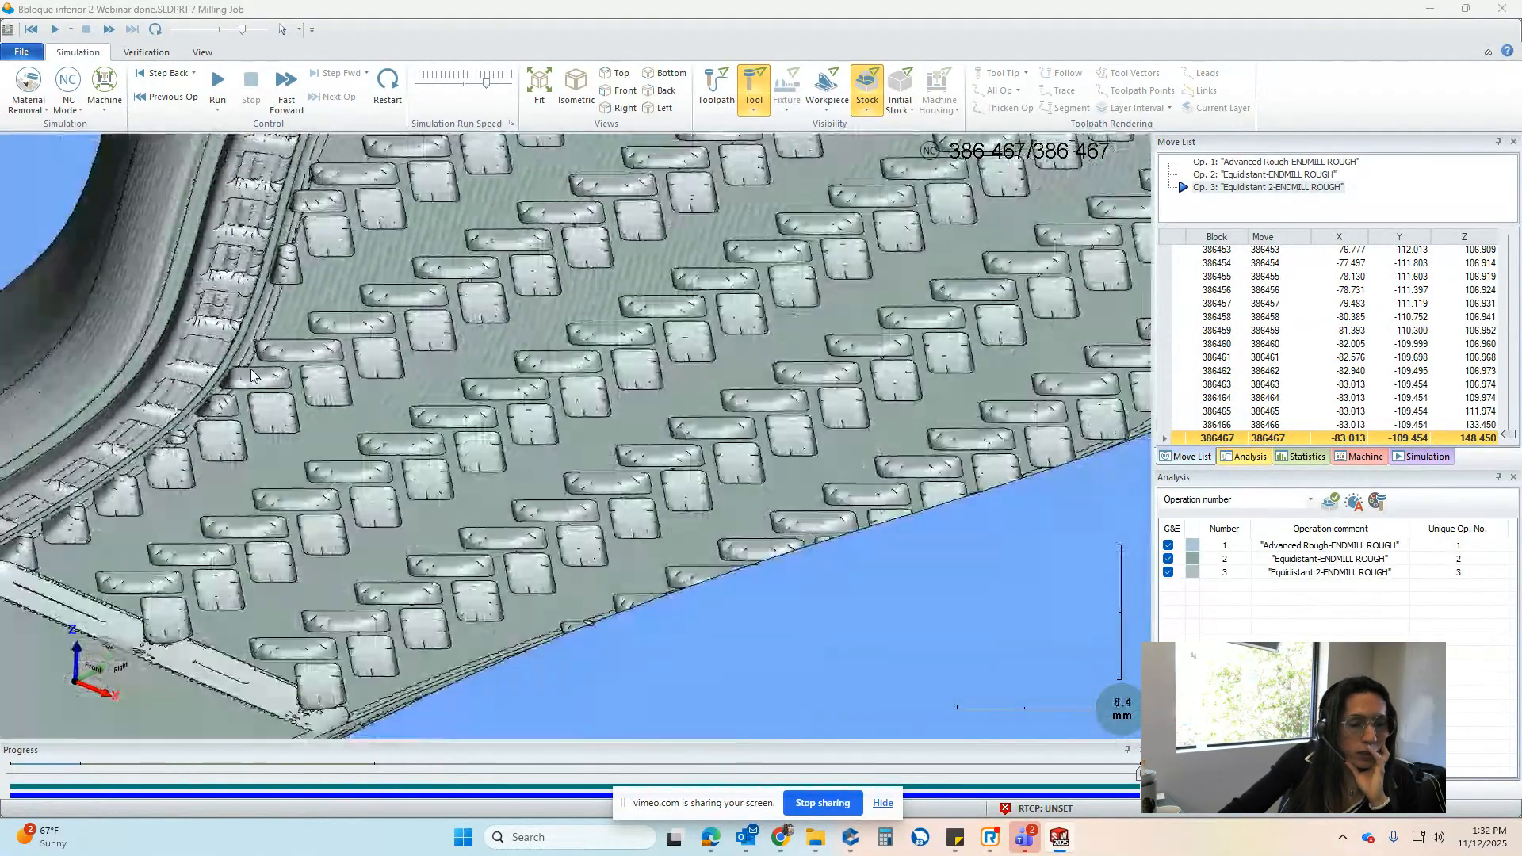
pyautogui.scroll(4, 251, 370)
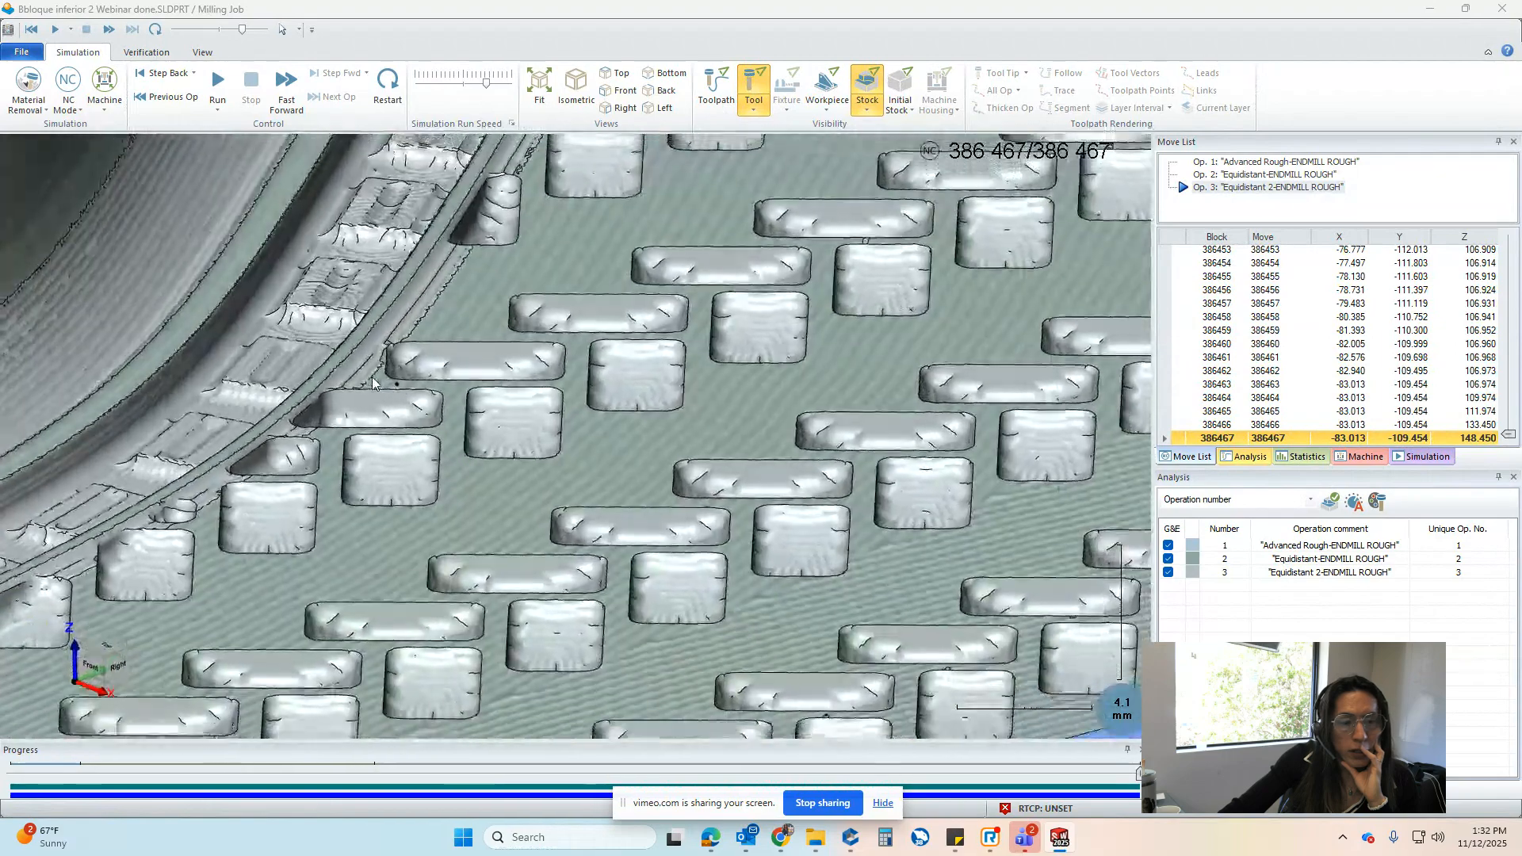
pyautogui.moveTo(373, 378); pyautogui.dragTo(371, 372, button='middle')
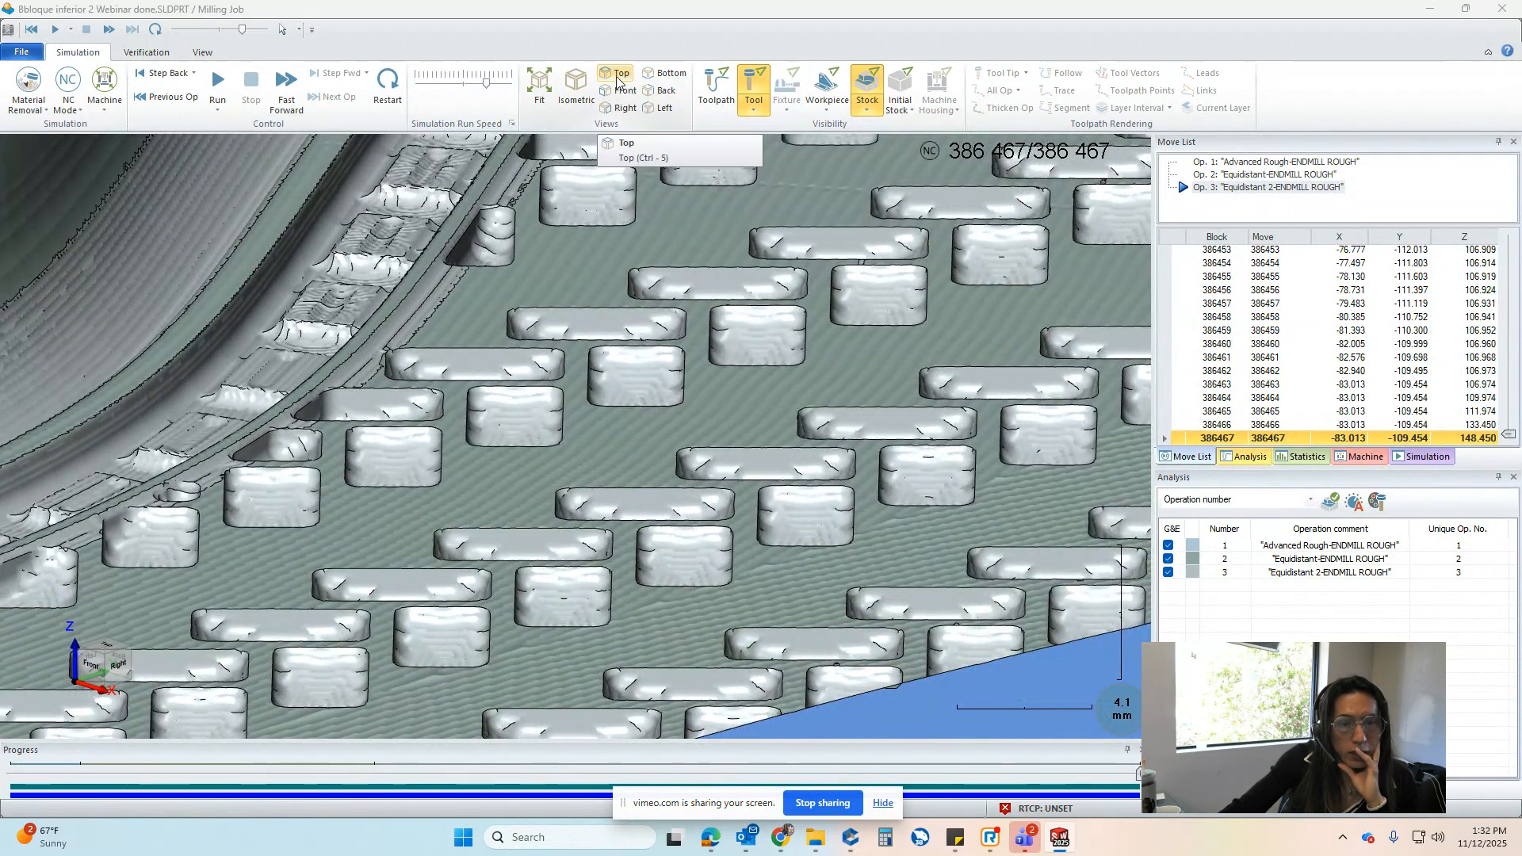
pyautogui.click(147, 53)
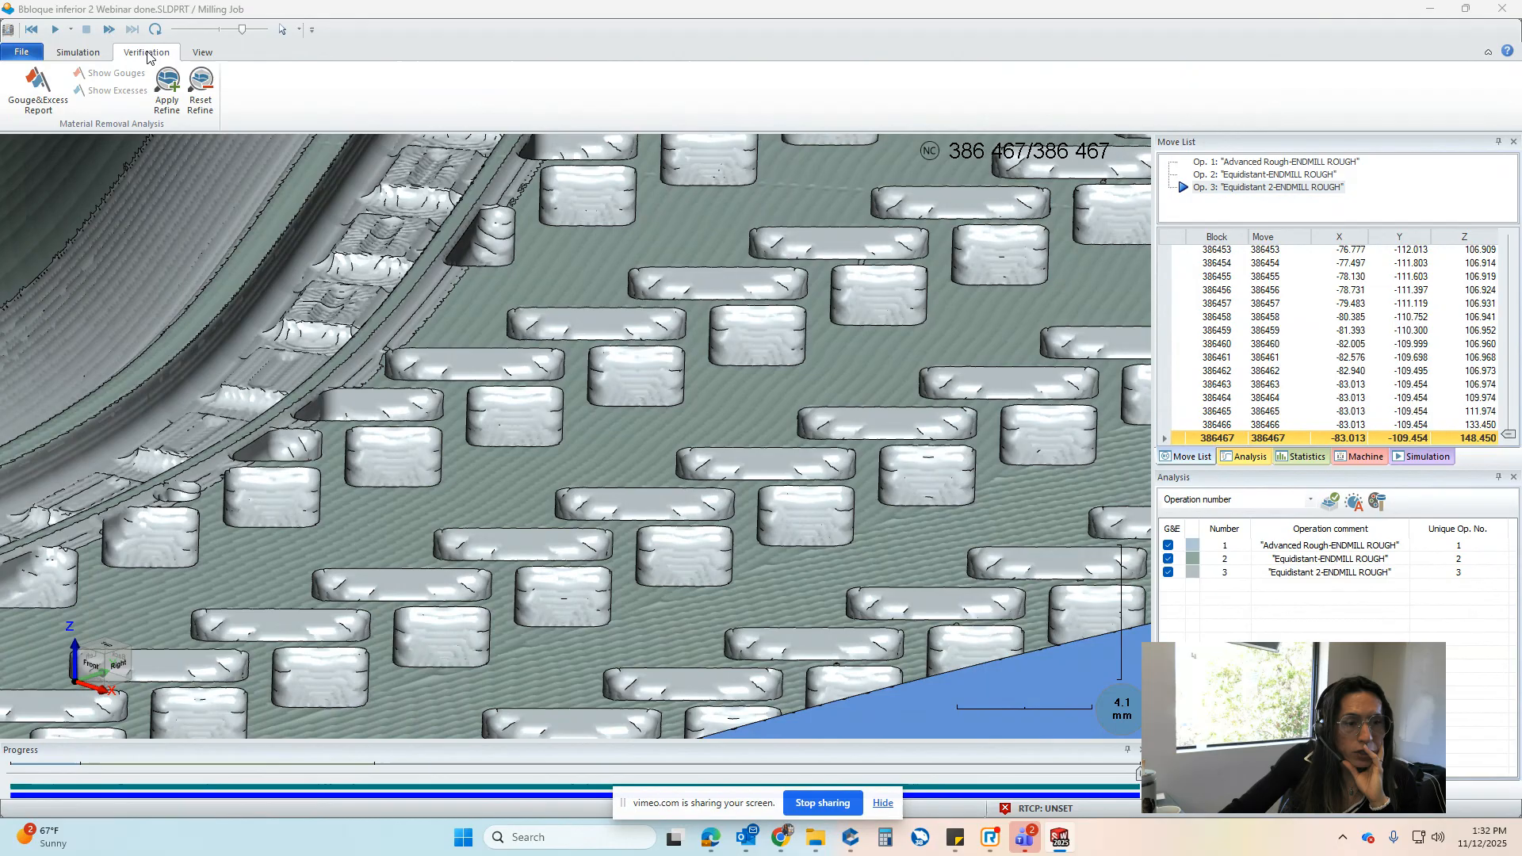
pyautogui.click(169, 87)
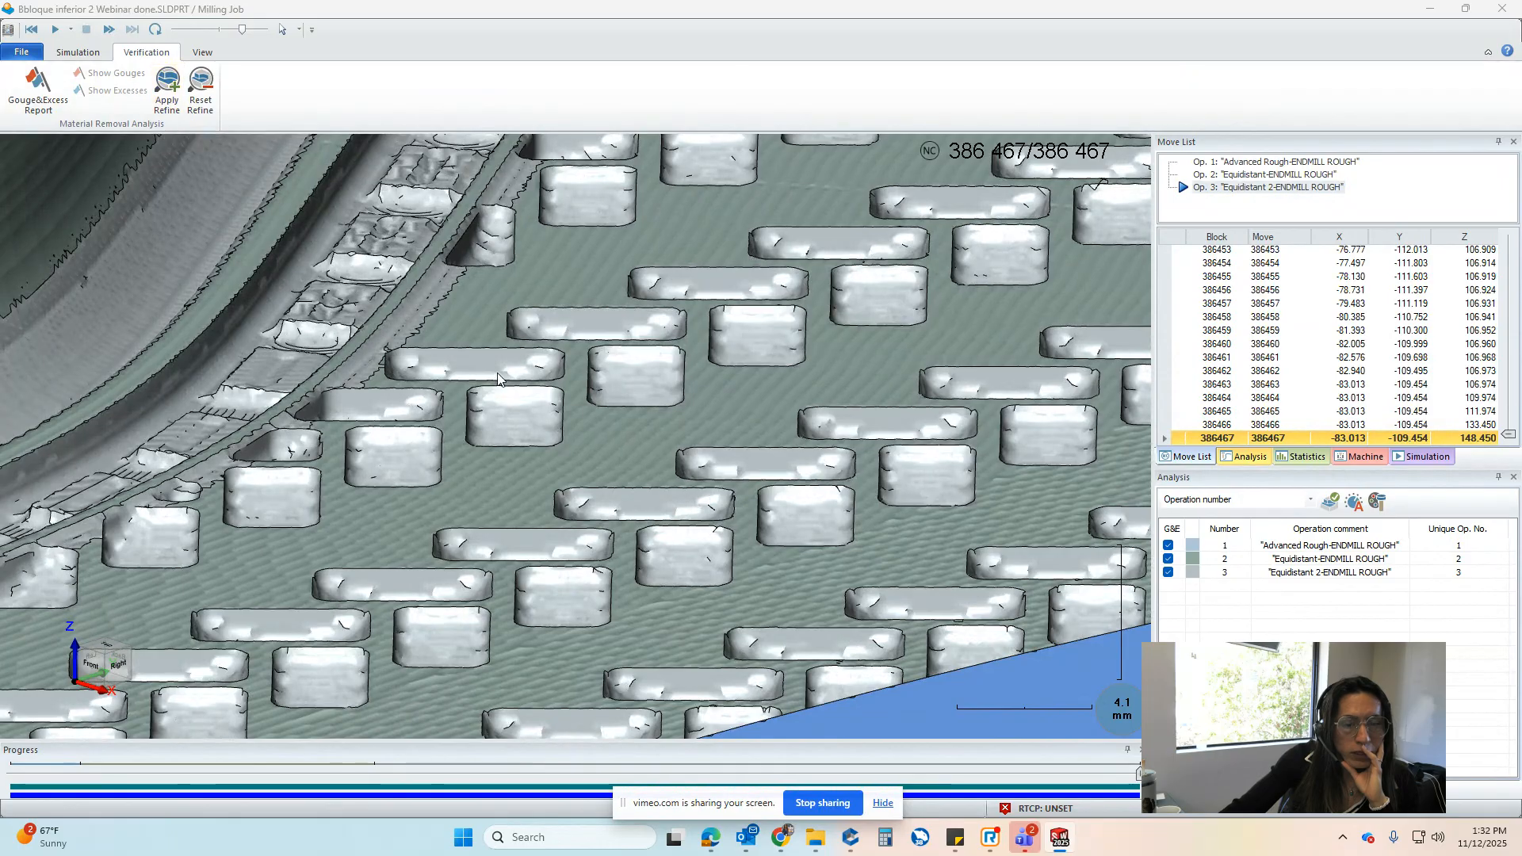
# Reset the stock refinement and examine the machined heel texture and the stepped wall beside it
pyautogui.moveTo(512, 371); pyautogui.dragTo(559, 429, button='middle')
pyautogui.scroll(-3, 512, 452)
pyautogui.scroll(-3, 511, 452)
pyautogui.click(198, 85)
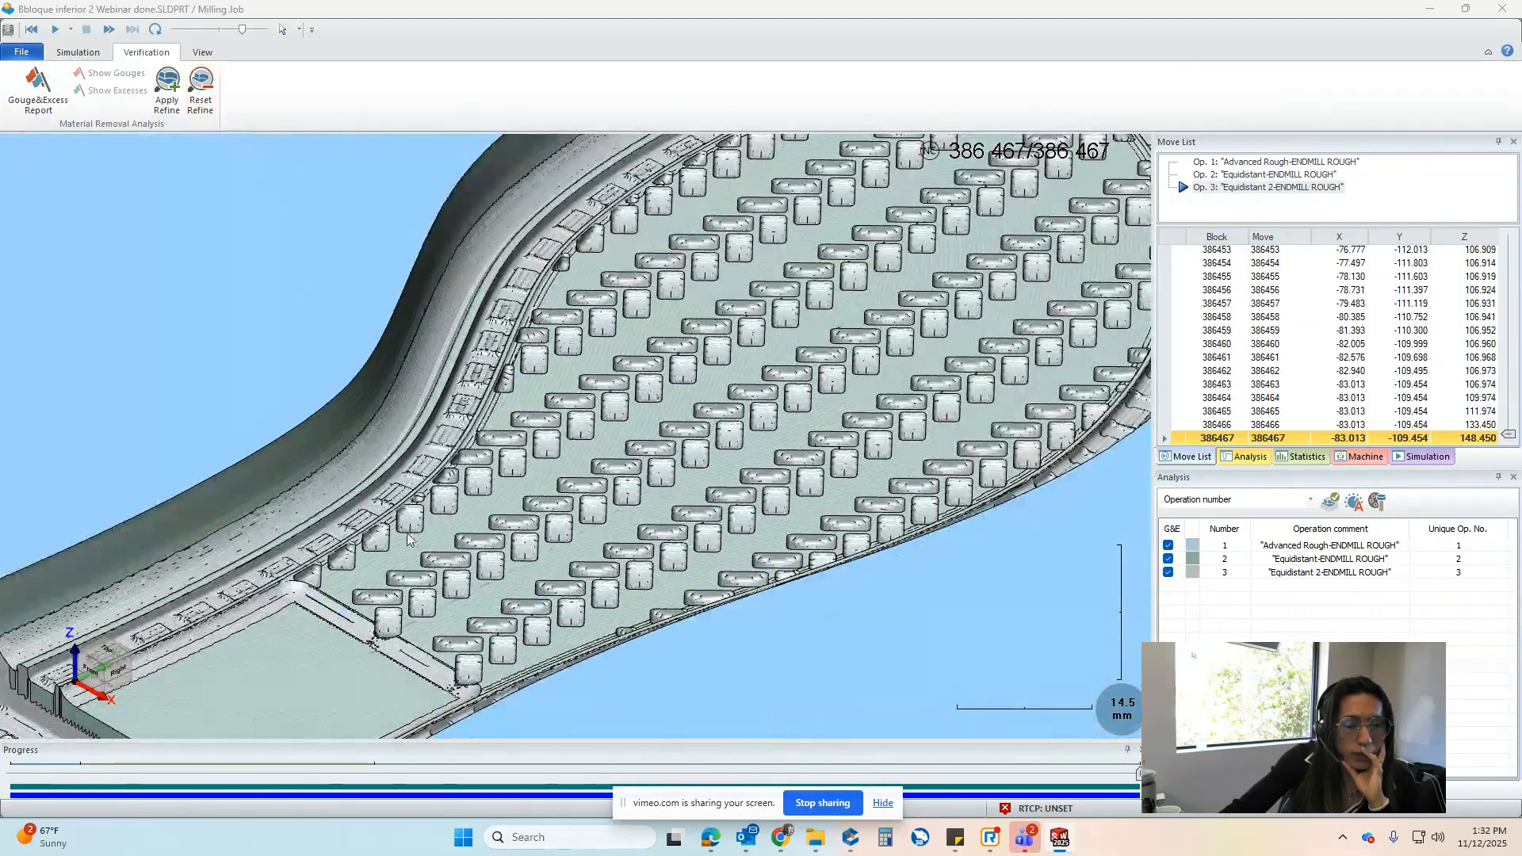
pyautogui.scroll(-5, 410, 536)
pyautogui.scroll(8, 239, 655)
pyautogui.scroll(2, 238, 654)
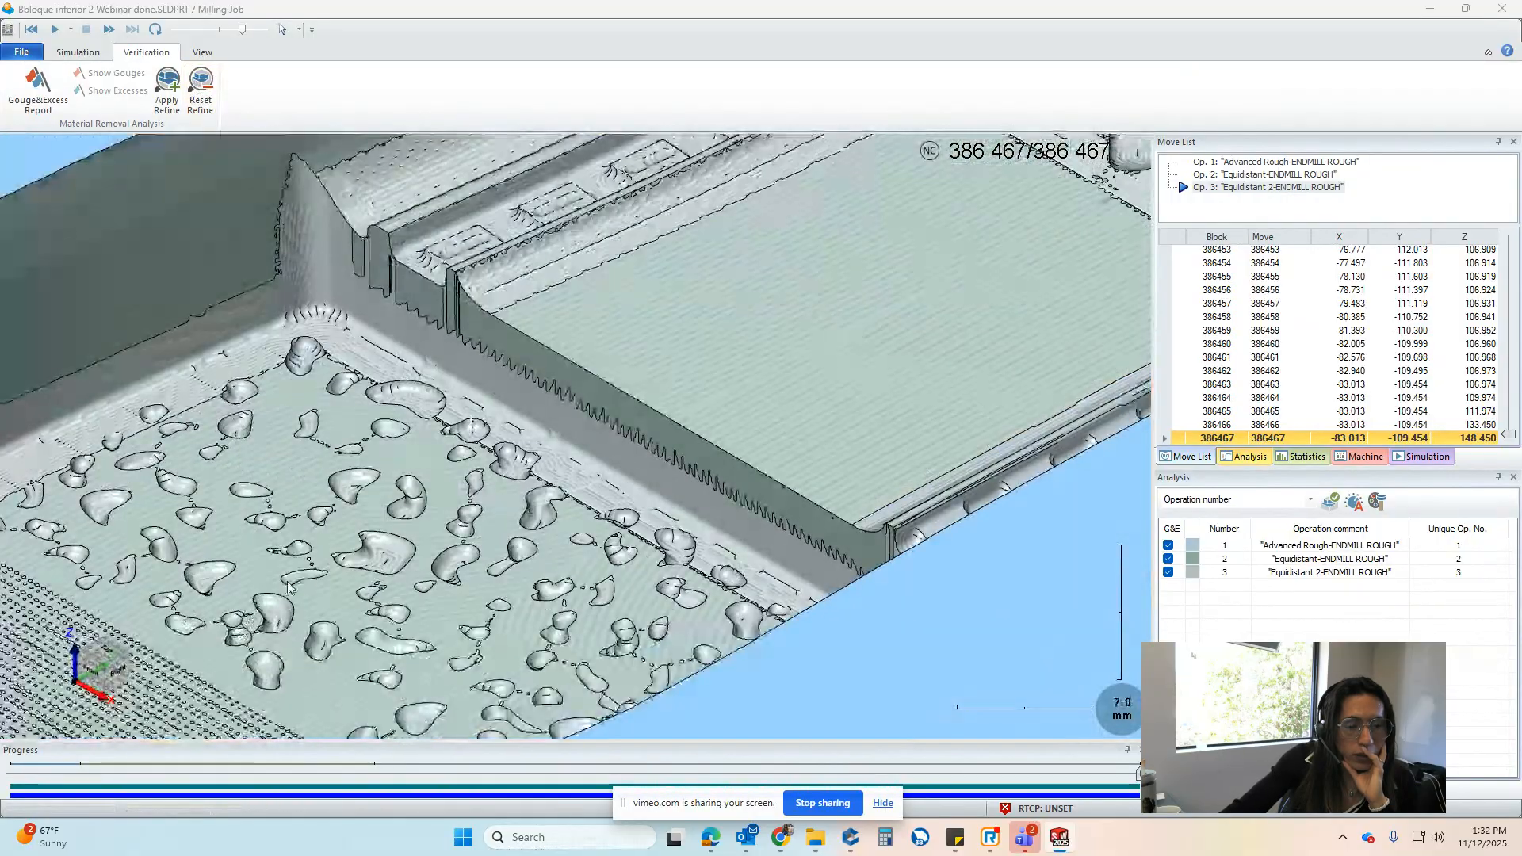
# Refine the simulated stock around the heel cavity and examine its bump texture, stepped wall and the whole machined mold
pyautogui.click(167, 87)
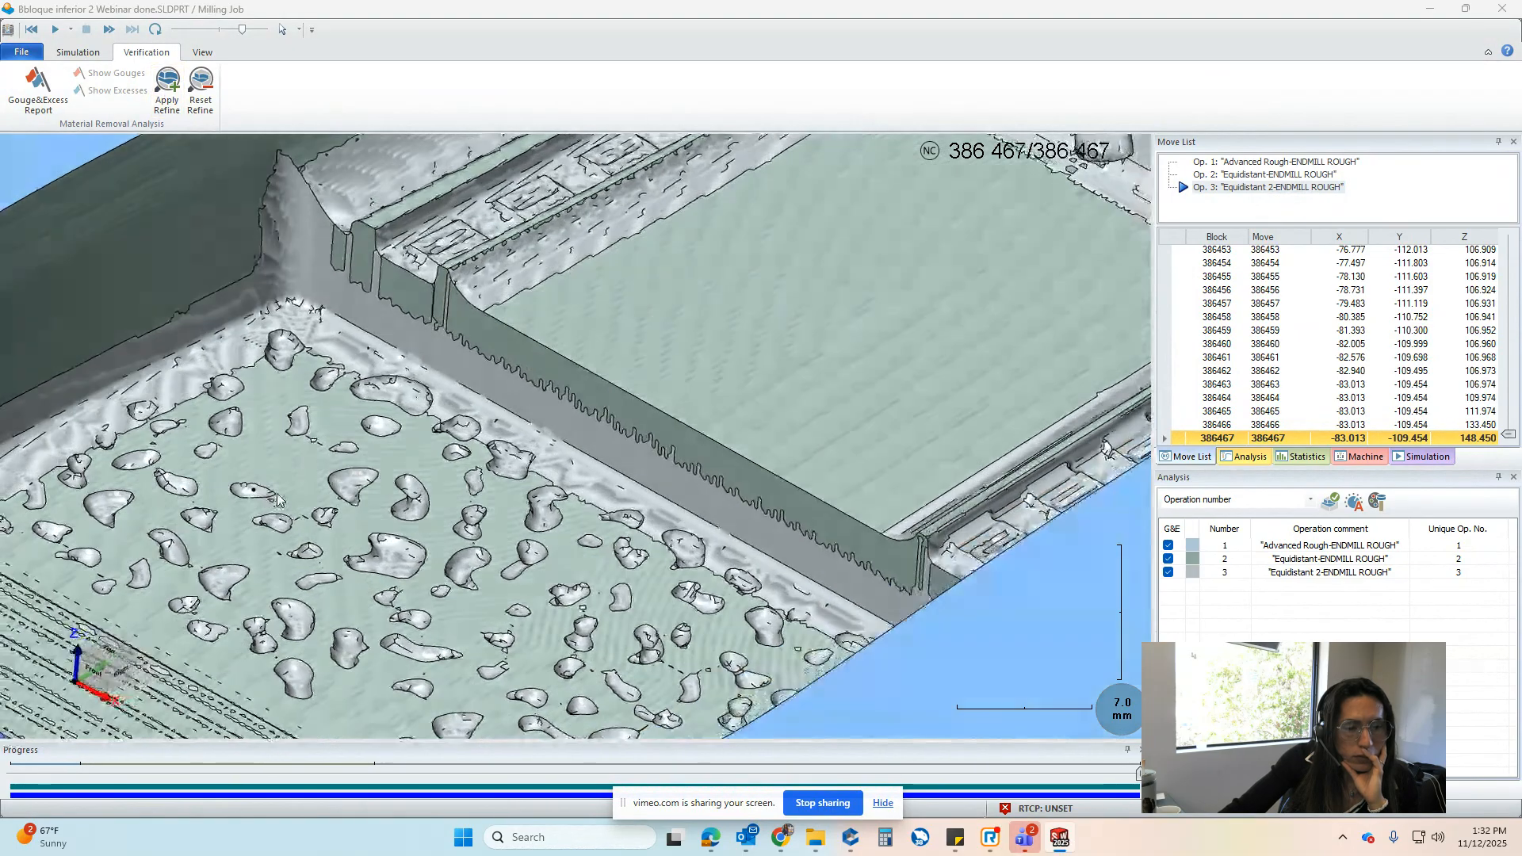
pyautogui.moveTo(277, 500)
pyautogui.mouseDown(button='middle')
pyautogui.moveTo(252, 539)
pyautogui.moveTo(250, 507)
pyautogui.moveTo(337, 514)
pyautogui.moveTo(290, 498)
pyautogui.mouseUp(button='middle')
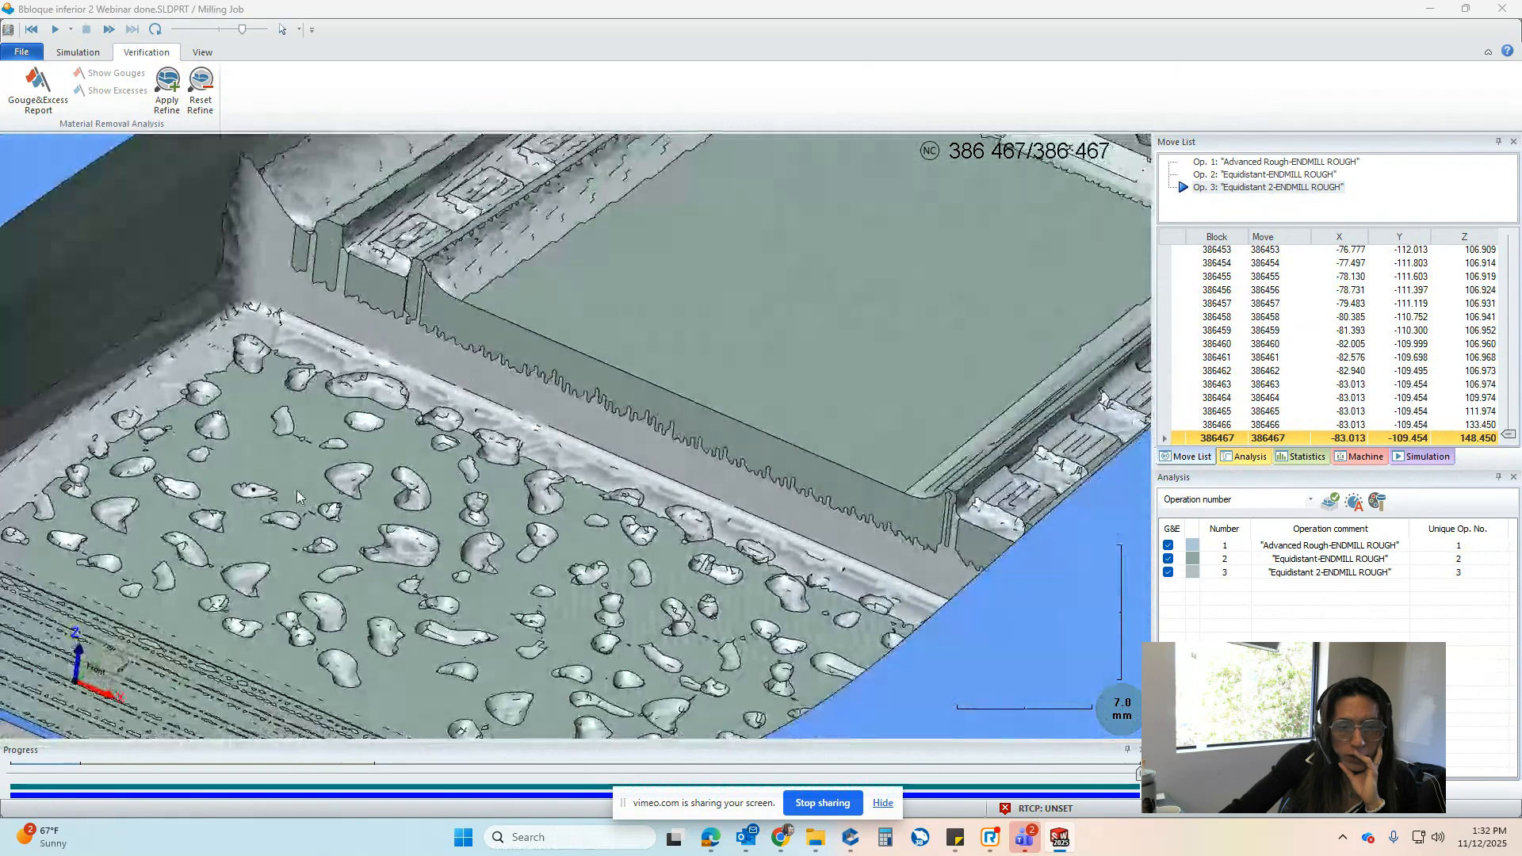
pyautogui.scroll(-1, 299, 501)
pyautogui.scroll(3, 299, 501)
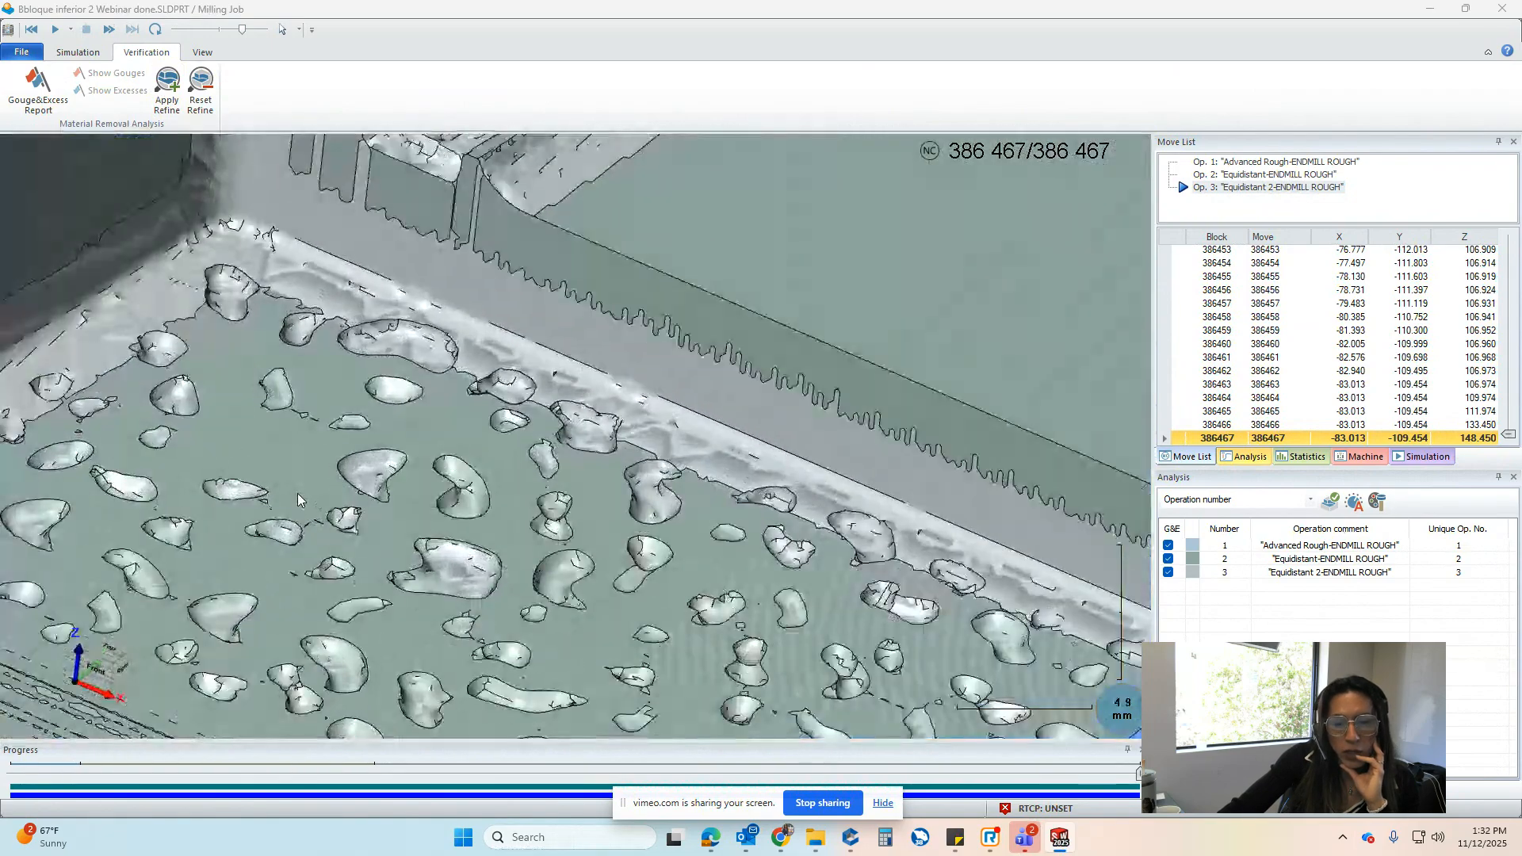
pyautogui.scroll(-3, 298, 500)
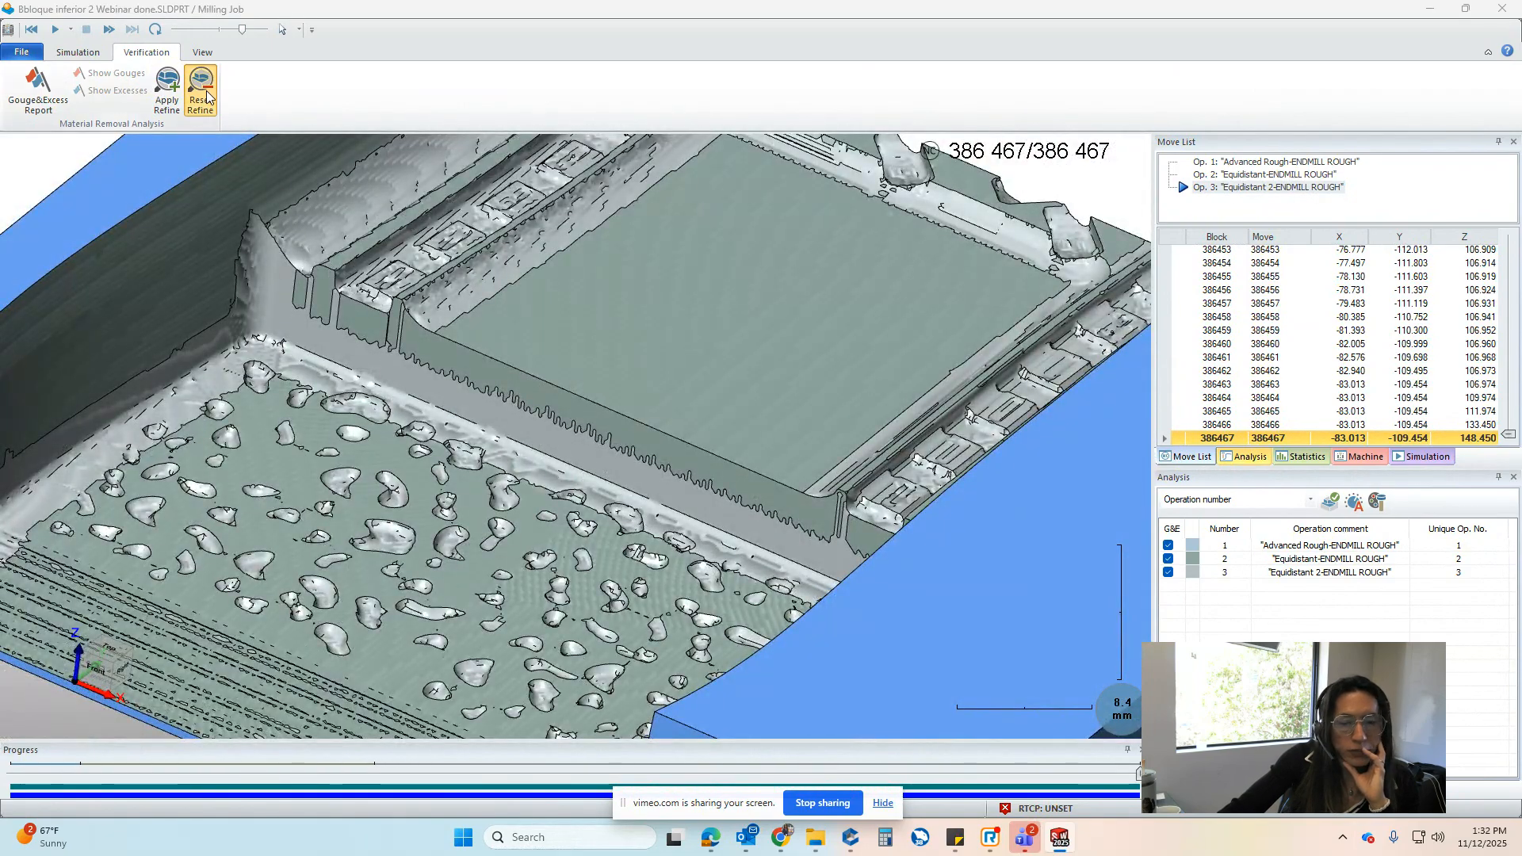
pyautogui.scroll(-9, 864, 499)
pyautogui.scroll(-1, 863, 500)
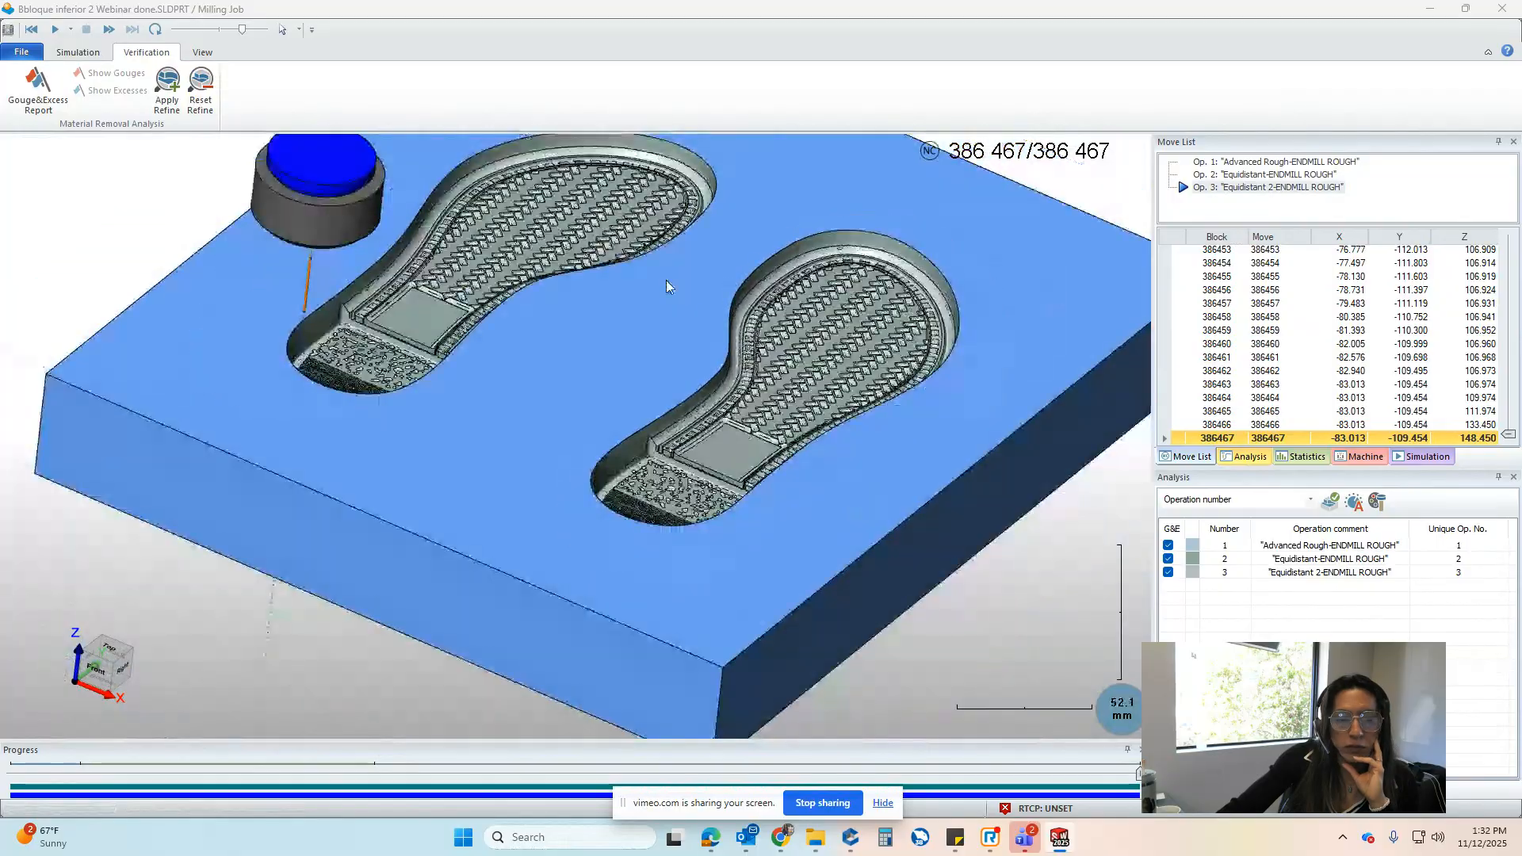
pyautogui.moveTo(597, 216); pyautogui.dragTo(615, 258, button='middle')
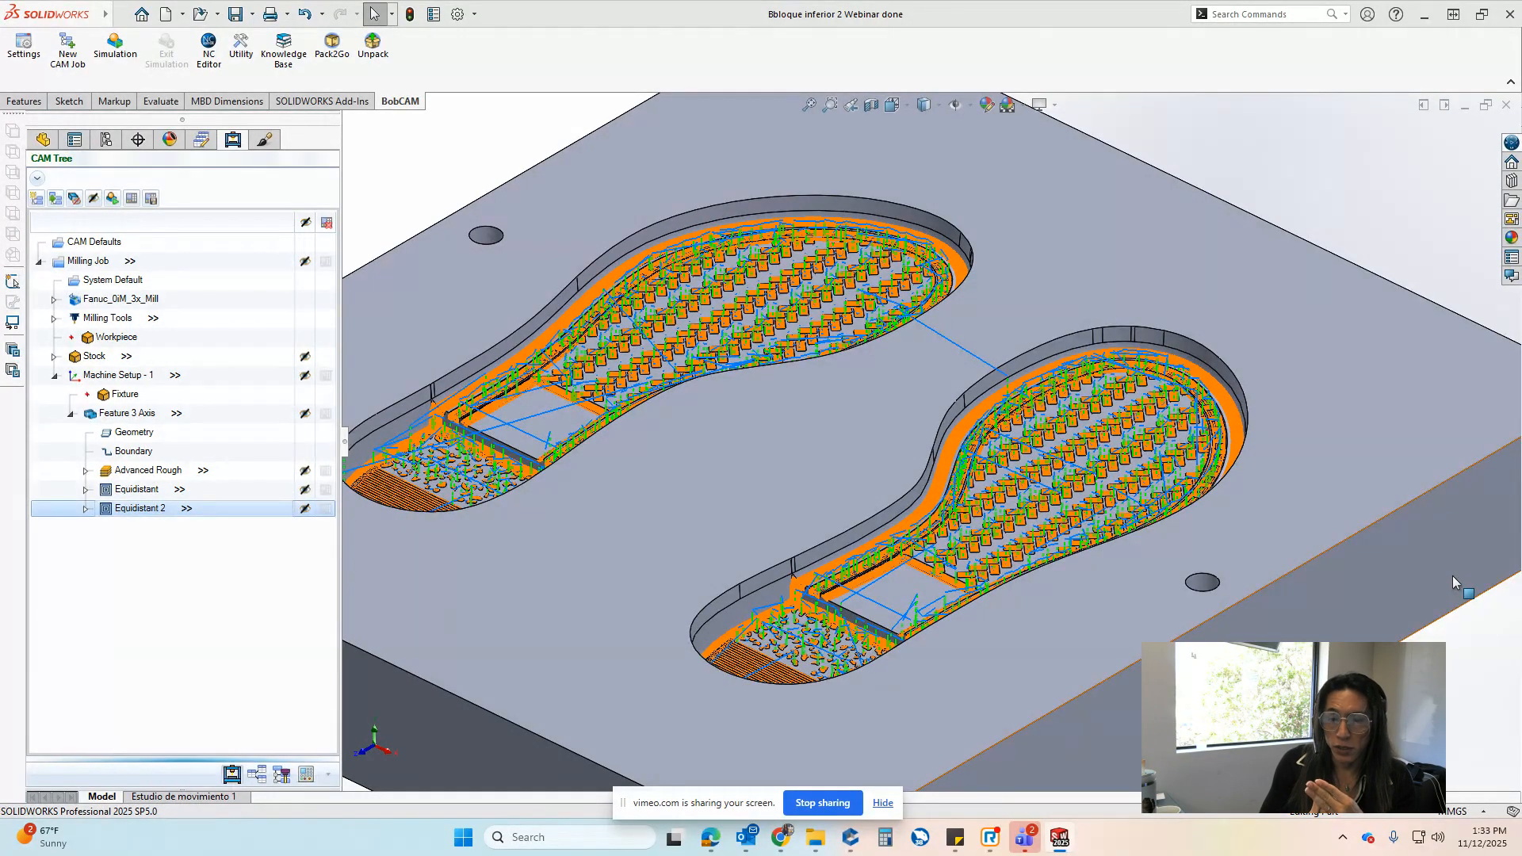
# Compare the Equidistant and Equidistant 2 toolpaths over the heel texture and tread blocks, and move the incoming-call window out of the way
pyautogui.click(139, 489)
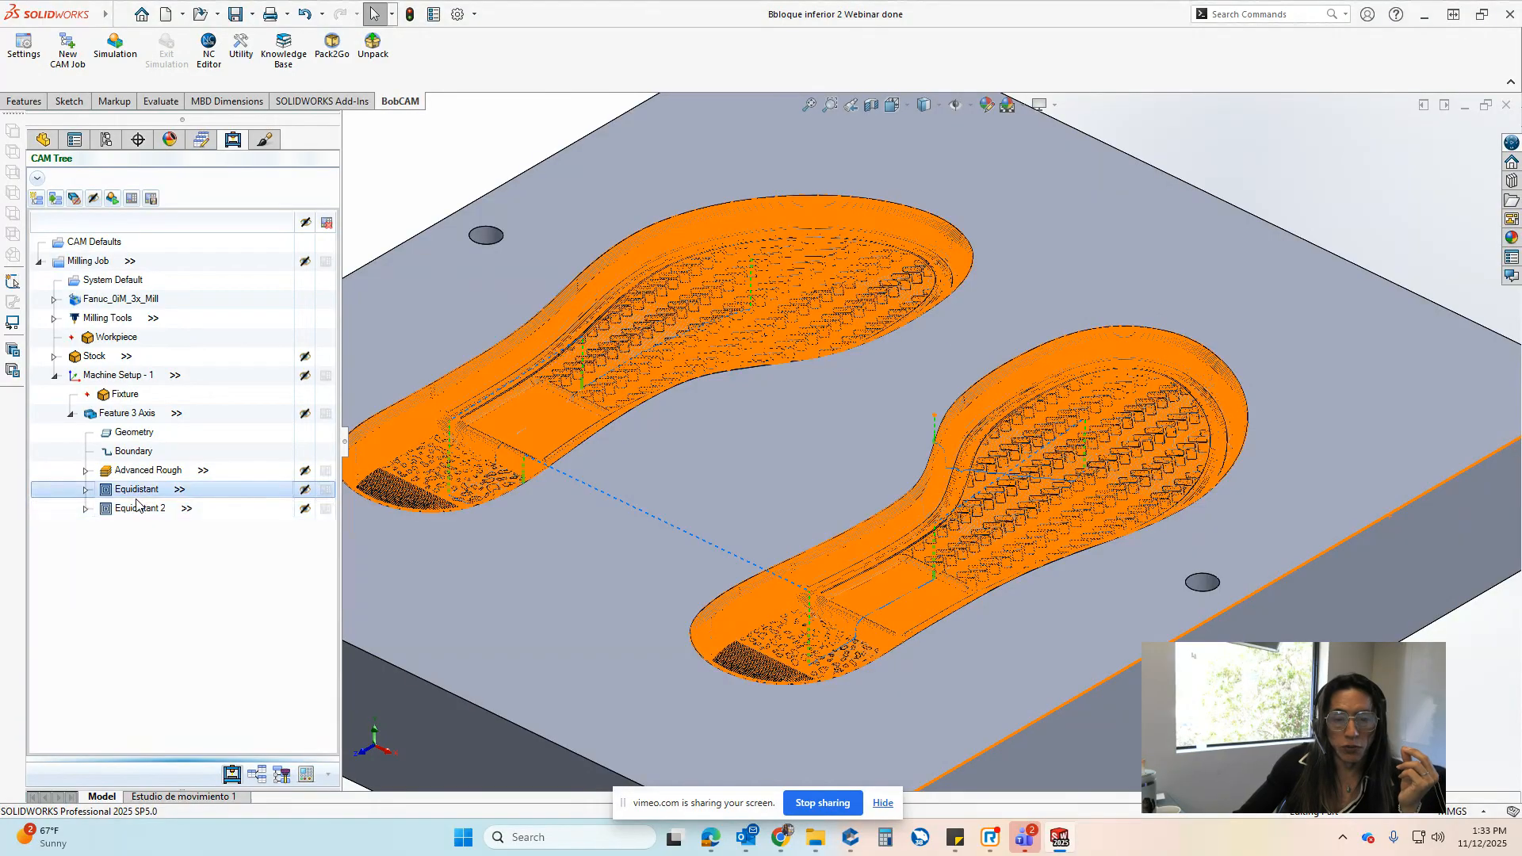
pyautogui.scroll(5, 713, 441)
pyautogui.scroll(-10, 674, 442)
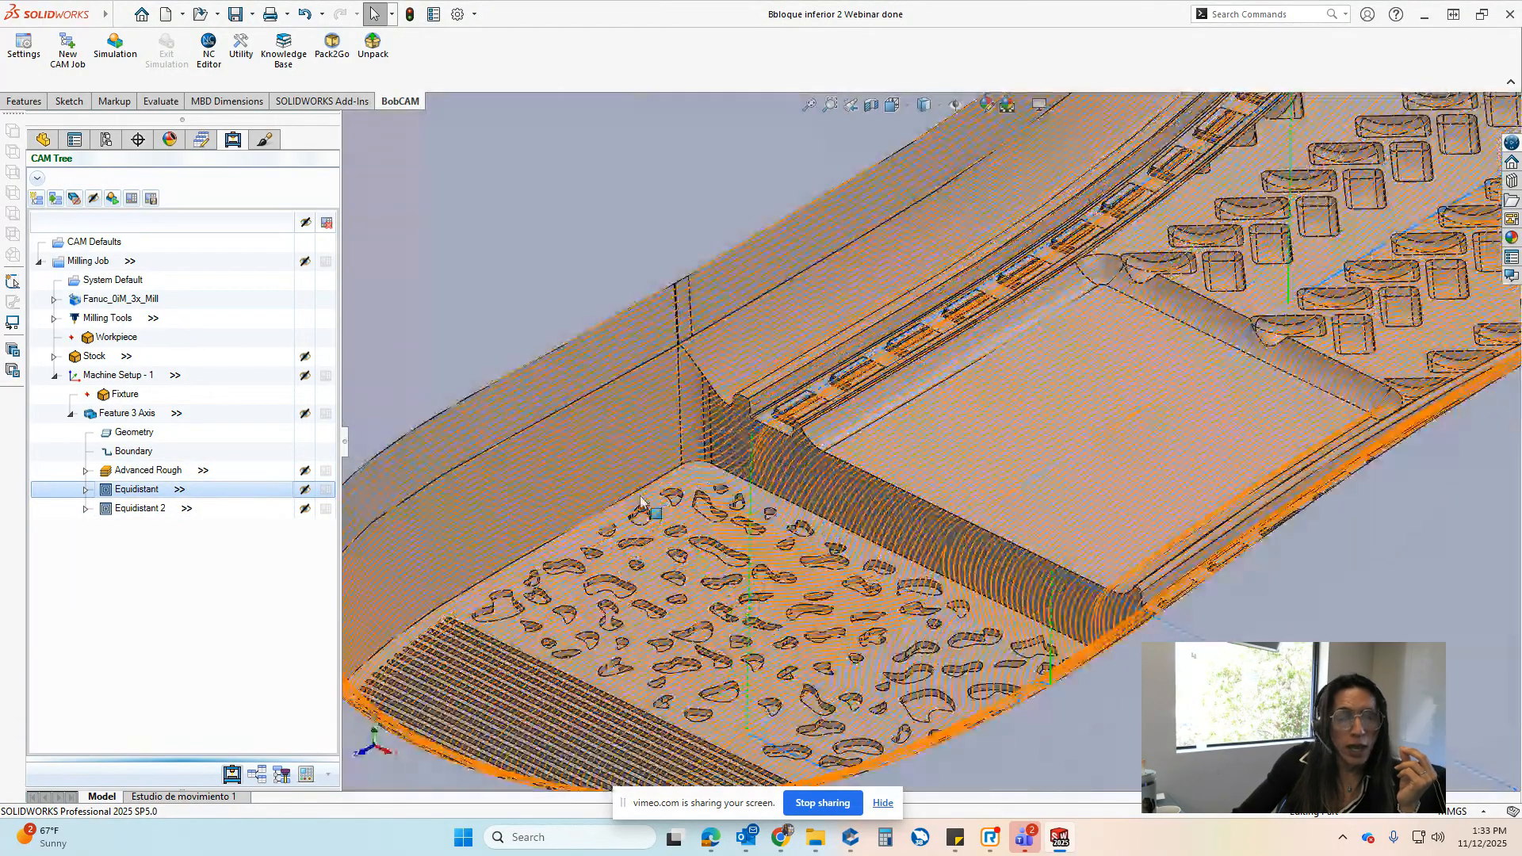
pyautogui.click(151, 510)
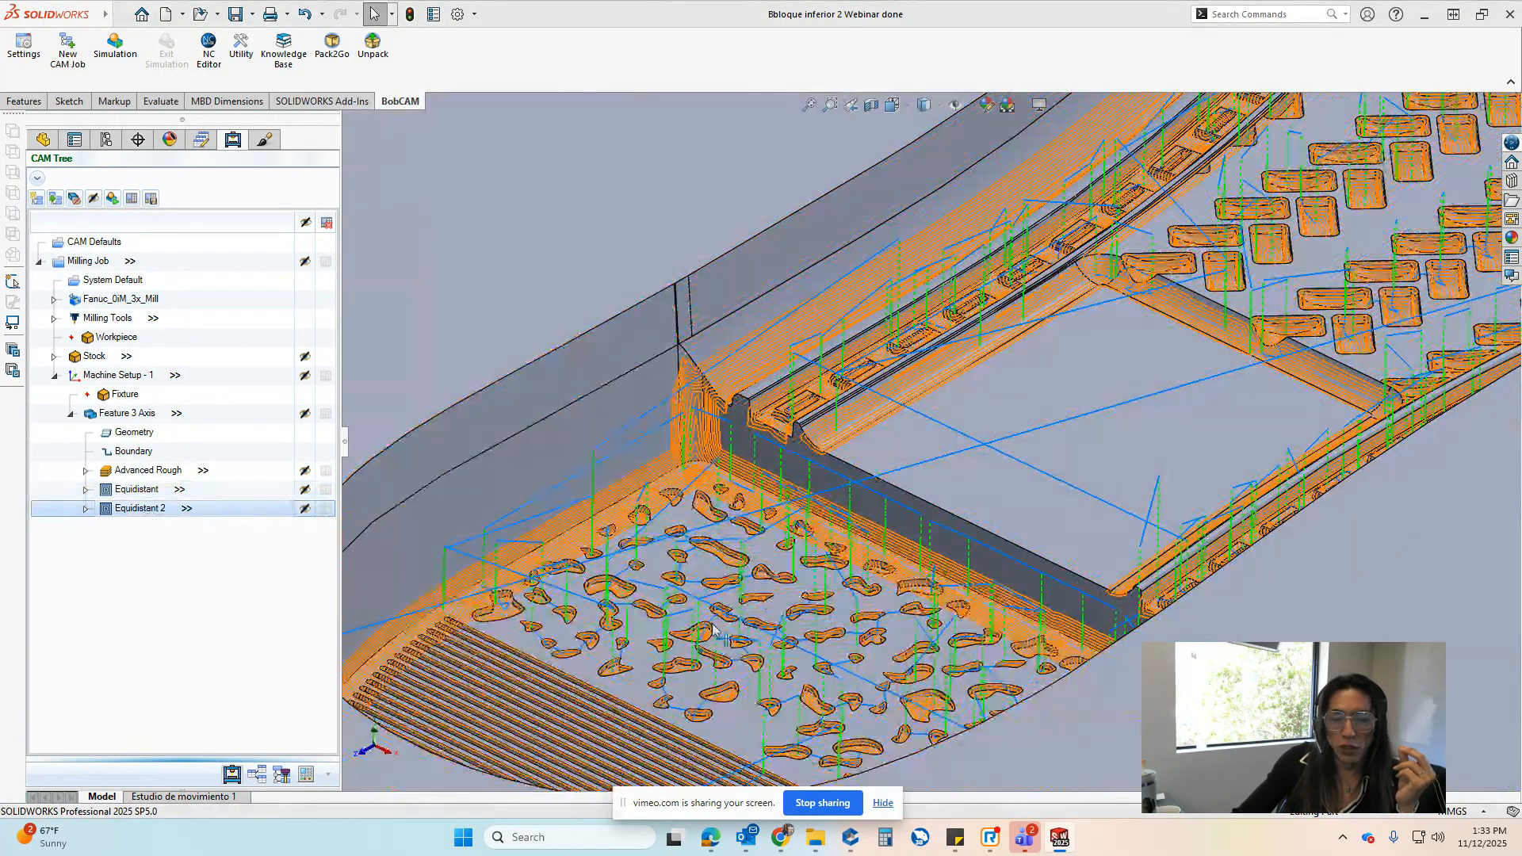
pyautogui.scroll(6, 1163, 361)
pyautogui.scroll(3, 1163, 360)
pyautogui.scroll(-10, 1169, 367)
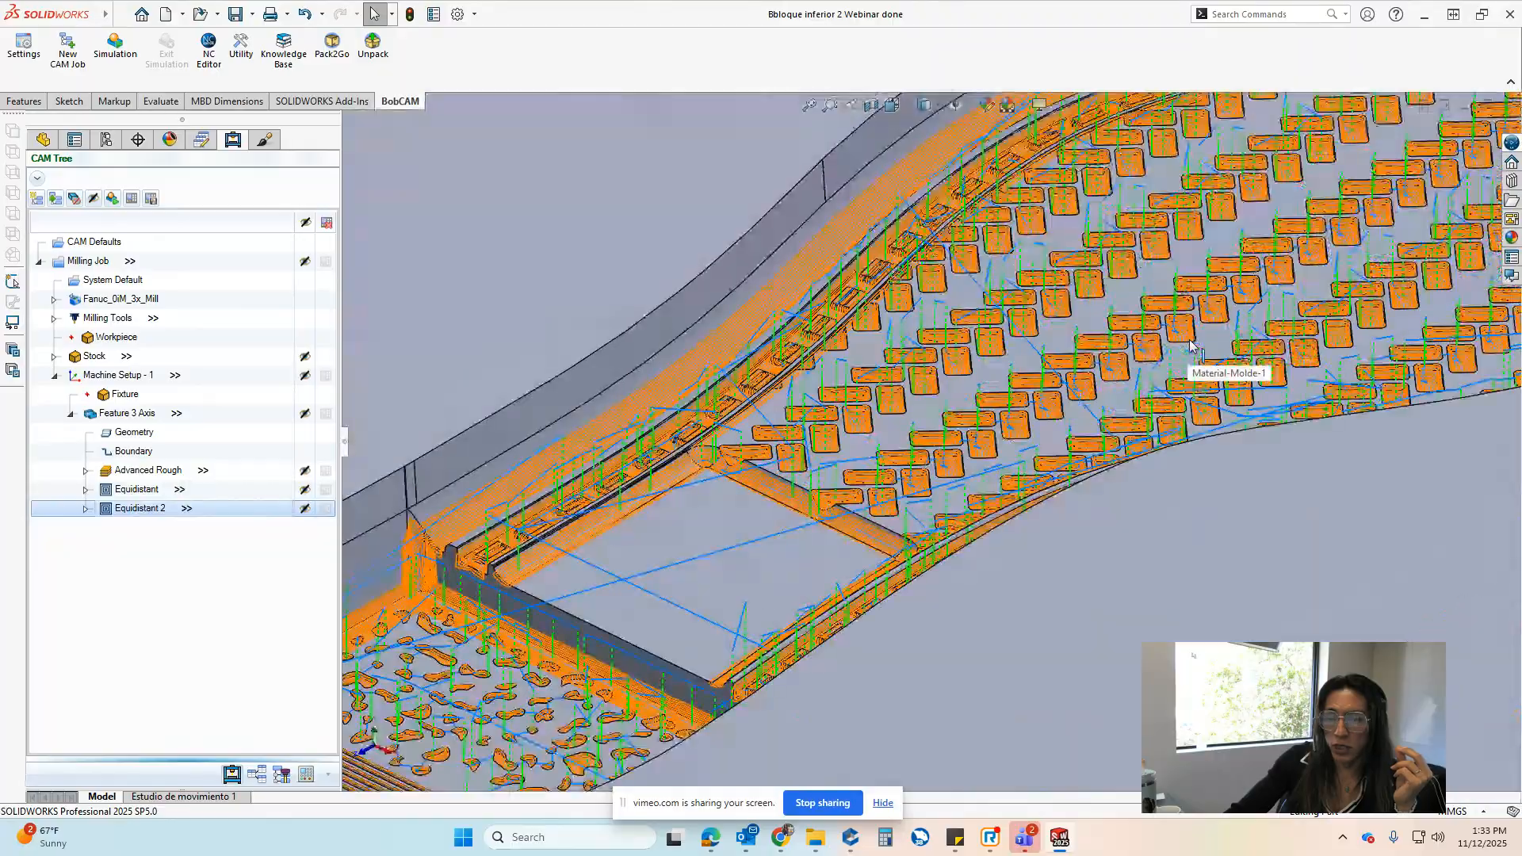
pyautogui.scroll(8, 1126, 393)
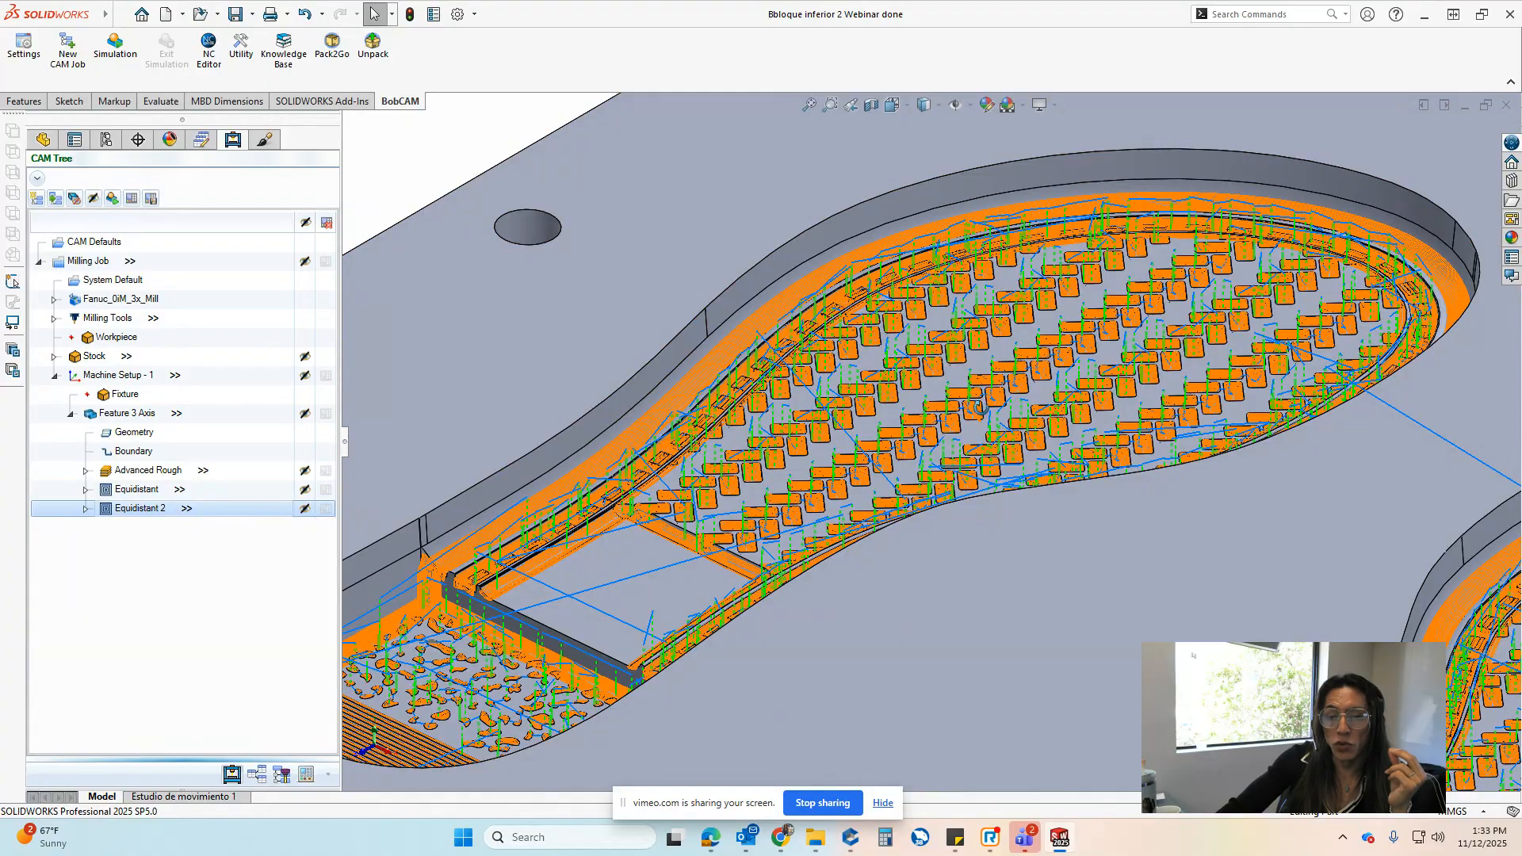
pyautogui.moveTo(984, 415); pyautogui.dragTo(1014, 351, button='middle')
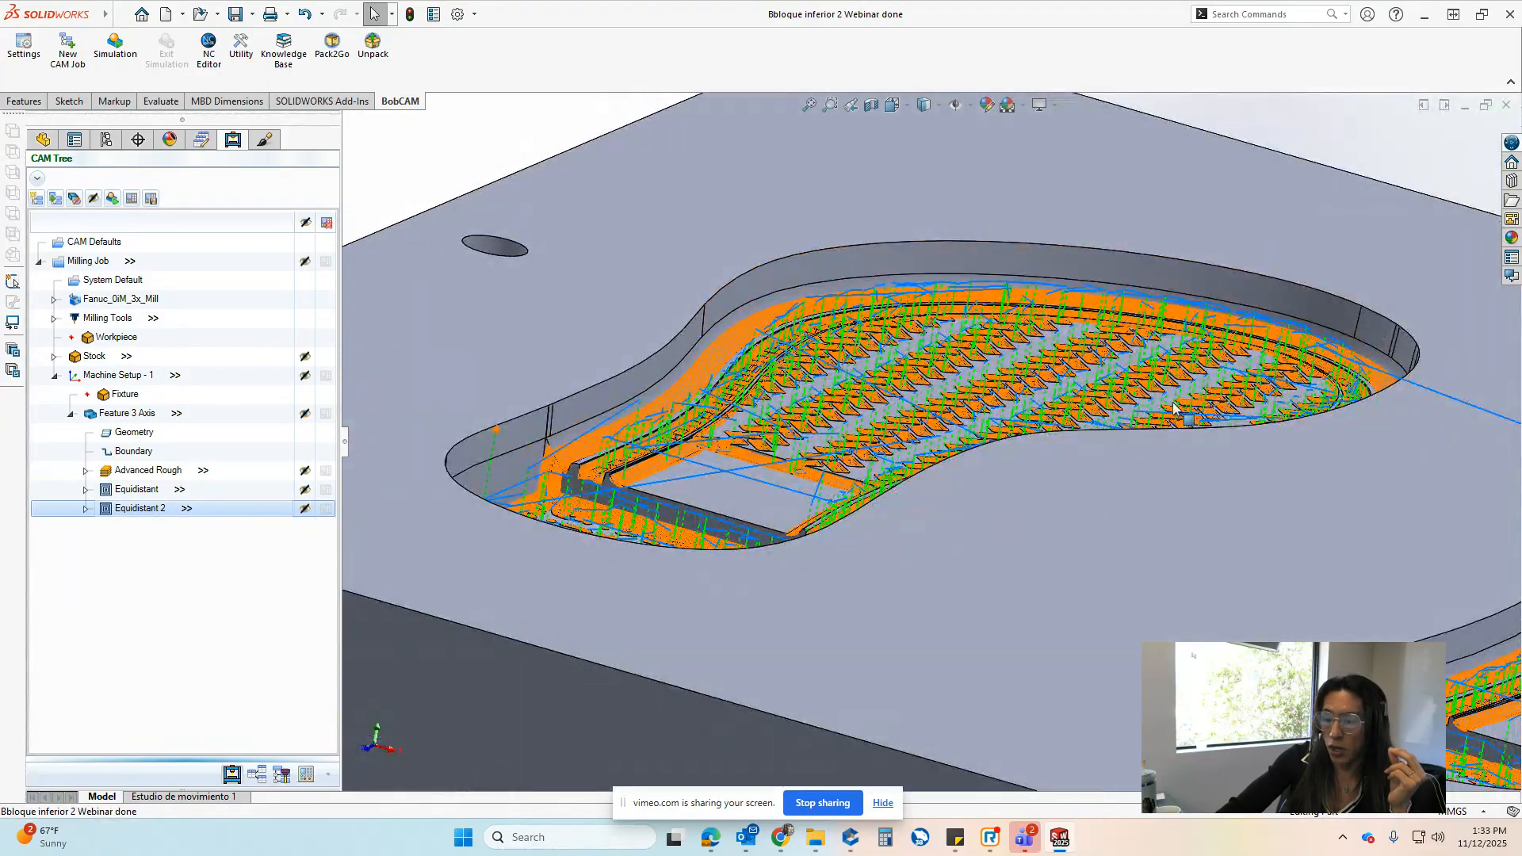
pyautogui.scroll(-3, 1113, 421)
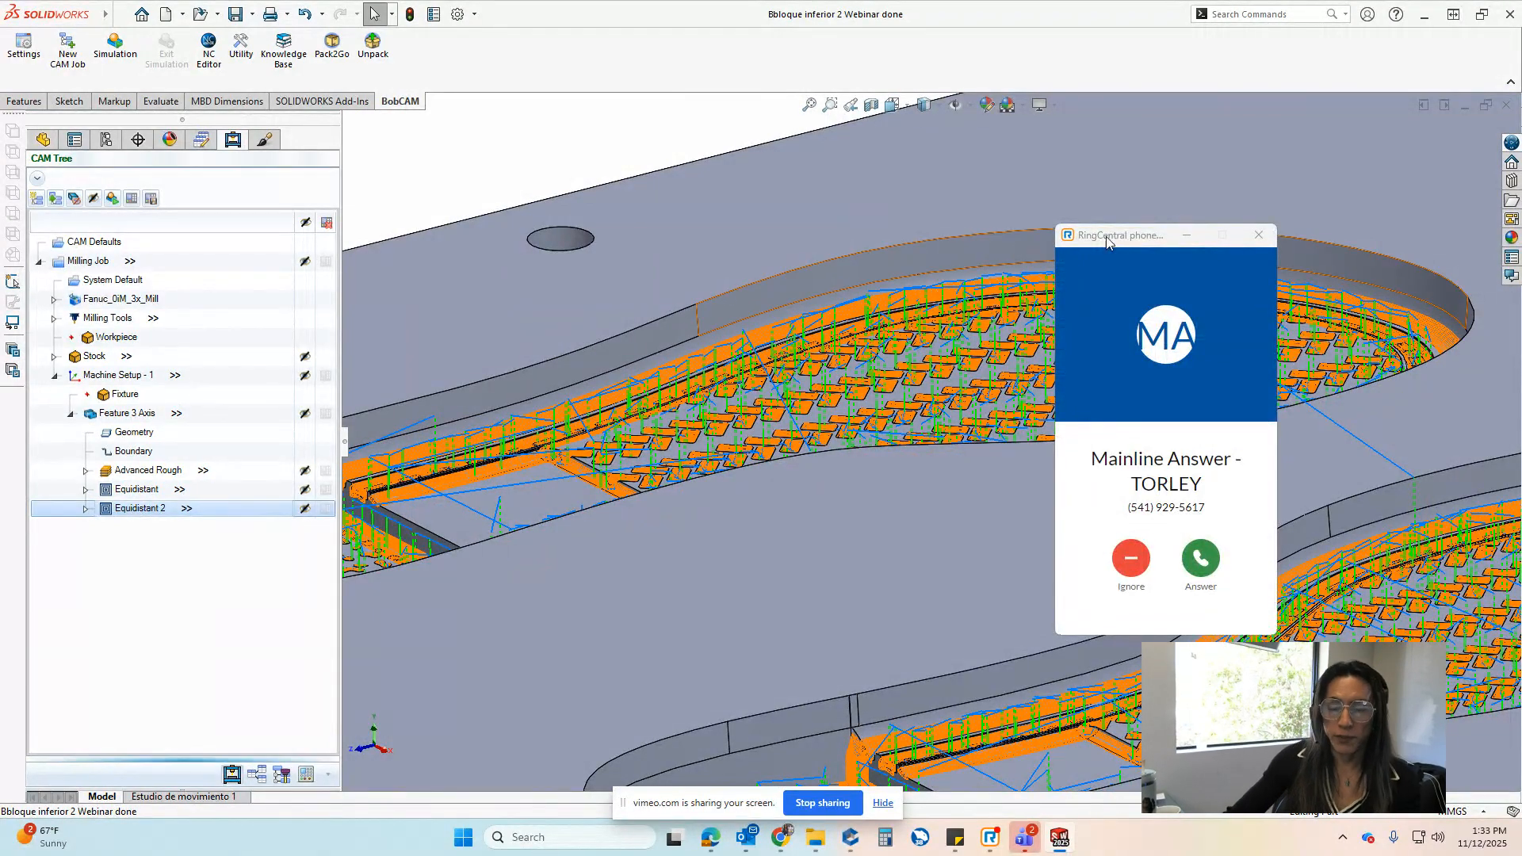
pyautogui.moveTo(1143, 244); pyautogui.dragTo(1521, 187)
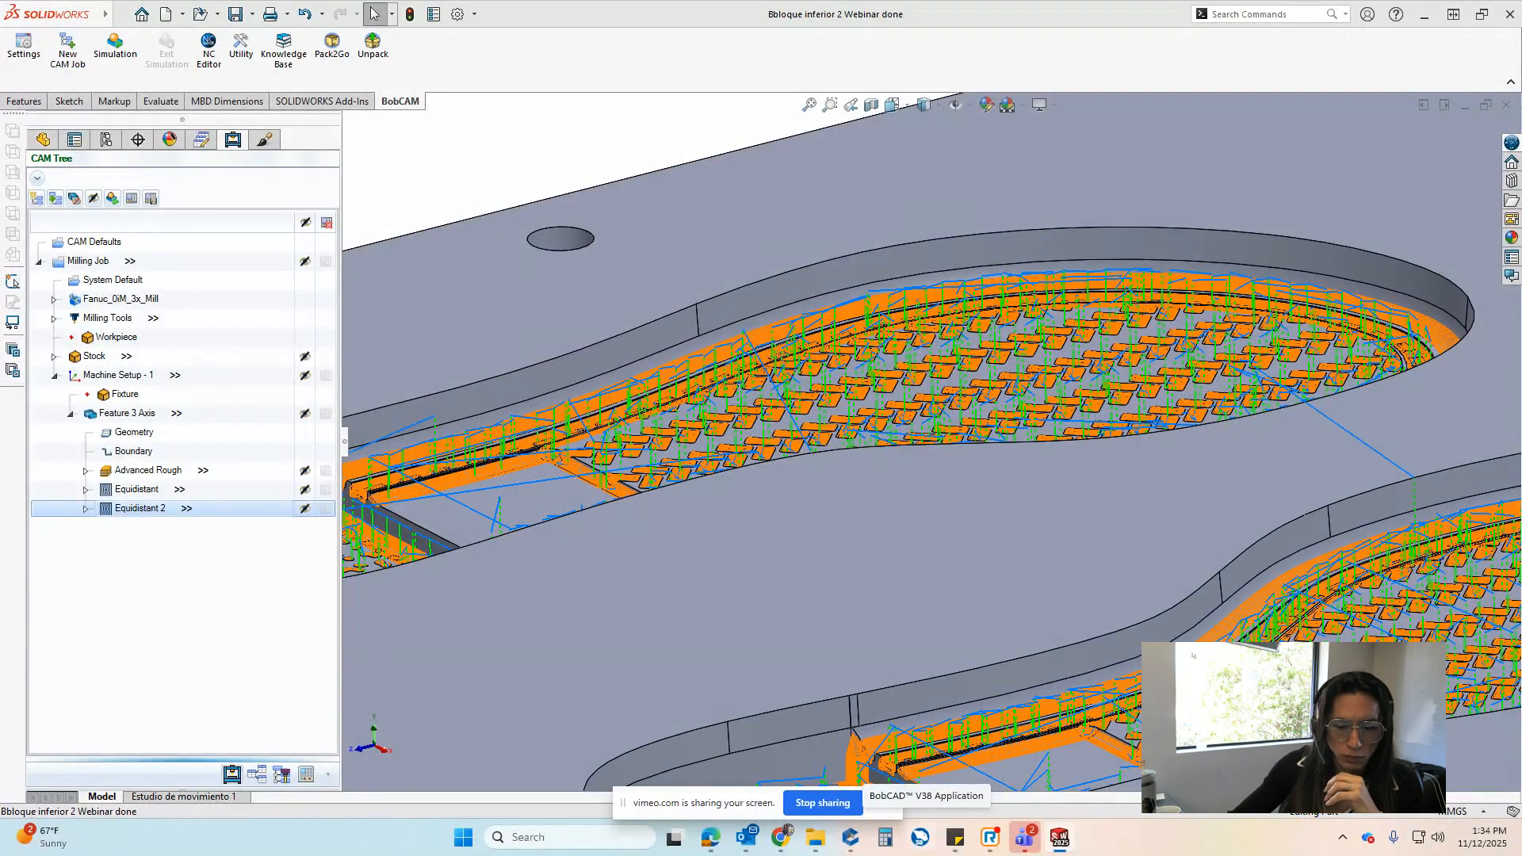
# Switch to BobCAD-CAM V38, dismiss the chat notification and welcome window, and open the recent document Corte plano
pyautogui.click(922, 840)
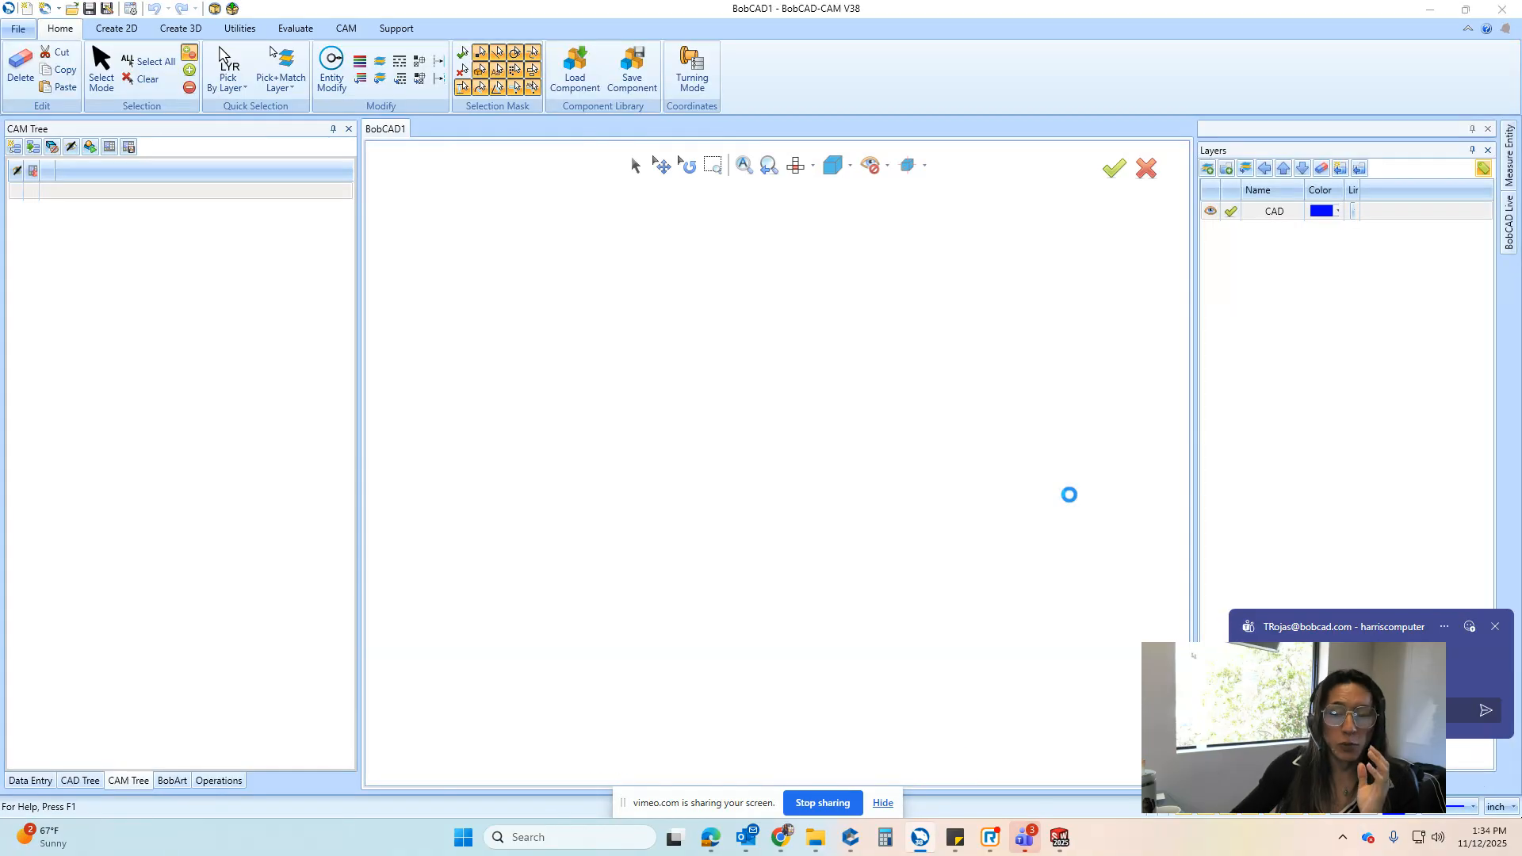
pyautogui.click(1496, 628)
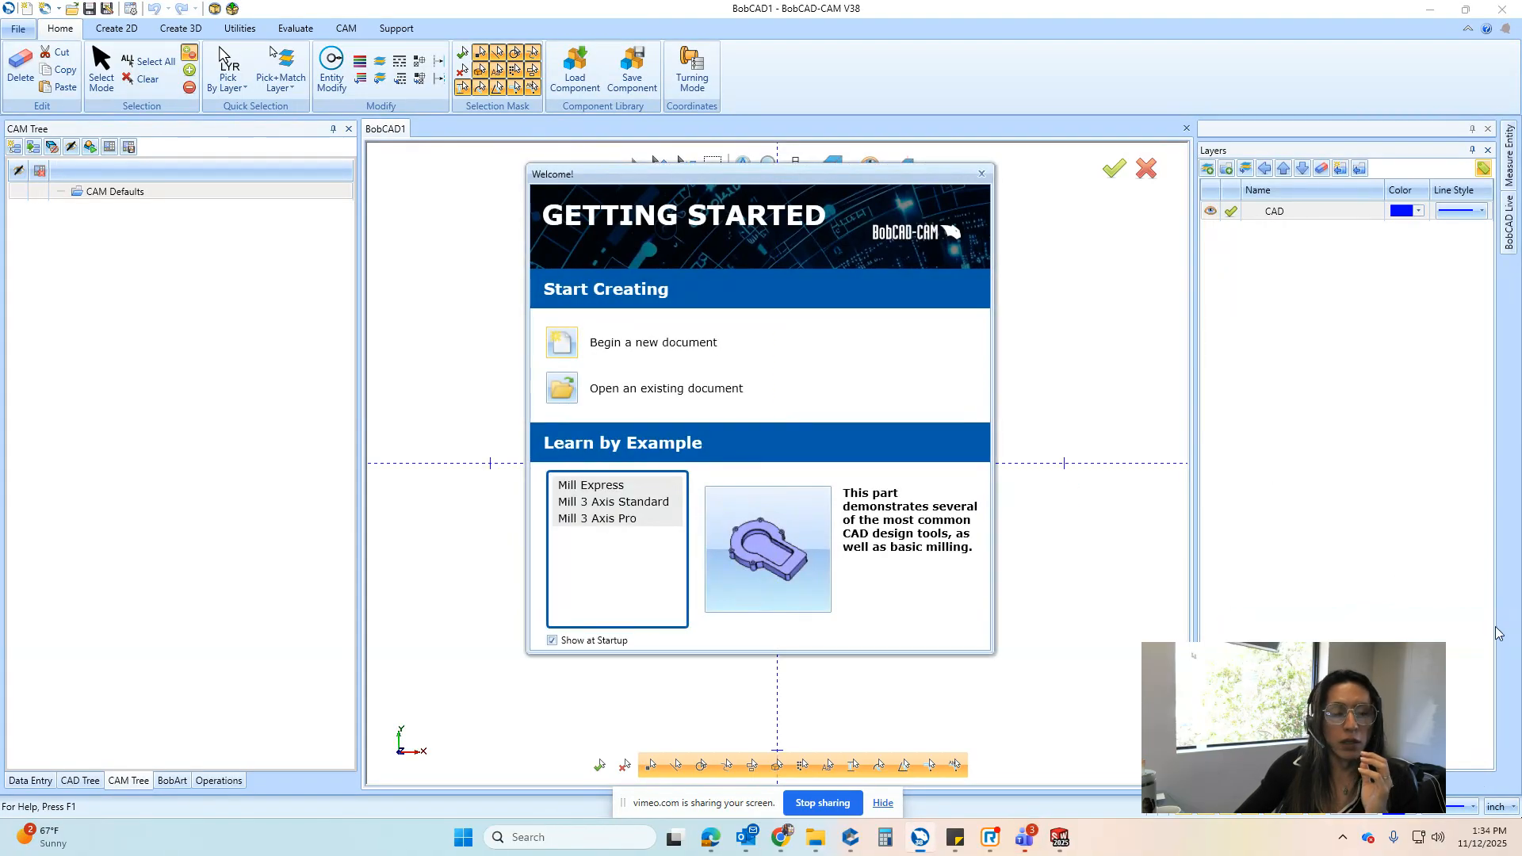
pyautogui.click(983, 175)
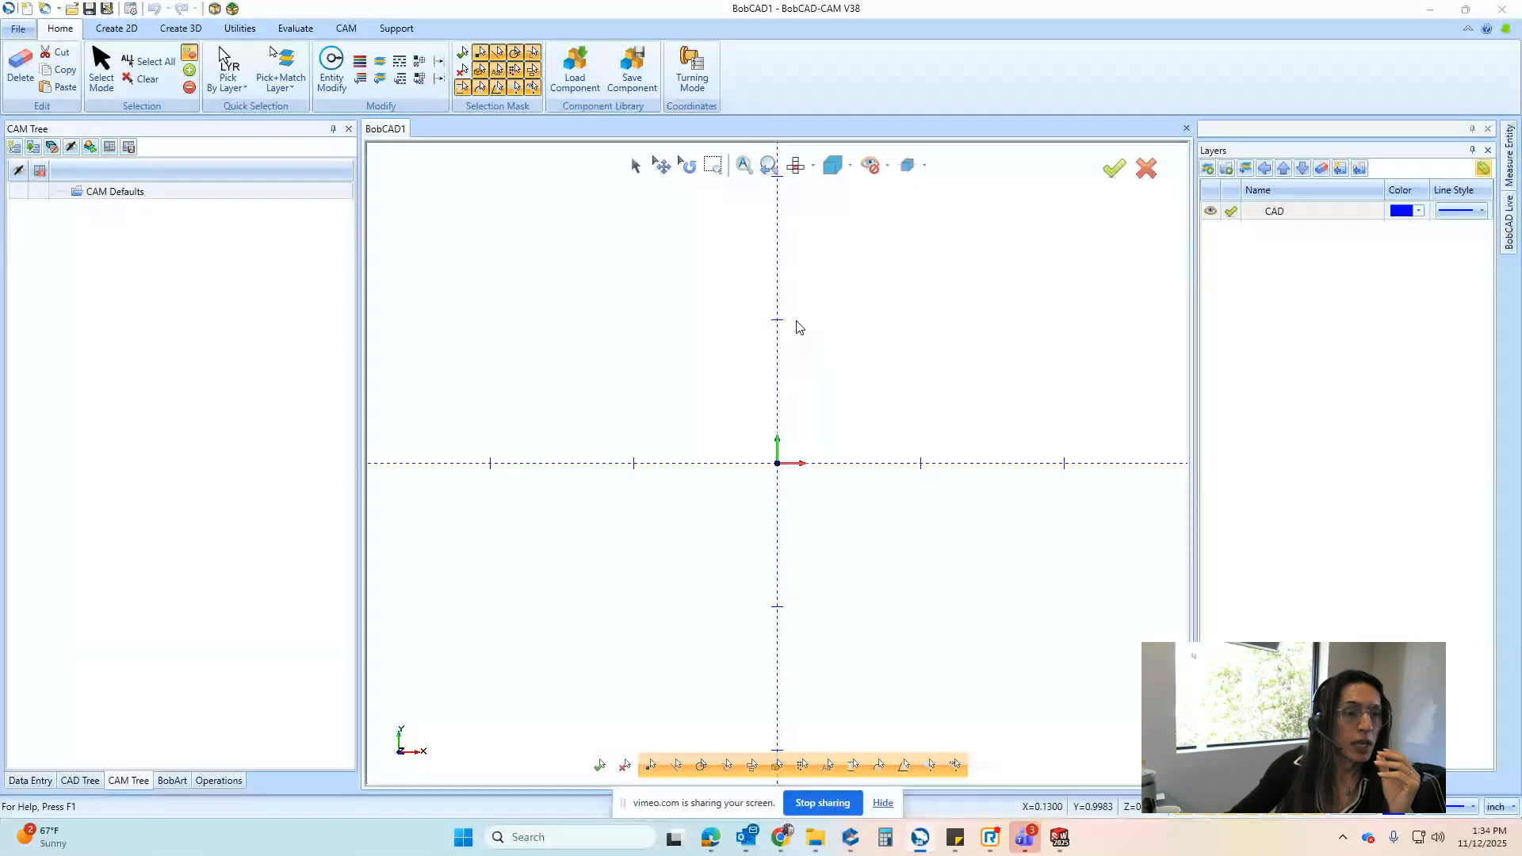
pyautogui.click(18, 28)
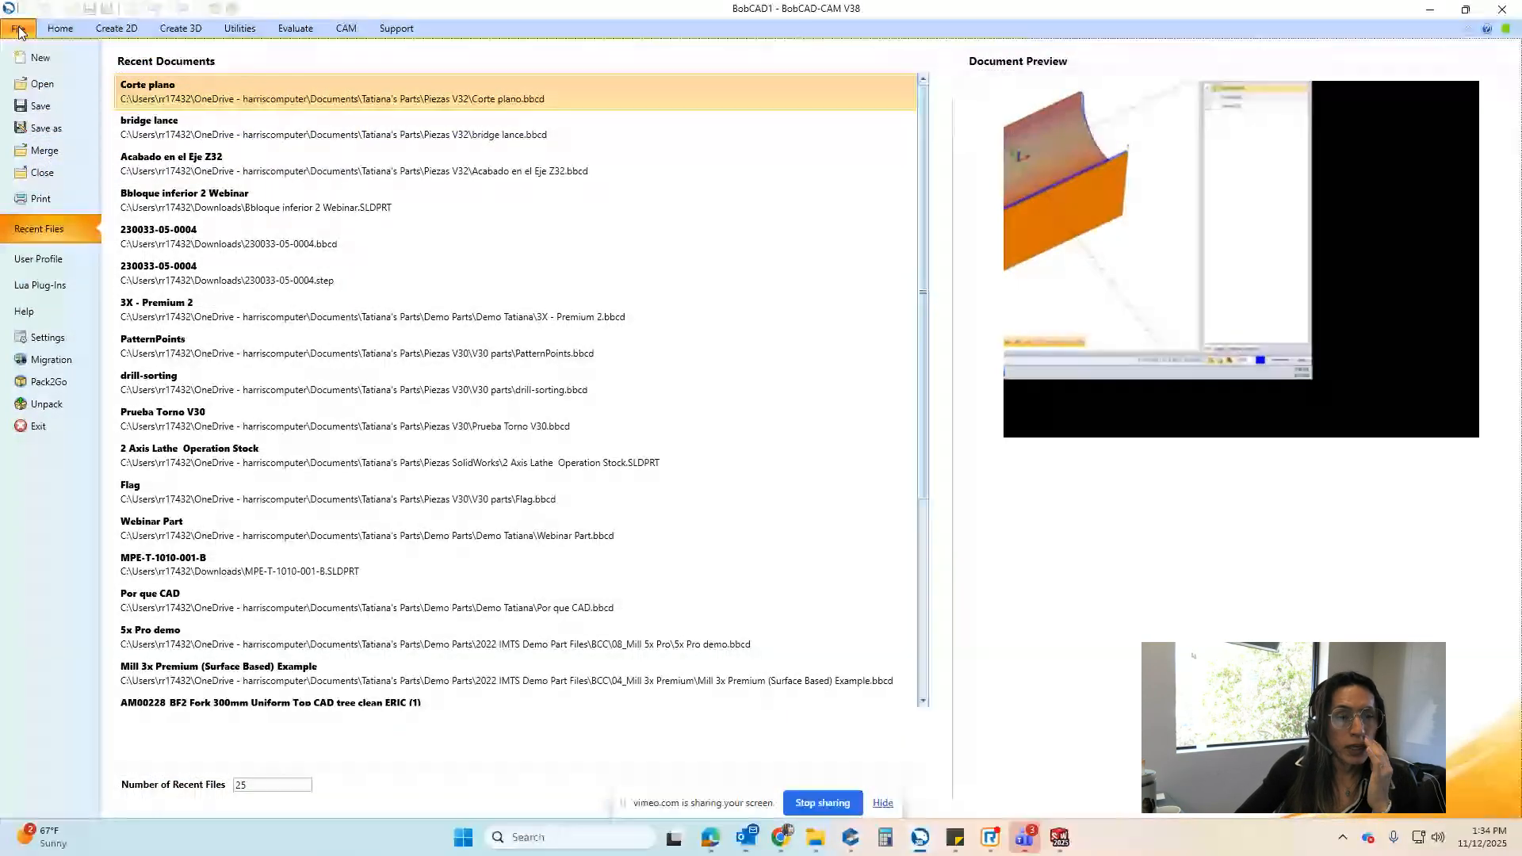
pyautogui.click(237, 92)
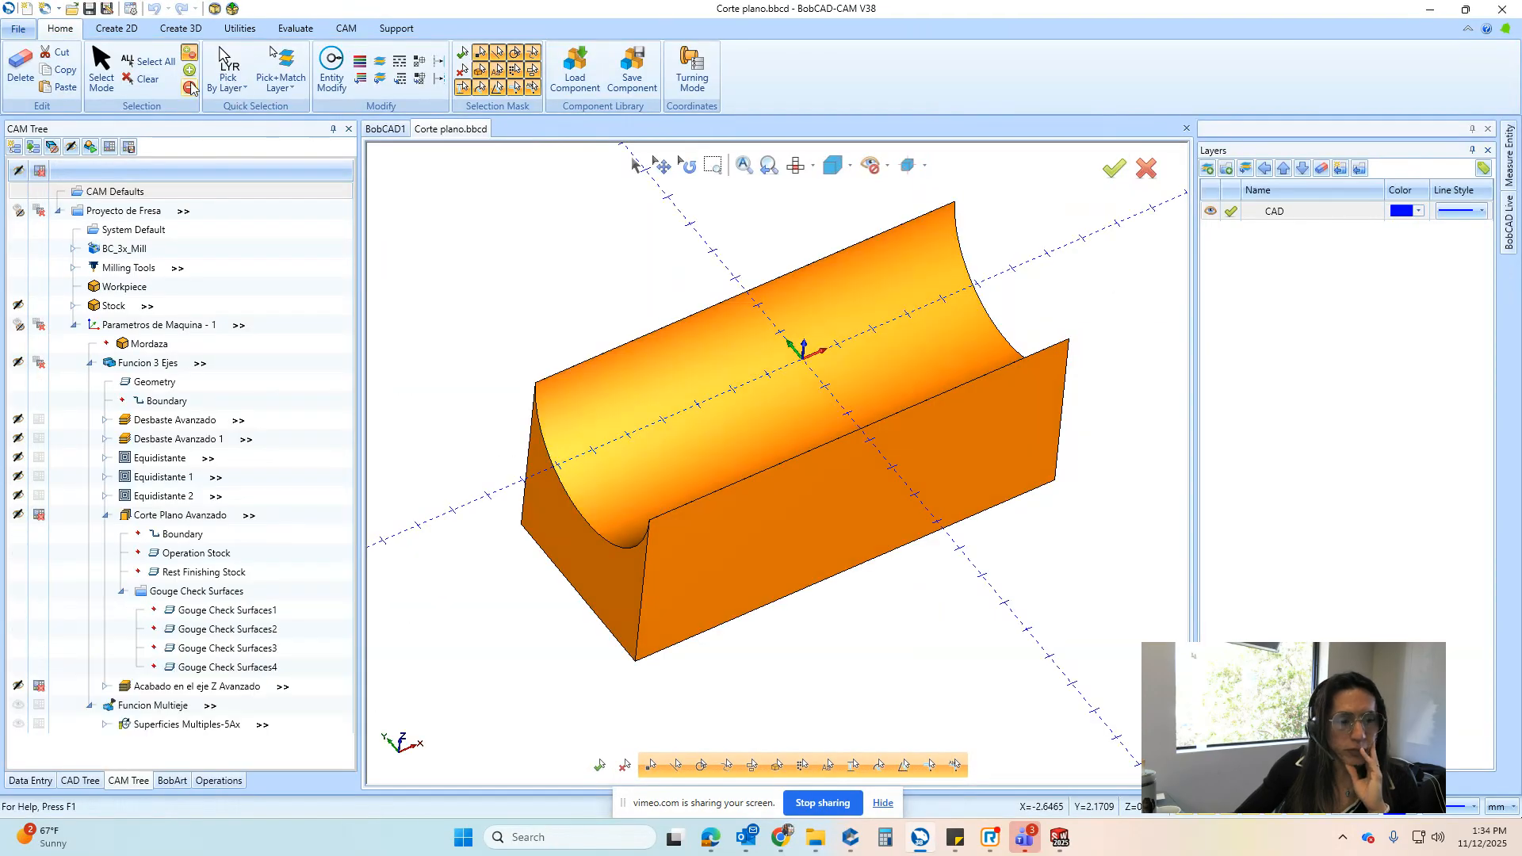
pyautogui.rightClick(143, 326)
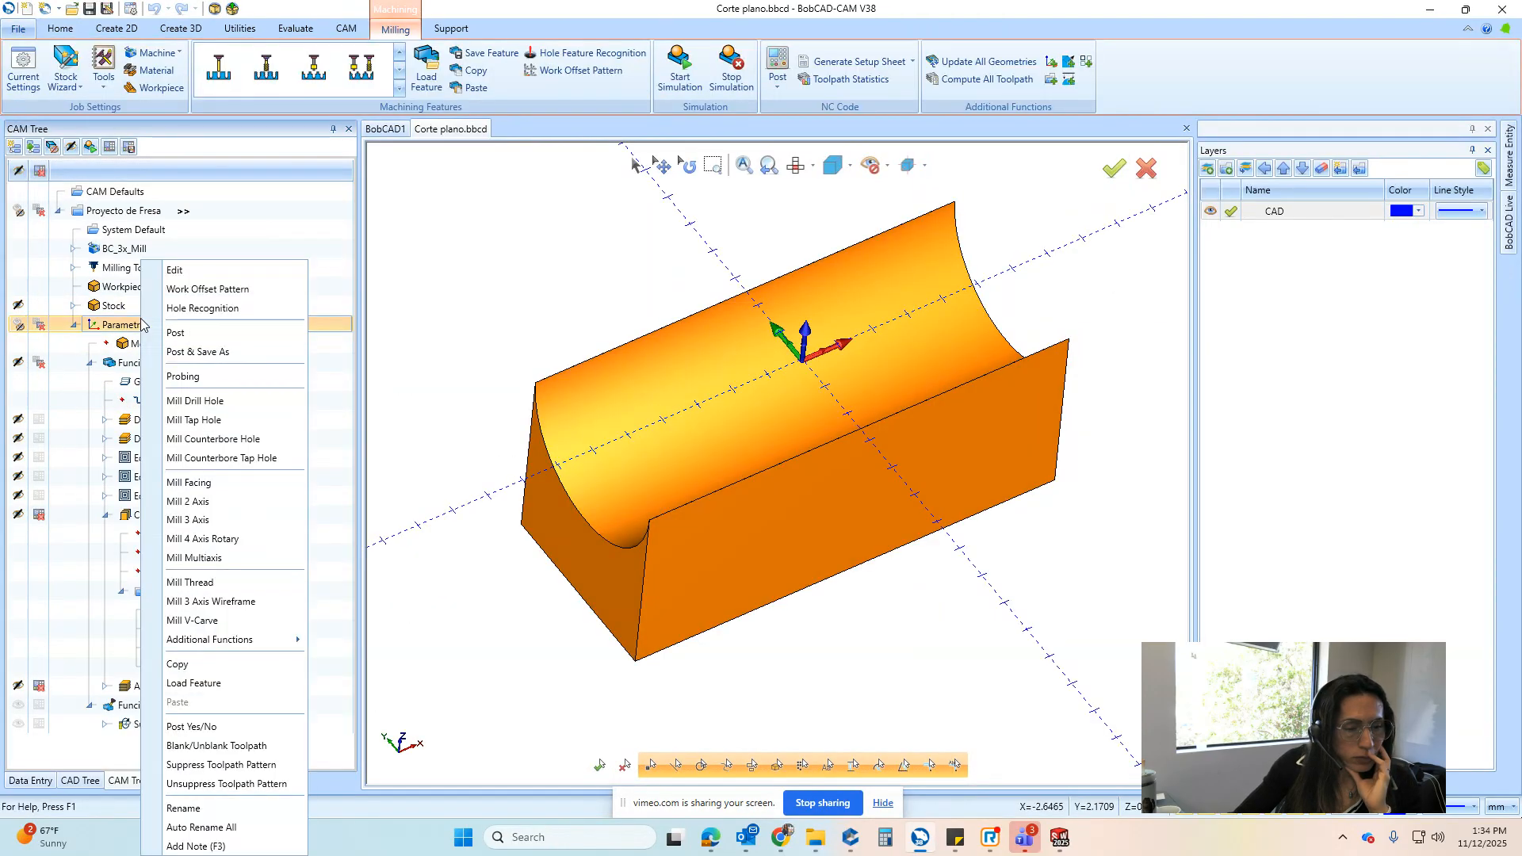
pyautogui.click(163, 681)
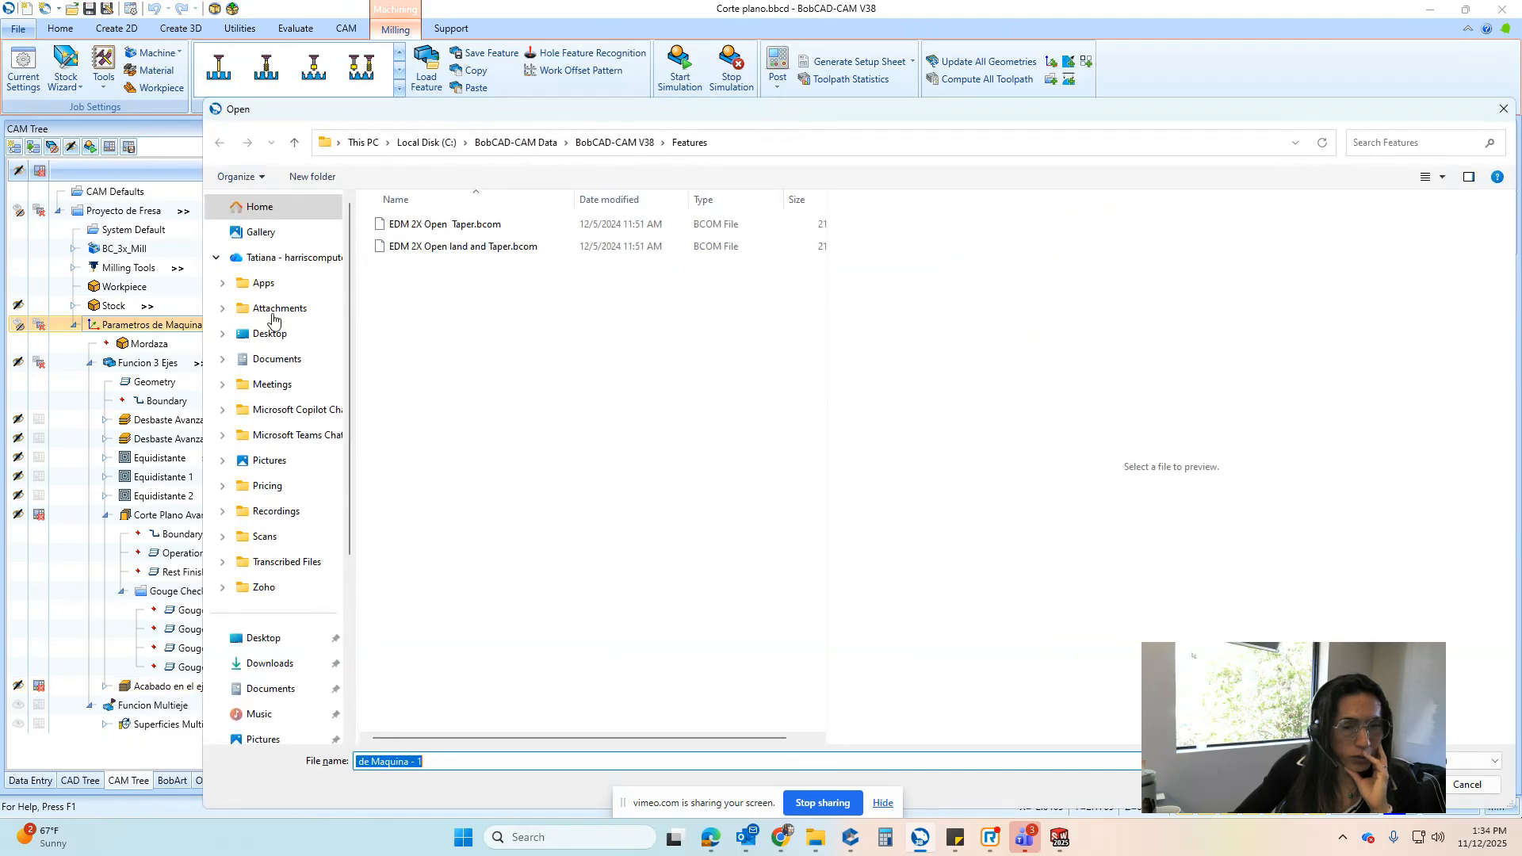
pyautogui.click(1468, 784)
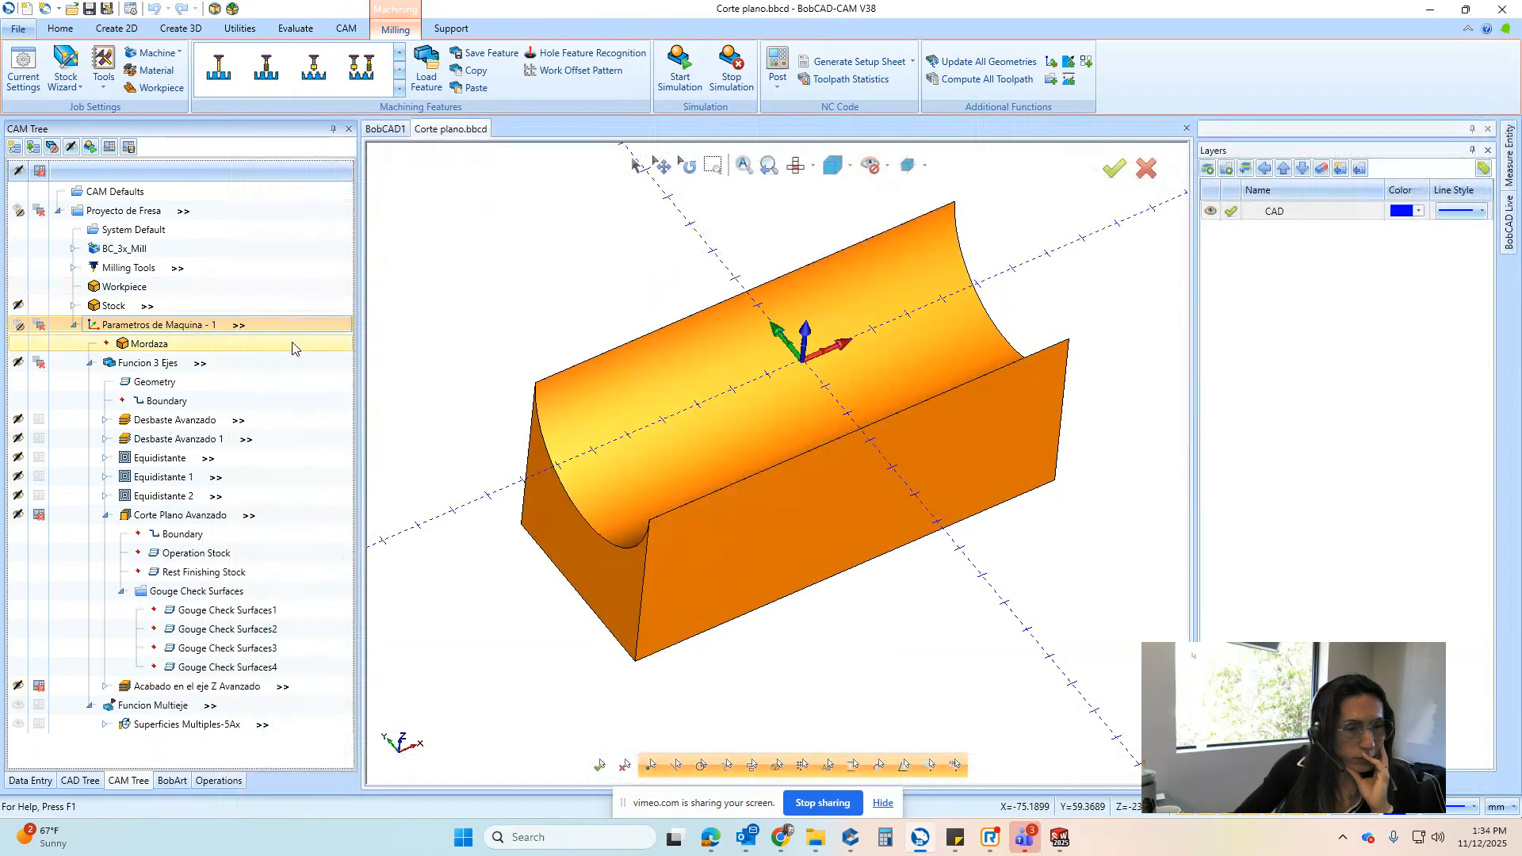
pyautogui.rightClick(148, 331)
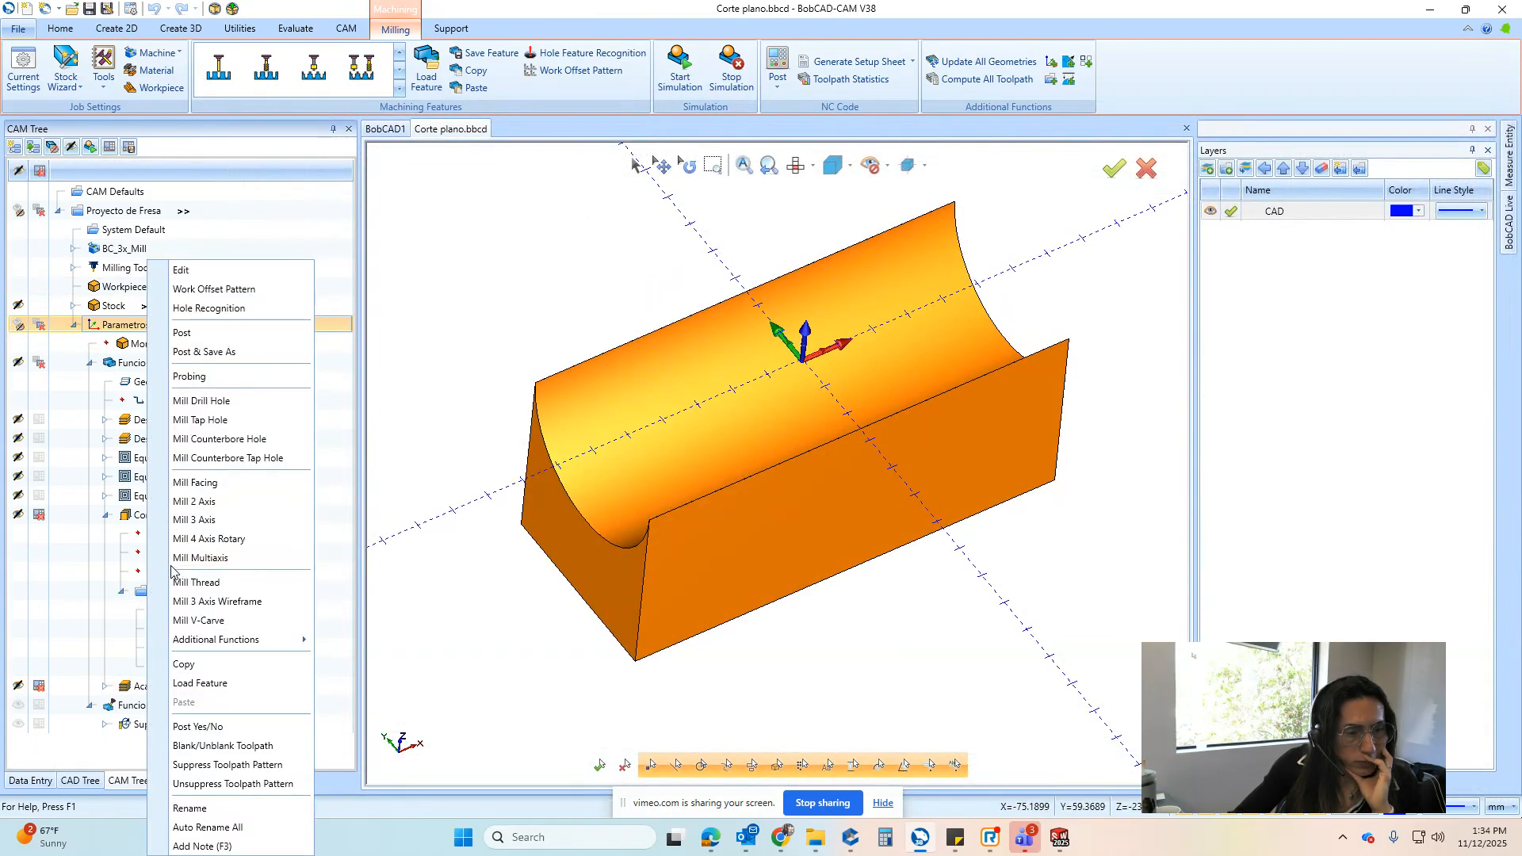
# Delete the features Funcion 3 Ejes and Funcion Multieje from the machine setup Parametros de Maquina - 1
pyautogui.rightClick(120, 362)
pyautogui.click(221, 785)
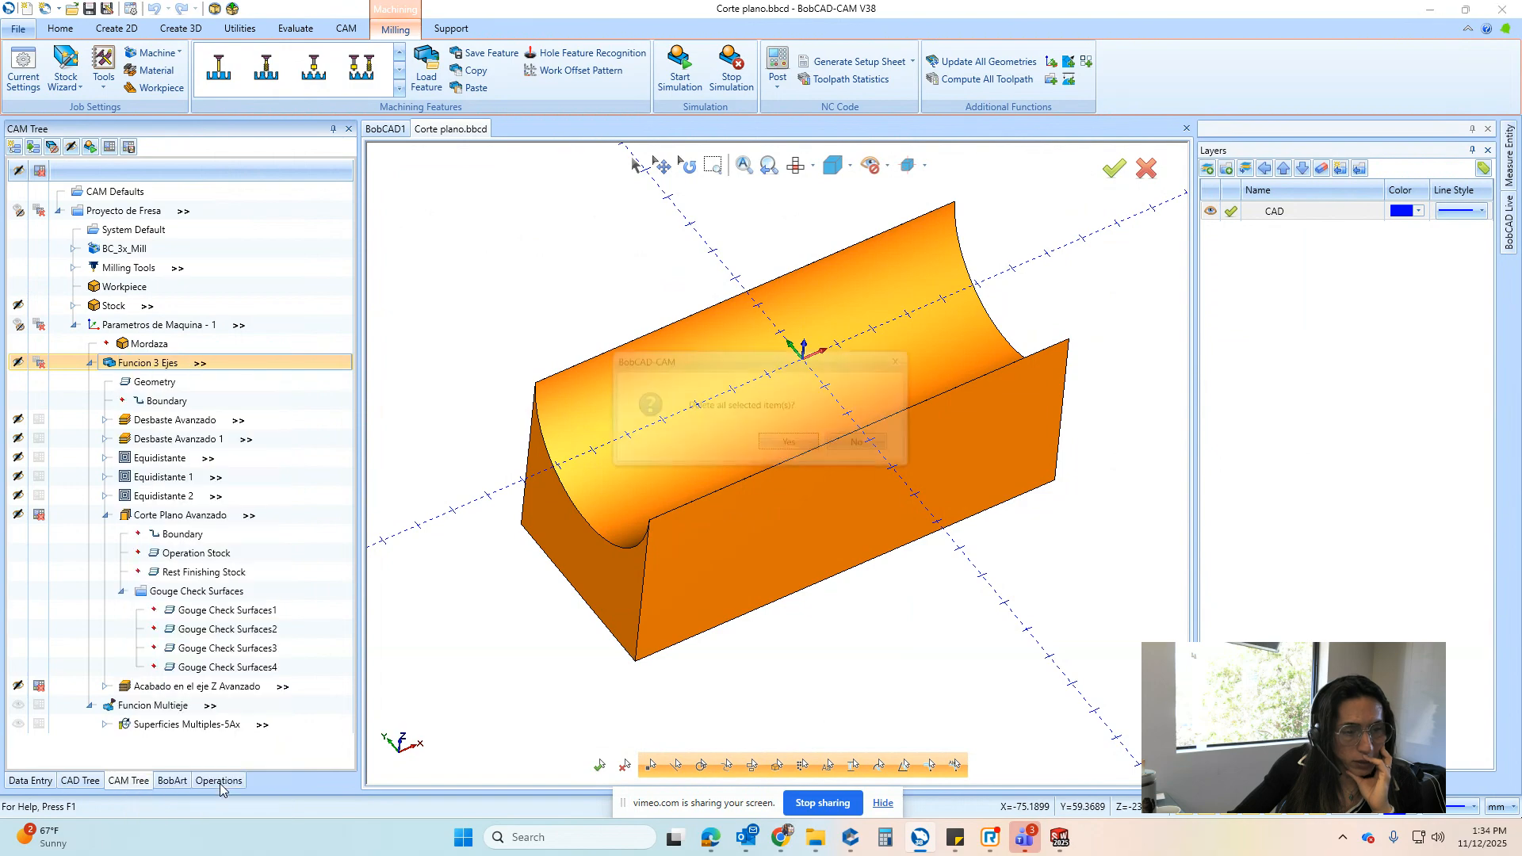
pyautogui.click(788, 446)
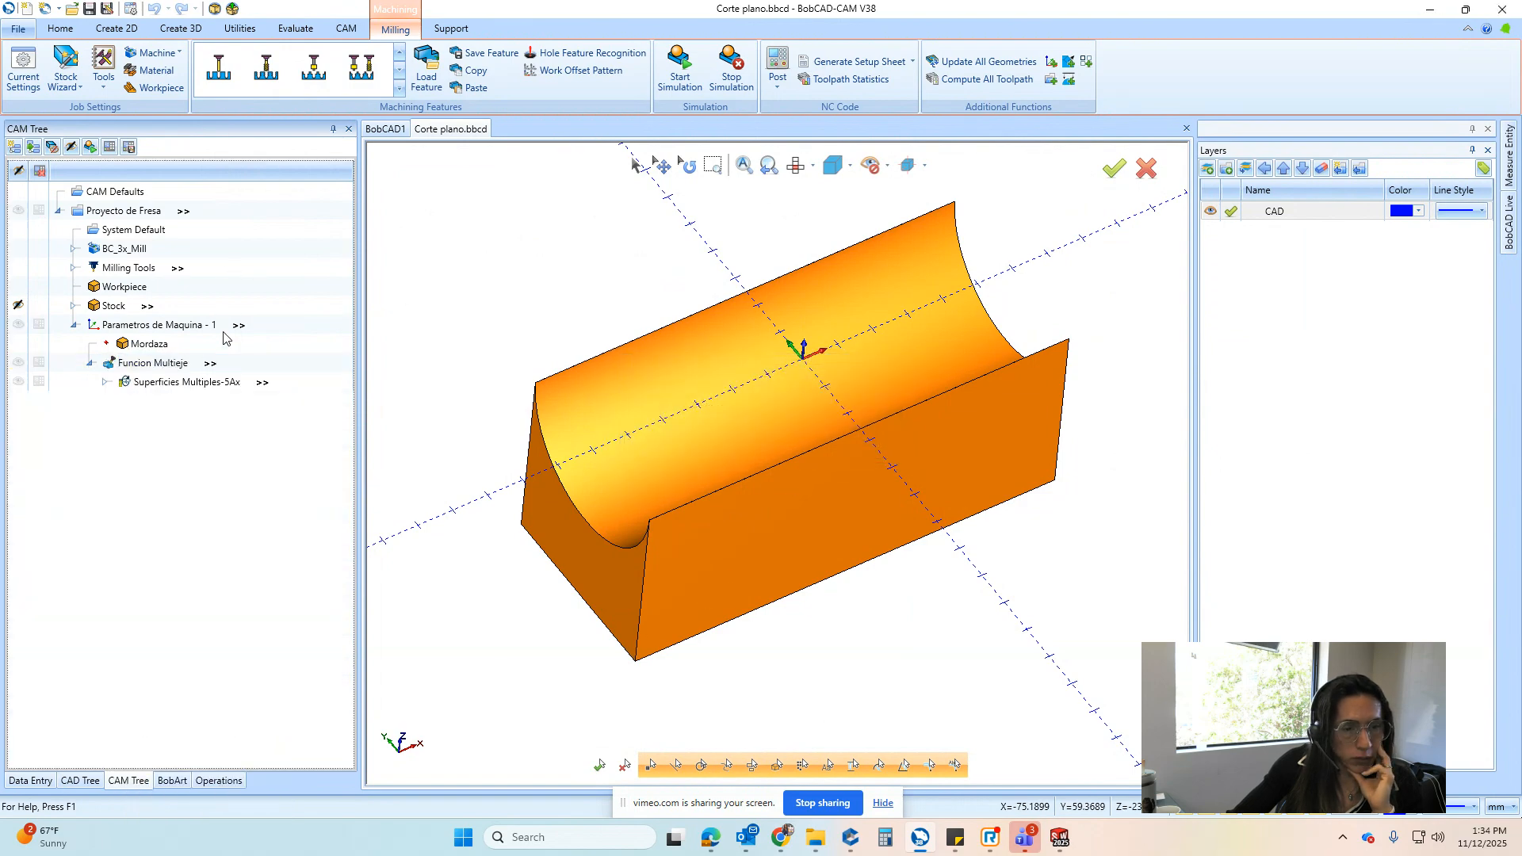
pyautogui.rightClick(157, 362)
pyautogui.click(195, 784)
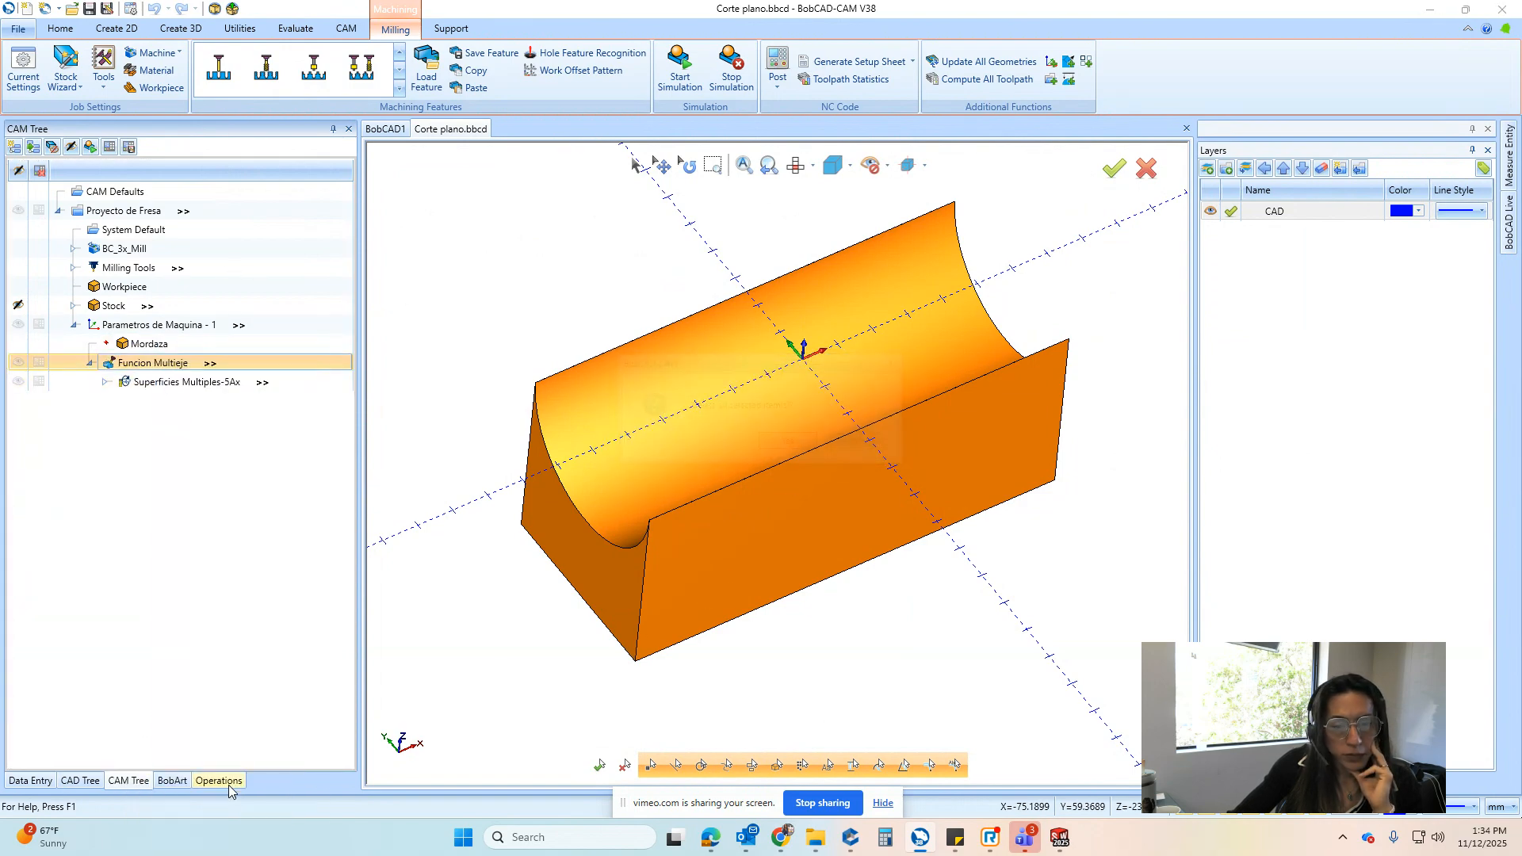
pyautogui.click(785, 444)
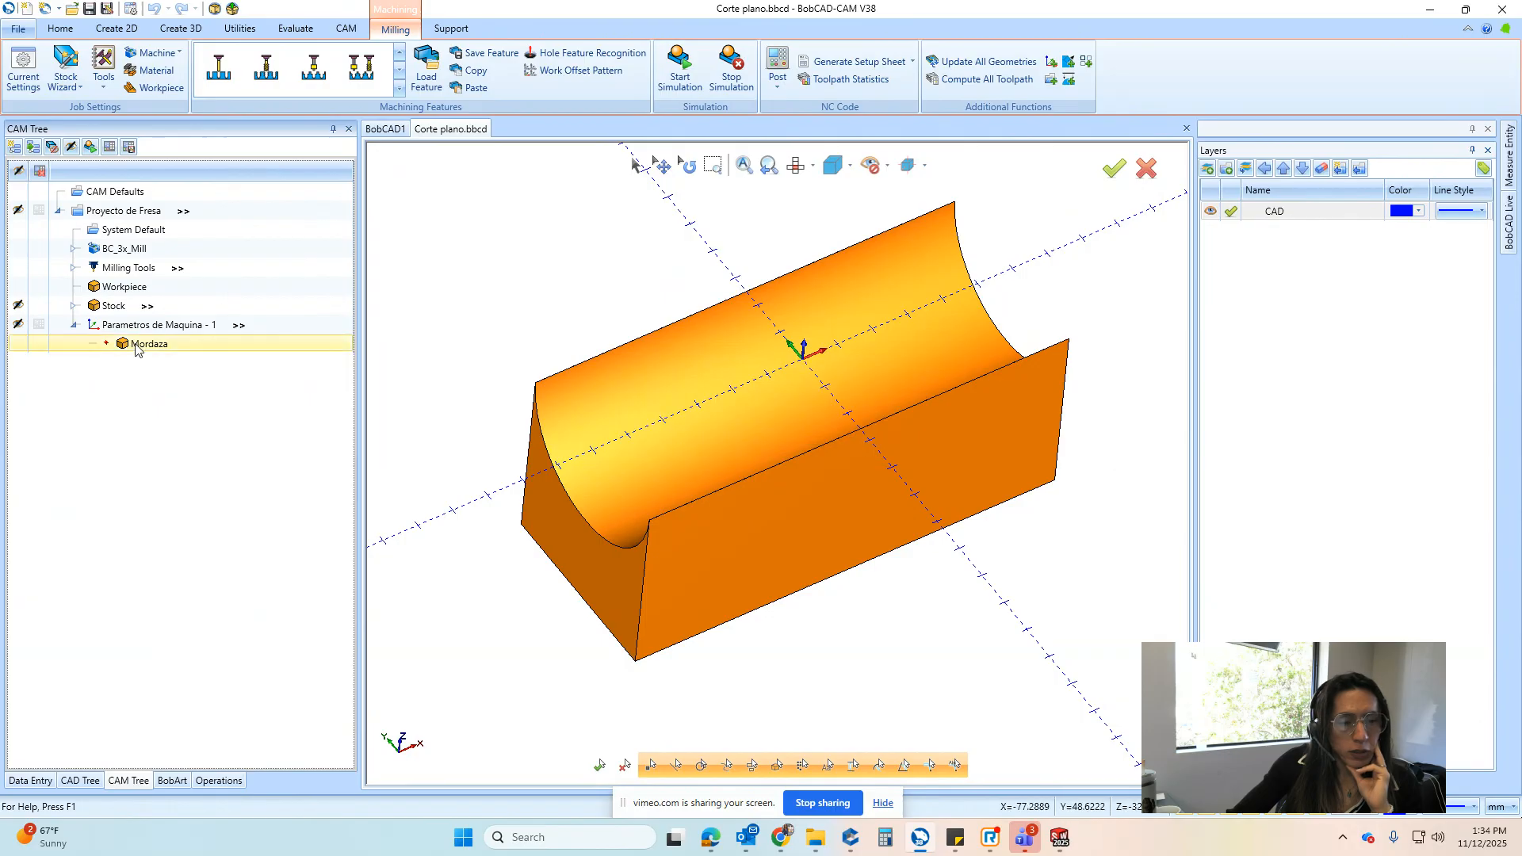
# Add a Mill 3 Axis feature to Parametros de Maquina - 1 with the part's concave curved face as its geometry
pyautogui.rightClick(170, 324)
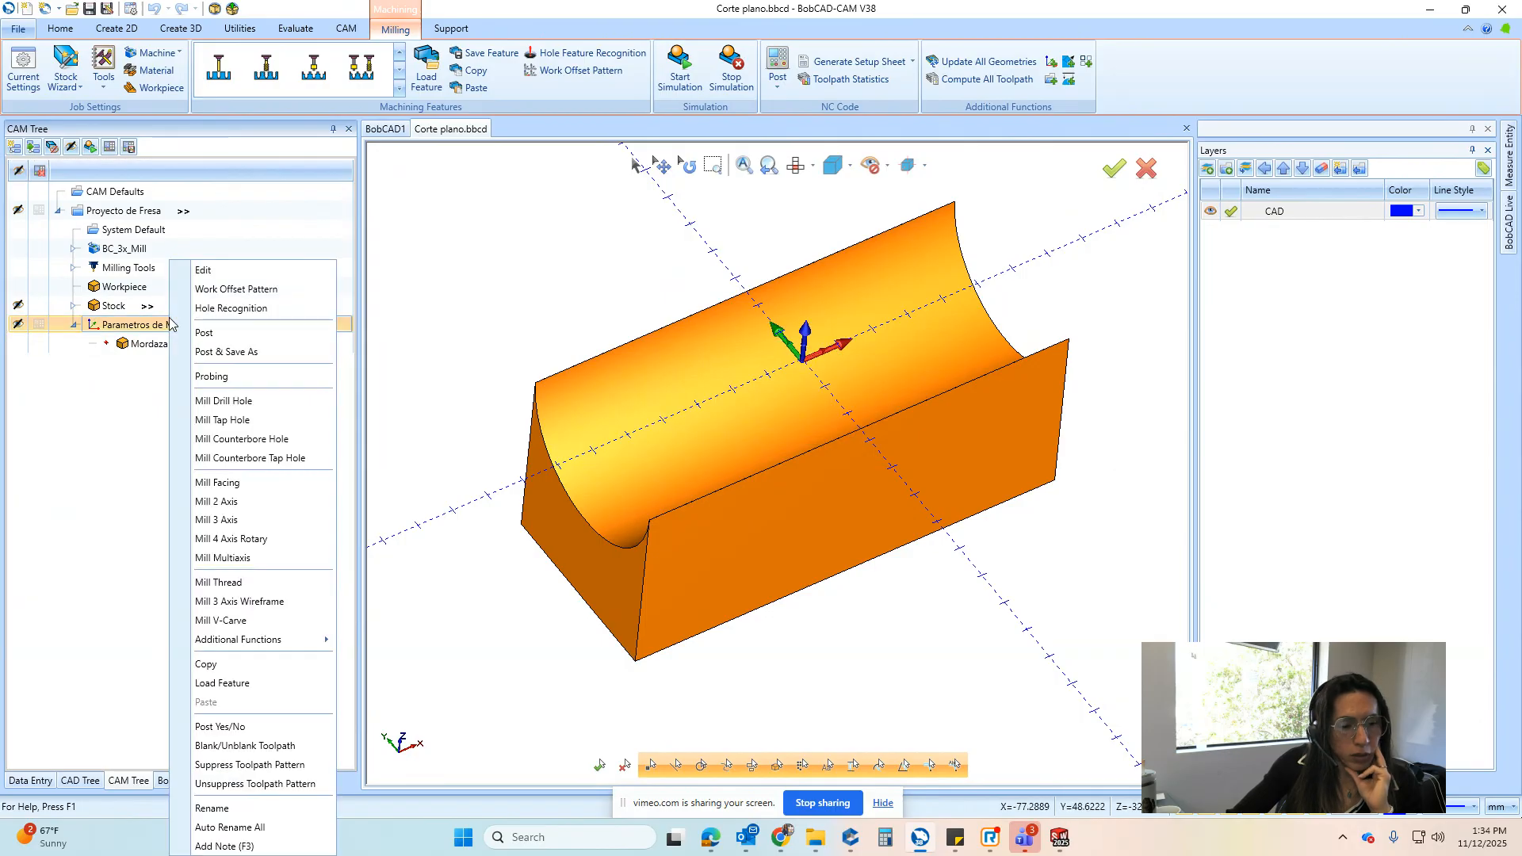
pyautogui.click(230, 520)
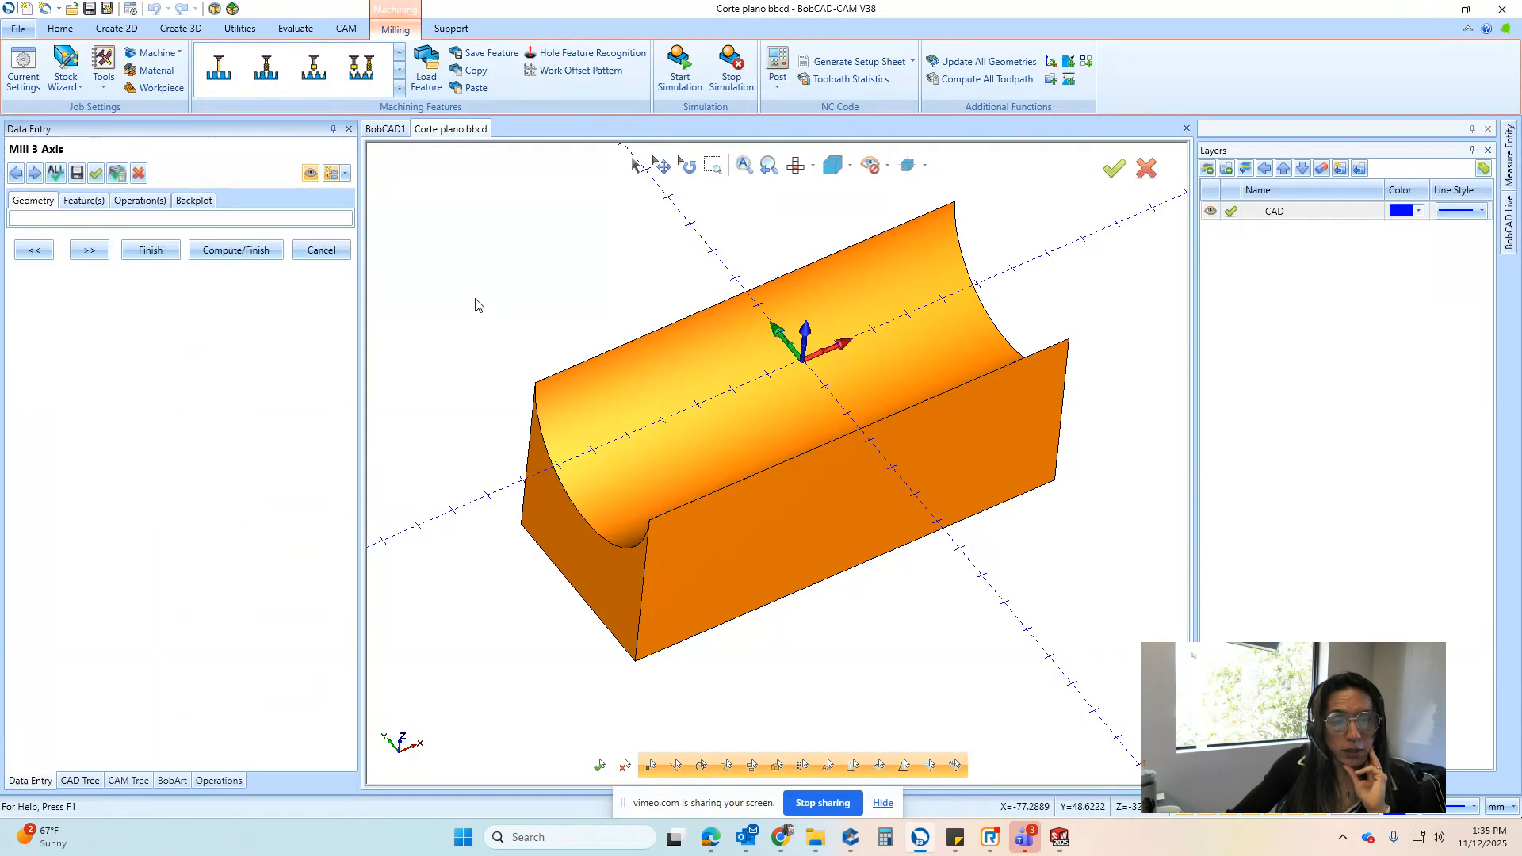
pyautogui.click(574, 365)
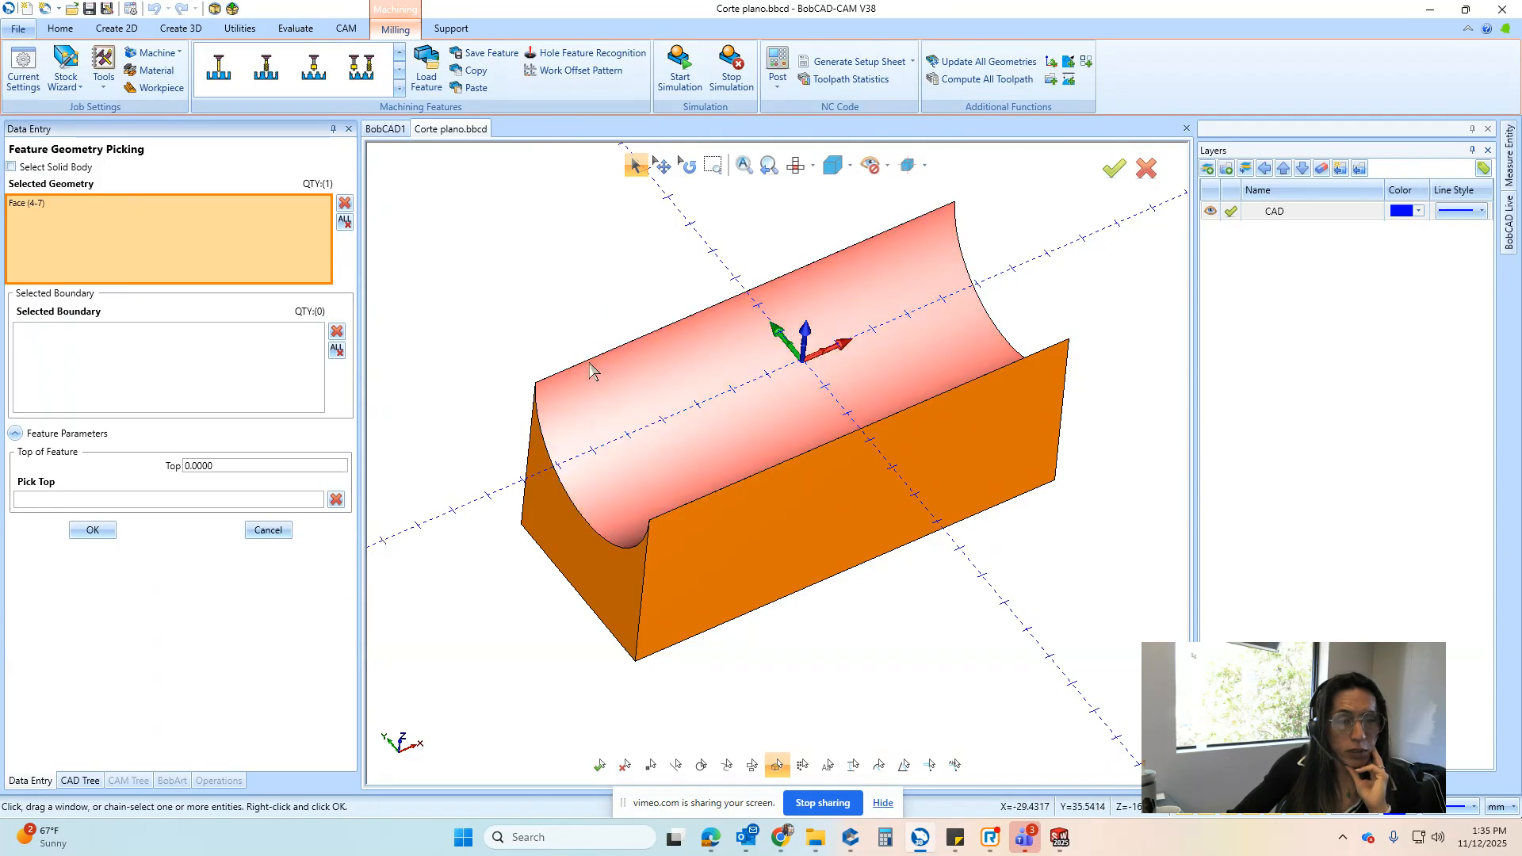
pyautogui.click(89, 533)
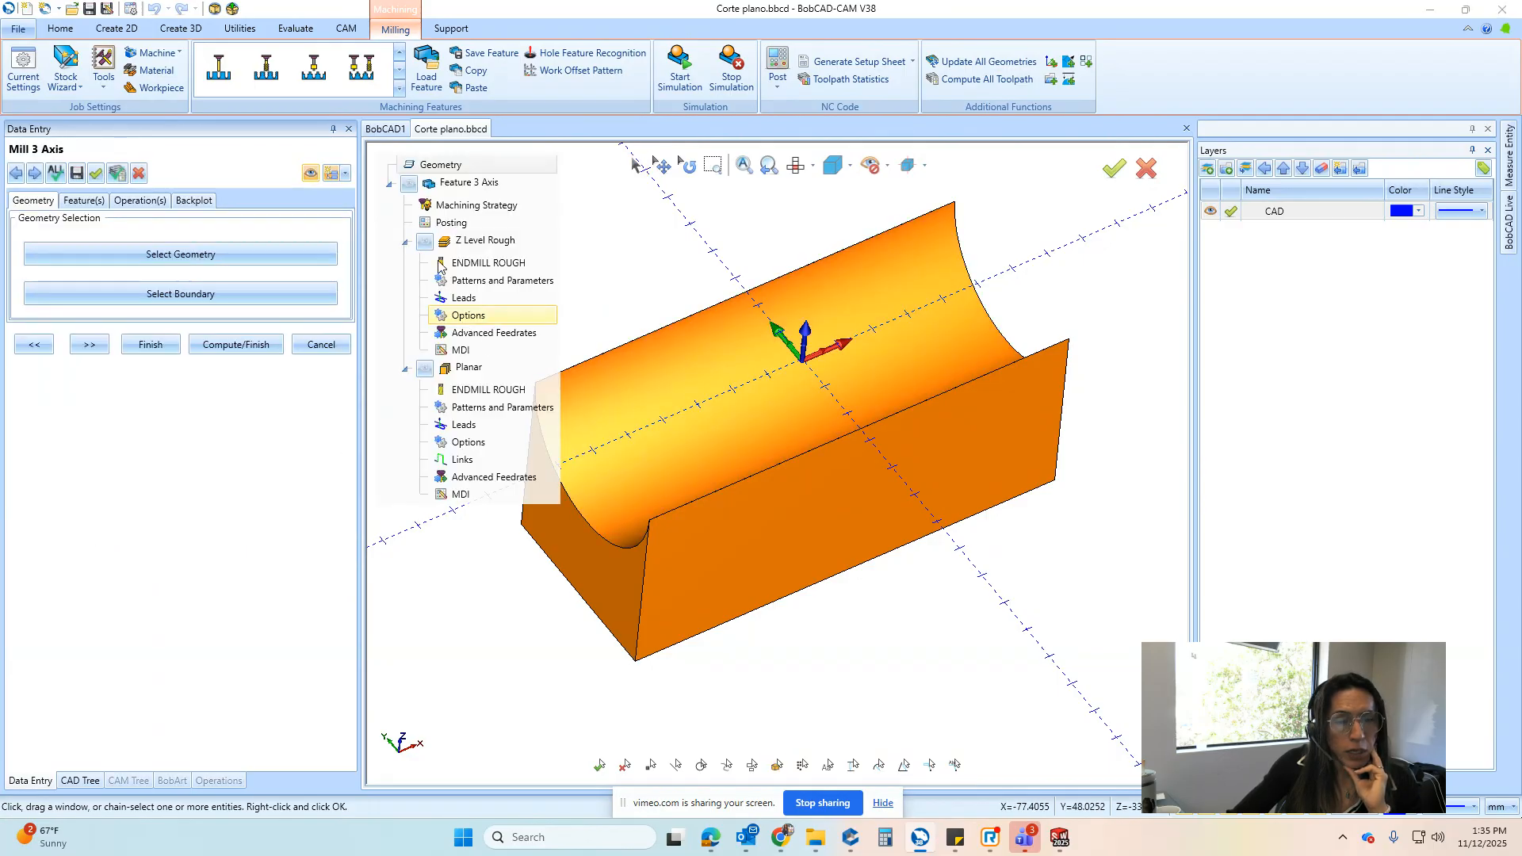
# Replace the Z Level Rough and Planar operations in the 3-axis feature's machining strategy with a single Advanced Planar operation
pyautogui.click(466, 187)
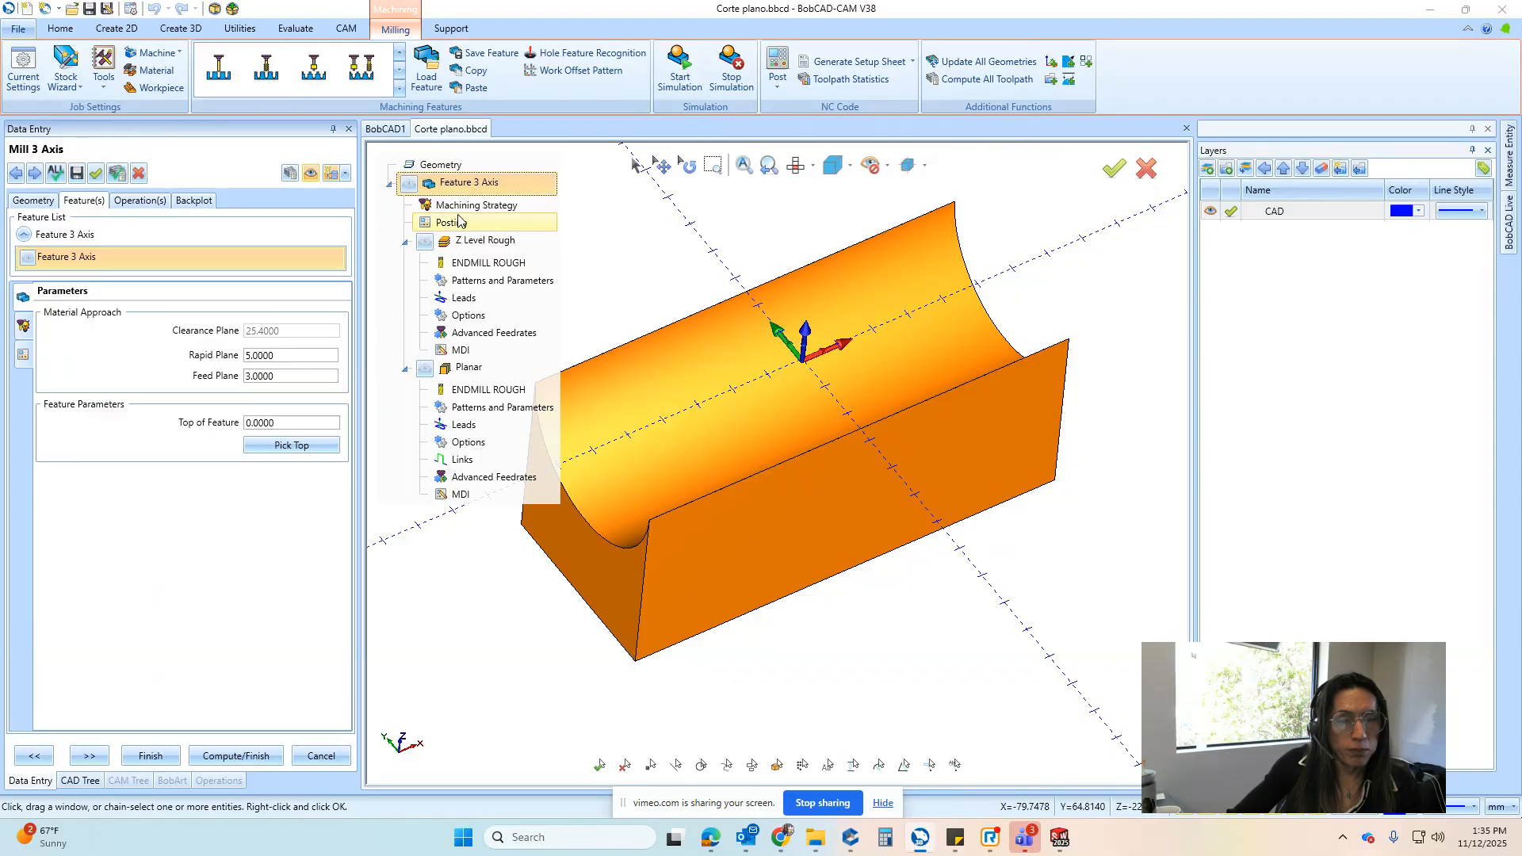
pyautogui.click(465, 208)
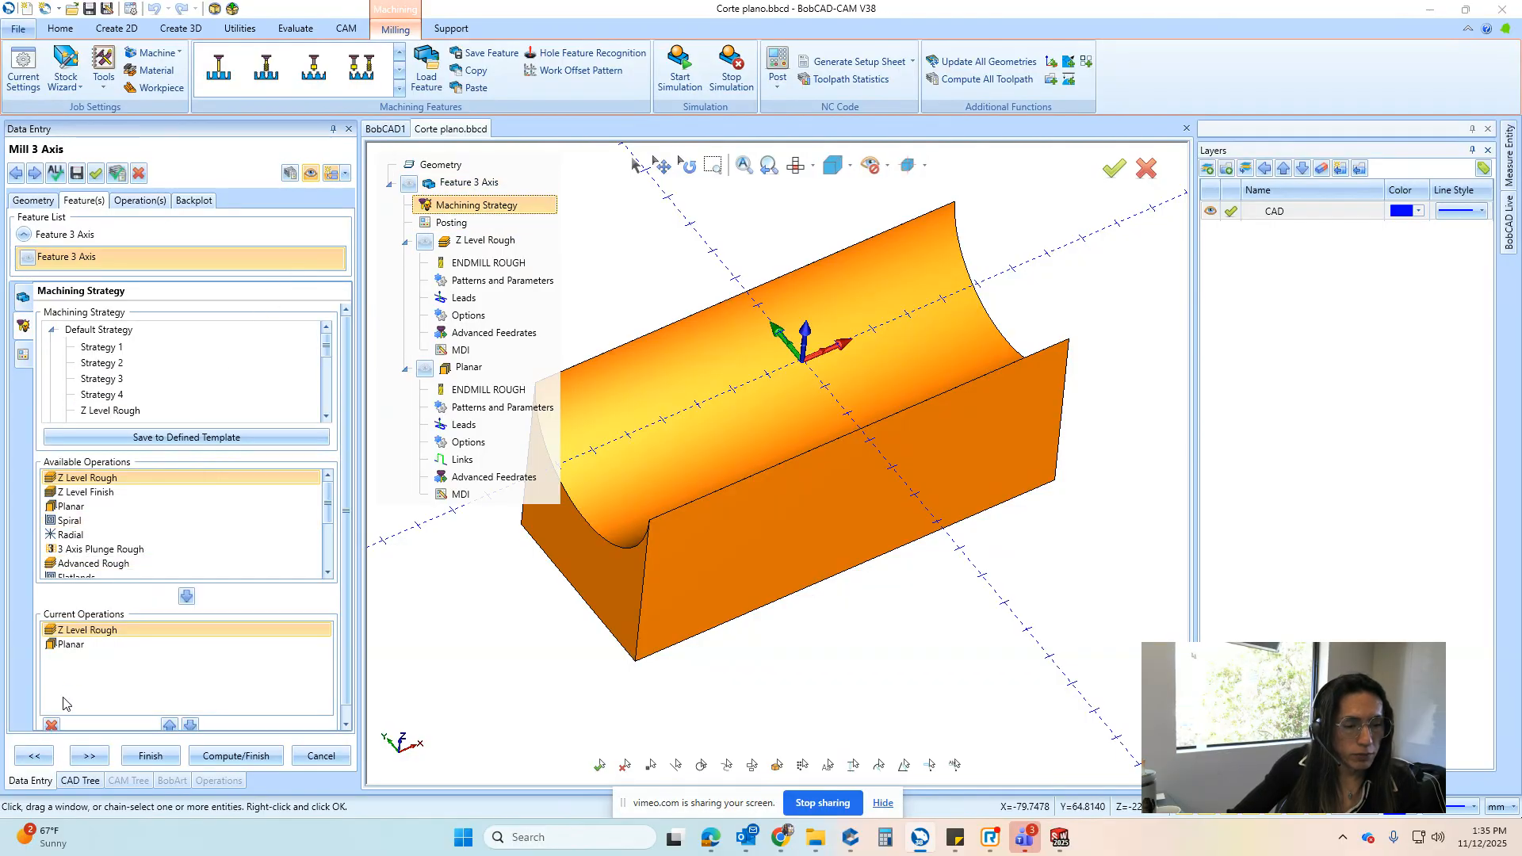
pyautogui.click(53, 723)
pyautogui.click(52, 722)
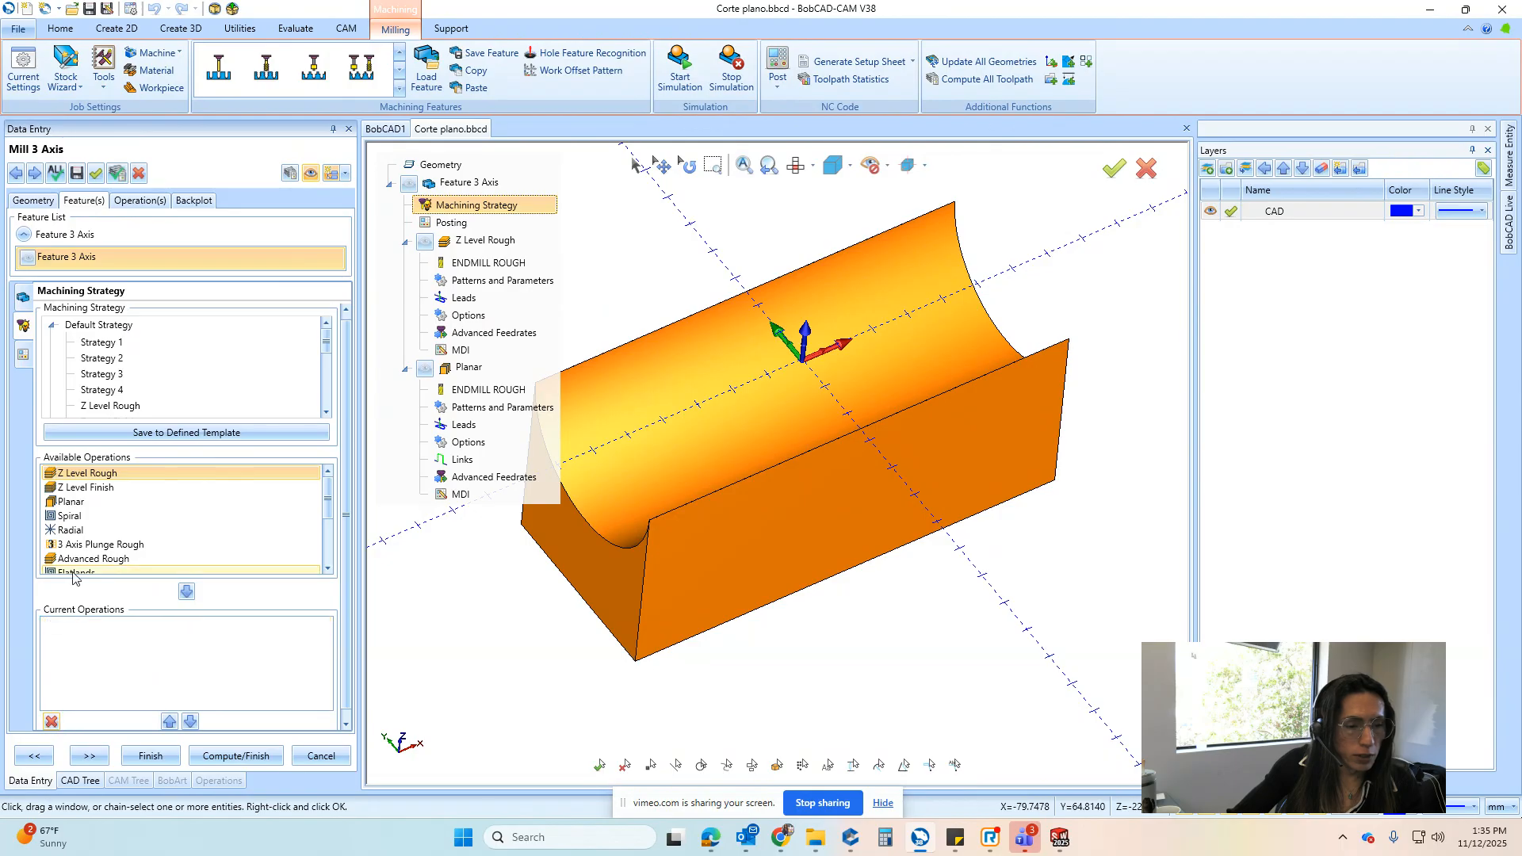
pyautogui.scroll(-3, 77, 559)
pyautogui.click(92, 518)
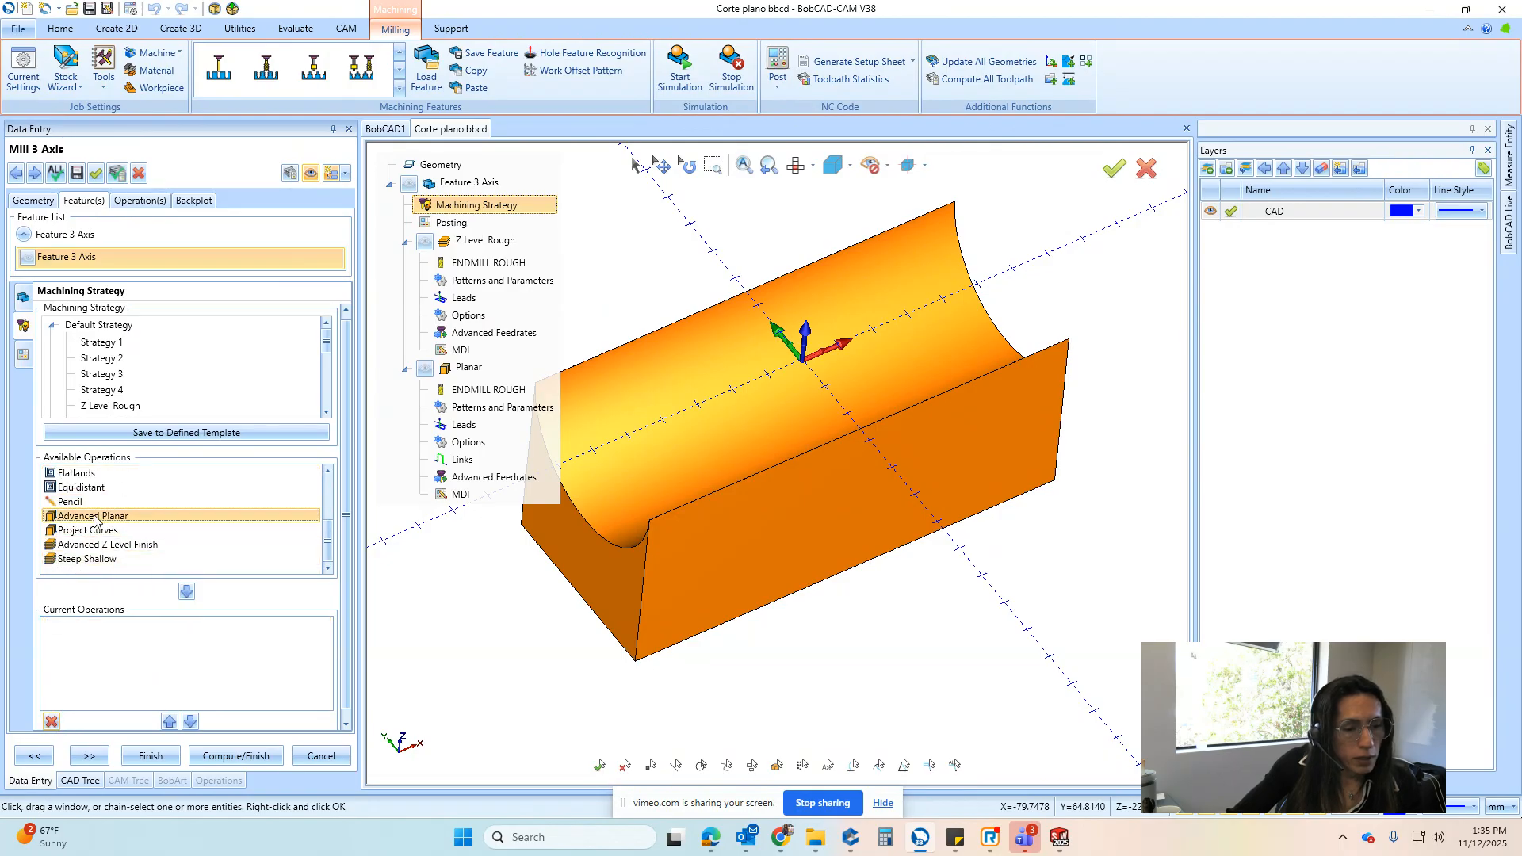
pyautogui.click(186, 593)
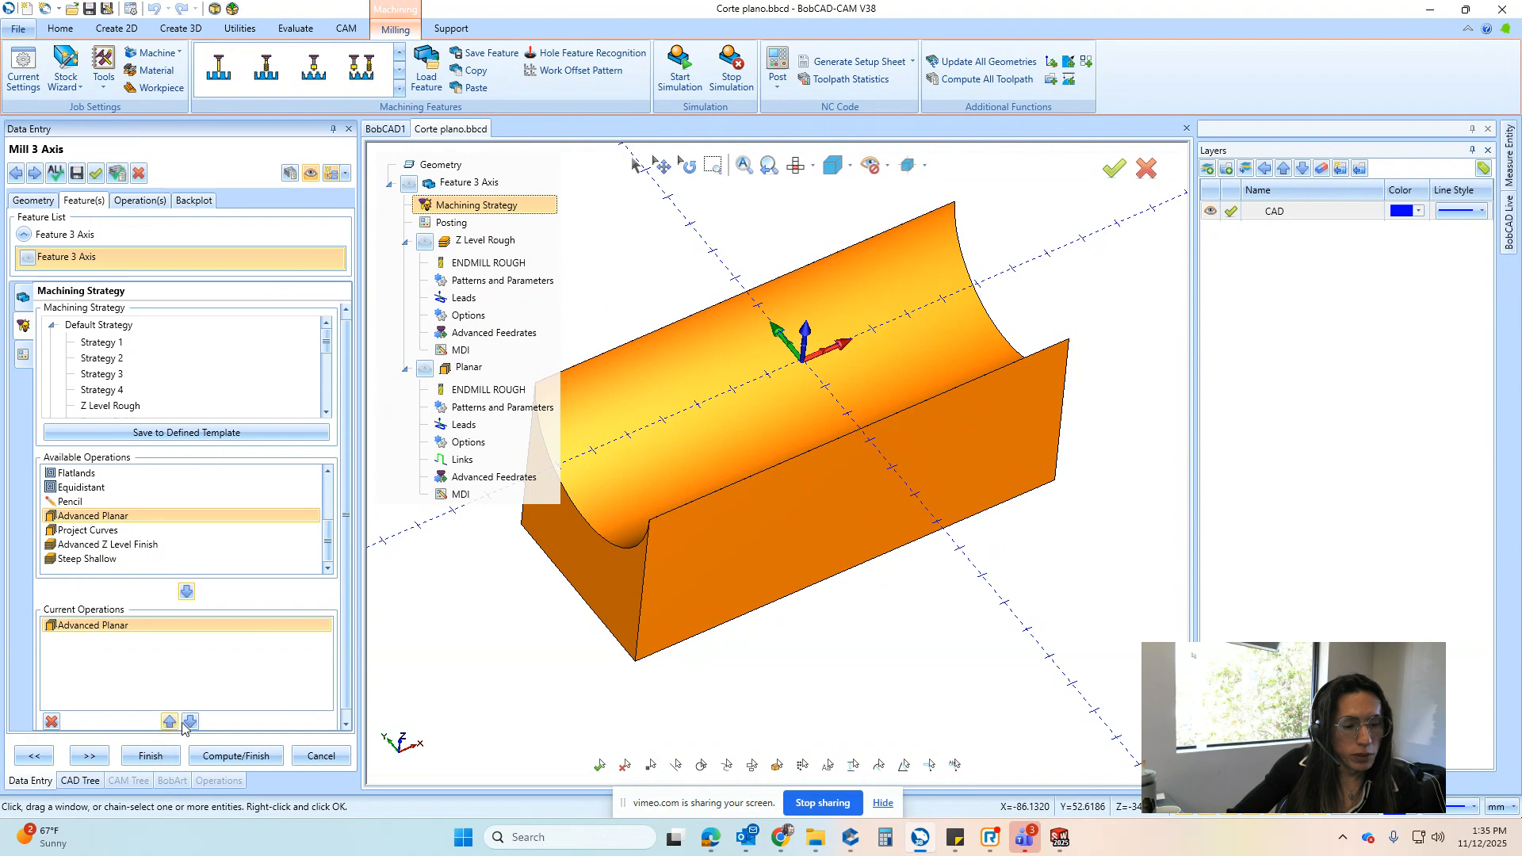
# Set the Advanced Planar tool diameter to 6 mm and compute the toolpath, keeping the Zig Zag cut pattern
pyautogui.click(92, 756)
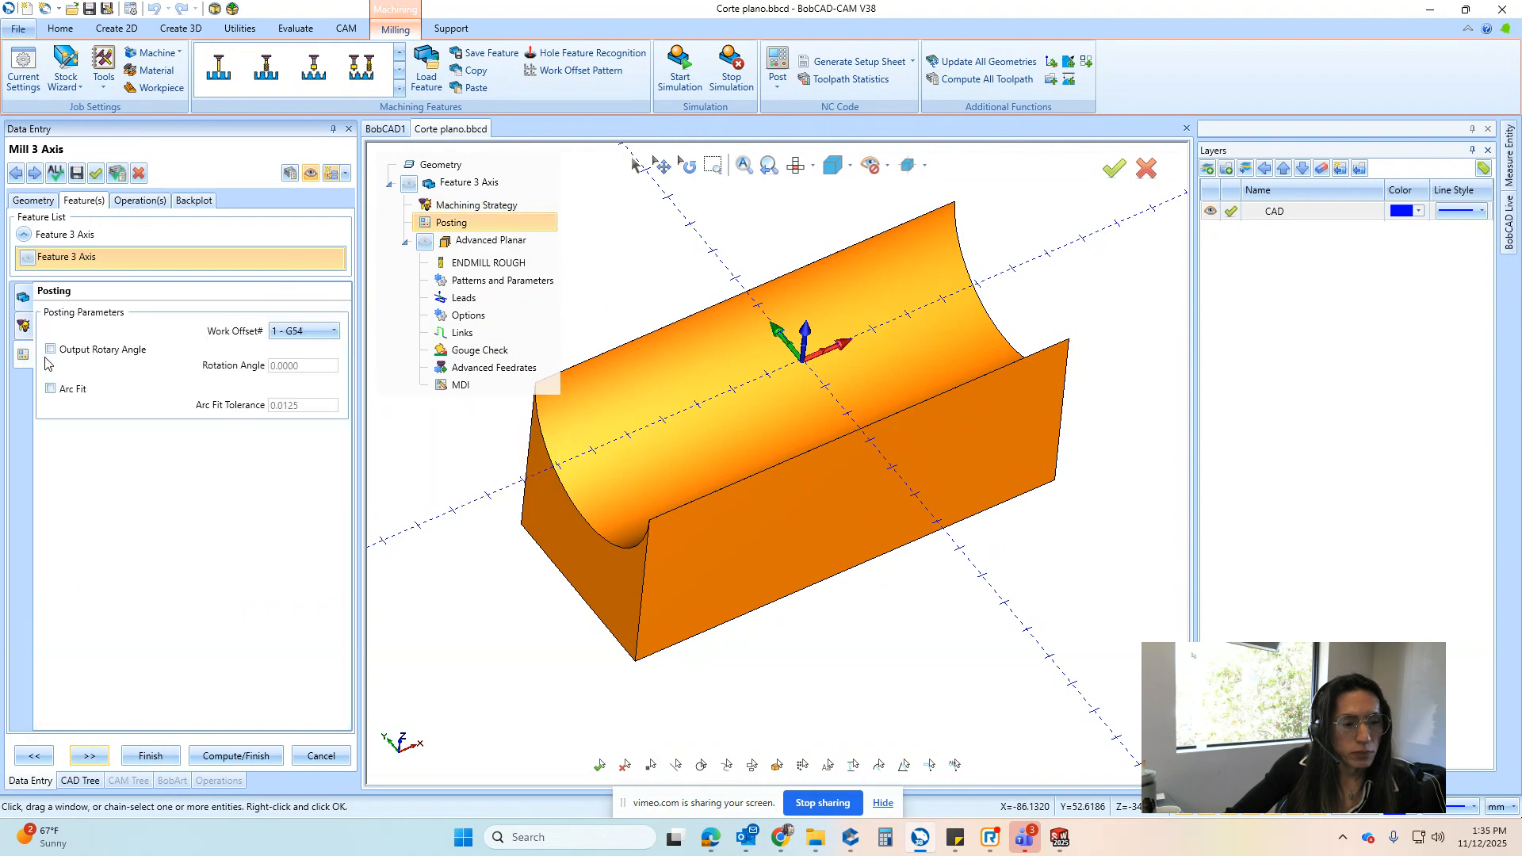
pyautogui.click(481, 262)
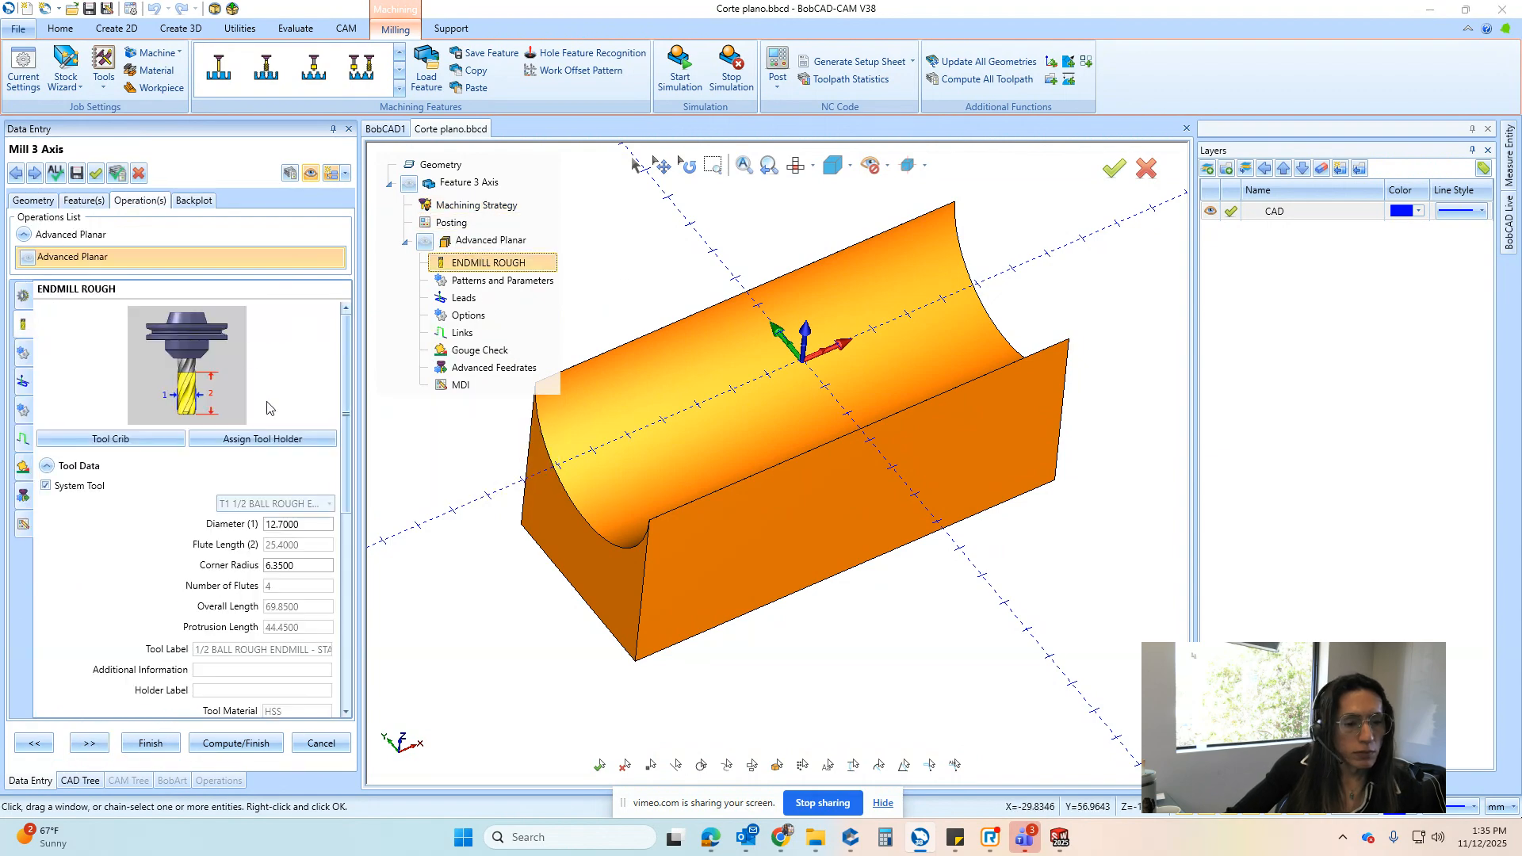
pyautogui.write('6')
pyautogui.press('Return')
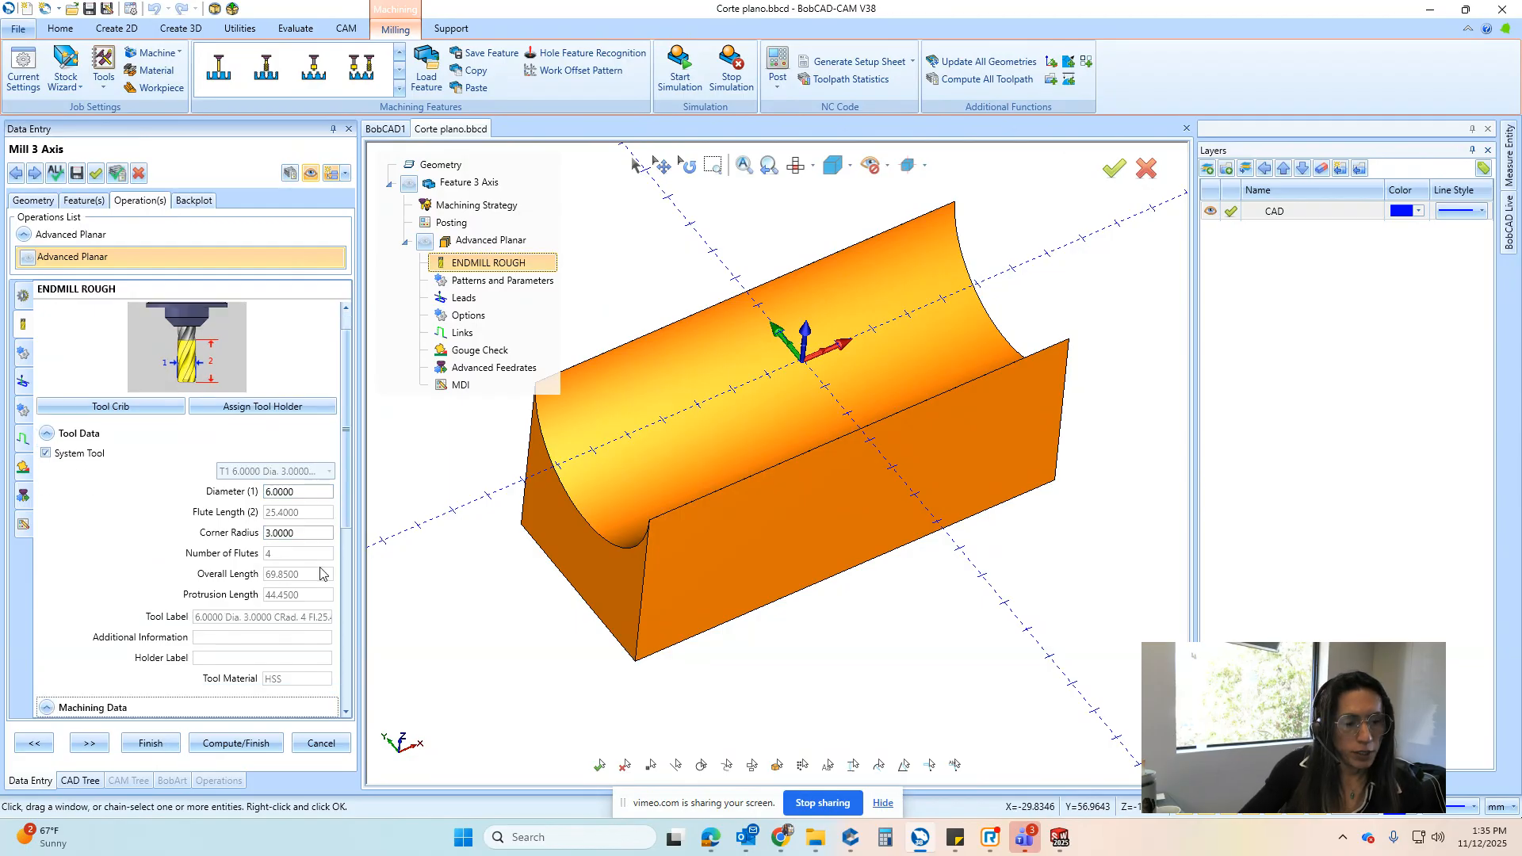
pyautogui.click(515, 281)
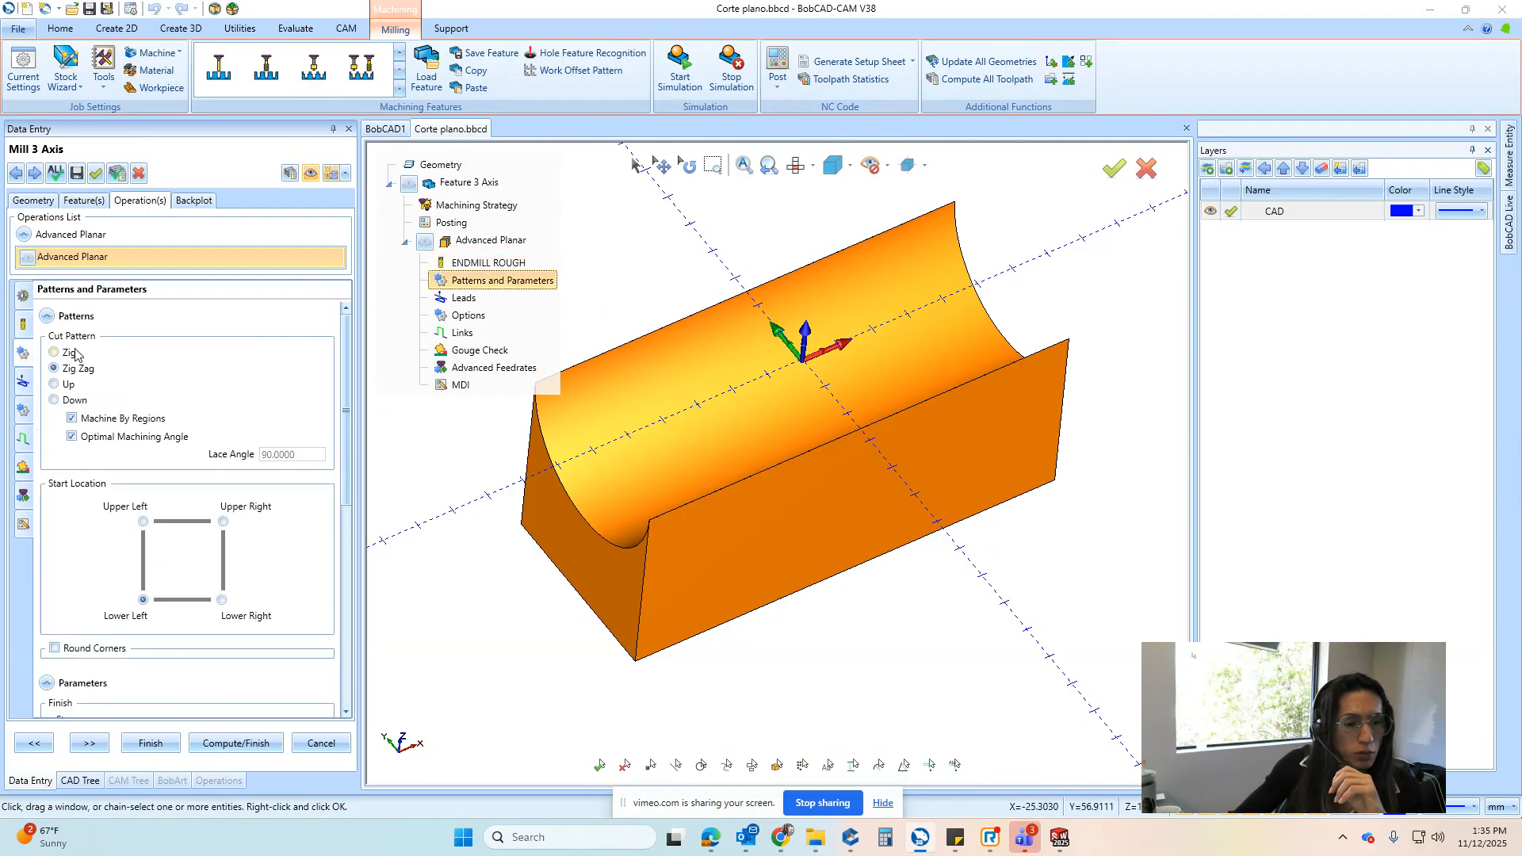
pyautogui.scroll(-1, 169, 523)
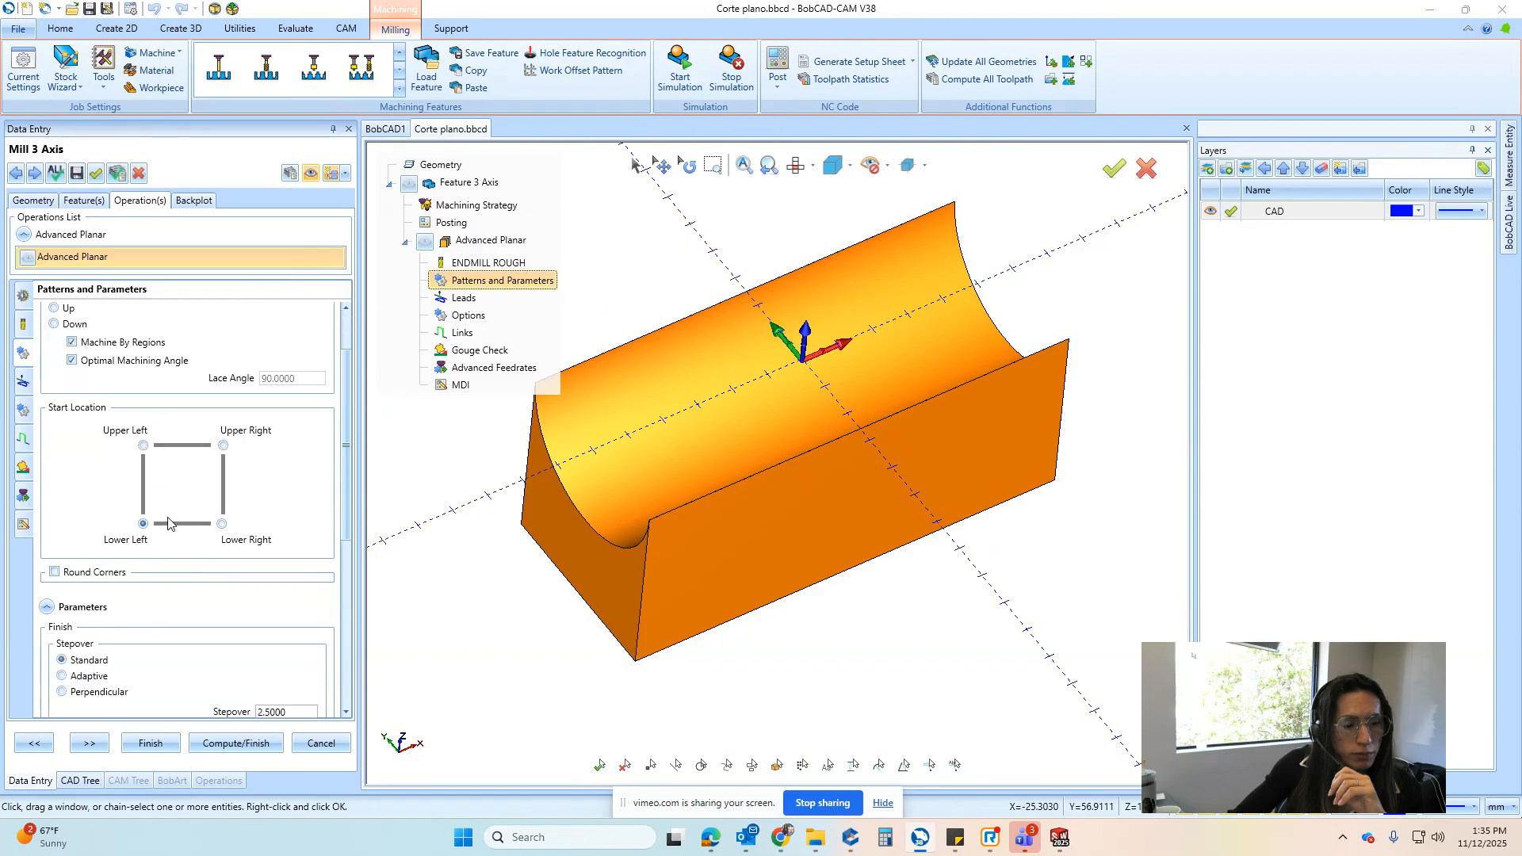
pyautogui.scroll(1, 196, 568)
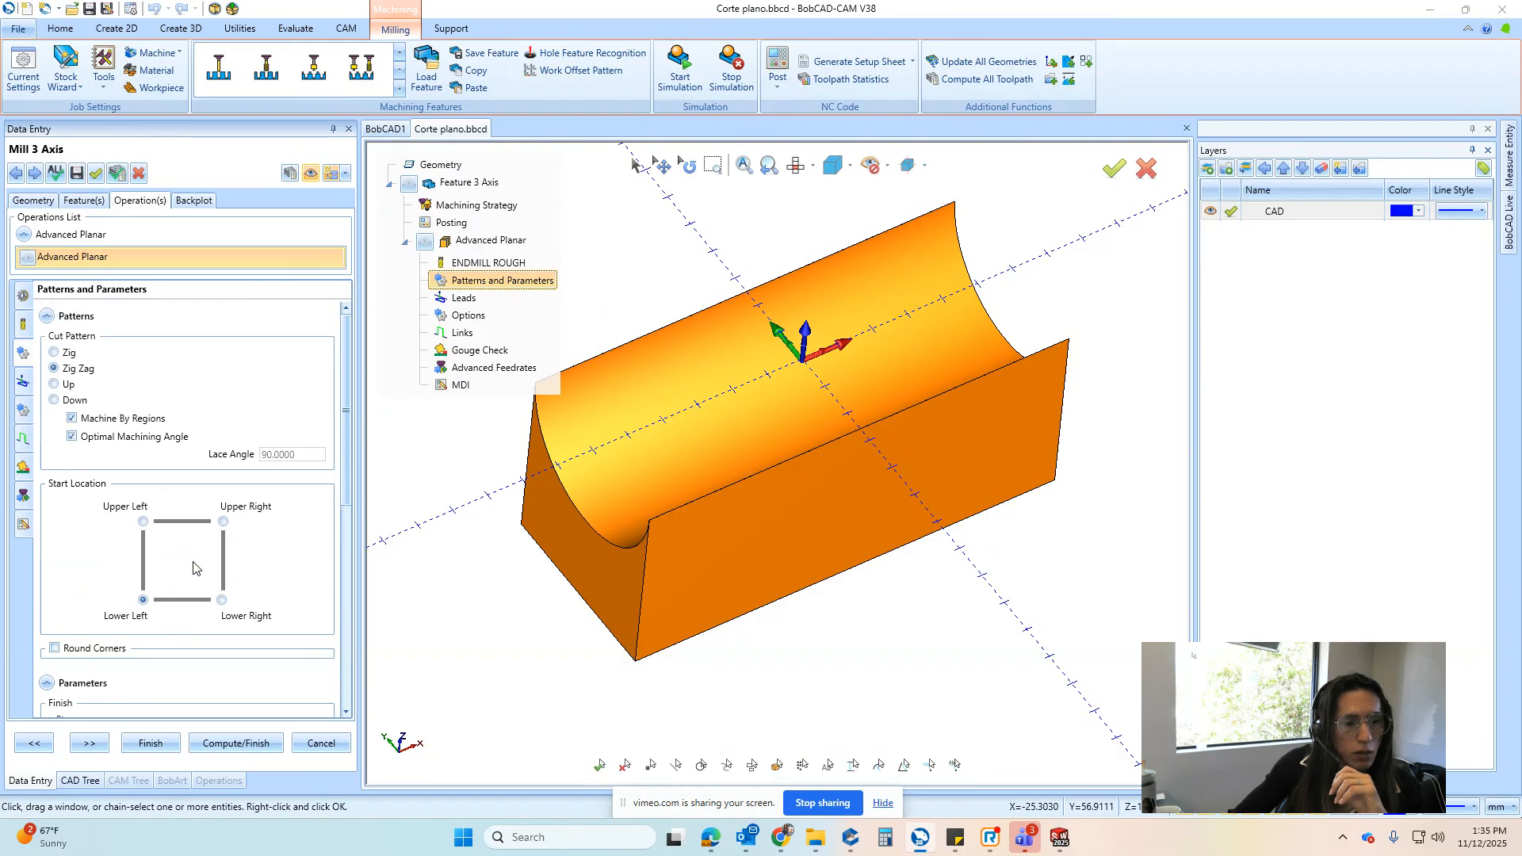
pyautogui.click(236, 742)
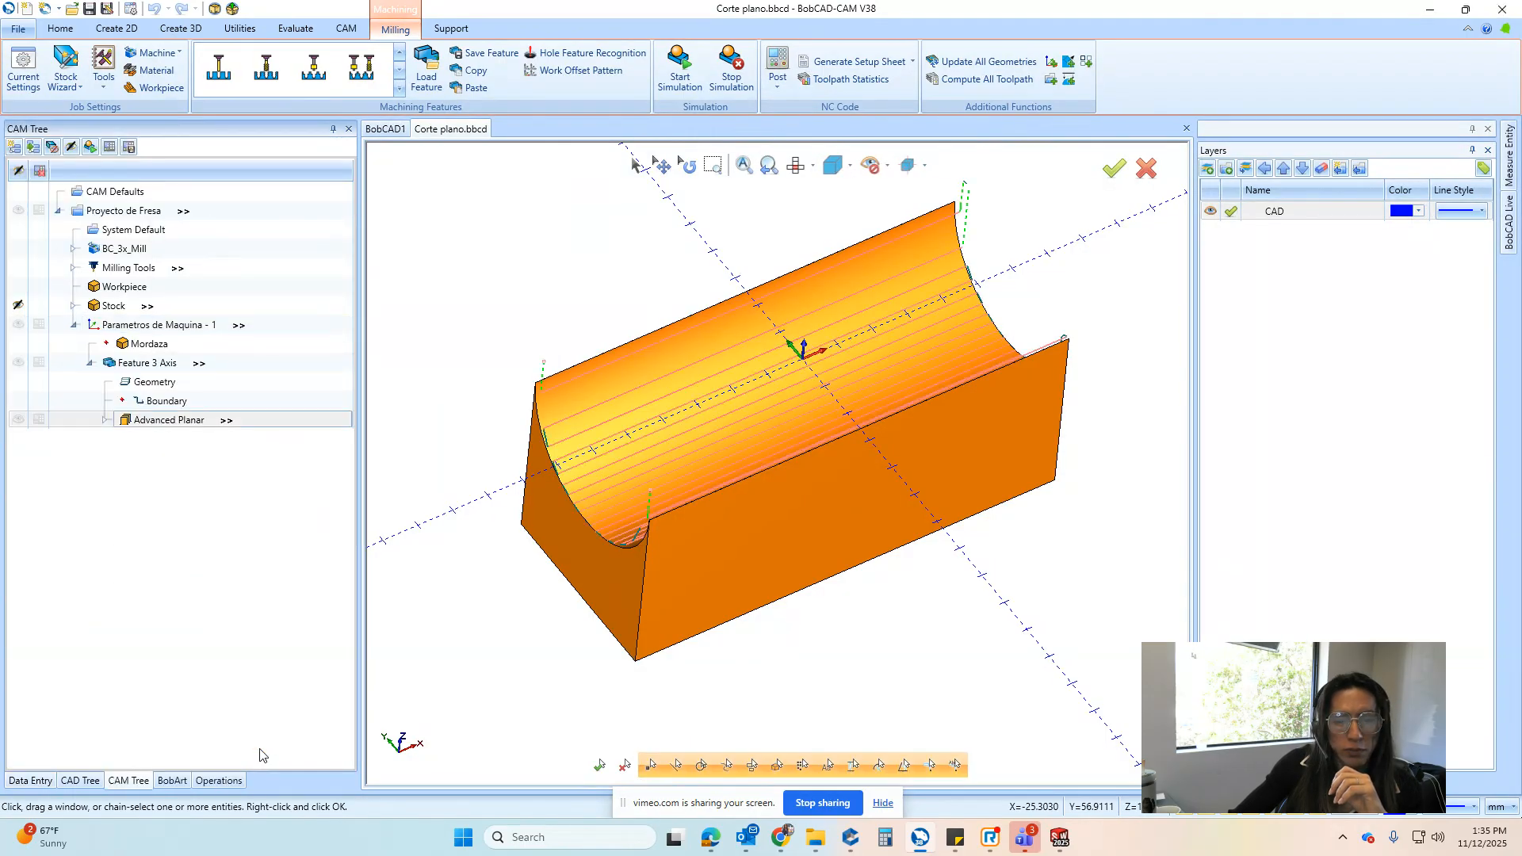
# Turn off Optimal Machining Angle for the Advanced Planar operation, set the lace angle to 0, and recompute the toolpath
pyautogui.doubleClick(155, 422)
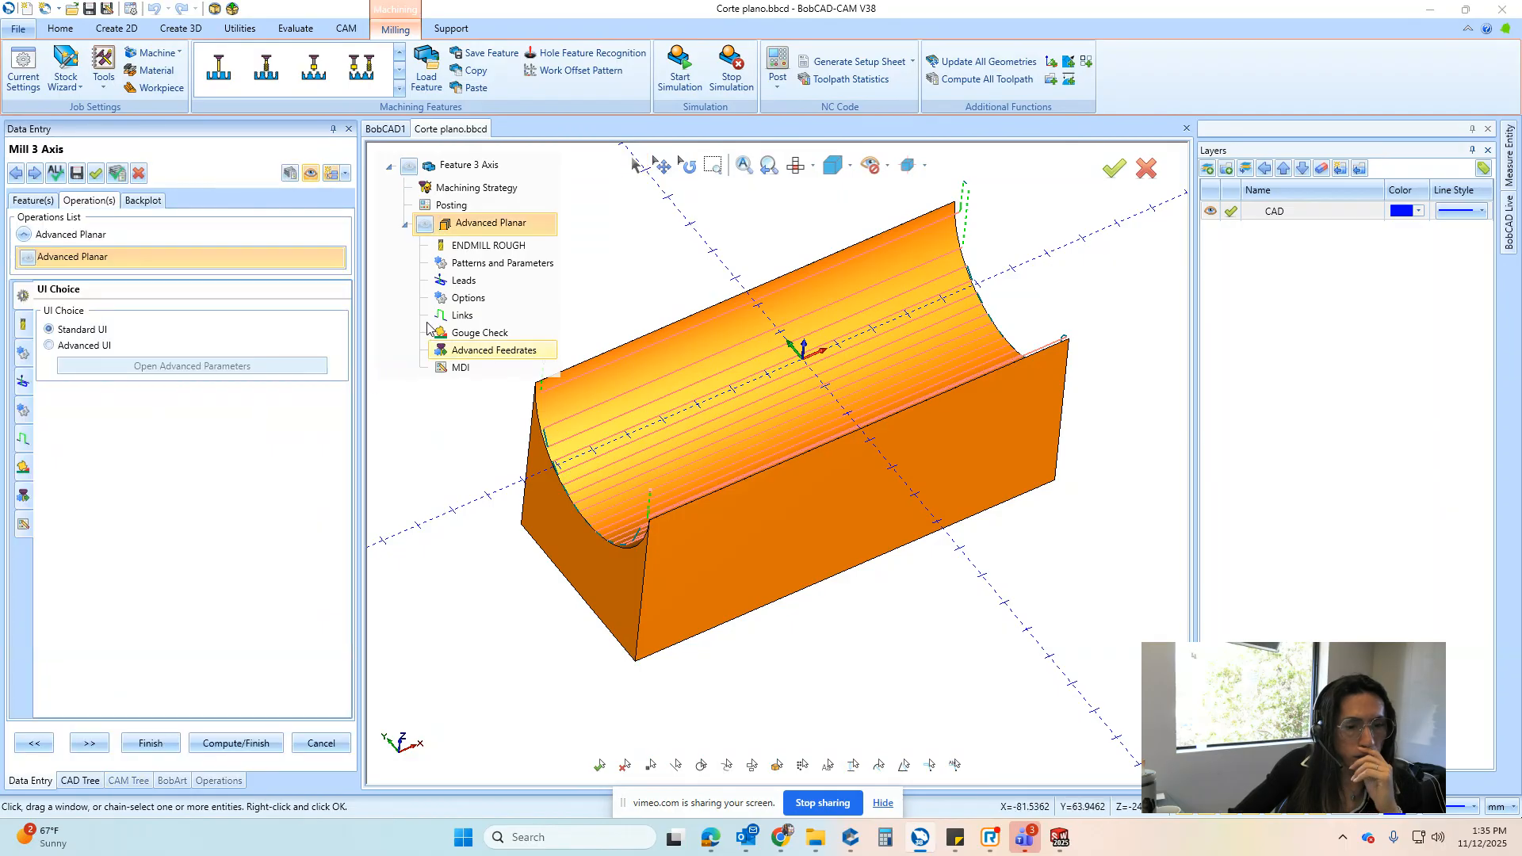
pyautogui.click(469, 265)
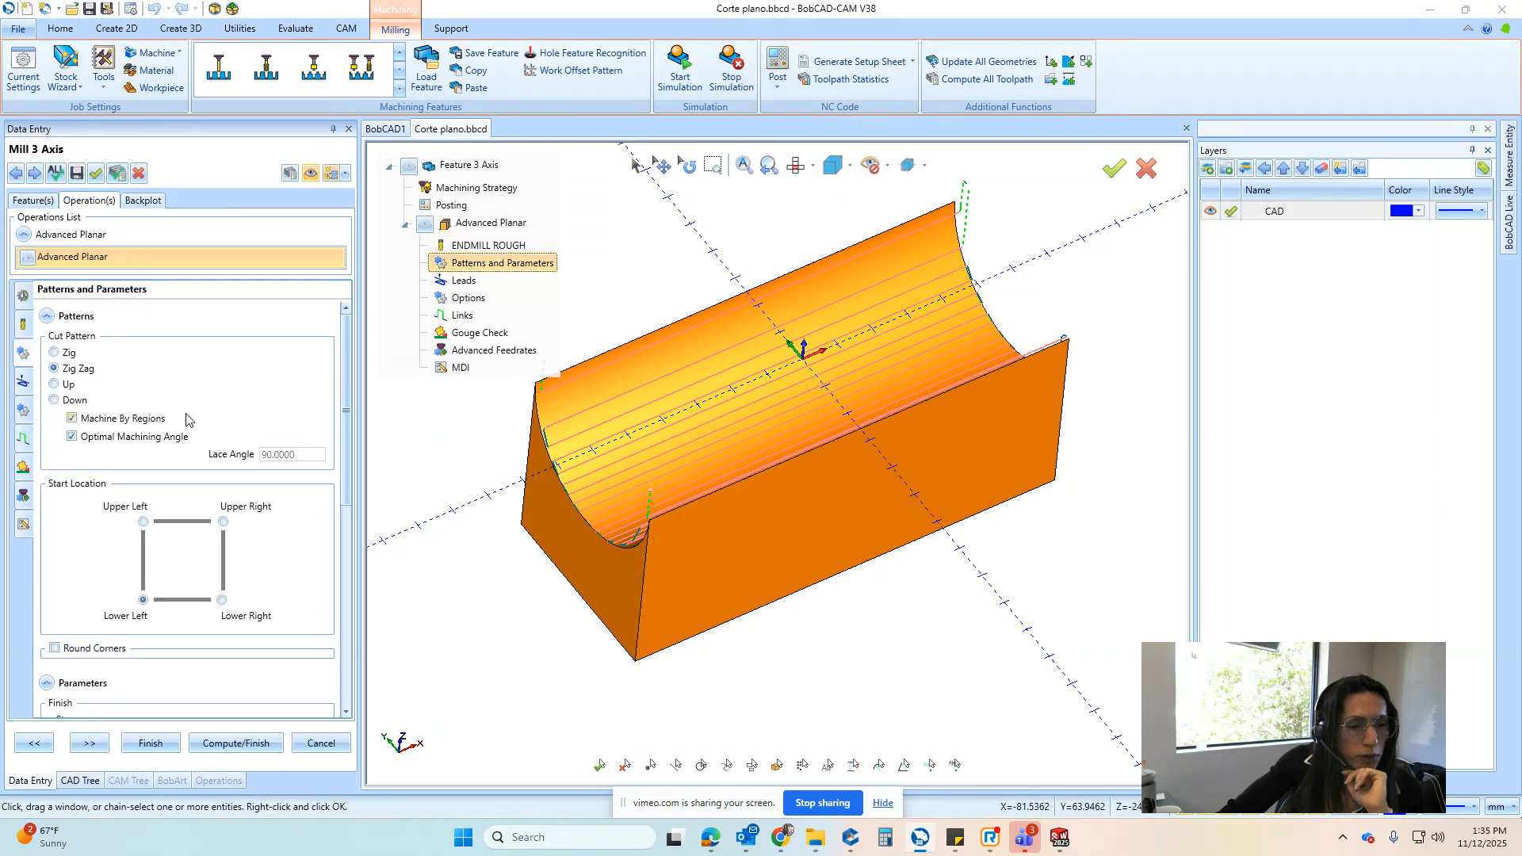
pyautogui.click(111, 442)
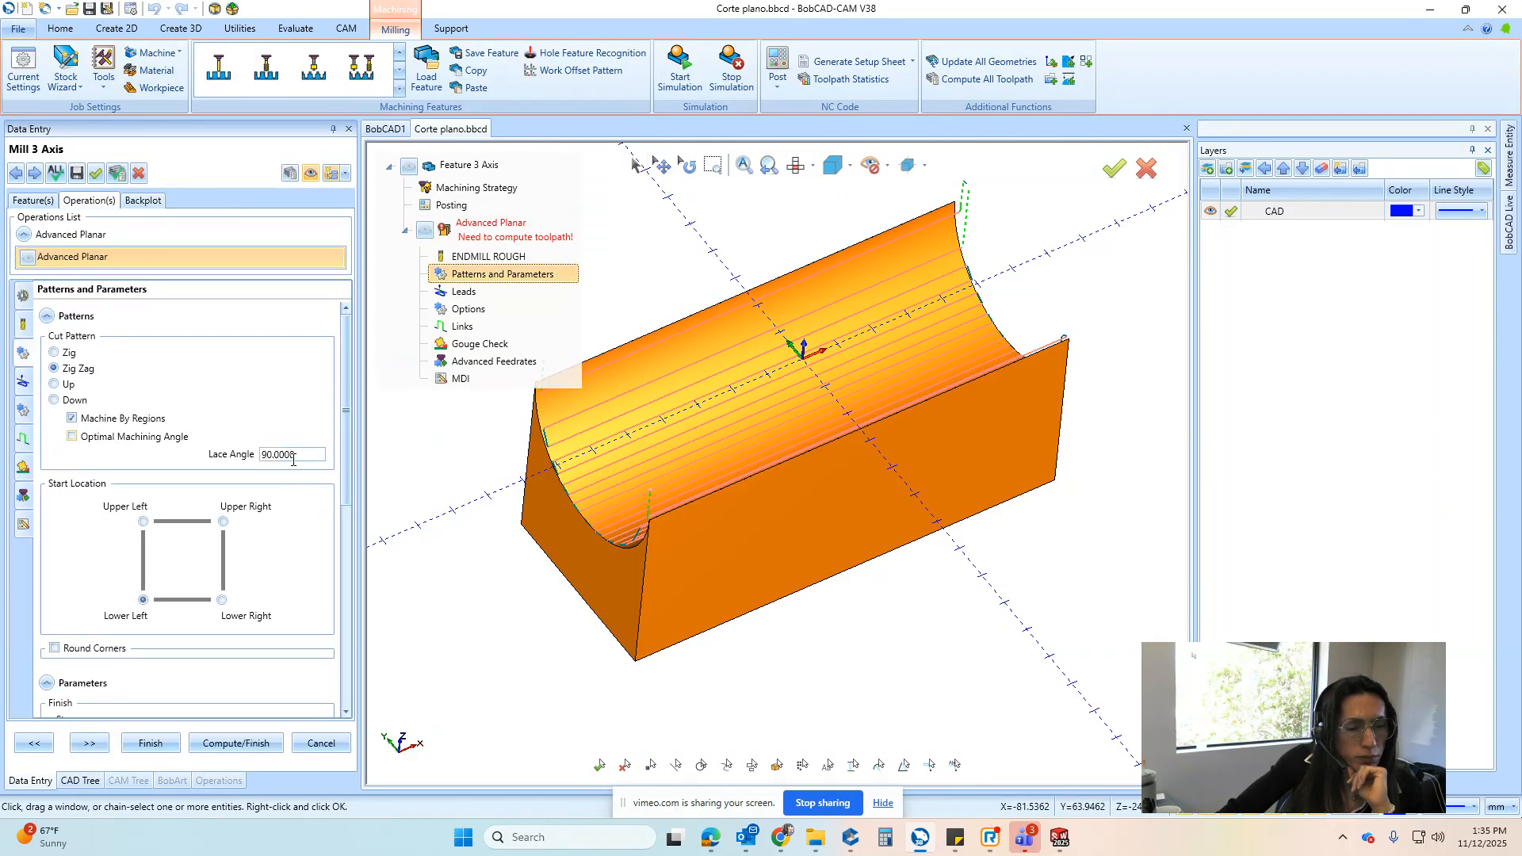
pyautogui.write('0')
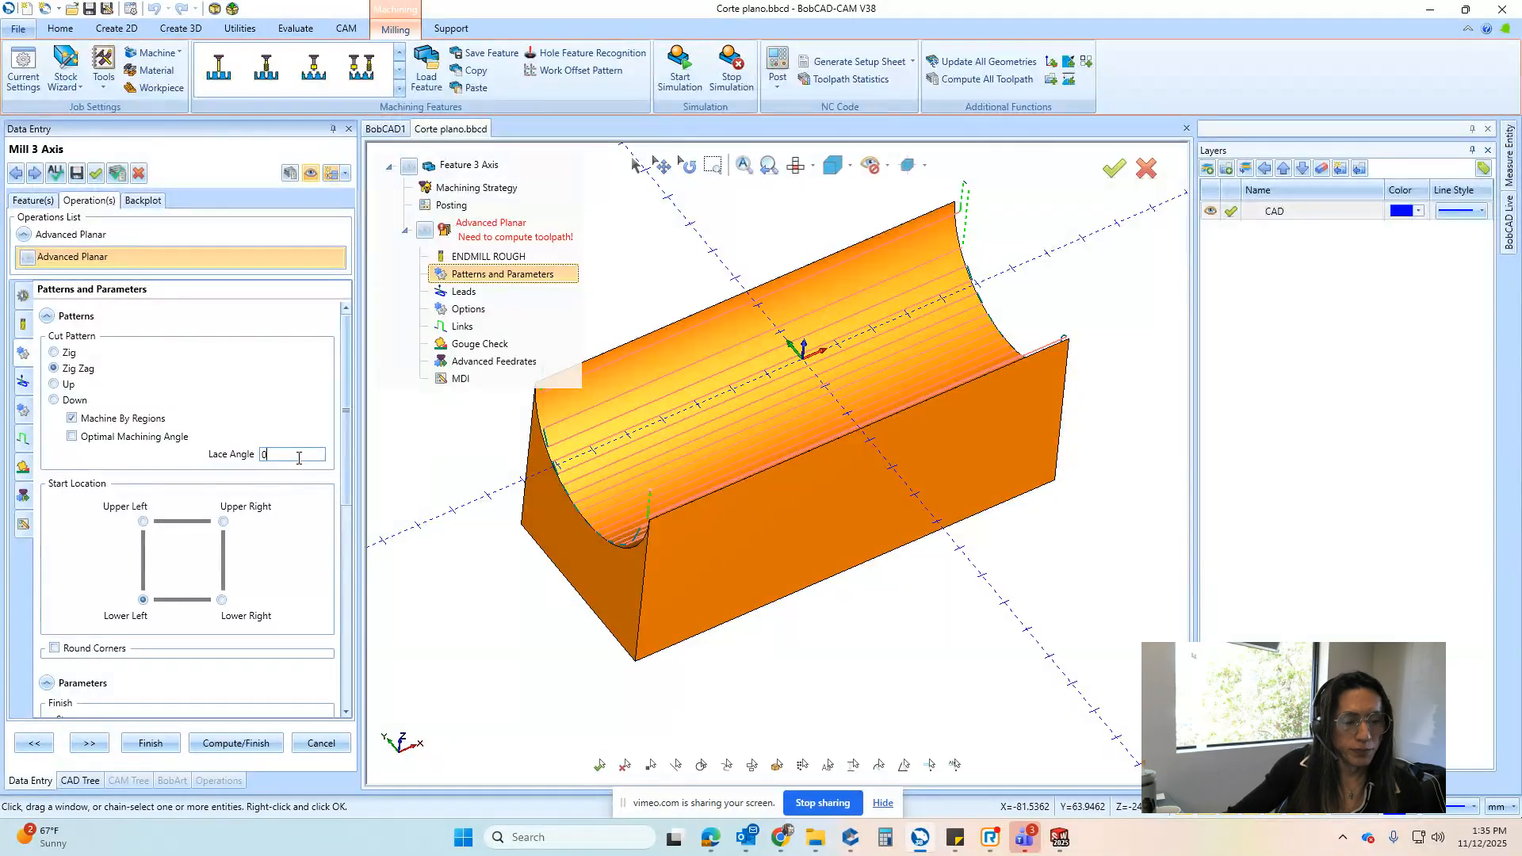
pyautogui.click(292, 173)
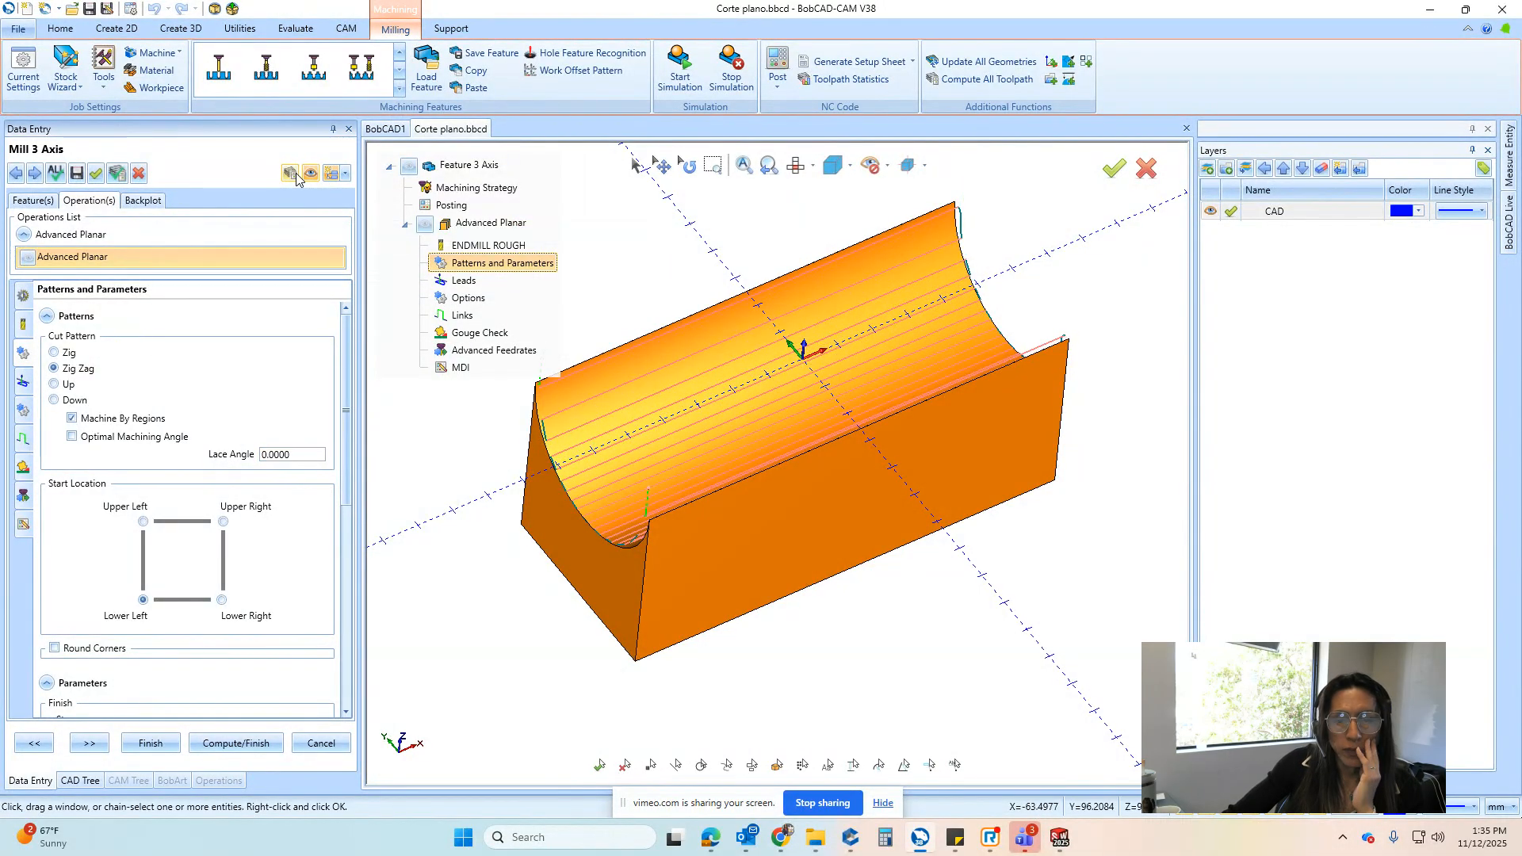
# Set the Advanced Planar lace angle to 90 and recompute the toolpath
pyautogui.click(293, 450)
pyautogui.write('9')
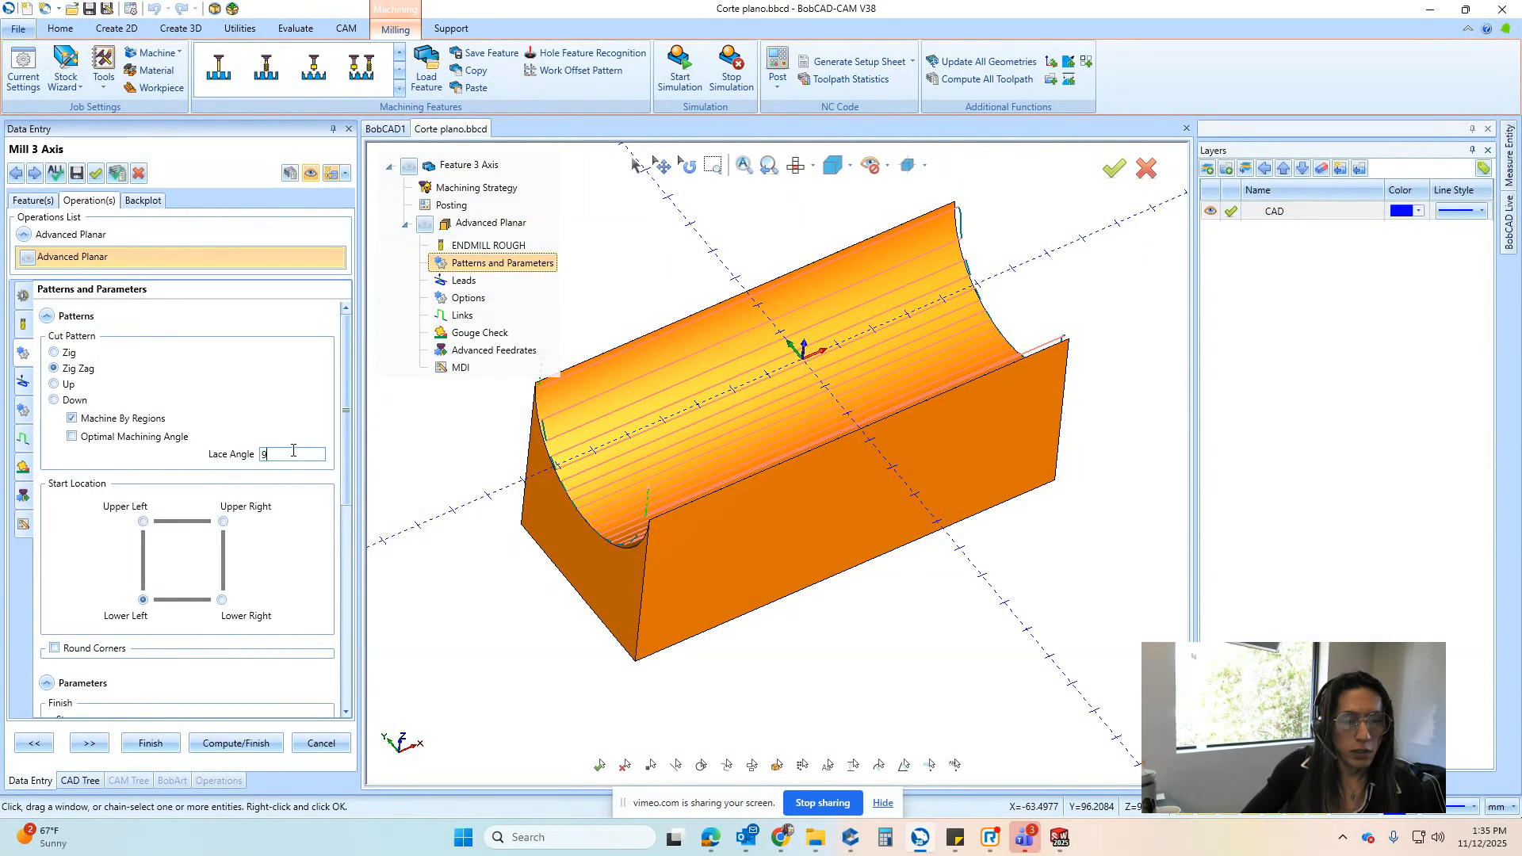
pyautogui.write('0')
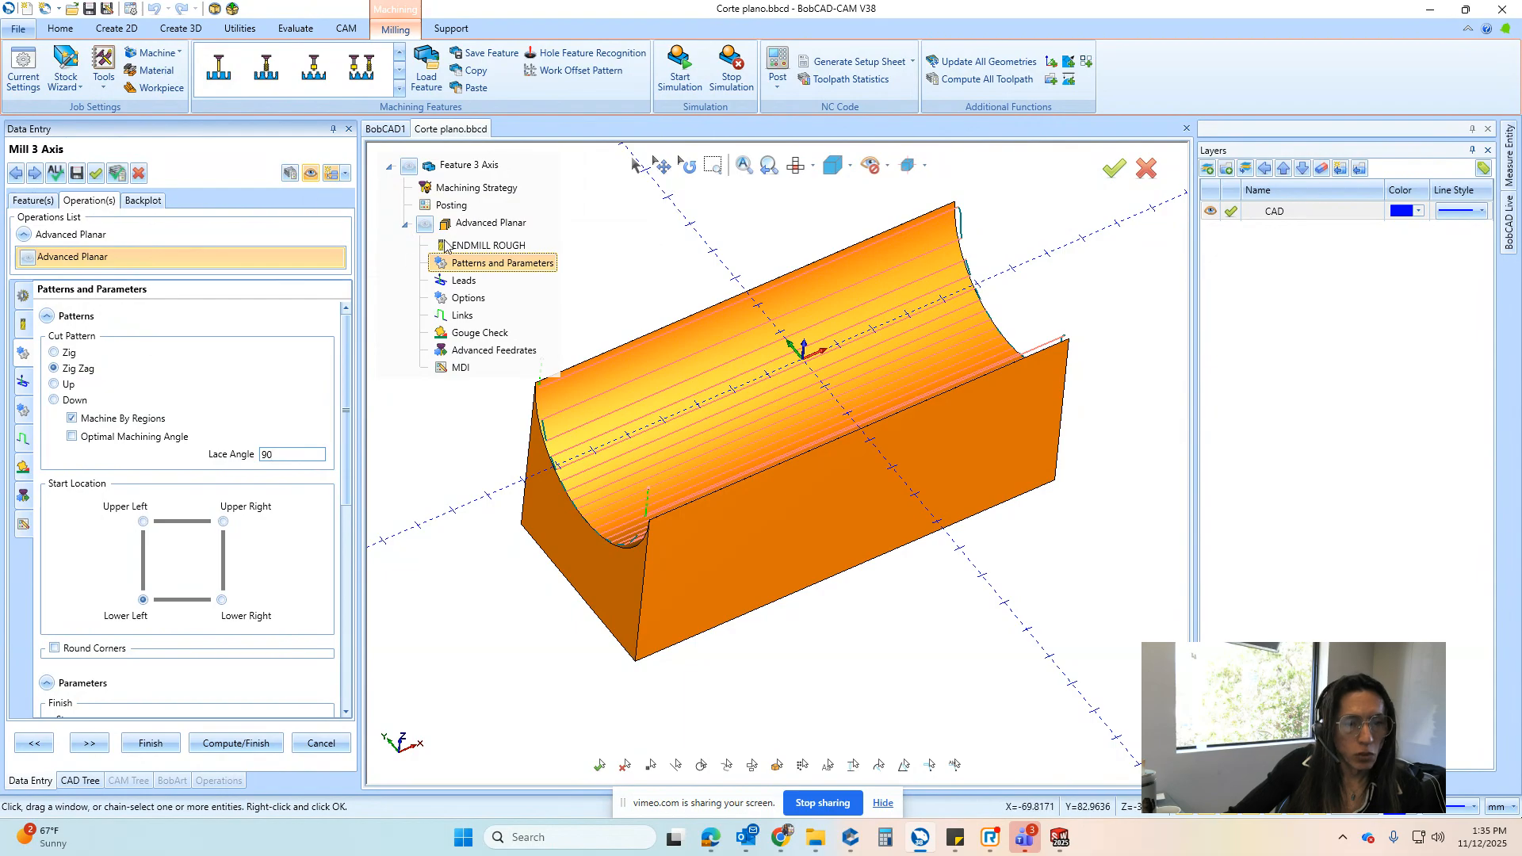
pyautogui.click(292, 173)
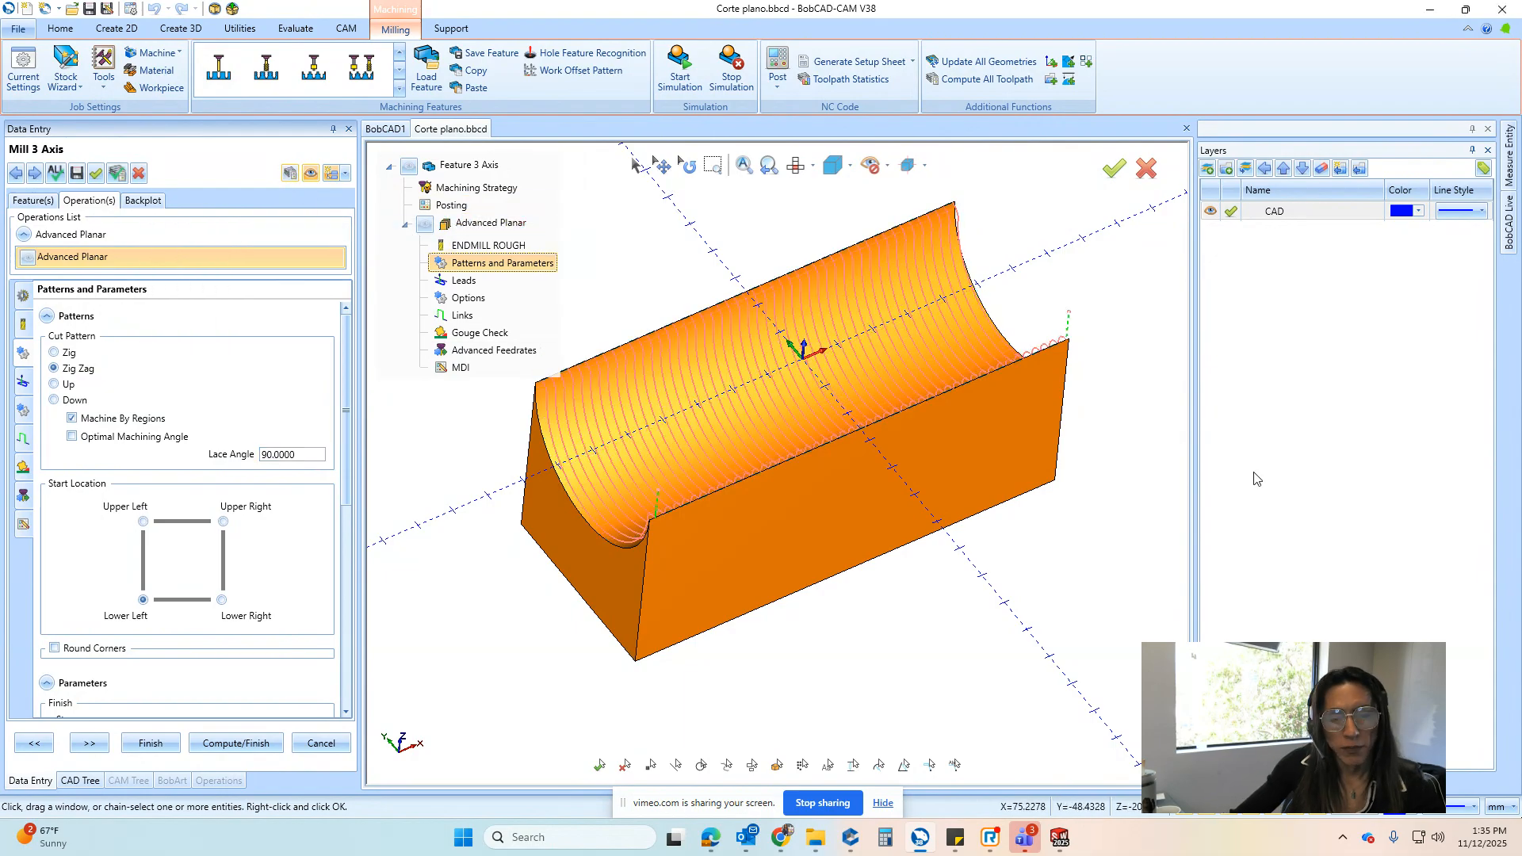
# Try 3D Extents as the Advanced Planar cutting extents, return to Extents with a recompute, and finish editing the operation
pyautogui.moveTo(821, 352); pyautogui.dragTo(978, 374, button='middle')
pyautogui.scroll(3, 884, 350)
pyautogui.scroll(3, 884, 349)
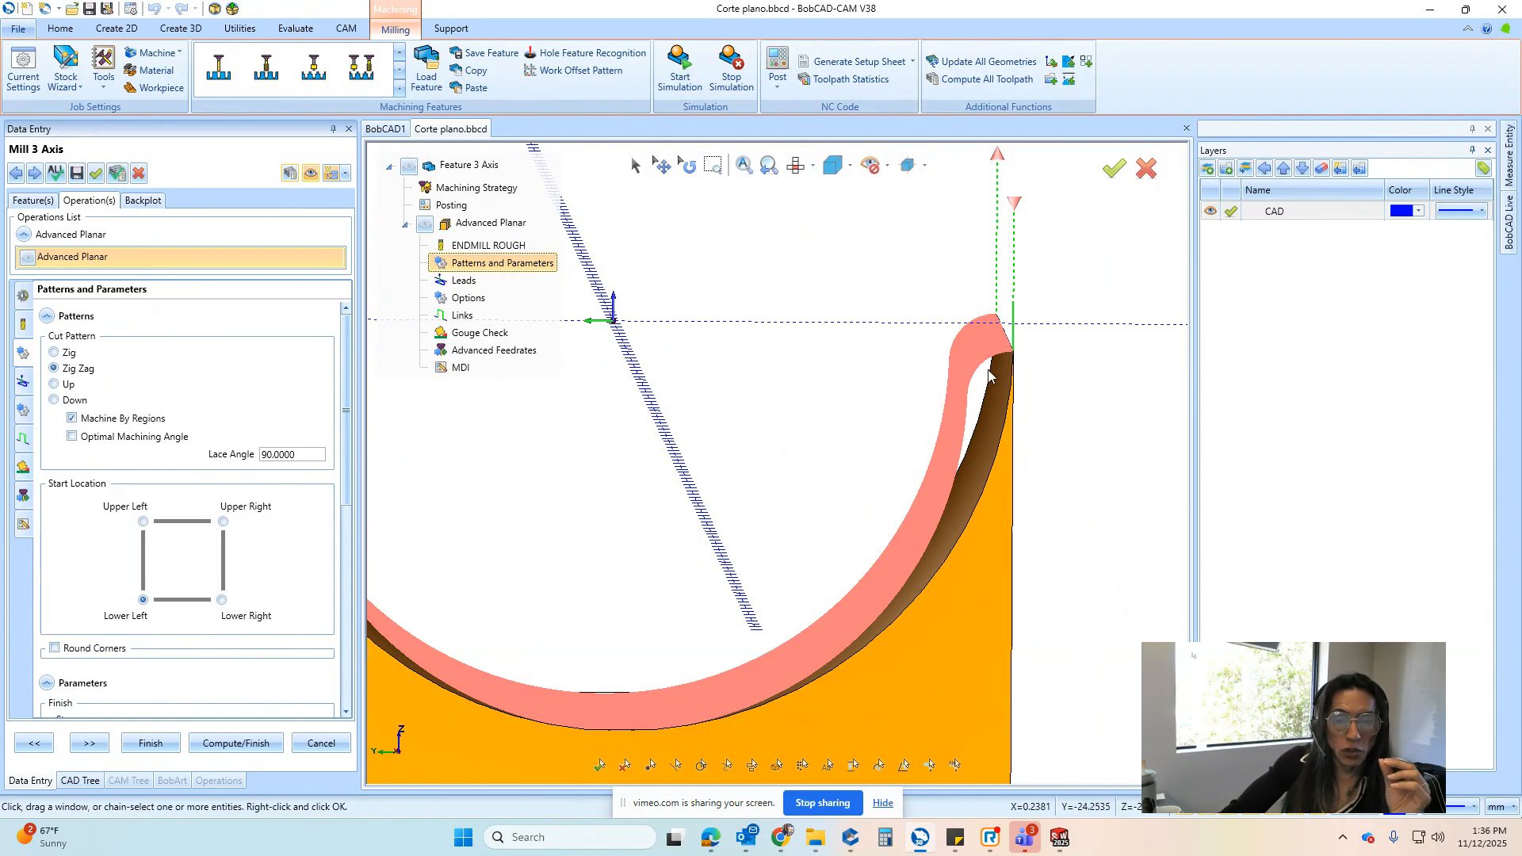
pyautogui.scroll(-2, 988, 374)
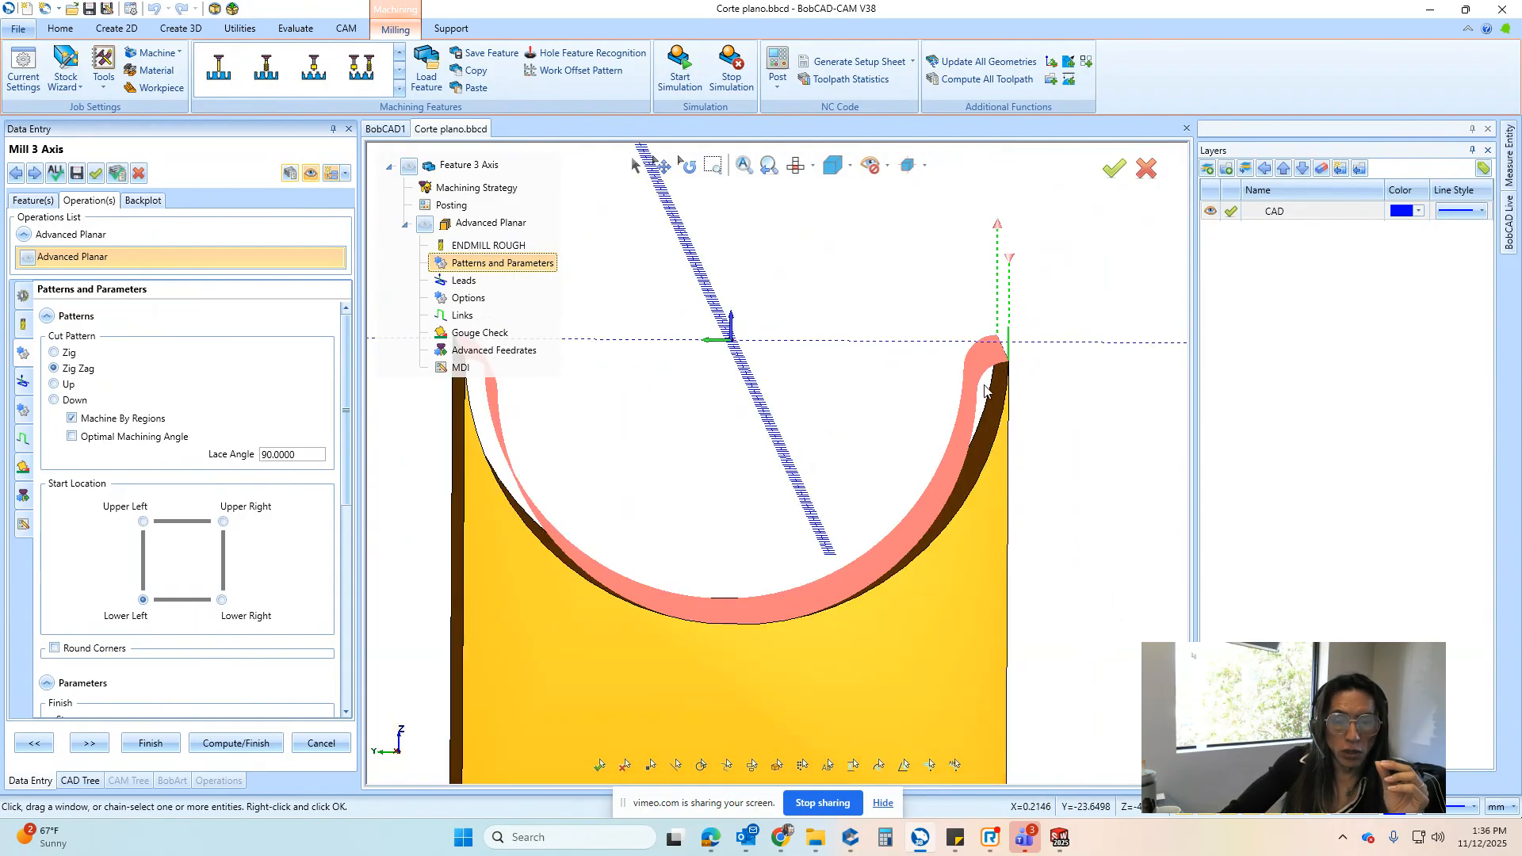
pyautogui.click(476, 299)
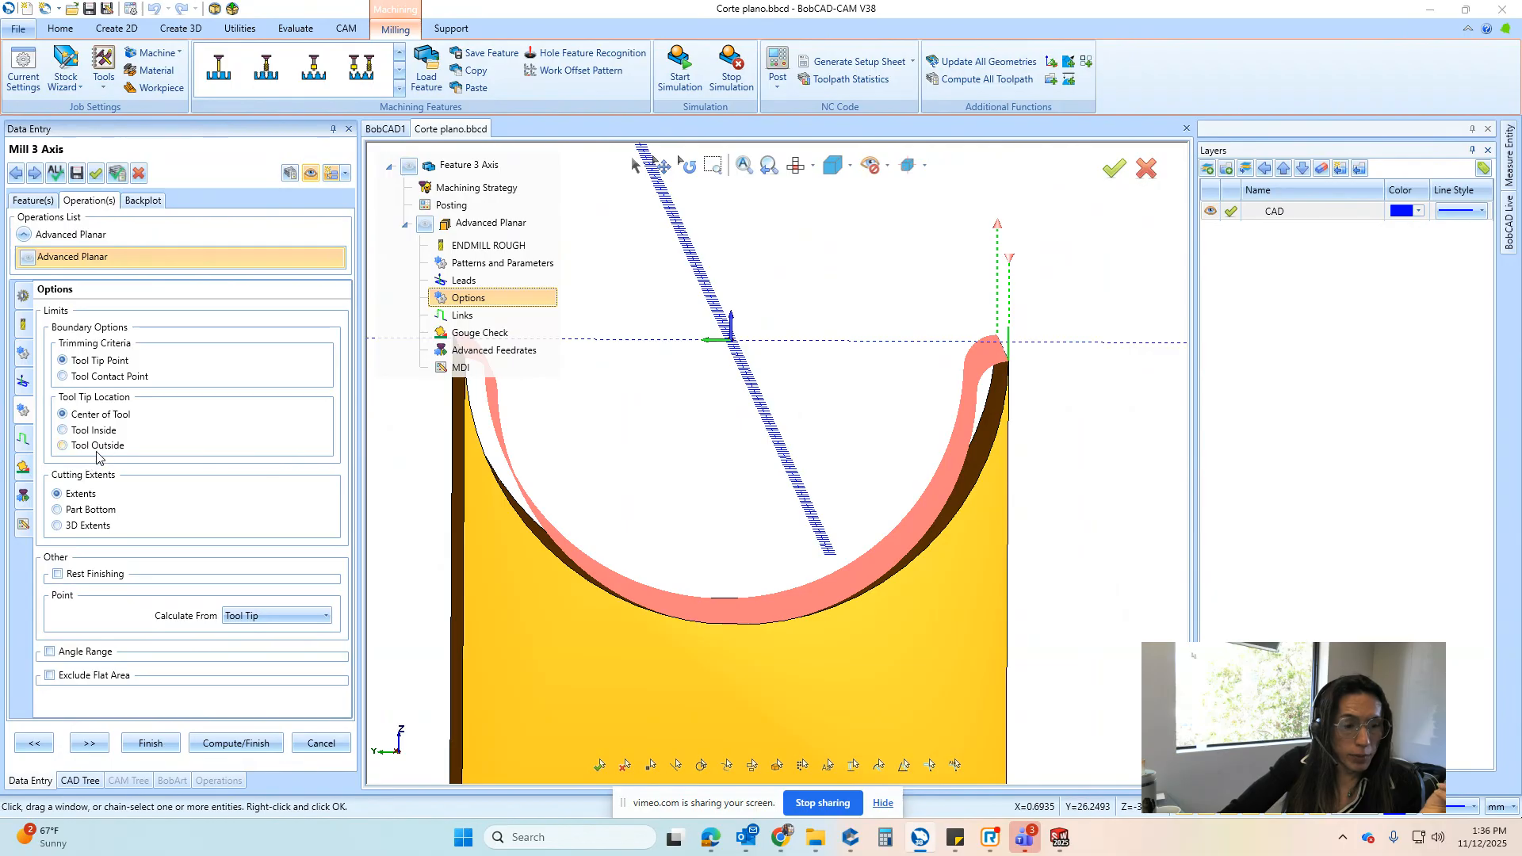
pyautogui.click(90, 528)
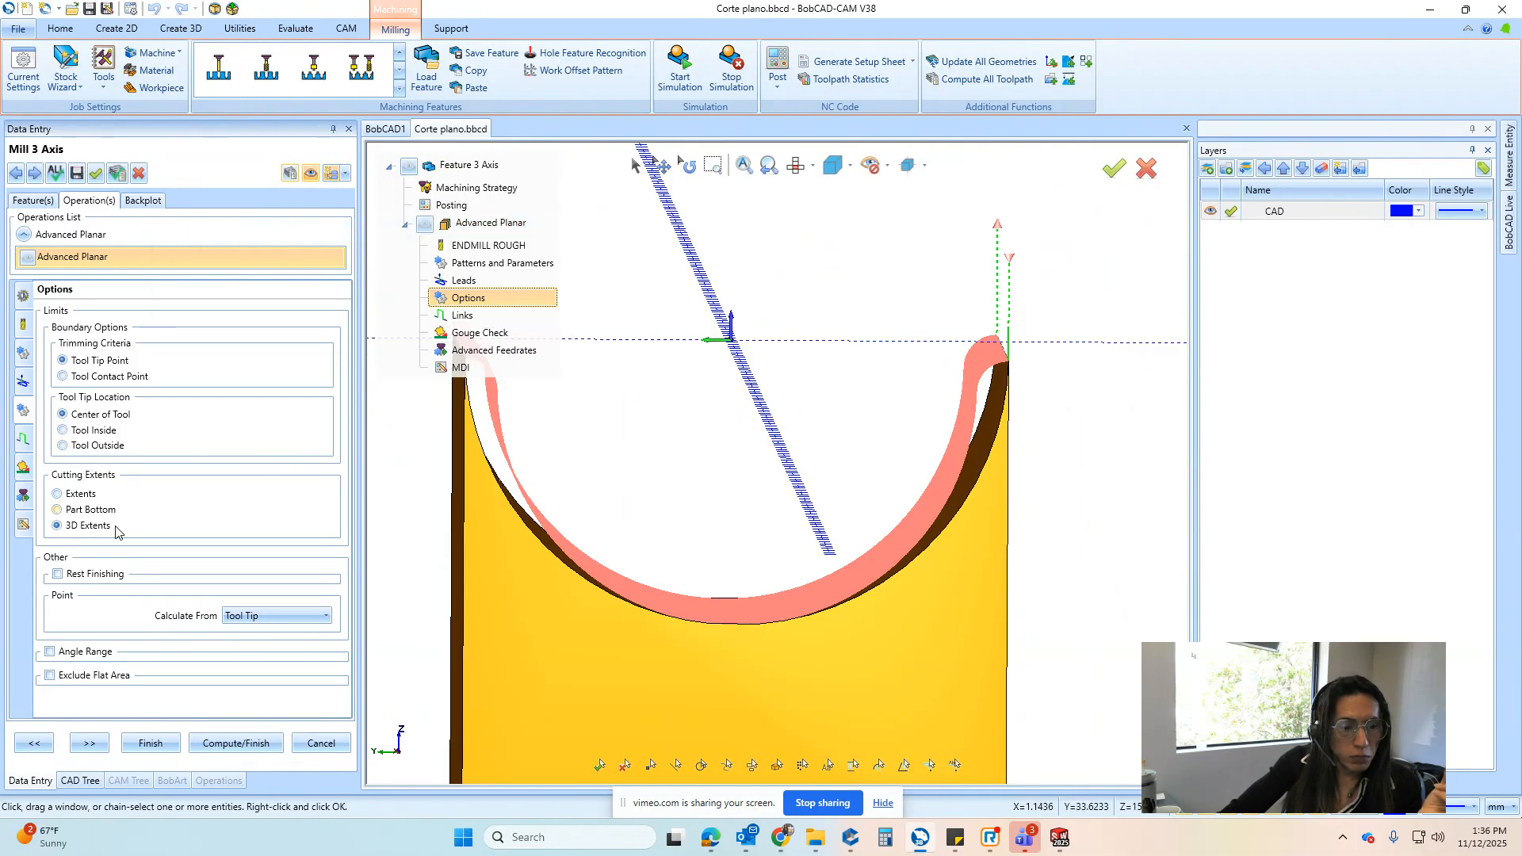
pyautogui.click(86, 495)
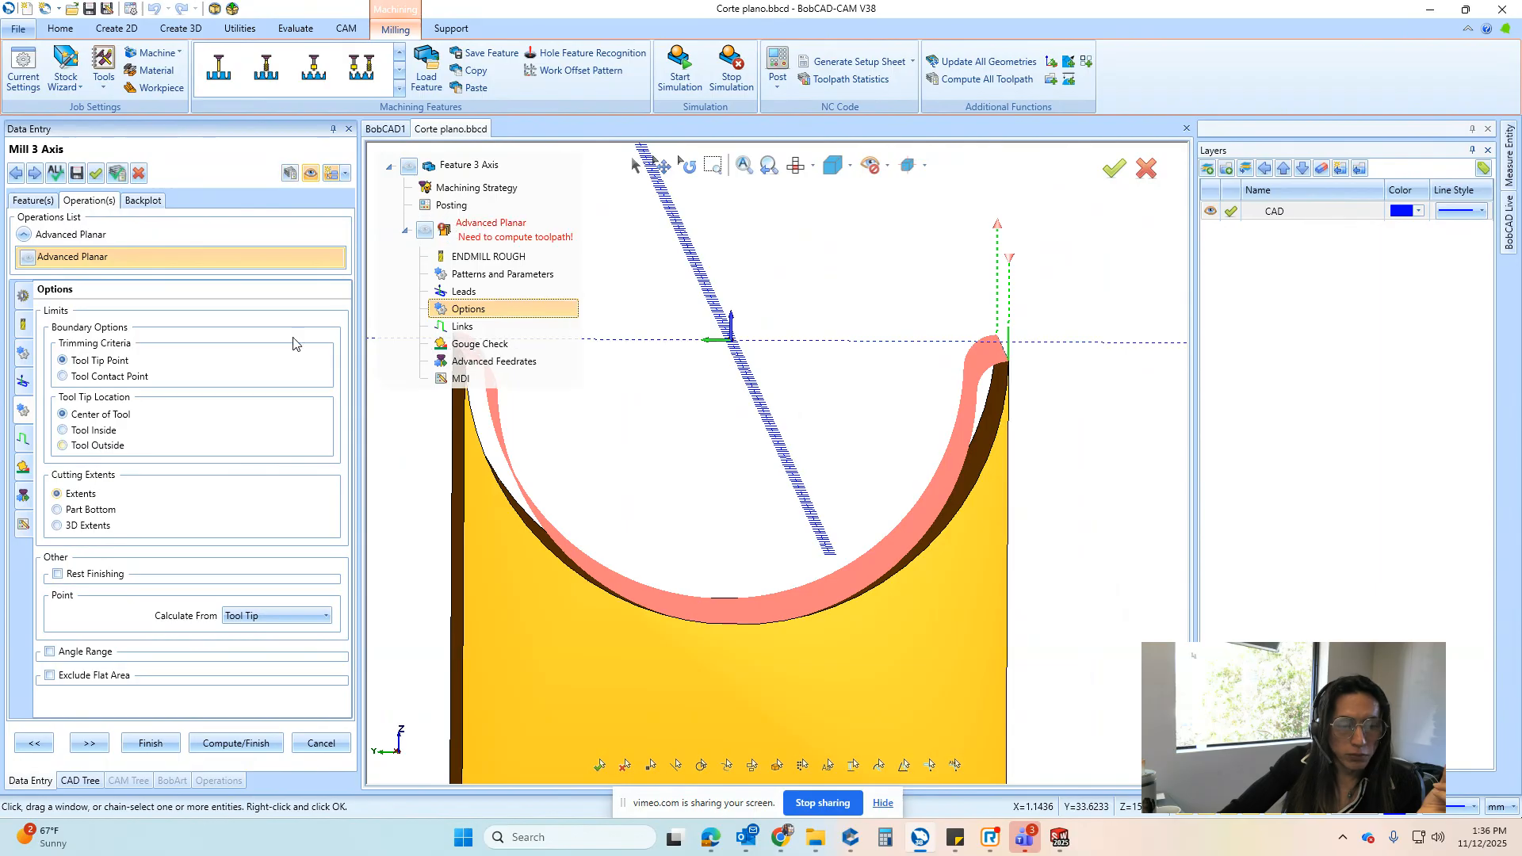
pyautogui.click(290, 173)
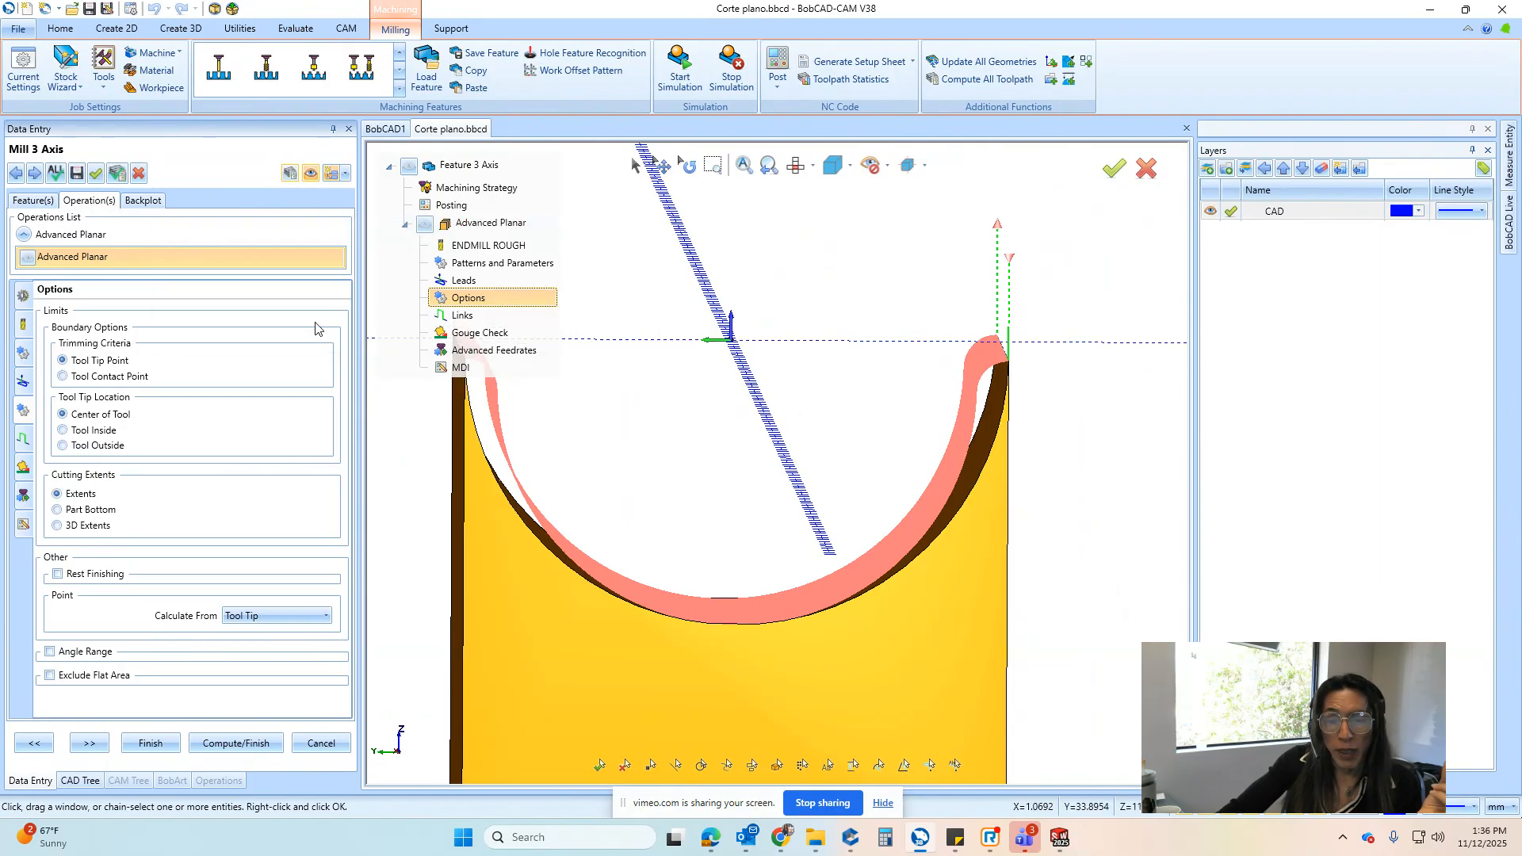
pyautogui.click(151, 743)
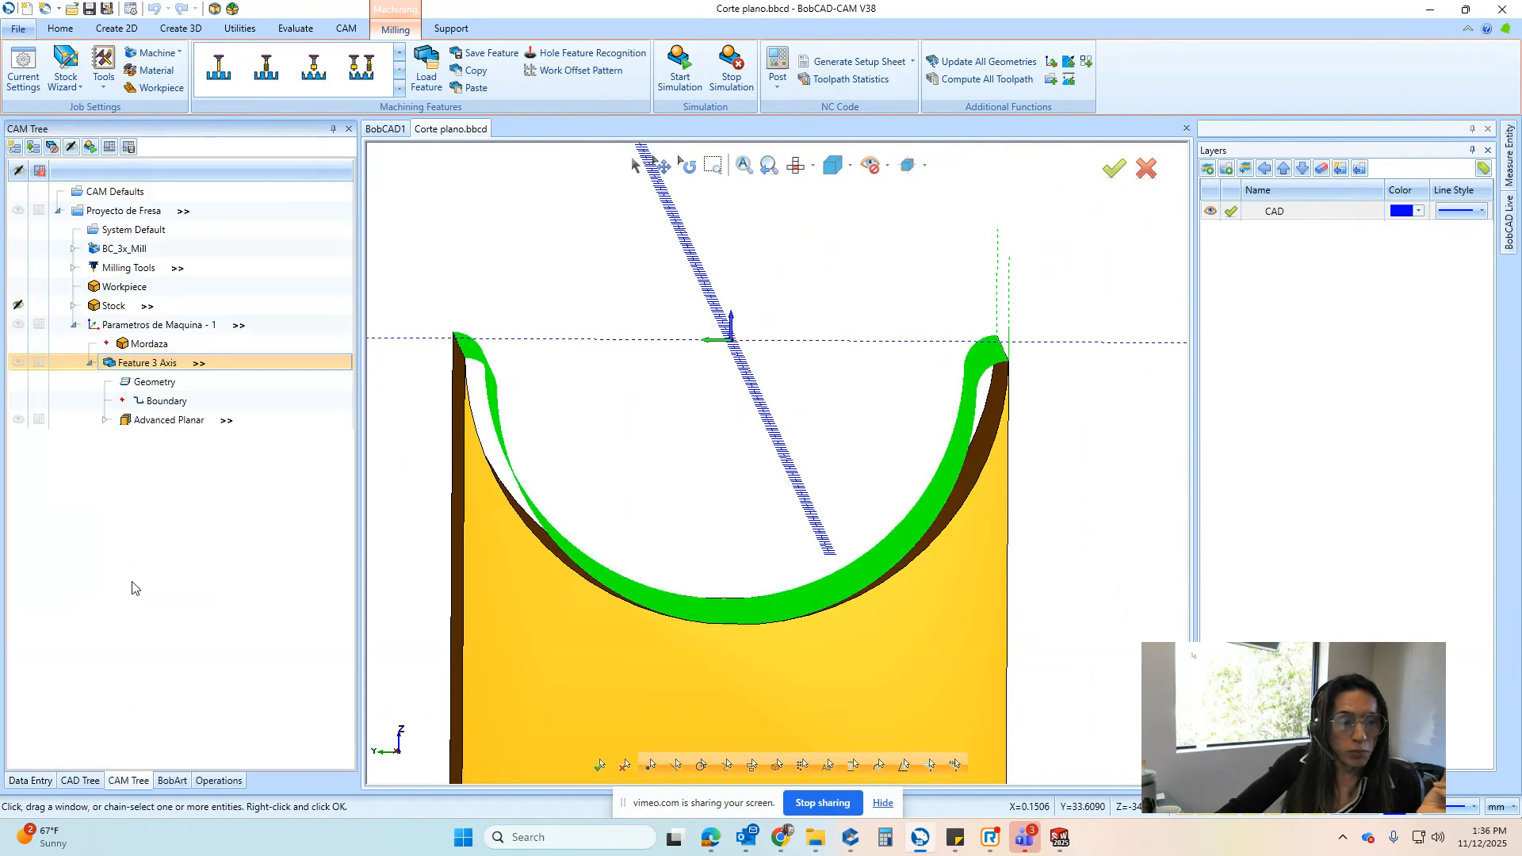
# Preview an Extend Cut Move edit with a 50% extension on the Advanced Planar toolpath, and discard it
pyautogui.rightClick(139, 419)
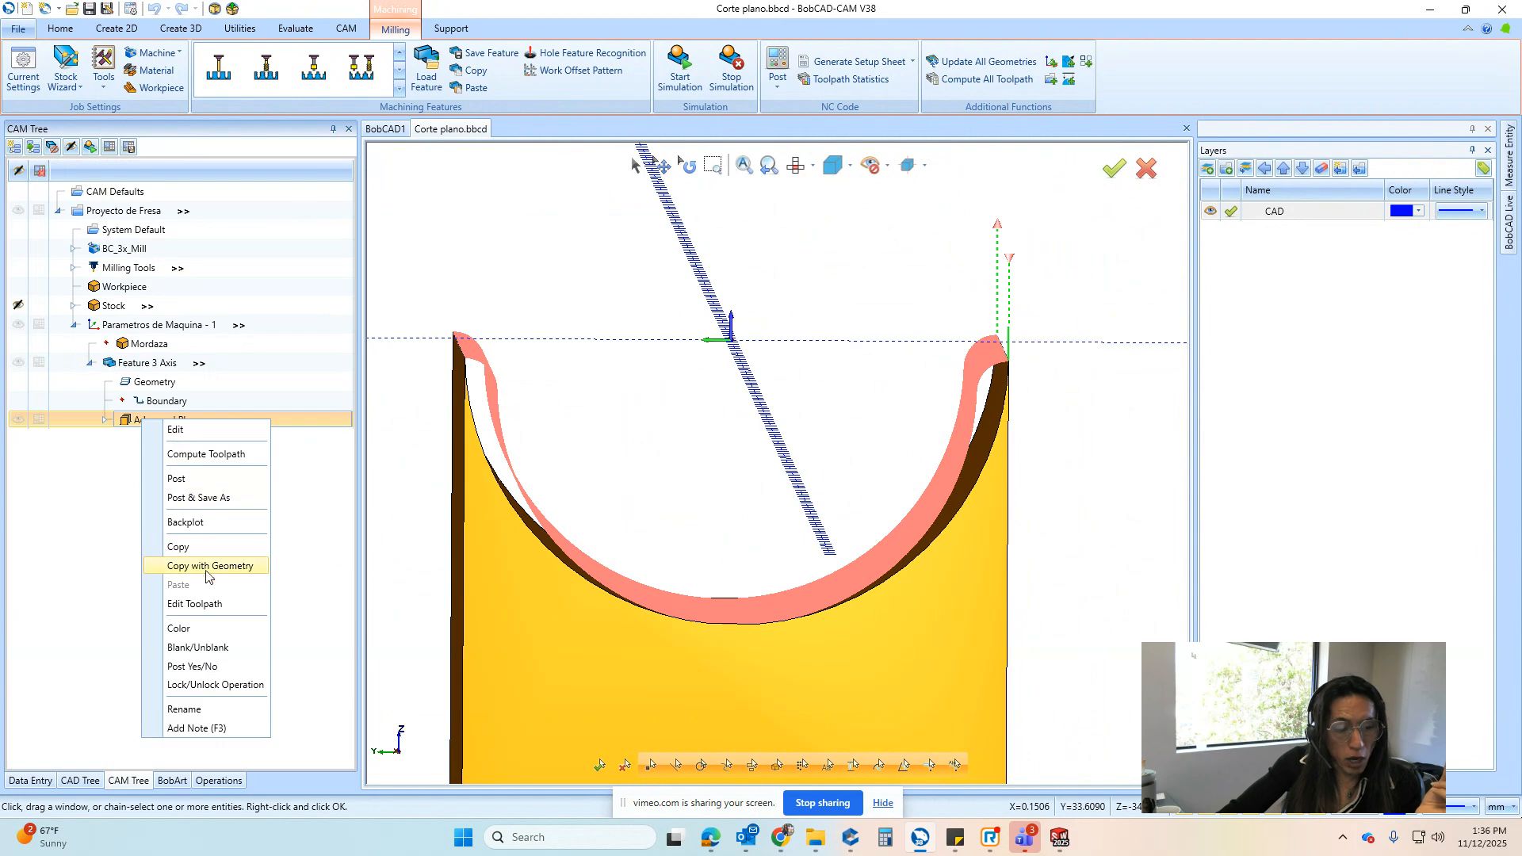
pyautogui.click(196, 604)
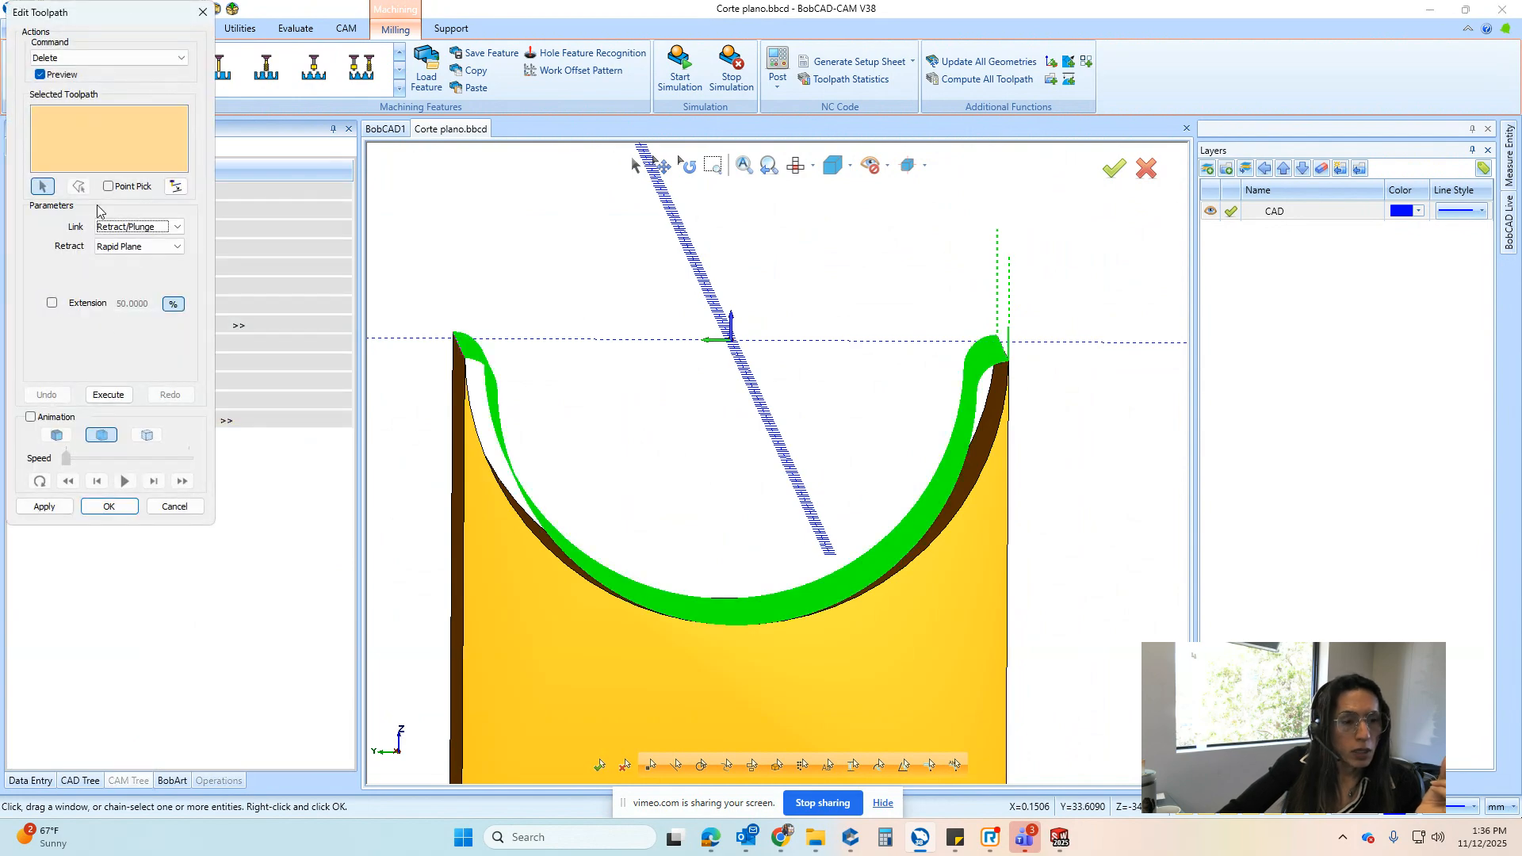
pyautogui.click(125, 60)
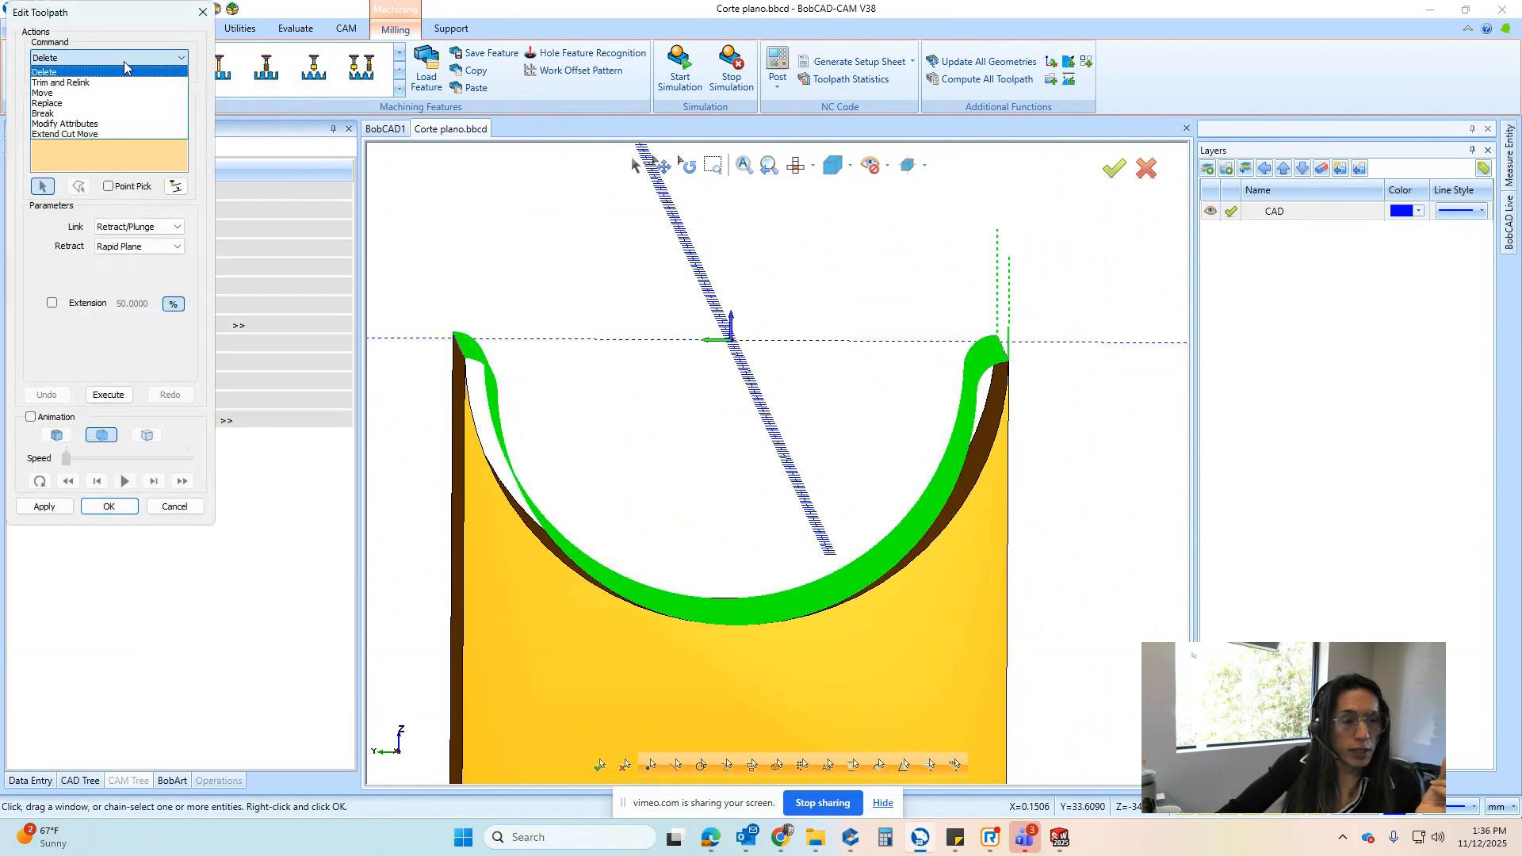
pyautogui.click(79, 135)
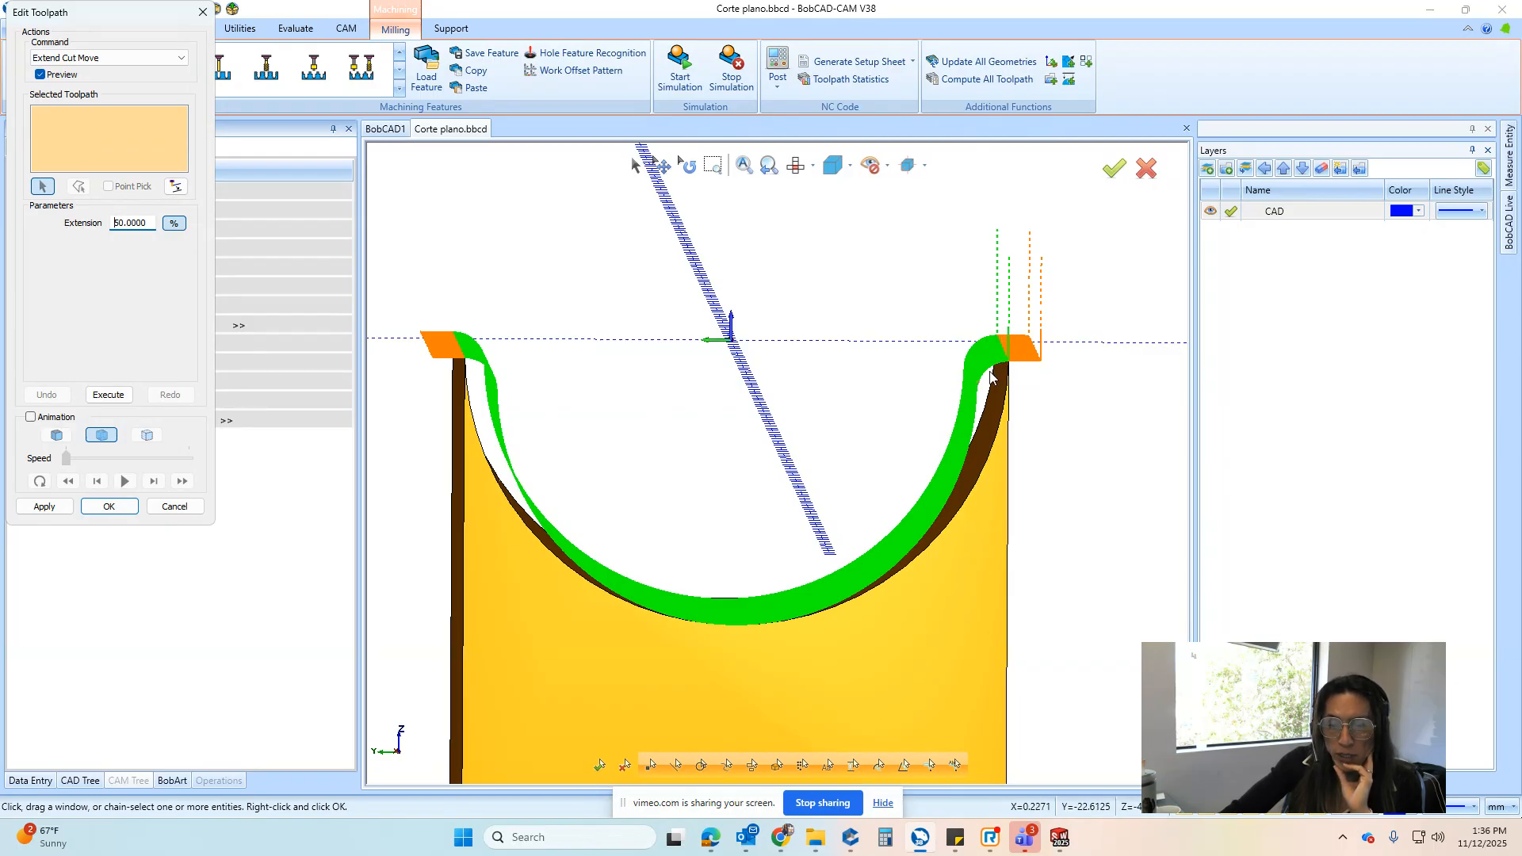
pyautogui.click(176, 506)
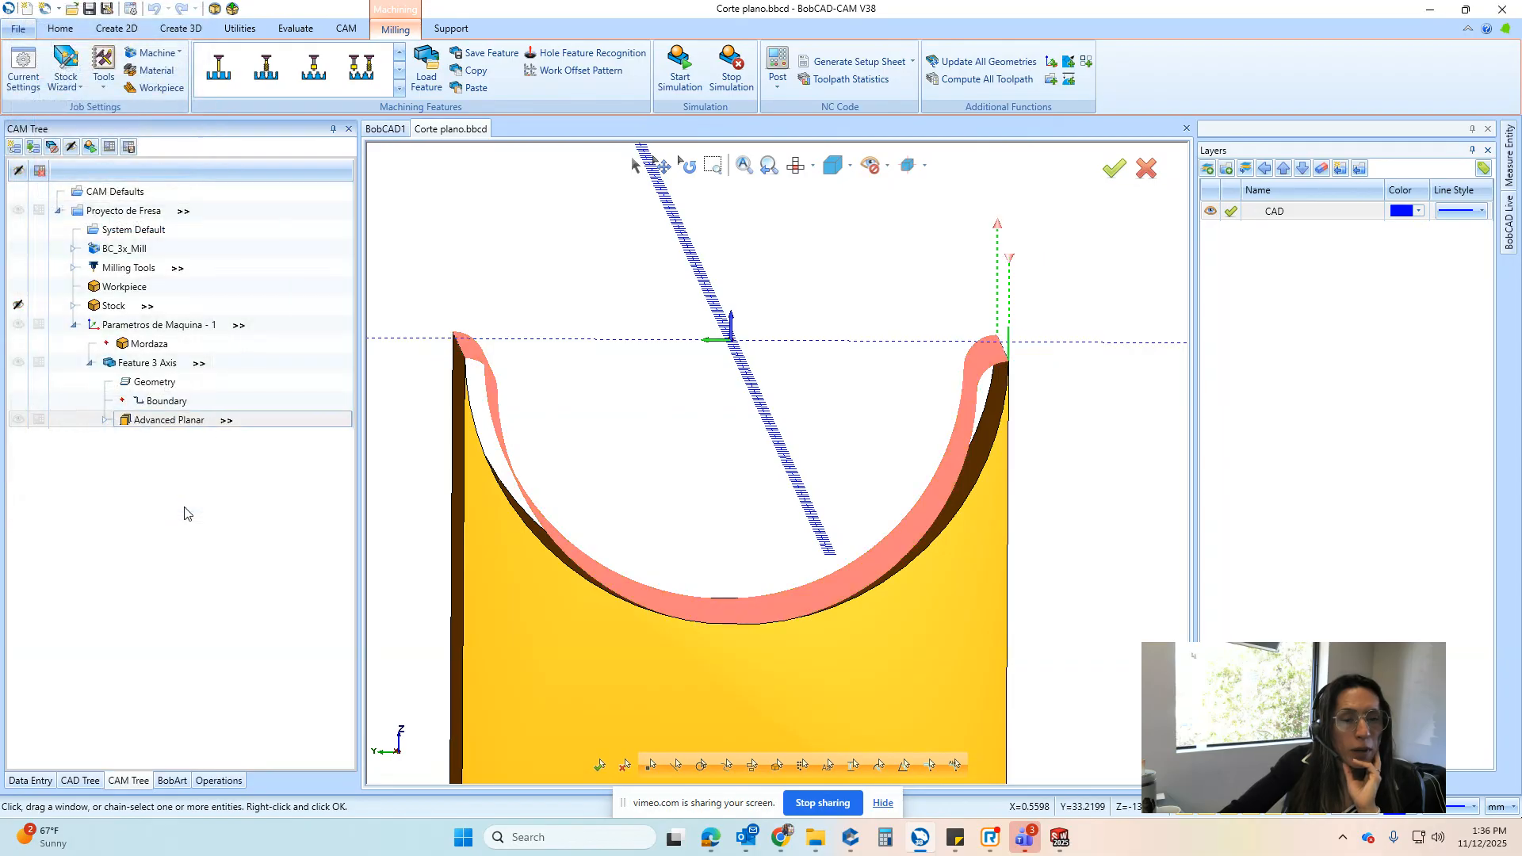
# Add a Mill Multiaxis feature under Parametros de Maquina - 1 using the Surface Flowline toolpath type
pyautogui.click(136, 327)
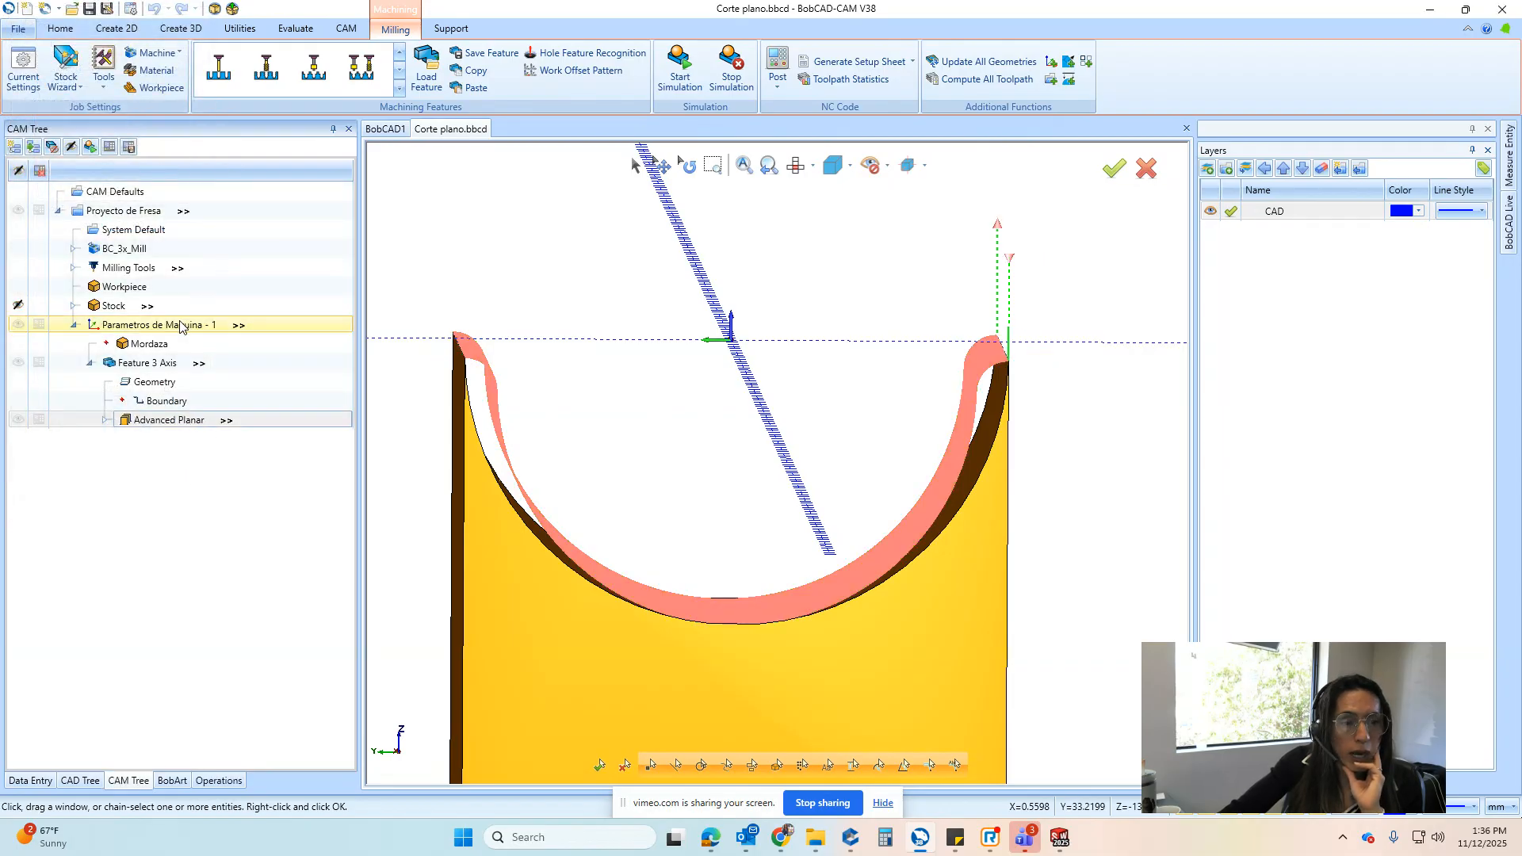
pyautogui.rightClick(136, 328)
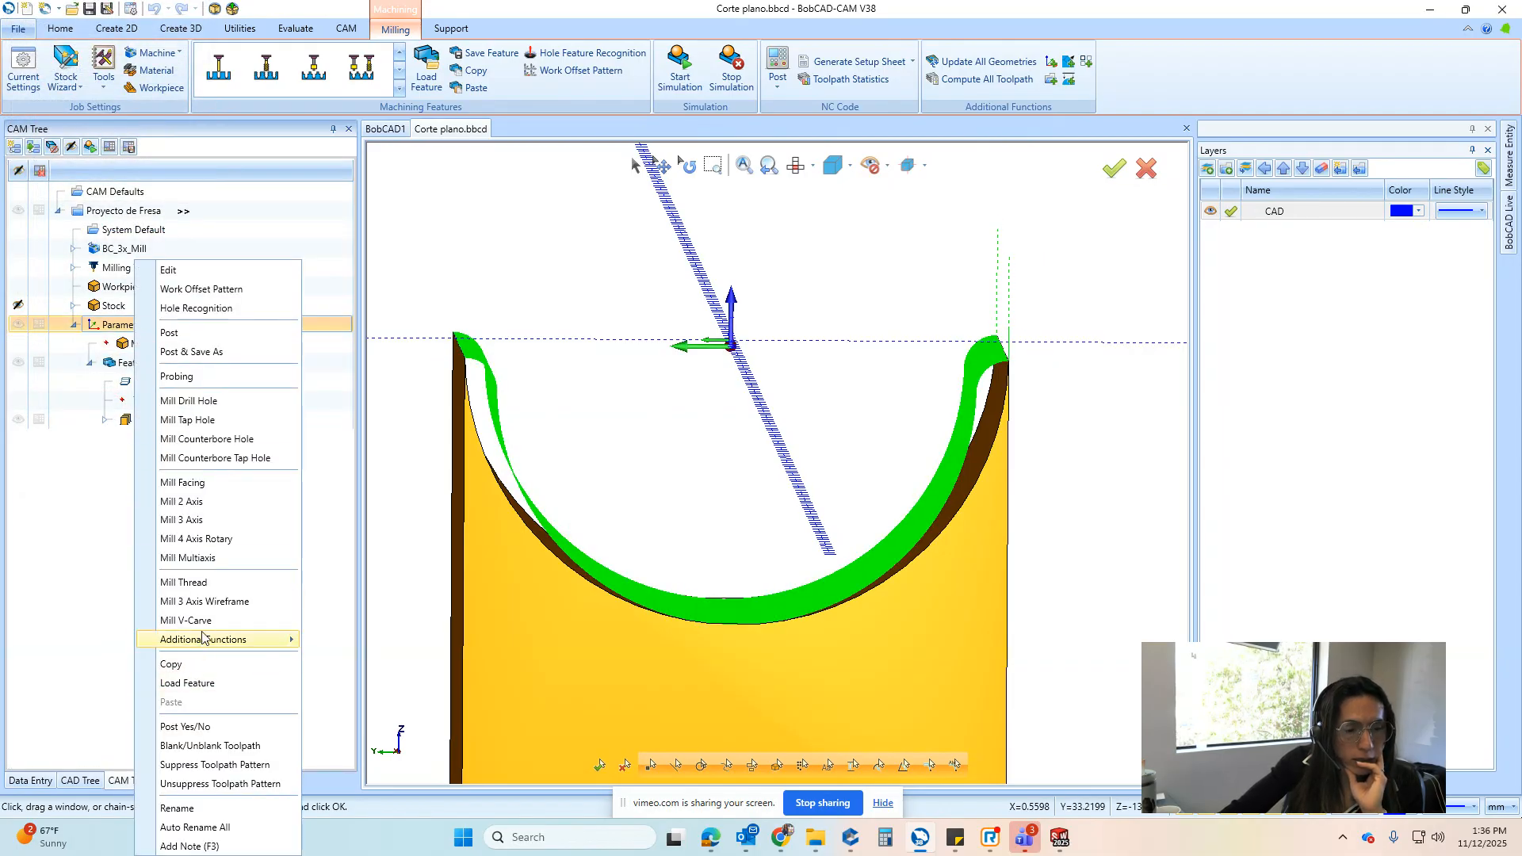
pyautogui.click(188, 559)
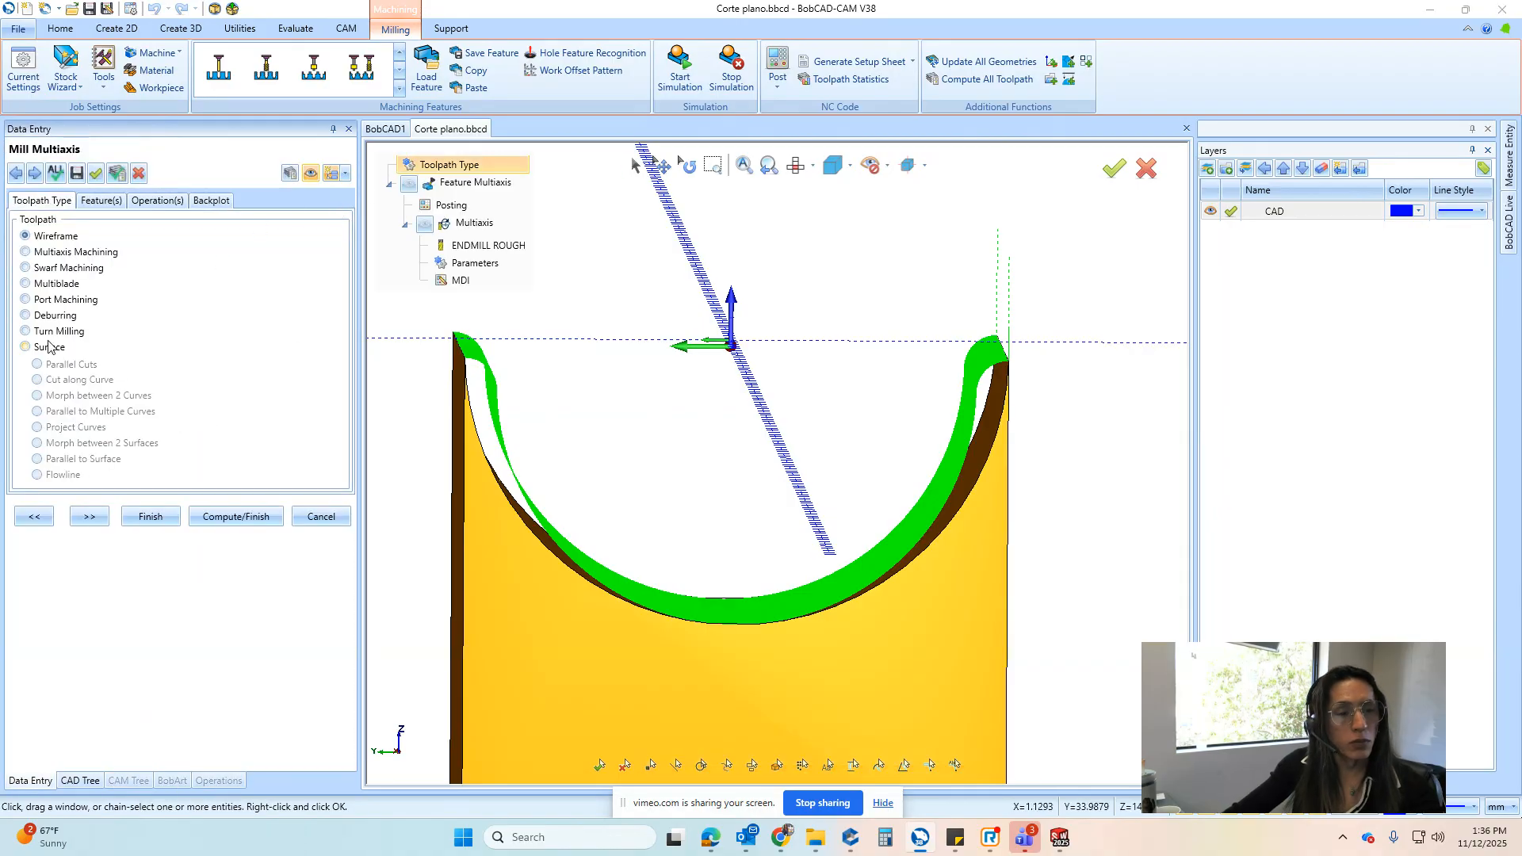
pyautogui.click(47, 347)
pyautogui.click(71, 475)
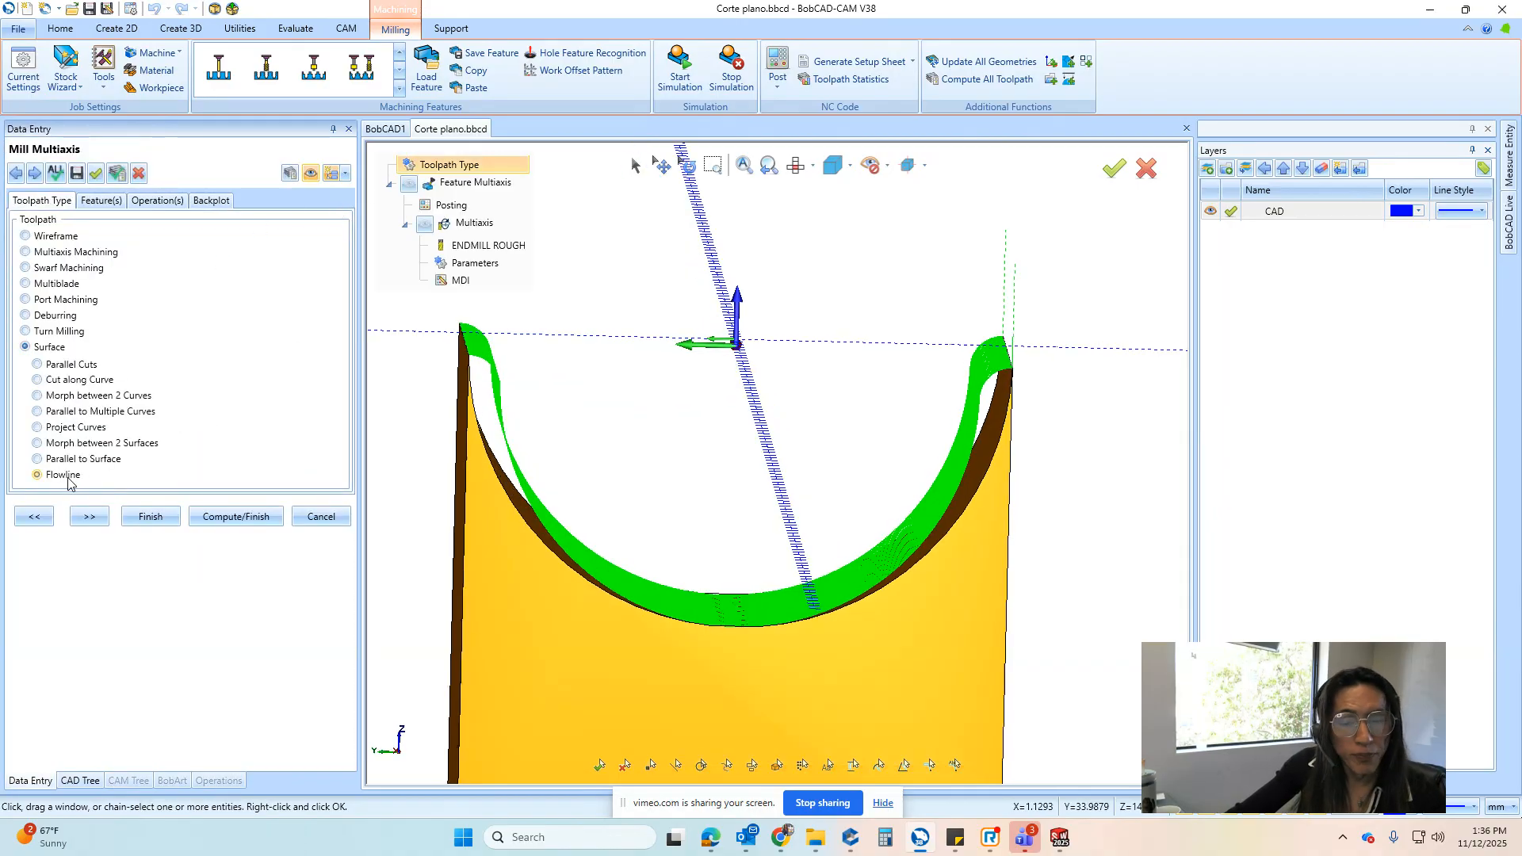
pyautogui.scroll(-2, 734, 415)
pyautogui.scroll(-4, 579, 446)
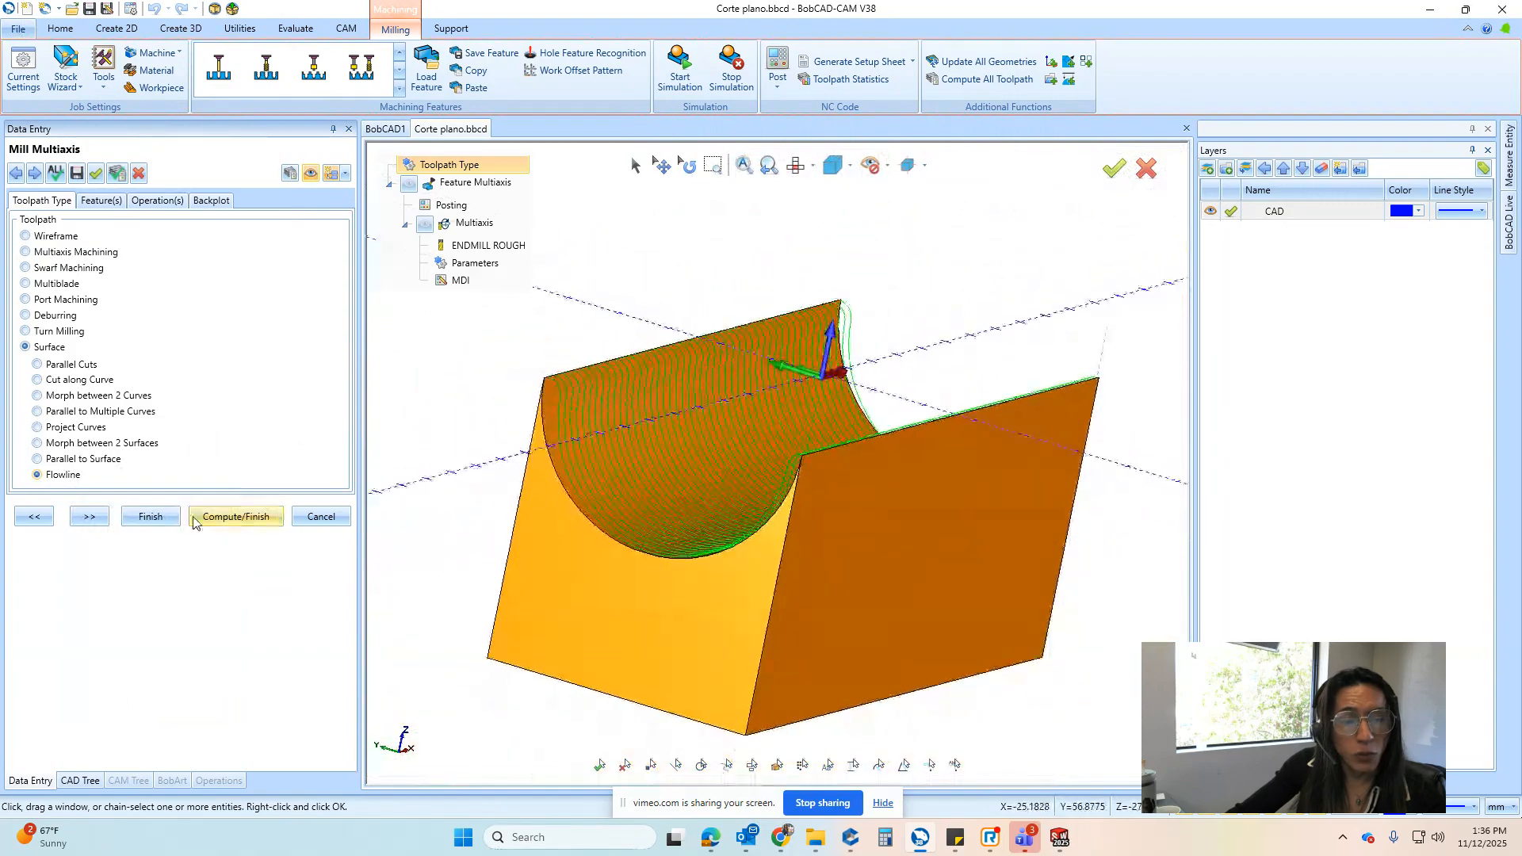
# Open the multiaxis operation's parameters and assign the concave face as the drive surface
pyautogui.click(90, 516)
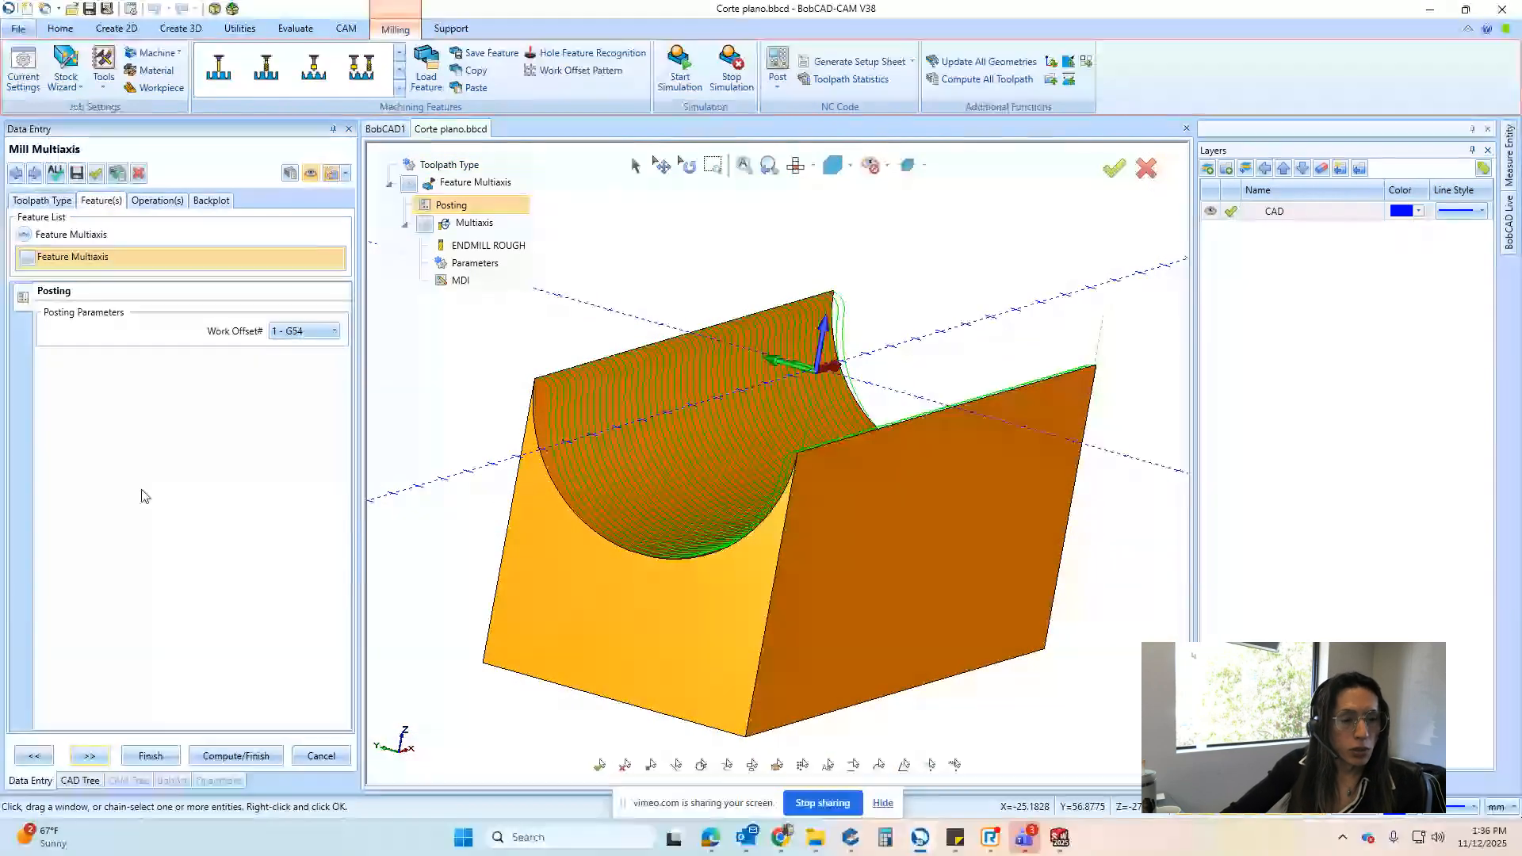
pyautogui.click(90, 756)
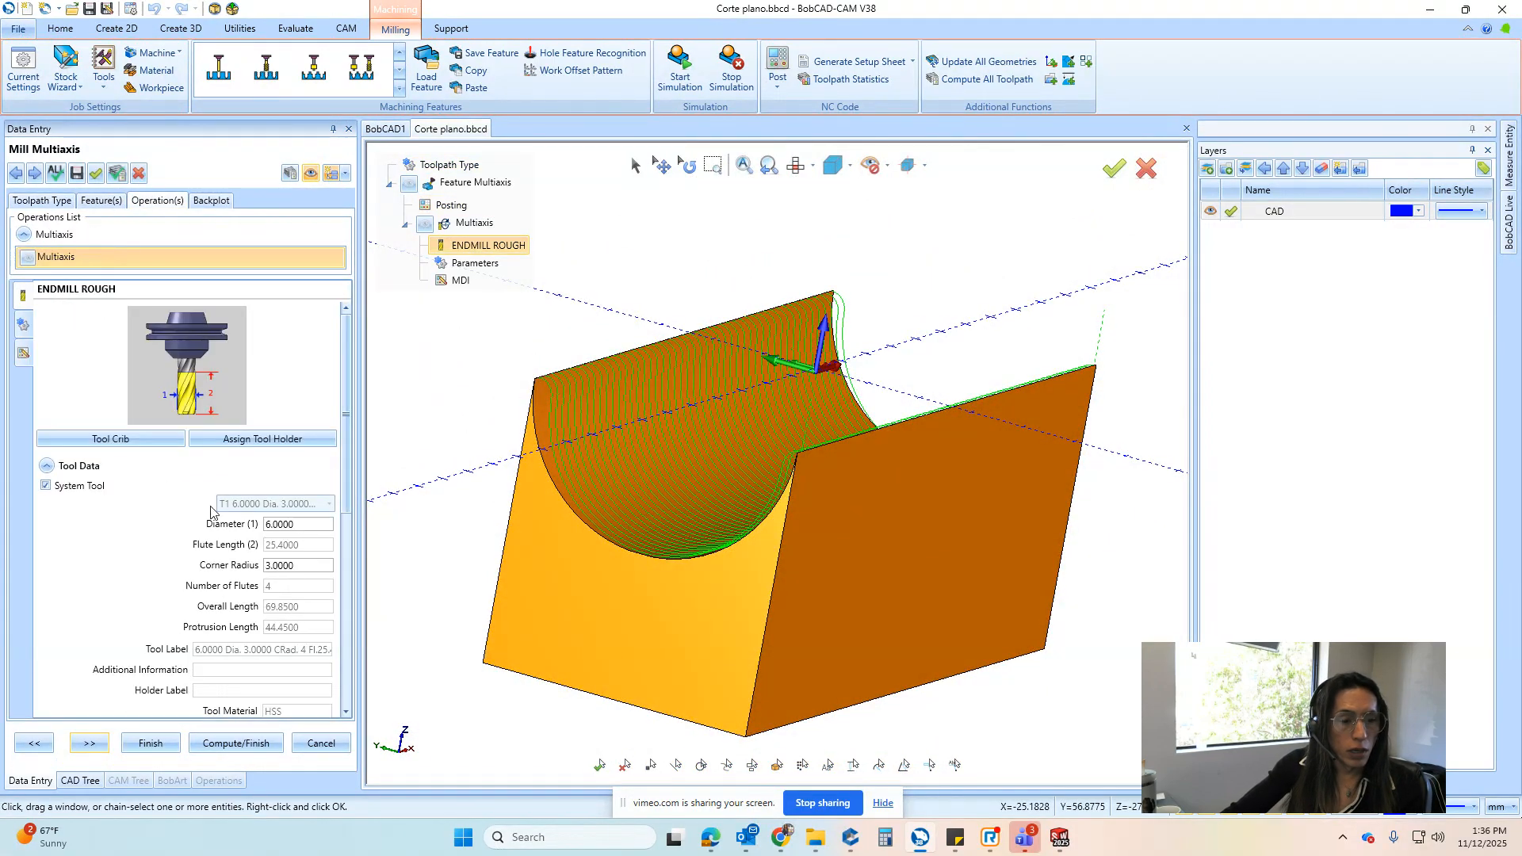
pyautogui.click(90, 743)
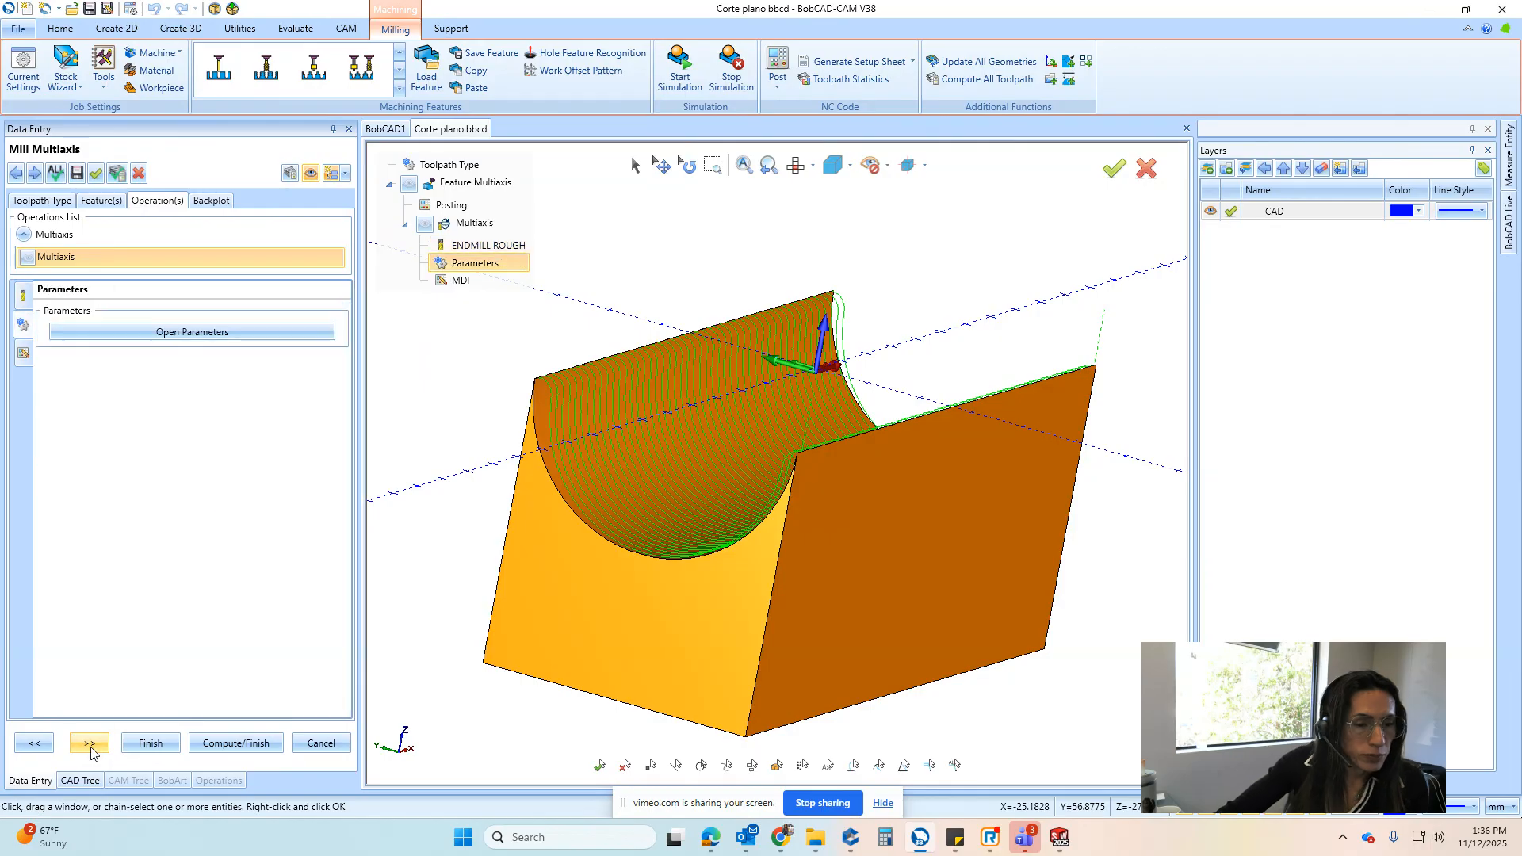
pyautogui.click(232, 333)
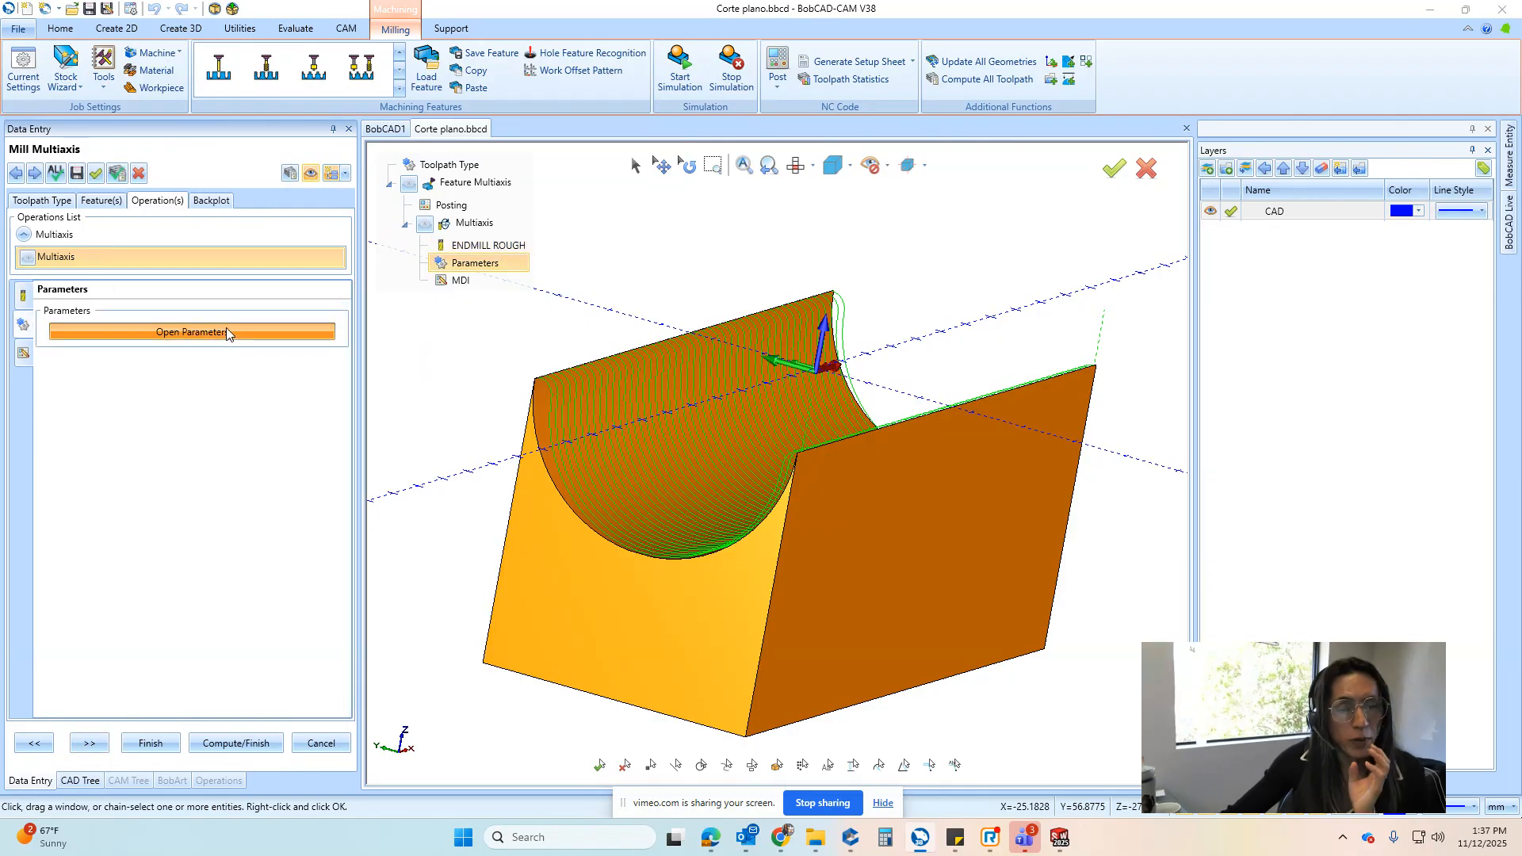
pyautogui.click(493, 260)
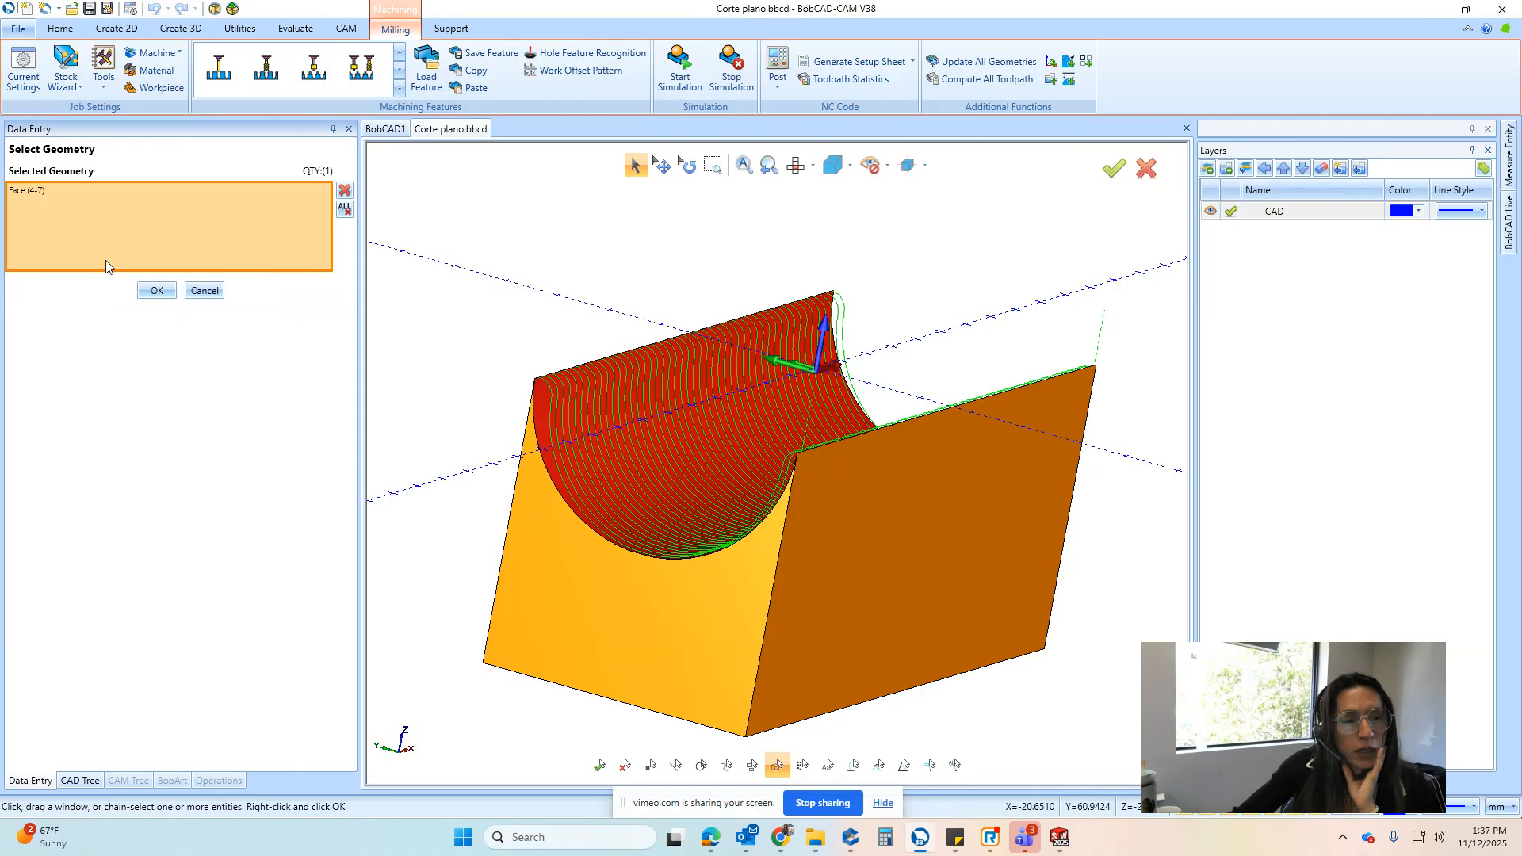
pyautogui.click(156, 290)
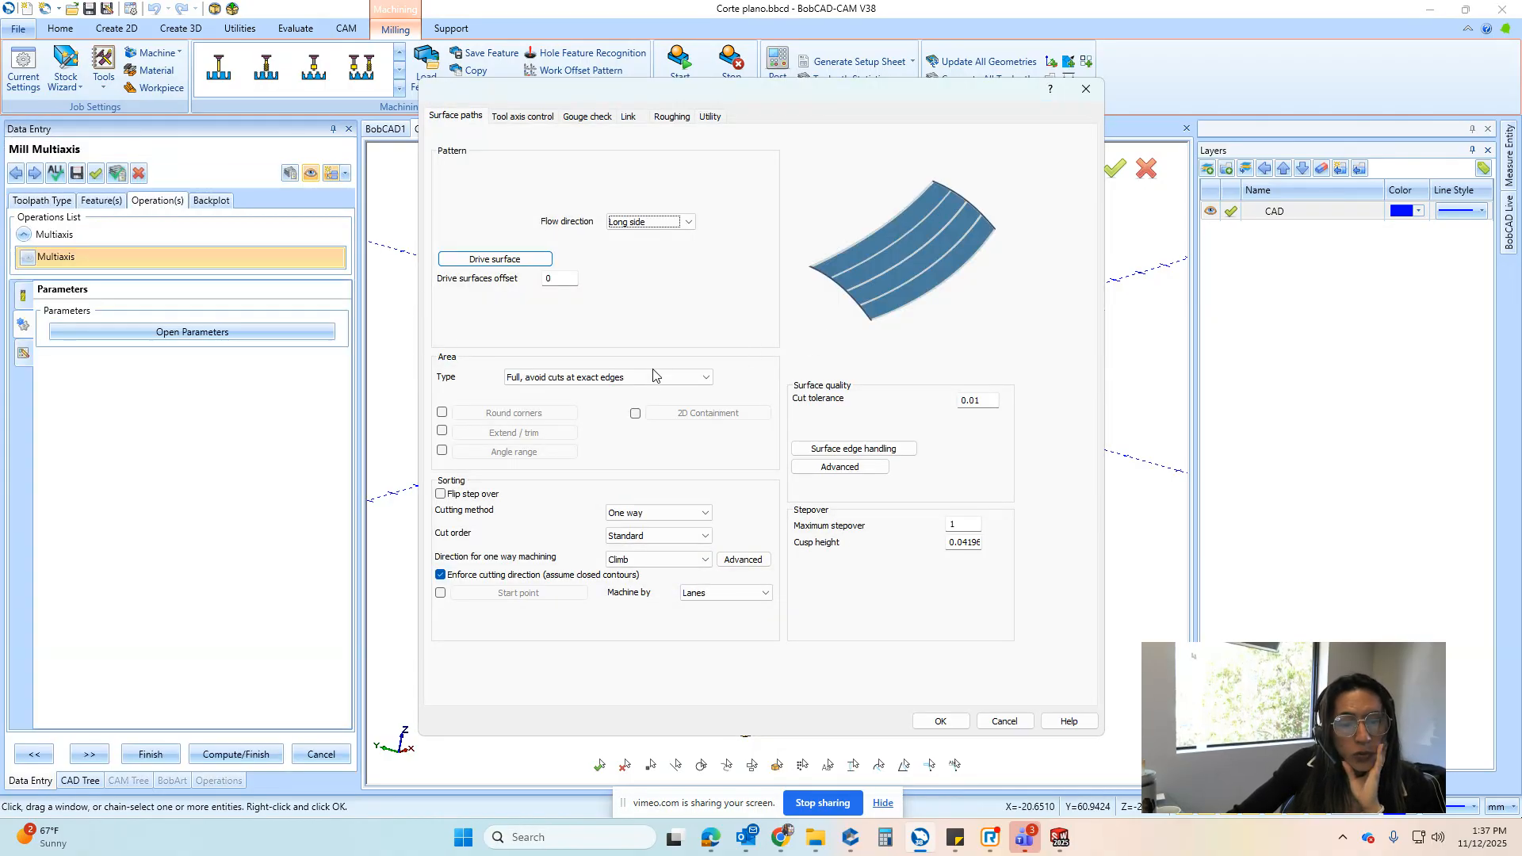
# Set the Flowline flow direction to Short side and the tool axis output format to 3 Axis
pyautogui.click(662, 225)
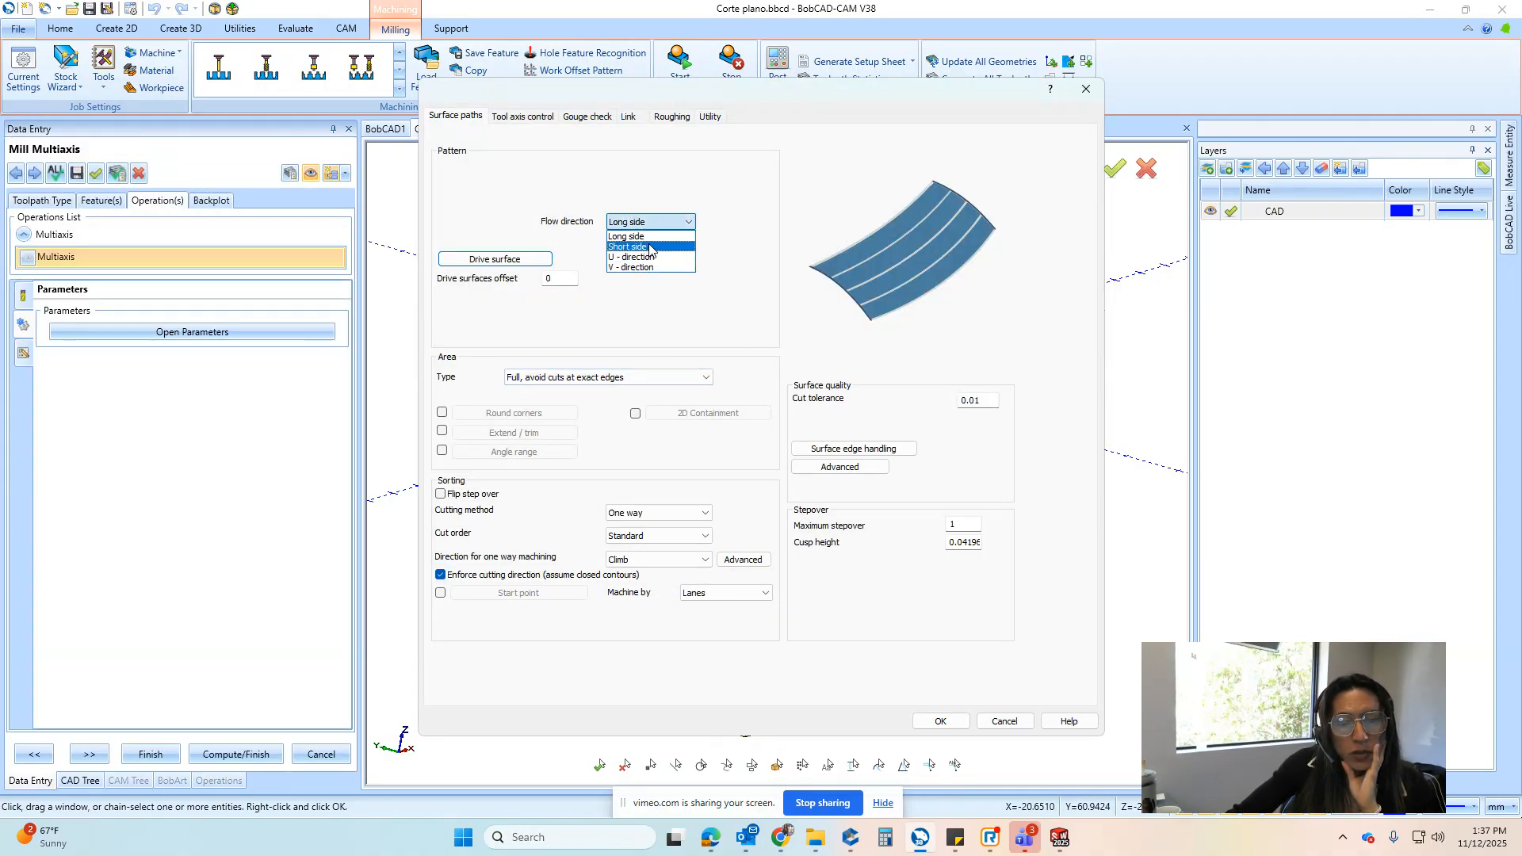
pyautogui.click(648, 248)
pyautogui.click(522, 119)
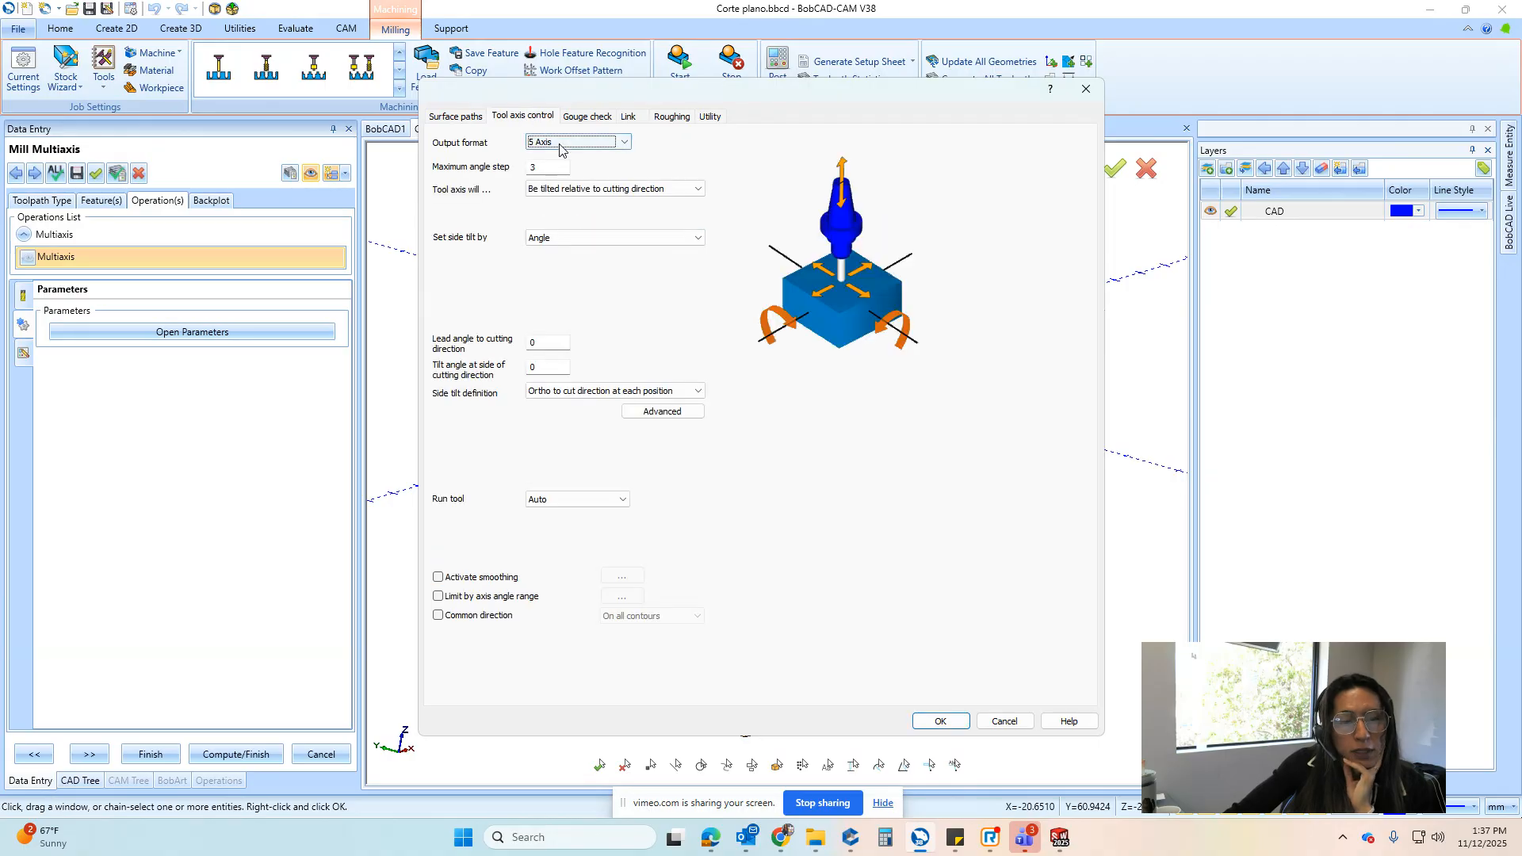
pyautogui.click(559, 143)
pyautogui.click(544, 157)
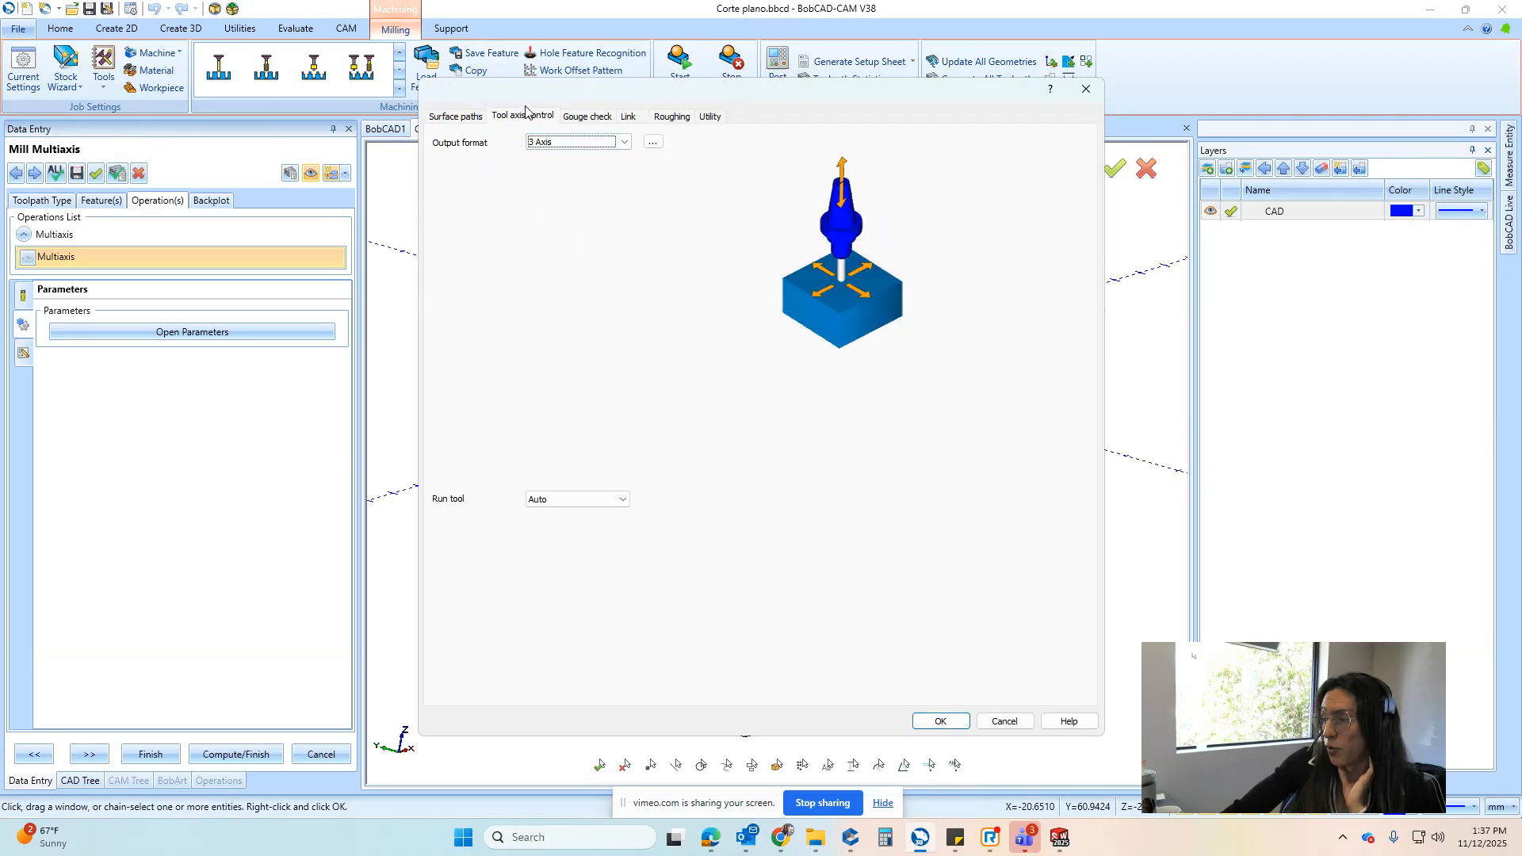
pyautogui.click(599, 118)
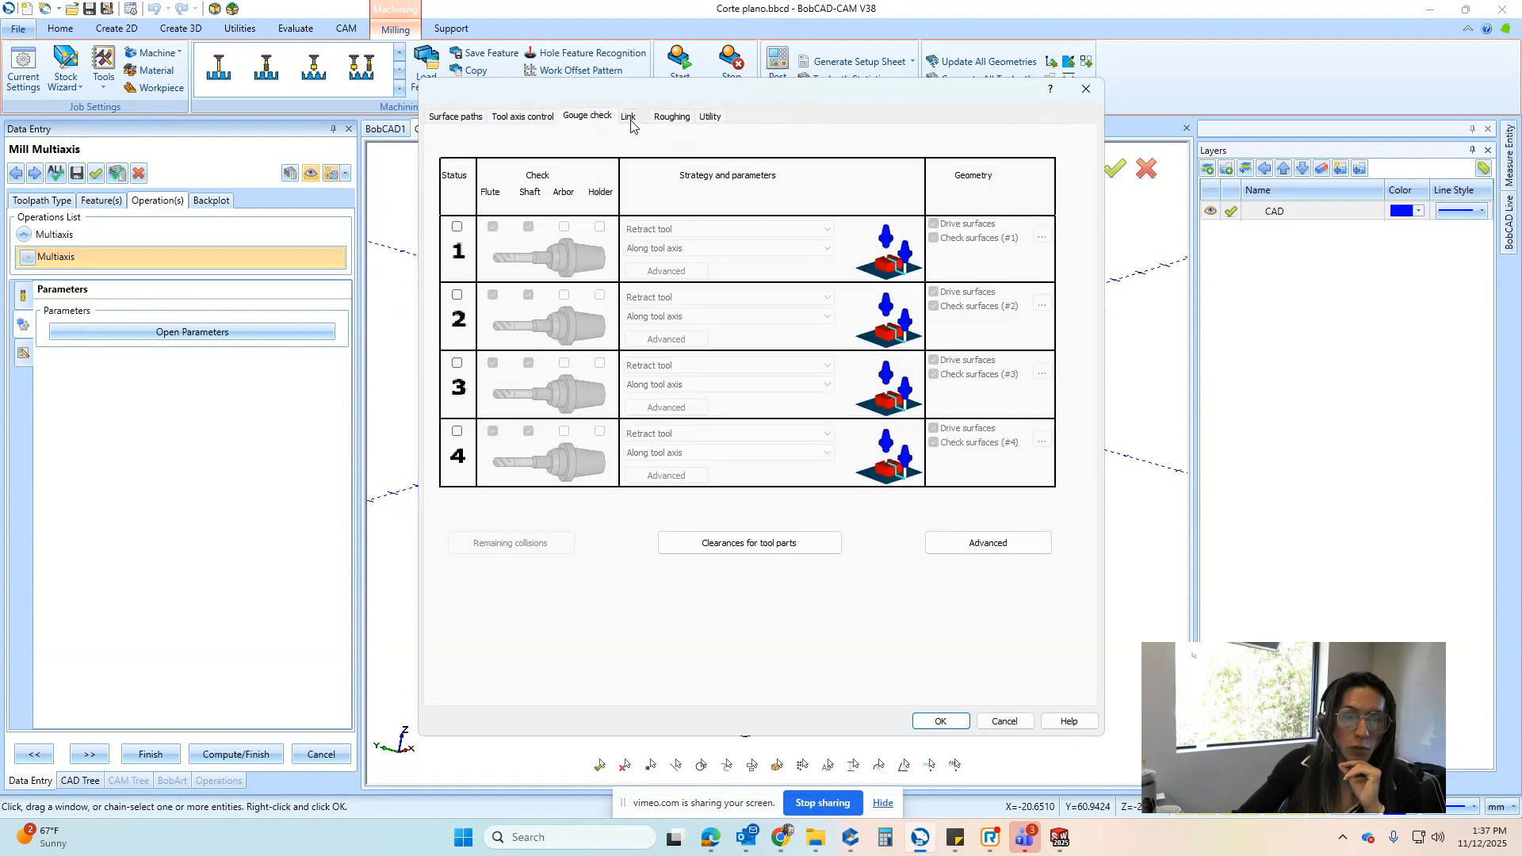
pyautogui.click(521, 117)
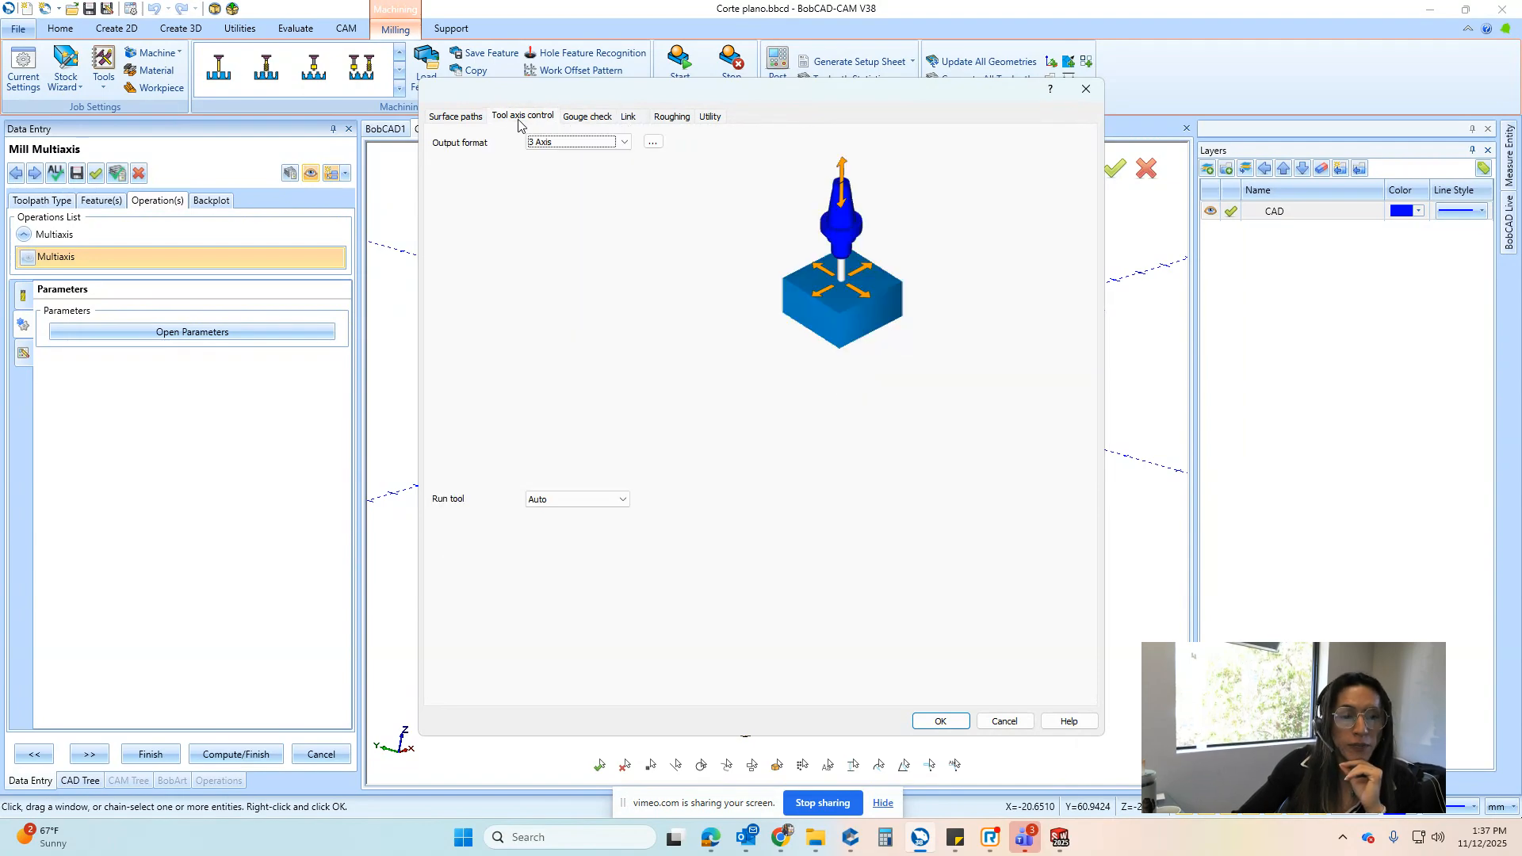
# Set the Flowline maximum stepover to 0.5, compute the toolpath, and finish the Multiaxis feature
pyautogui.click(454, 119)
pyautogui.click(974, 525)
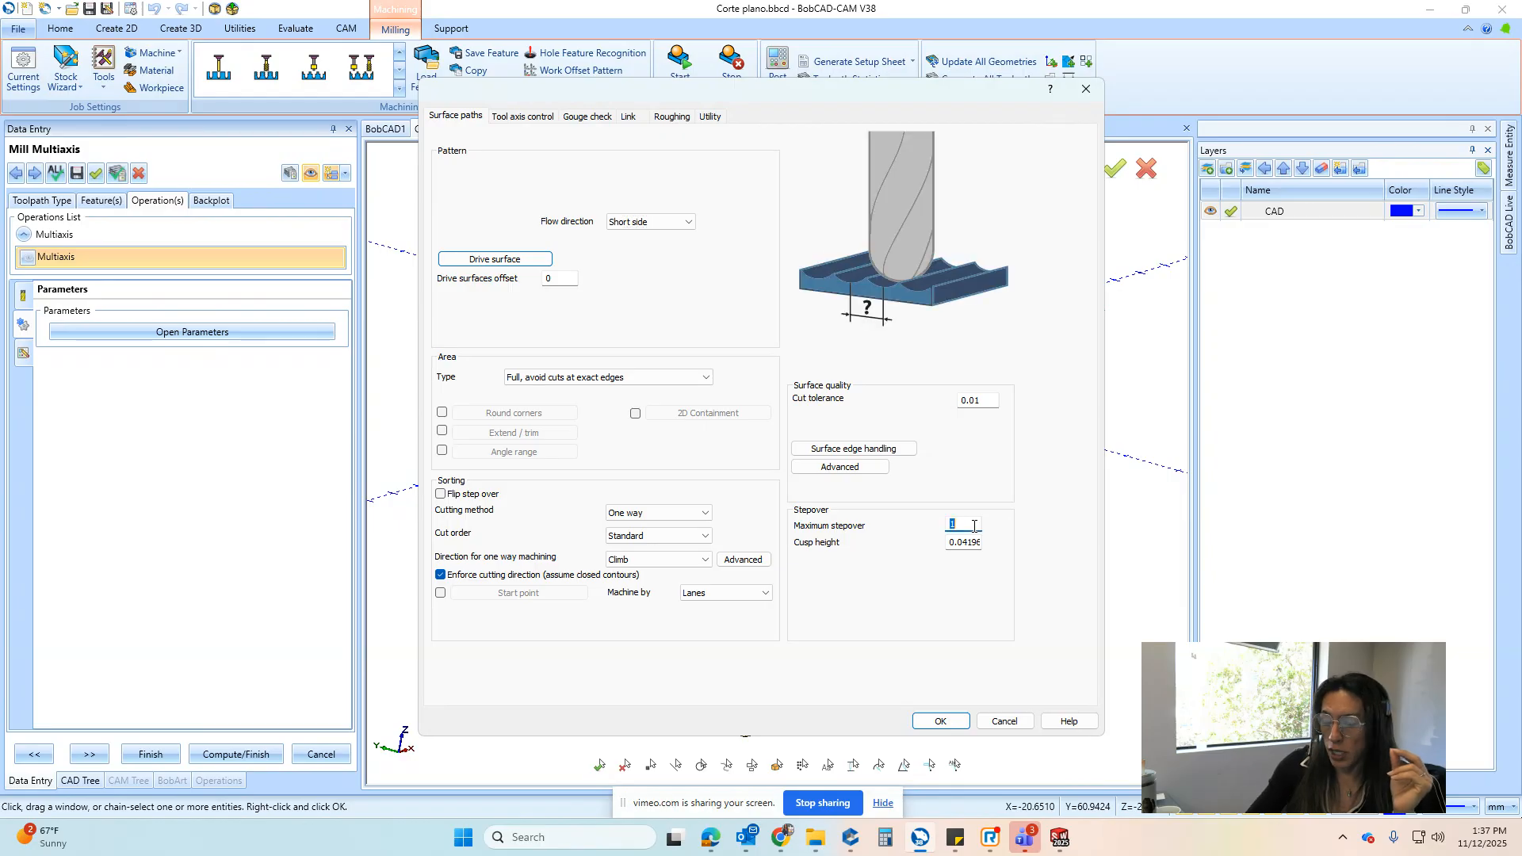
pyautogui.click(963, 543)
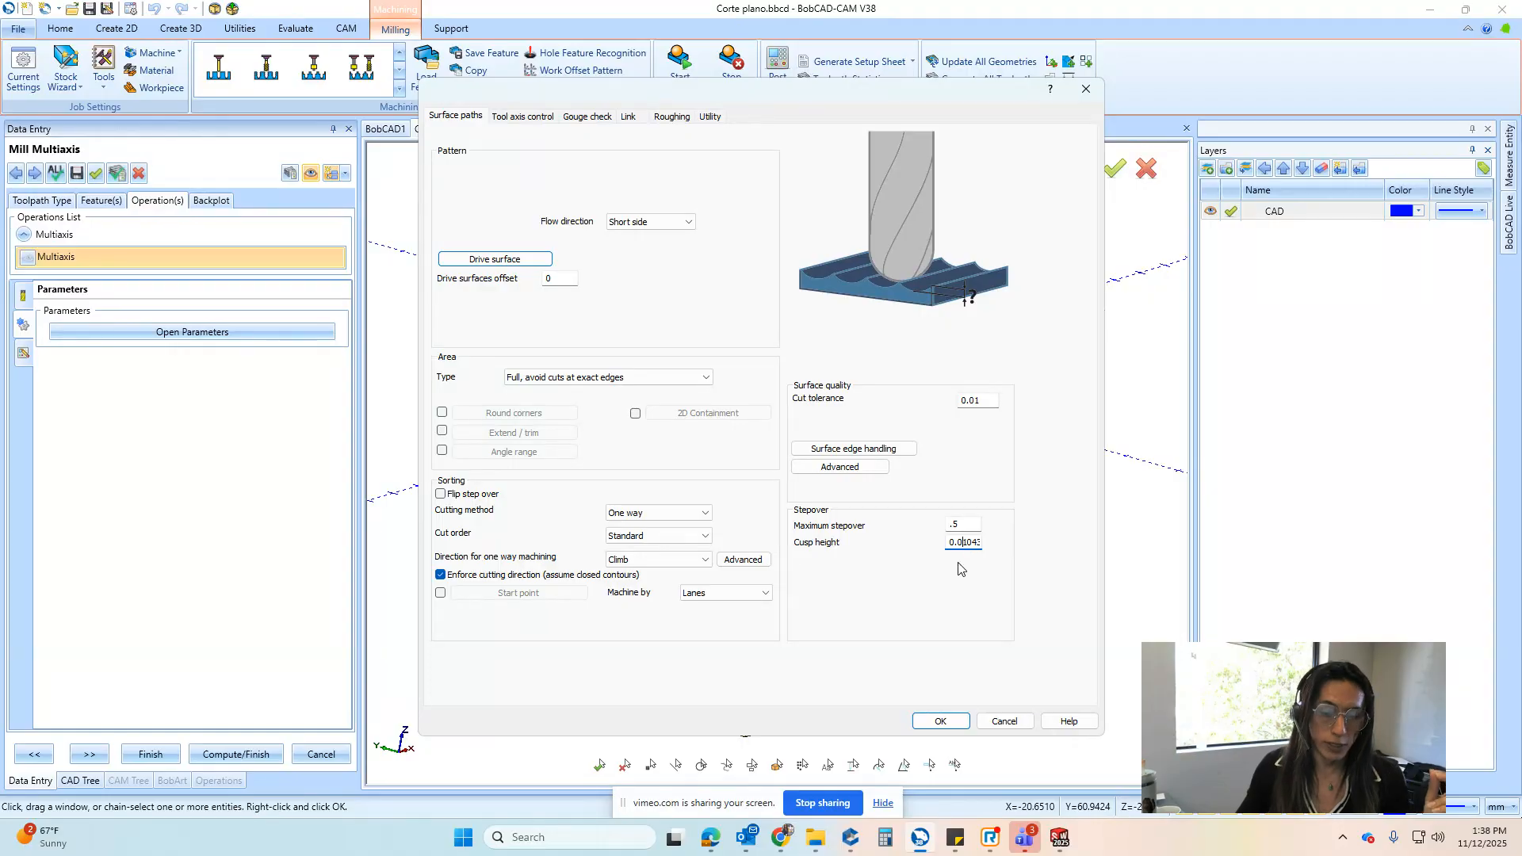
pyautogui.click(938, 722)
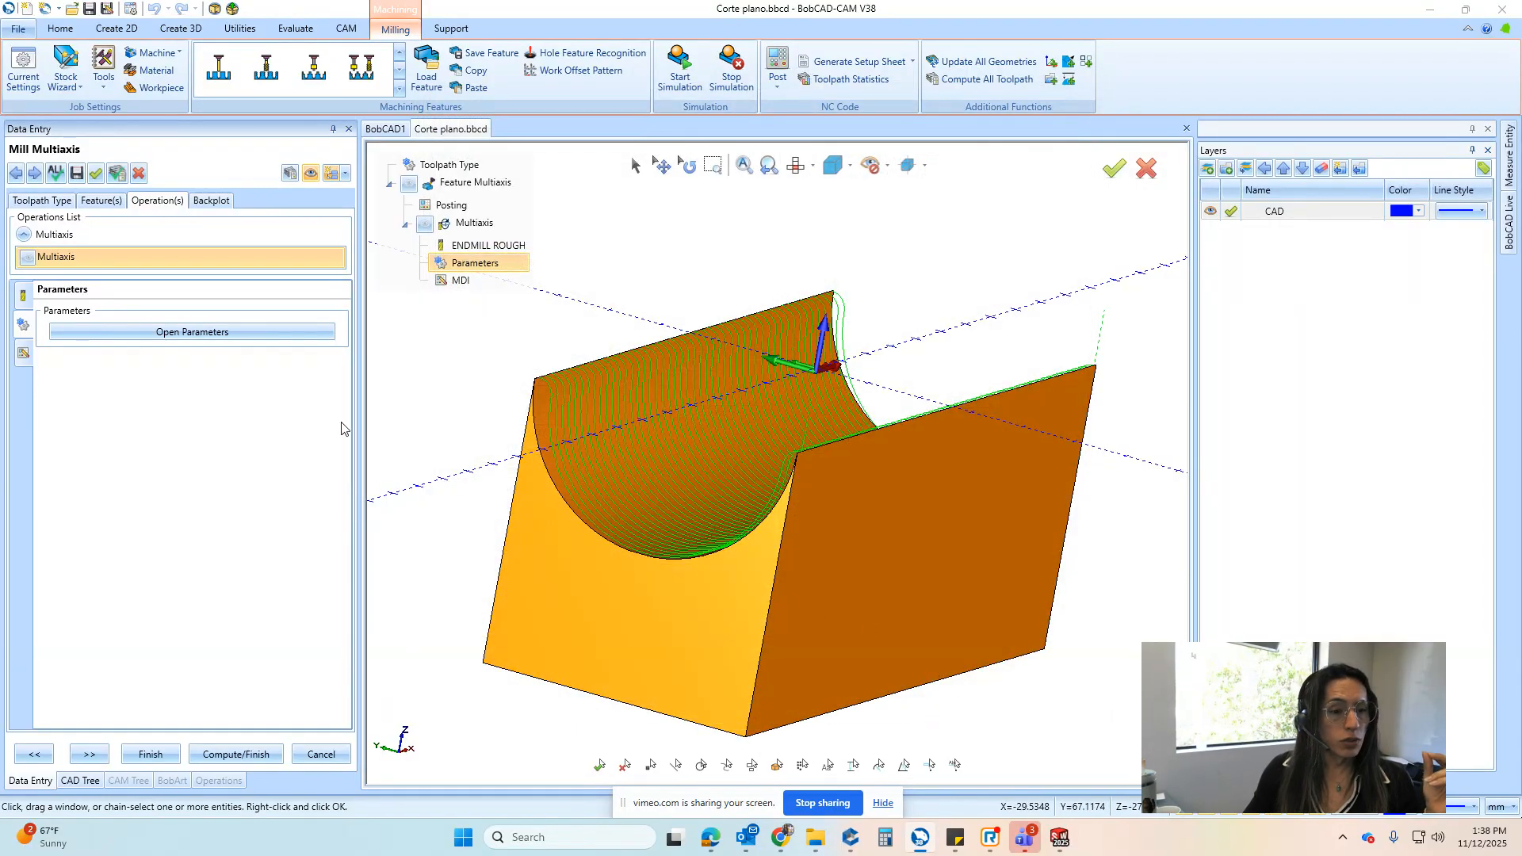
pyautogui.click(290, 173)
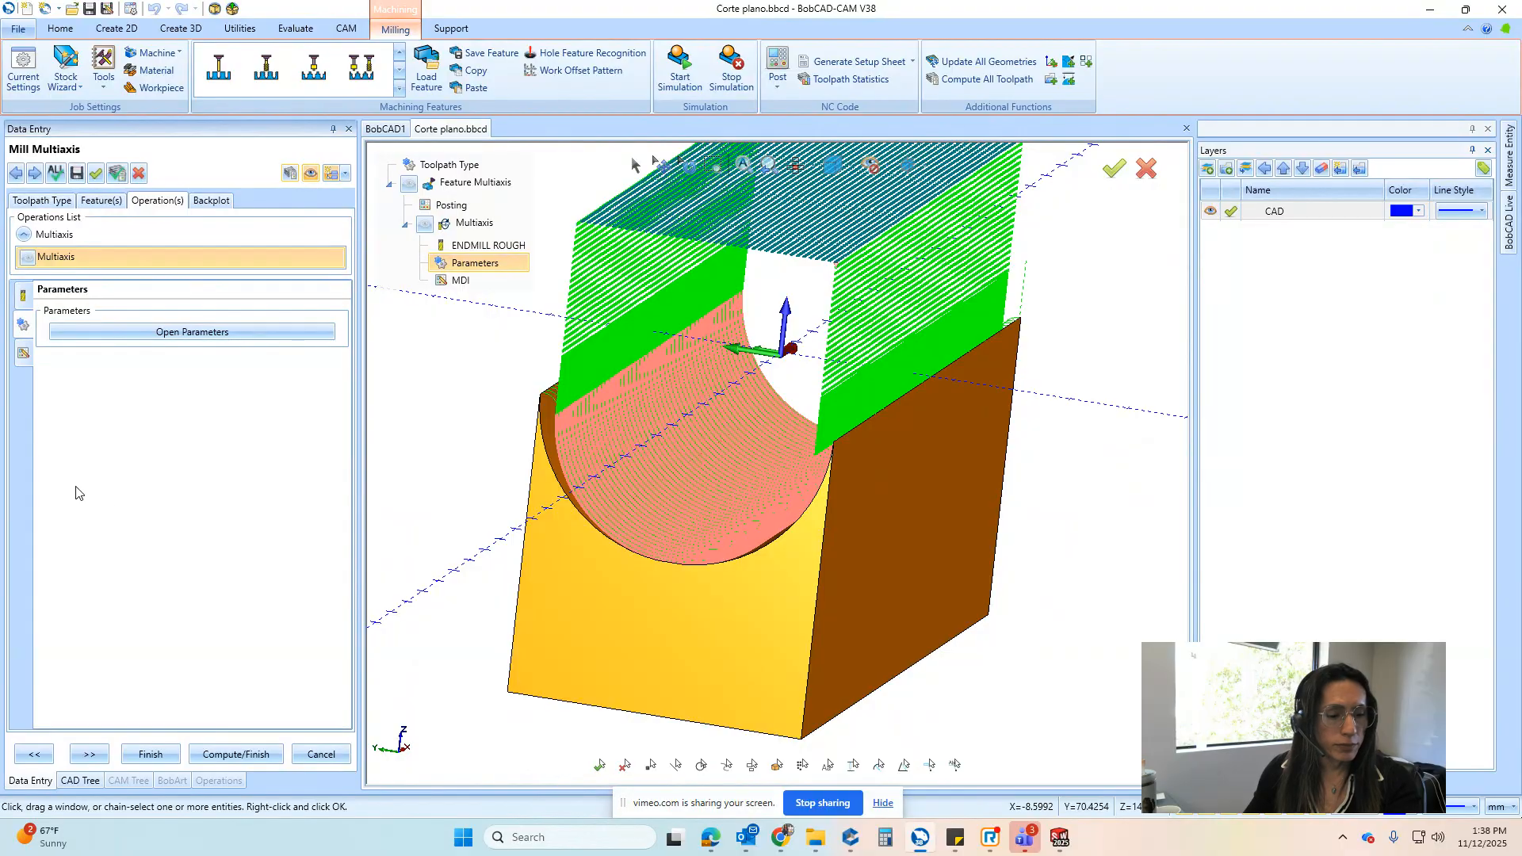
pyautogui.click(248, 761)
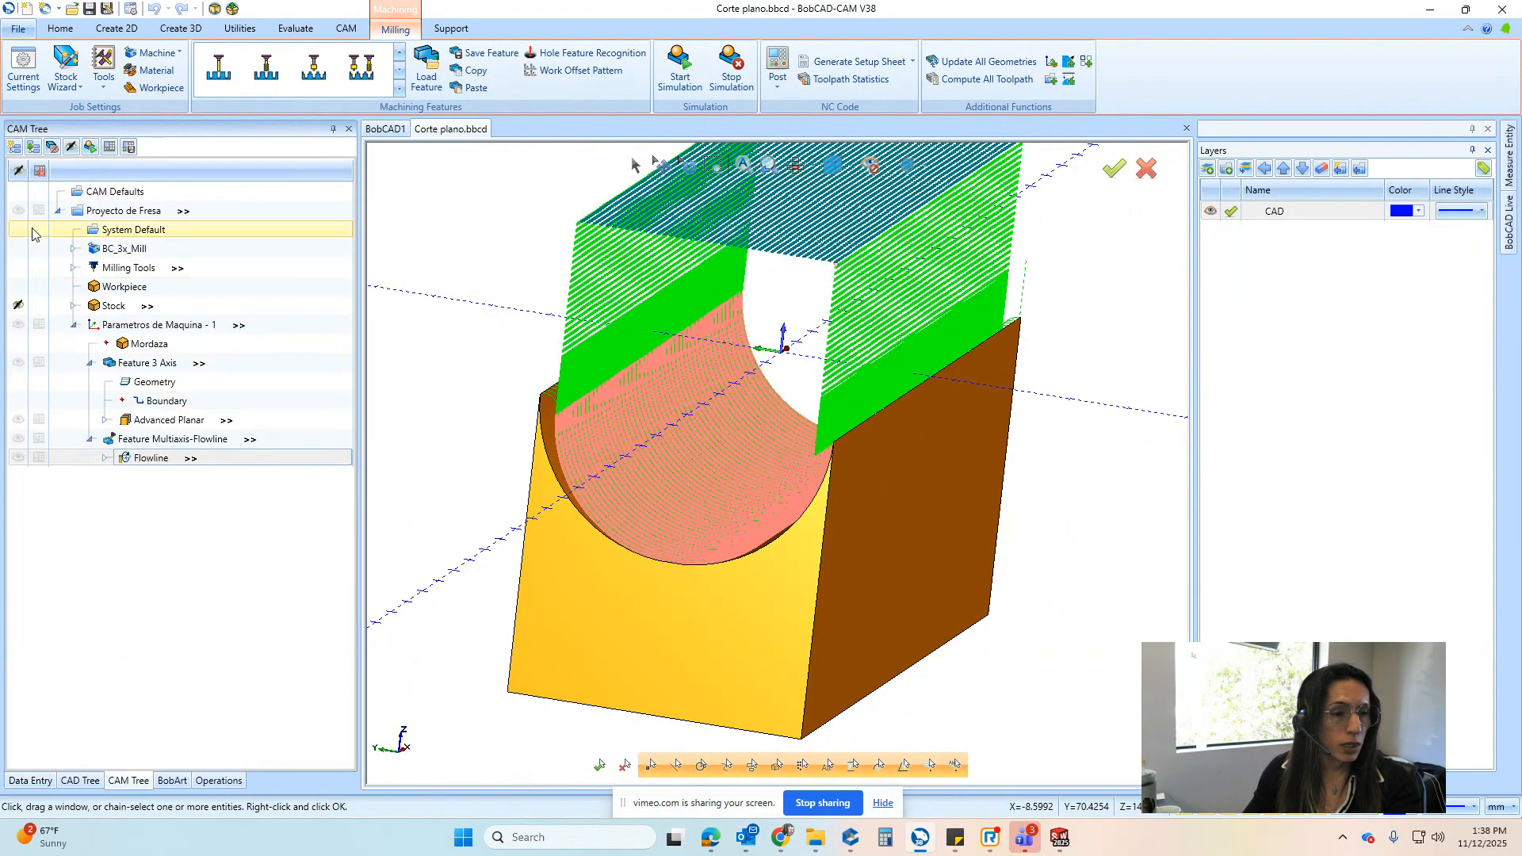
# Hide all toolpaths of Proyecto de Fresa and inspect the Advanced Planar and Flowline toolpaths individually
pyautogui.click(18, 210)
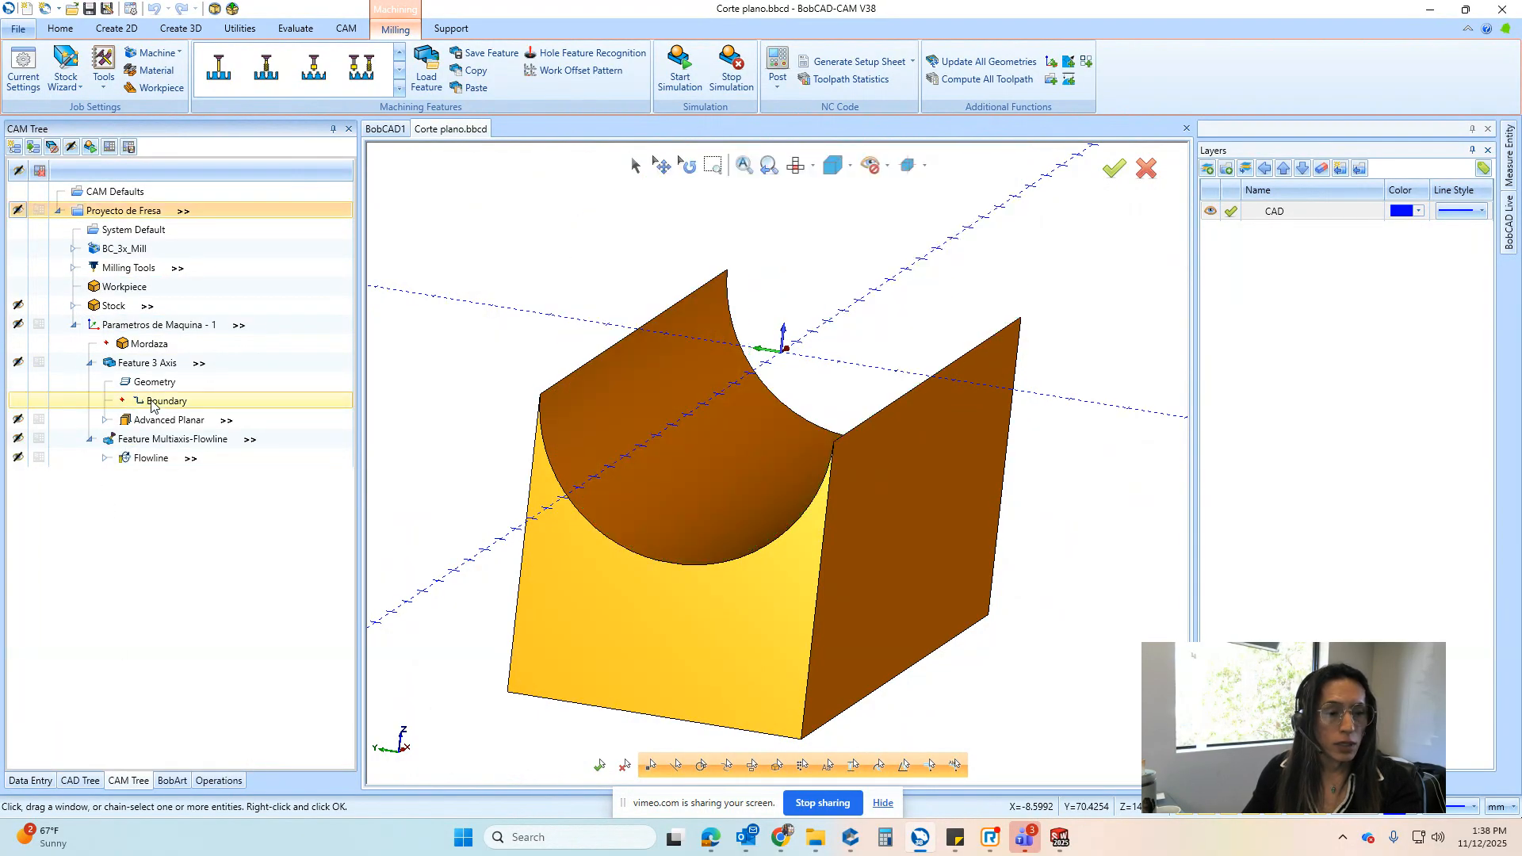
pyautogui.click(155, 418)
pyautogui.click(151, 459)
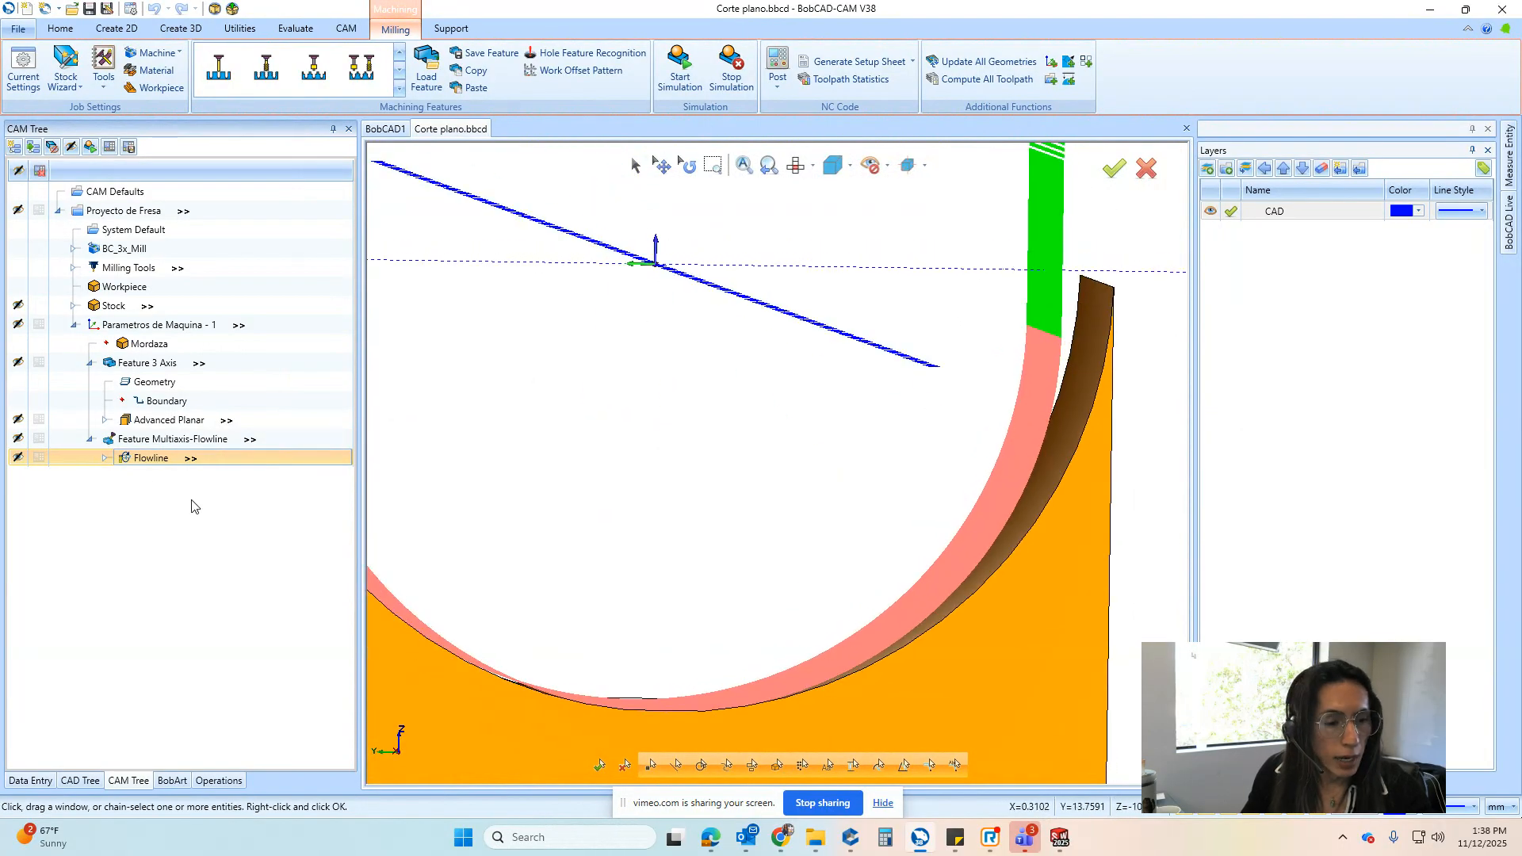
# Edit the Flowline operation's parameters and set its cutting method to Zigzag
pyautogui.doubleClick(152, 459)
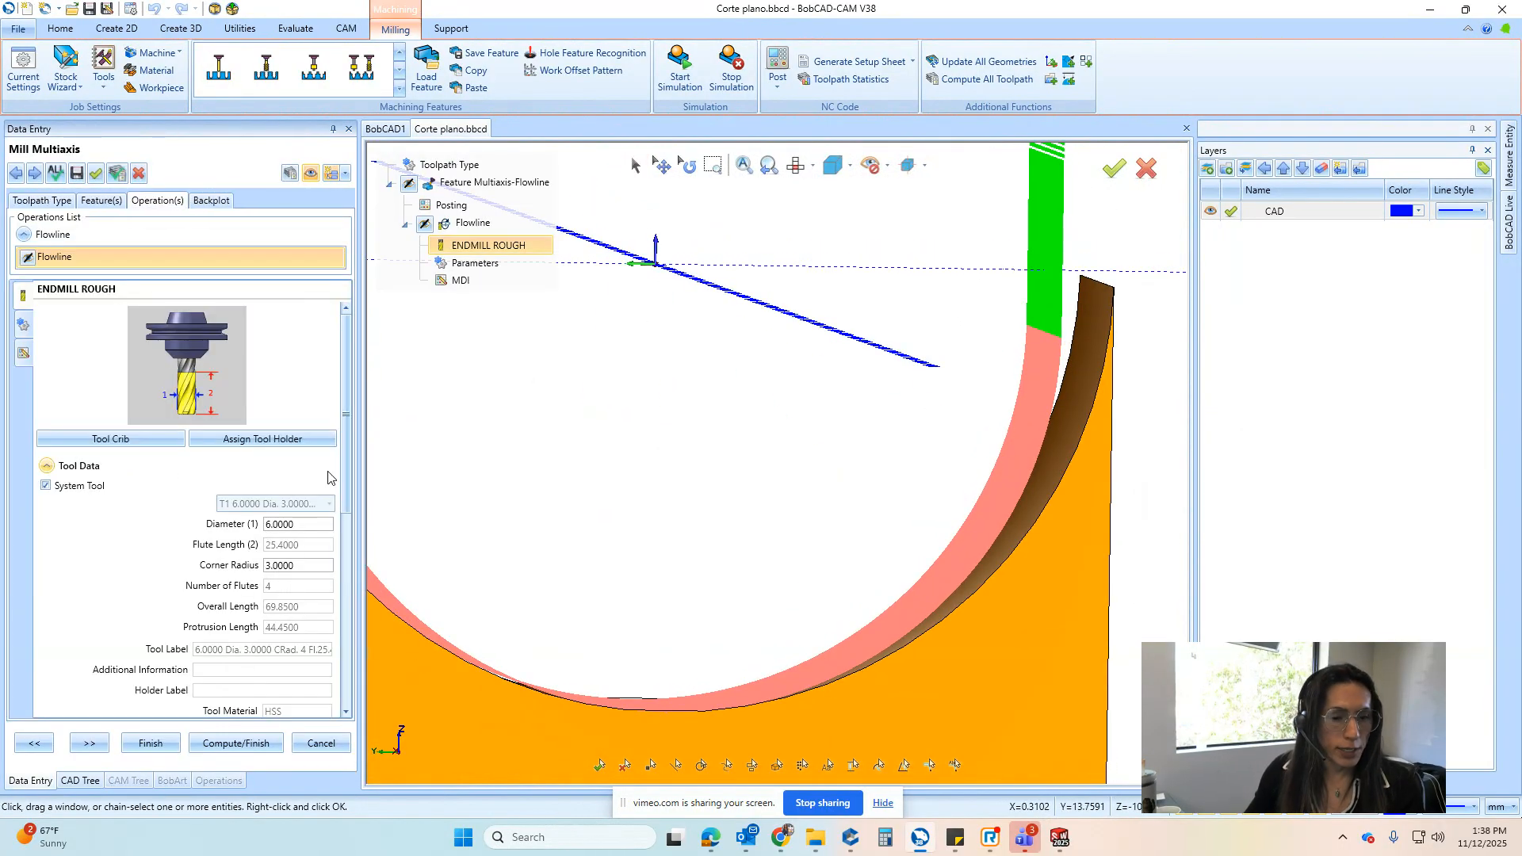
pyautogui.click(507, 222)
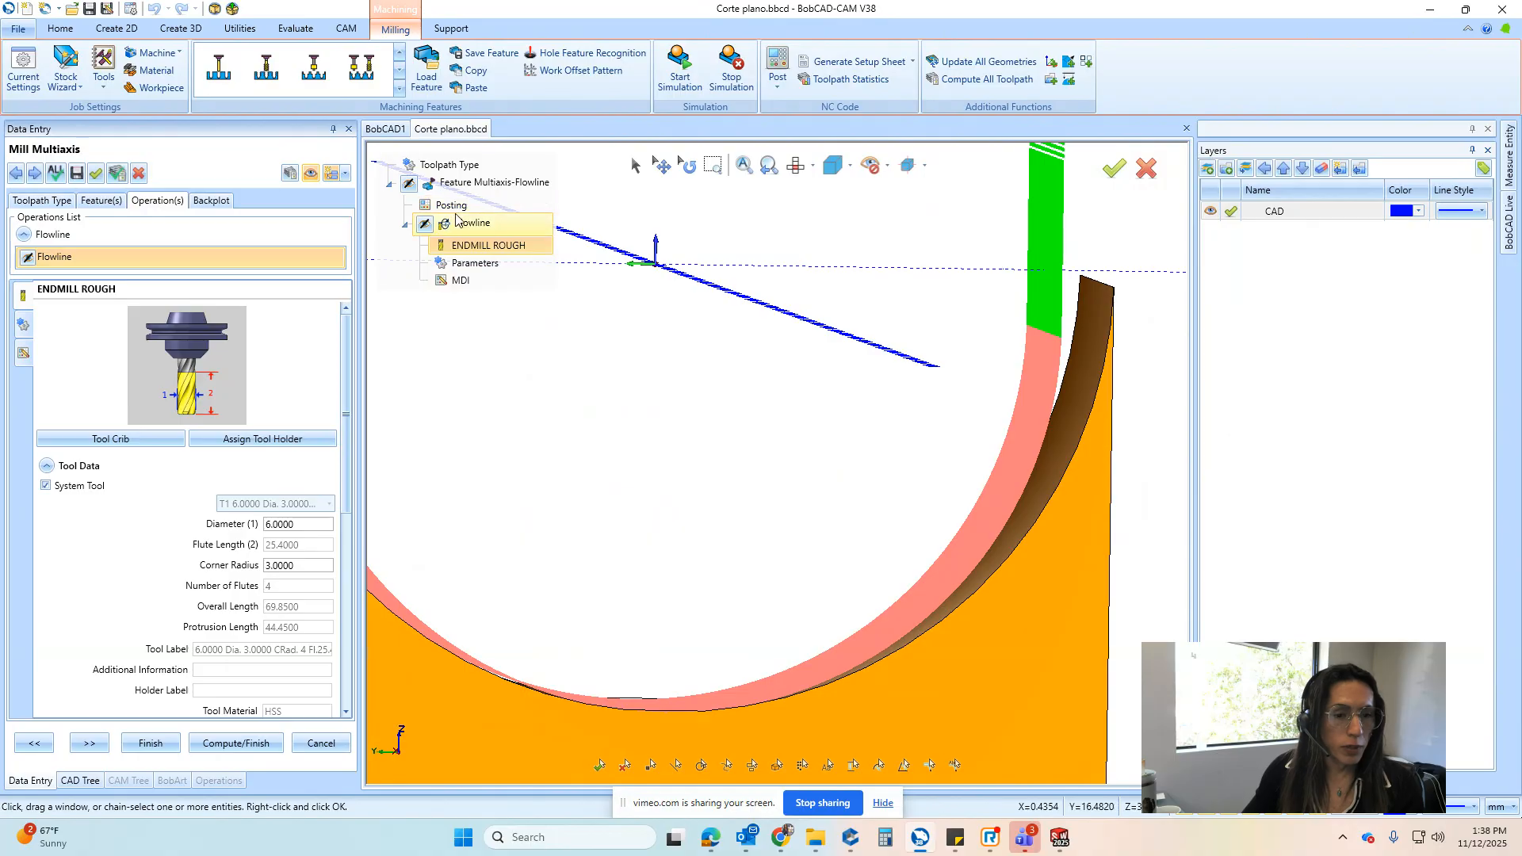
pyautogui.click(532, 248)
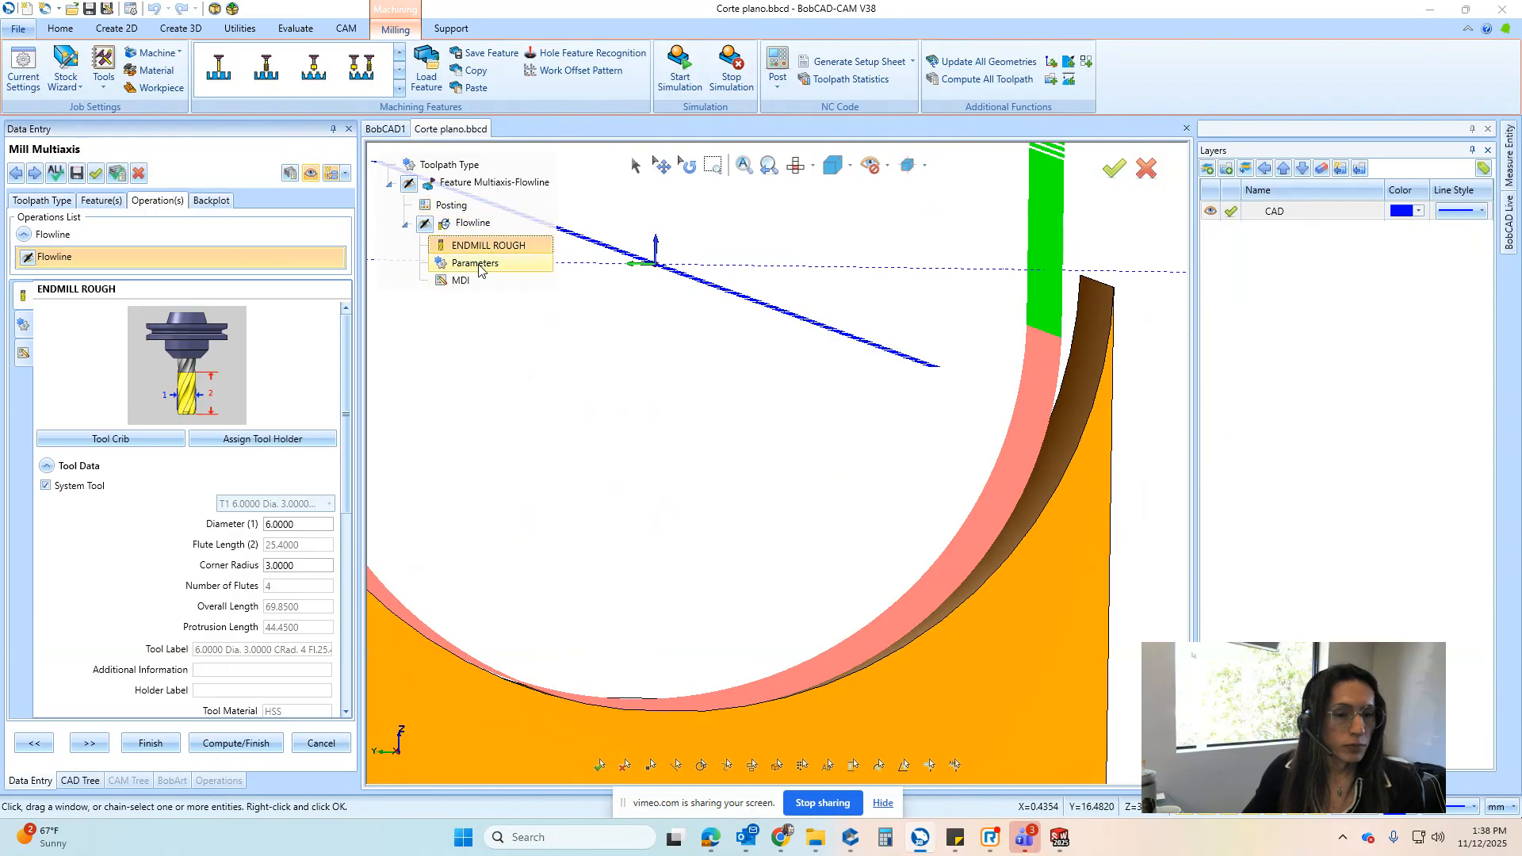
pyautogui.click(483, 263)
pyautogui.click(187, 334)
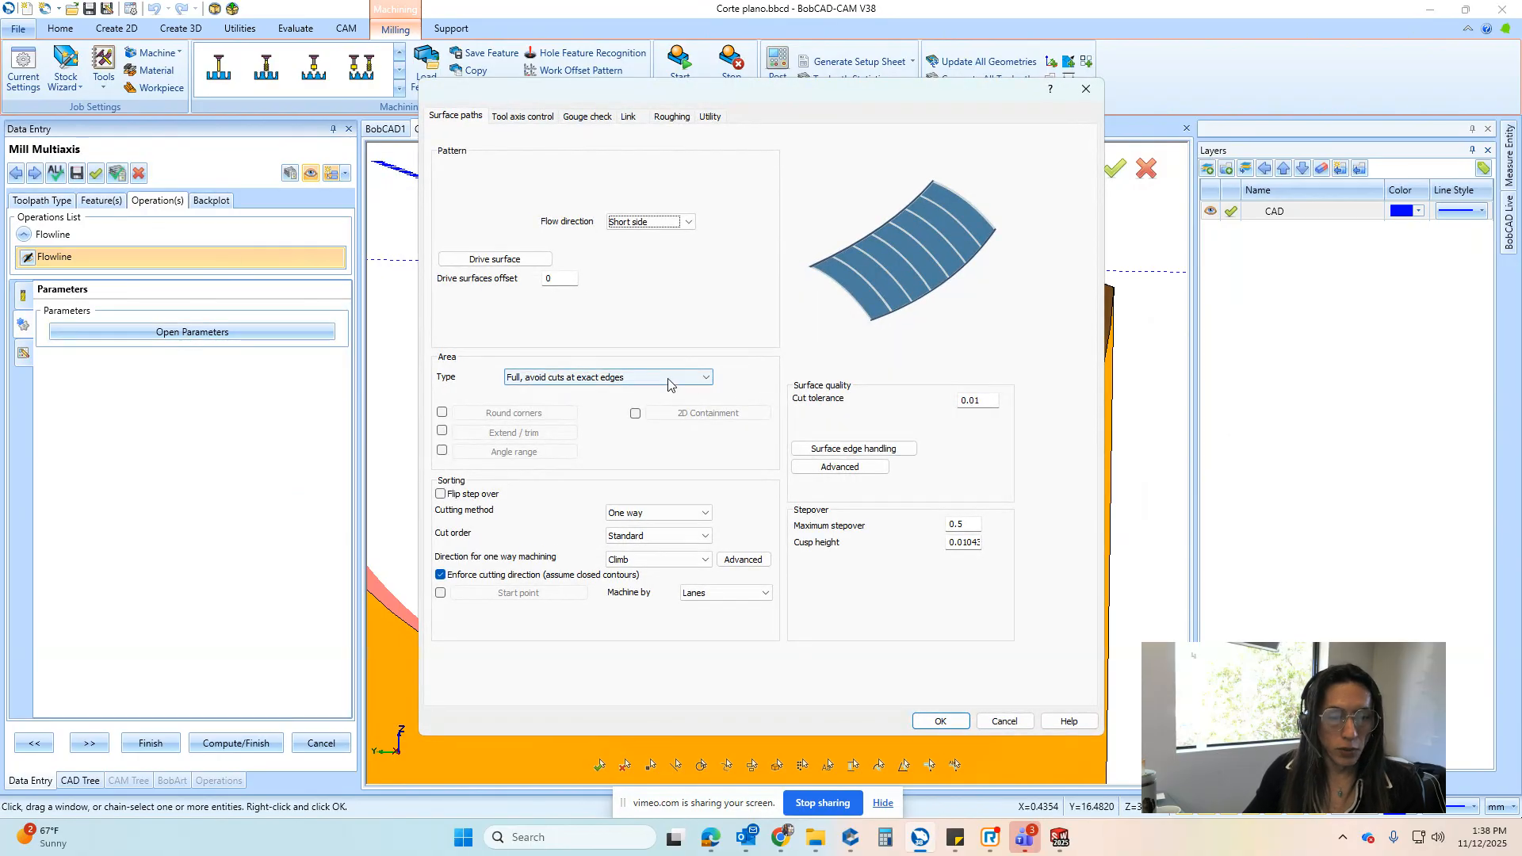
pyautogui.click(657, 513)
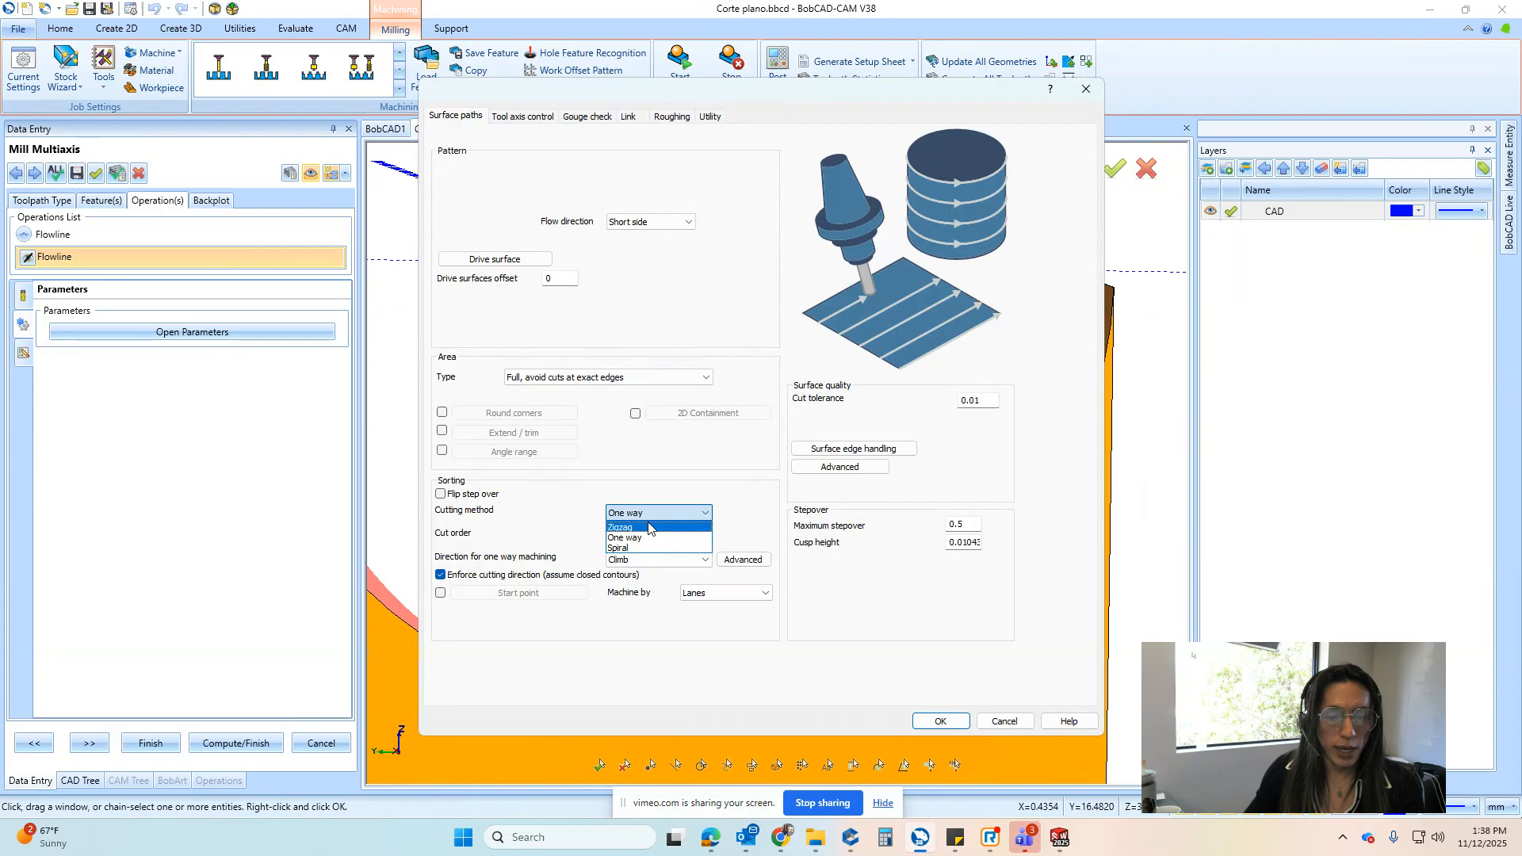
pyautogui.click(637, 531)
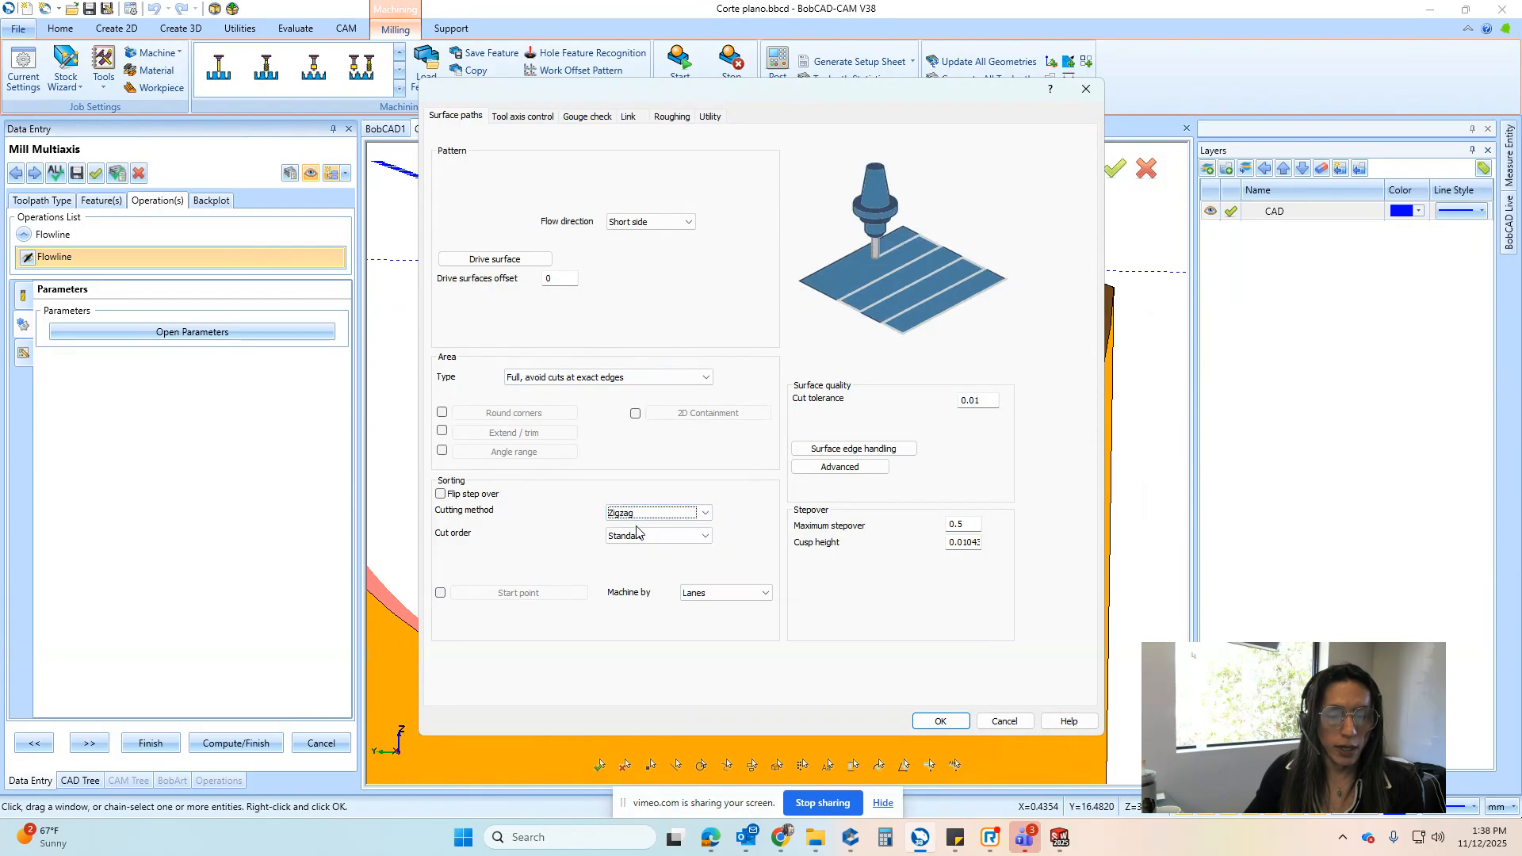
# Enable Extend/Trim with start and end tangential extensions of 50% of the tool diameter, and recompute the Flowline toolpath
pyautogui.click(442, 432)
pyautogui.click(507, 433)
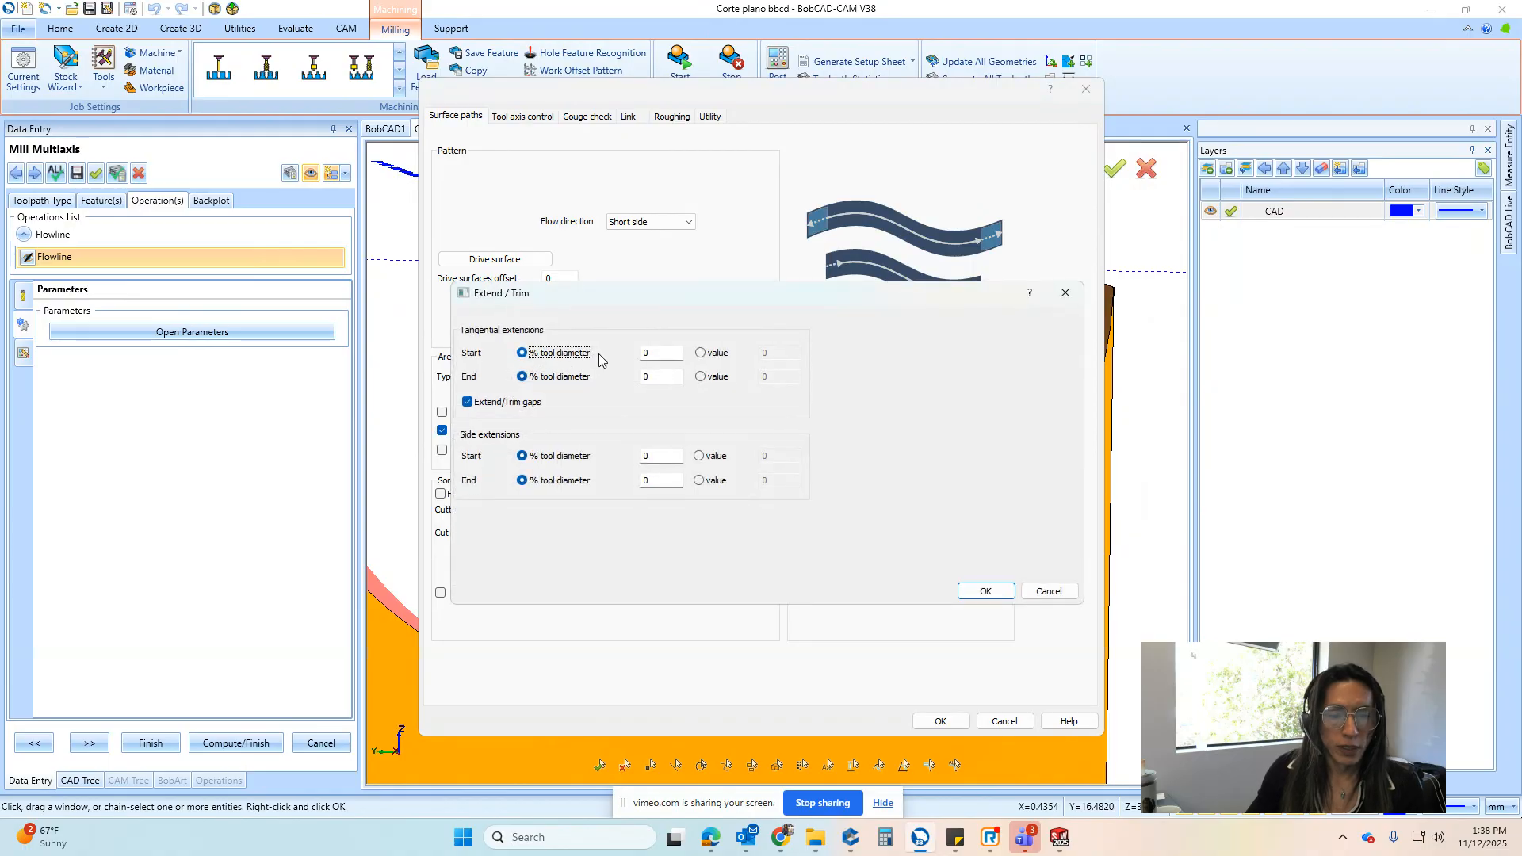
pyautogui.click(673, 358)
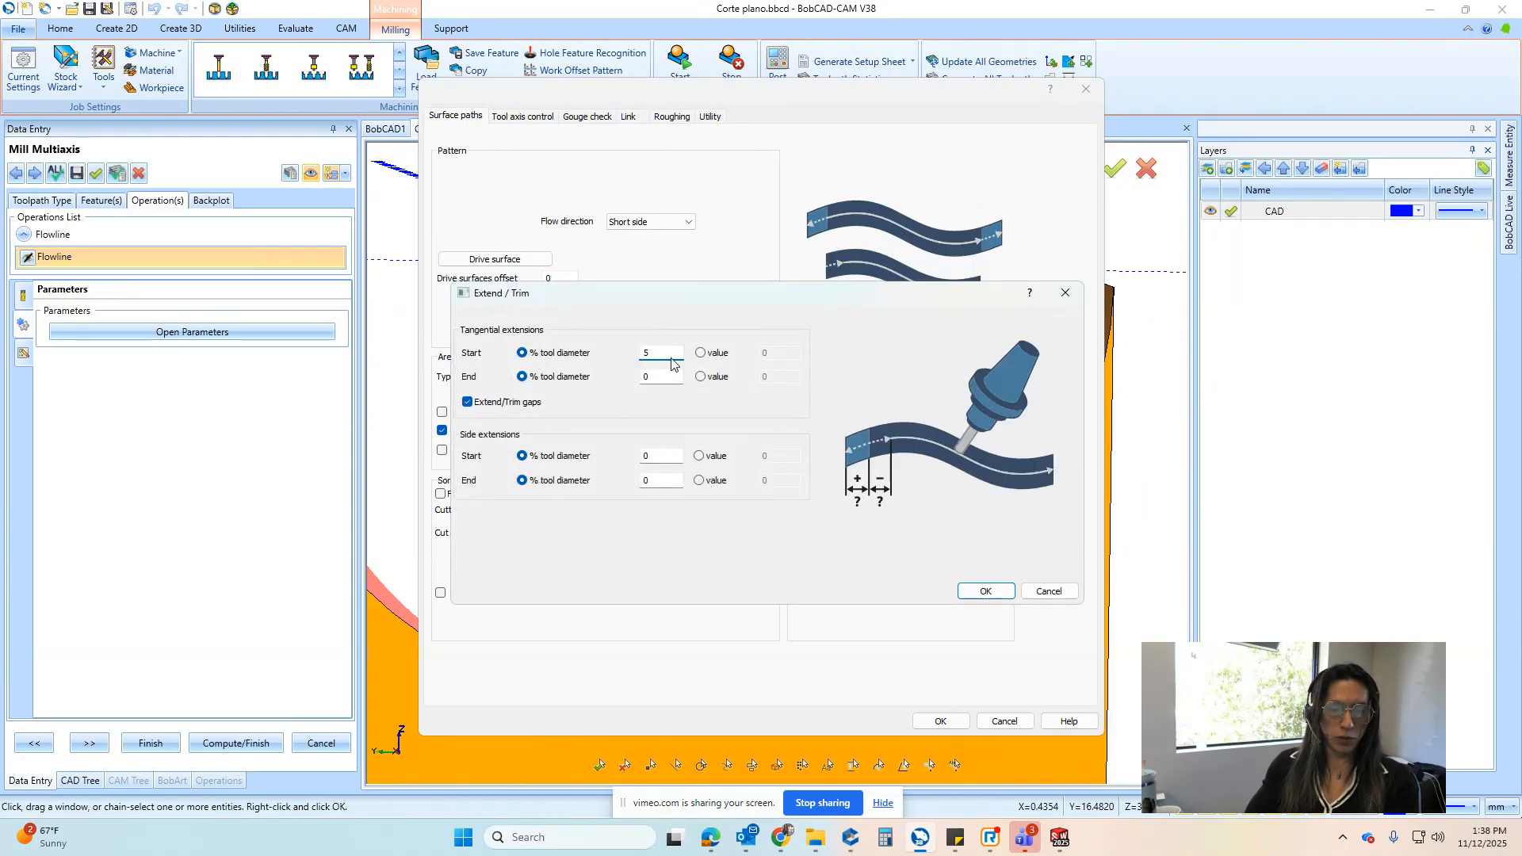
pyautogui.press('Tab')
pyautogui.write('50')
pyautogui.press('Tab')
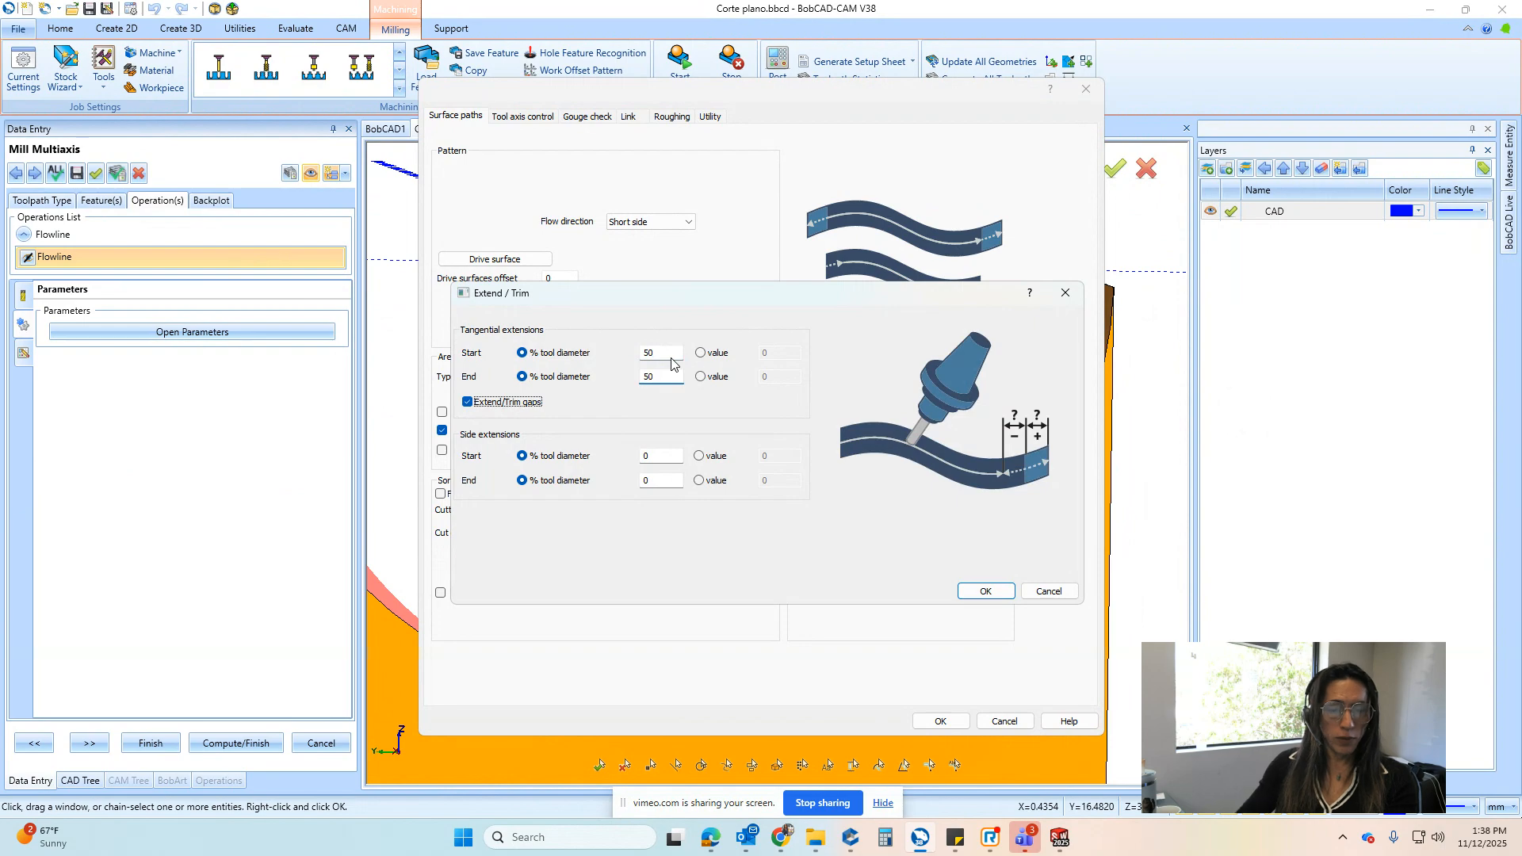
pyautogui.click(983, 591)
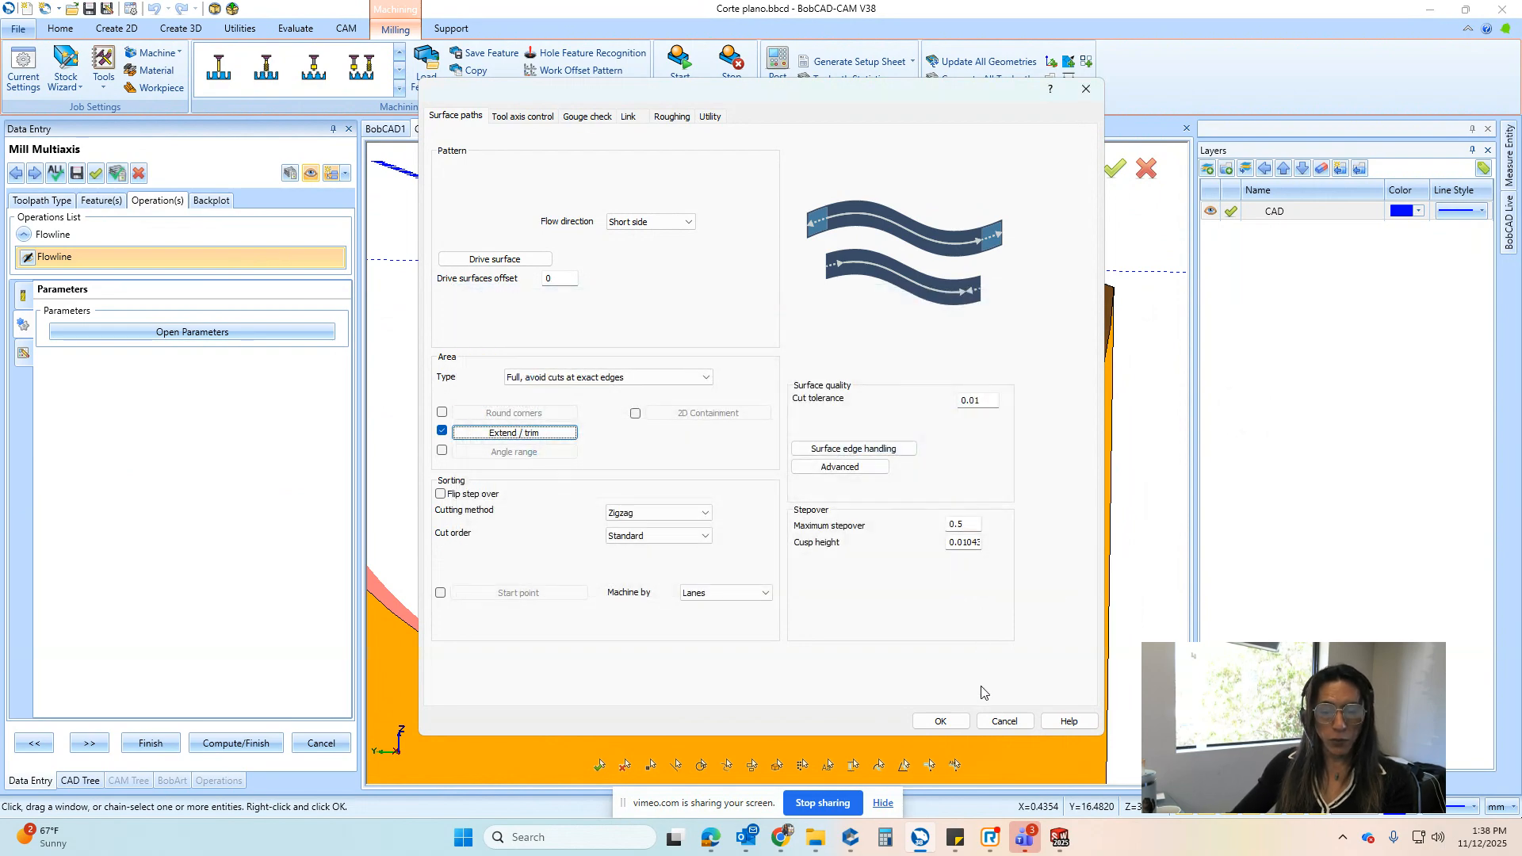
pyautogui.click(940, 721)
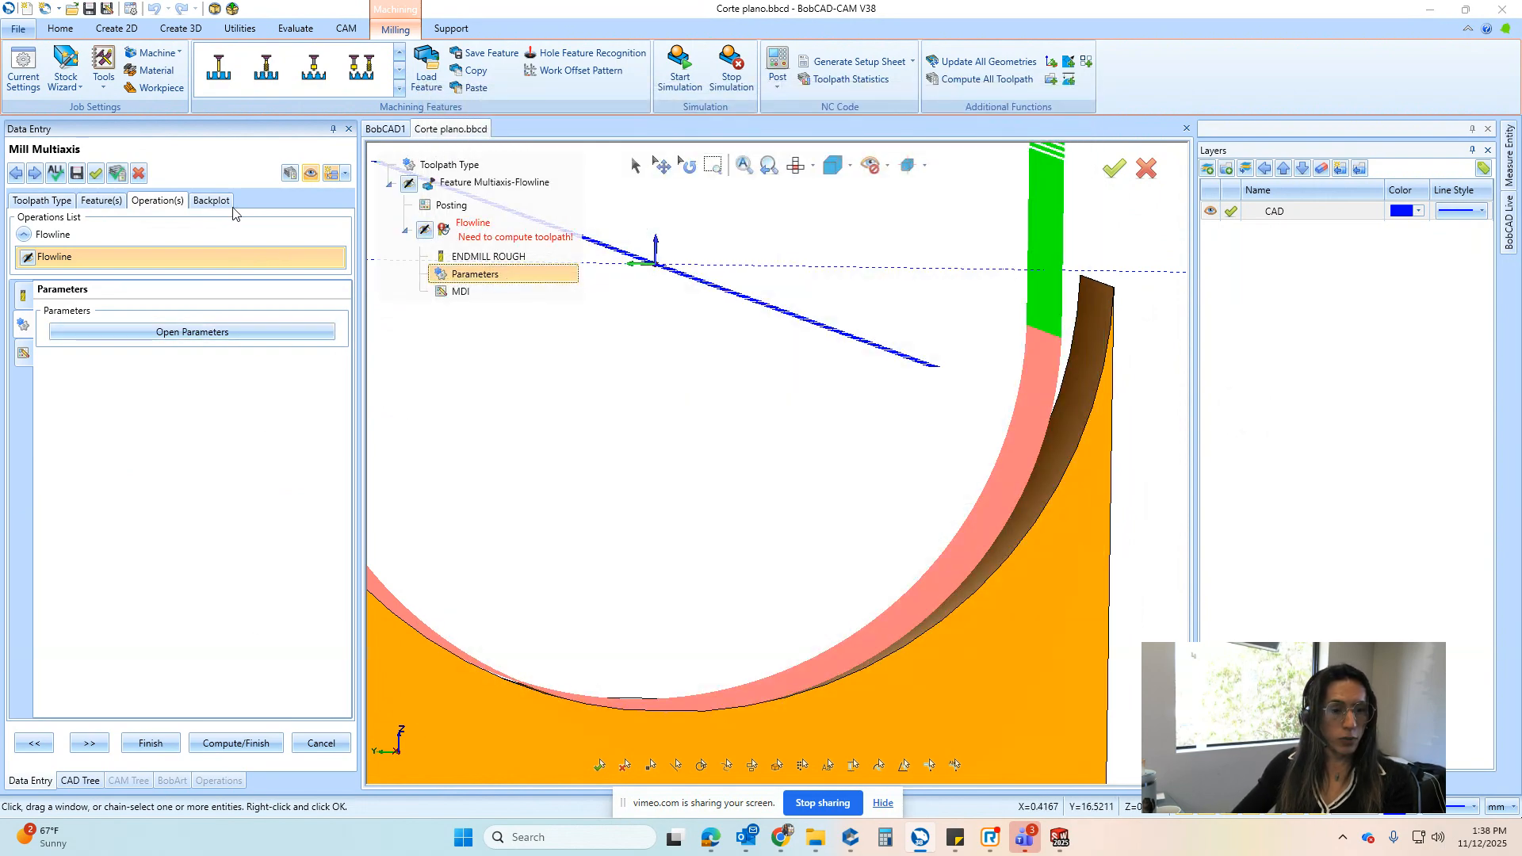
pyautogui.click(290, 173)
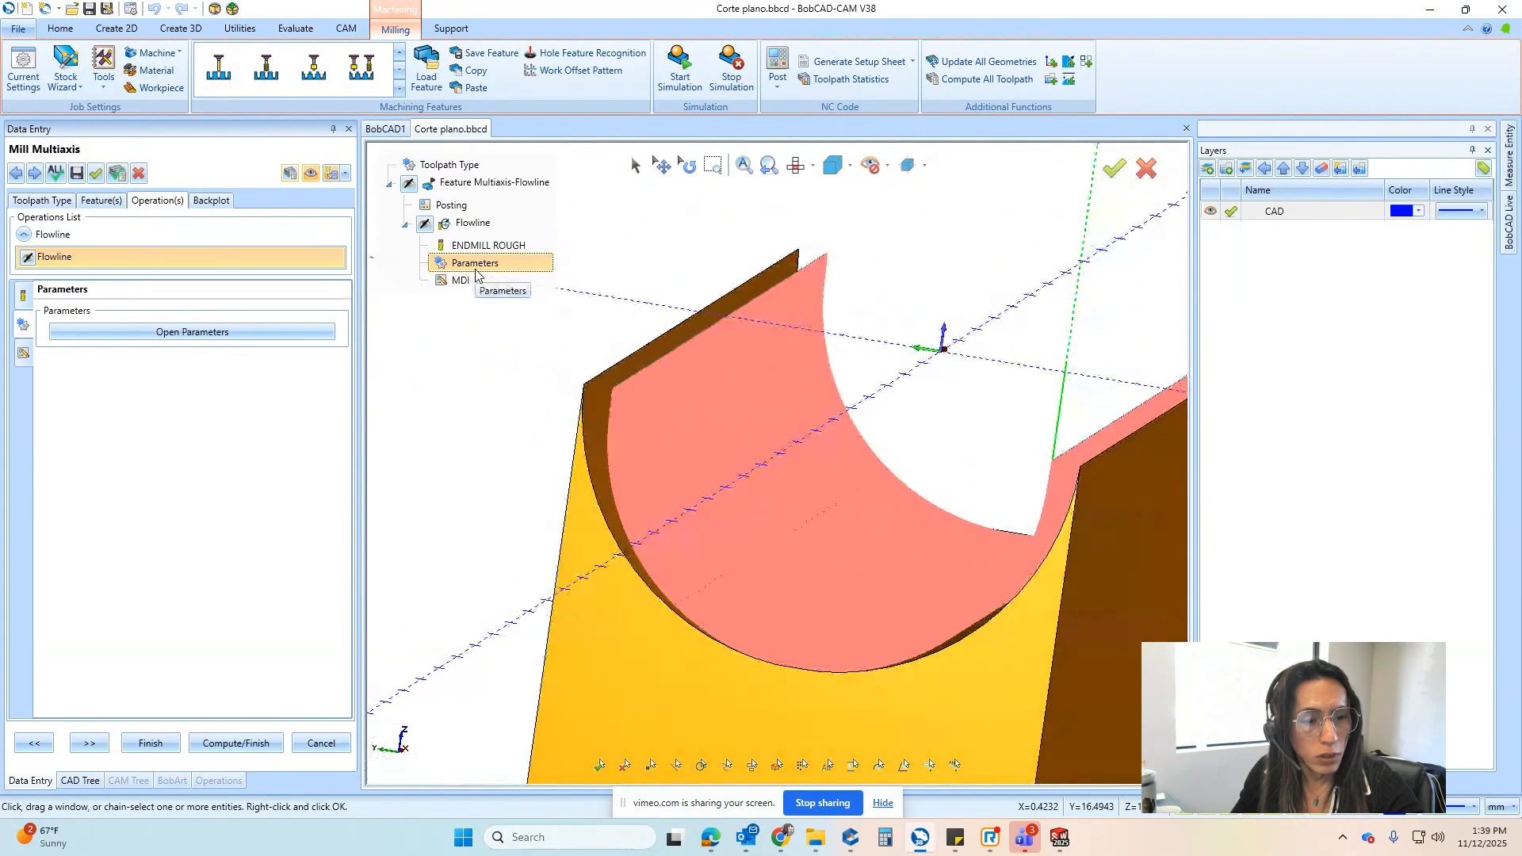
# Play the backplot of the Flowline toolpath, and compute and finish the Multiaxis feature
pyautogui.click(211, 200)
pyautogui.click(185, 276)
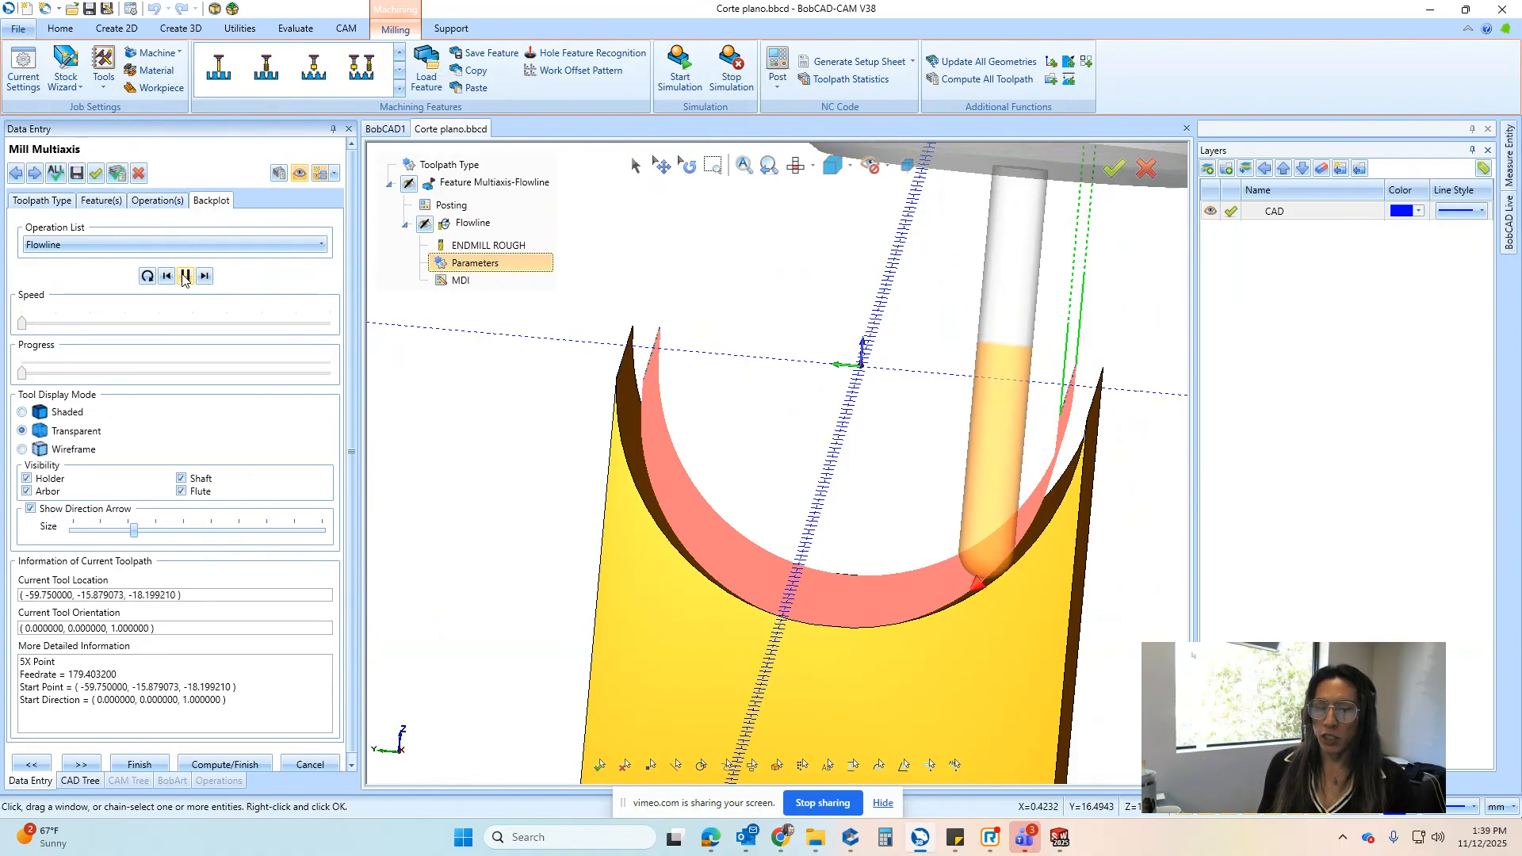
pyautogui.click(212, 763)
# Examine the Advanced Planar toolpath on the concave face
pyautogui.click(170, 421)
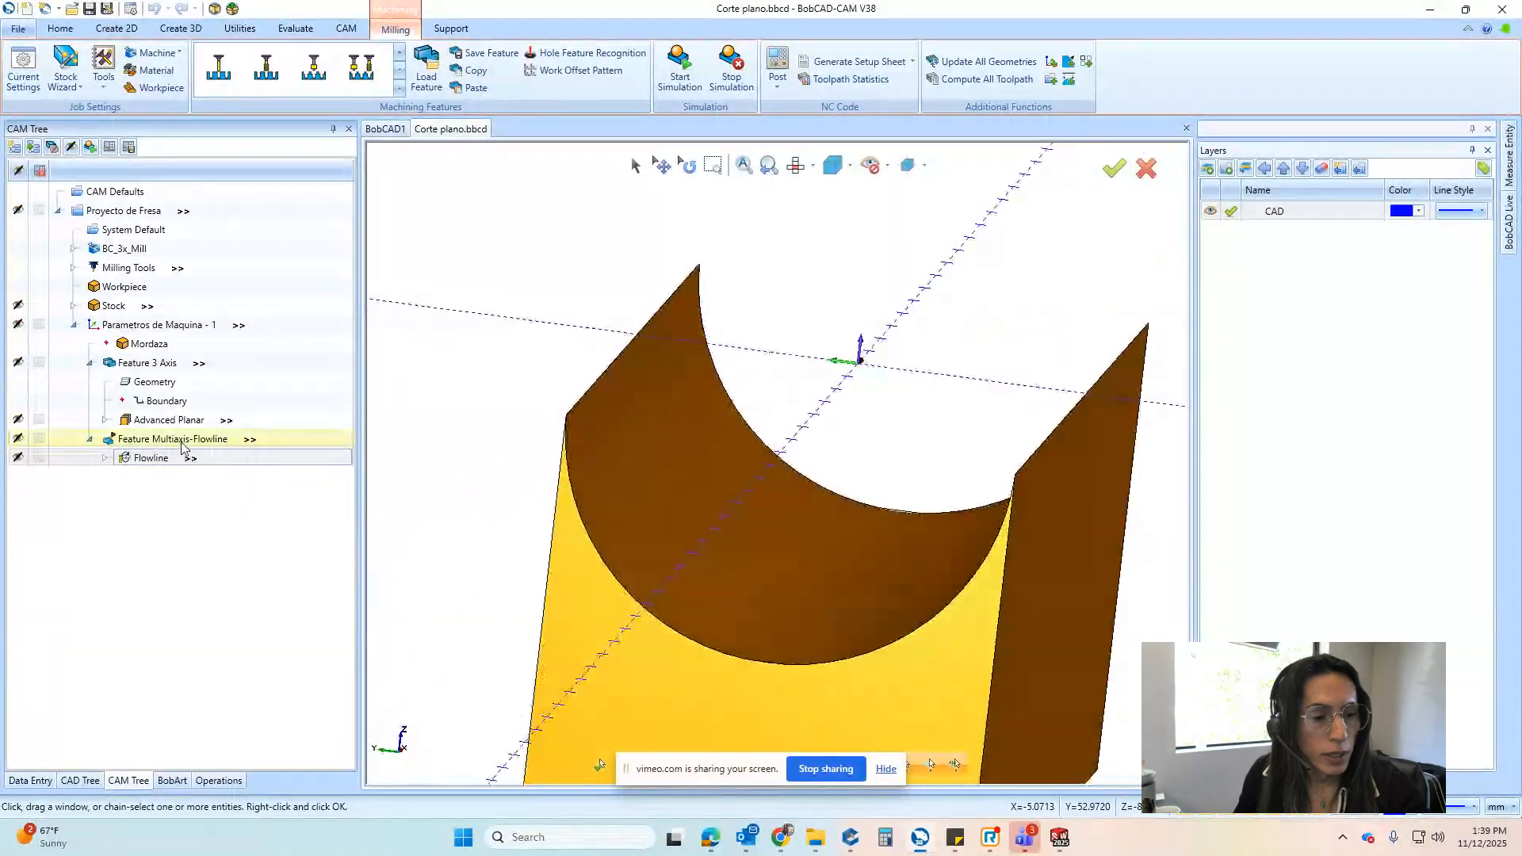
pyautogui.click(164, 421)
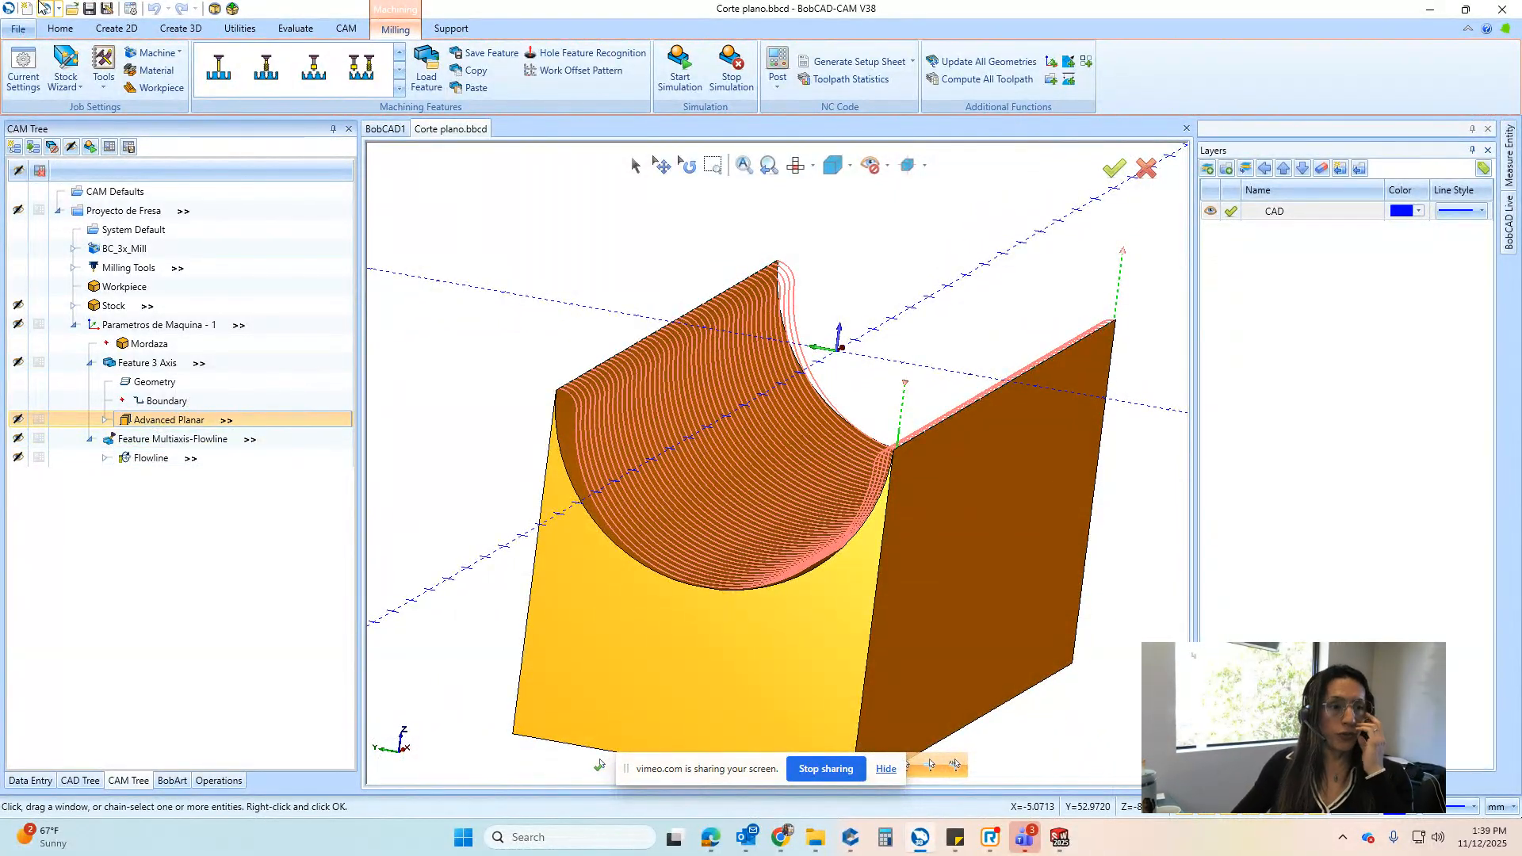
# Try to open the part file 3D Milling_3.bbcd from the personal demo subfolder inside Demo Parts
pyautogui.click(16, 29)
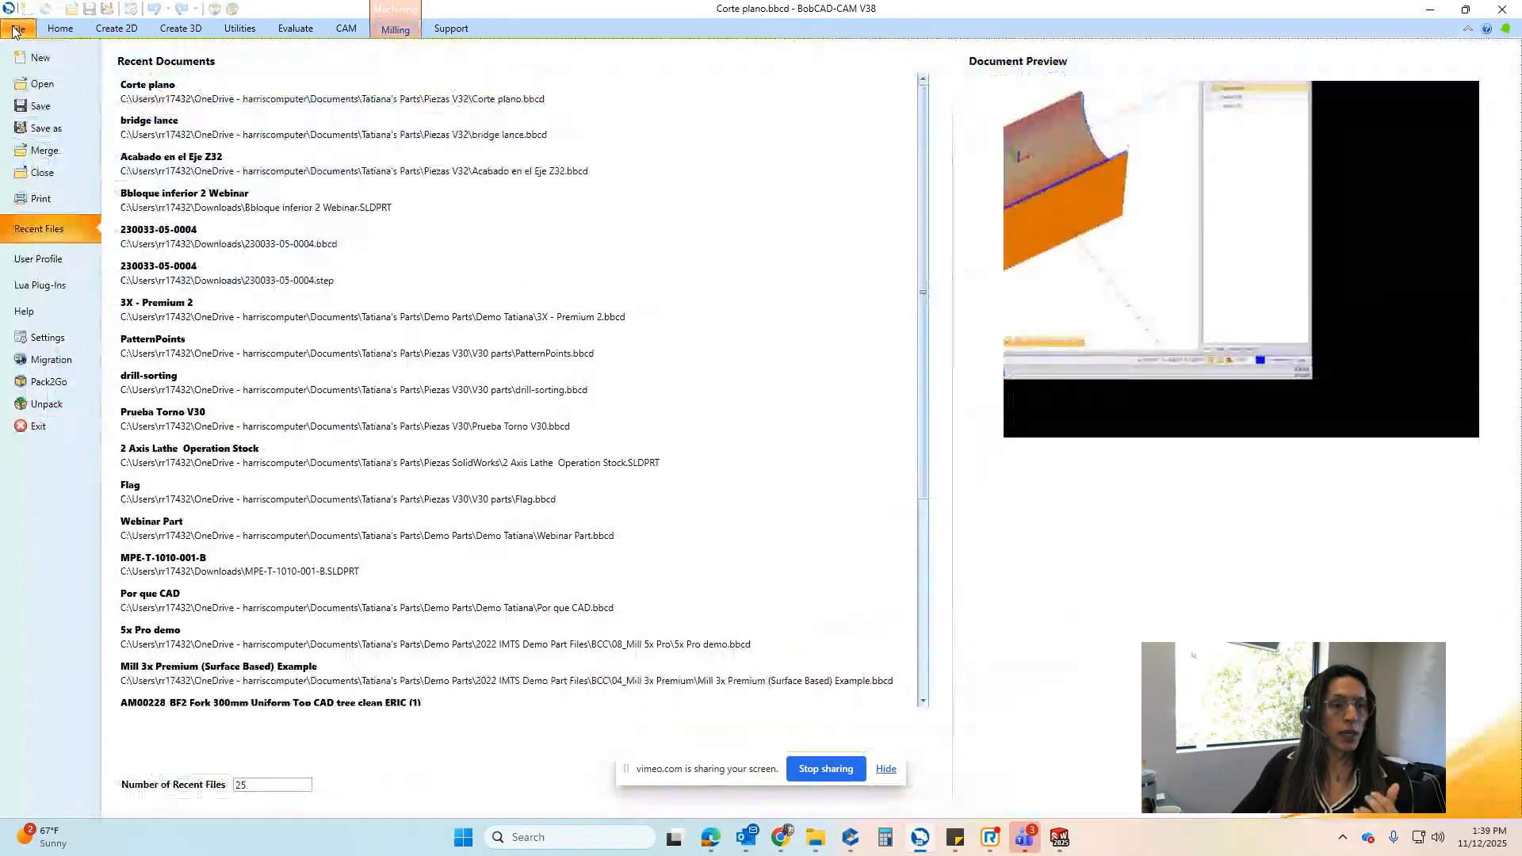
pyautogui.click(44, 84)
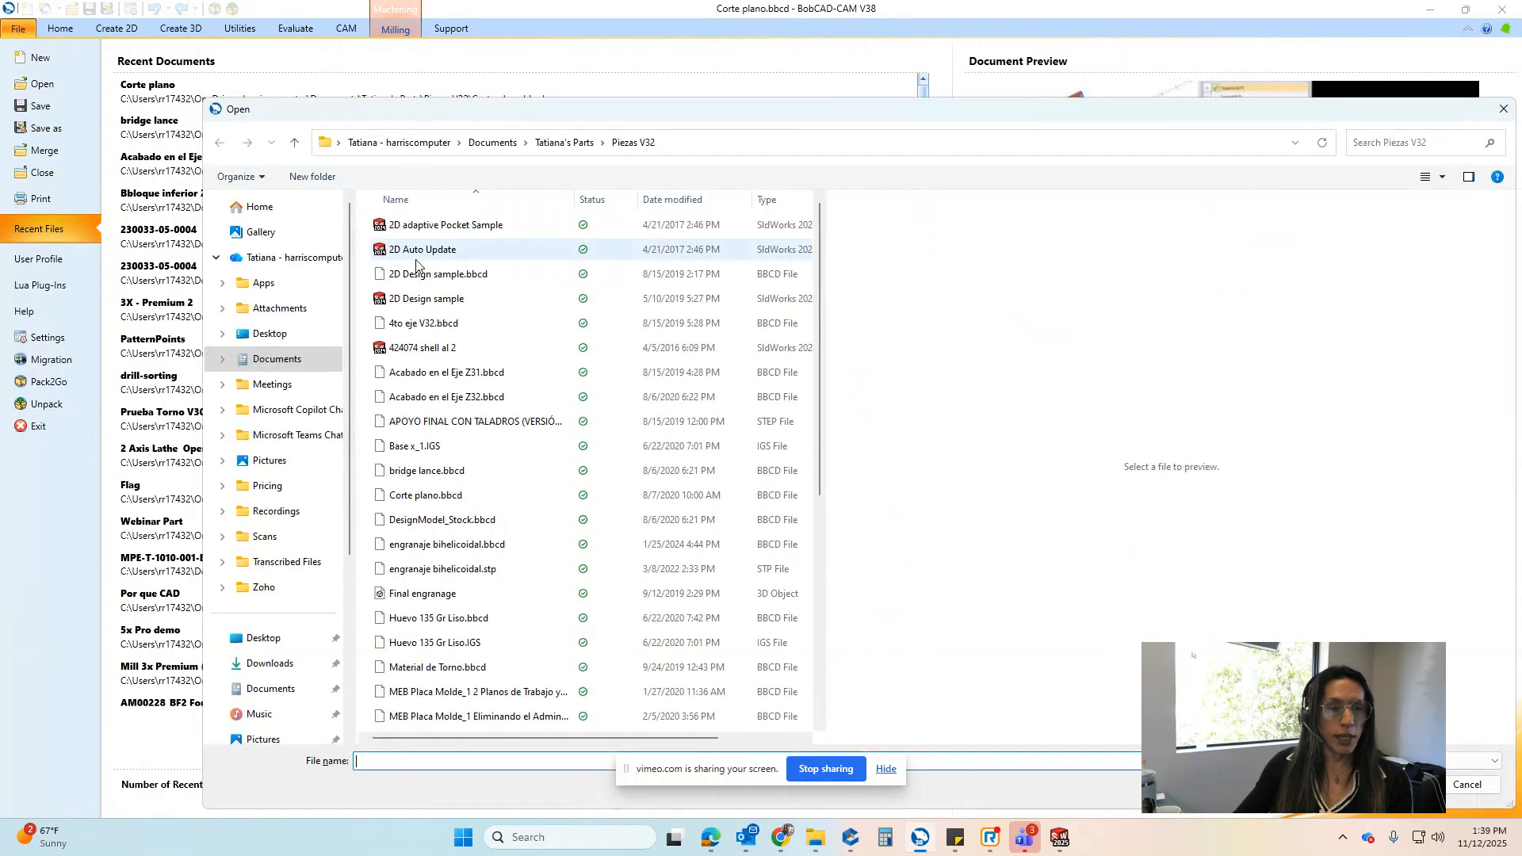
pyautogui.click(561, 143)
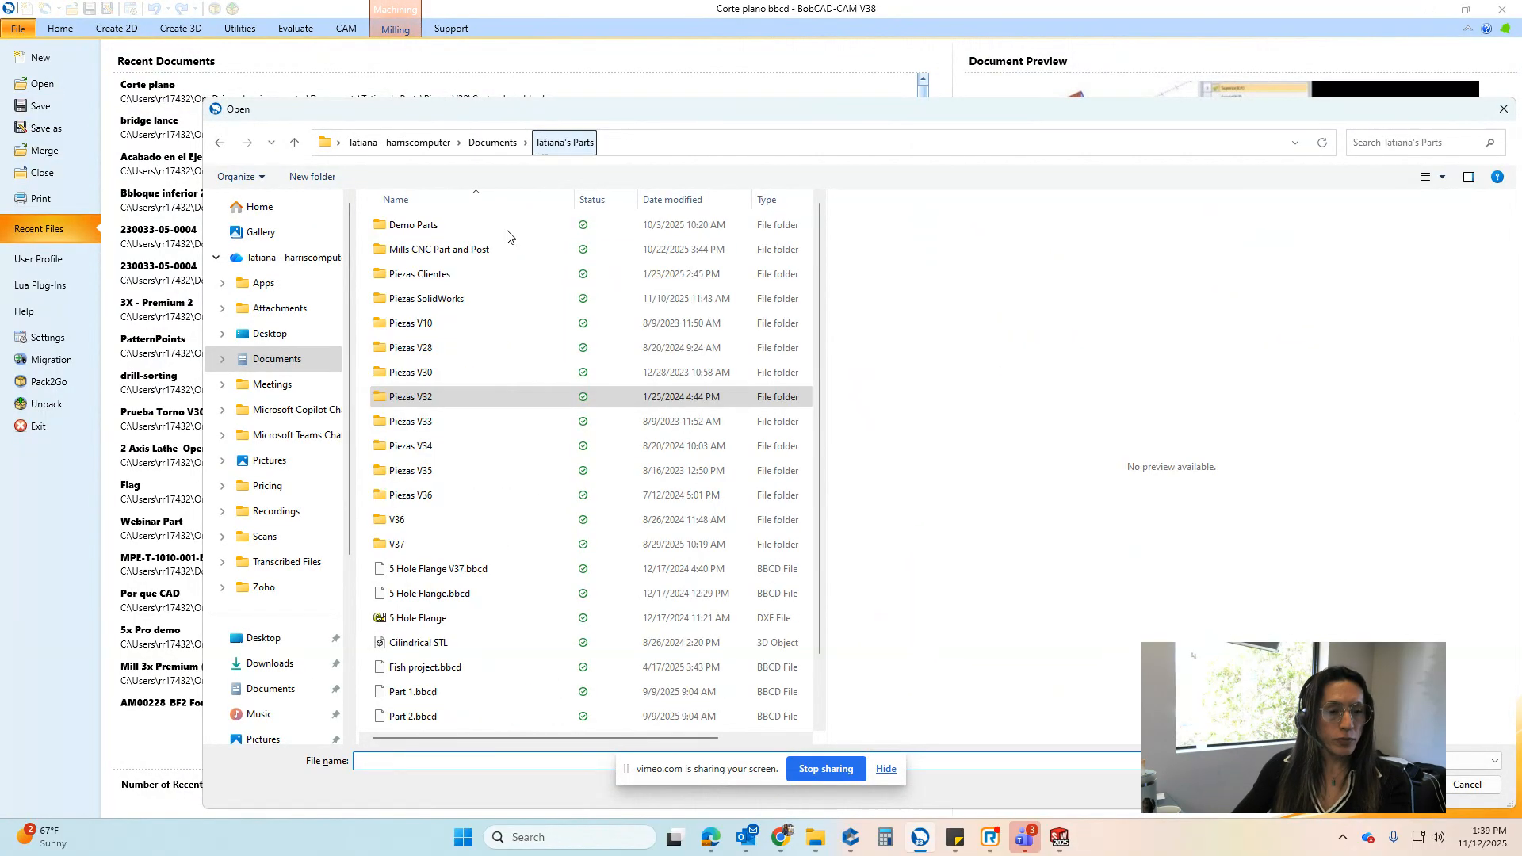
pyautogui.doubleClick(420, 226)
pyautogui.doubleClick(435, 299)
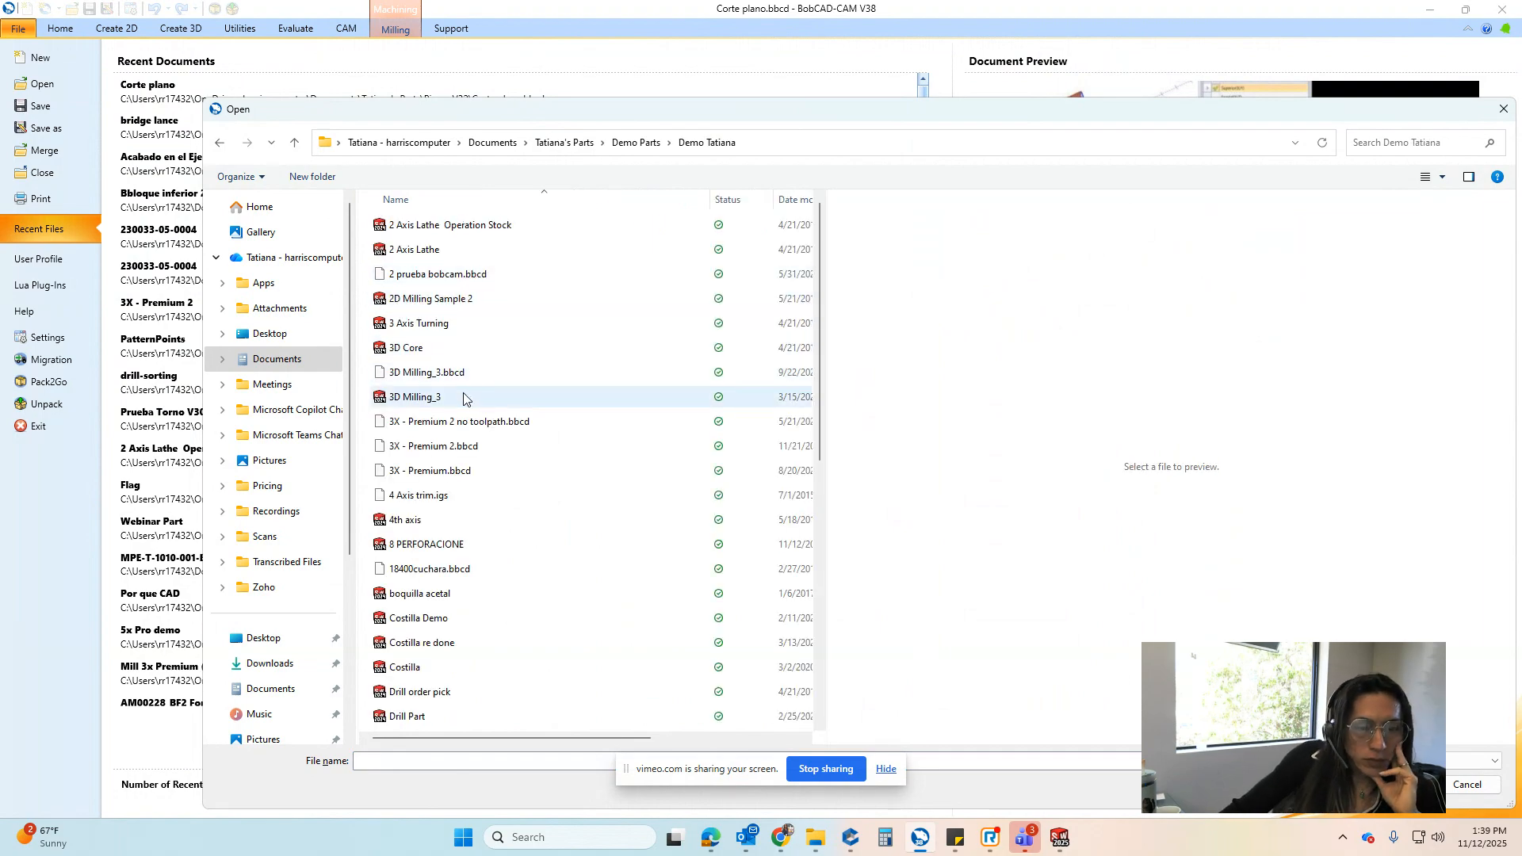
pyautogui.click(408, 374)
pyautogui.doubleClick(410, 379)
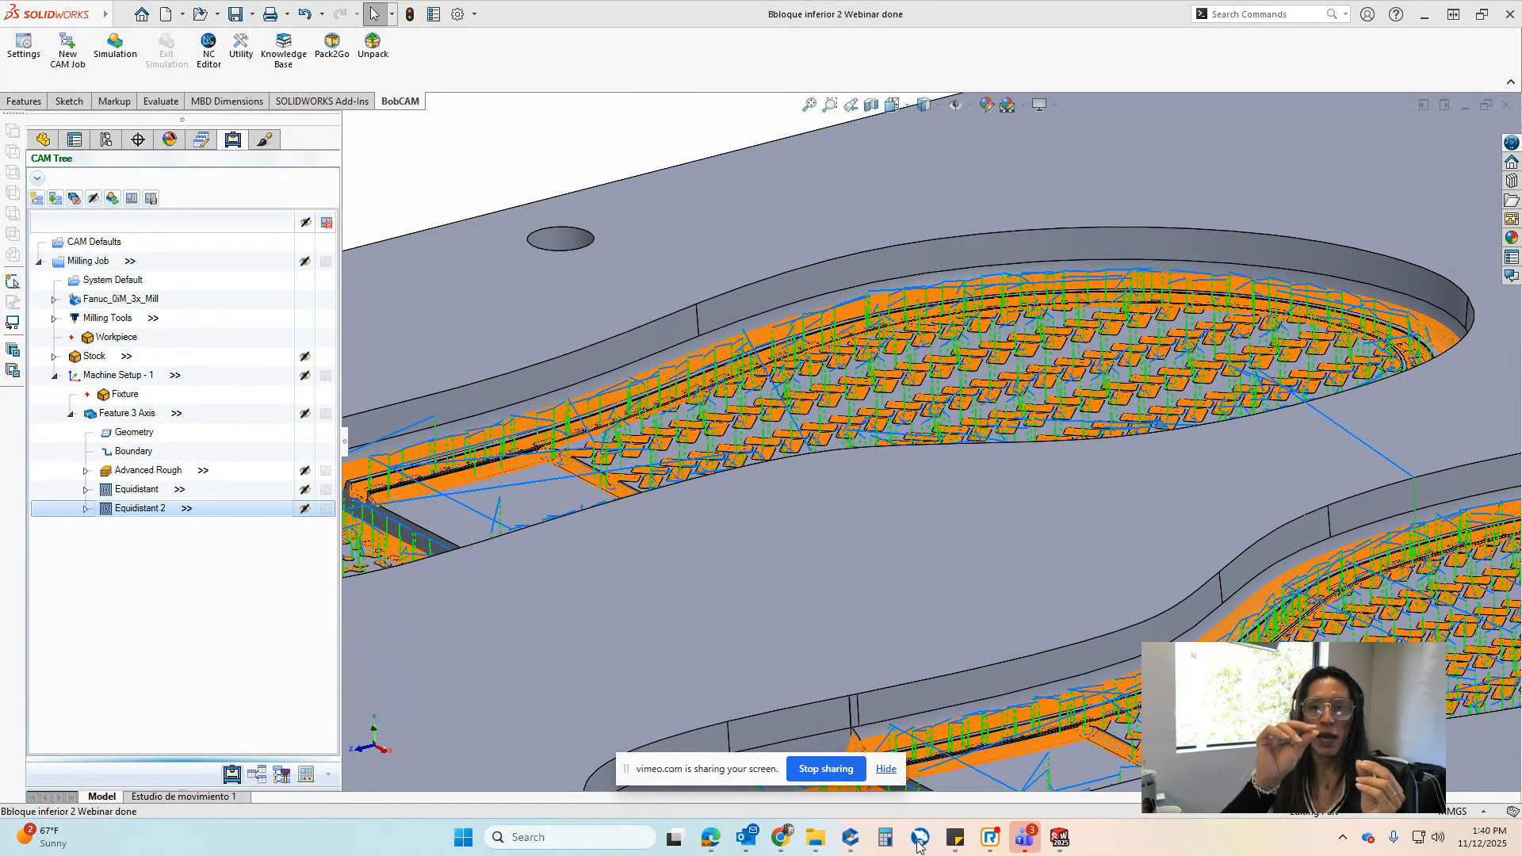
# Relaunch BobCAD-CAM, dismiss the Getting Started window, and open 3D Milling_3.bbcd
pyautogui.click(918, 845)
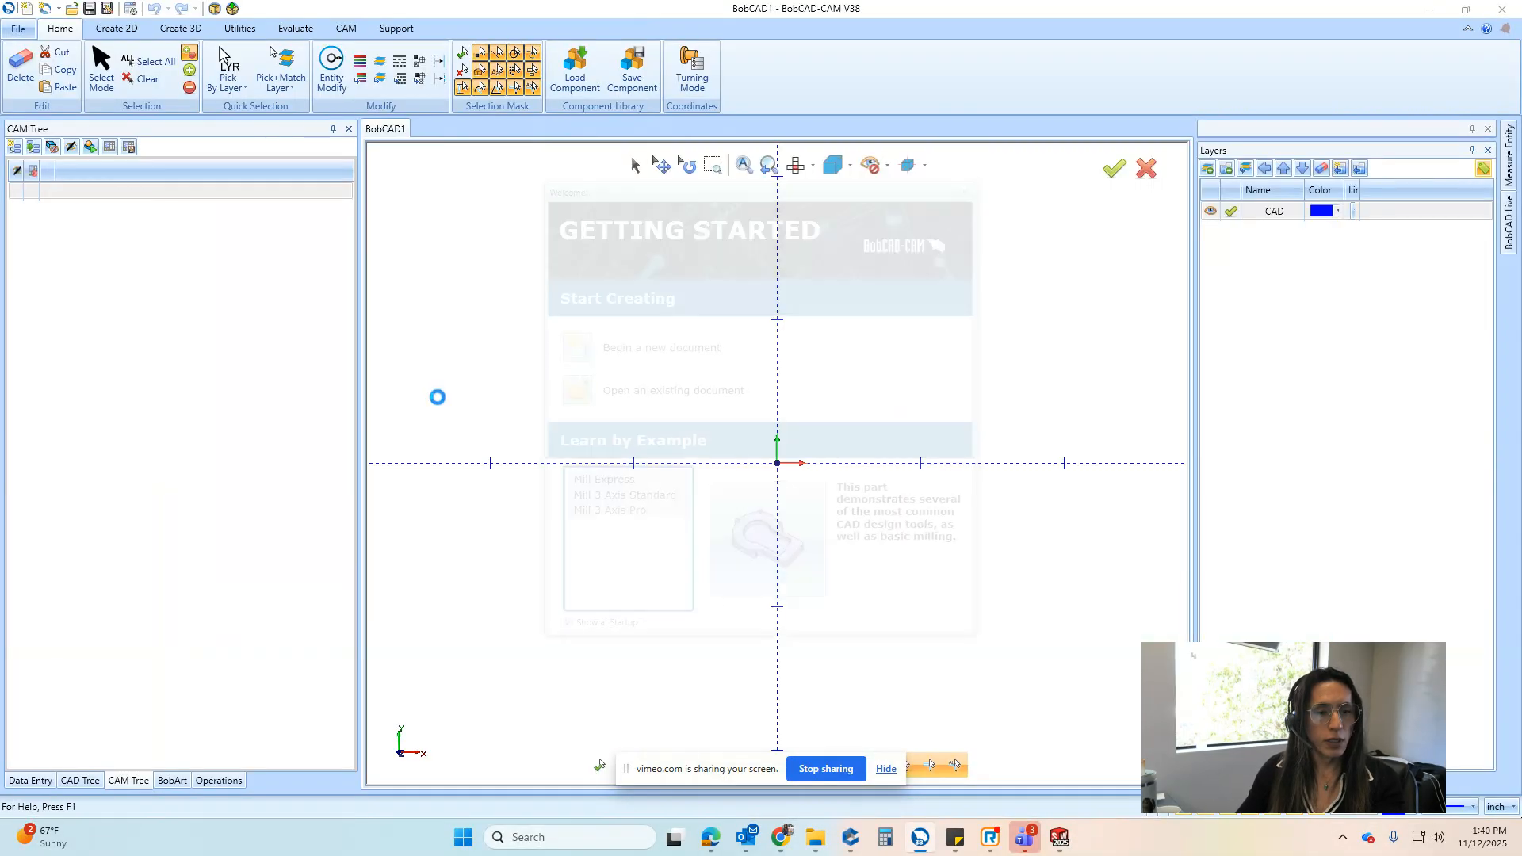
pyautogui.click(981, 175)
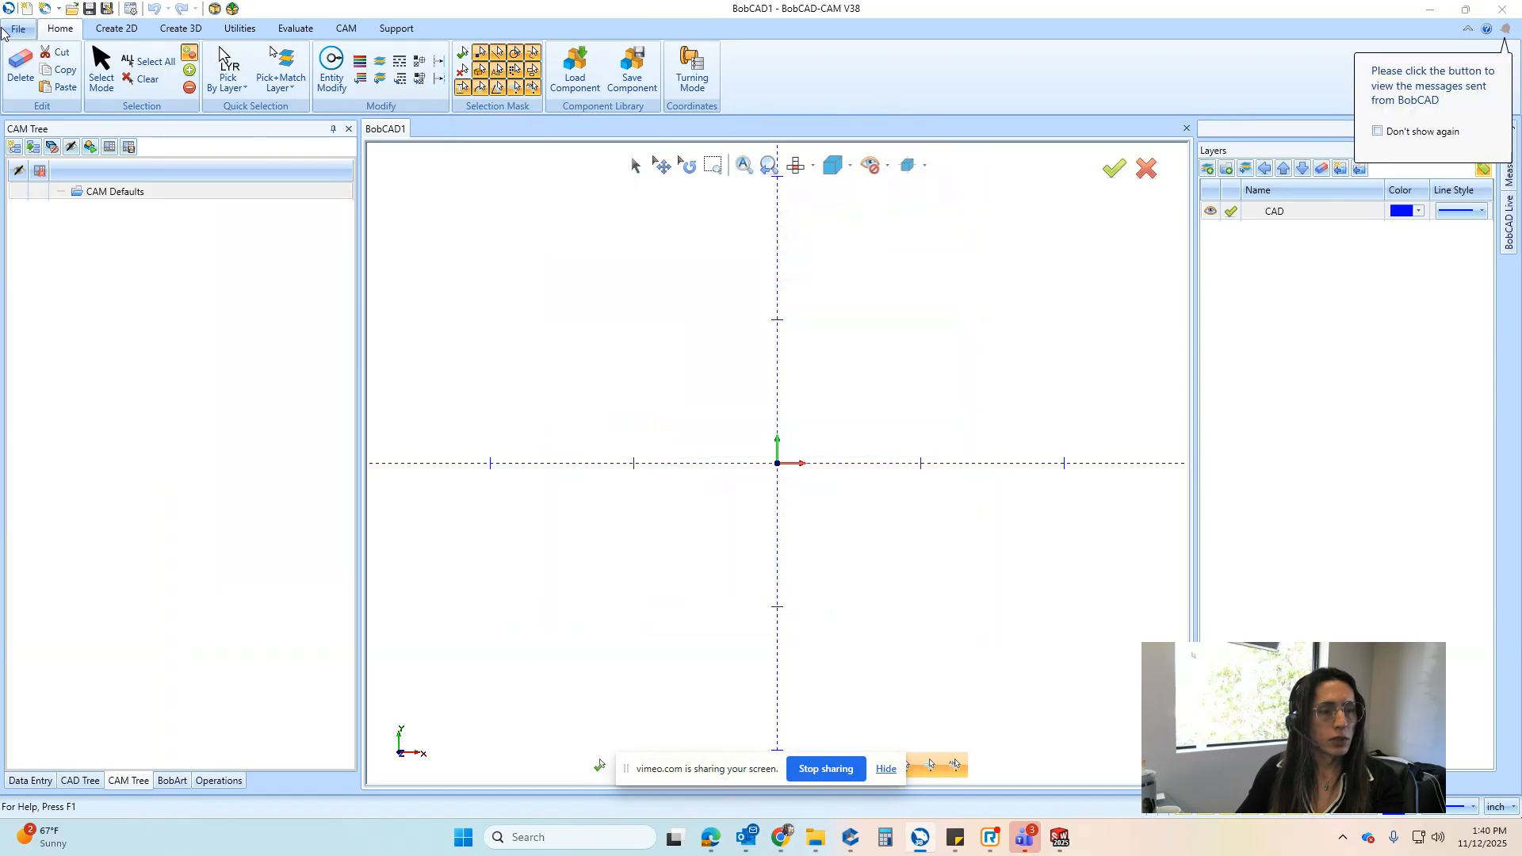
pyautogui.click(20, 32)
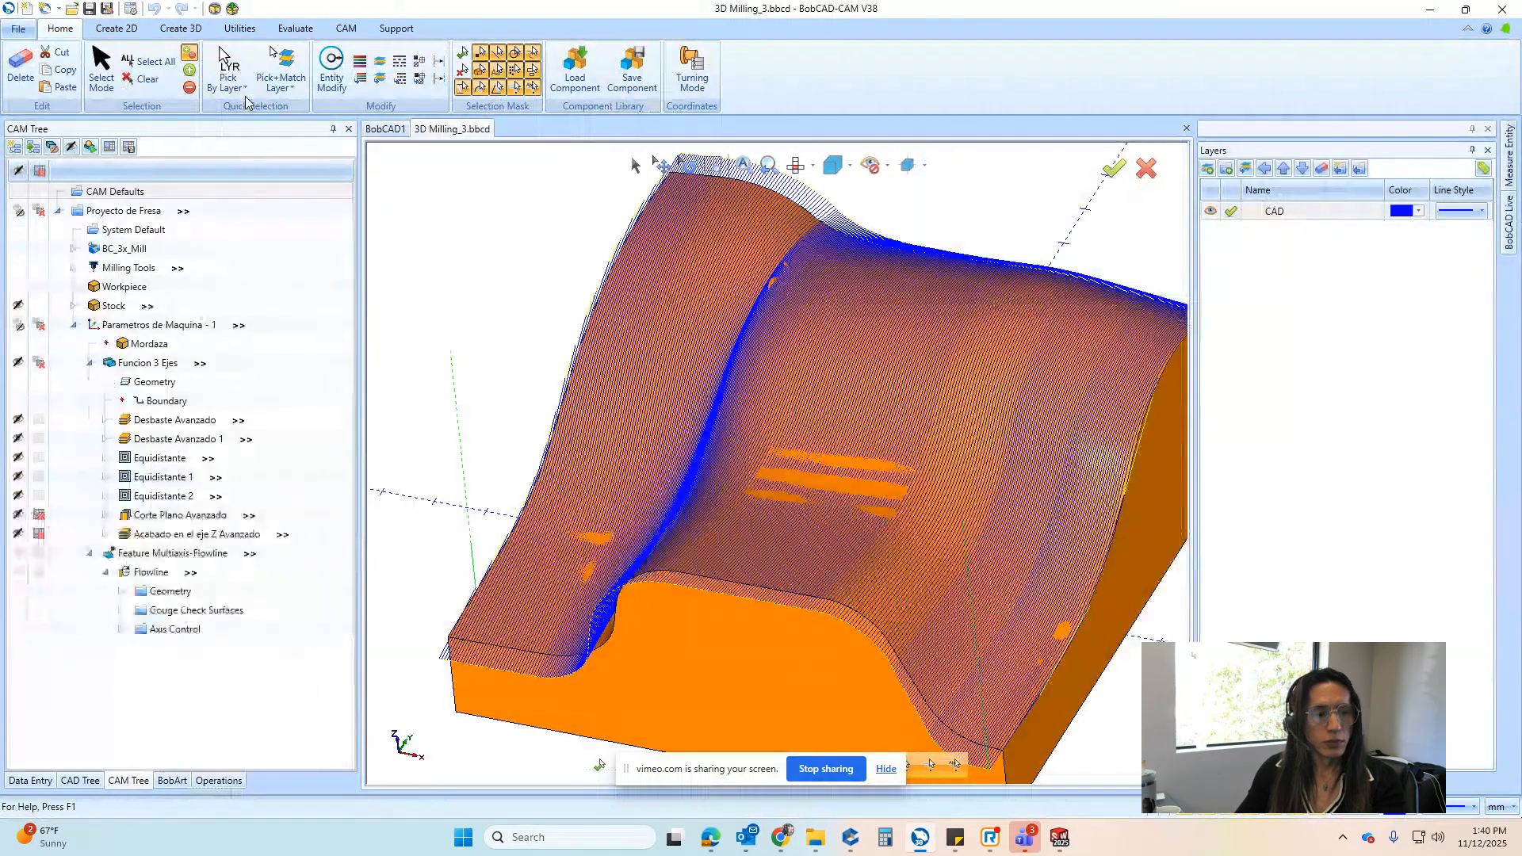
# Hide all toolpaths of Proyecto de Fresa and examine the Equidistante toolpath's pass spacing with the model in wireframe
pyautogui.click(14, 214)
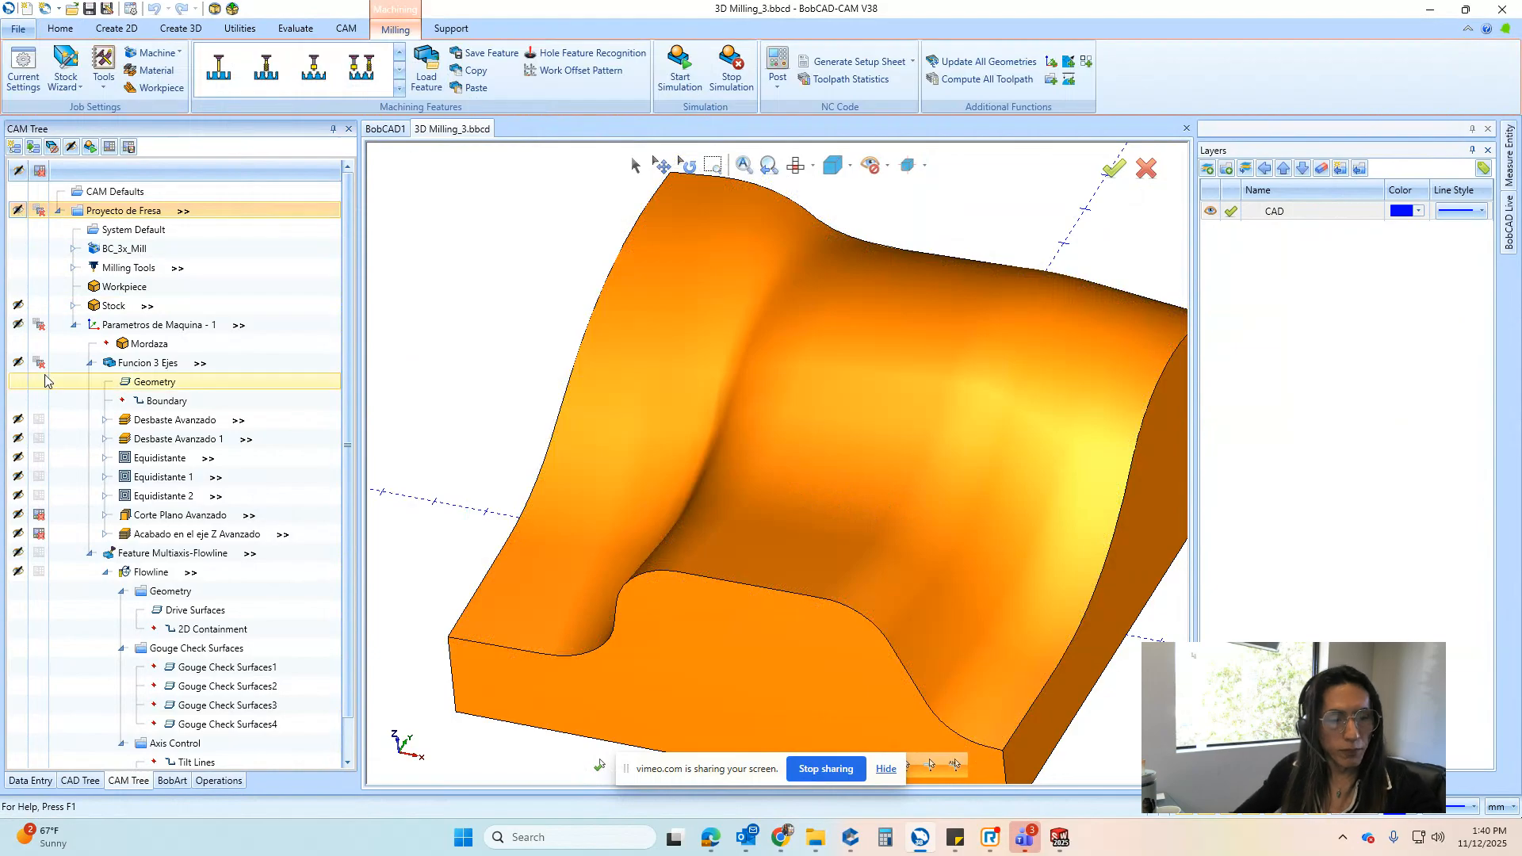
pyautogui.click(163, 458)
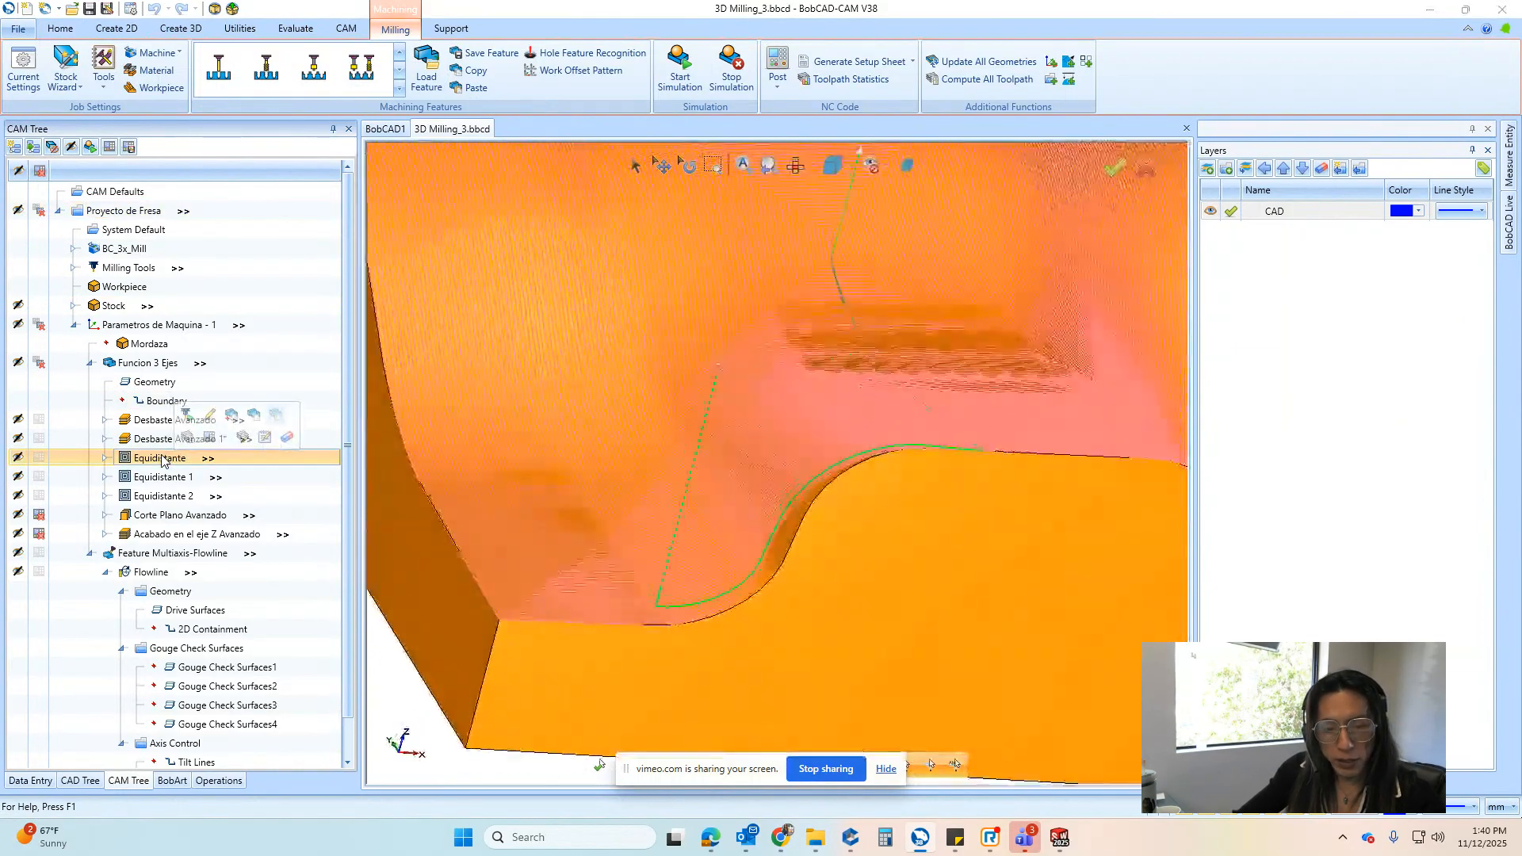
pyautogui.scroll(-3, 537, 373)
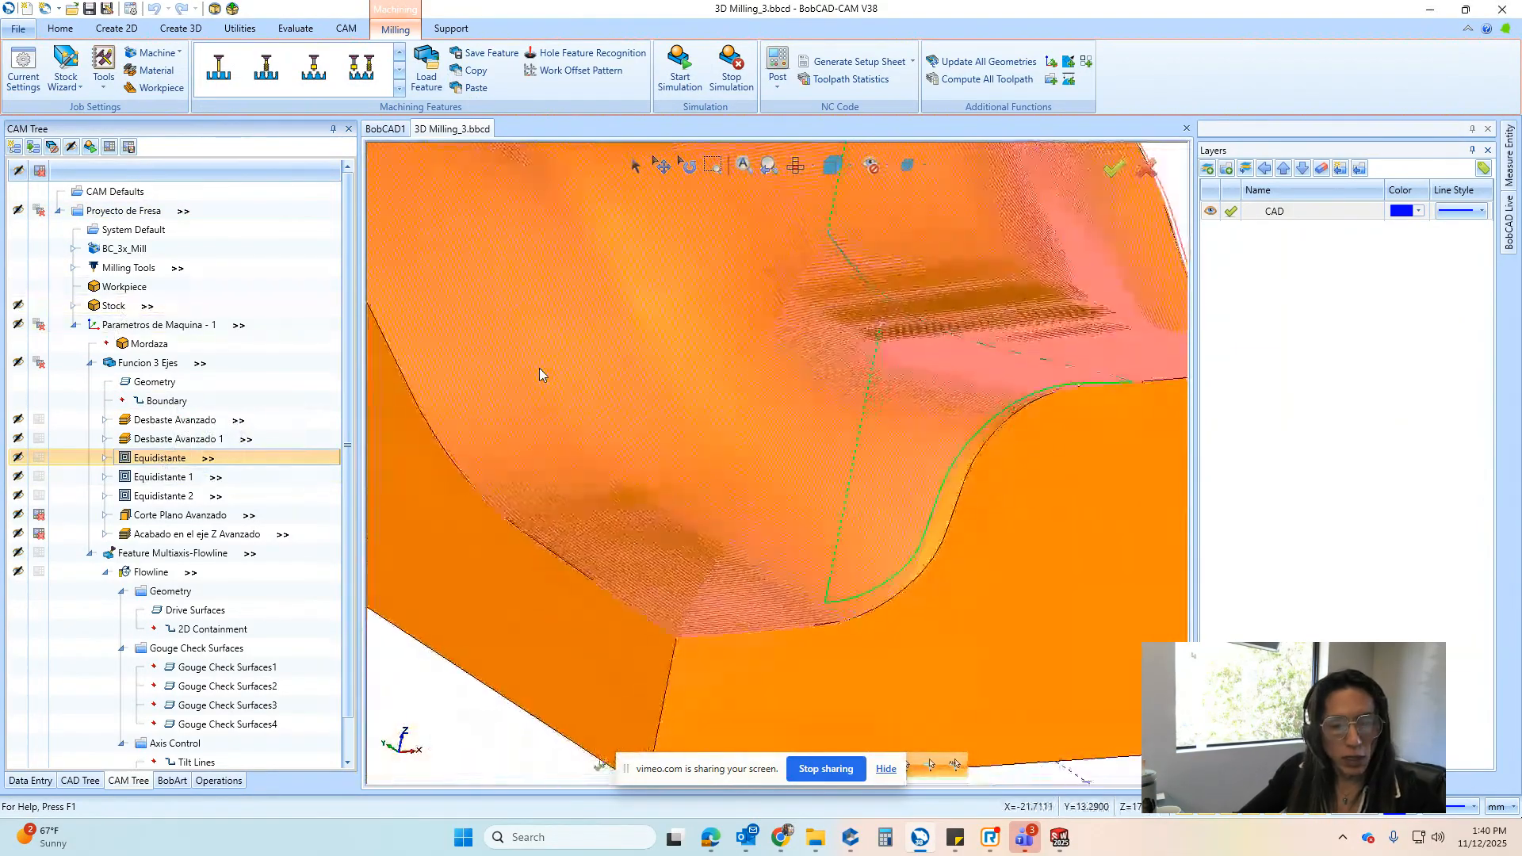
pyautogui.click(714, 452)
pyautogui.hotkey('ctrl', 'w')
pyautogui.click(170, 459)
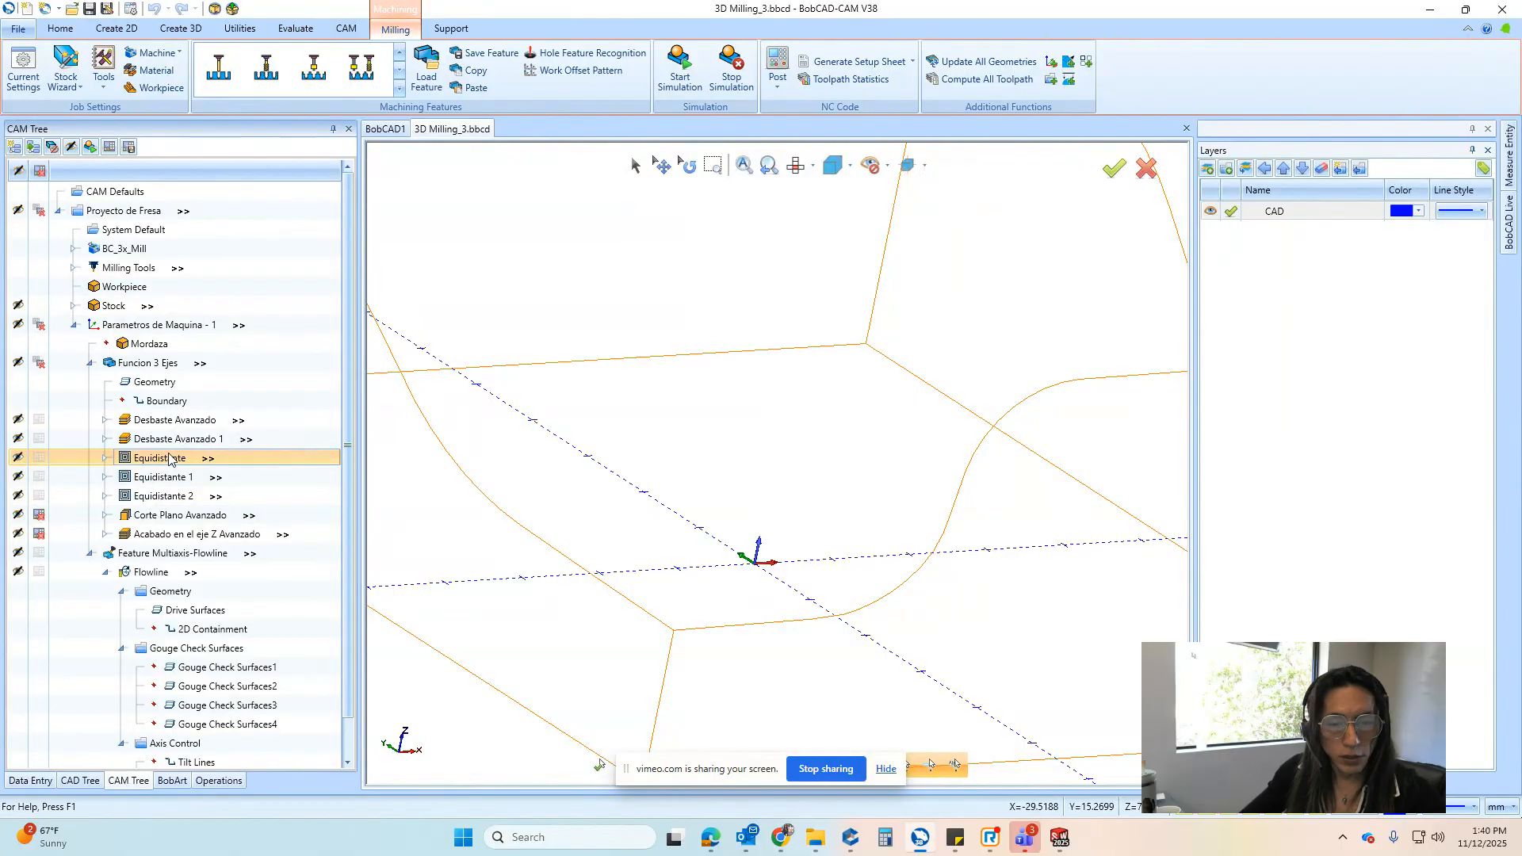
pyautogui.moveTo(682, 298); pyautogui.dragTo(723, 334, button='middle')
pyautogui.scroll(5, 720, 337)
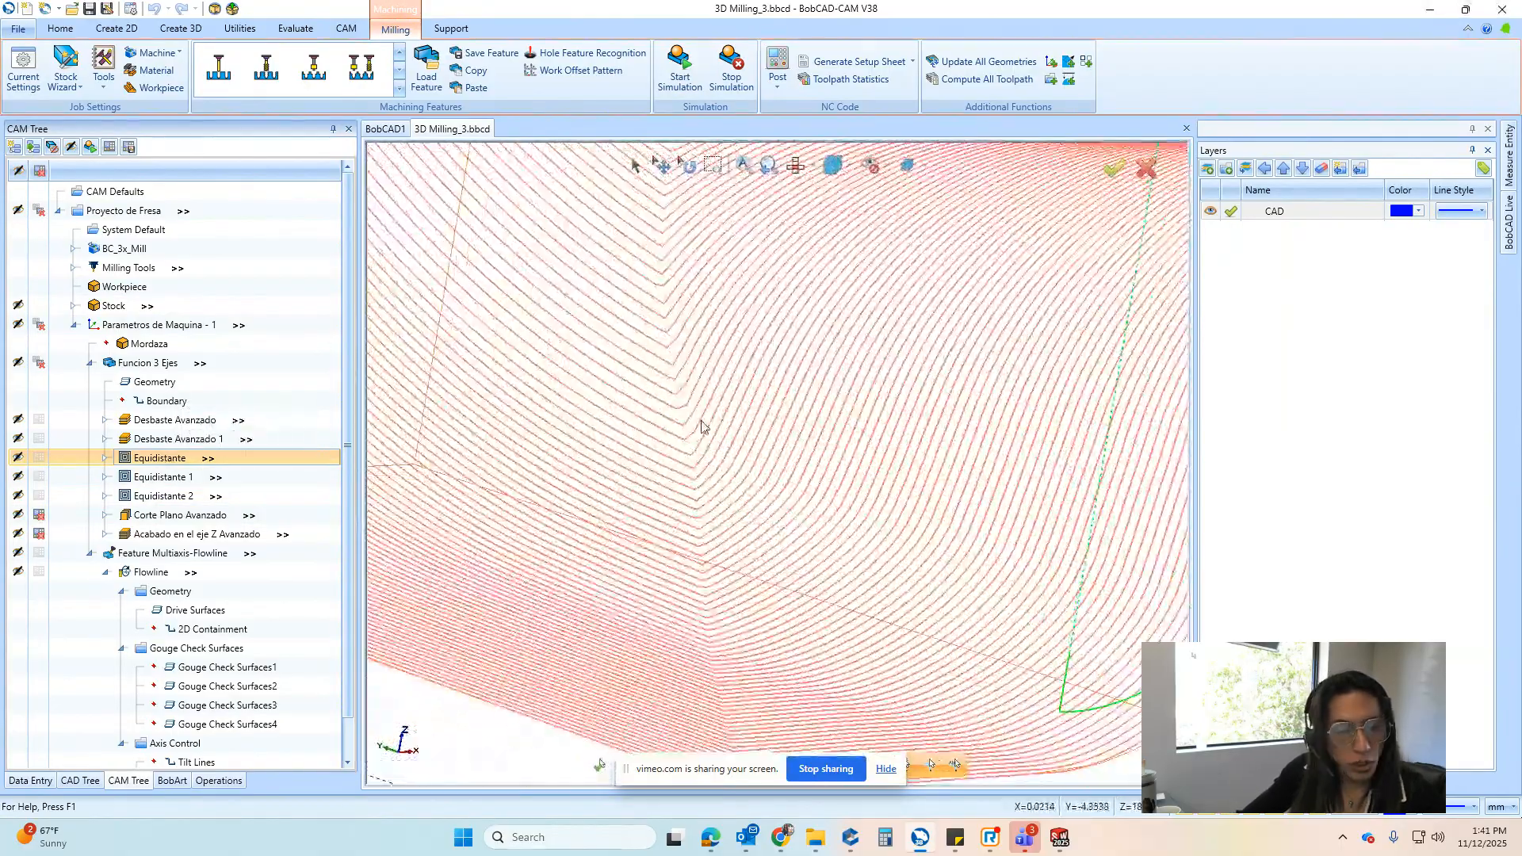
# Examine the pass spacing of the Corte Plano Avanzado and Flowline toolpaths along the curved surface and its edges
pyautogui.click(174, 517)
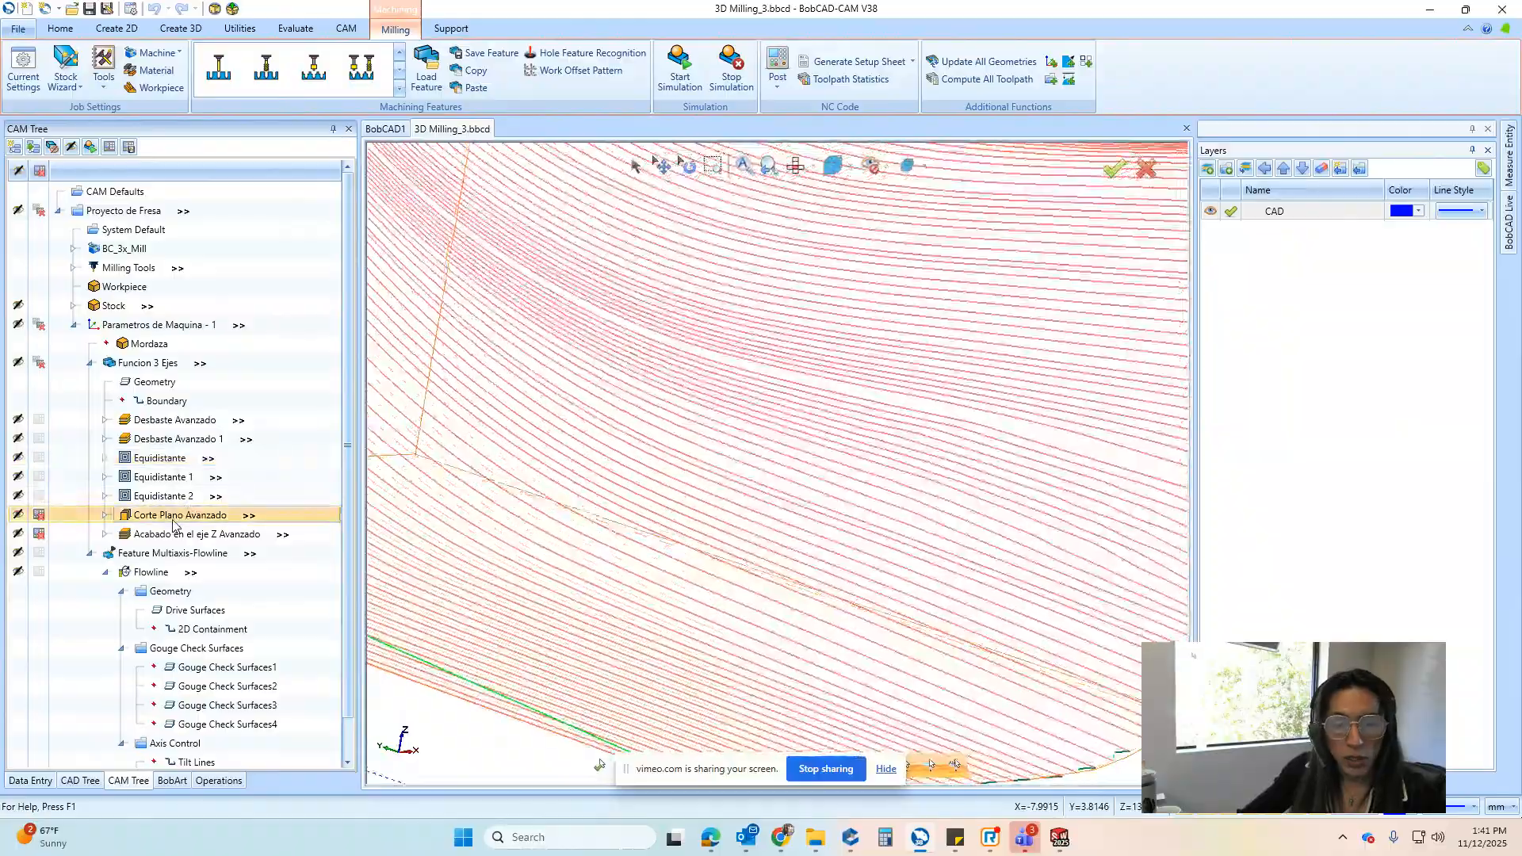
pyautogui.moveTo(698, 318); pyautogui.dragTo(714, 564, button='middle')
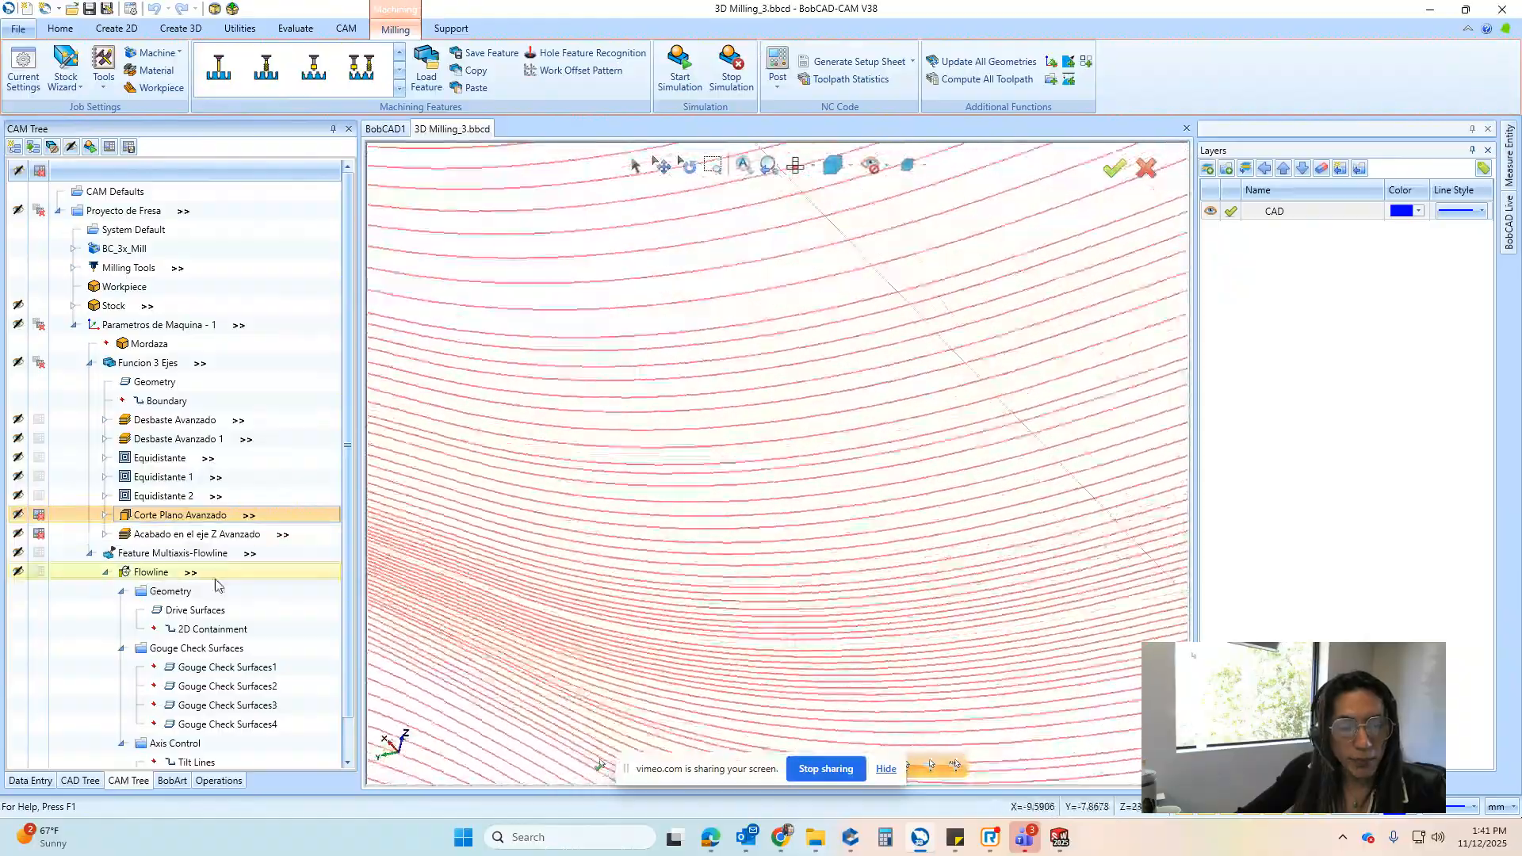
pyautogui.click(159, 574)
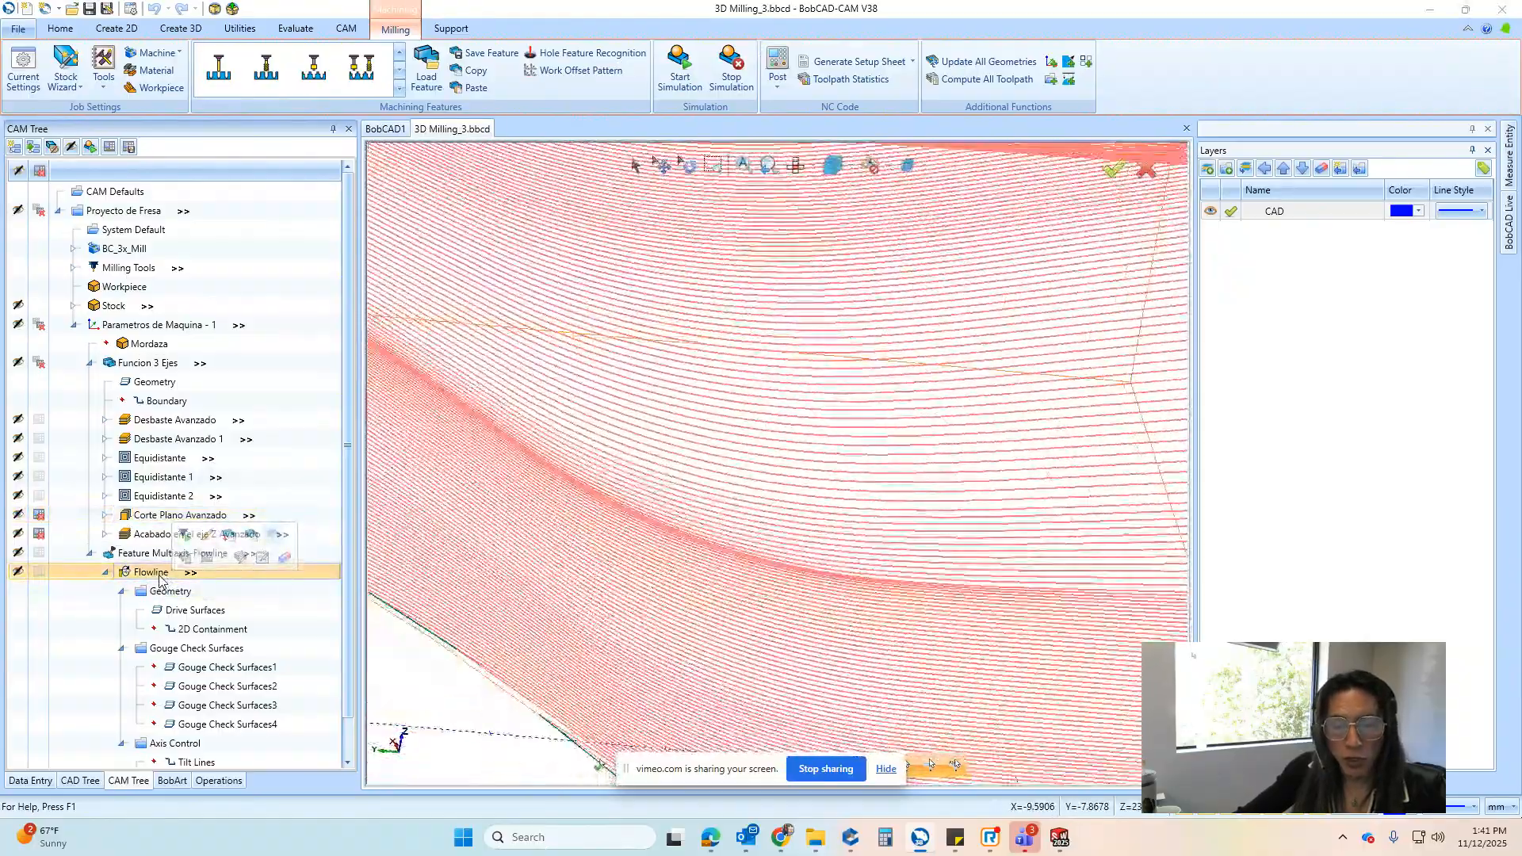
pyautogui.moveTo(655, 452); pyautogui.dragTo(517, 234, button='middle')
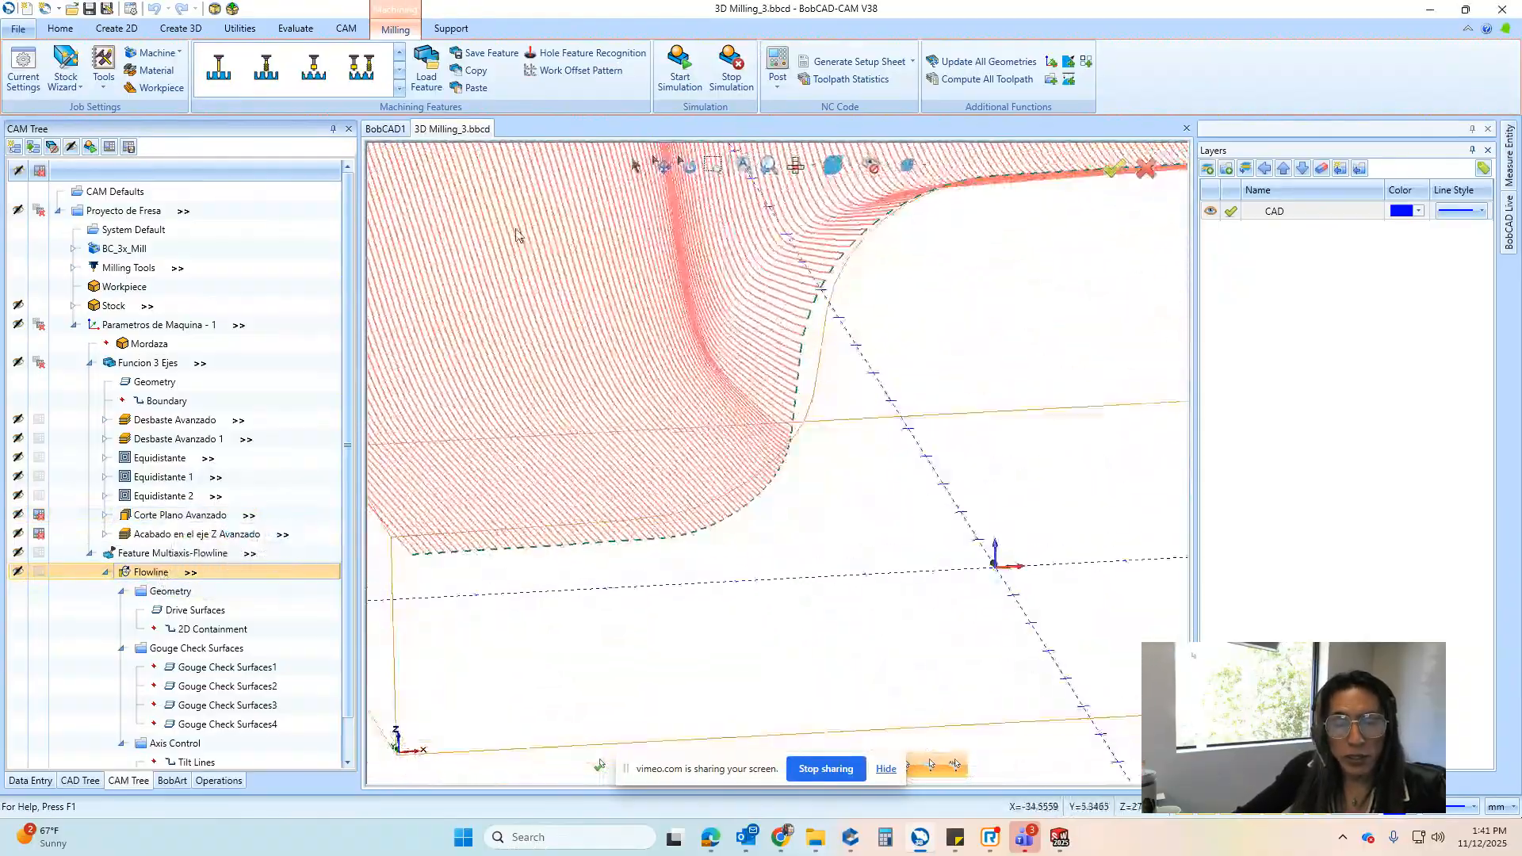
pyautogui.scroll(5, 647, 359)
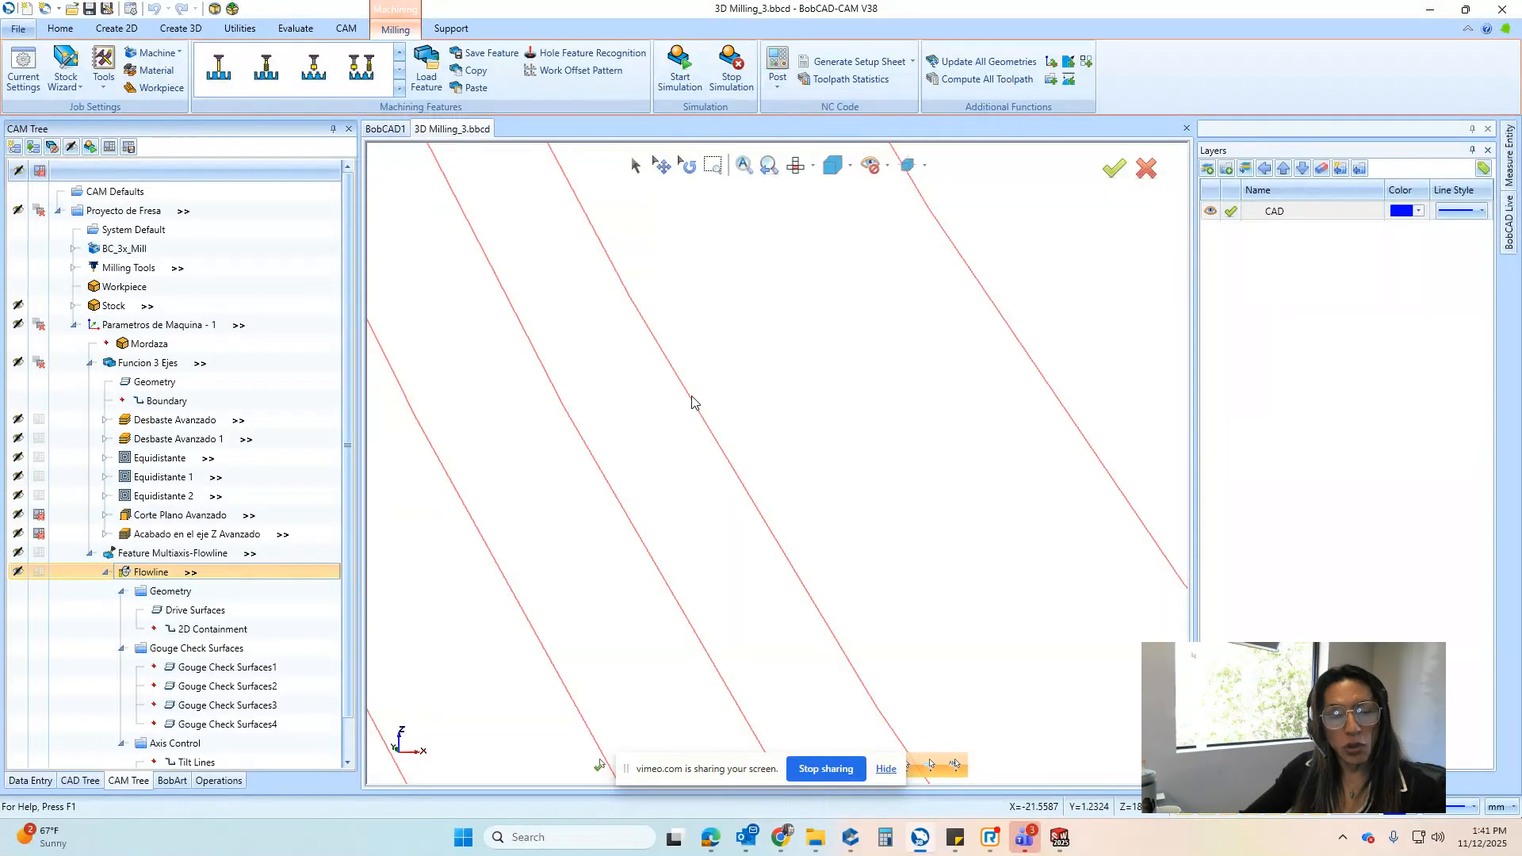
pyautogui.scroll(-10, 692, 397)
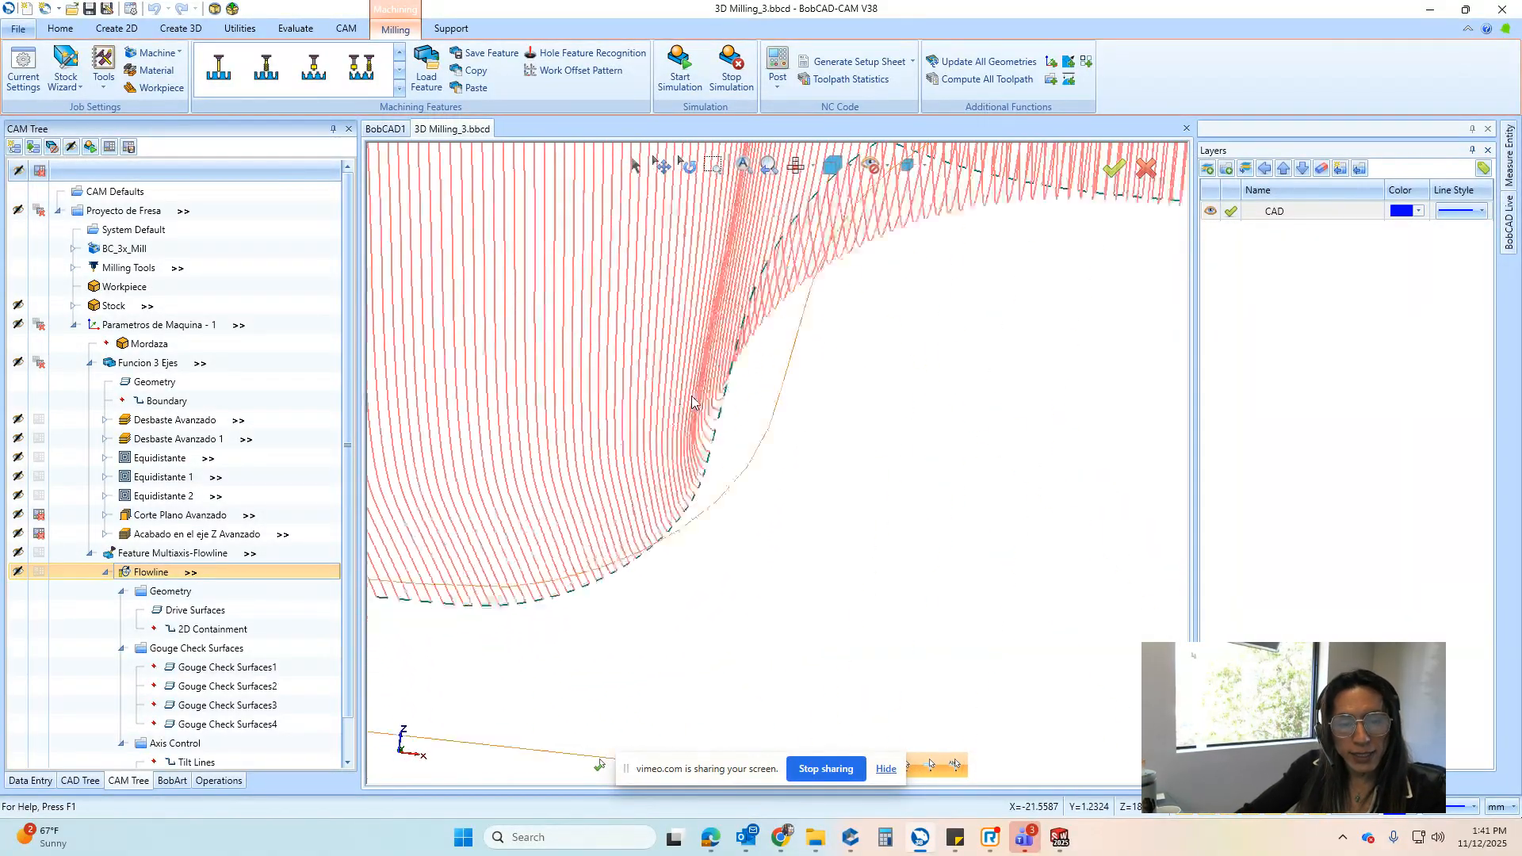
pyautogui.scroll(-5, 692, 398)
pyautogui.moveTo(692, 397); pyautogui.dragTo(492, 444, button='middle')
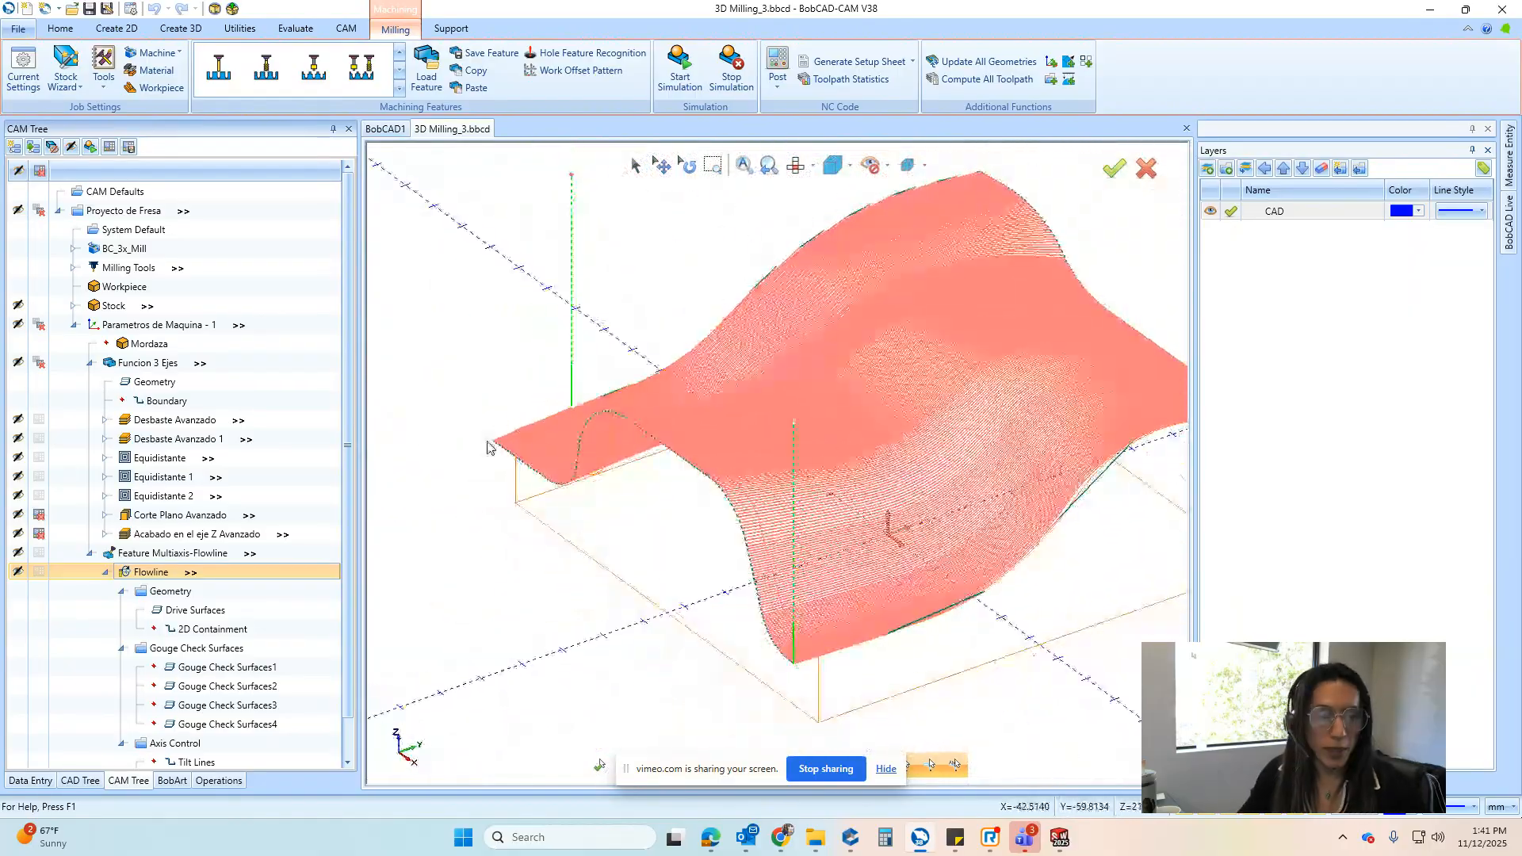
# Disable posting for all operations of Proyecto de Fresa except Desbaste Avanzado, Desbaste Avanzado 1 and Equidistante
pyautogui.click(44, 212)
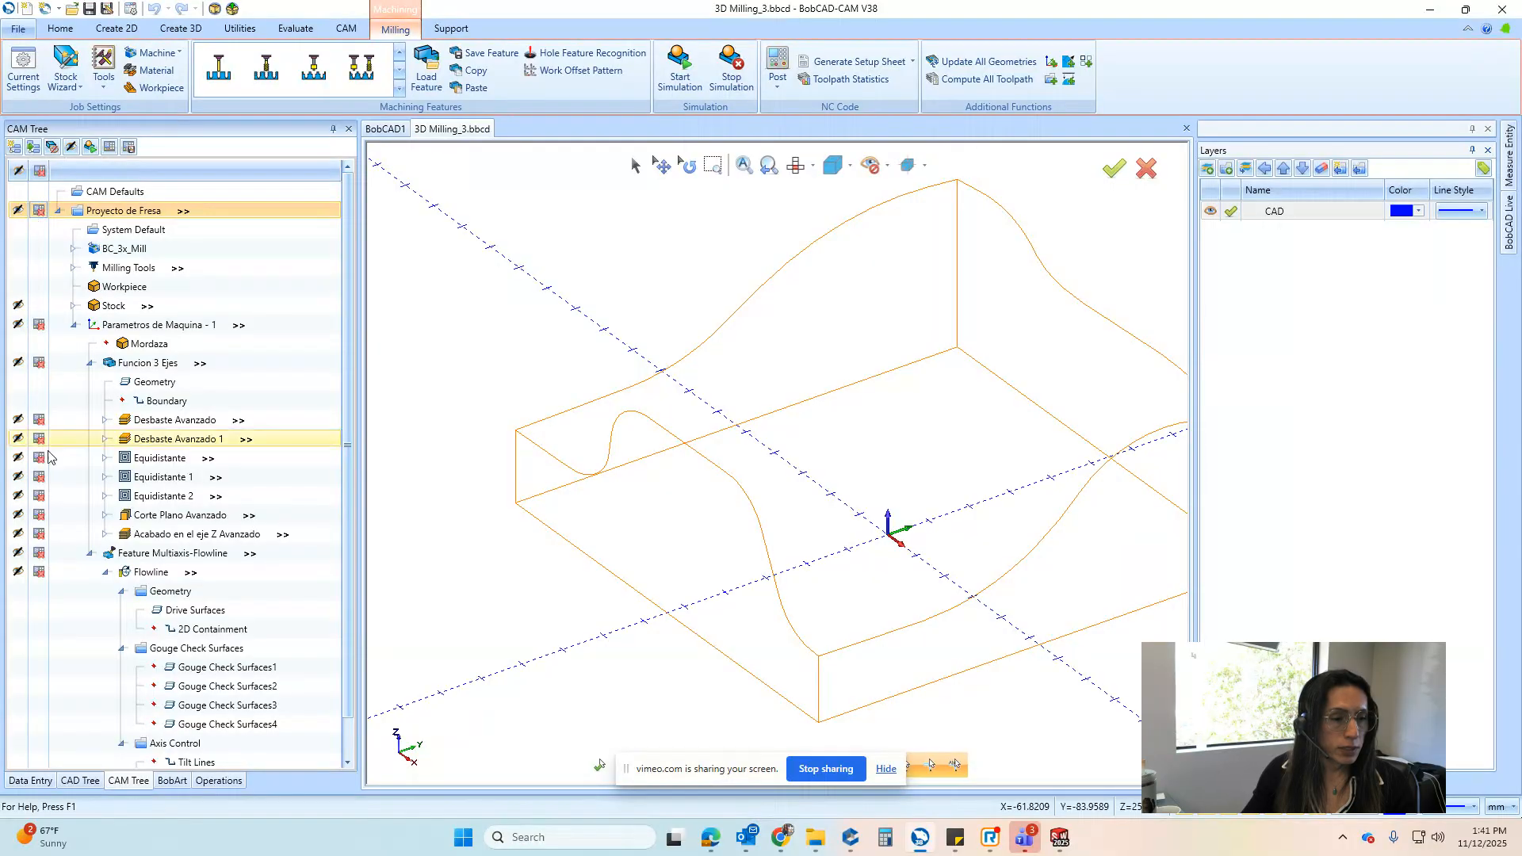
pyautogui.click(41, 422)
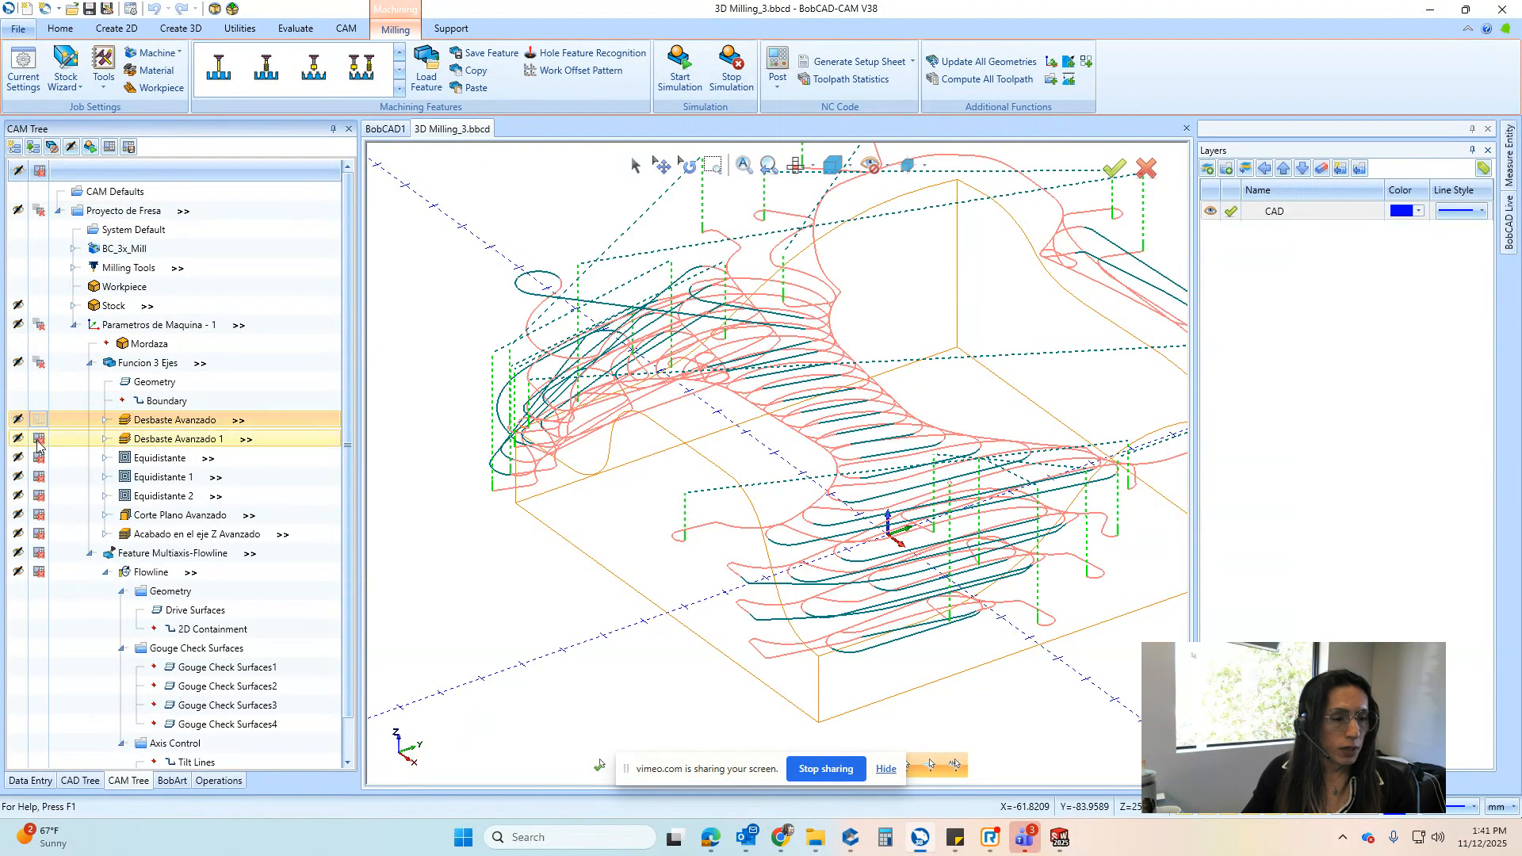
pyautogui.click(38, 440)
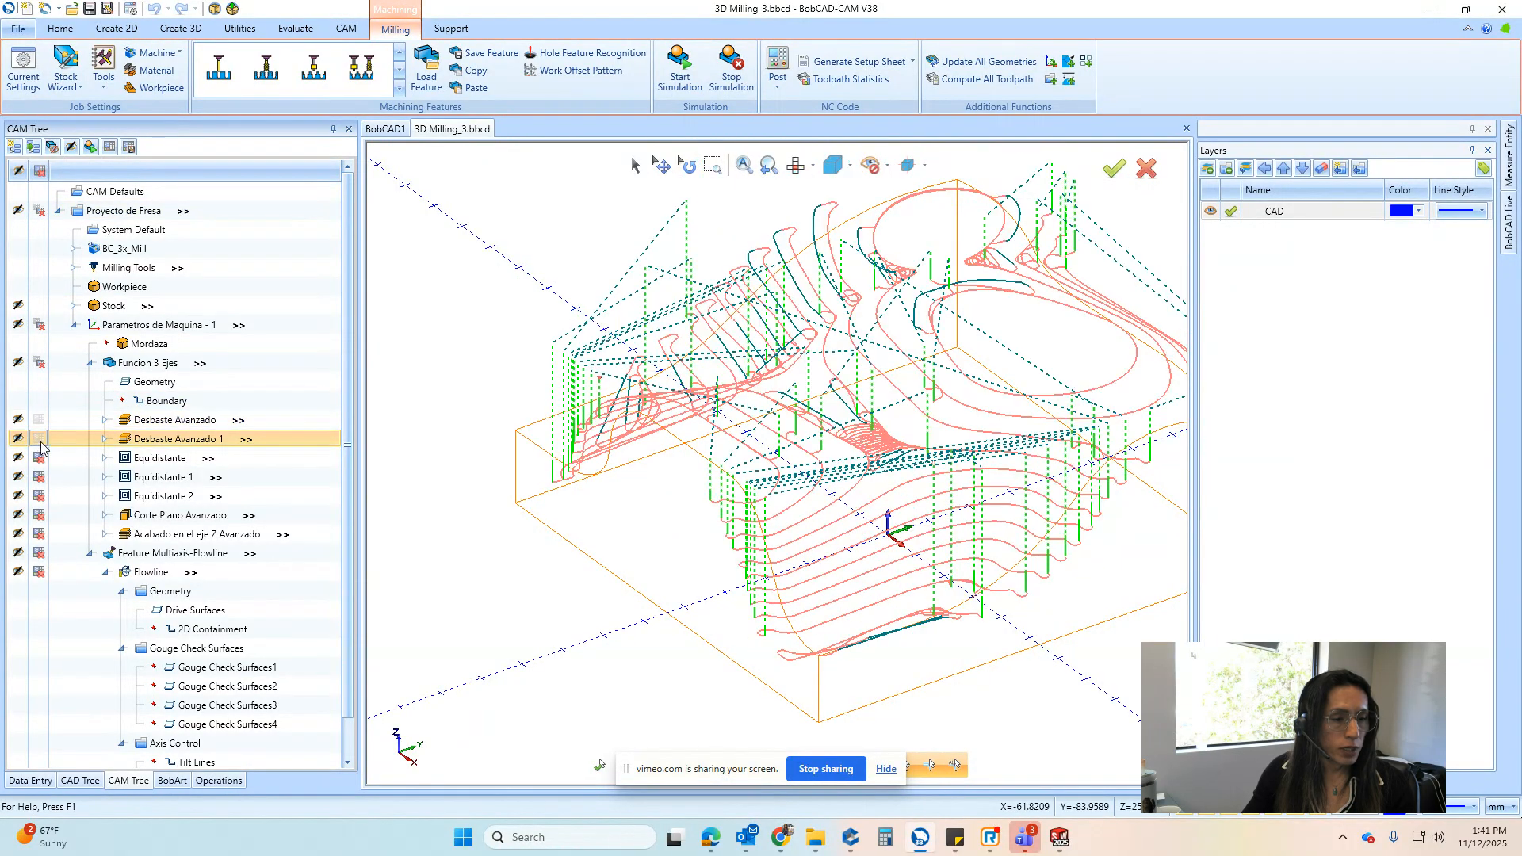
pyautogui.click(39, 498)
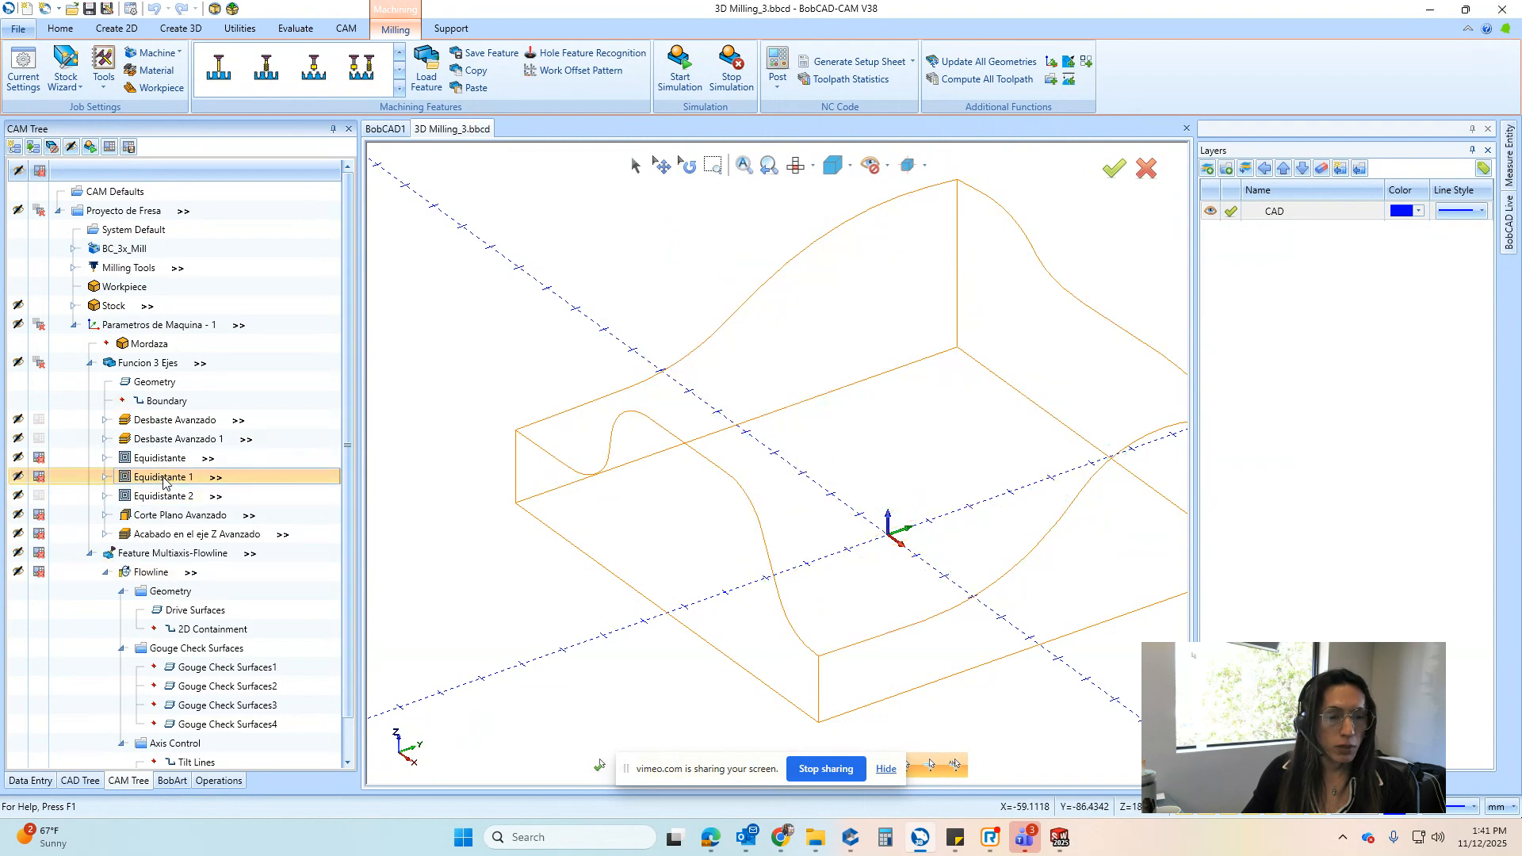
pyautogui.click(38, 477)
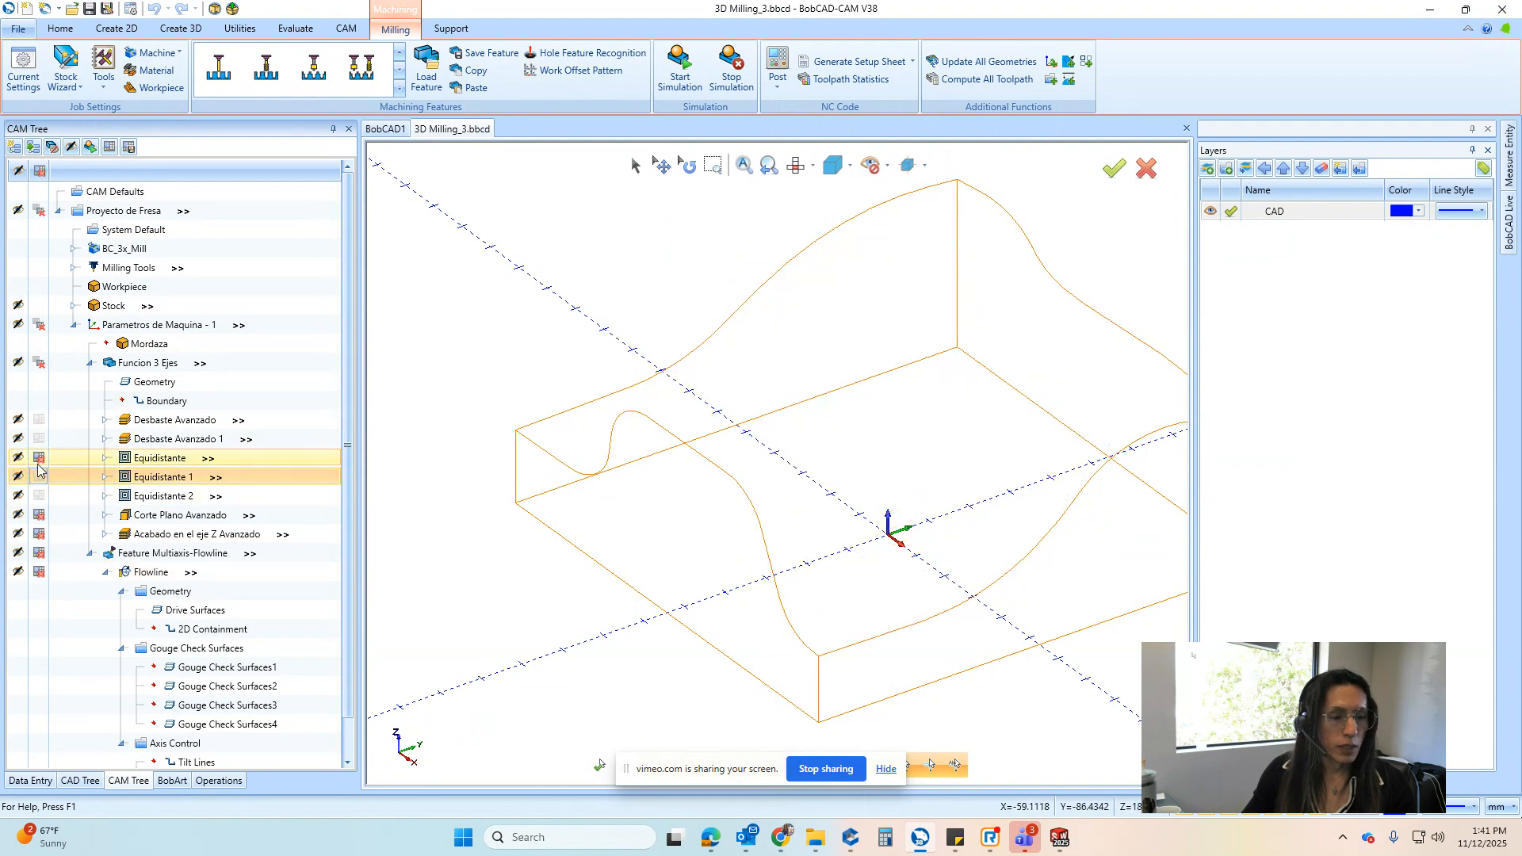
pyautogui.click(38, 460)
pyautogui.click(39, 478)
pyautogui.click(40, 493)
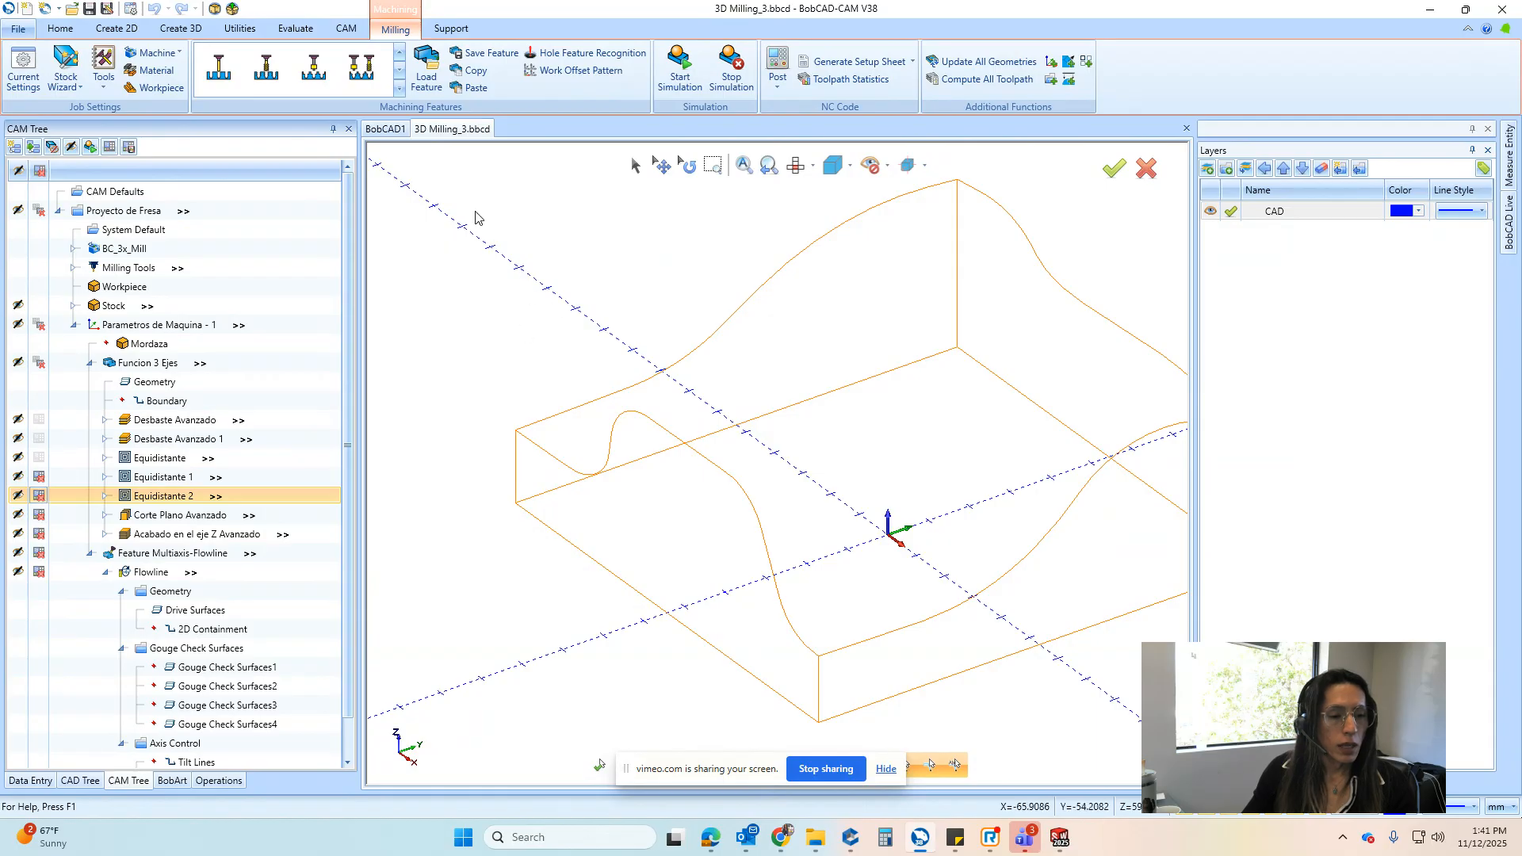
# Start the machining simulation, show only the workpiece and stock, and advance the simulation to its last move
pyautogui.click(684, 70)
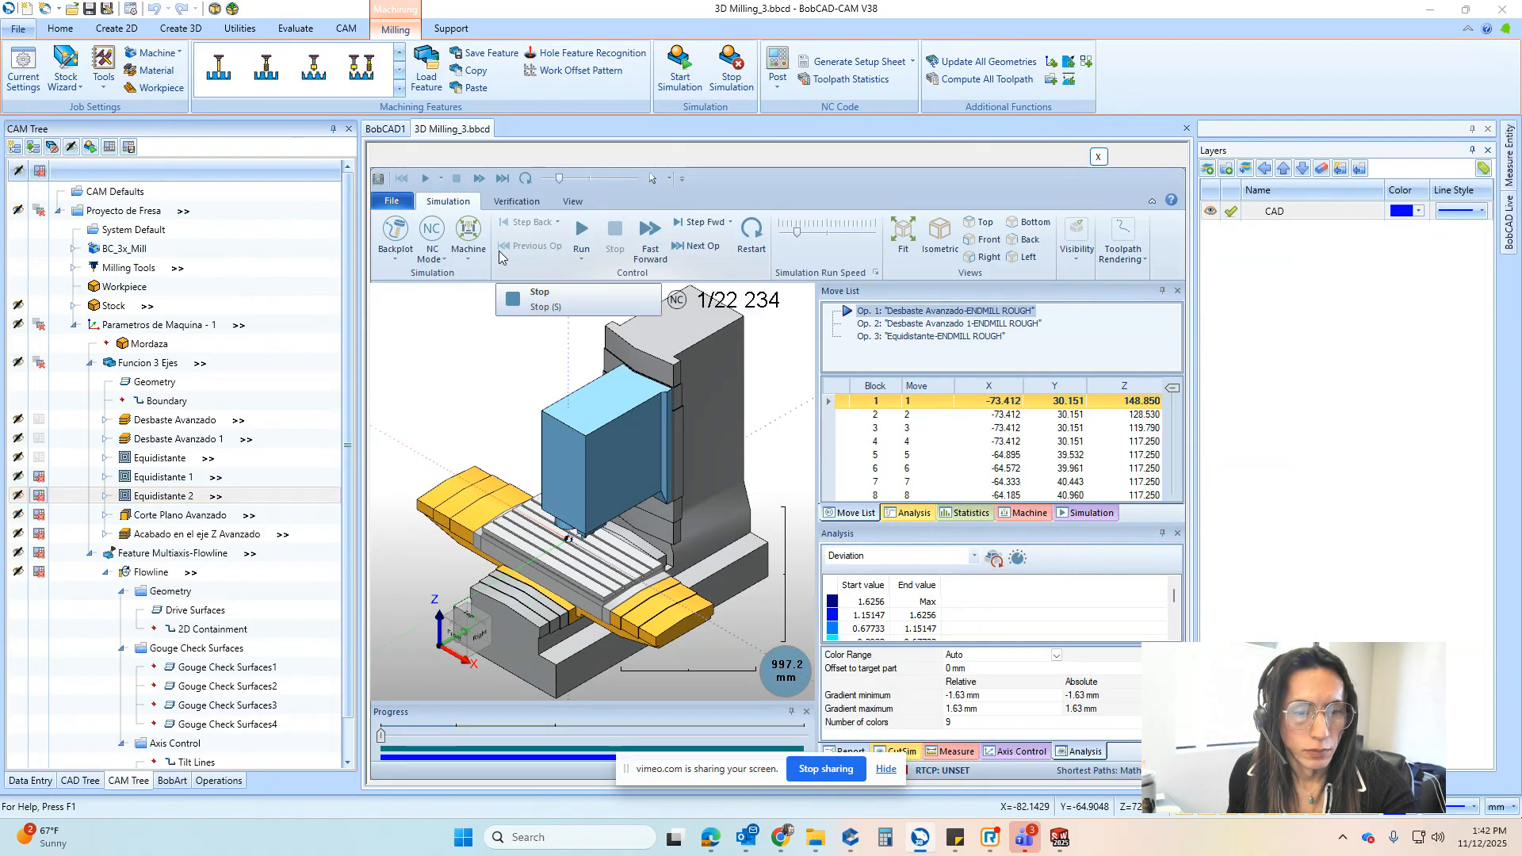
pyautogui.click(457, 255)
pyautogui.click(482, 287)
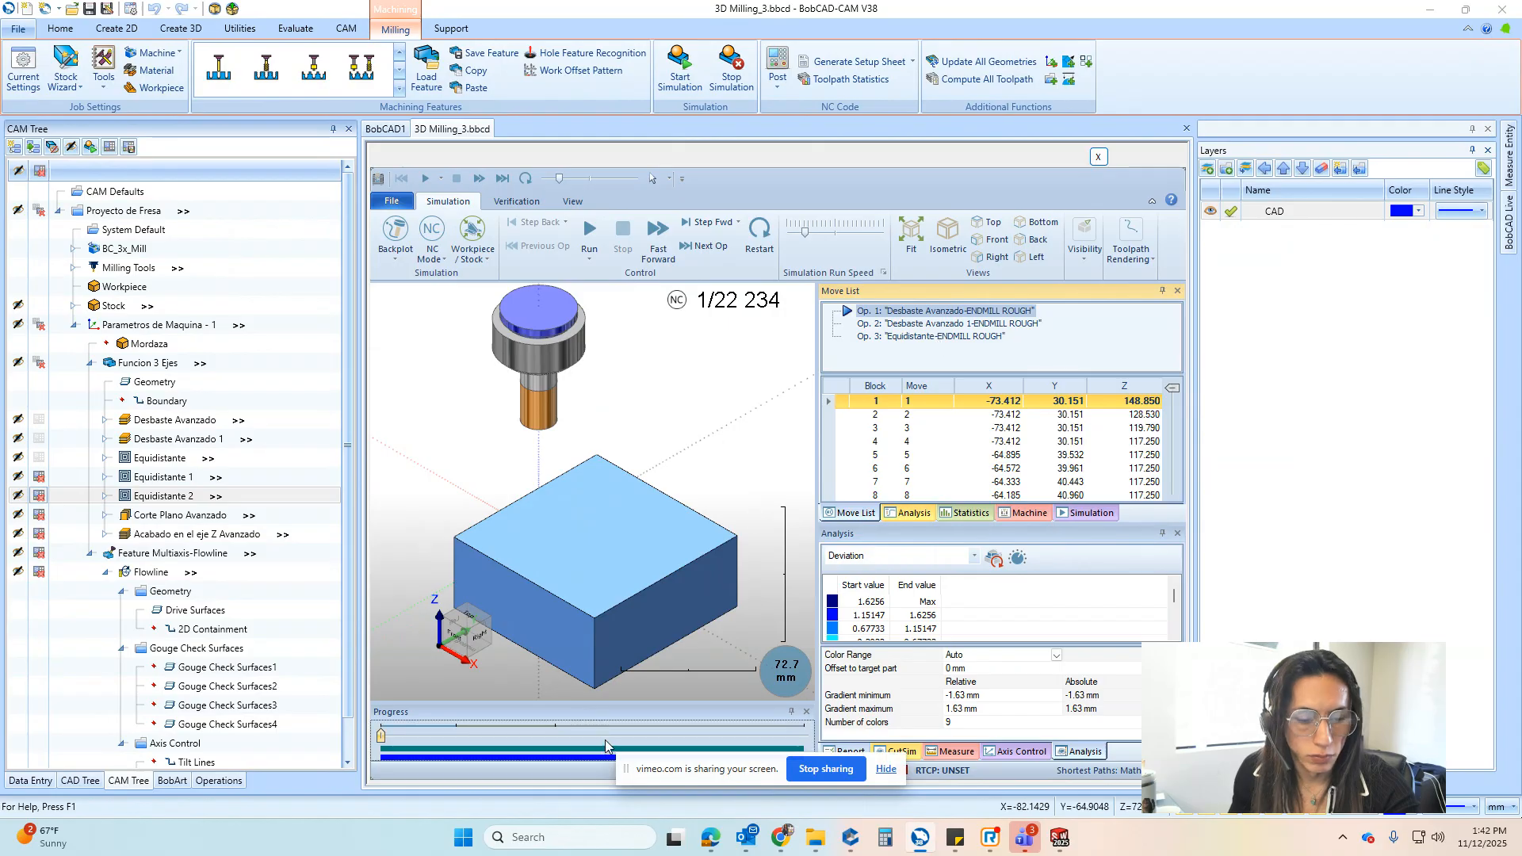
pyautogui.moveTo(381, 737); pyautogui.dragTo(899, 717)
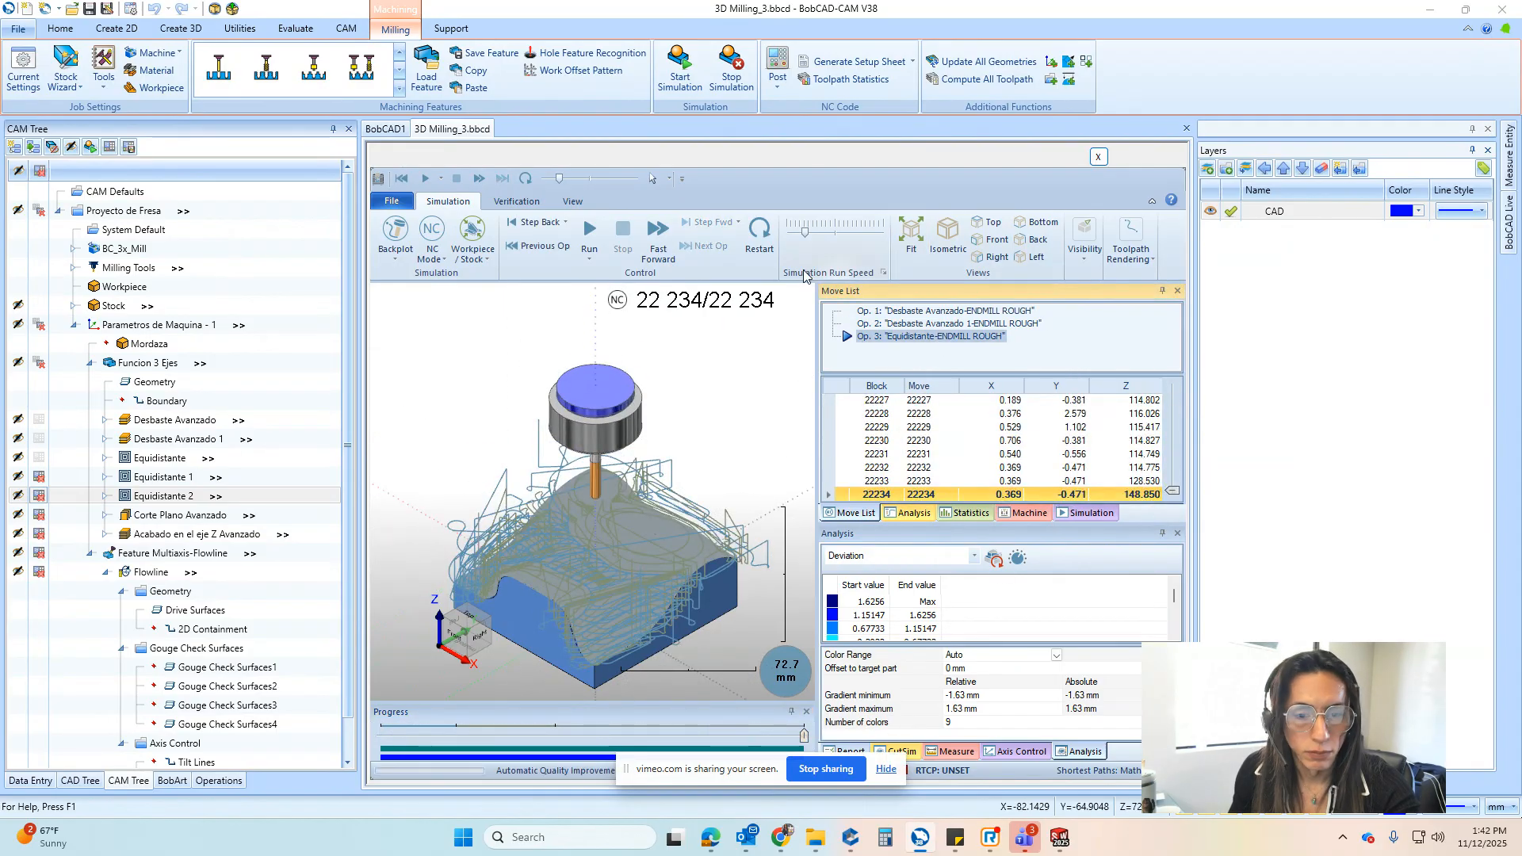
# Hide the toolpath in the simulation and examine the surface finish of the machined stock up close
pyautogui.click(1089, 255)
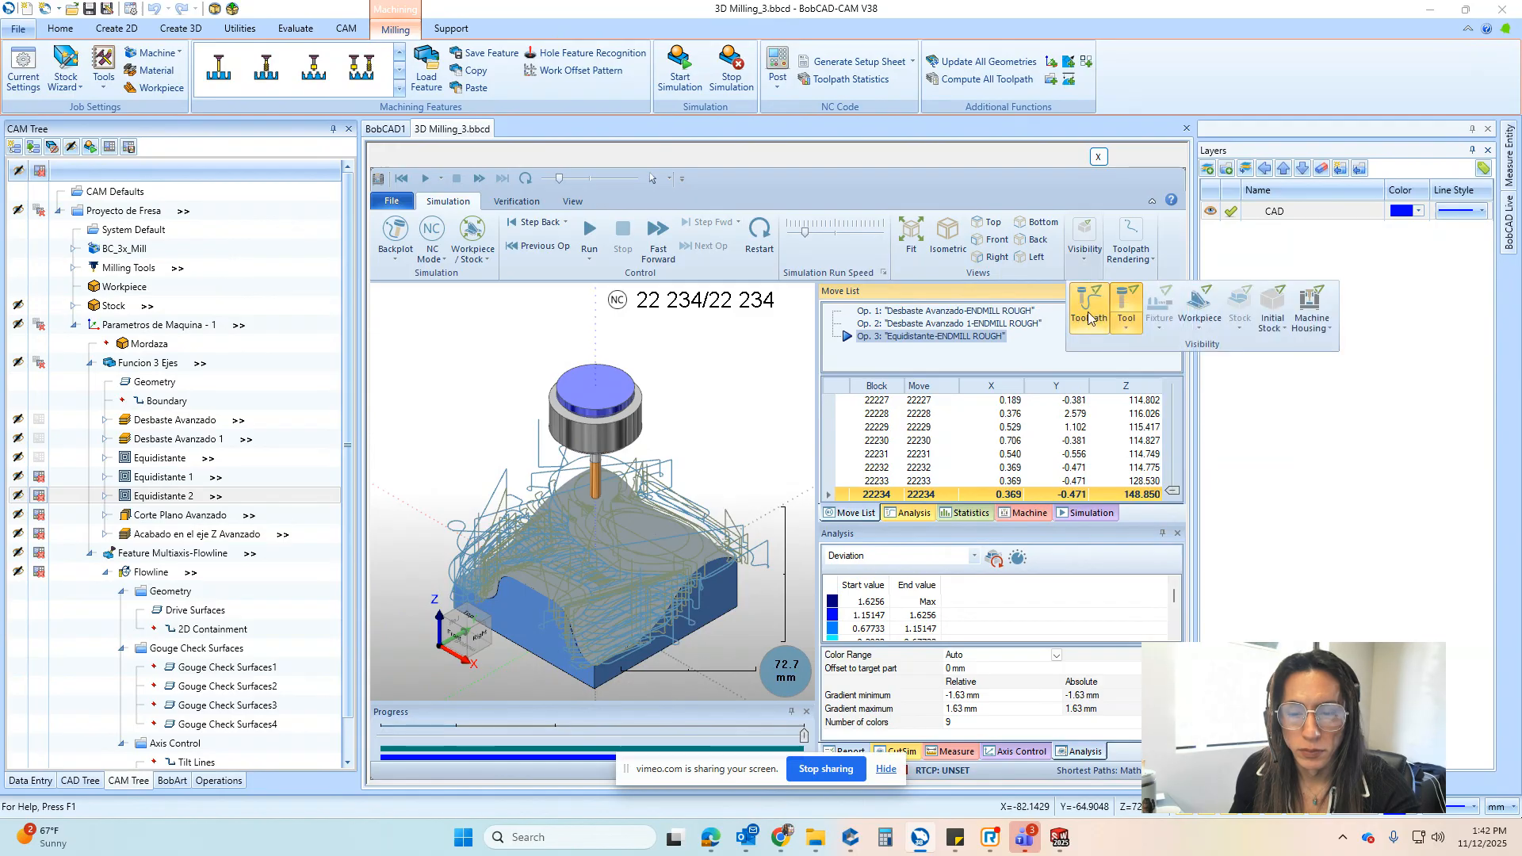
pyautogui.click(1089, 315)
pyautogui.scroll(1, 650, 452)
pyautogui.moveTo(634, 459)
pyautogui.mouseDown(button='middle')
pyautogui.moveTo(698, 425)
pyautogui.moveTo(657, 448)
pyautogui.mouseUp(button='middle')
pyautogui.scroll(10, 654, 422)
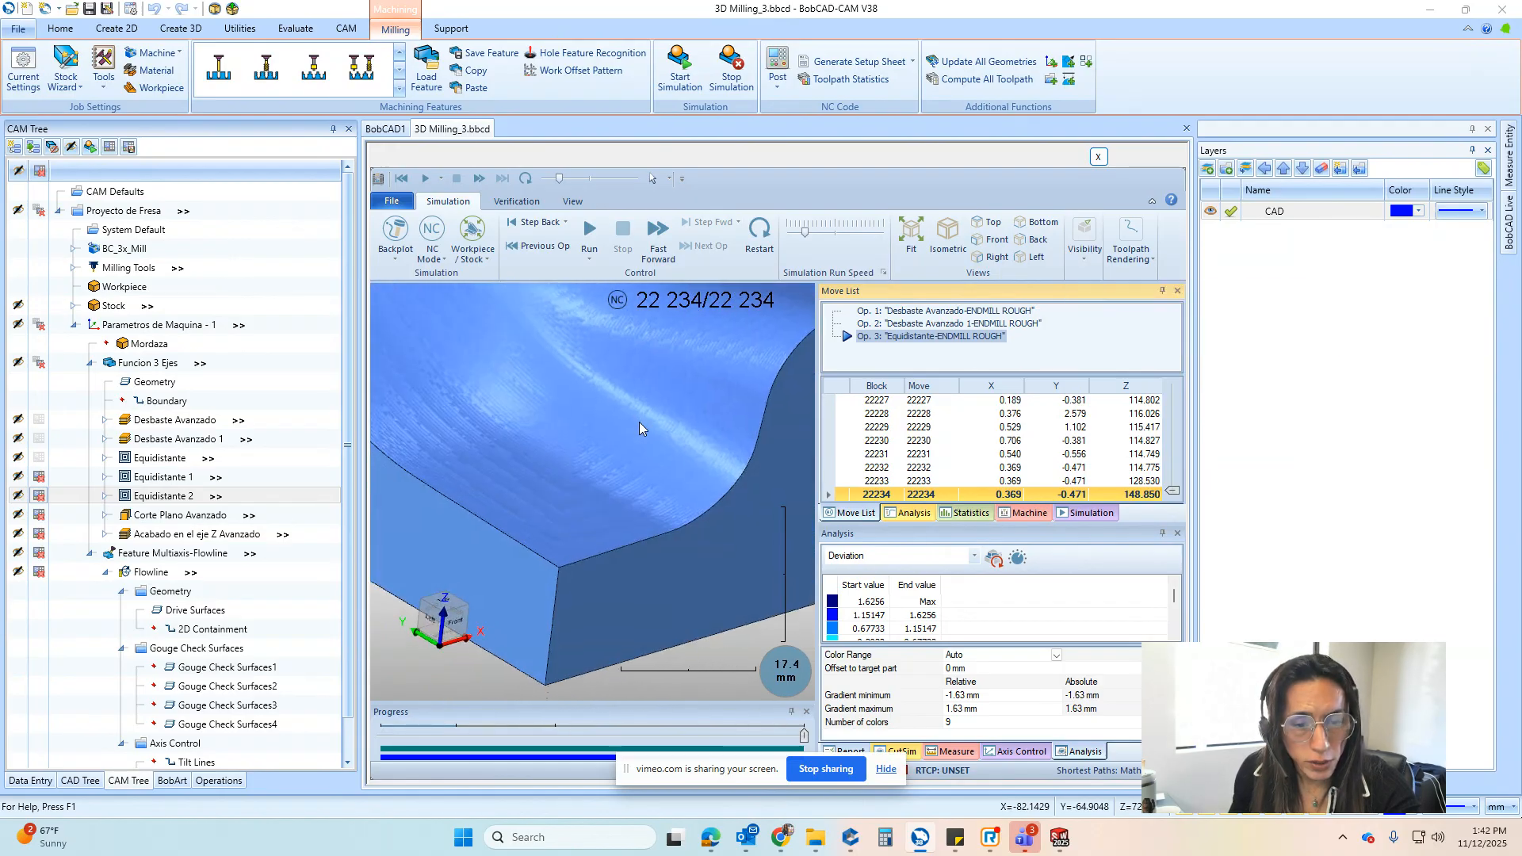
pyautogui.scroll(4, 622, 428)
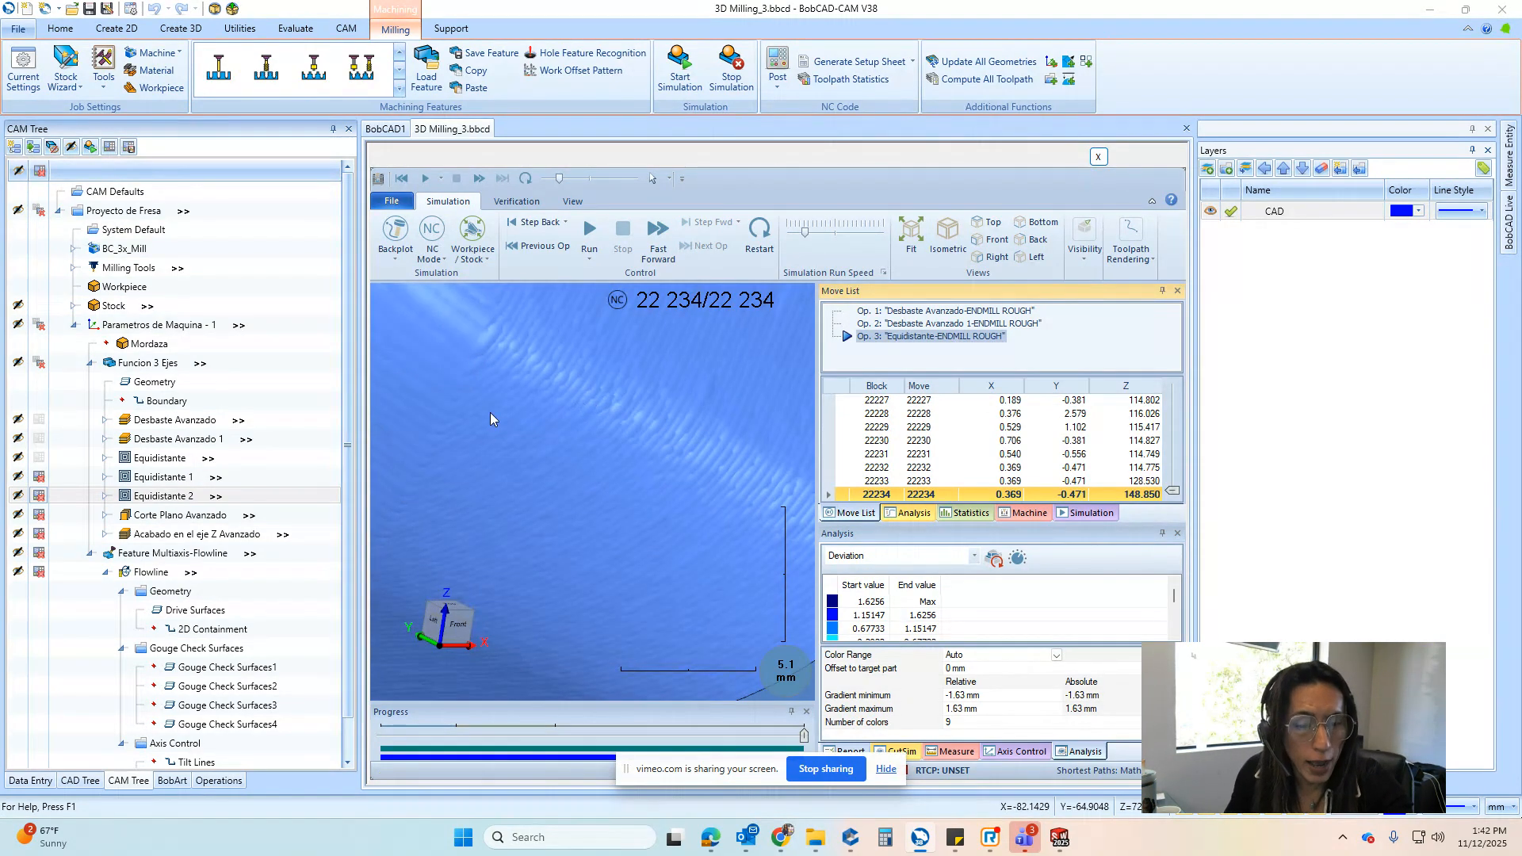
# Examine the surface texture across the slopes and outer edge of the Equidistante-machined stock, and close the simulation
pyautogui.moveTo(490, 412); pyautogui.dragTo(536, 369, button='middle')
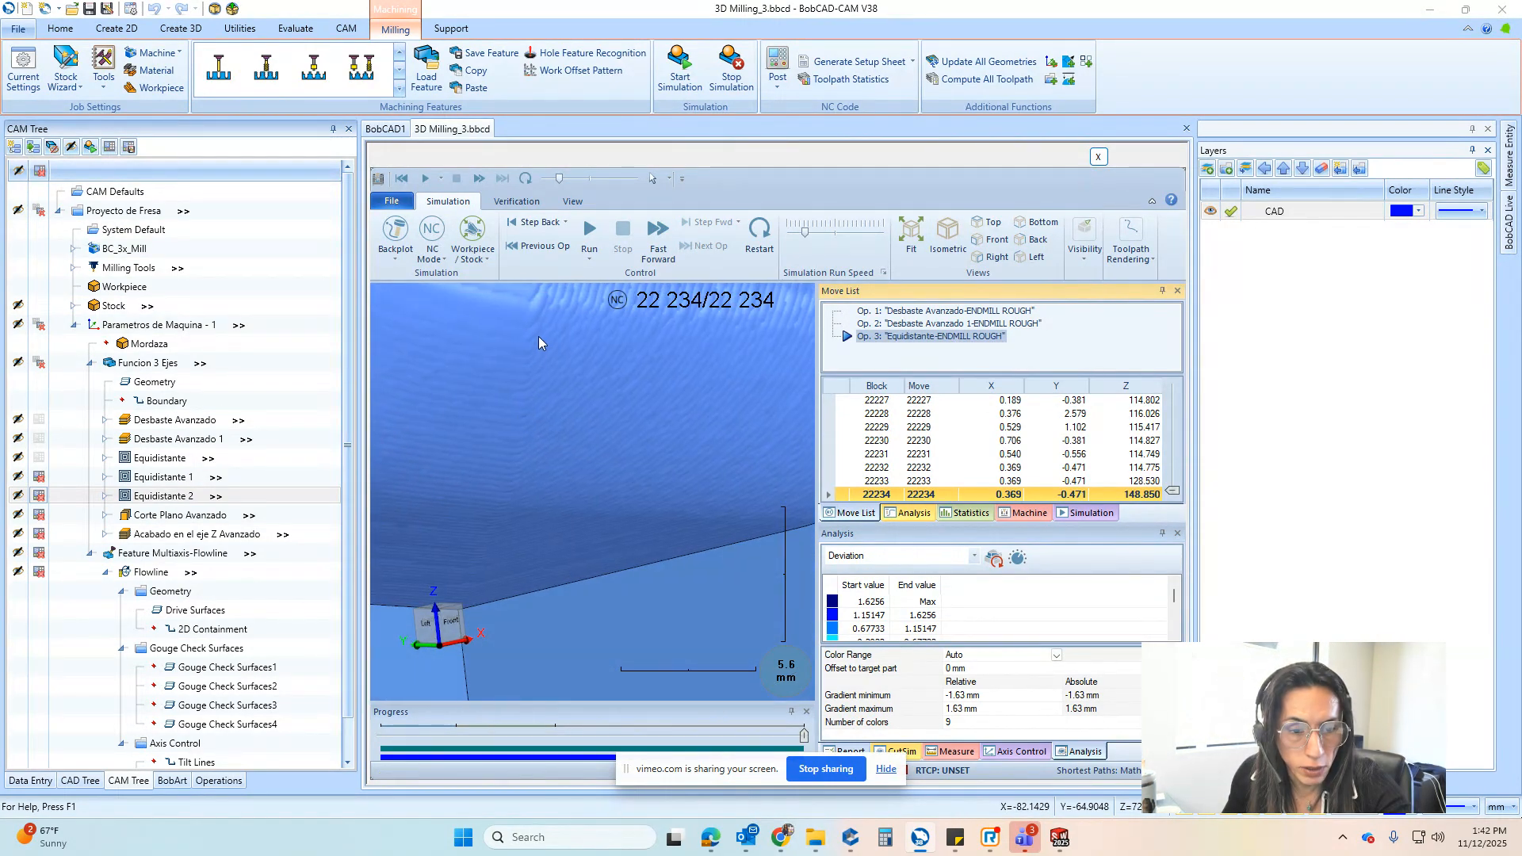
pyautogui.moveTo(532, 434); pyautogui.dragTo(577, 564, button='middle')
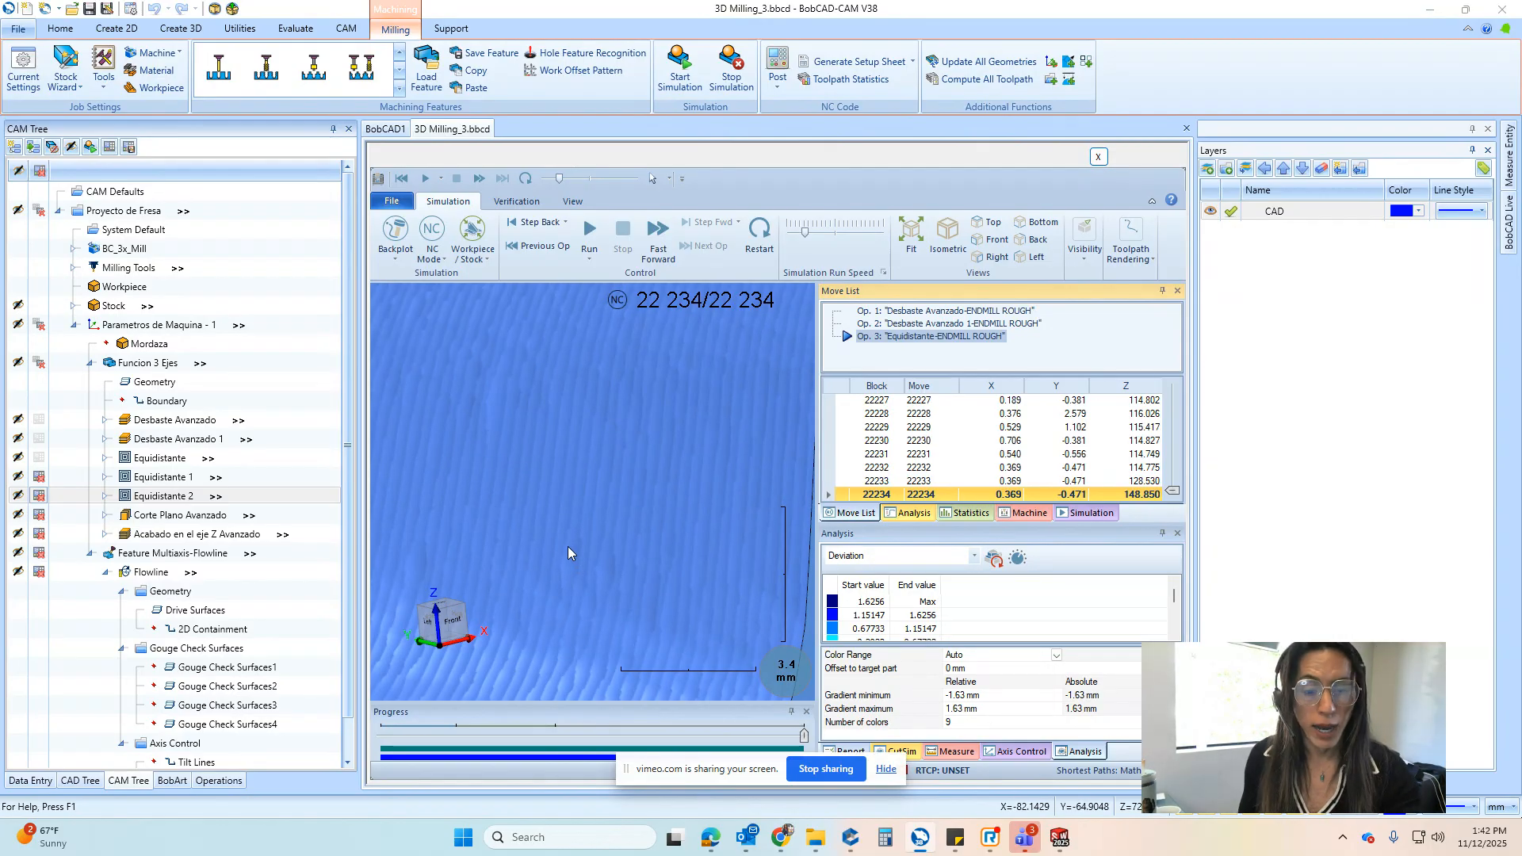
pyautogui.scroll(-3, 567, 553)
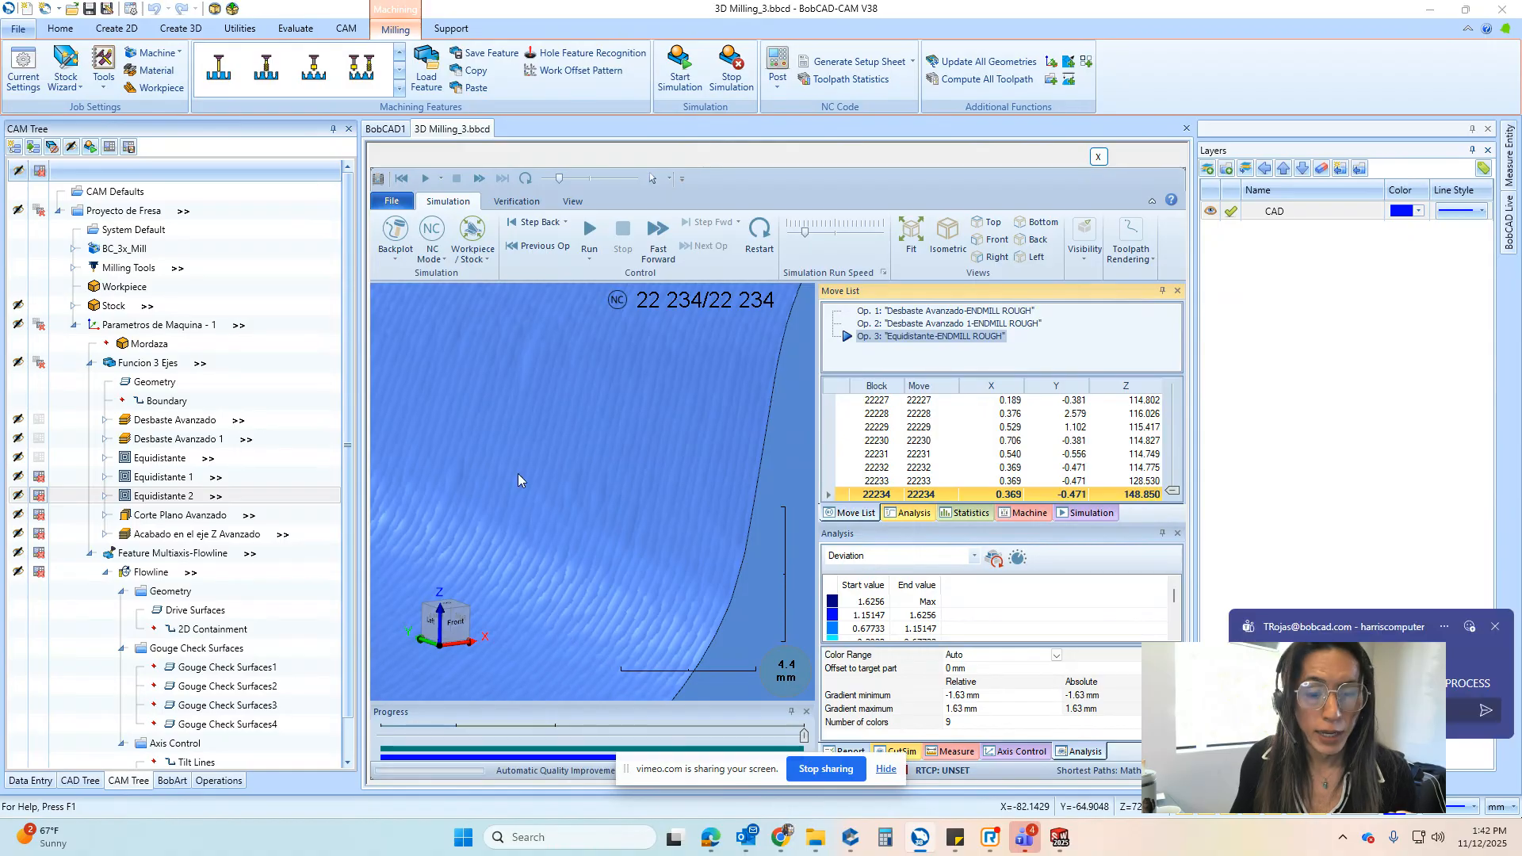
pyautogui.click(1494, 628)
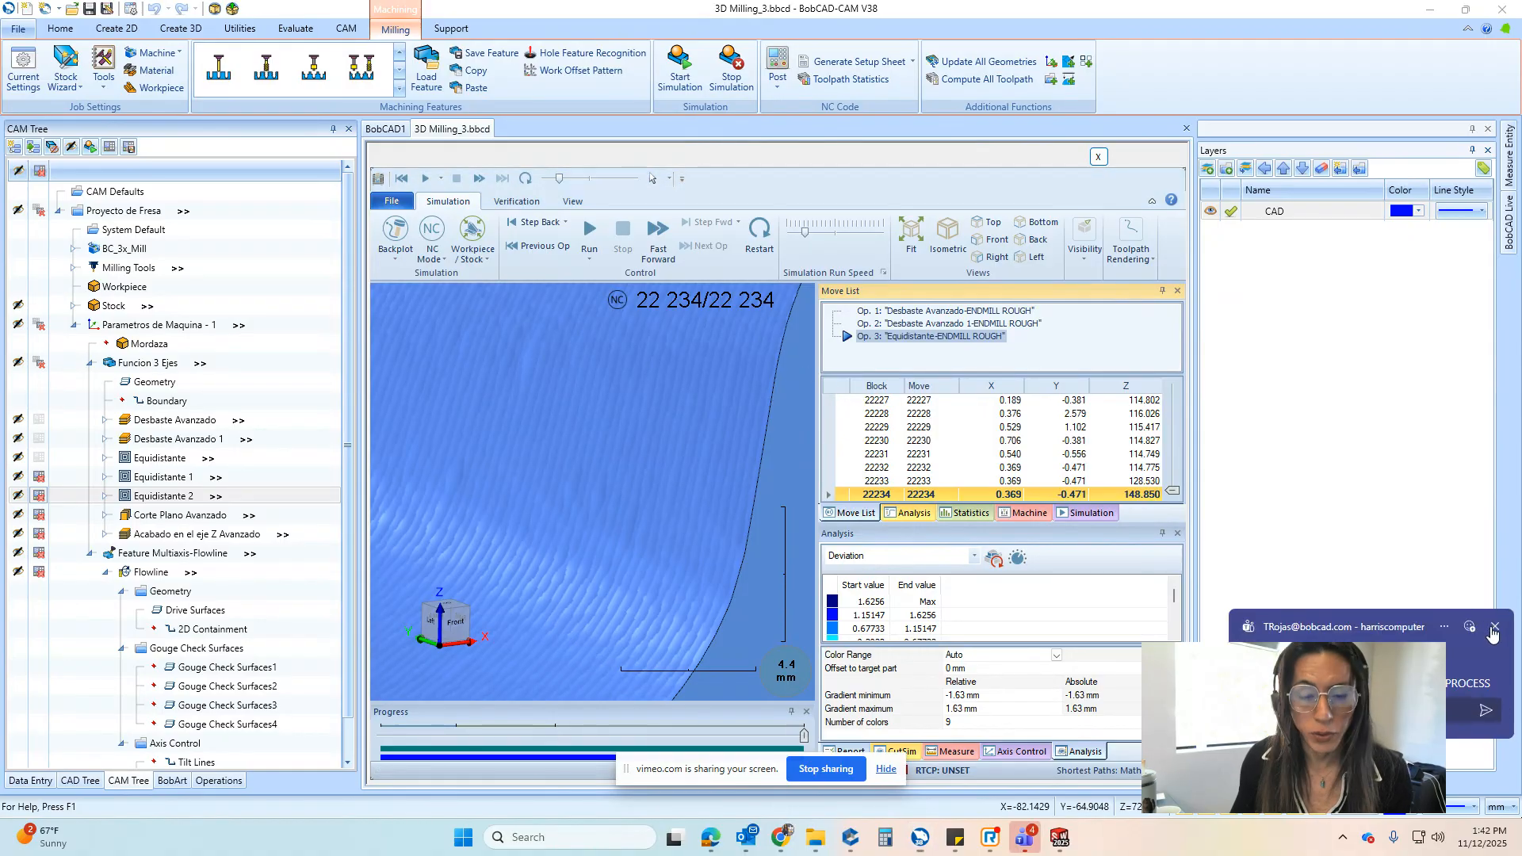
pyautogui.click(1098, 156)
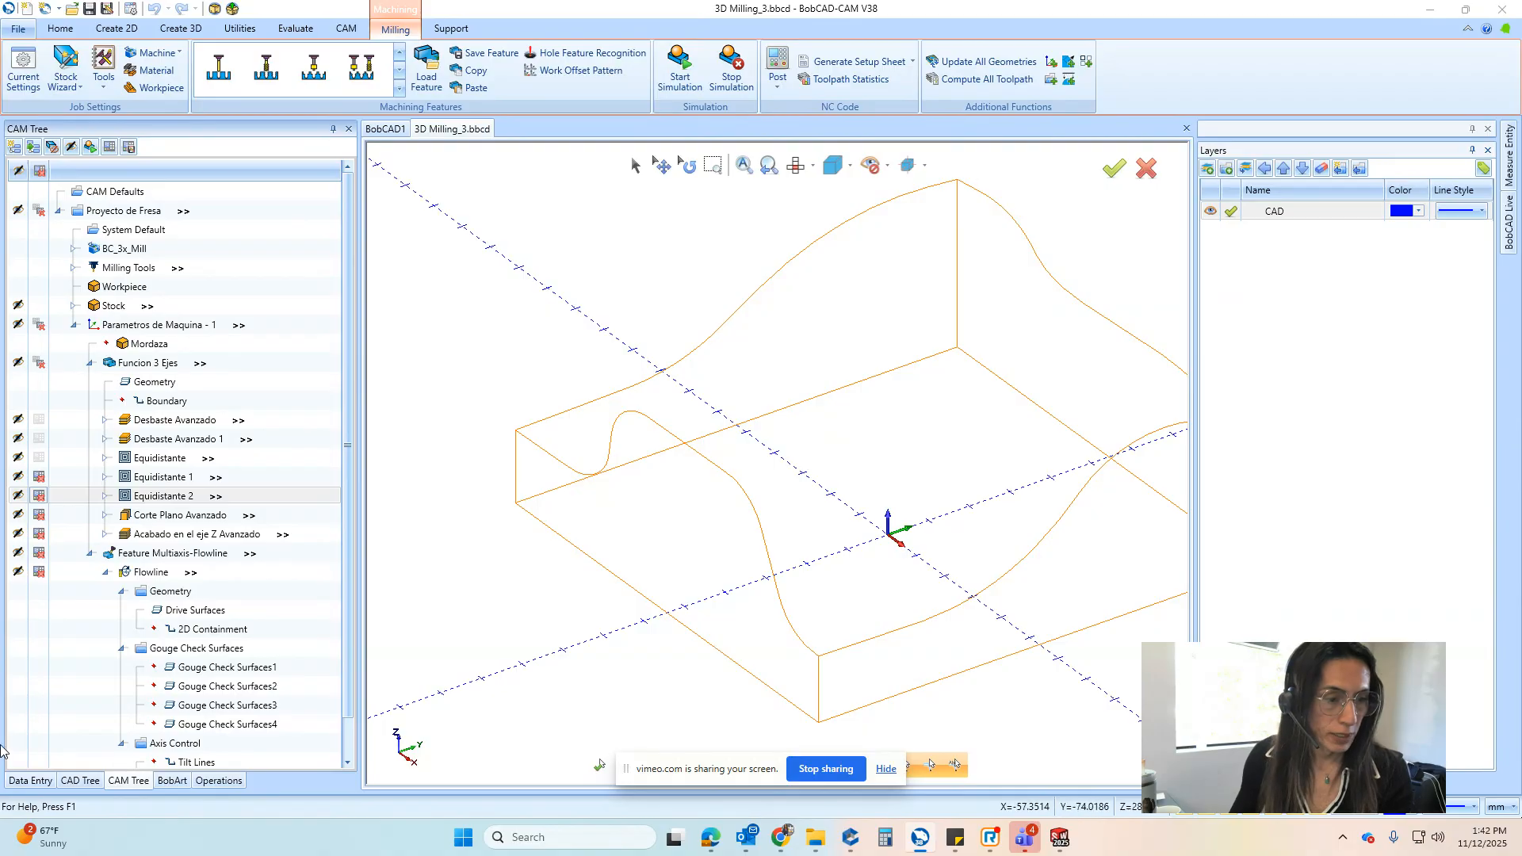
# Disable posting for Equidistante, enable posting for Flowline, and start the machining simulation
pyautogui.click(39, 458)
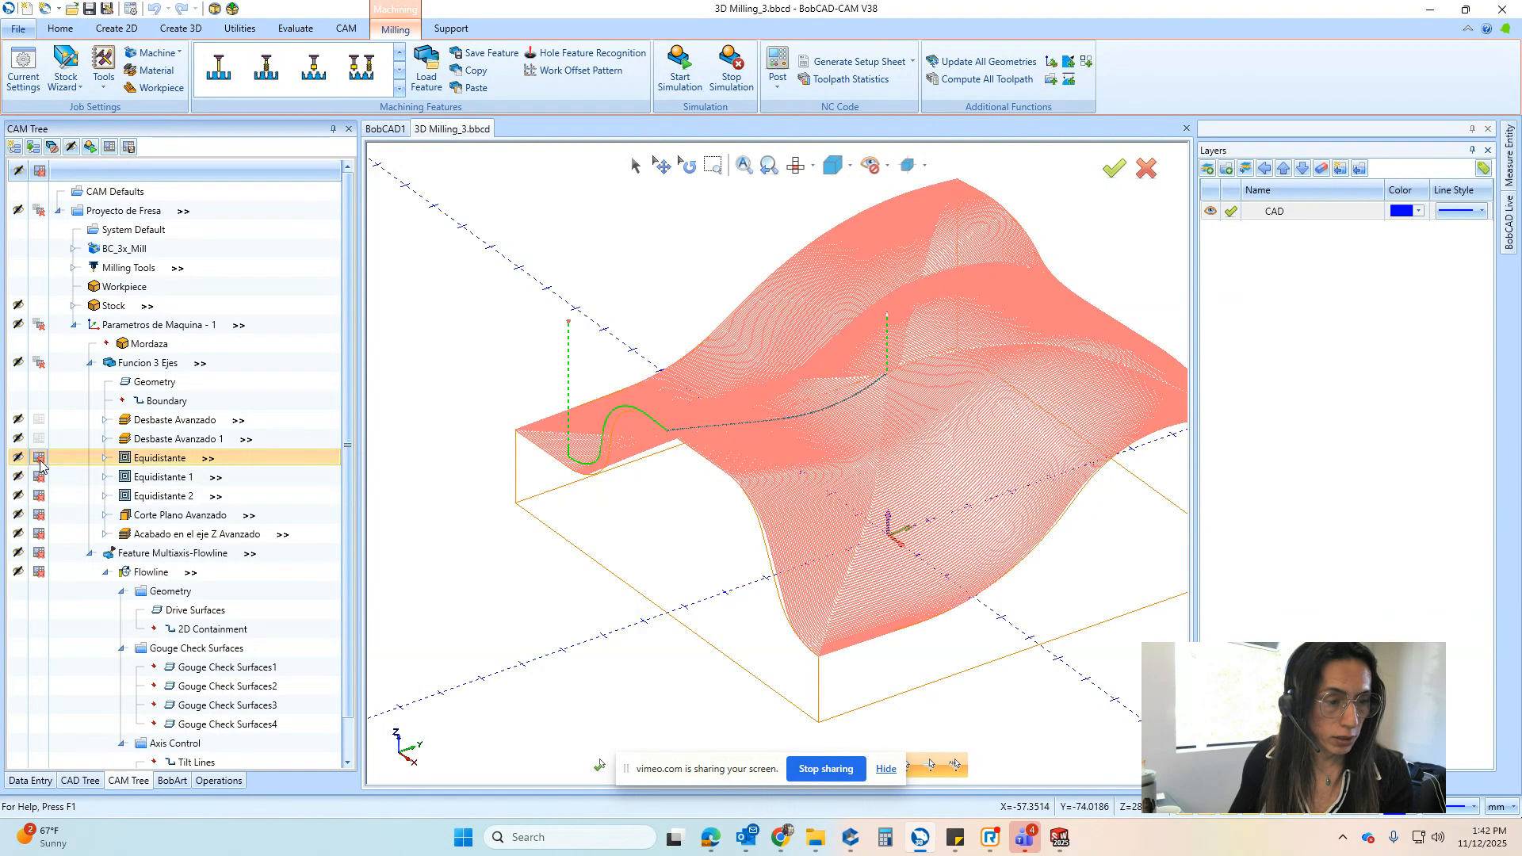
pyautogui.click(39, 572)
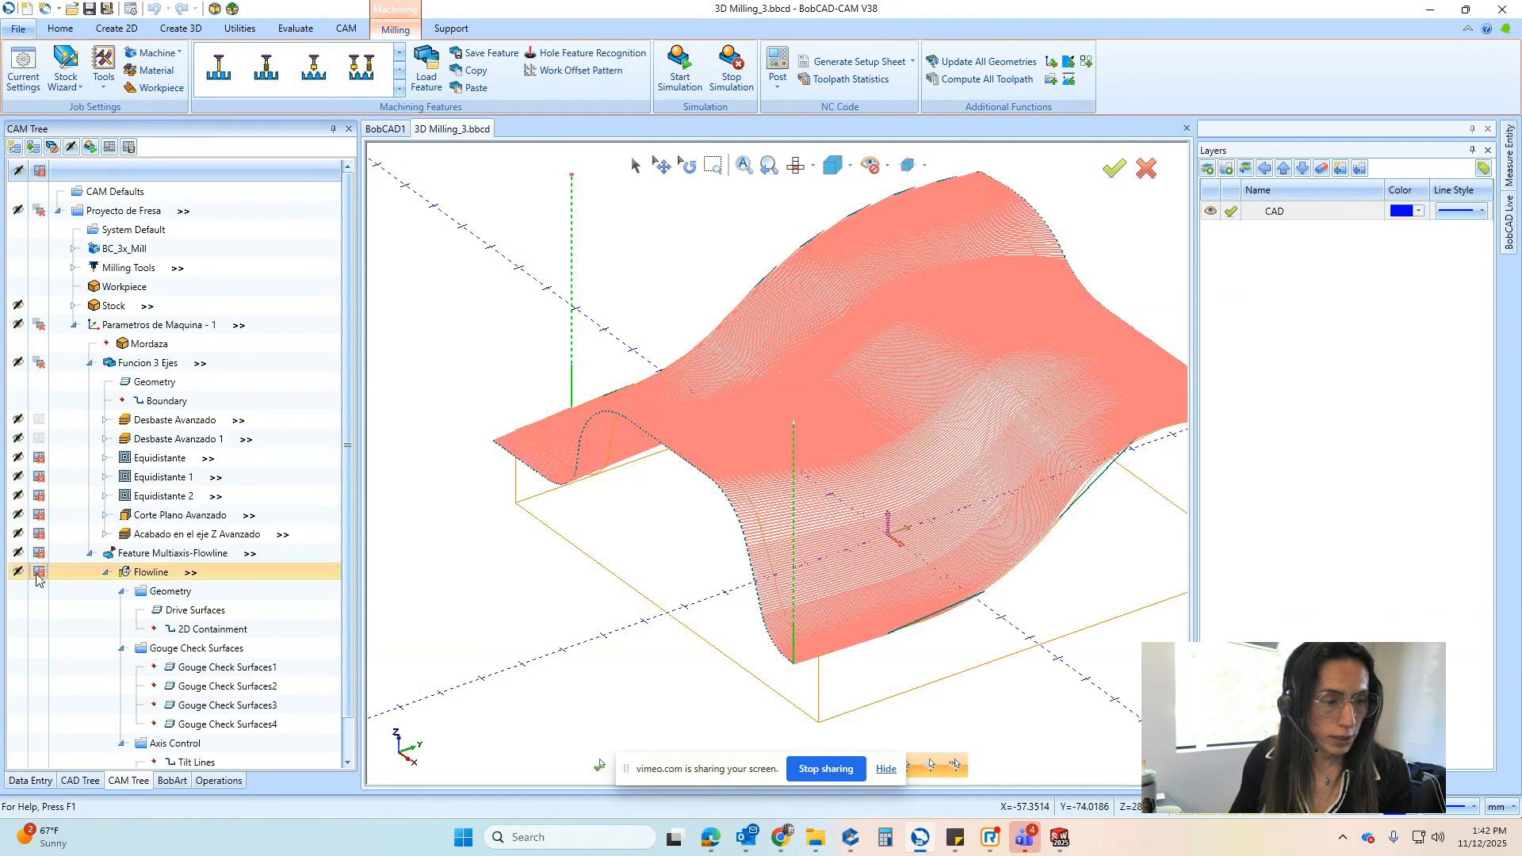
pyautogui.click(686, 85)
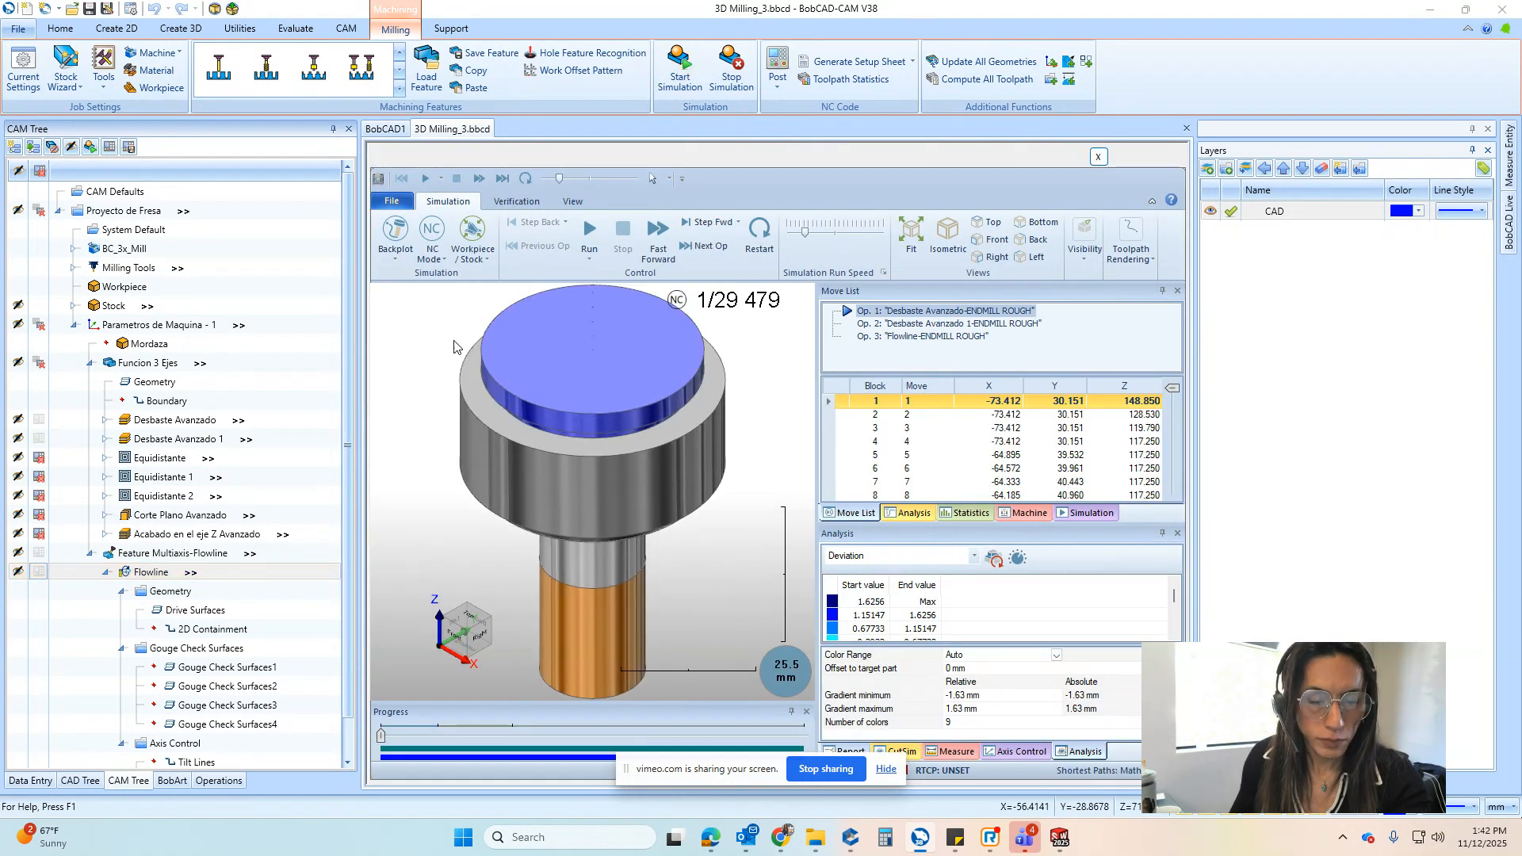
# Set the simulation display to workpiece and stock only, and advance it to the last Flowline move
pyautogui.click(469, 260)
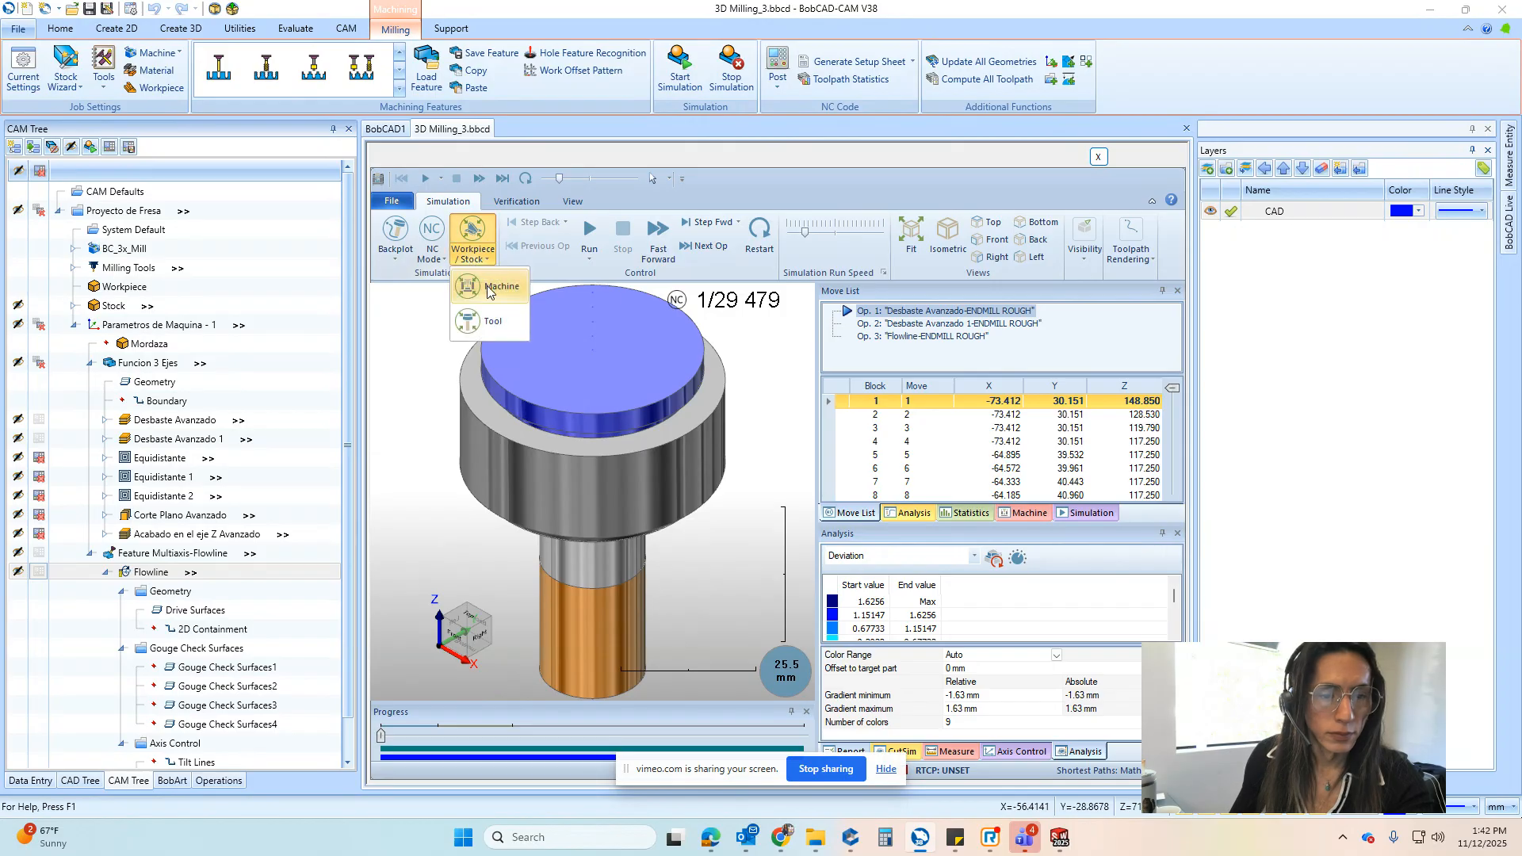
pyautogui.click(488, 293)
pyautogui.click(470, 260)
pyautogui.click(488, 319)
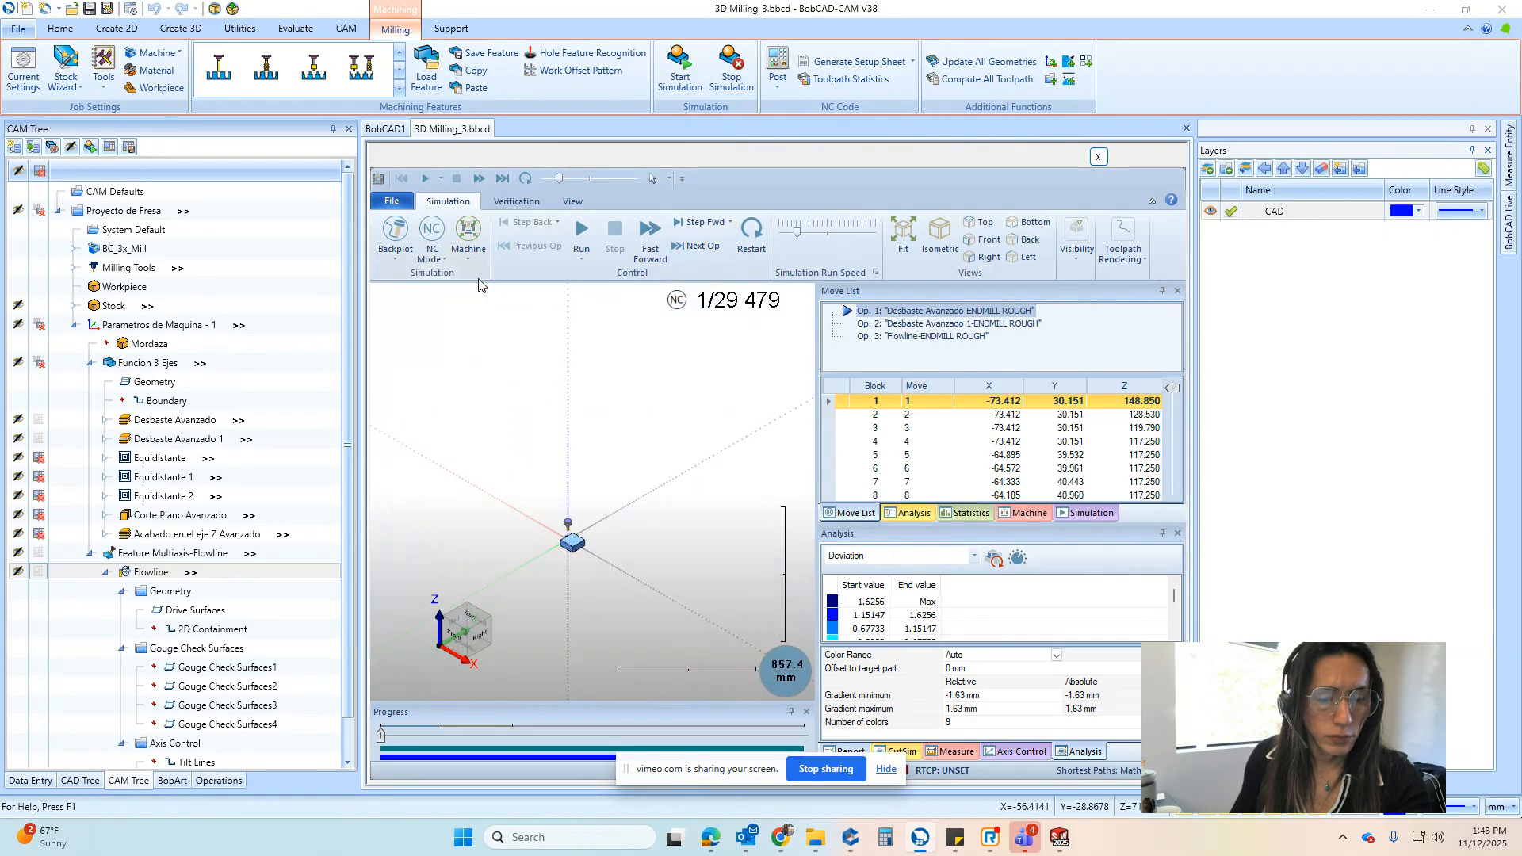
pyautogui.moveTo(379, 724); pyautogui.dragTo(925, 730)
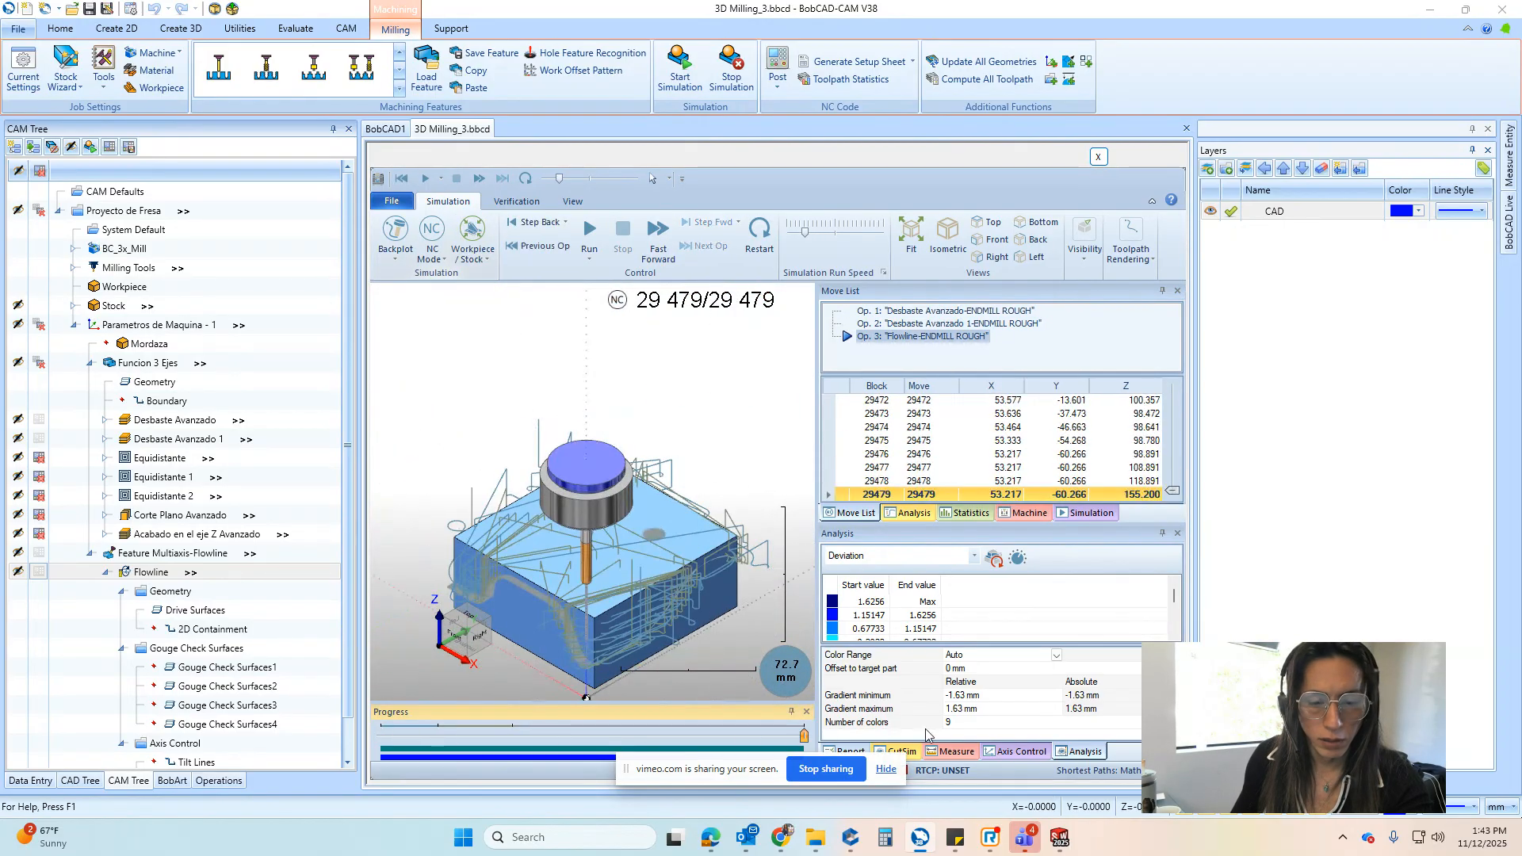
# Hide the toolpath, examine the Flowline surface finish up close on the curved slopes and edge, and close the simulation
pyautogui.click(1085, 260)
pyautogui.click(1088, 296)
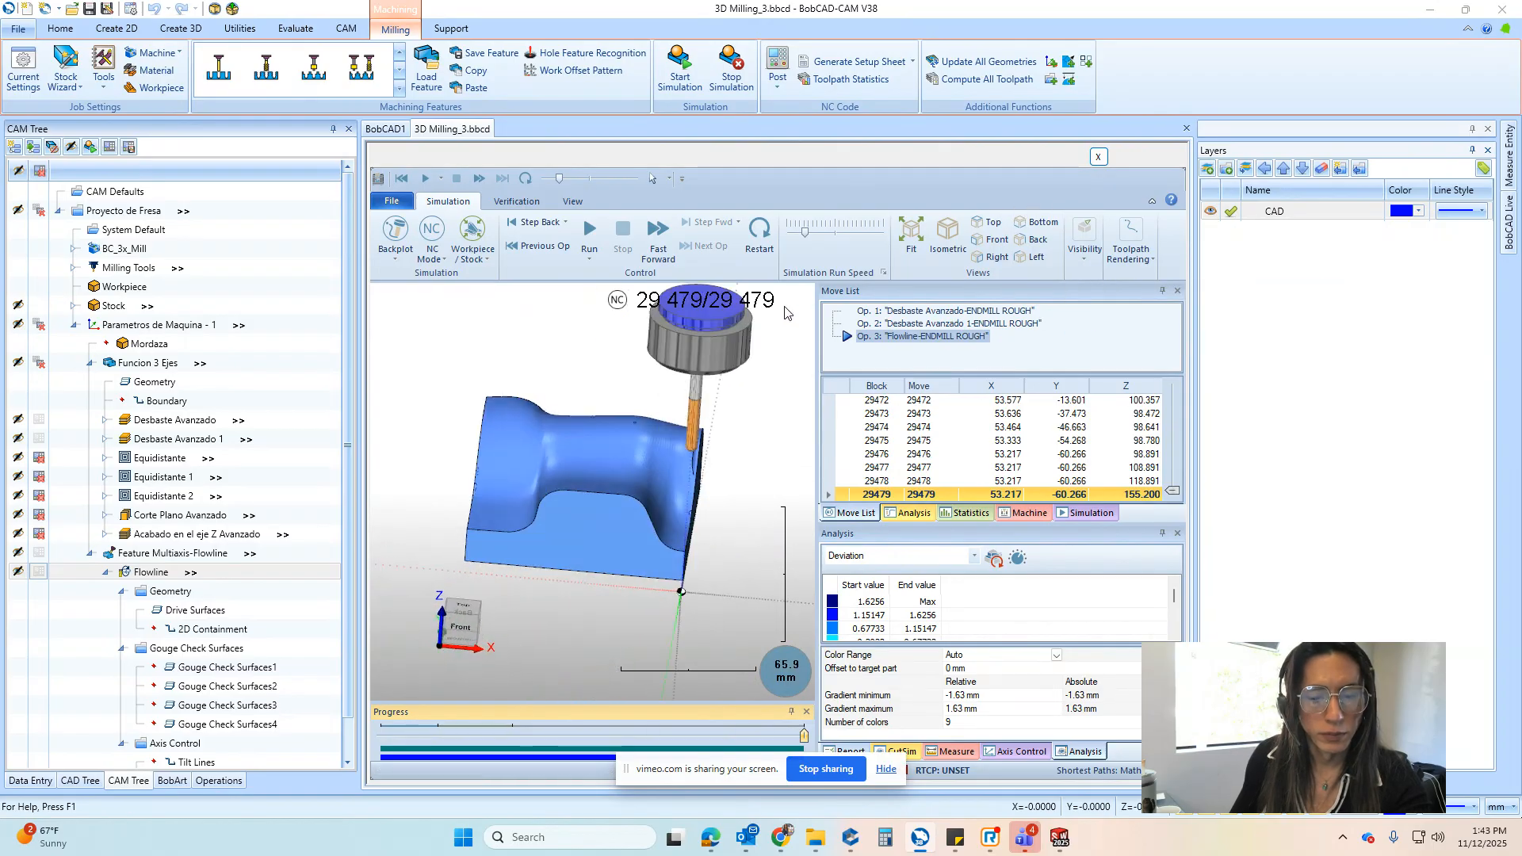
pyautogui.scroll(10, 775, 308)
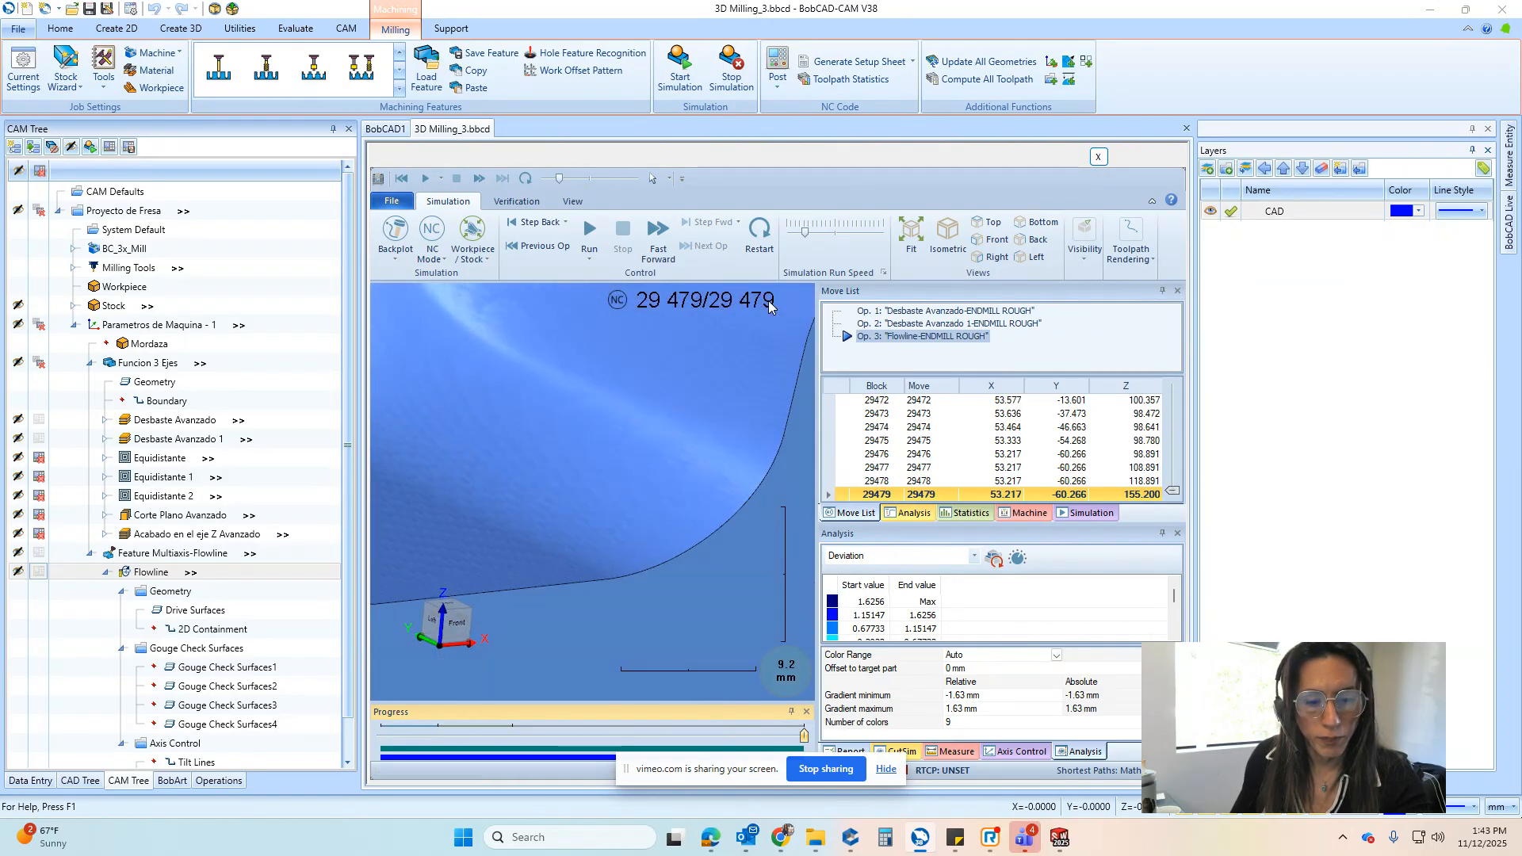
pyautogui.scroll(1, 769, 307)
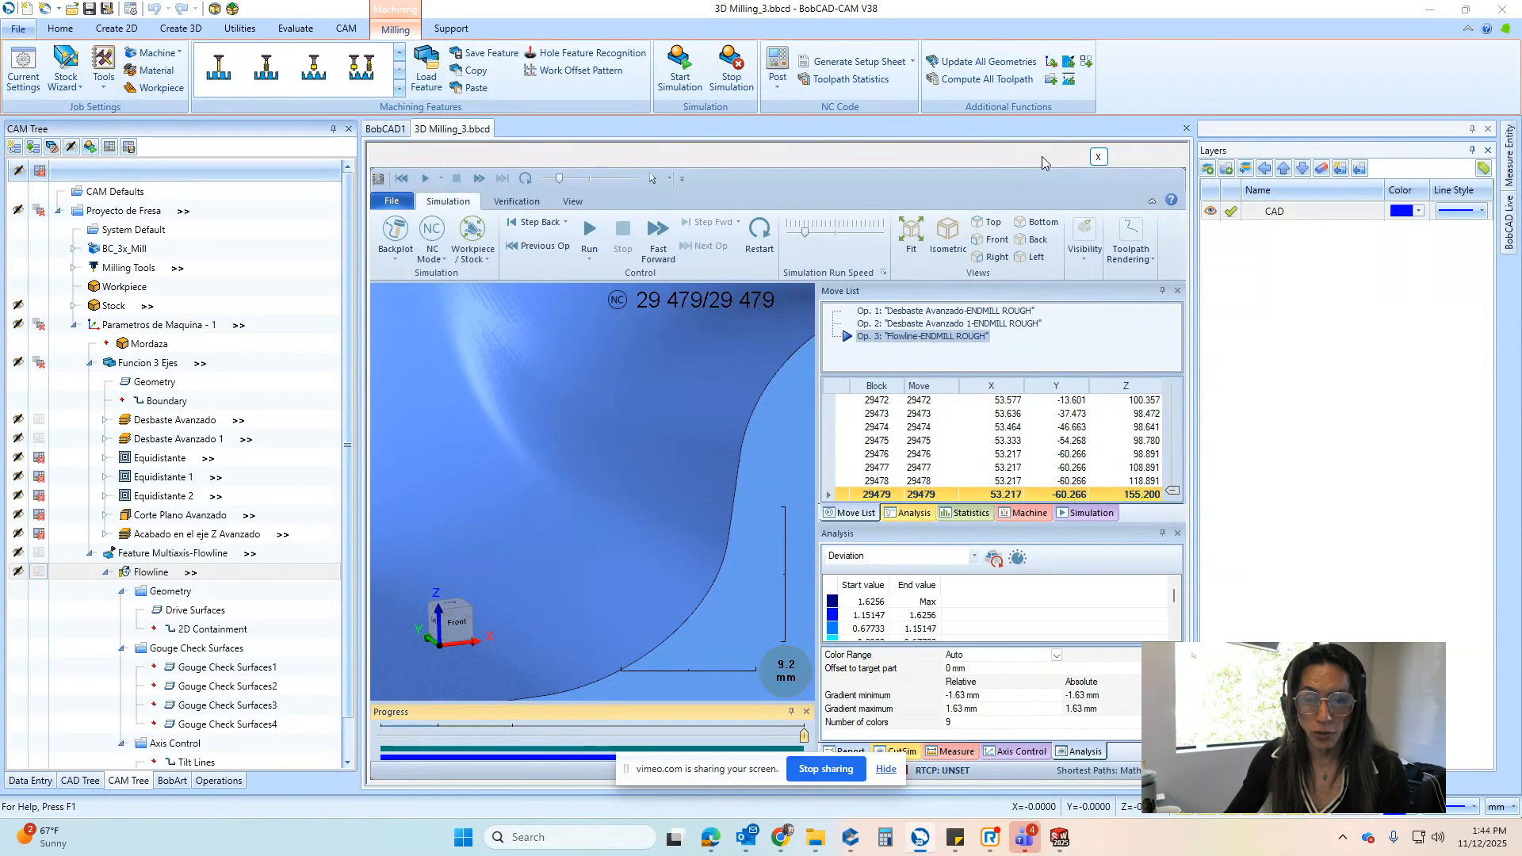
pyautogui.click(1101, 157)
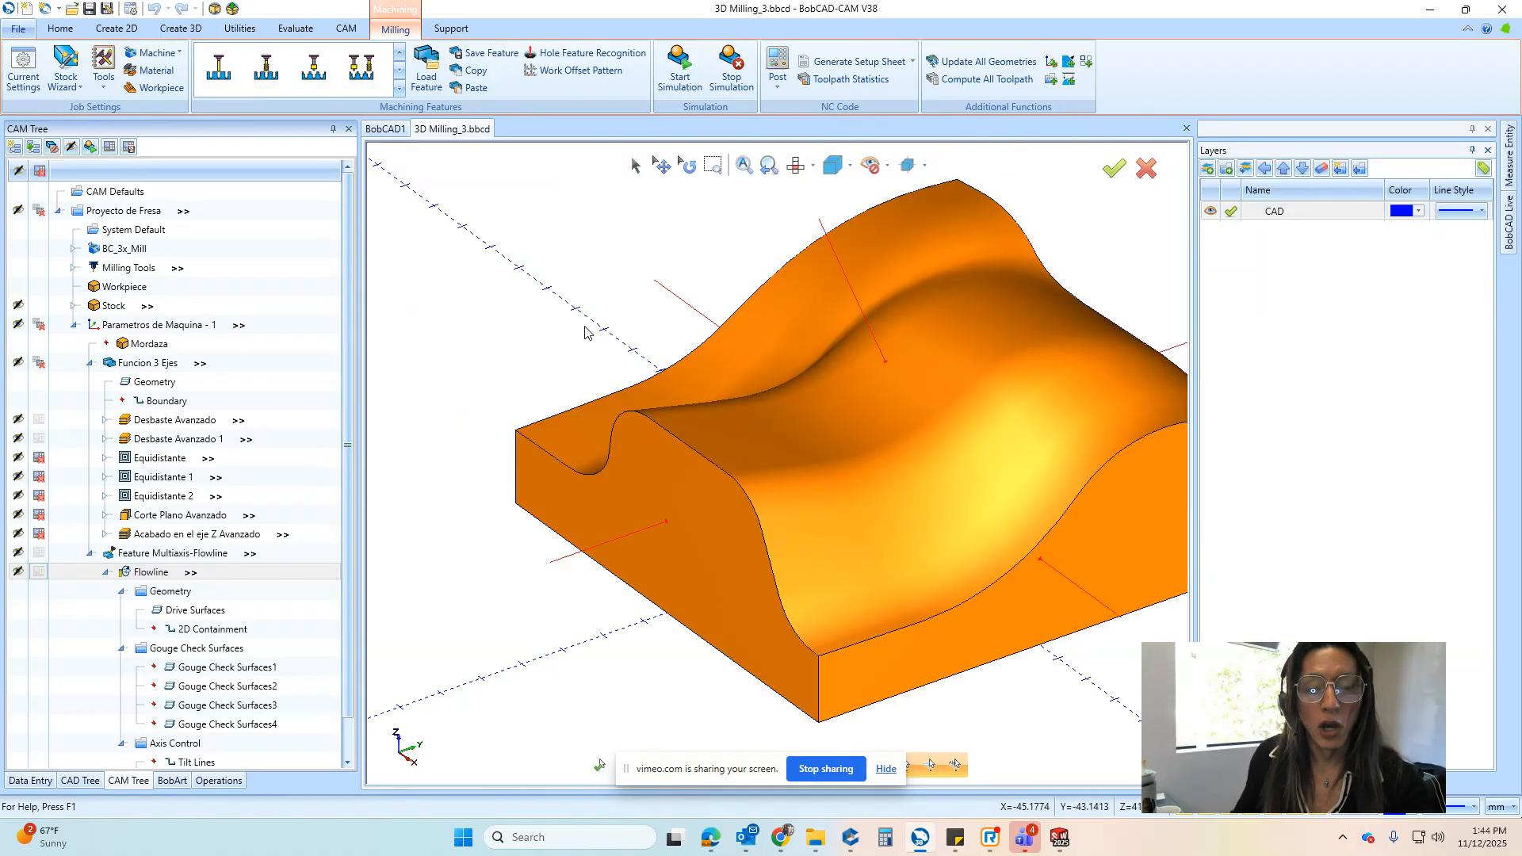
# Reverse the surface normal of the part's curved top face
pyautogui.moveTo(643, 269); pyautogui.dragTo(644, 268, button='middle')
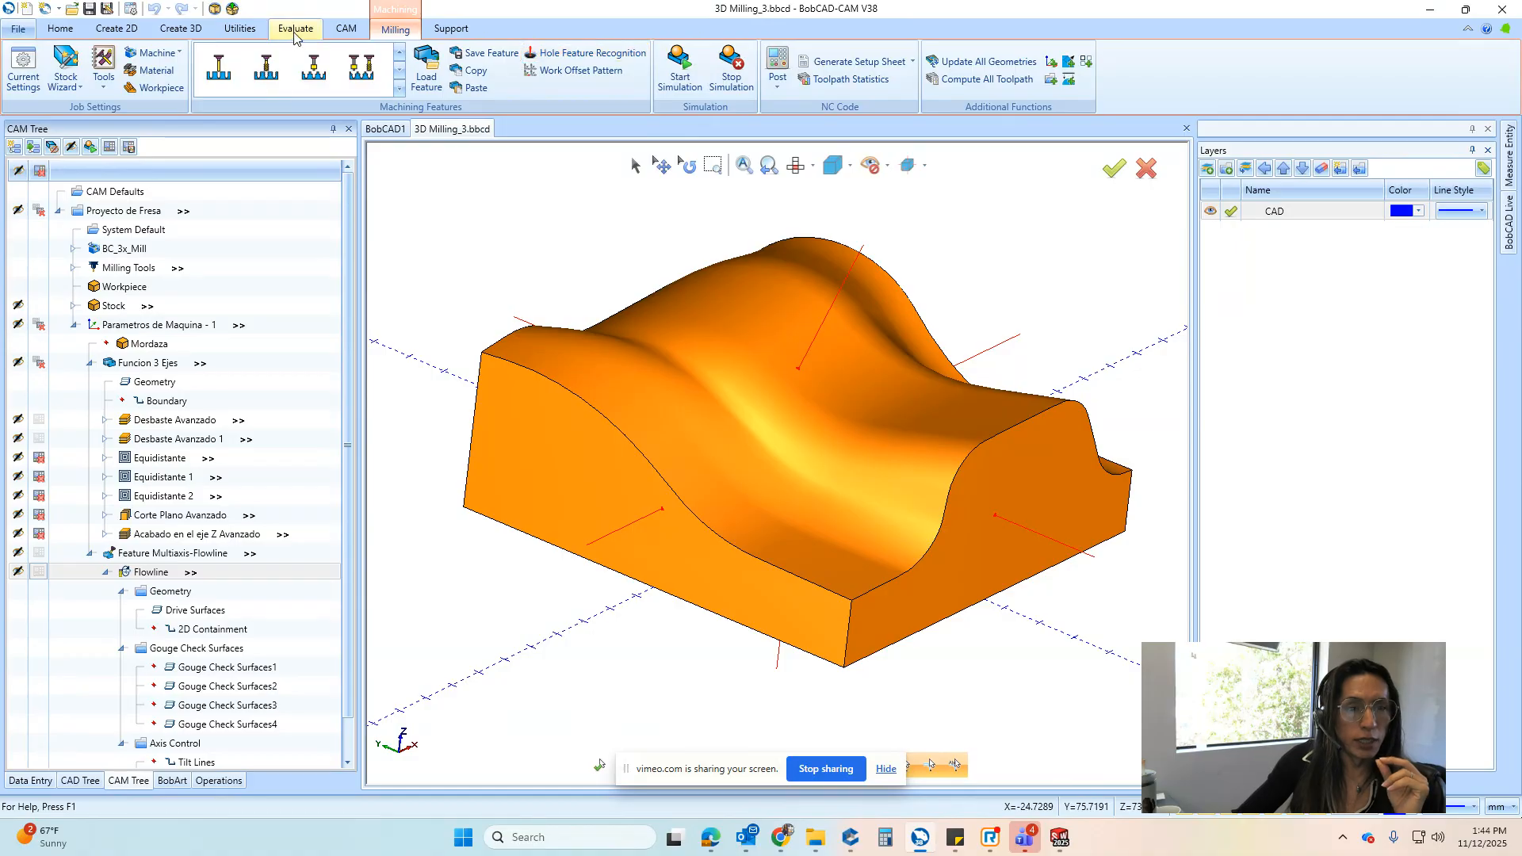
pyautogui.click(240, 29)
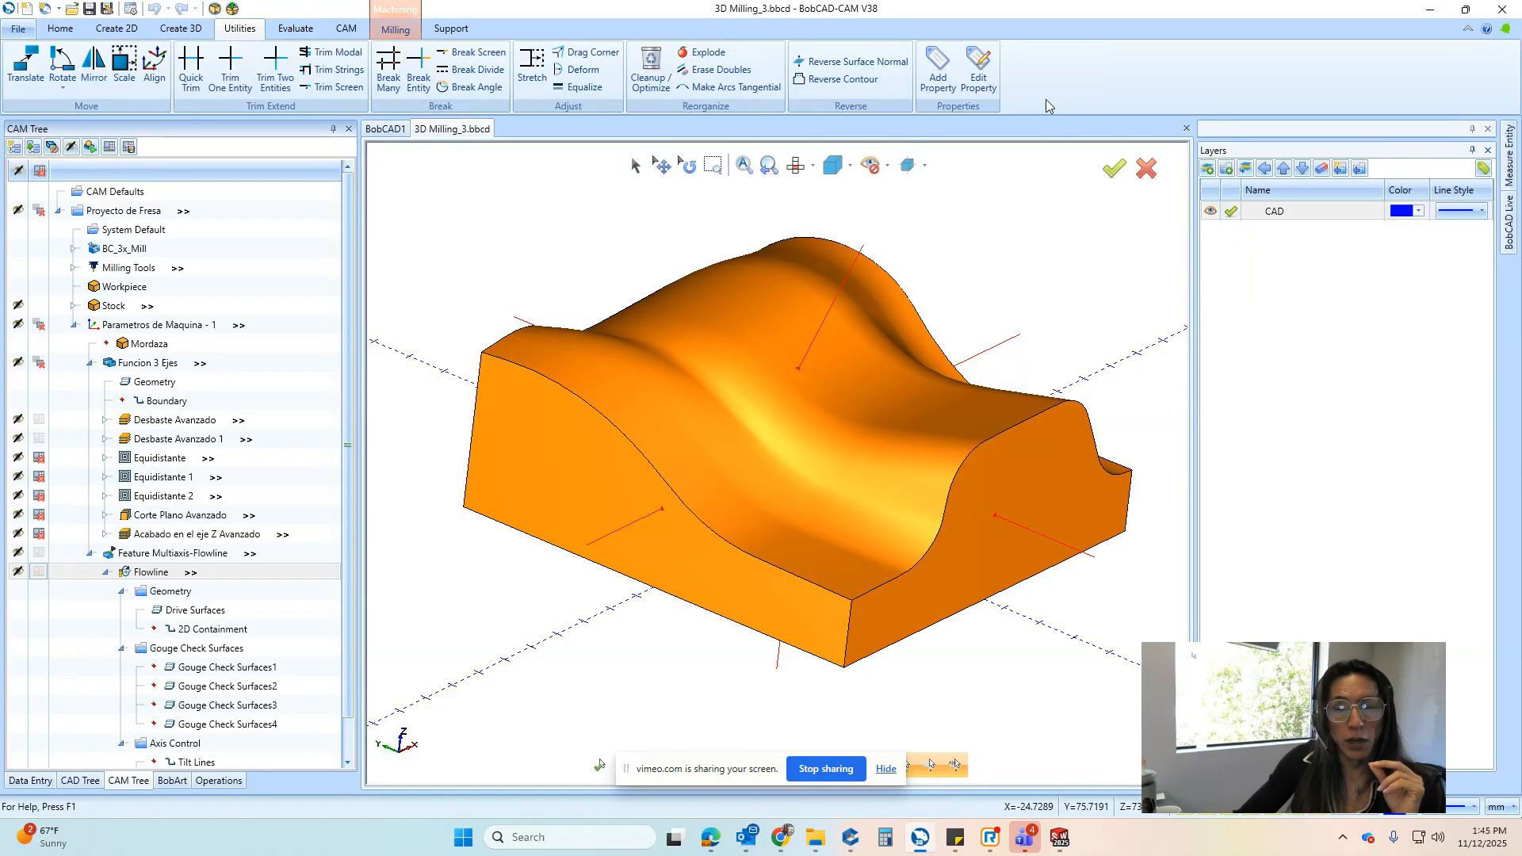
pyautogui.click(825, 67)
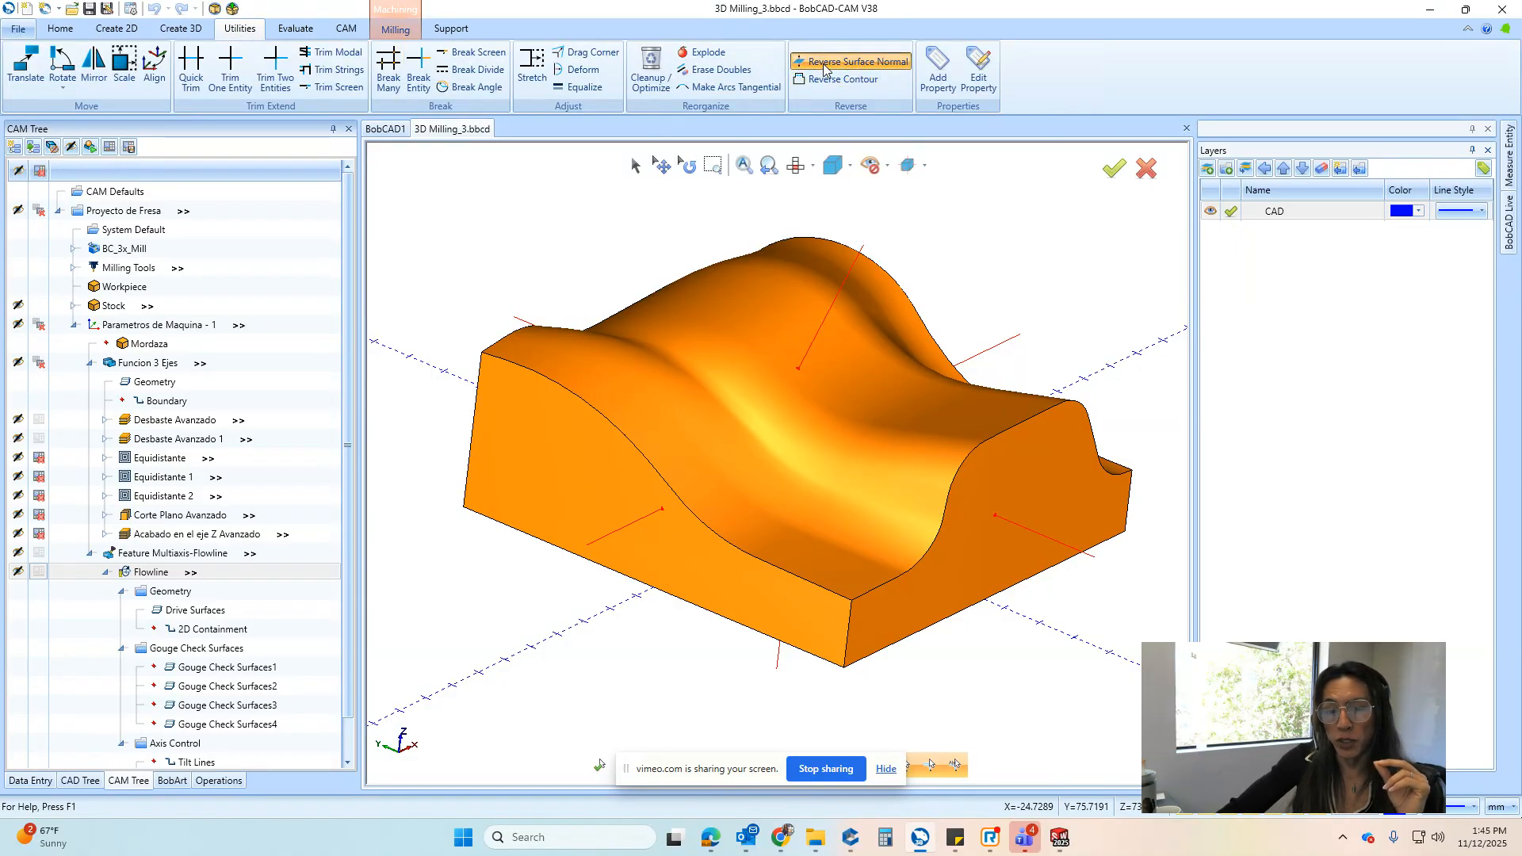
pyautogui.click(850, 273)
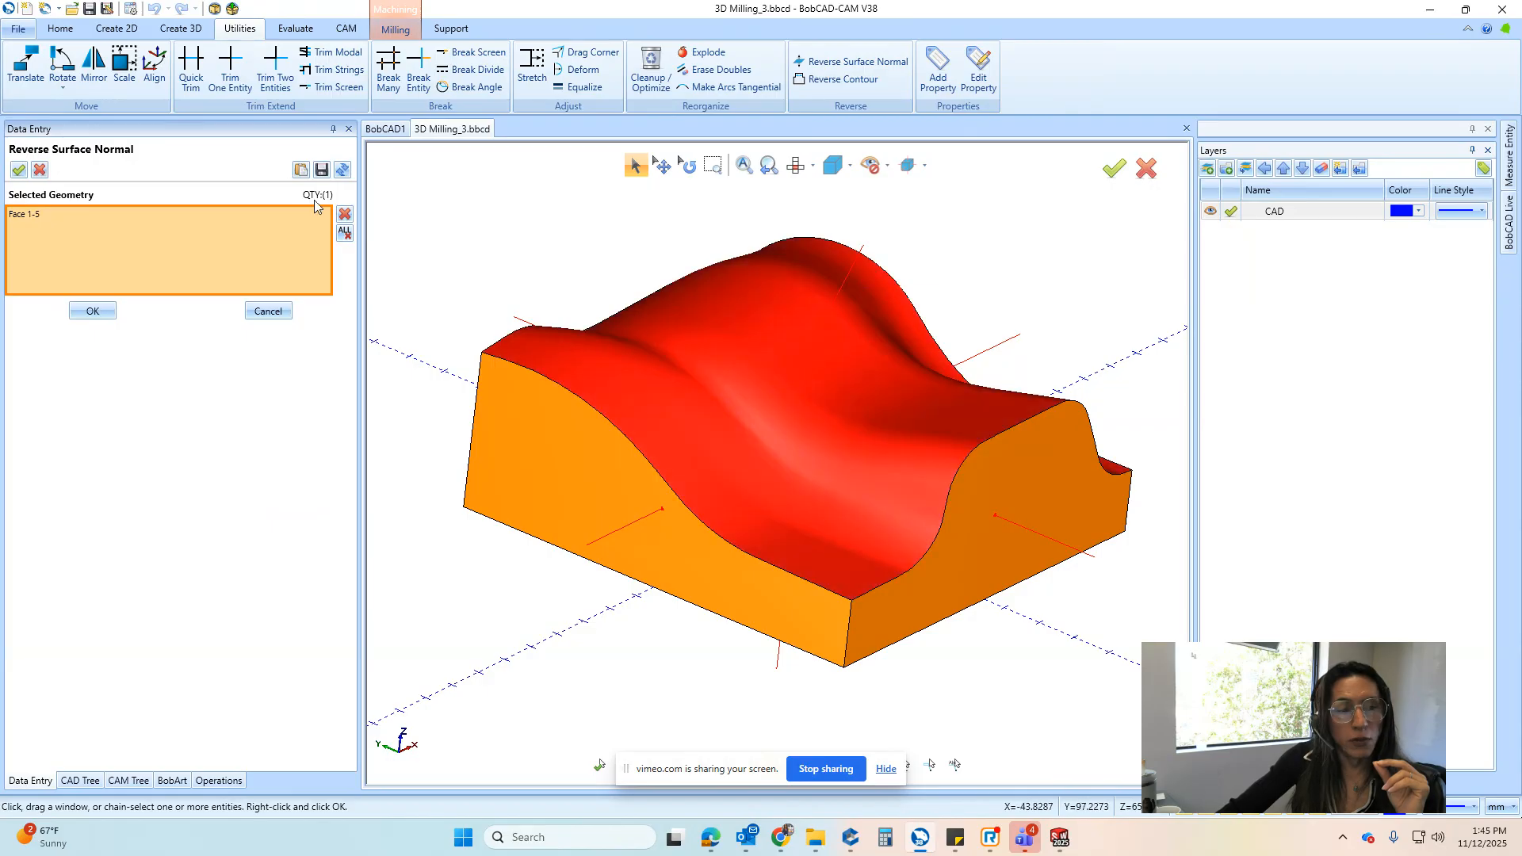
pyautogui.click(92, 311)
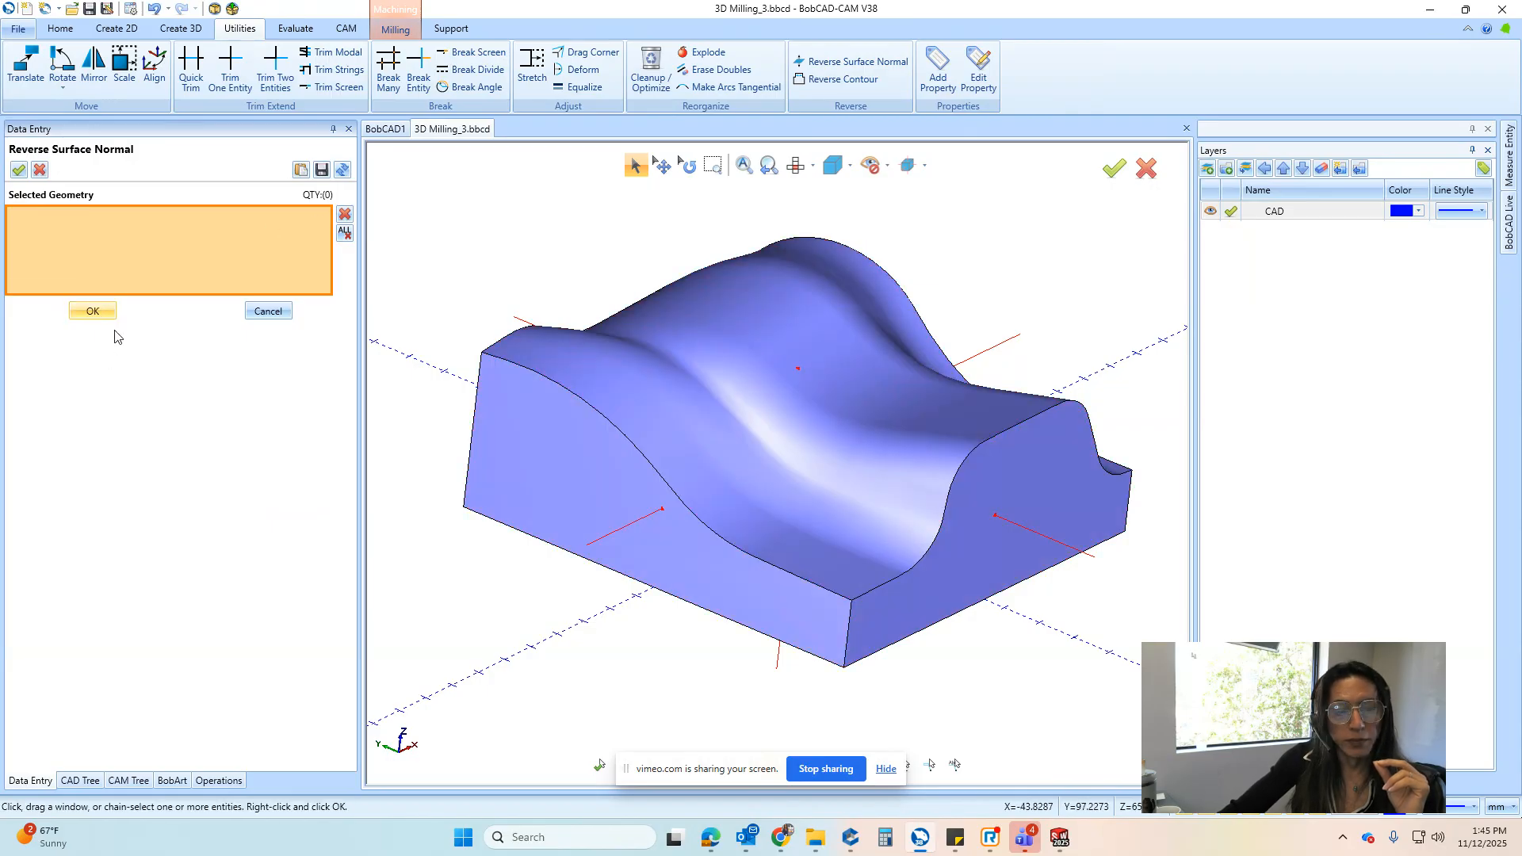
pyautogui.click(261, 311)
# Confirm the curved top face as the Flowline drive surface and recompute the Flowline toolpath
pyautogui.click(130, 781)
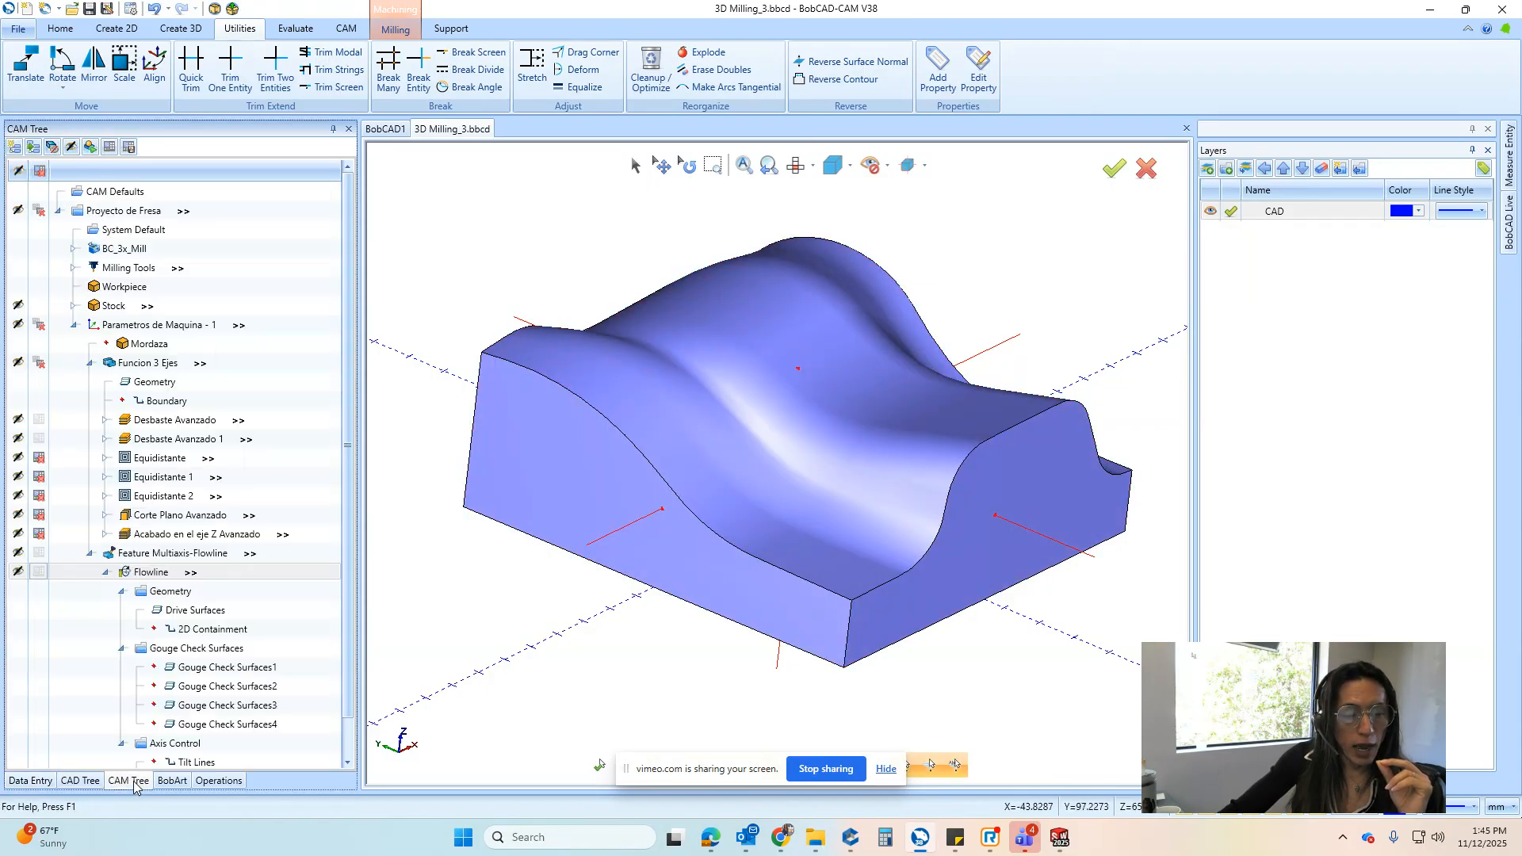
pyautogui.click(154, 593)
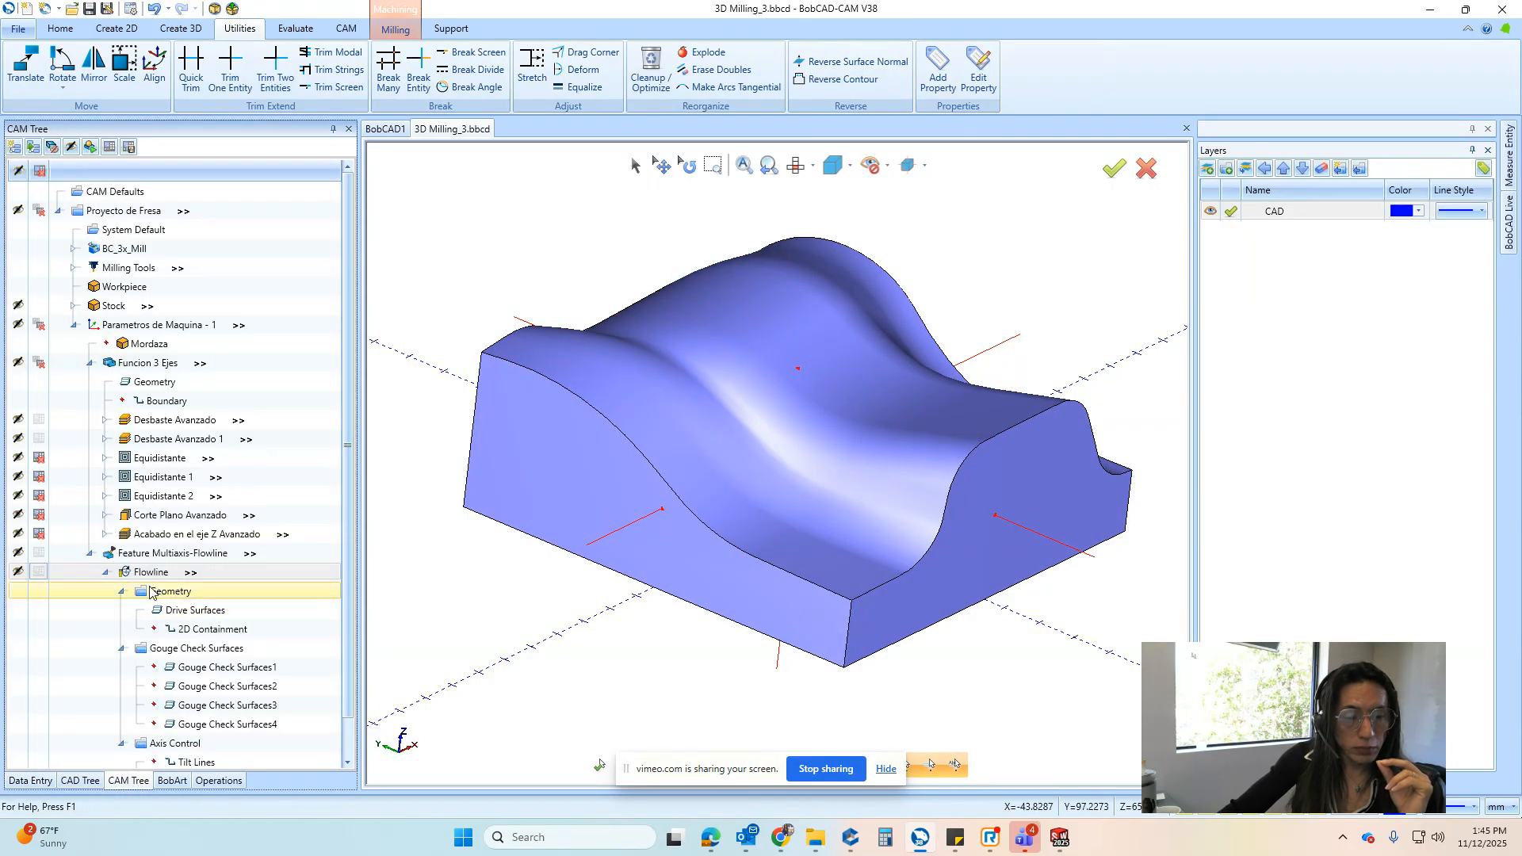
pyautogui.rightClick(186, 615)
pyautogui.click(205, 625)
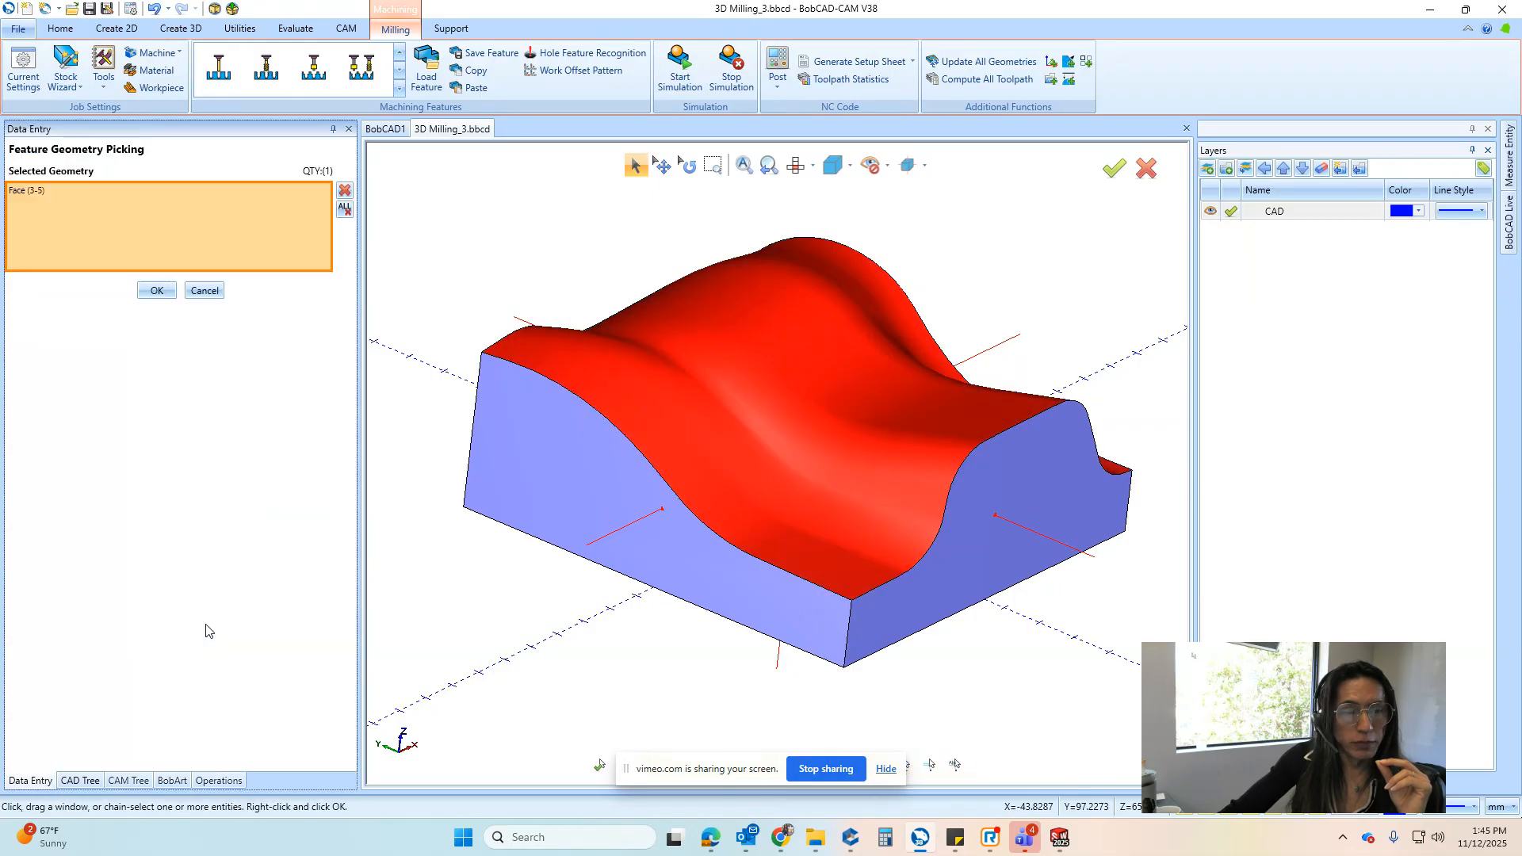
pyautogui.click(156, 290)
pyautogui.rightClick(158, 575)
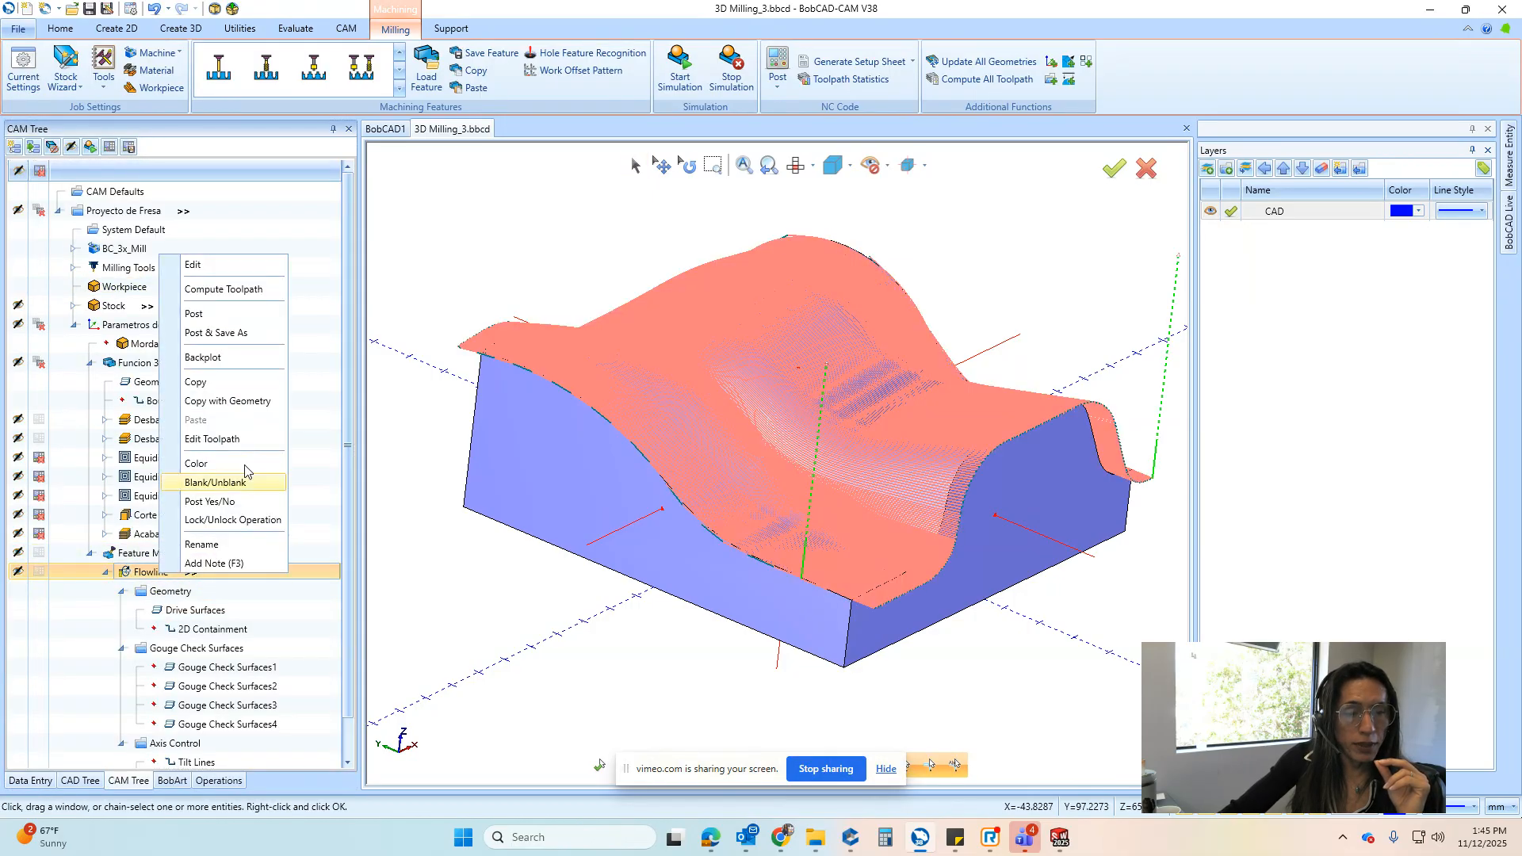
pyautogui.click(211, 290)
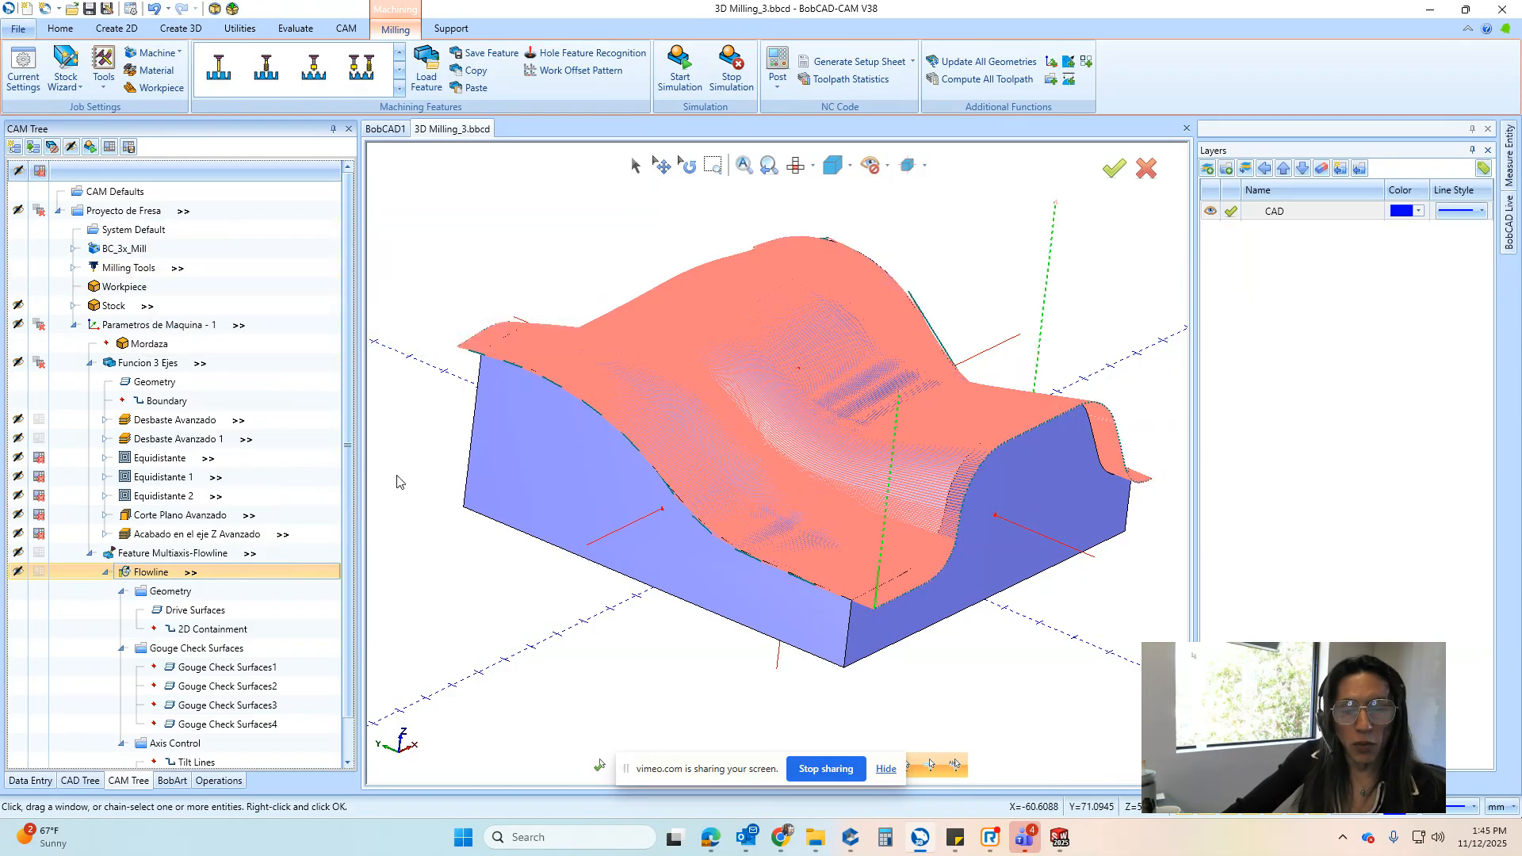
# Backplot the Flowline toolpath to check which side of the drive surface the tool follows, and close the backplot
pyautogui.moveTo(492, 495); pyautogui.dragTo(676, 511, button='middle')
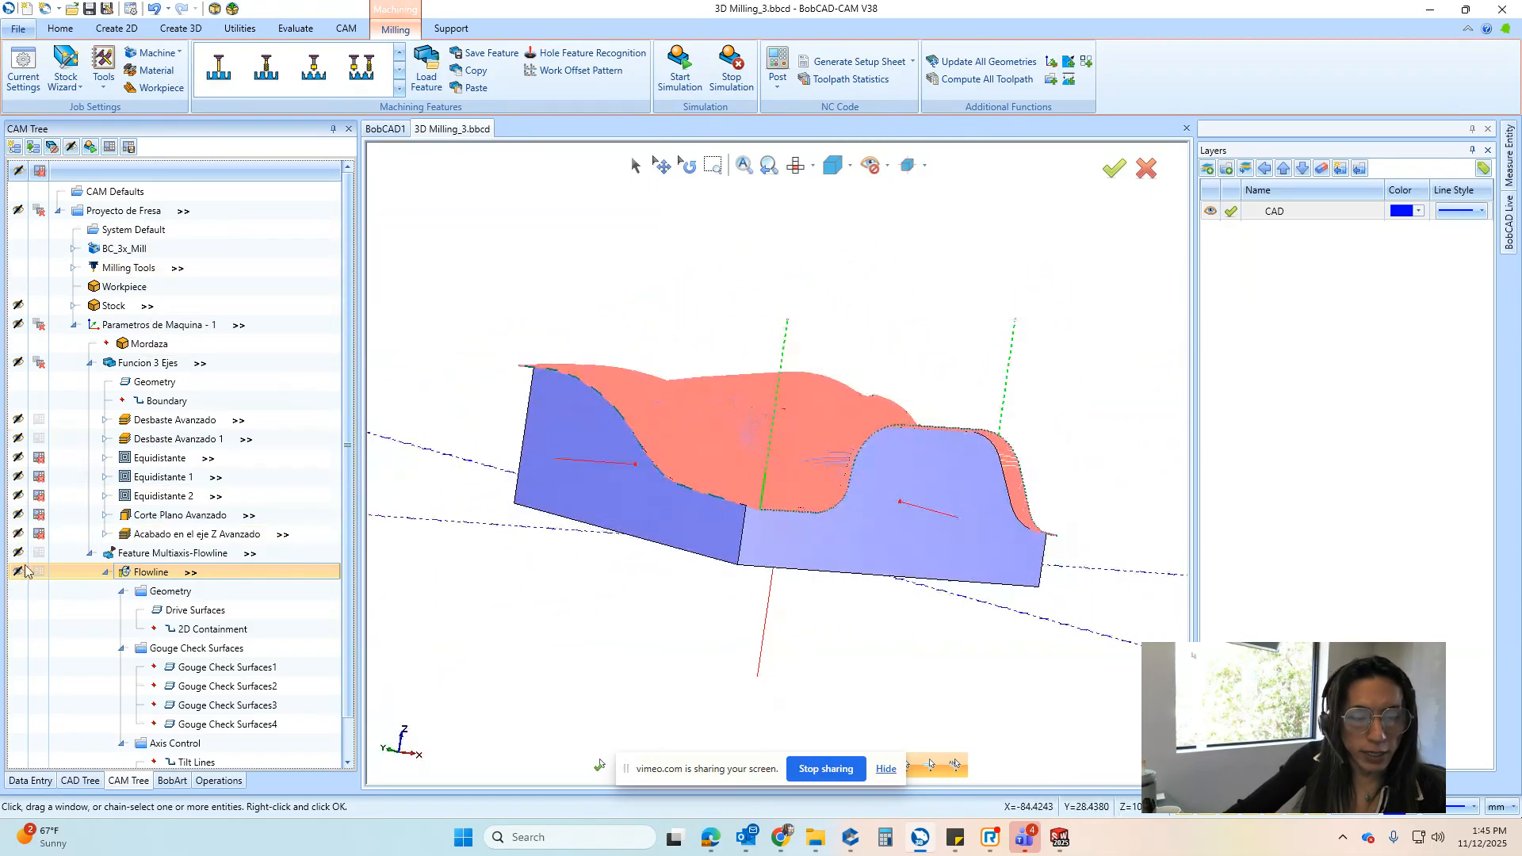
pyautogui.doubleClick(146, 571)
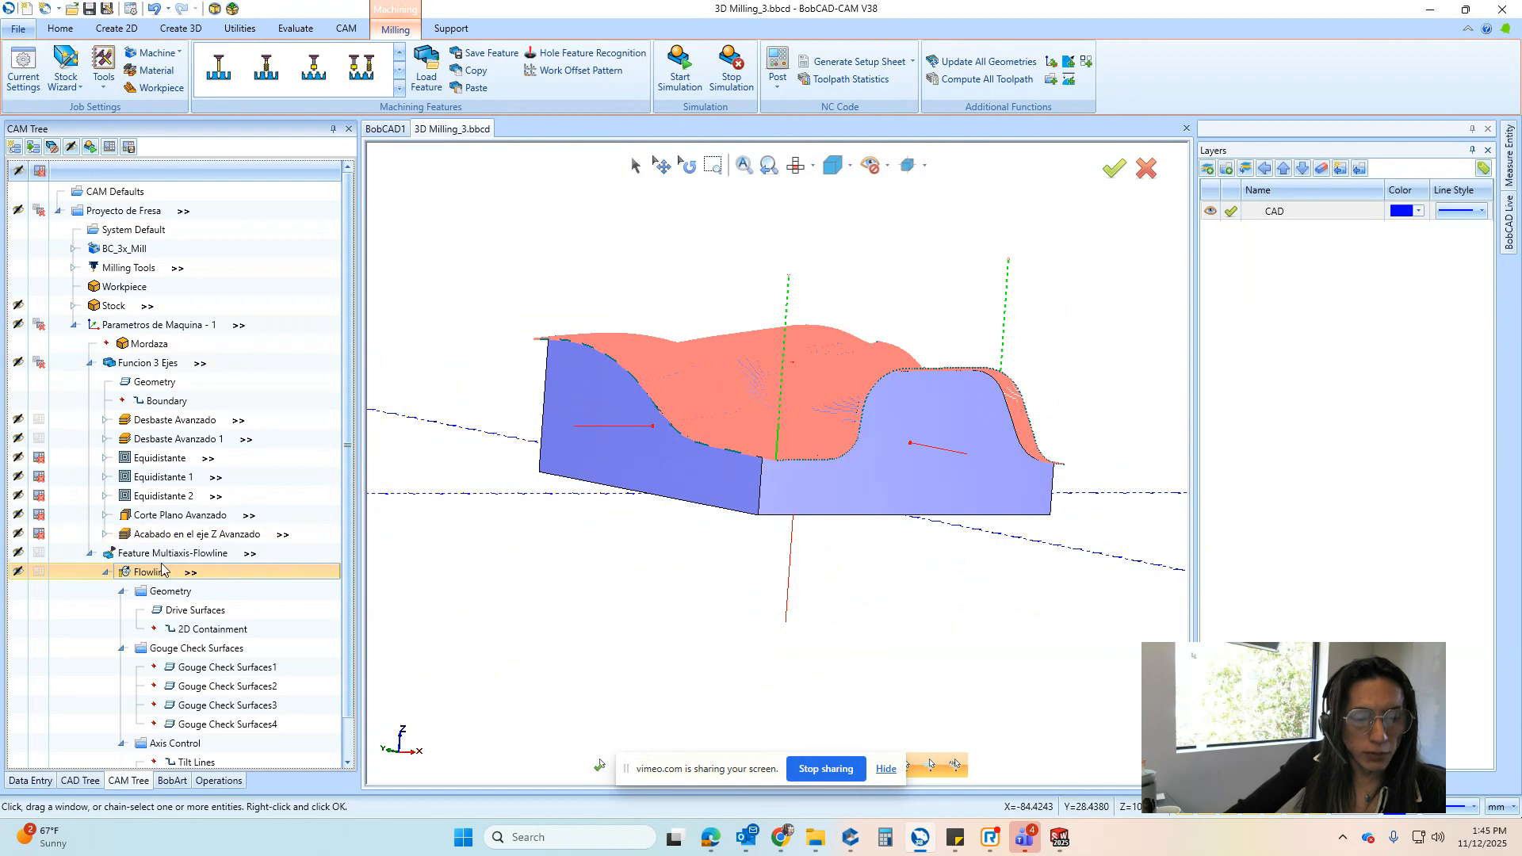
pyautogui.click(185, 533)
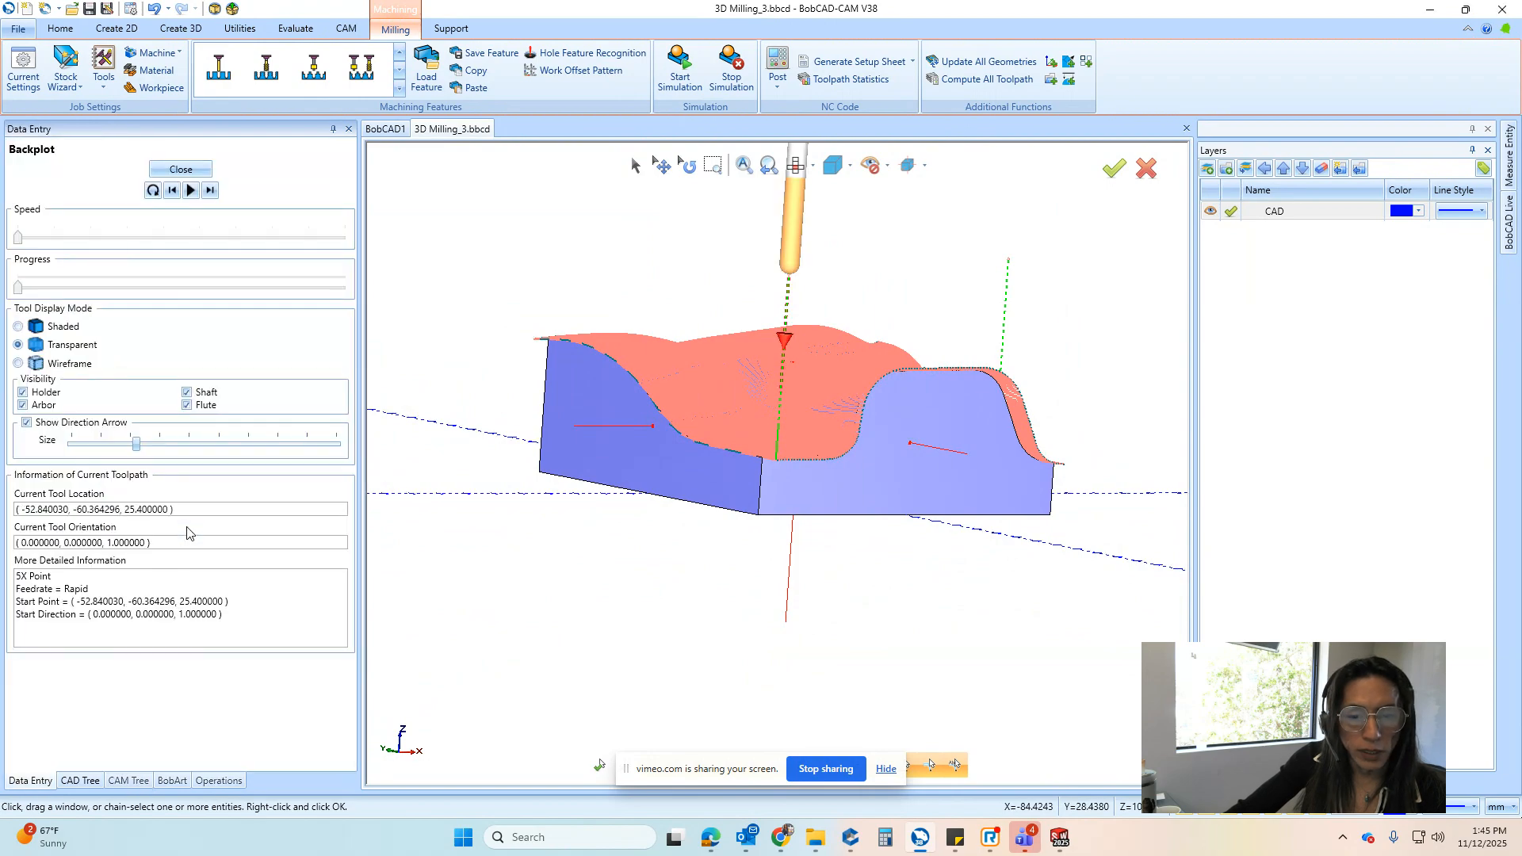
pyautogui.click(190, 190)
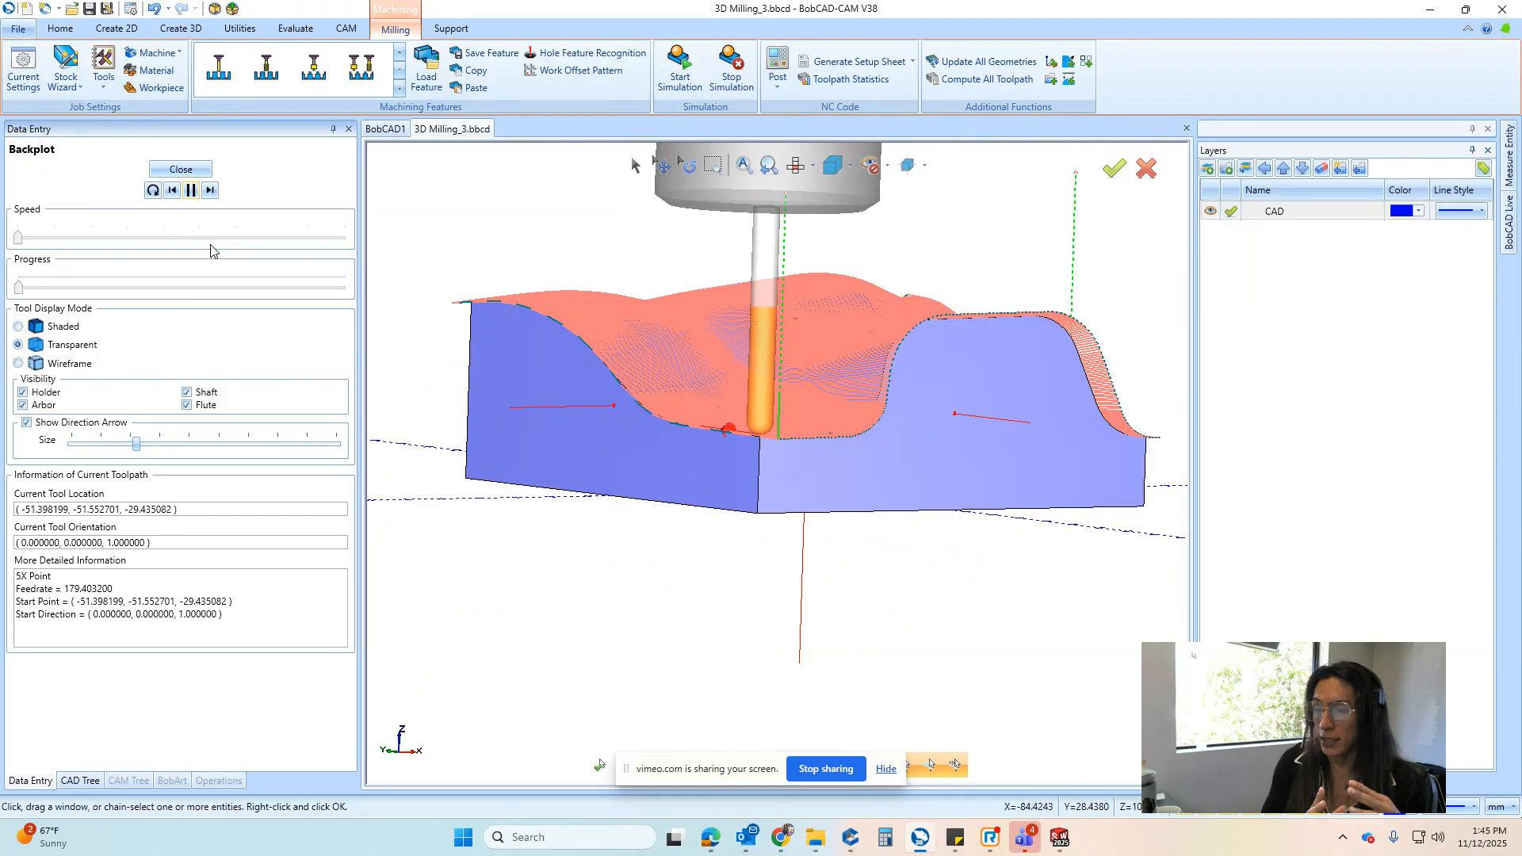
pyautogui.click(189, 192)
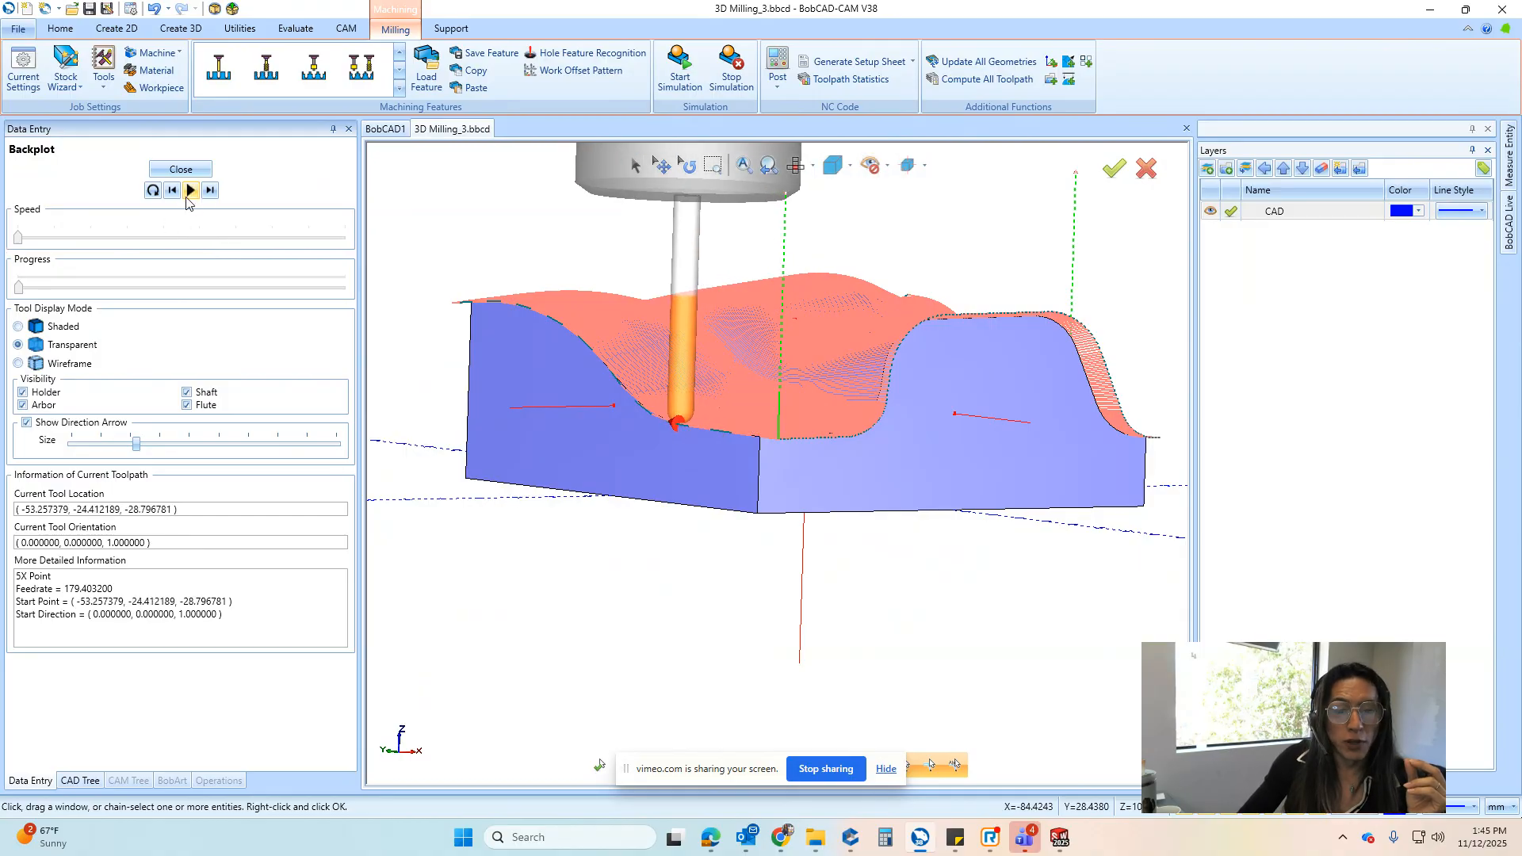
pyautogui.click(181, 169)
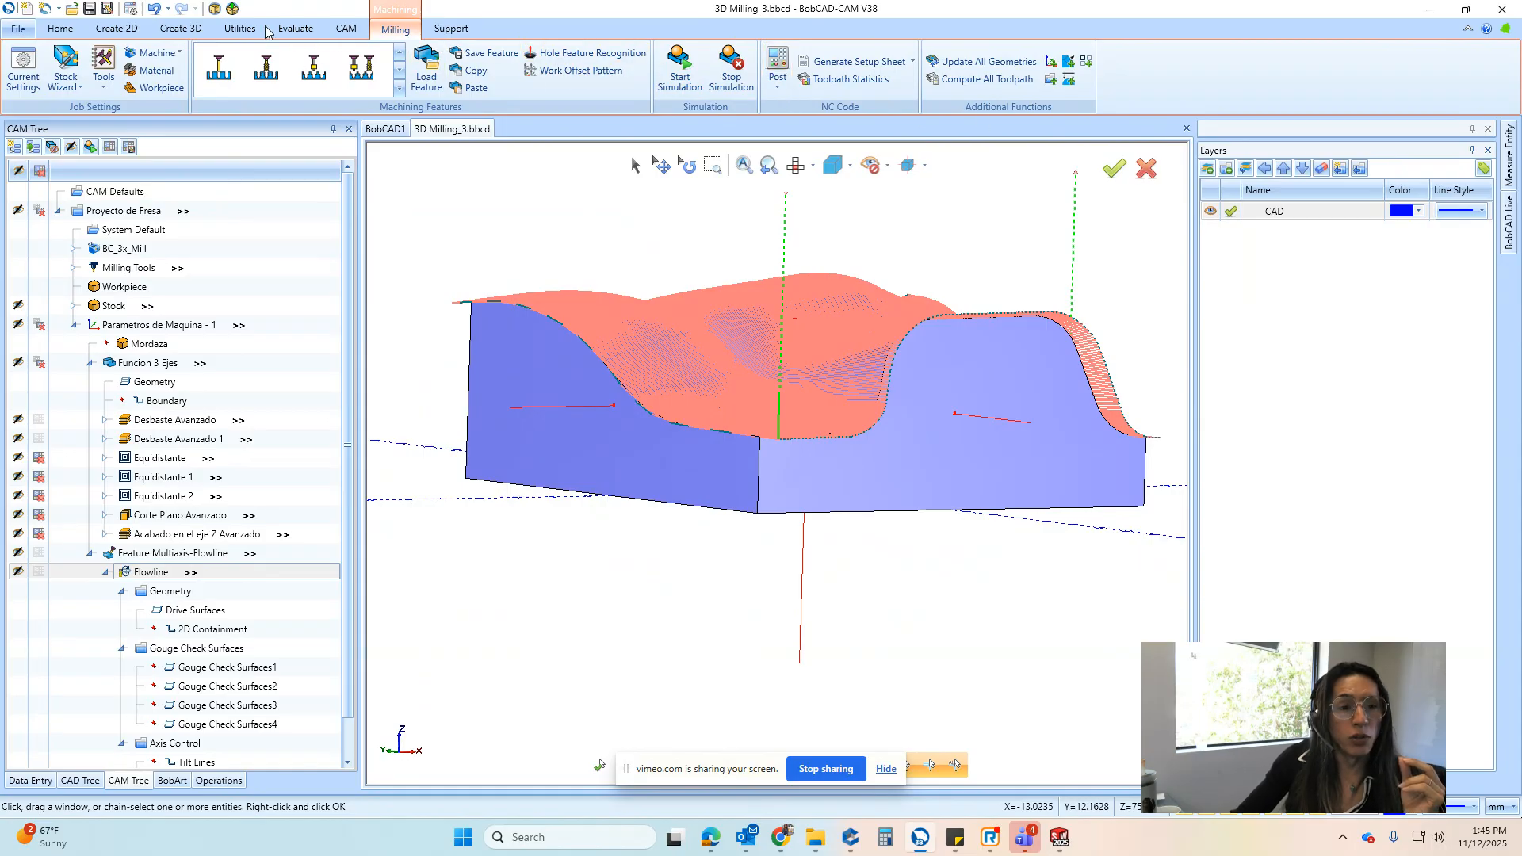
# Reverse the normal of the curved top face again so that it points away from the solid
pyautogui.click(242, 30)
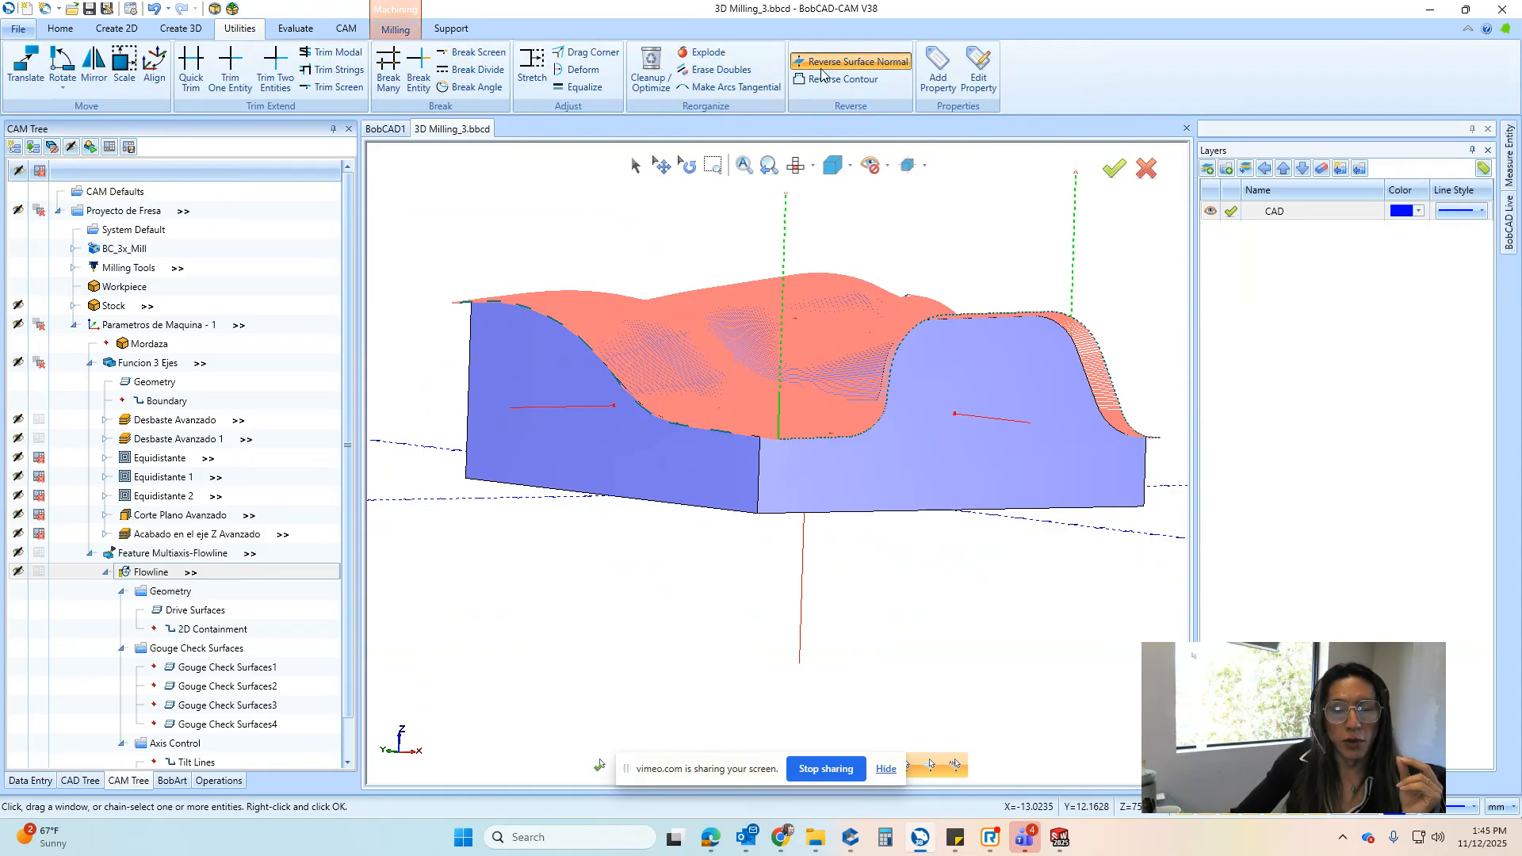
pyautogui.click(845, 62)
pyautogui.click(817, 354)
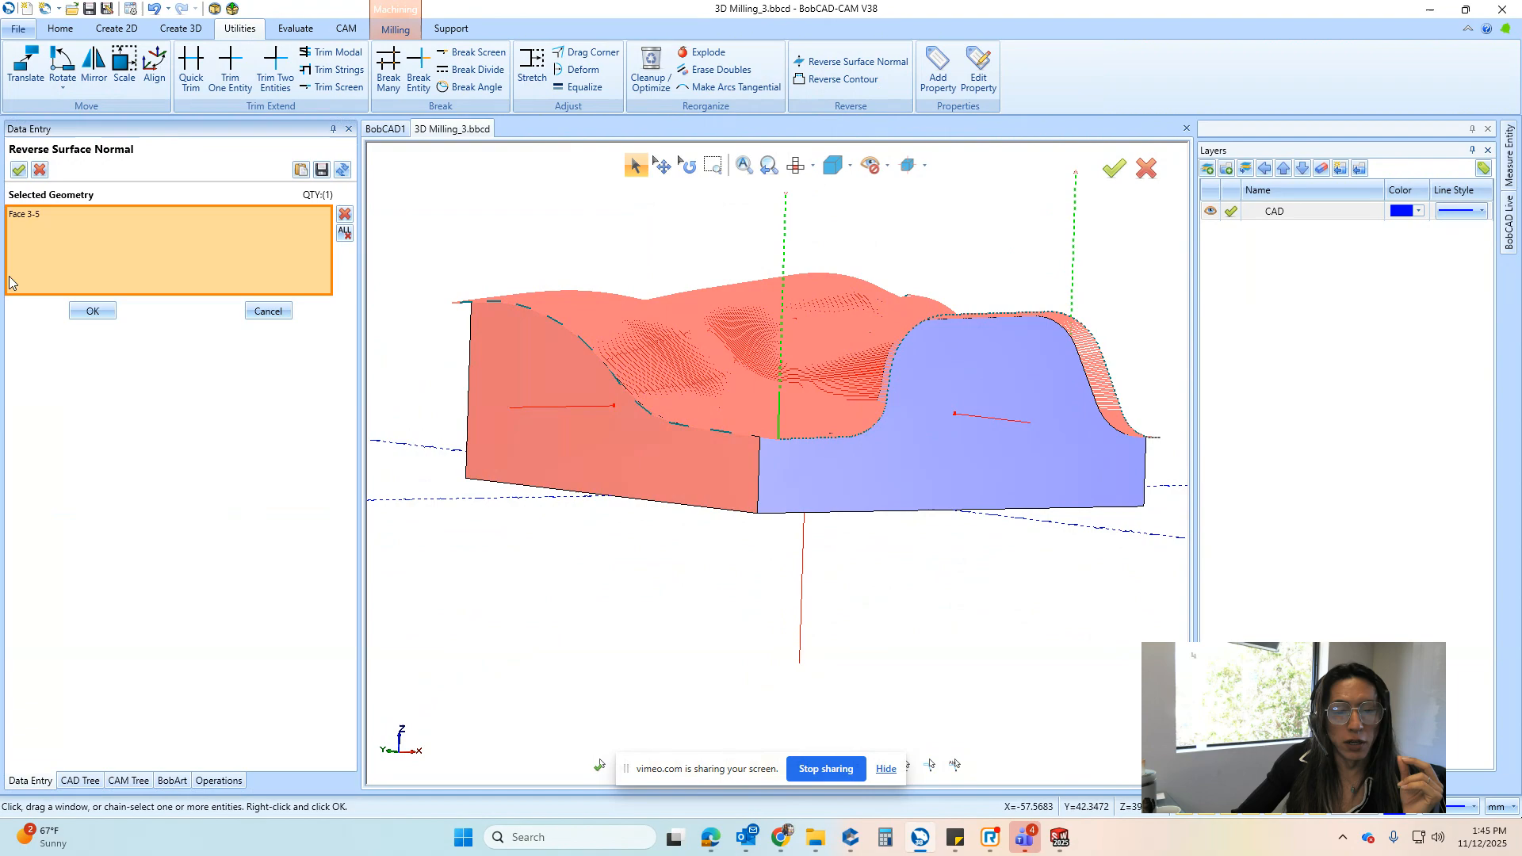
pyautogui.click(89, 310)
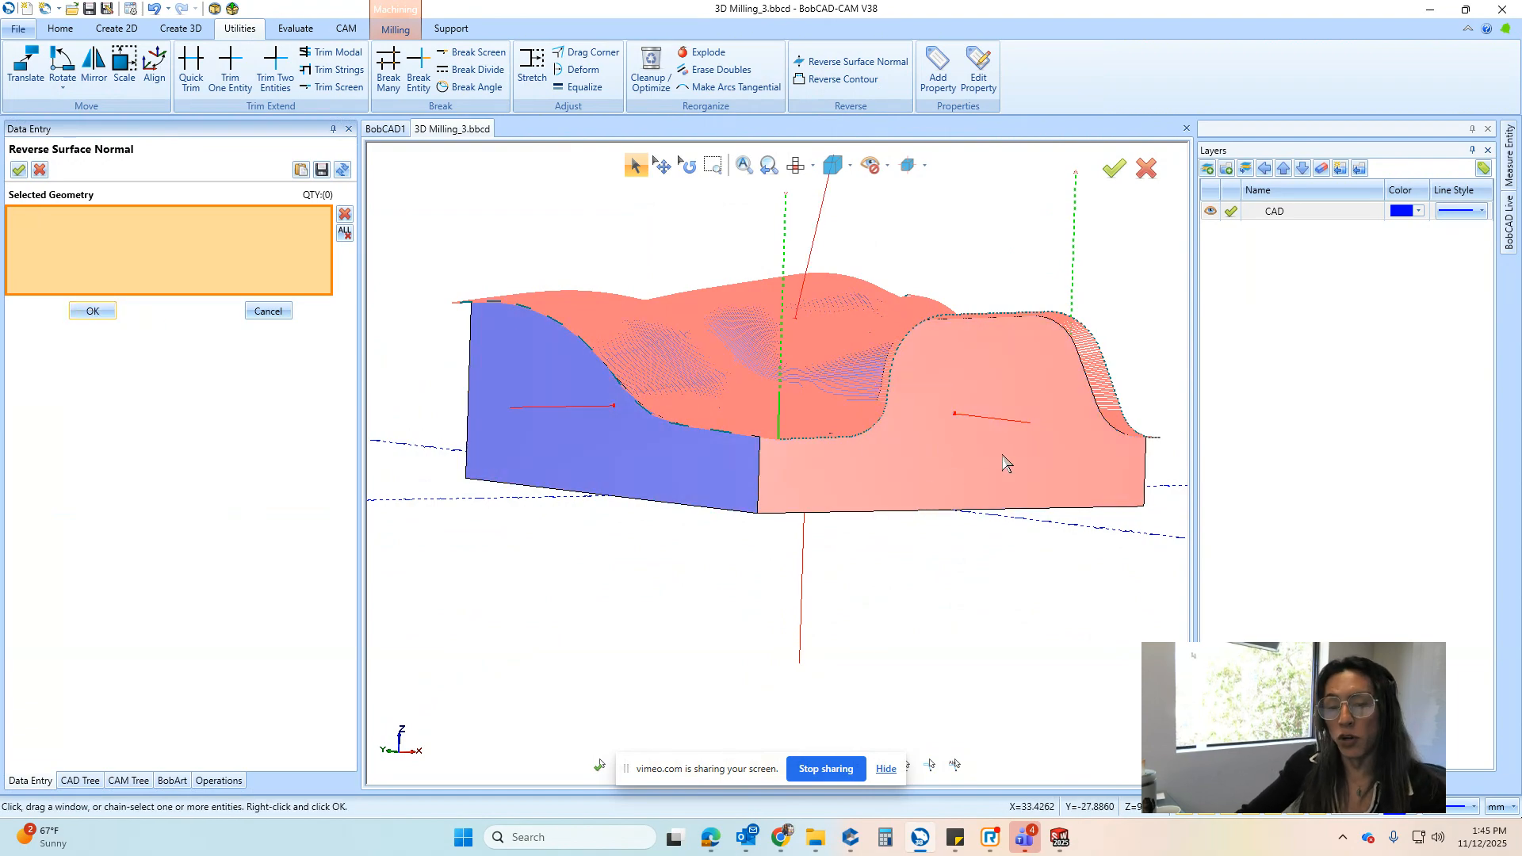
pyautogui.moveTo(1002, 454); pyautogui.dragTo(997, 474, button='middle')
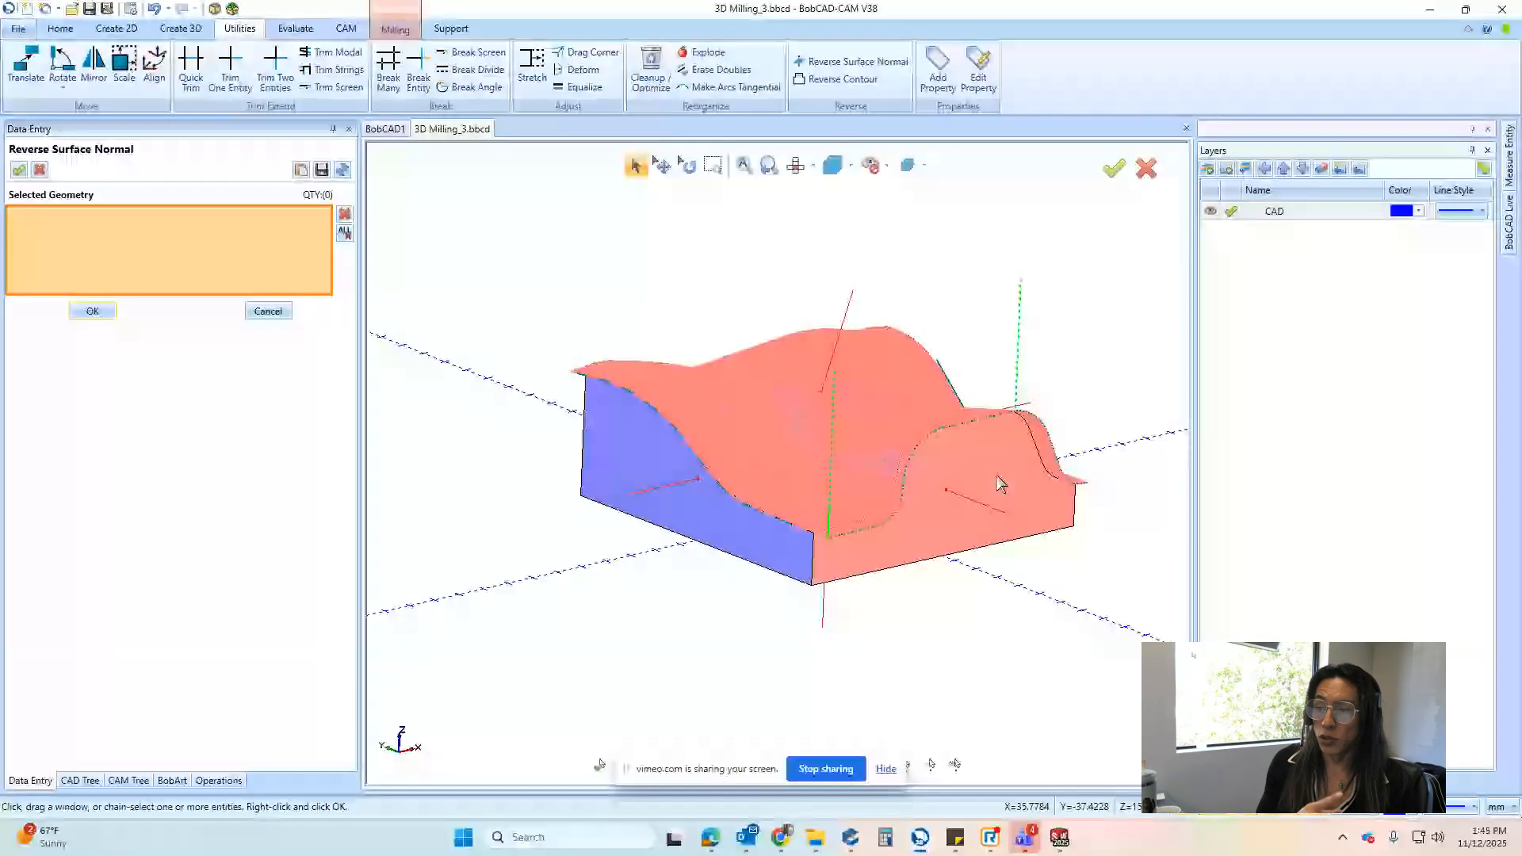
# Leave Reverse Surface Normal without reversing another face and open the recent document 3X - Premium 2
pyautogui.click(997, 474)
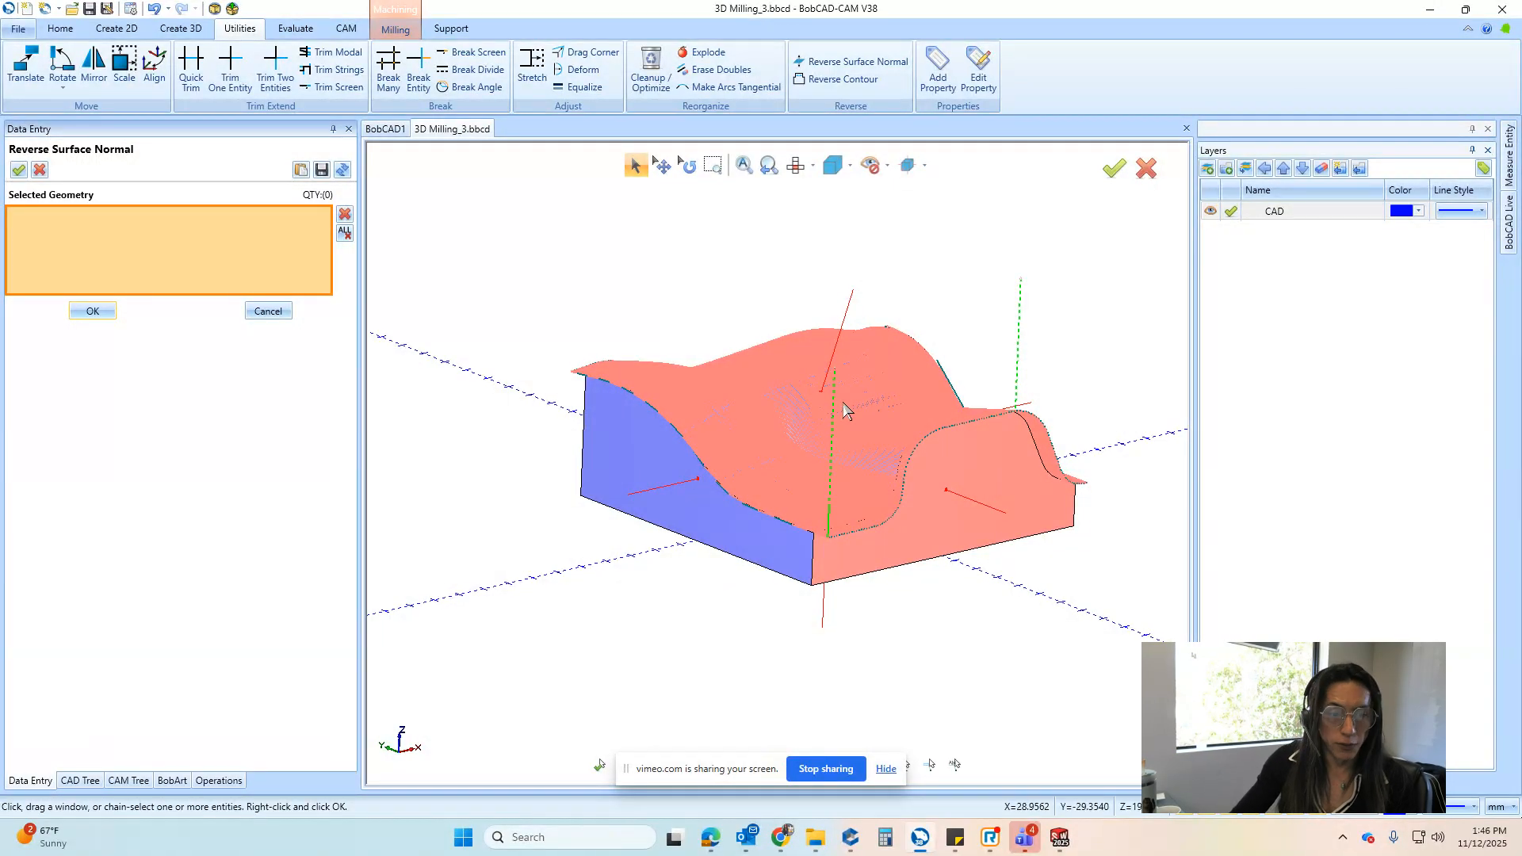
pyautogui.click(266, 312)
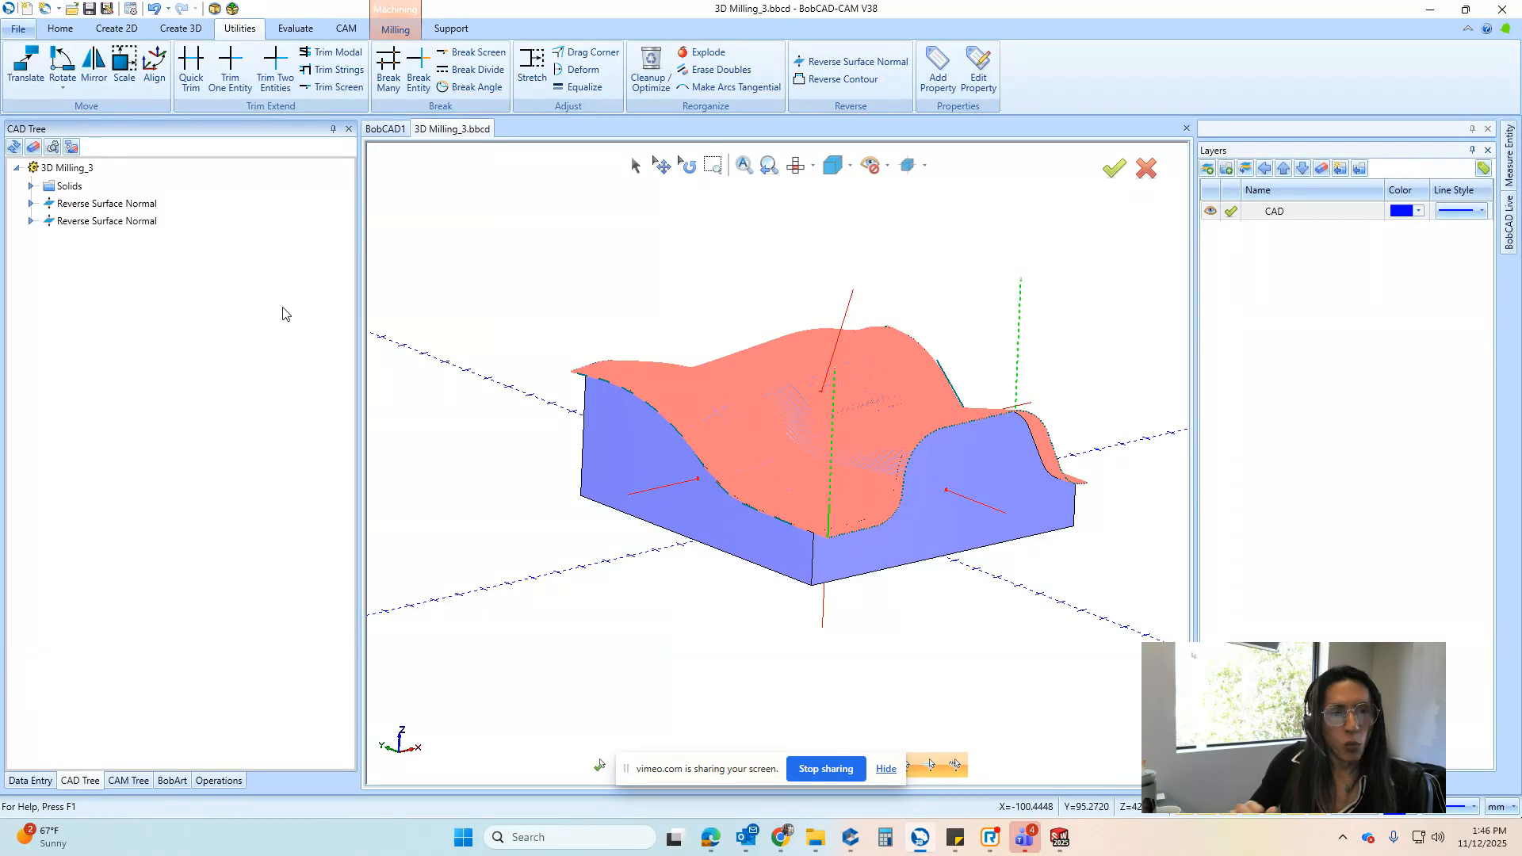
pyautogui.click(17, 30)
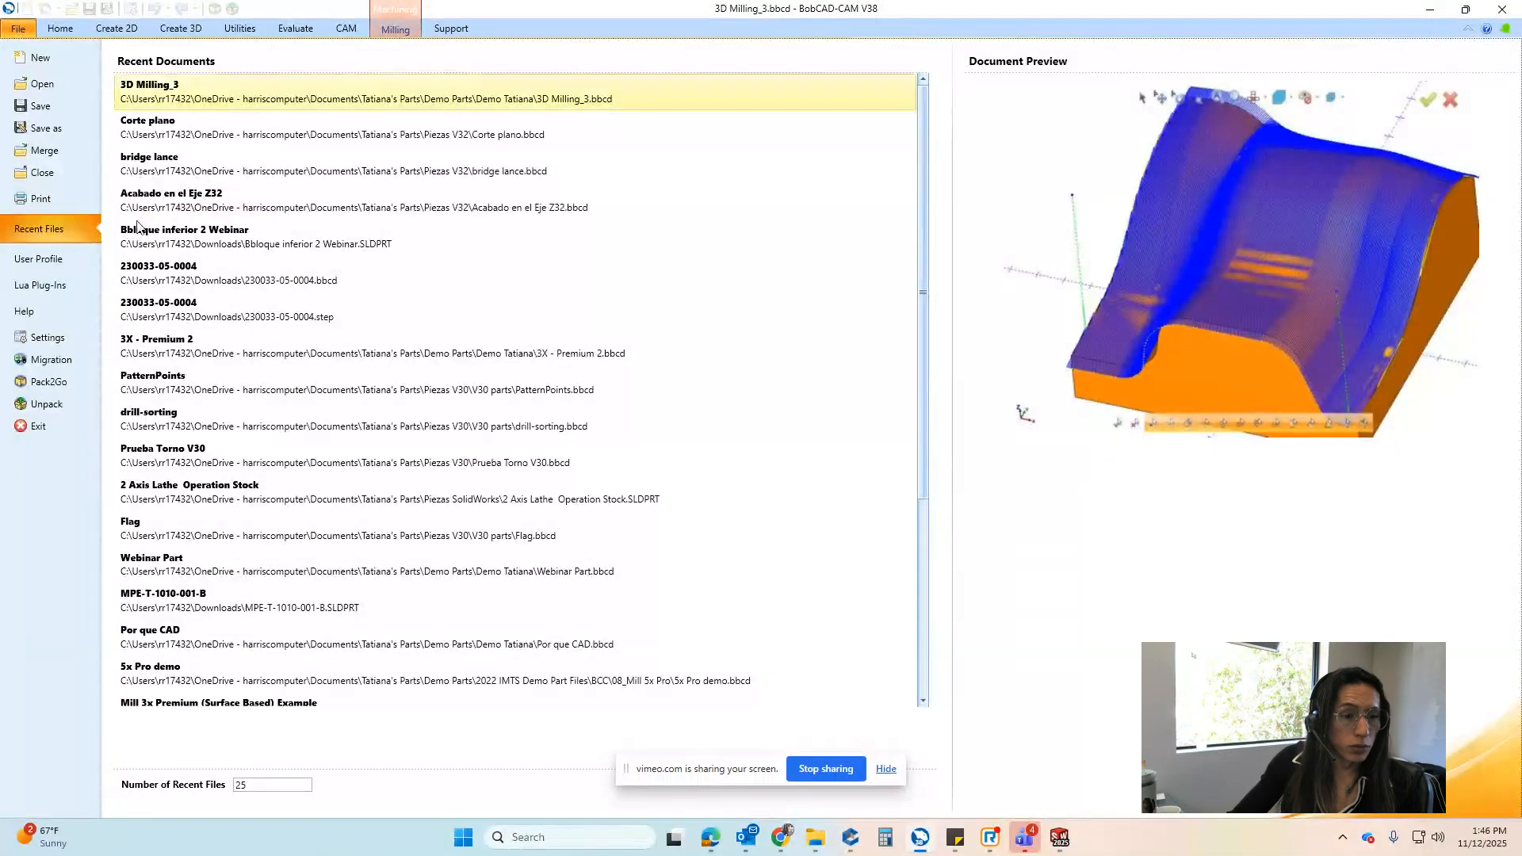
pyautogui.click(143, 346)
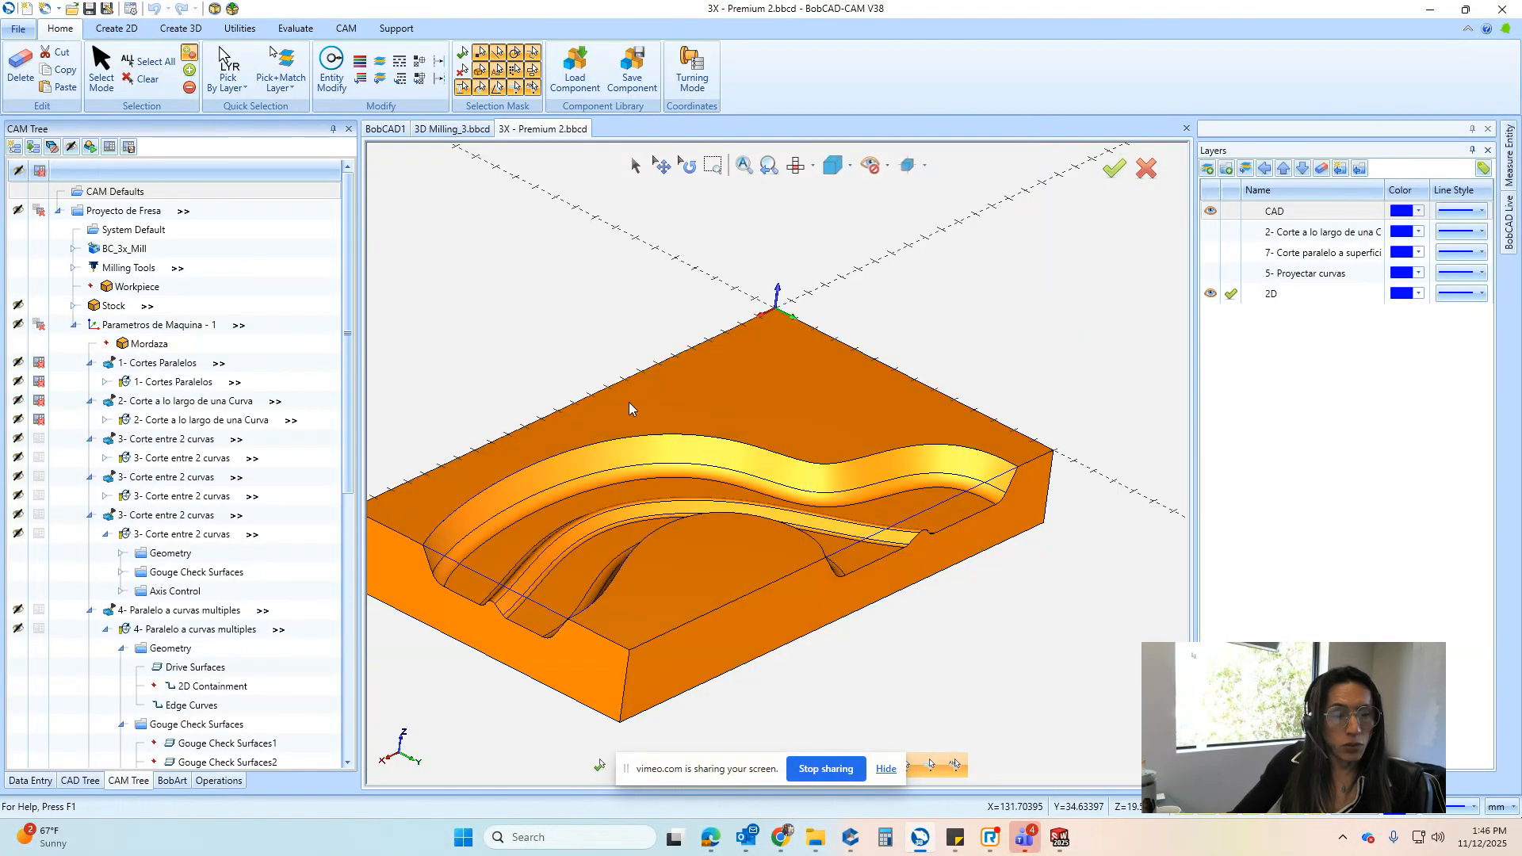
# Display the Morph between 2 curves toolpath and examine its passes along the curved wall and pocket floor
pyautogui.scroll(-5, 246, 586)
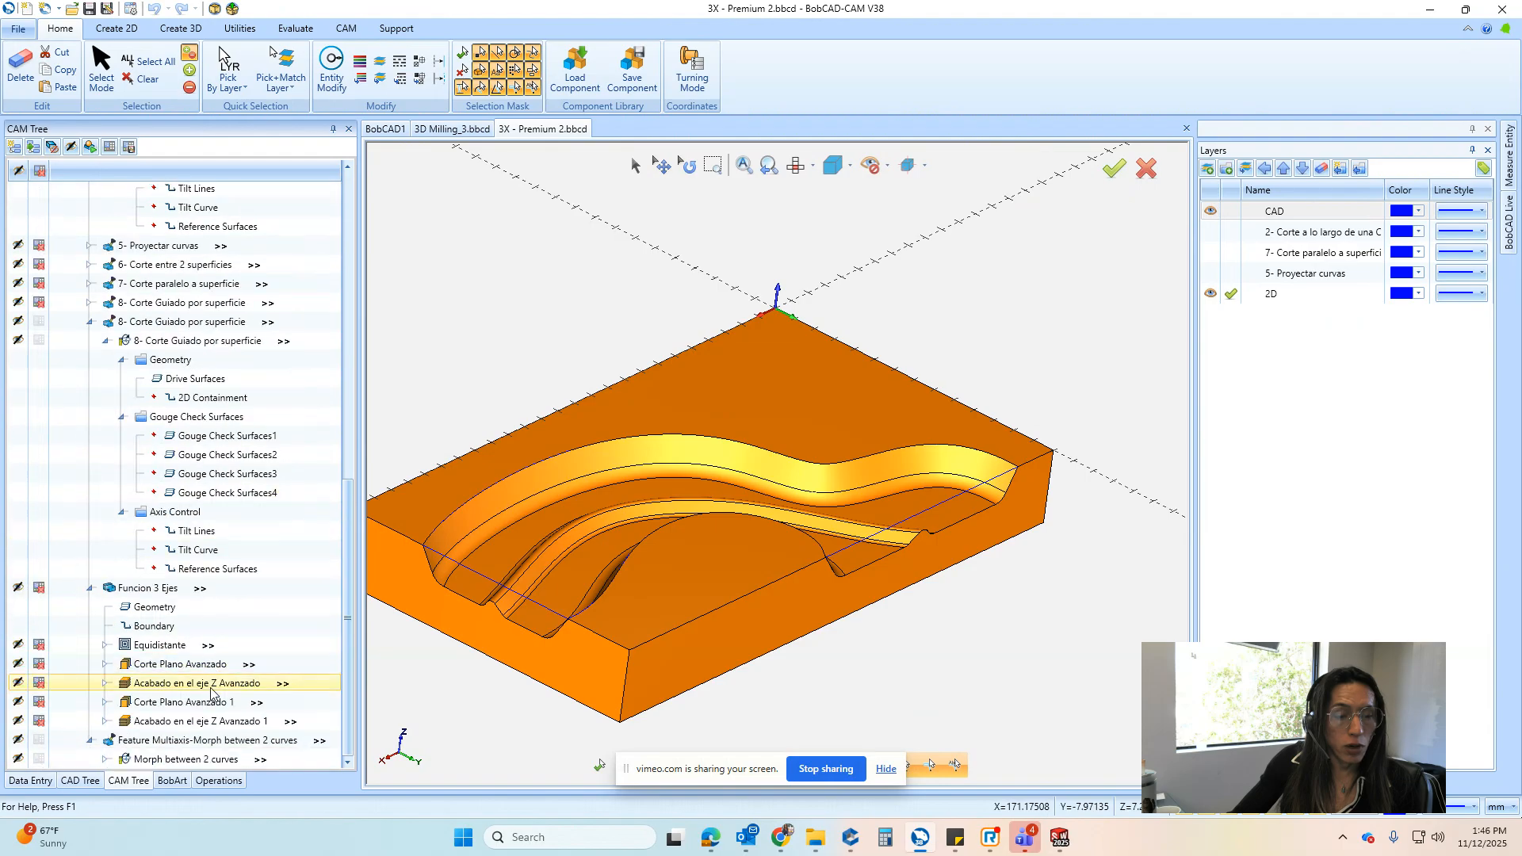
pyautogui.click(162, 760)
pyautogui.scroll(3, 572, 468)
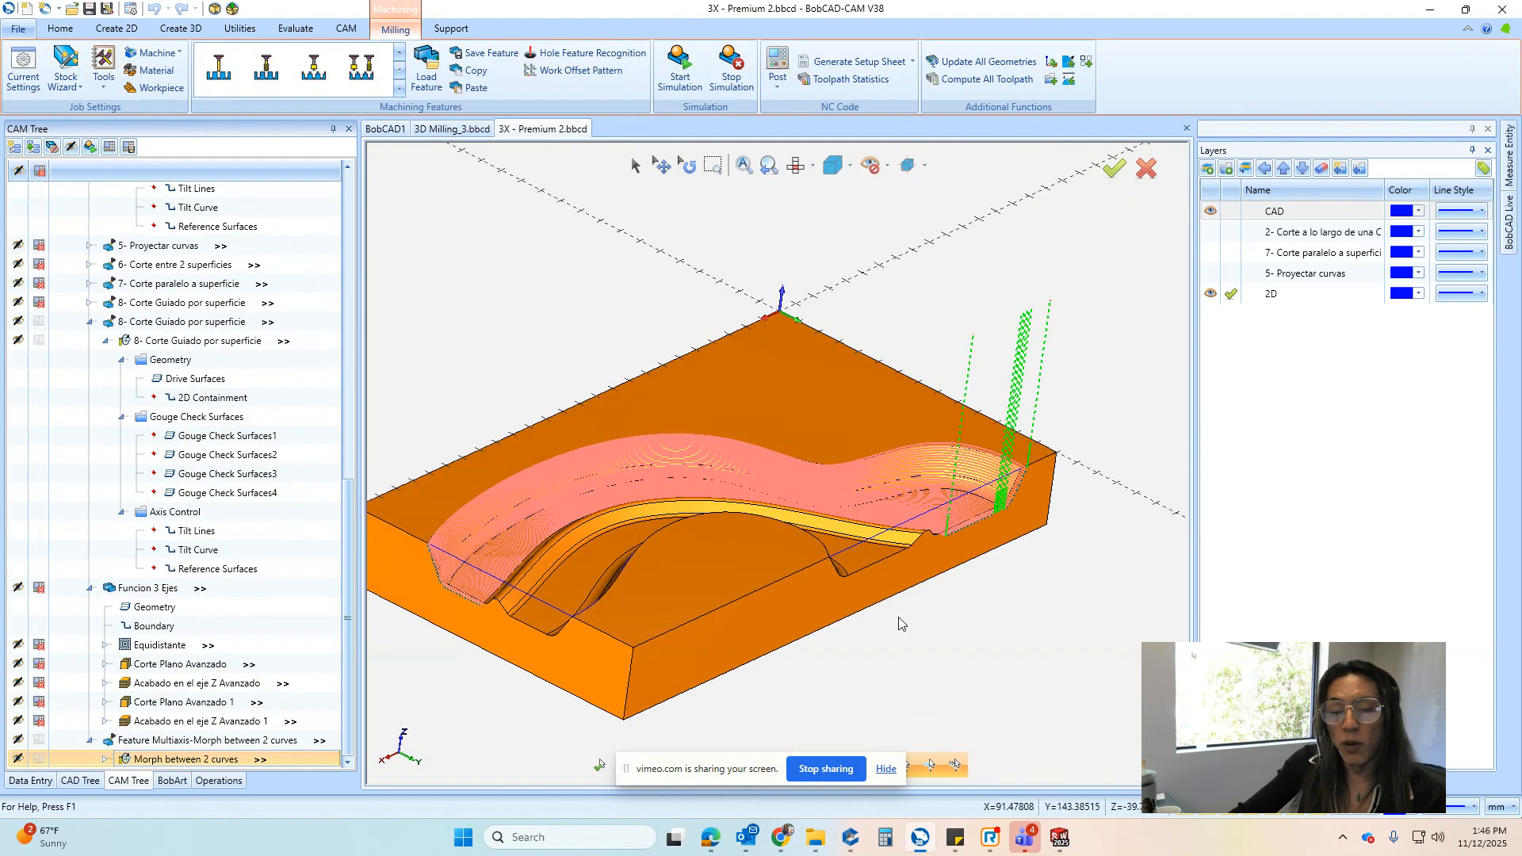
pyautogui.scroll(6, 544, 487)
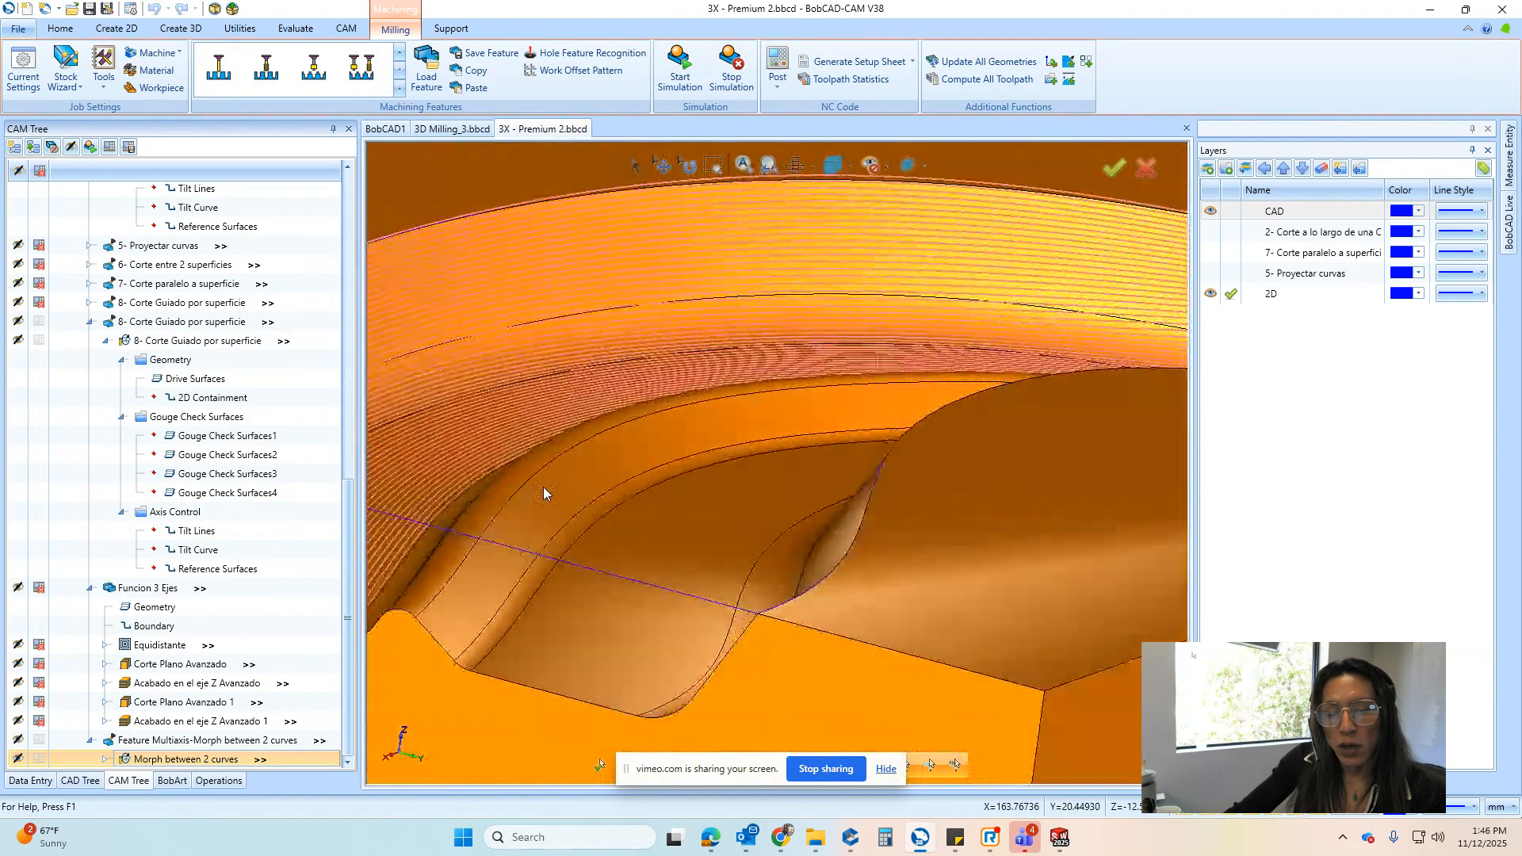
pyautogui.moveTo(649, 265); pyautogui.dragTo(750, 421, button='middle')
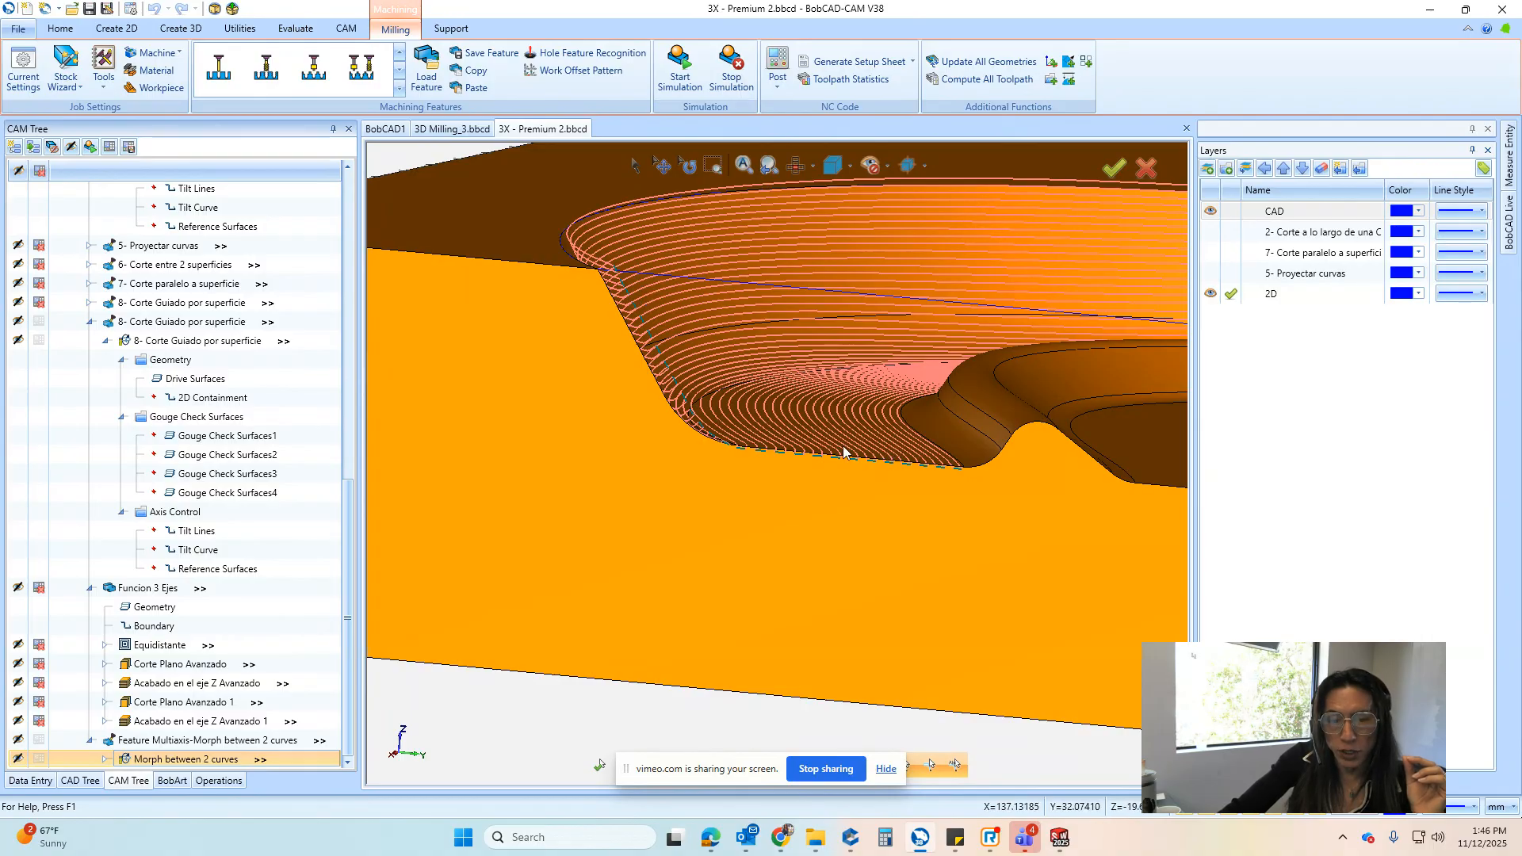
# Display the Equidistante toolpath of Funcion 3 Ejes and examine its passes over the curved channels from several angles
pyautogui.click(154, 653)
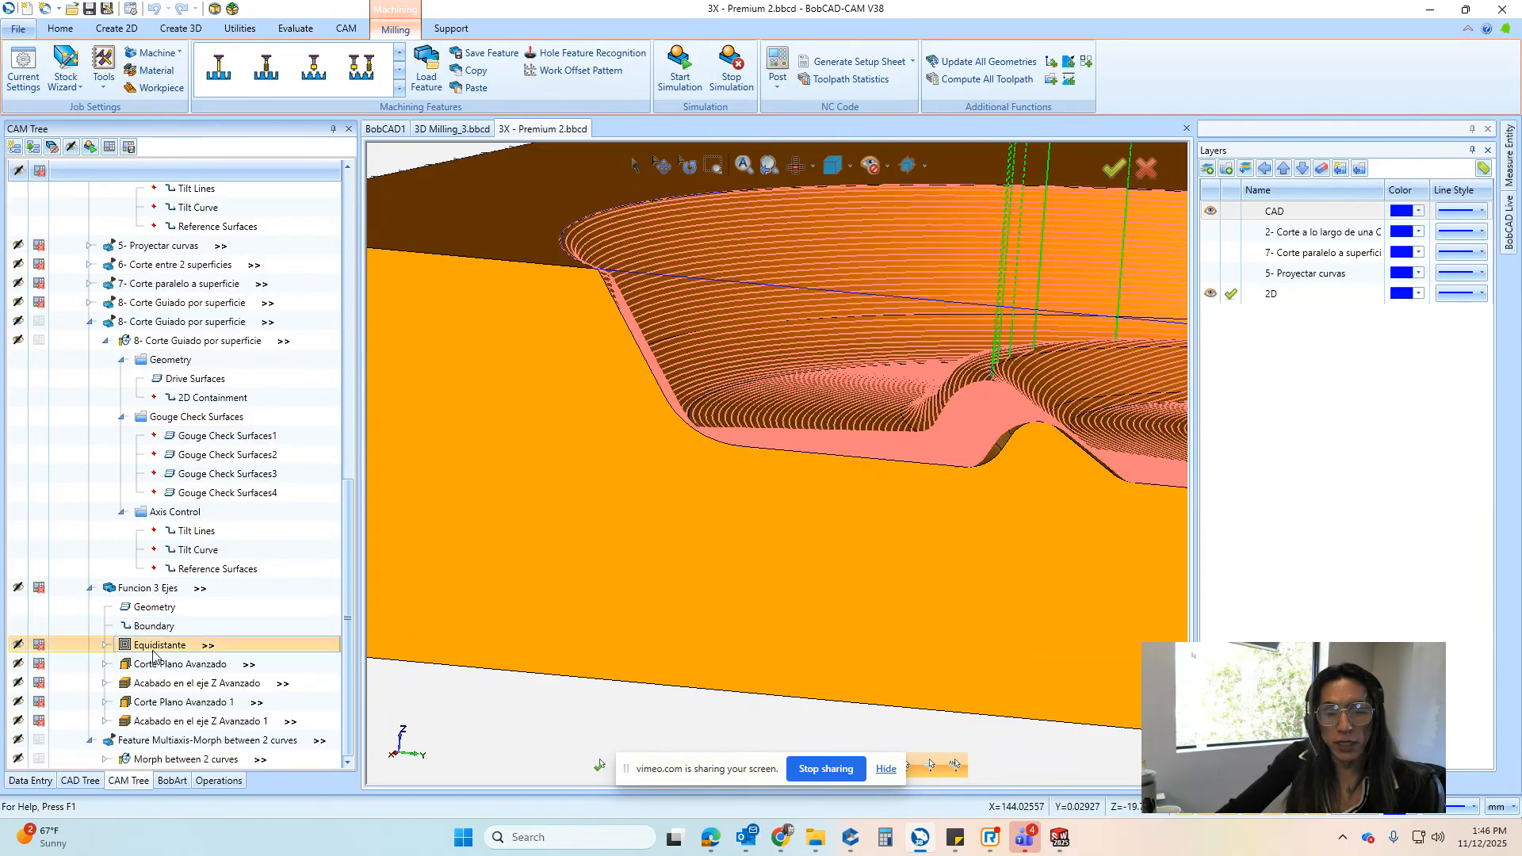
pyautogui.moveTo(972, 396); pyautogui.dragTo(674, 271, button='middle')
pyautogui.moveTo(705, 401); pyautogui.dragTo(705, 533, button='middle')
pyautogui.moveTo(763, 493)
pyautogui.mouseDown(button='middle')
pyautogui.moveTo(822, 316)
pyautogui.moveTo(839, 601)
pyautogui.moveTo(788, 570)
pyautogui.moveTo(758, 463)
pyautogui.moveTo(769, 476)
pyautogui.moveTo(916, 372)
pyautogui.moveTo(988, 254)
pyautogui.moveTo(777, 475)
pyautogui.mouseUp(button='middle')
# Display the toolpath of the expanded 8- Corte Guiado por superficie operation and examine its passes along the outer wall
pyautogui.click(182, 760)
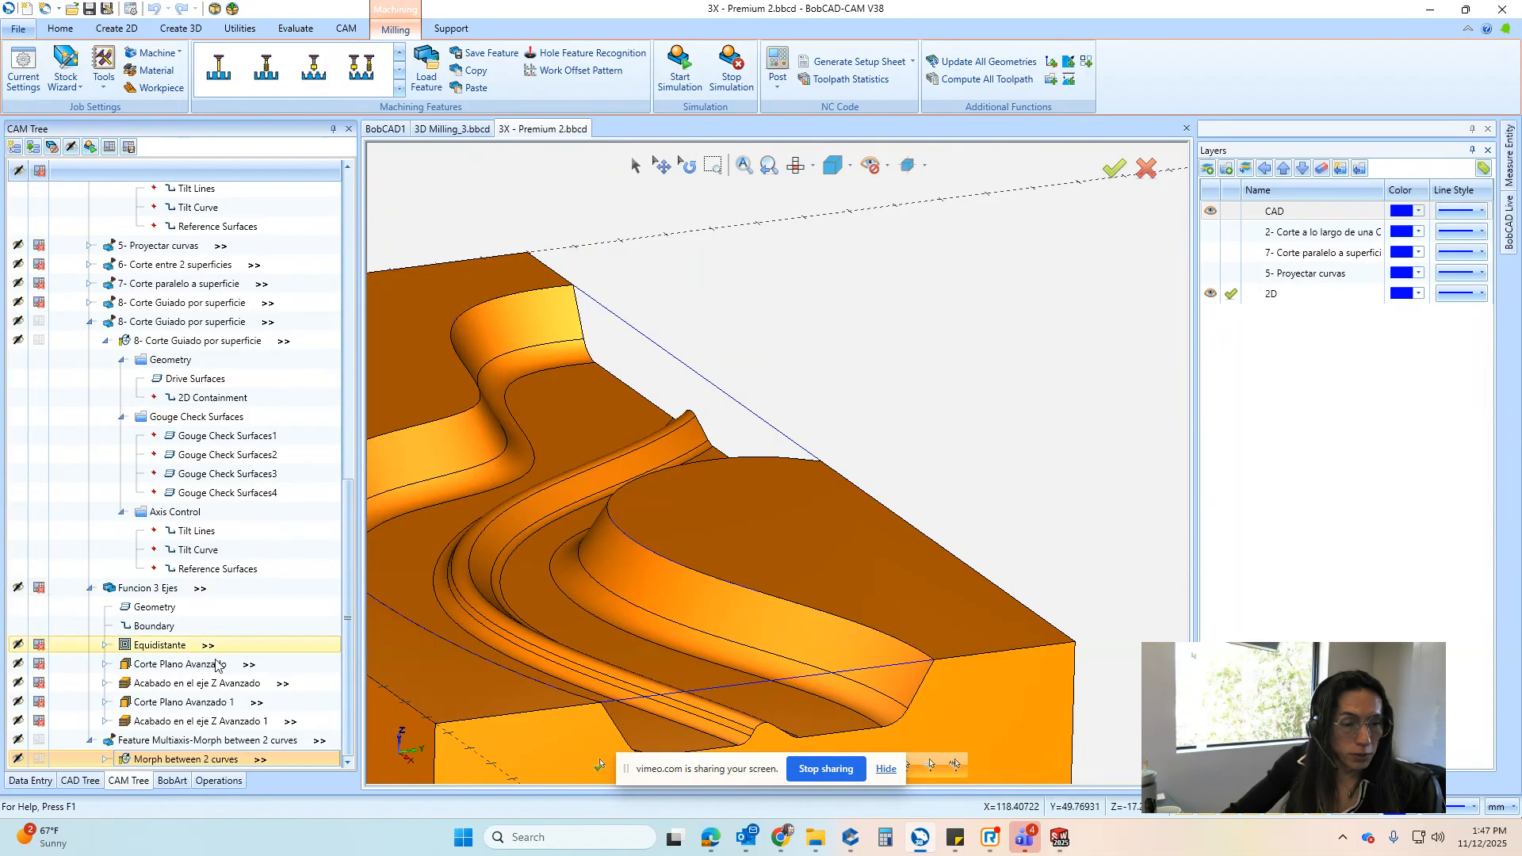
pyautogui.click(162, 348)
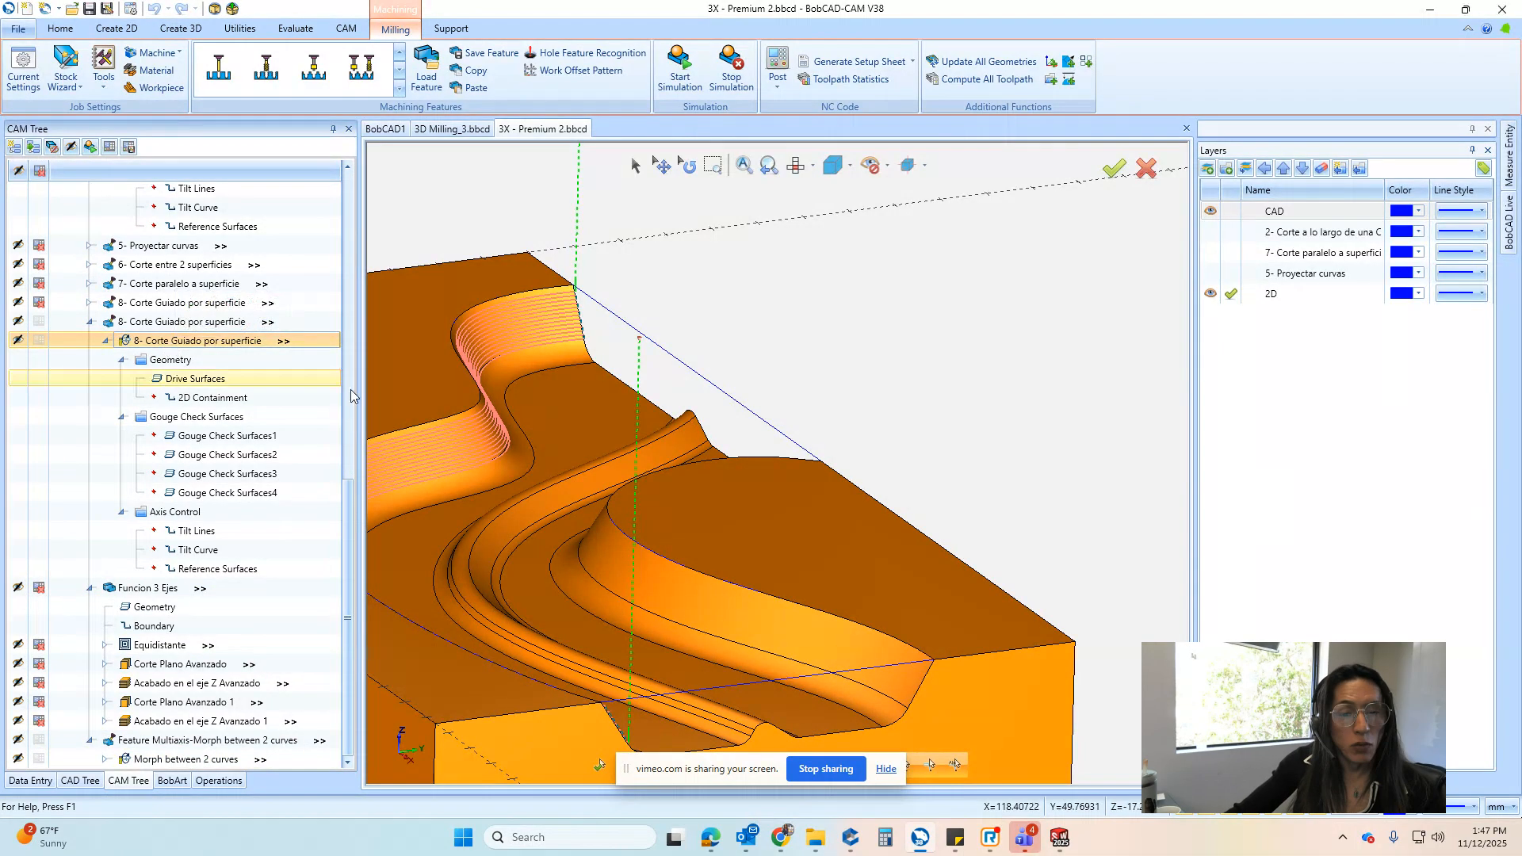
pyautogui.moveTo(1021, 357); pyautogui.dragTo(985, 358, button='middle')
pyautogui.scroll(5, 983, 357)
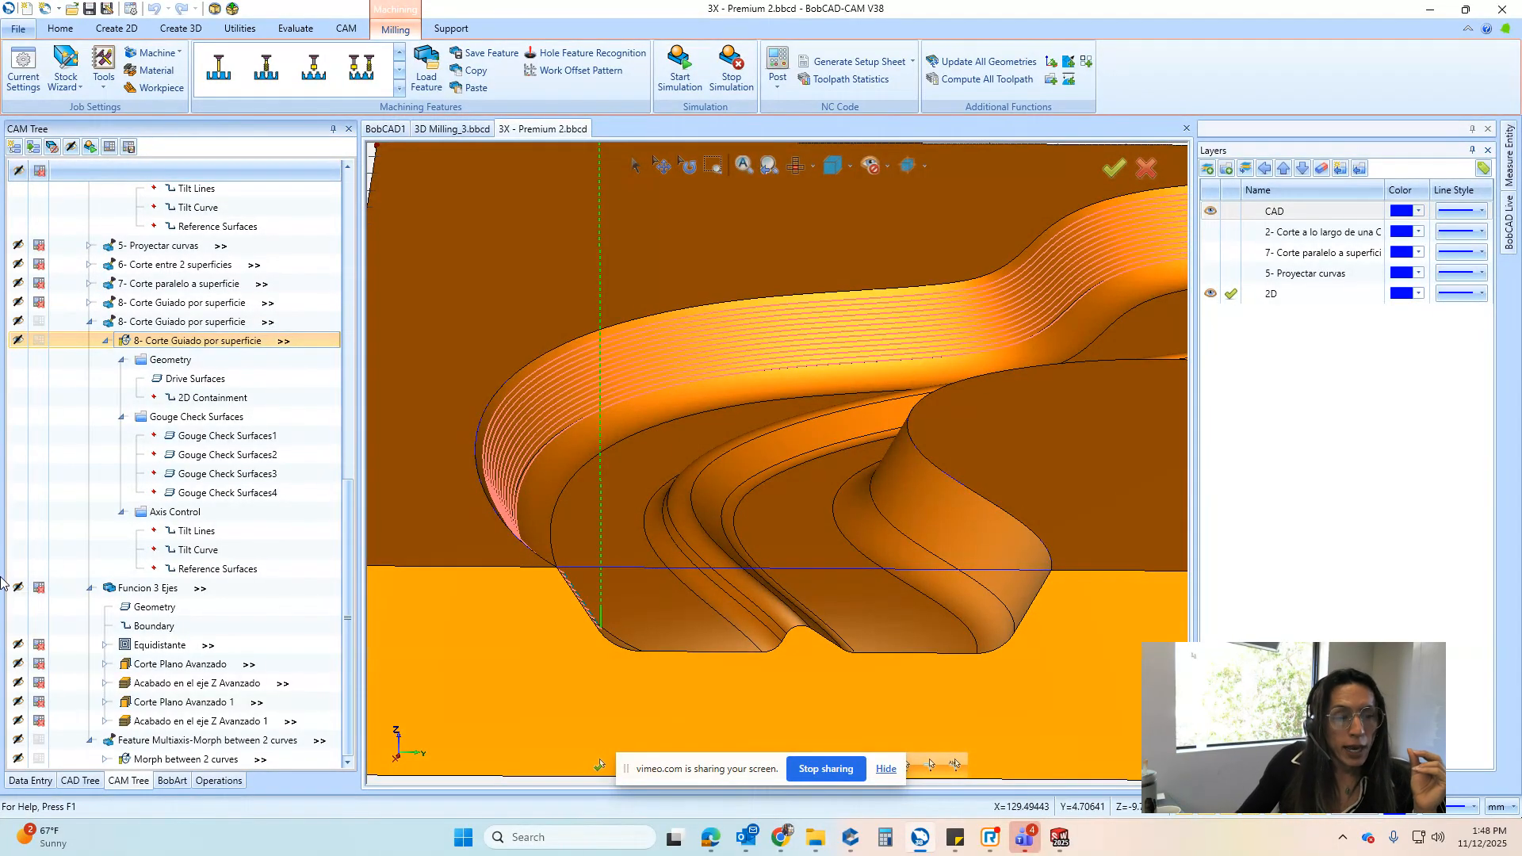
# Backplot Acabado en el eje Z Avanzado part-way, examine how its tool contacts the curved wall, and close the backplot
pyautogui.click(194, 683)
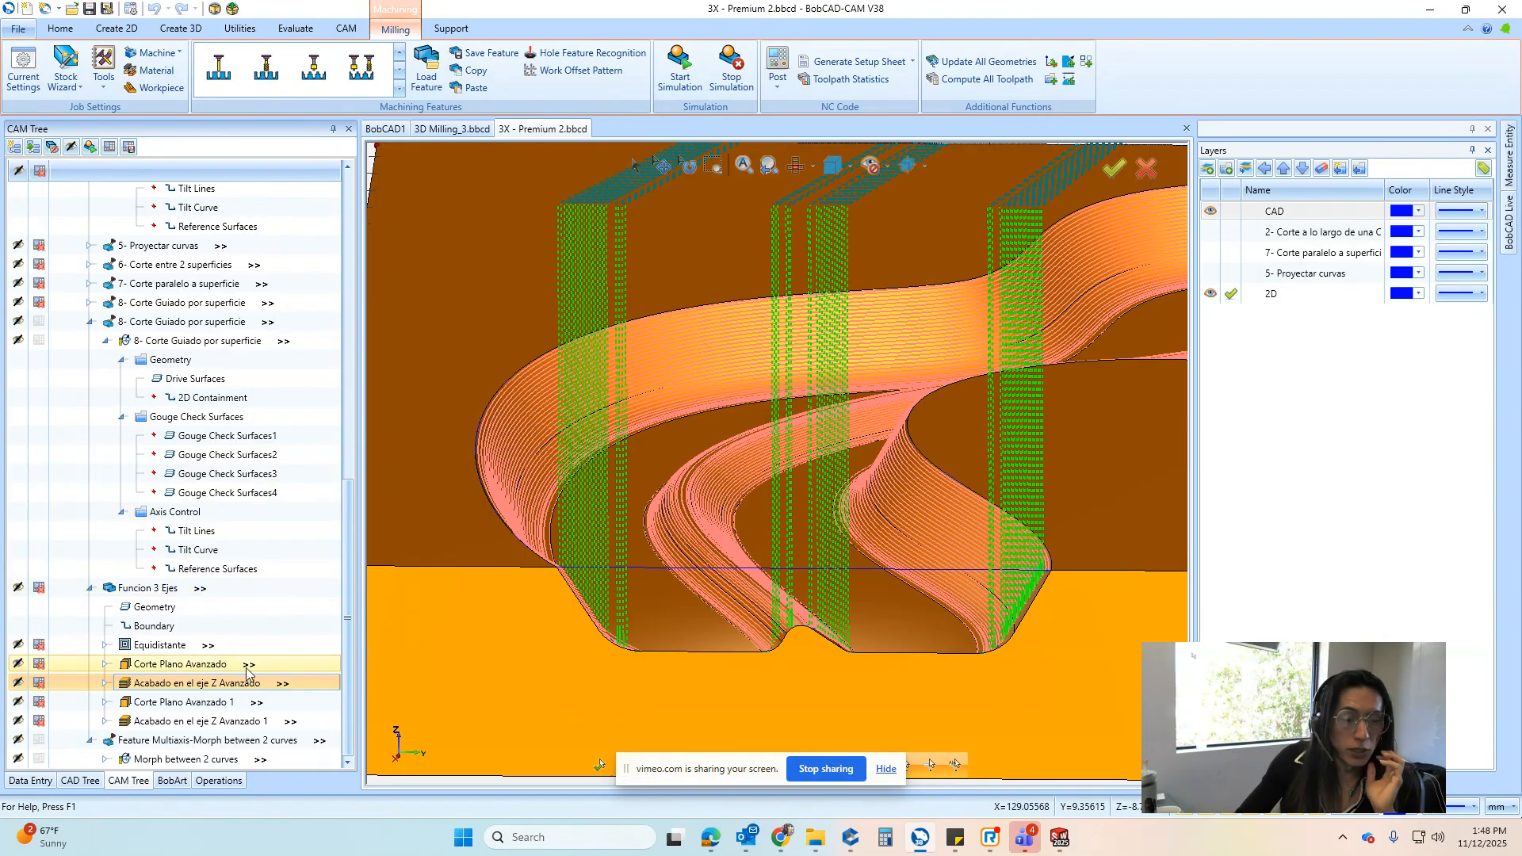
pyautogui.click(212, 683)
pyautogui.click(238, 640)
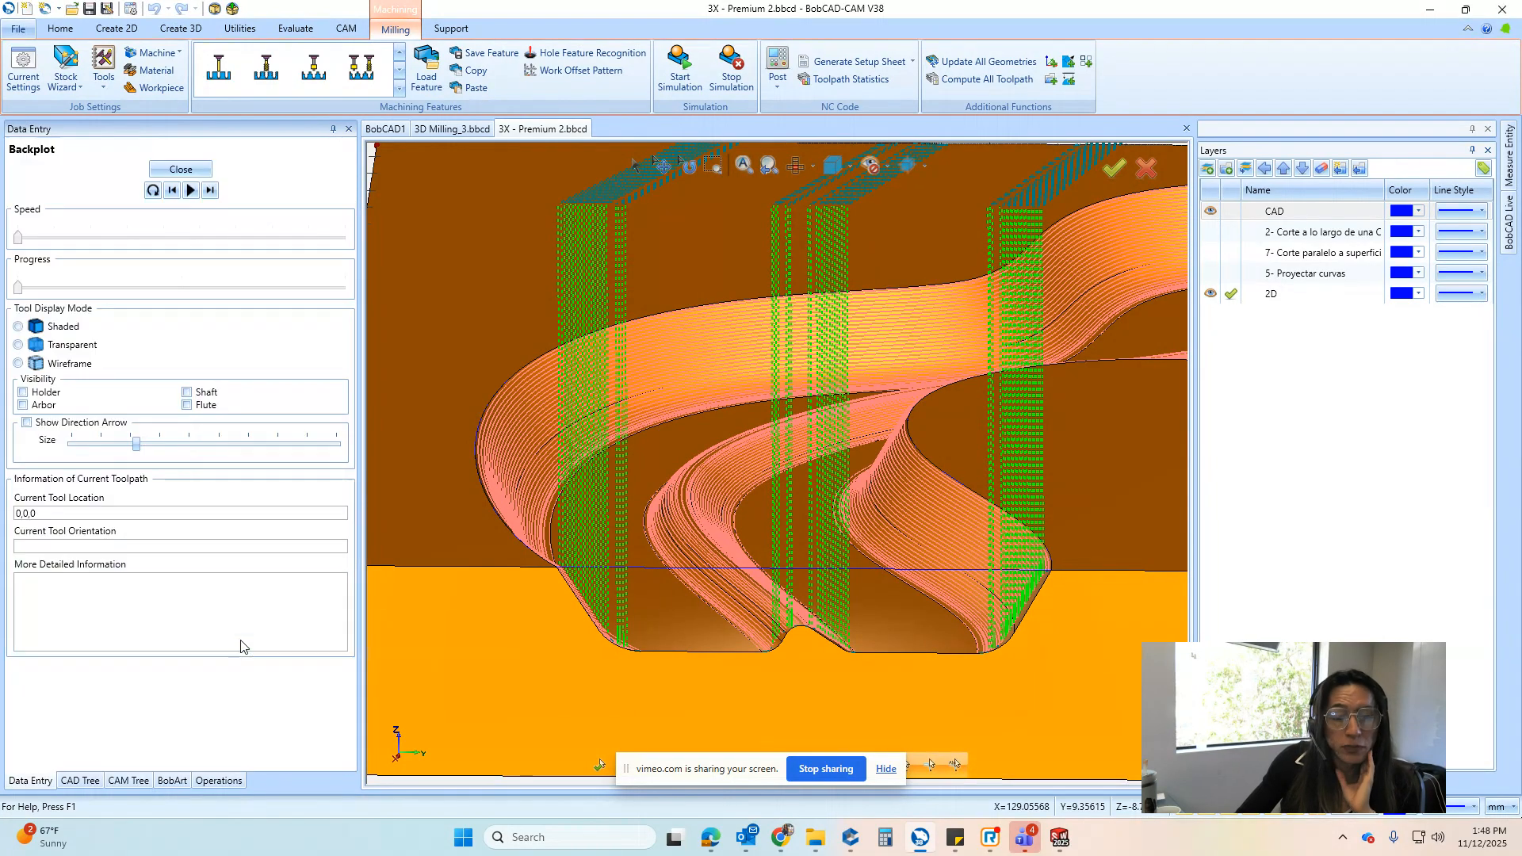
pyautogui.moveTo(19, 289); pyautogui.dragTo(52, 288)
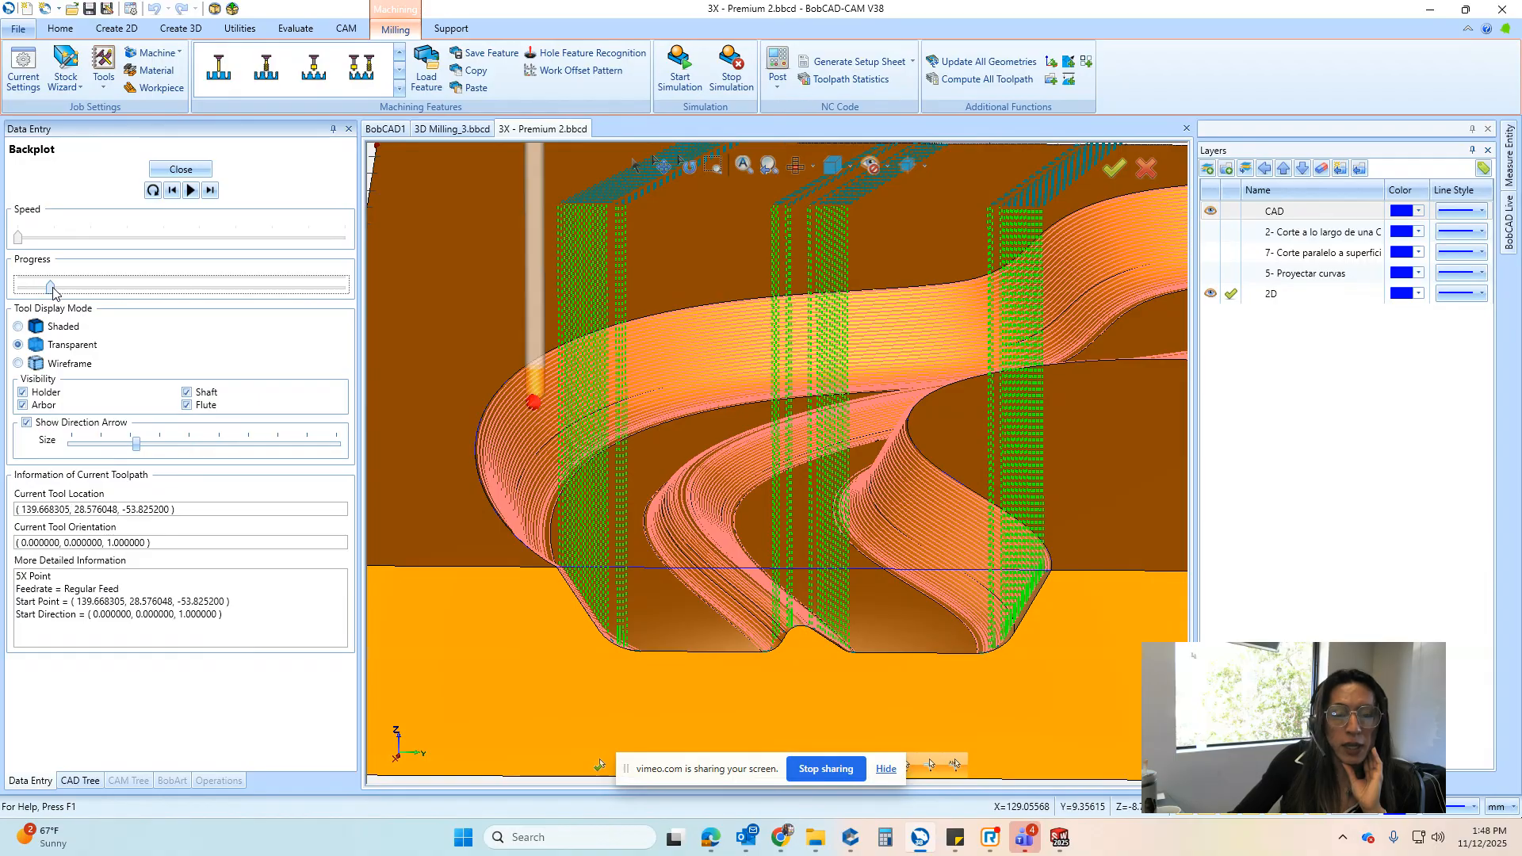
pyautogui.scroll(-5, 555, 402)
pyautogui.scroll(10, 539, 386)
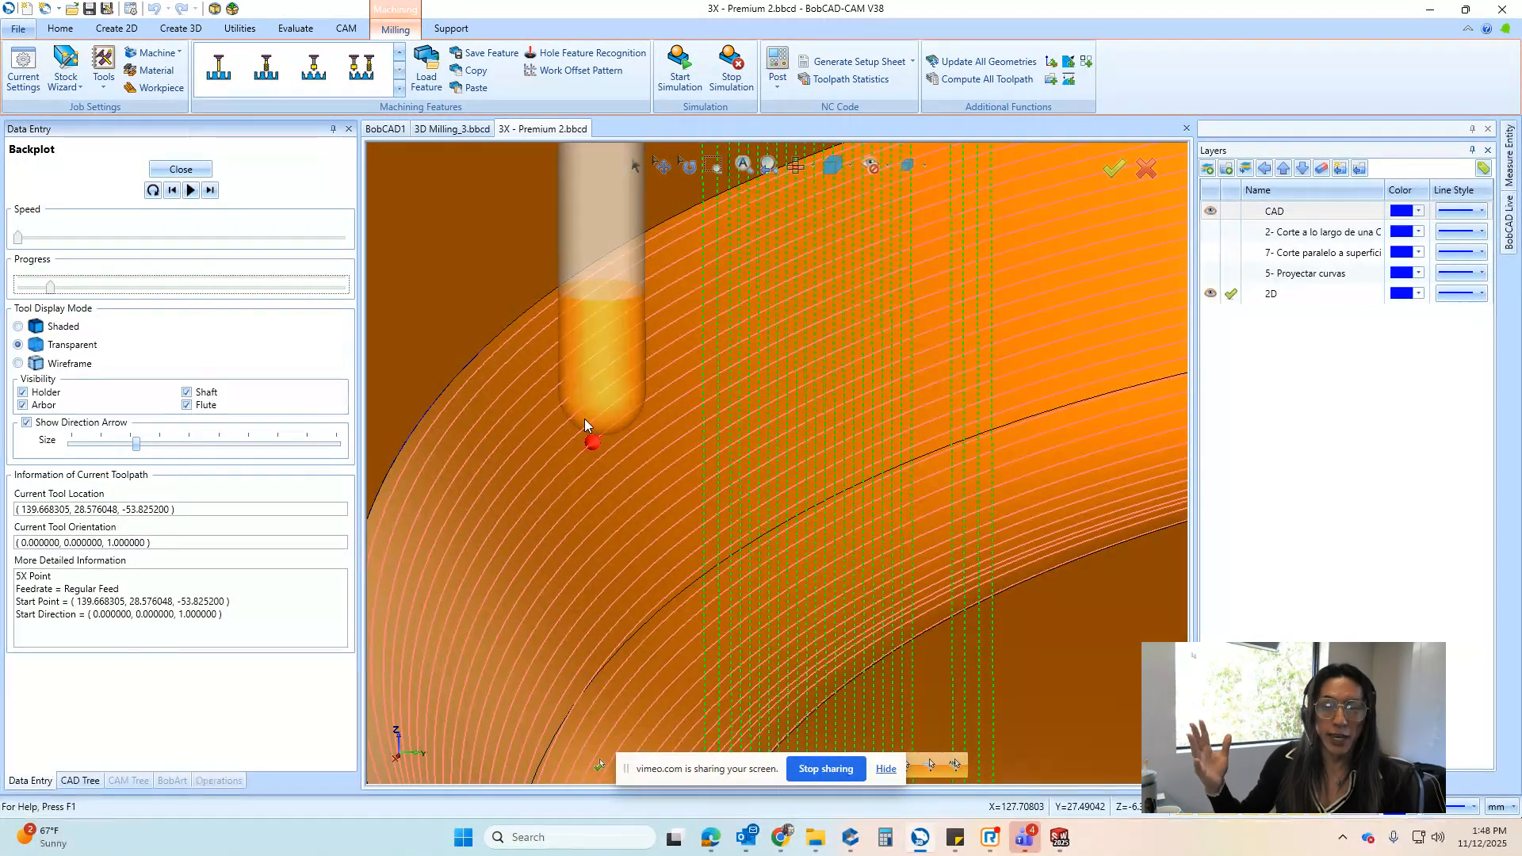
pyautogui.click(172, 170)
# In the Tool Crib of 8- Corte Guiado por superficie, add library tool BARREL-TANGENT - 7.5 MM DIA - 37.5 MM PR
pyautogui.doubleClick(174, 342)
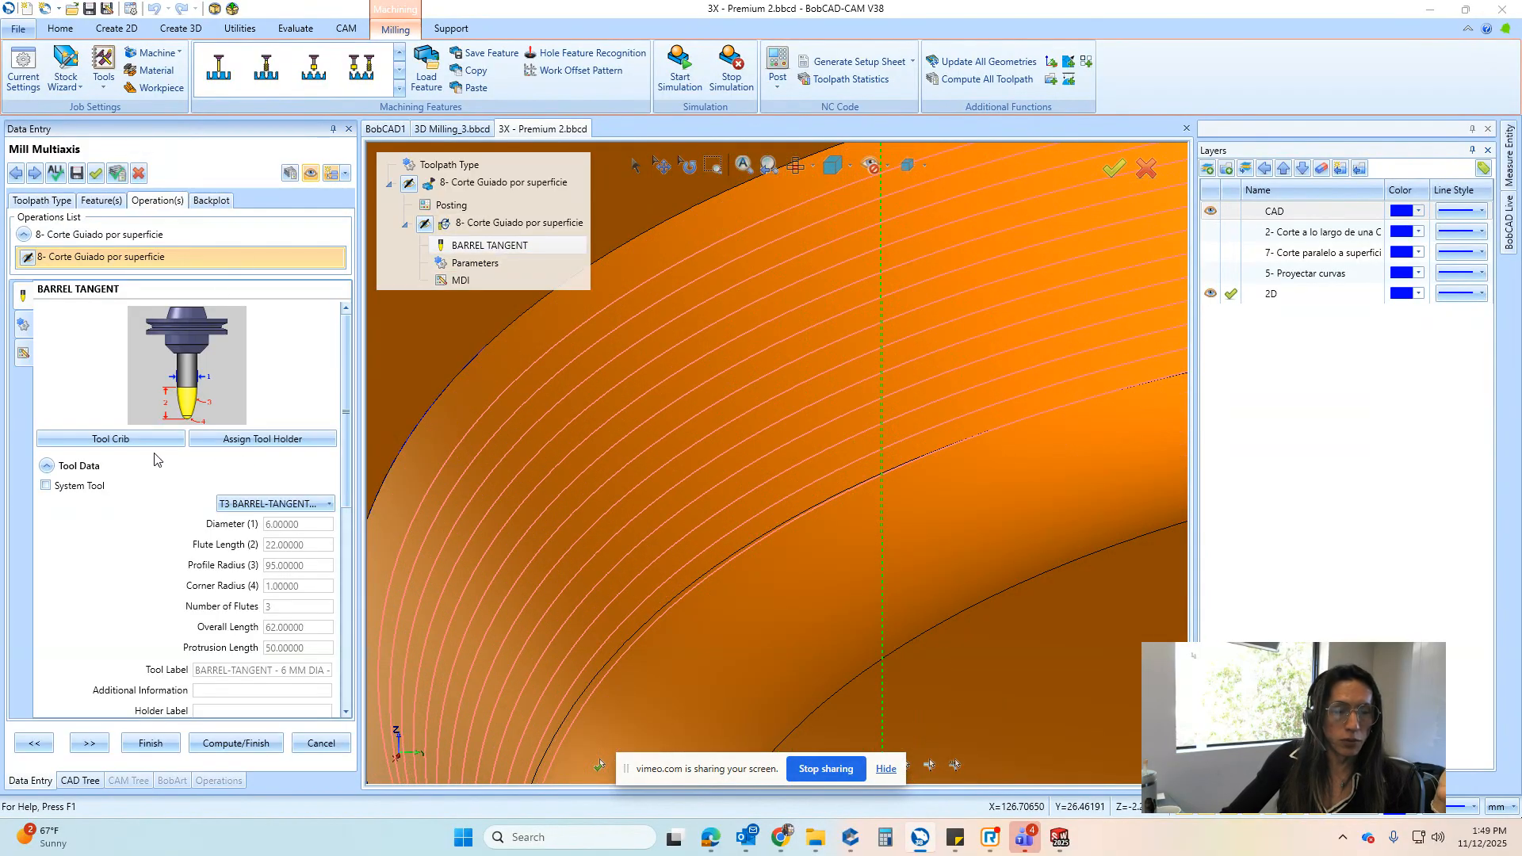
pyautogui.click(133, 440)
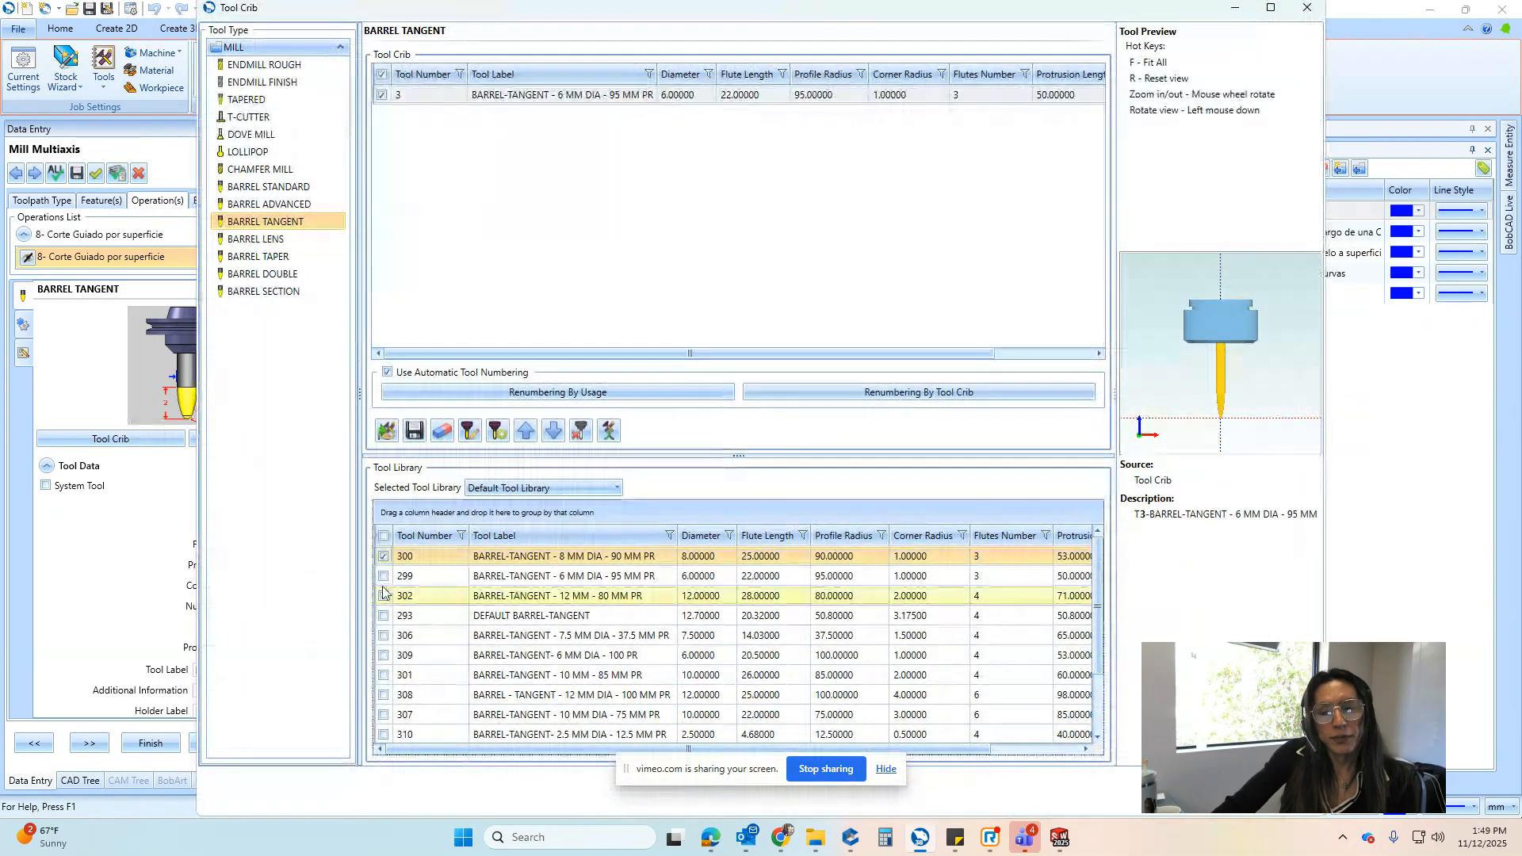
pyautogui.click(516, 250)
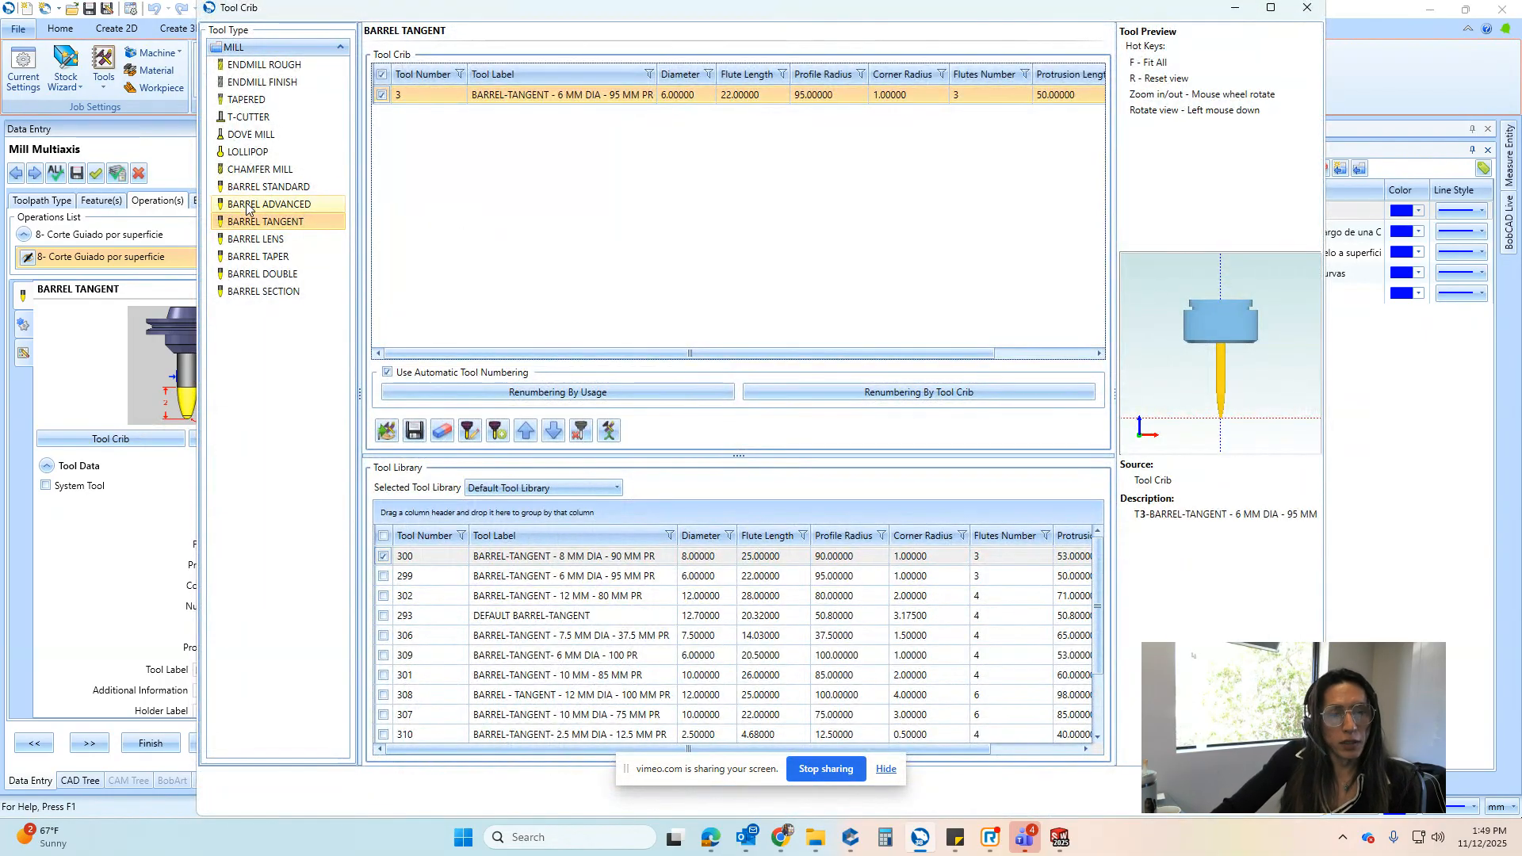
pyautogui.click(270, 224)
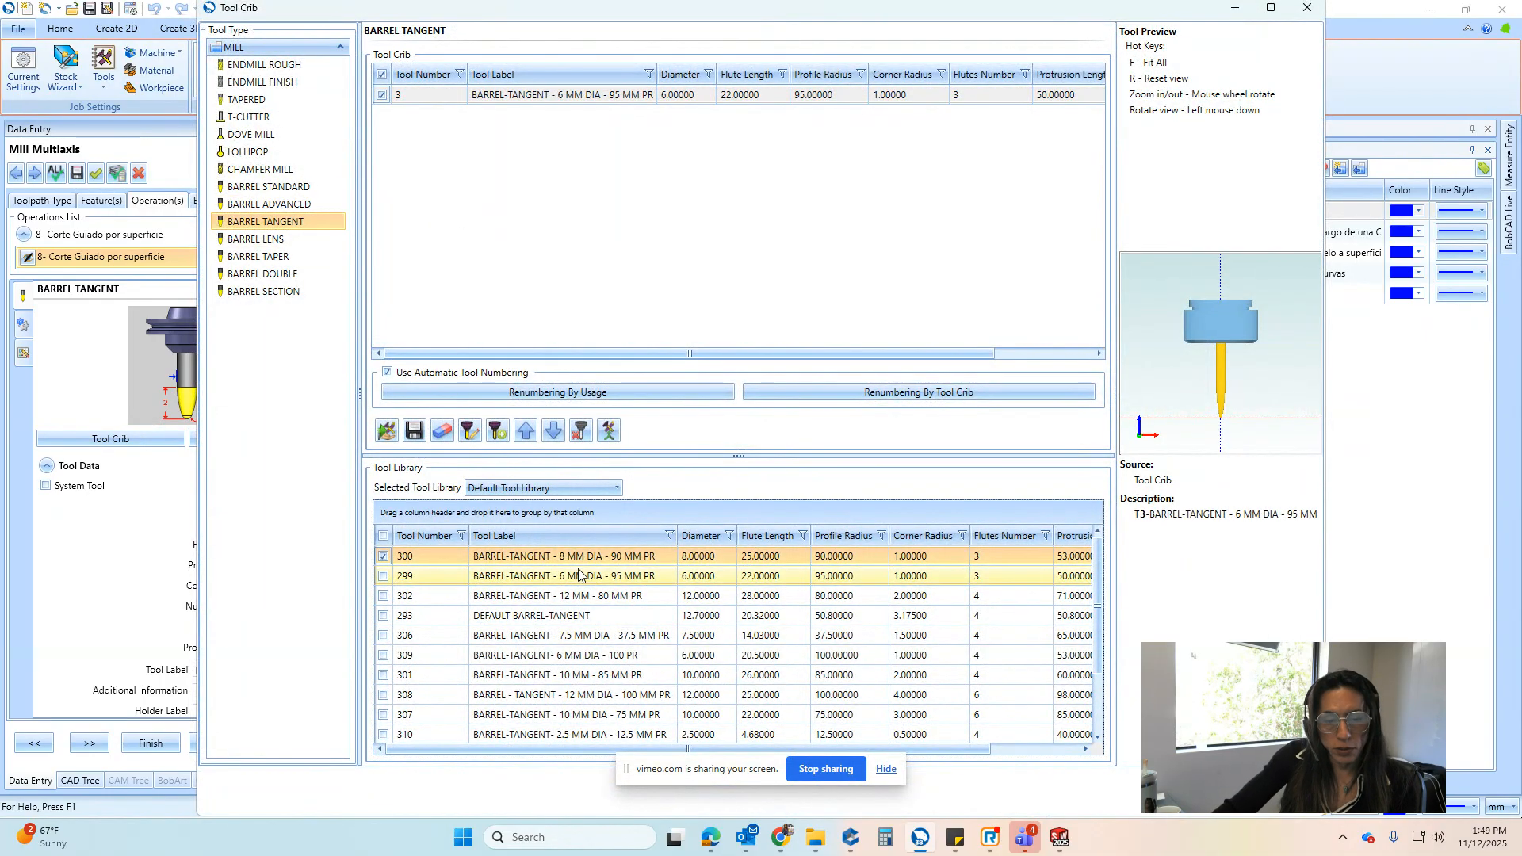
pyautogui.moveTo(646, 577); pyautogui.dragTo(568, 172)
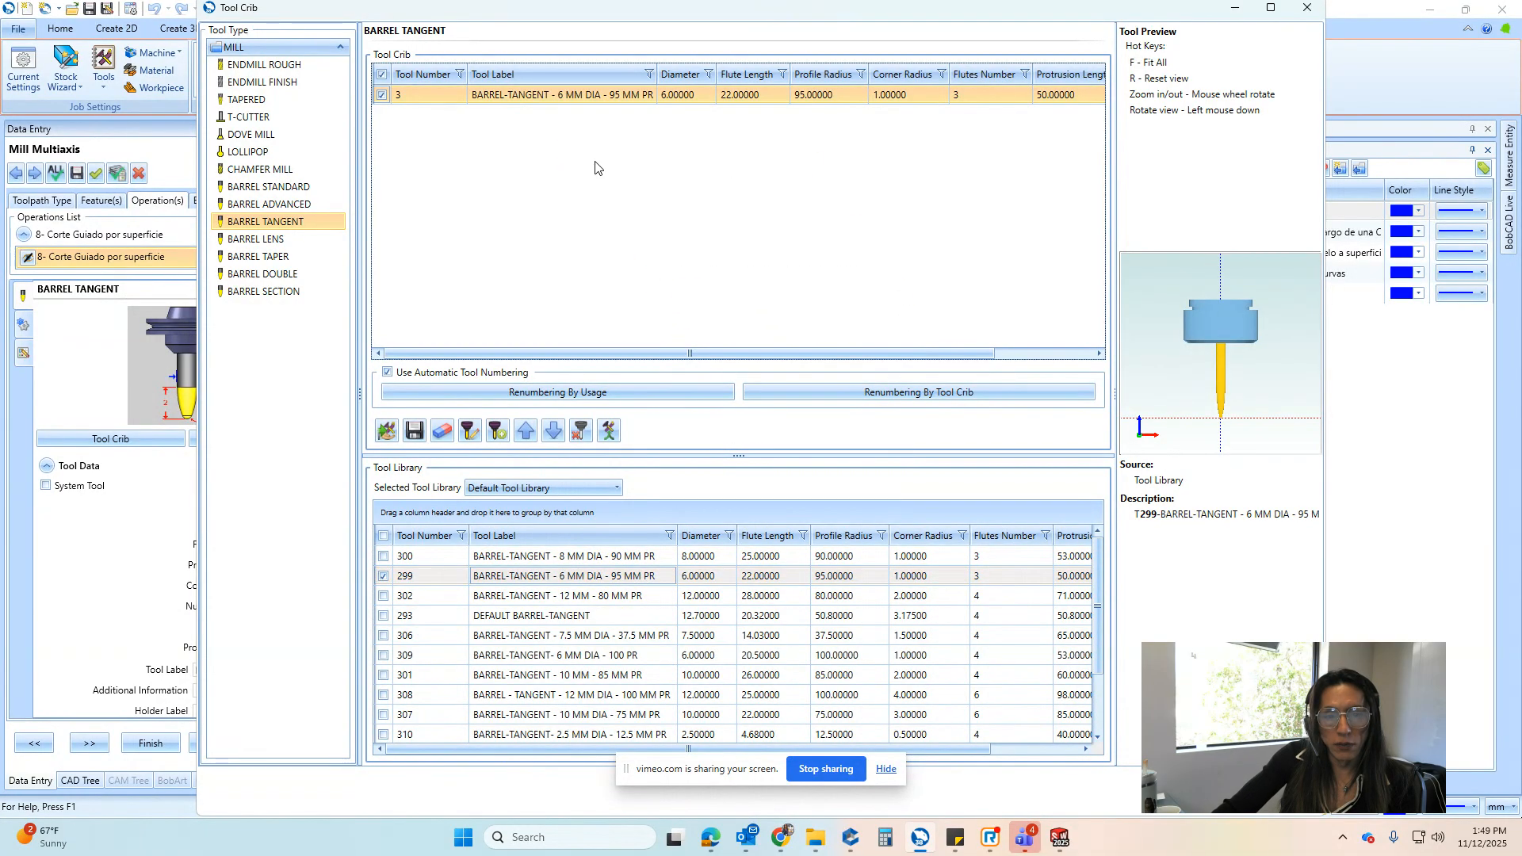
pyautogui.click(766, 576)
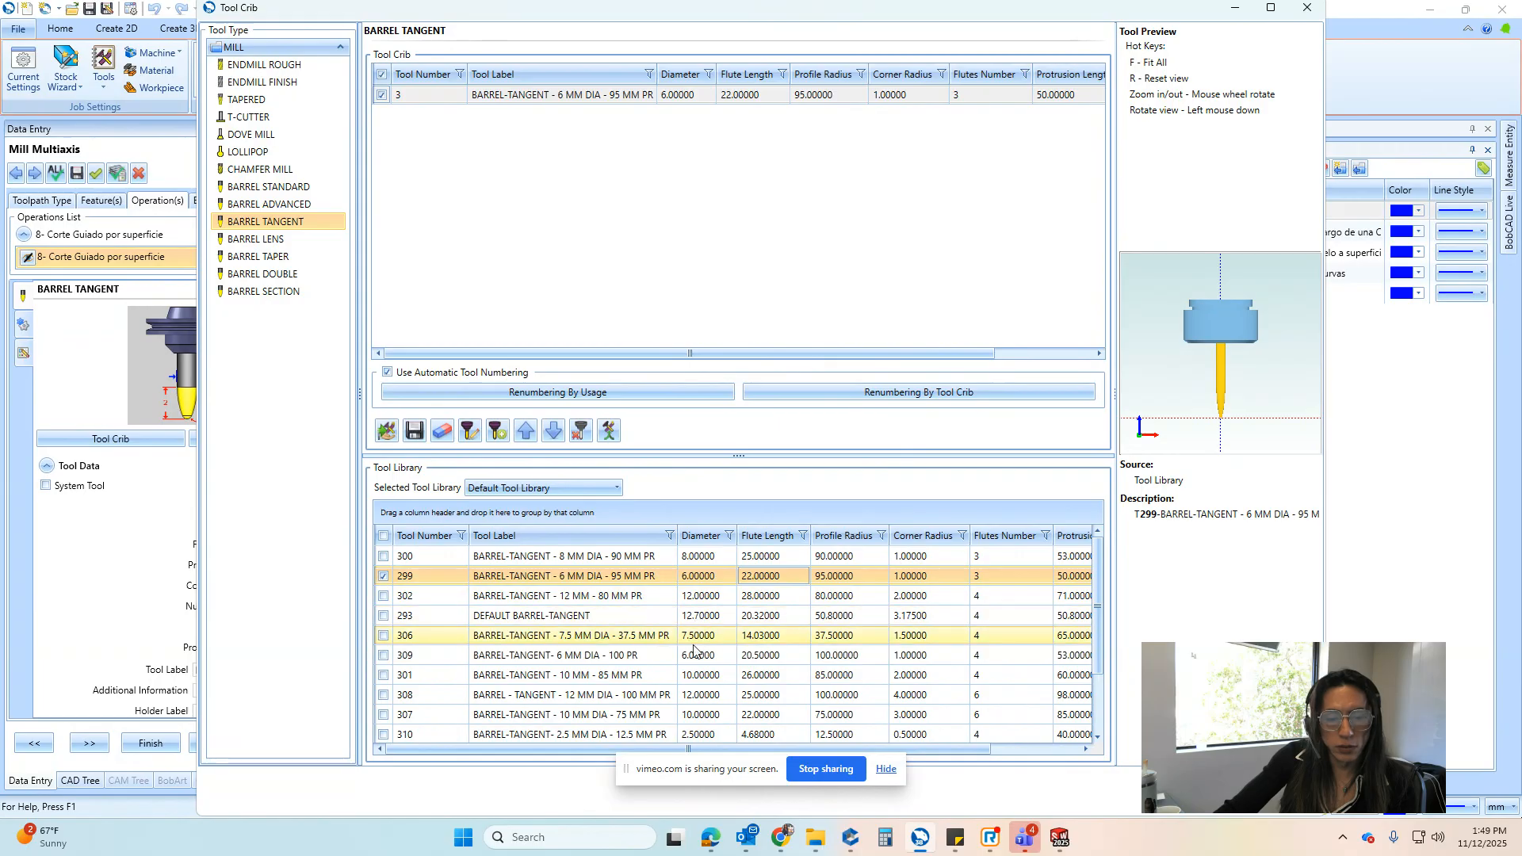
pyautogui.moveTo(706, 643); pyautogui.dragTo(553, 247)
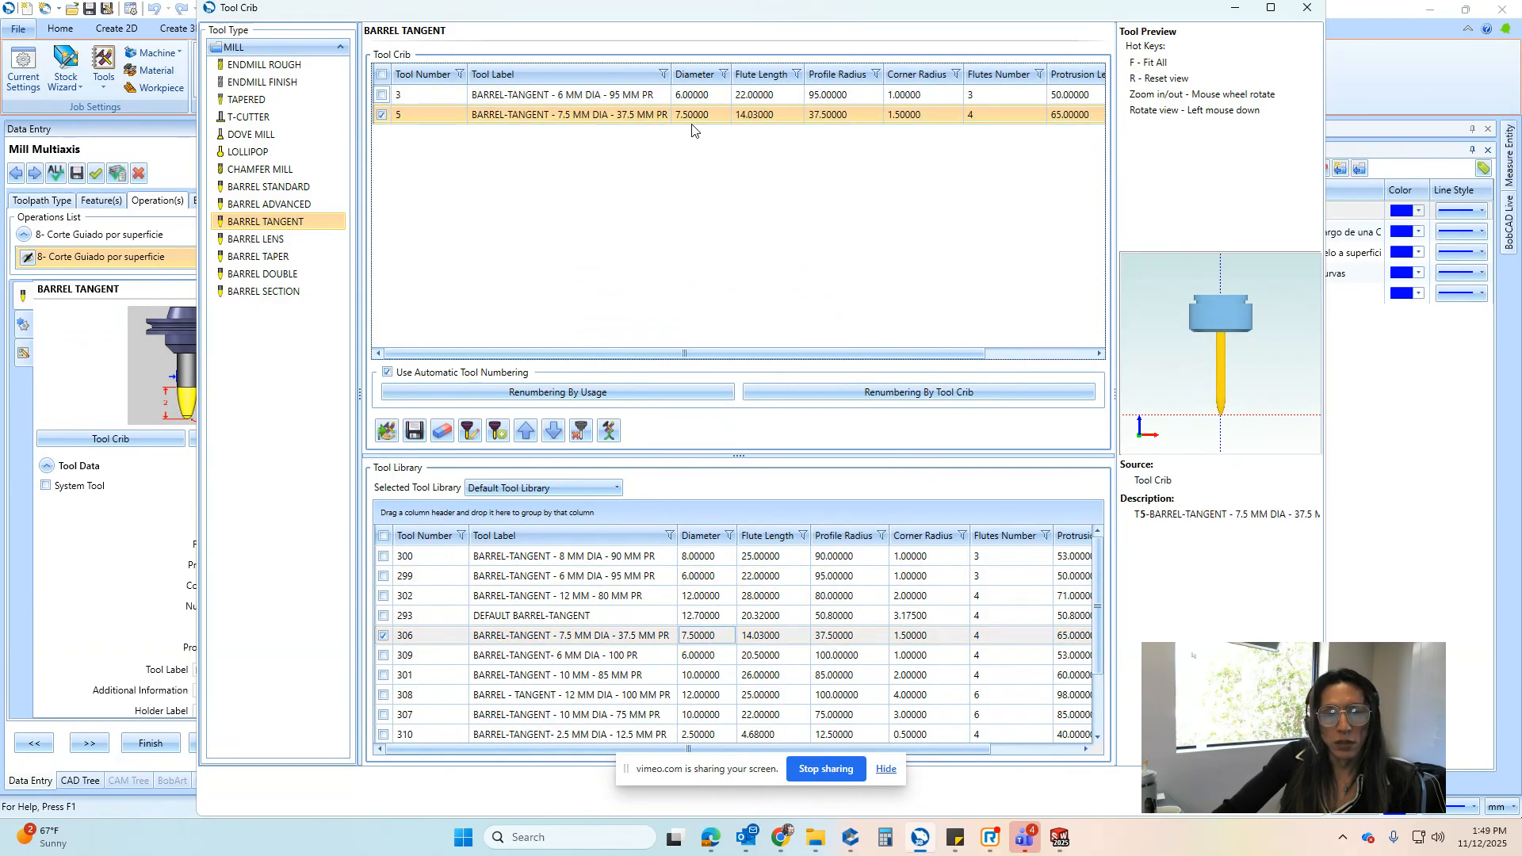
pyautogui.click(662, 73)
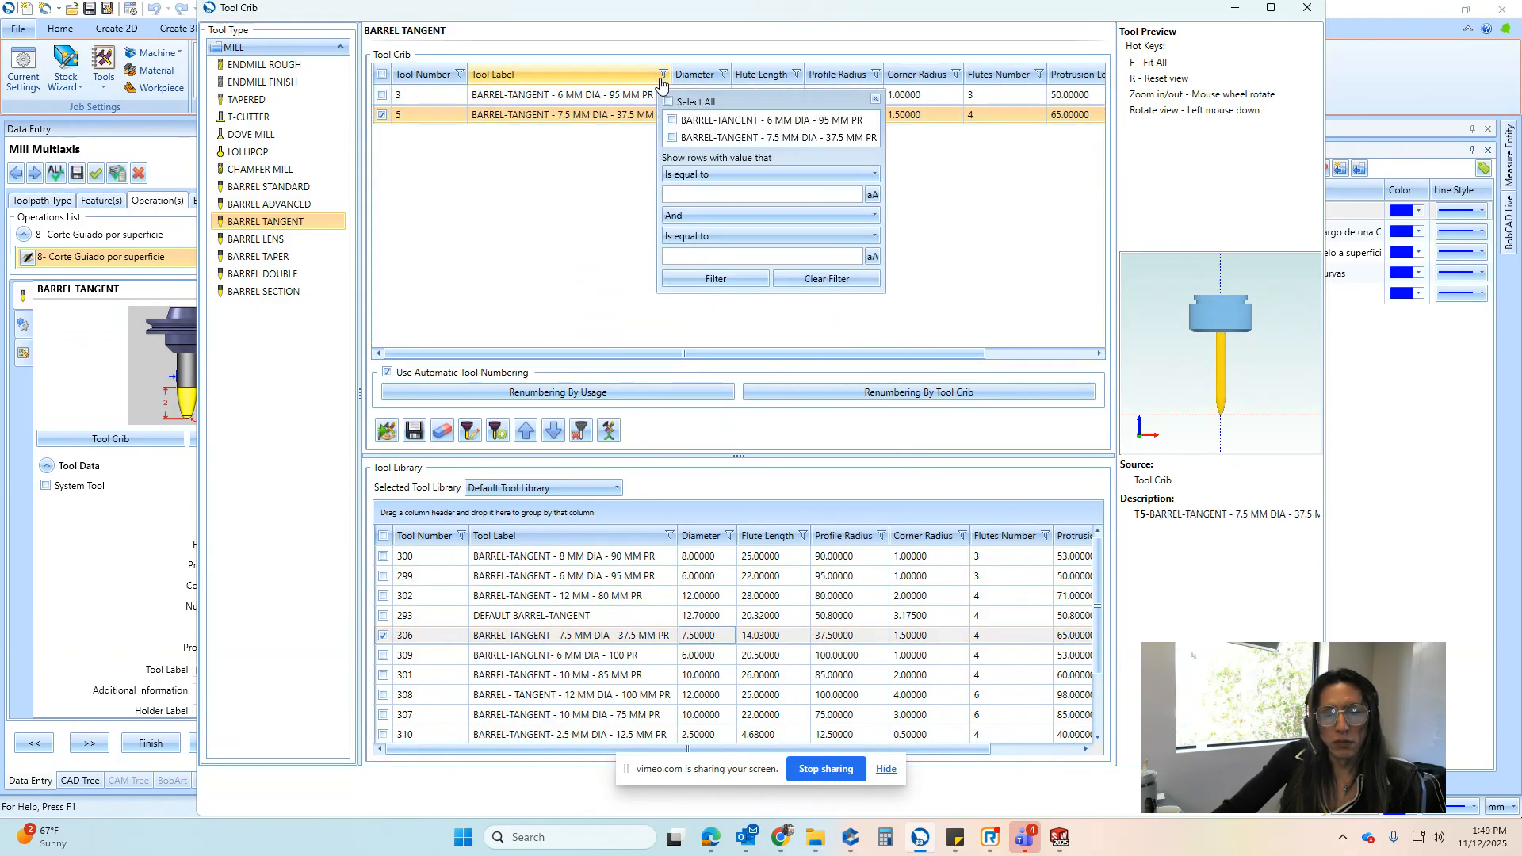
pyautogui.click(601, 123)
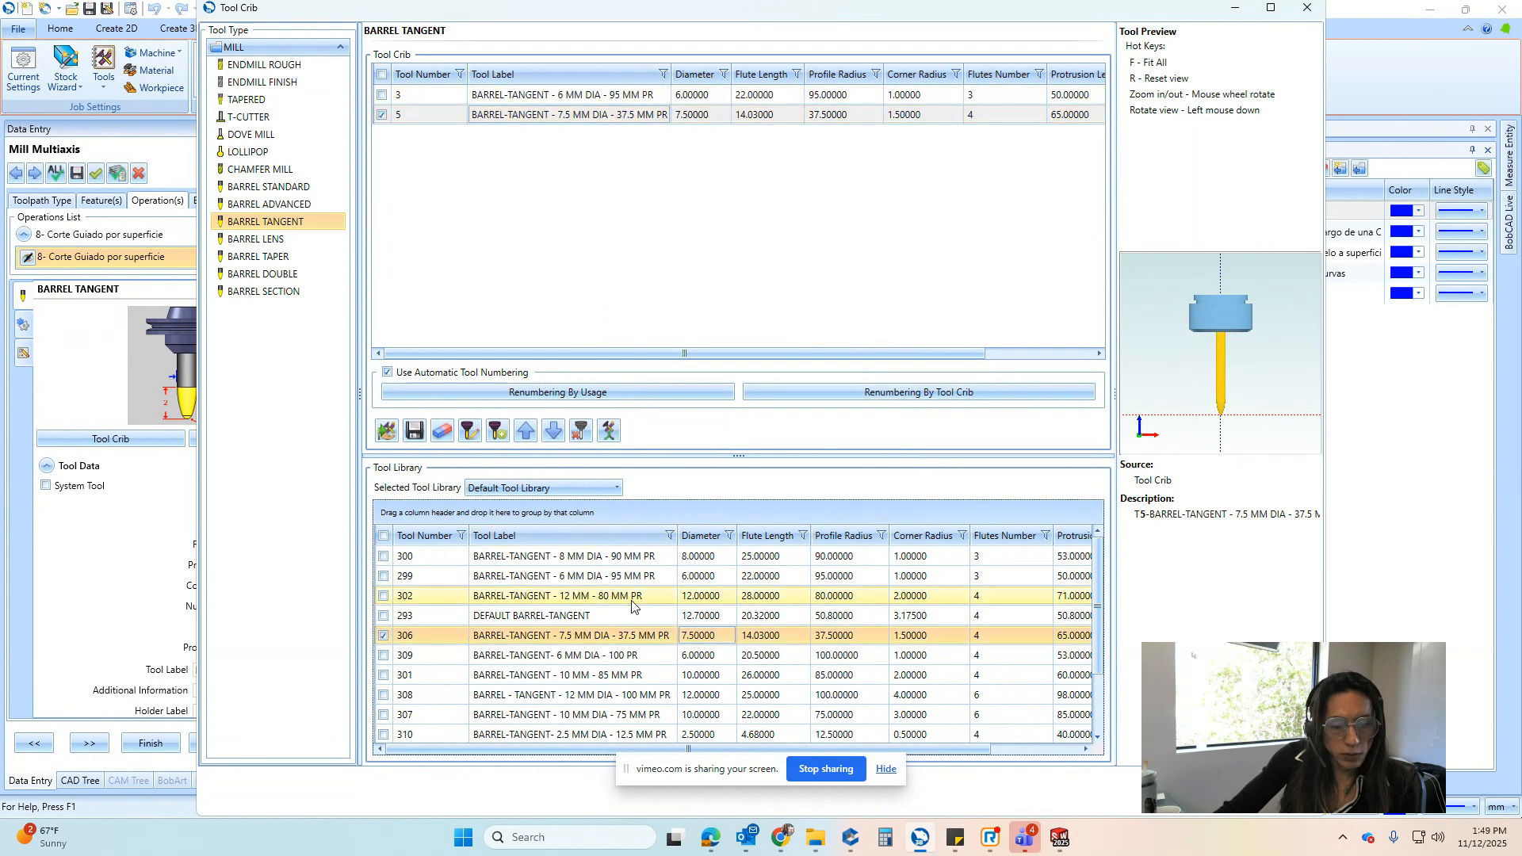
# Add library tool BARREL-TANGENT - 8 MM DIA - 90 MM PR to the crib and assign it to the operation
pyautogui.scroll(-1, 632, 607)
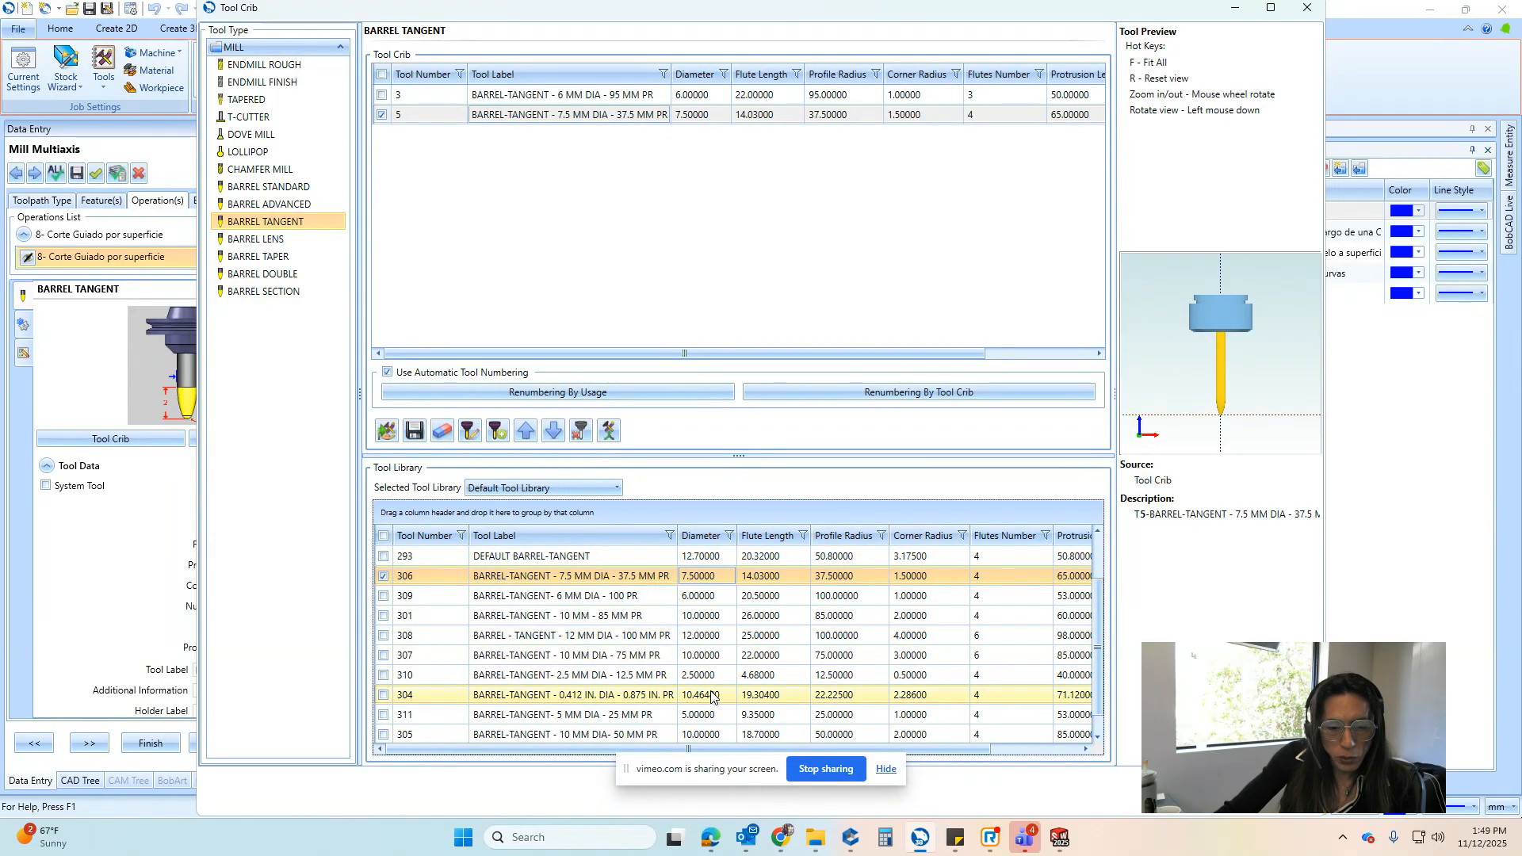
pyautogui.scroll(3, 639, 581)
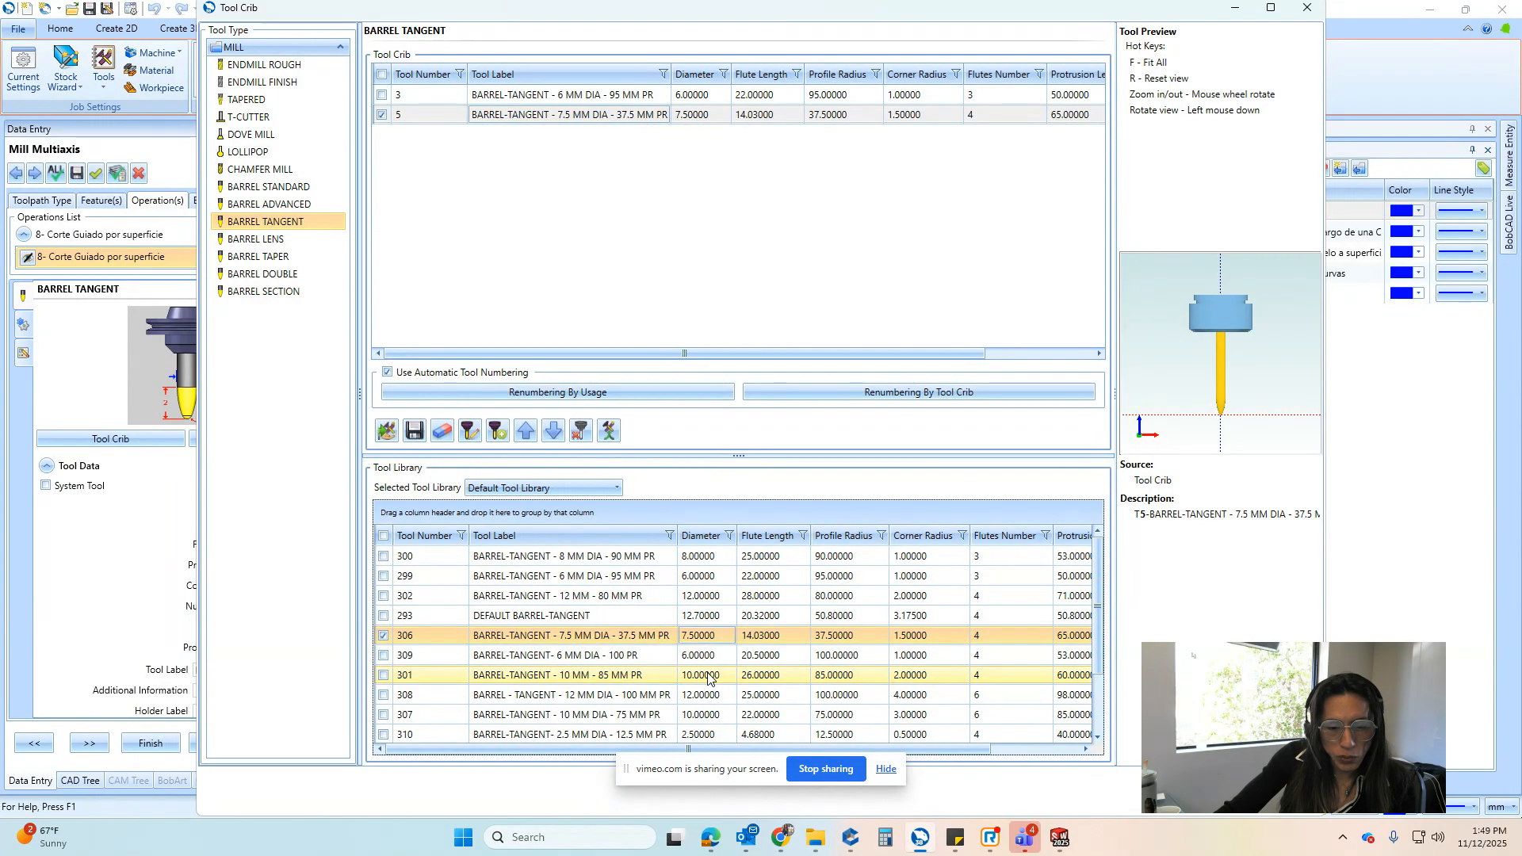
pyautogui.click(599, 581)
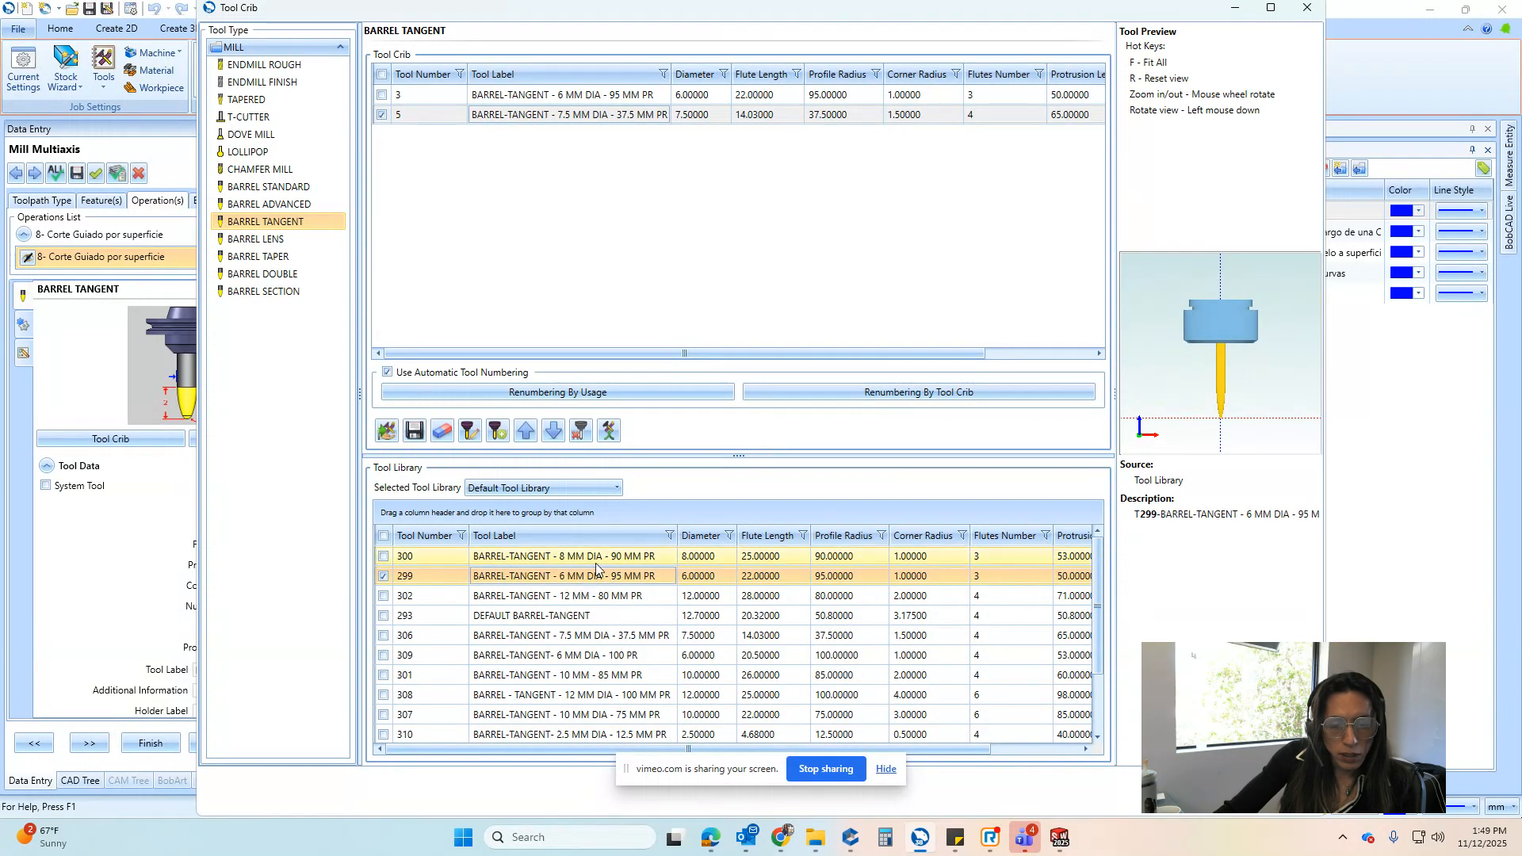
pyautogui.click(597, 563)
pyautogui.moveTo(591, 565); pyautogui.dragTo(672, 180)
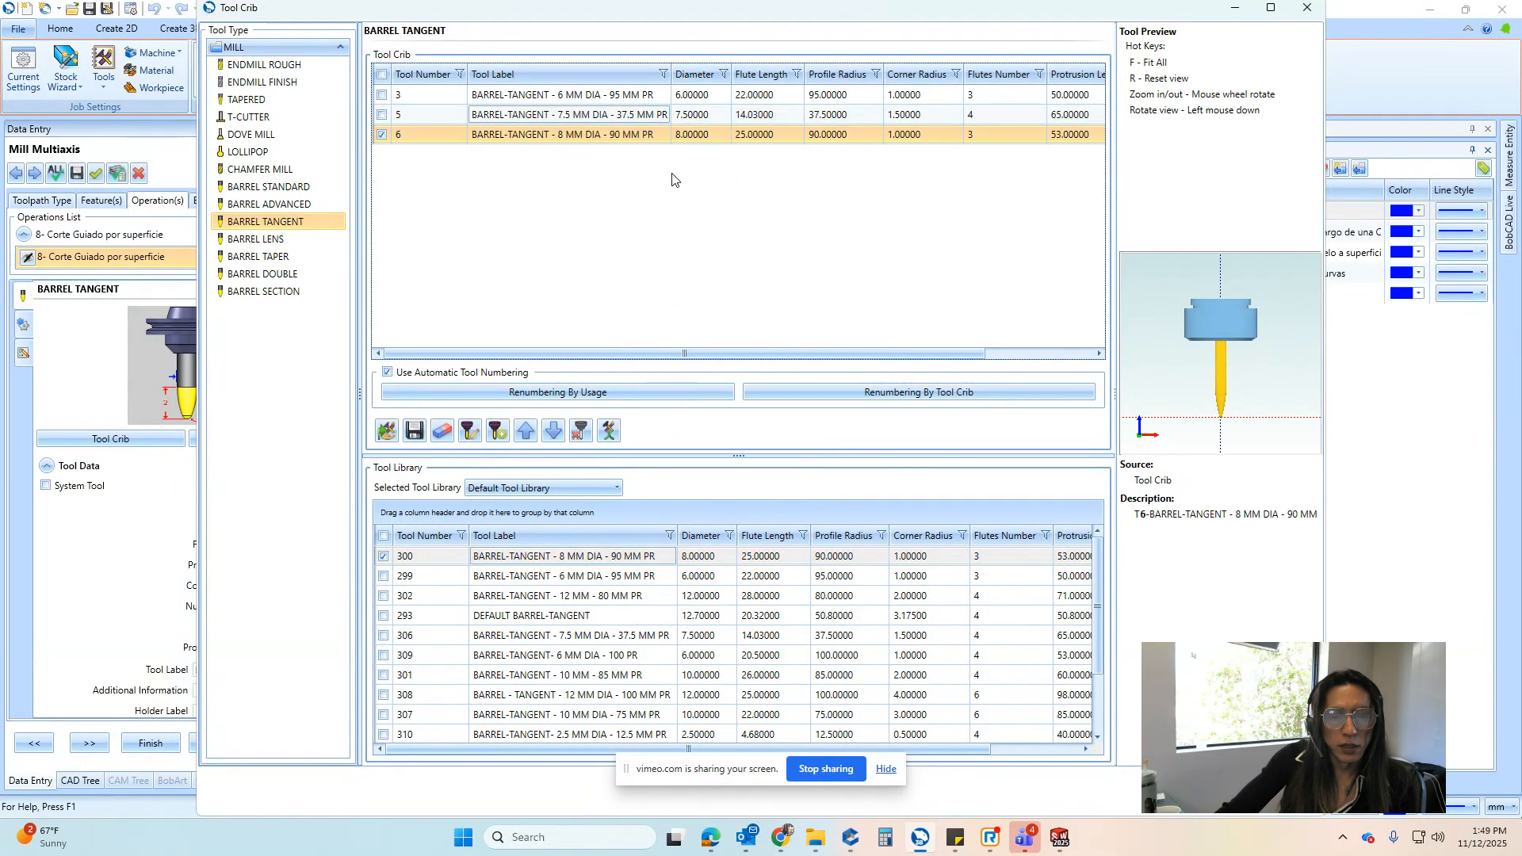
pyautogui.doubleClick(431, 136)
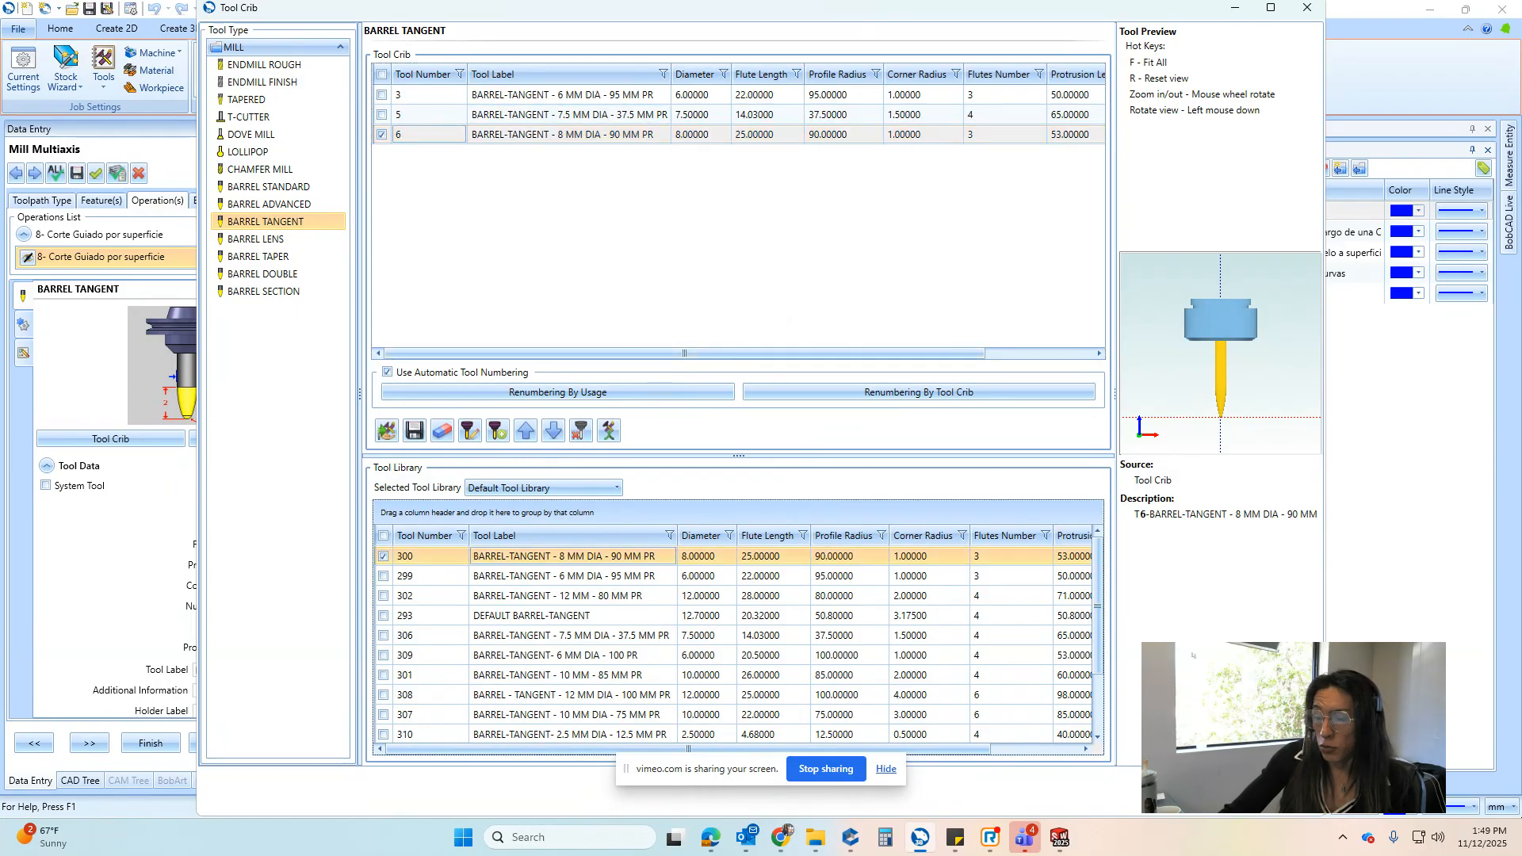
pyautogui.click(1213, 793)
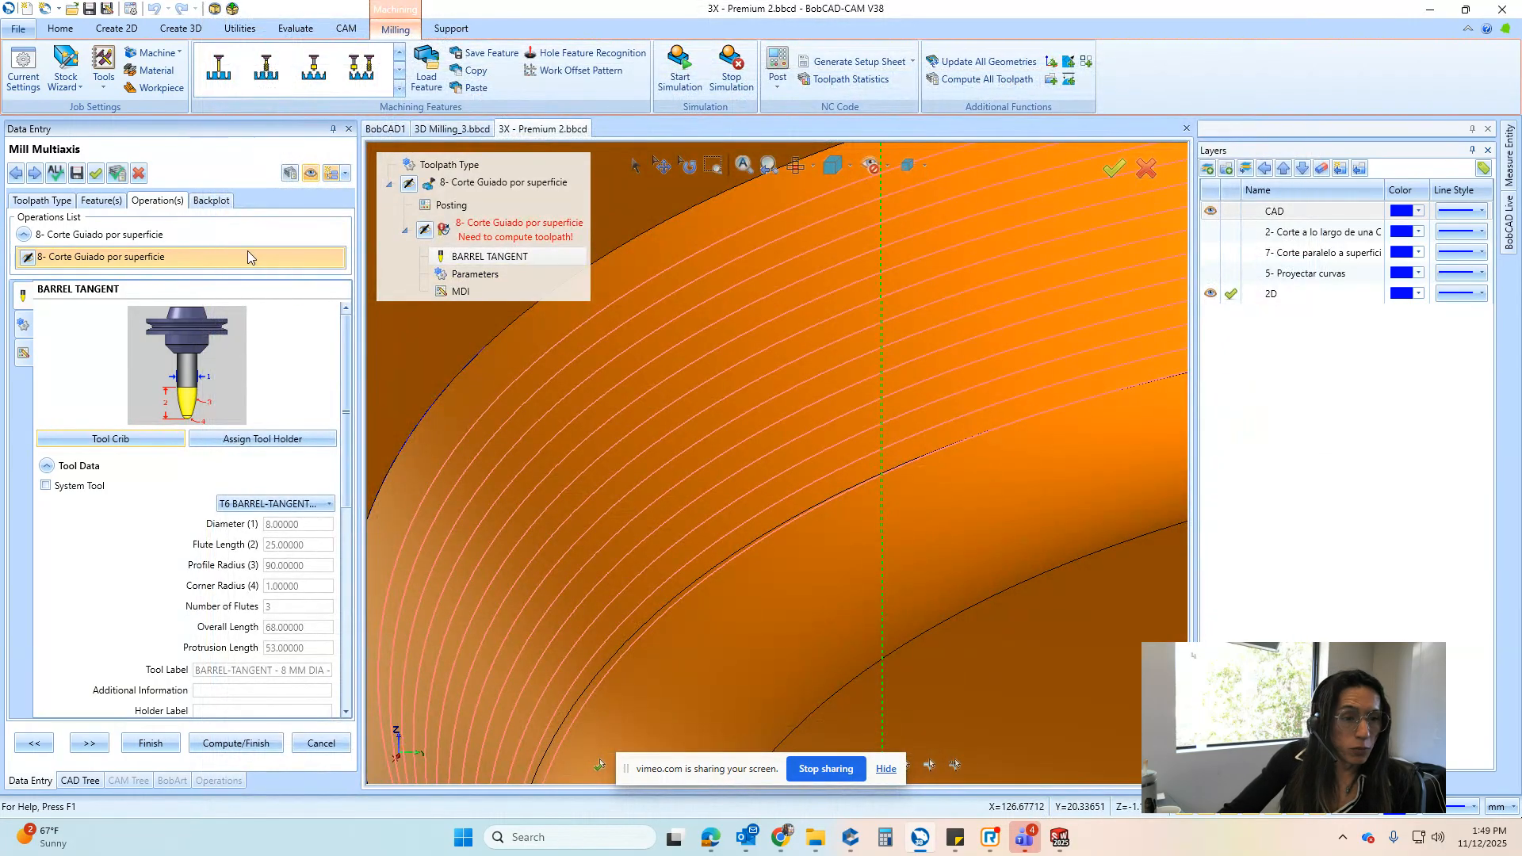
# Recompute the surface-guided toolpath with the new barrel tool and backplot it part-way along the curved wall
pyautogui.click(289, 172)
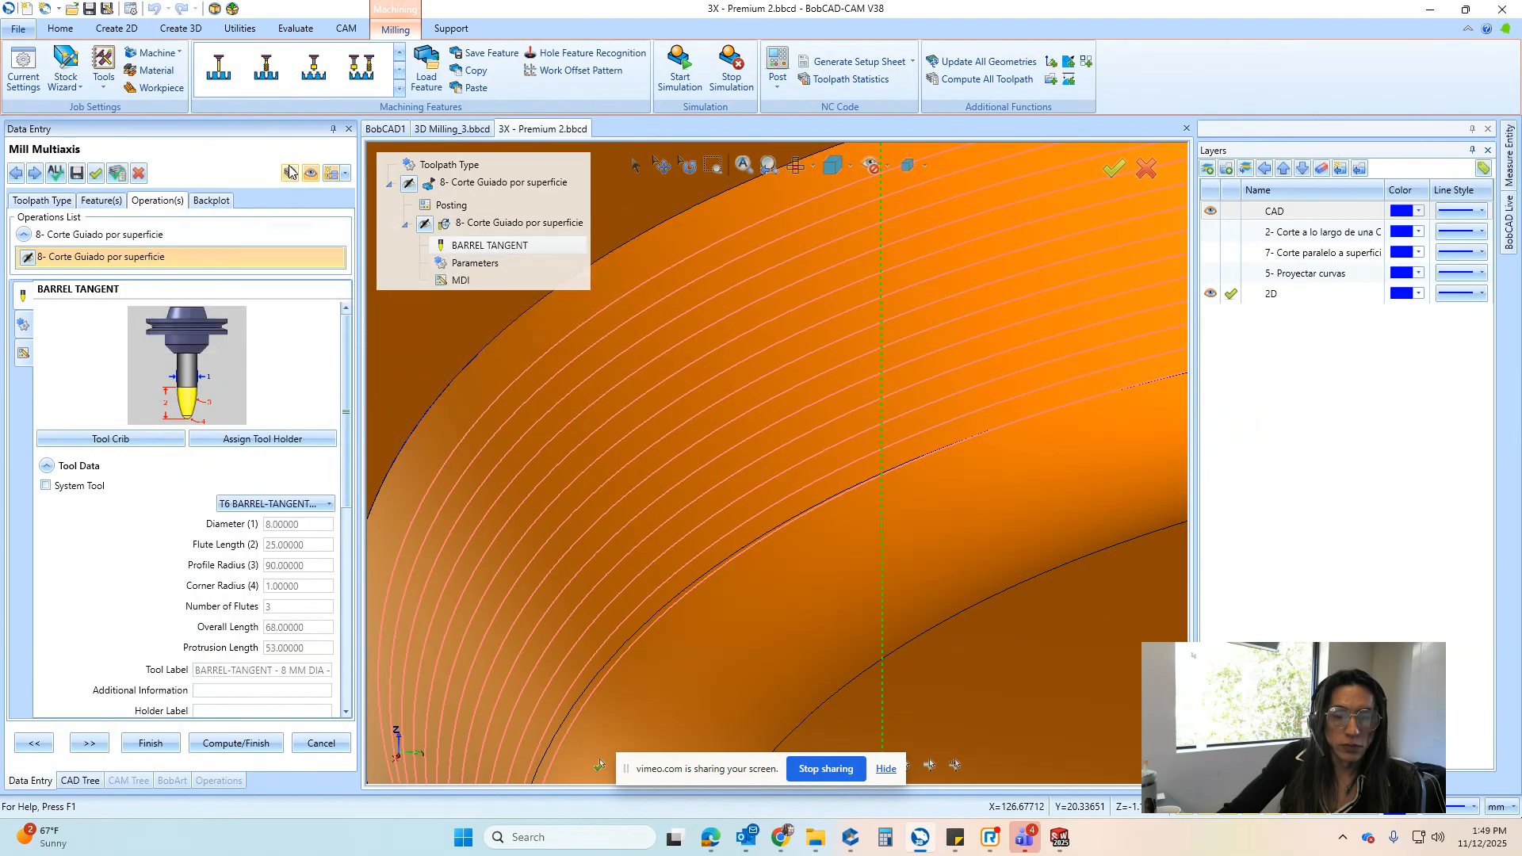
pyautogui.click(211, 200)
pyautogui.click(184, 277)
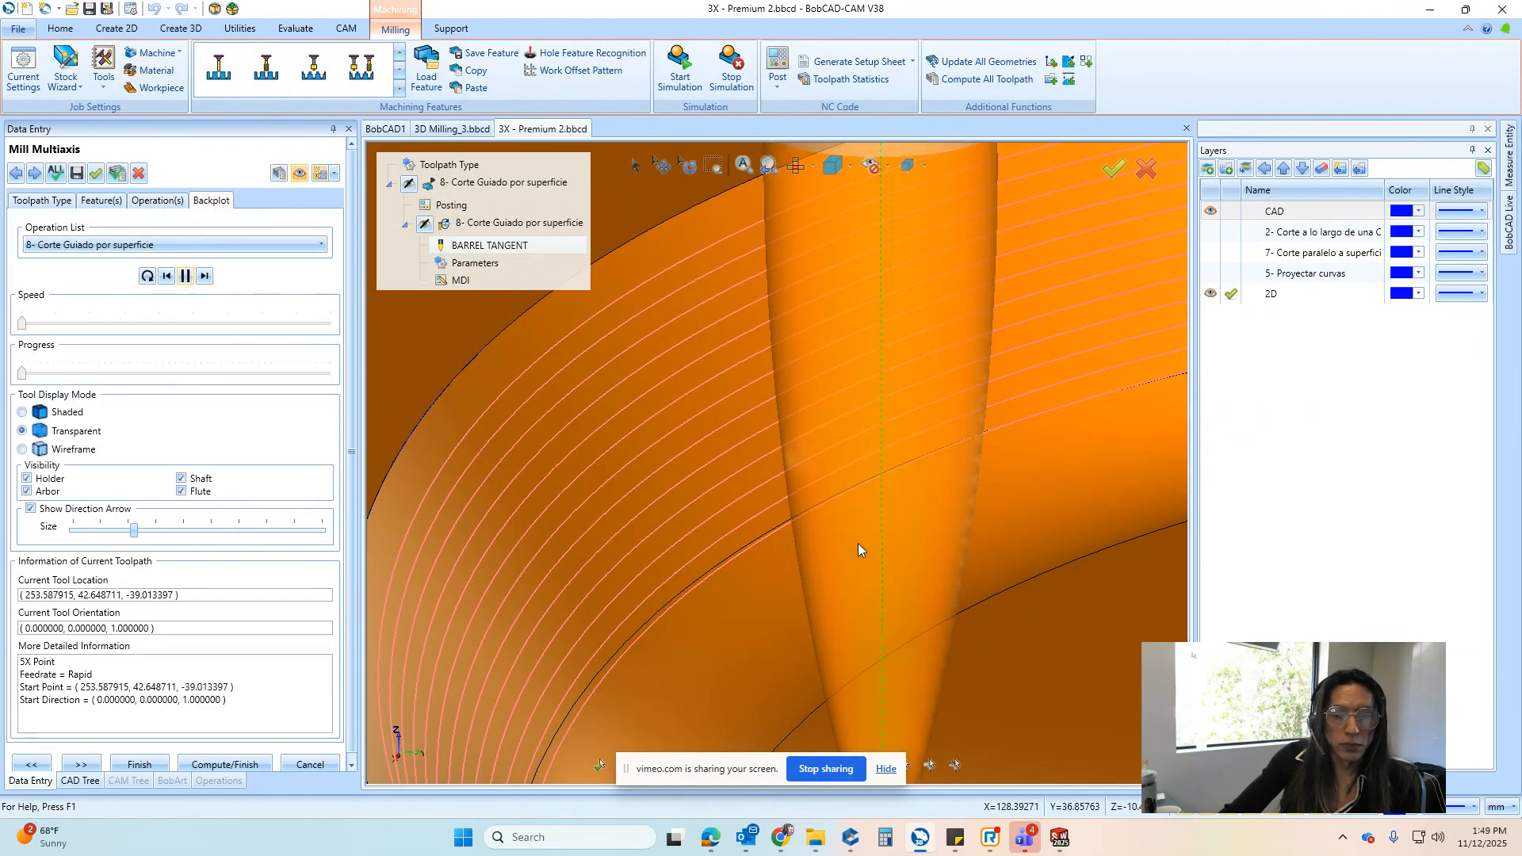
pyautogui.scroll(-6, 793, 500)
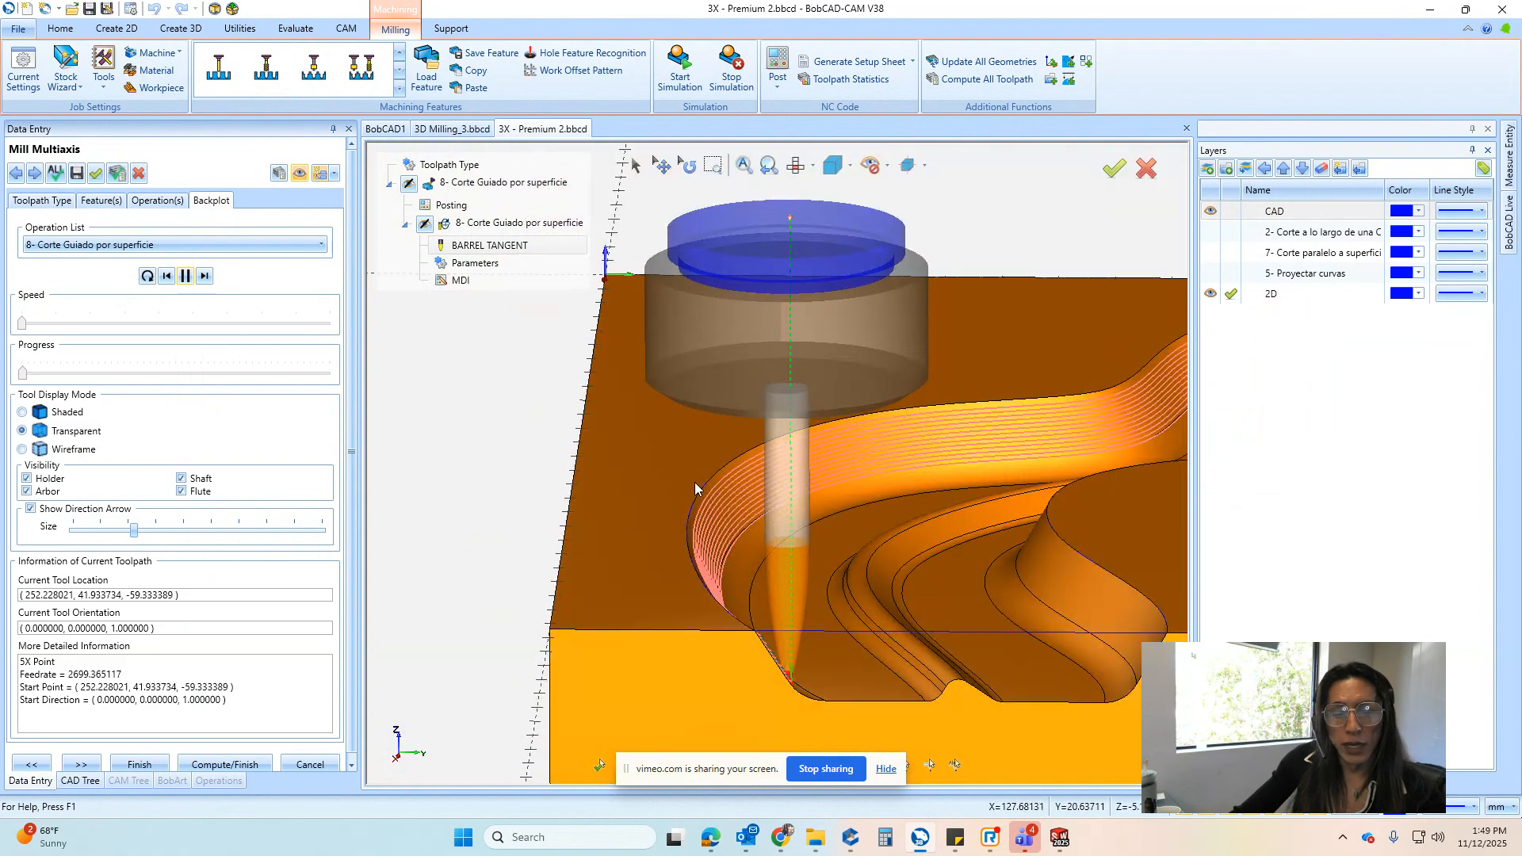
pyautogui.click(87, 370)
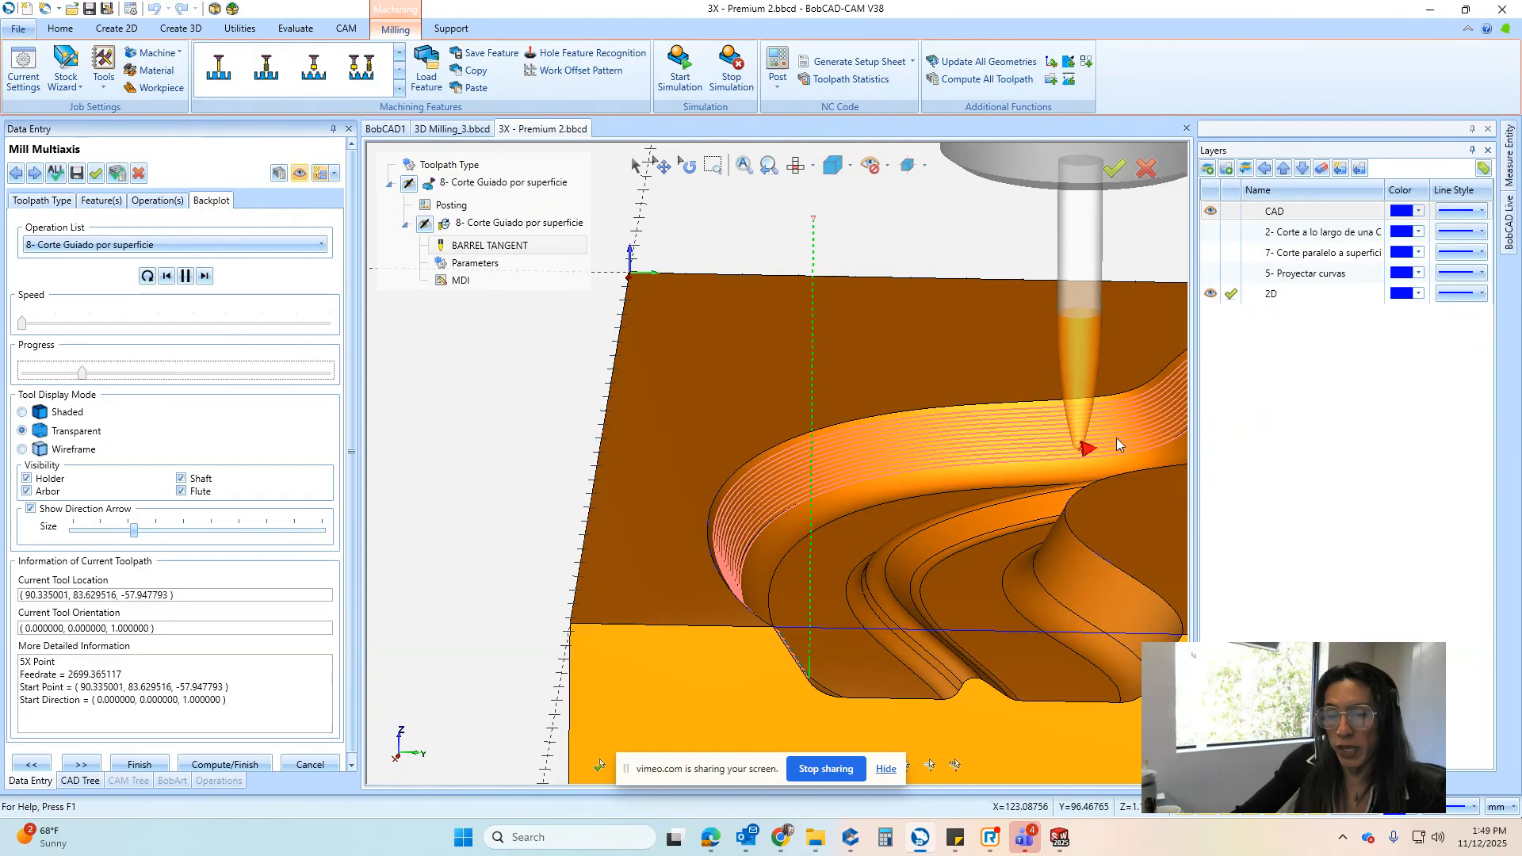
# Examine the barrel tool along the wall, close the surface-guided backplot, and display the Acabado en el eje Z Avanzado toolpath
pyautogui.moveTo(1117, 437); pyautogui.dragTo(872, 425, button='middle')
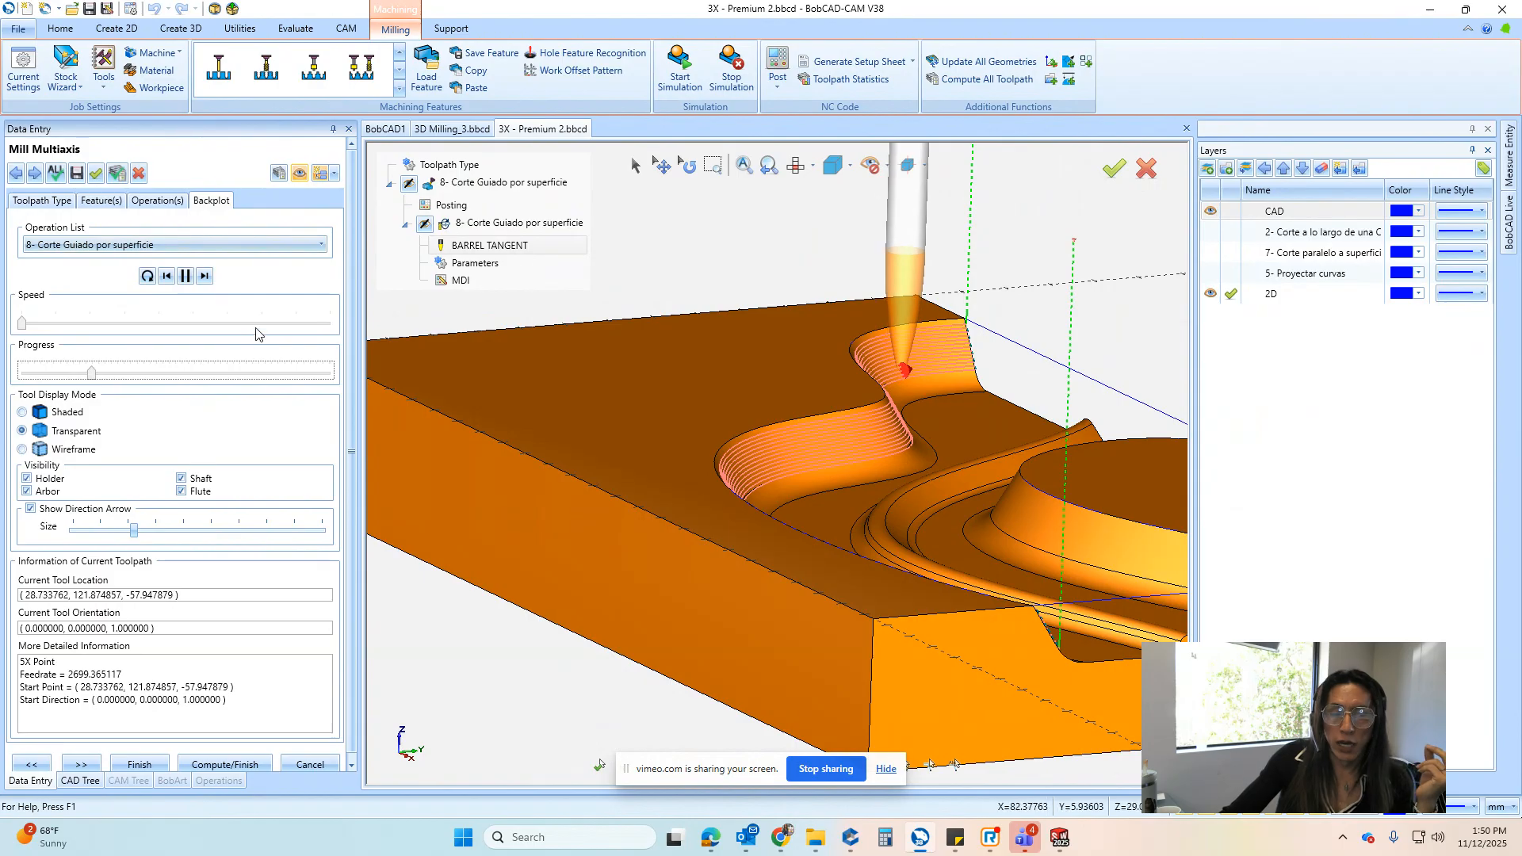
pyautogui.click(188, 276)
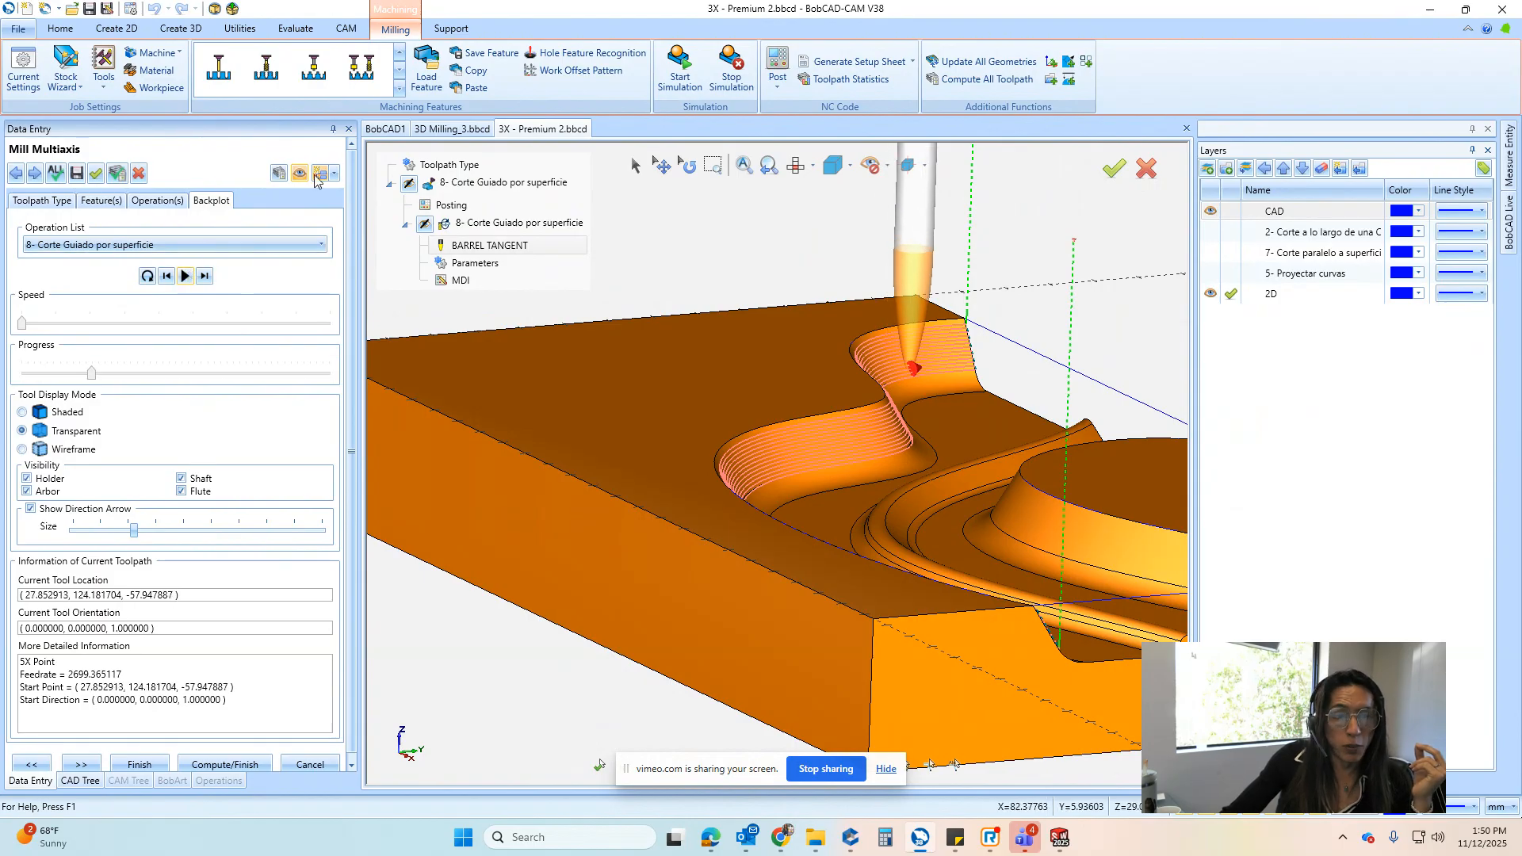
pyautogui.click(310, 764)
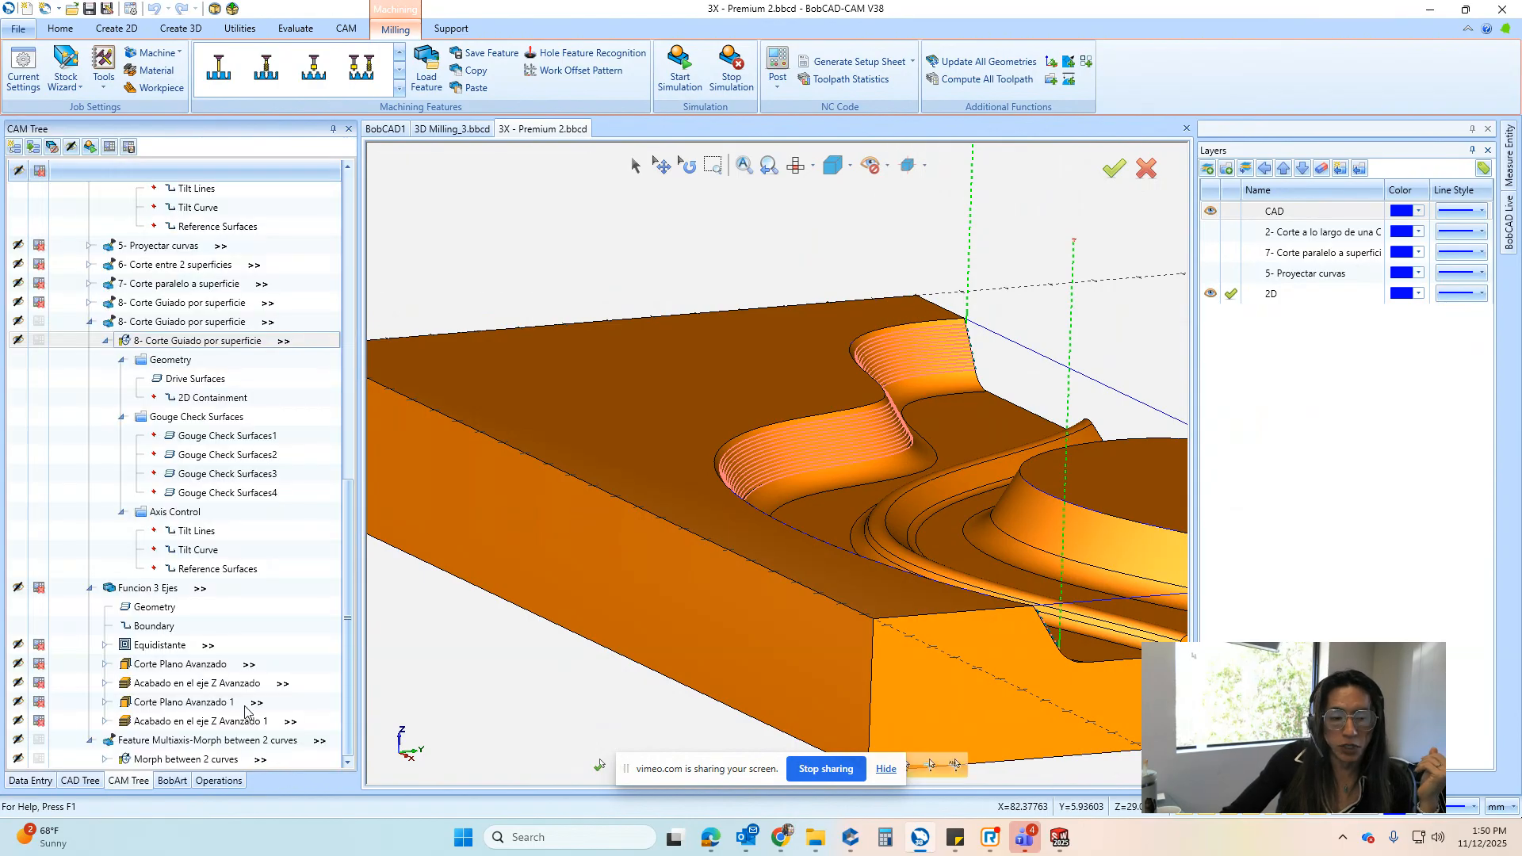
pyautogui.click(163, 664)
pyautogui.click(163, 685)
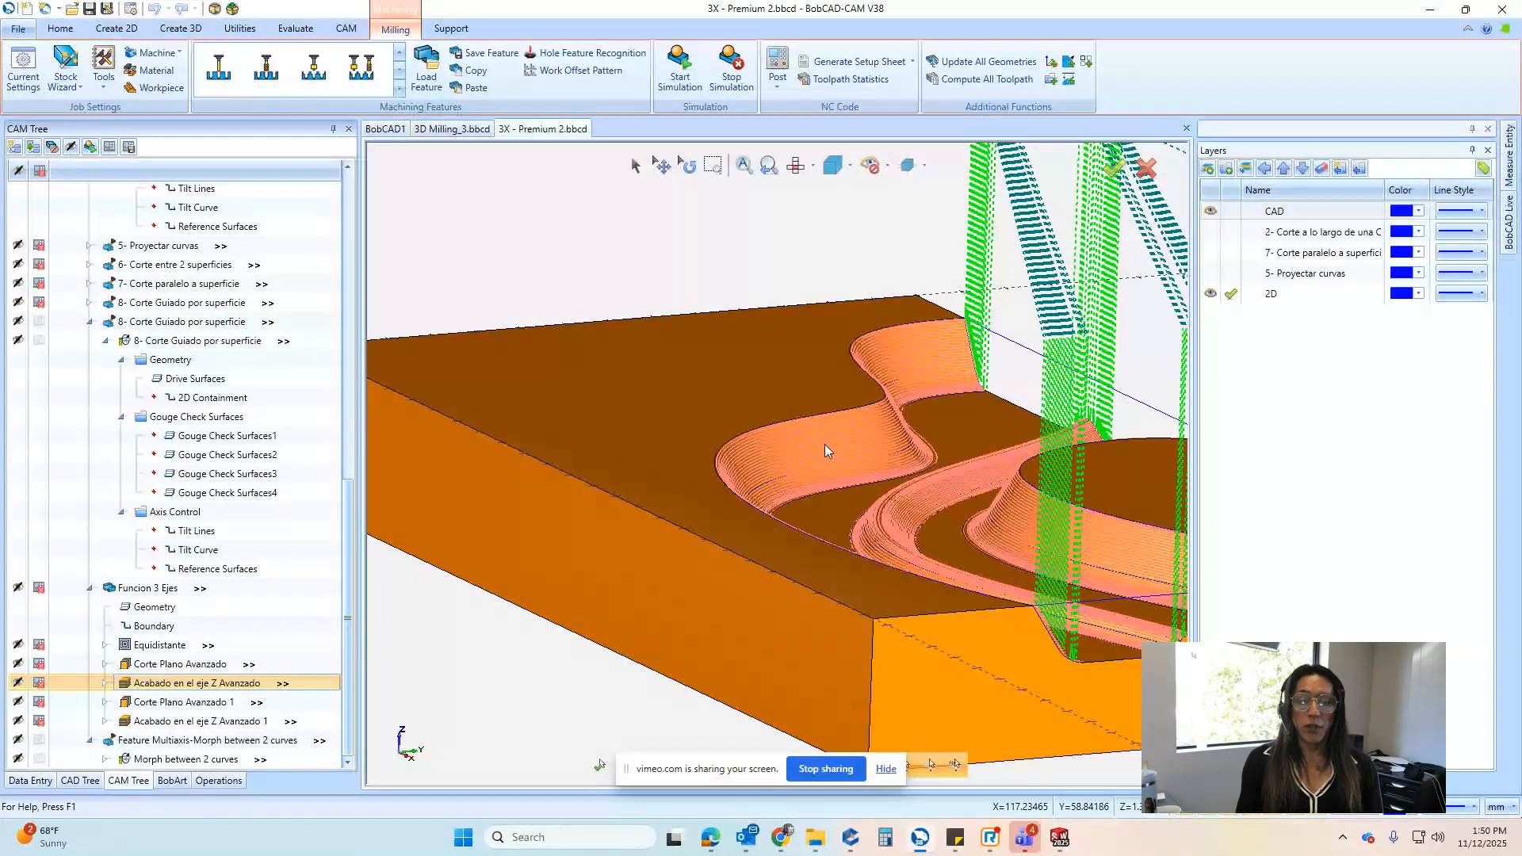
# Switch to the 3D Milling_3 document and examine the Flowline toolpath closely on the wavy surface
pyautogui.click(400, 131)
pyautogui.click(454, 129)
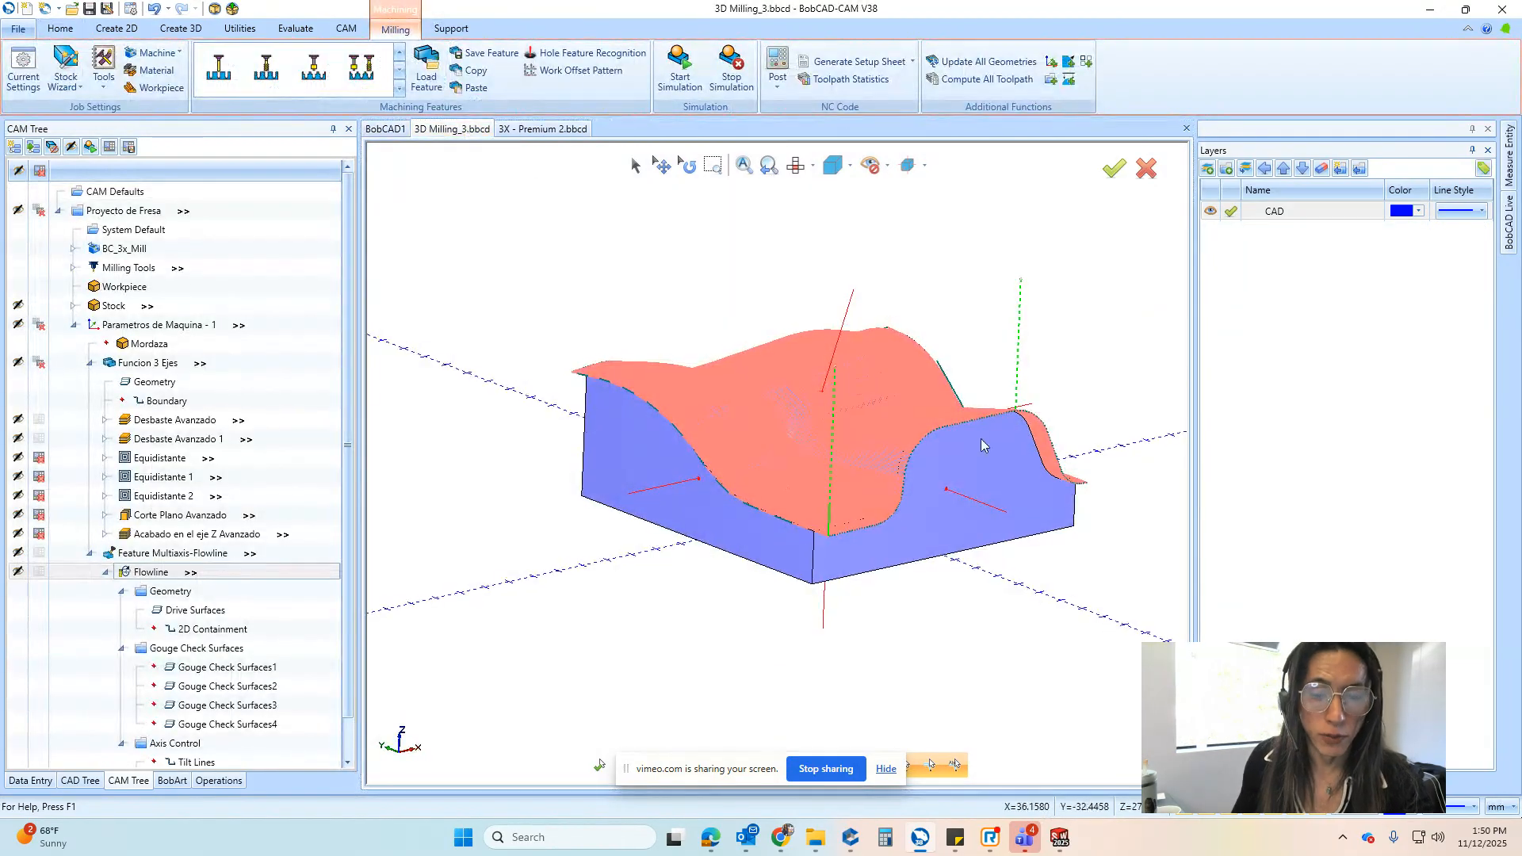
pyautogui.scroll(5, 908, 450)
pyautogui.scroll(2, 908, 450)
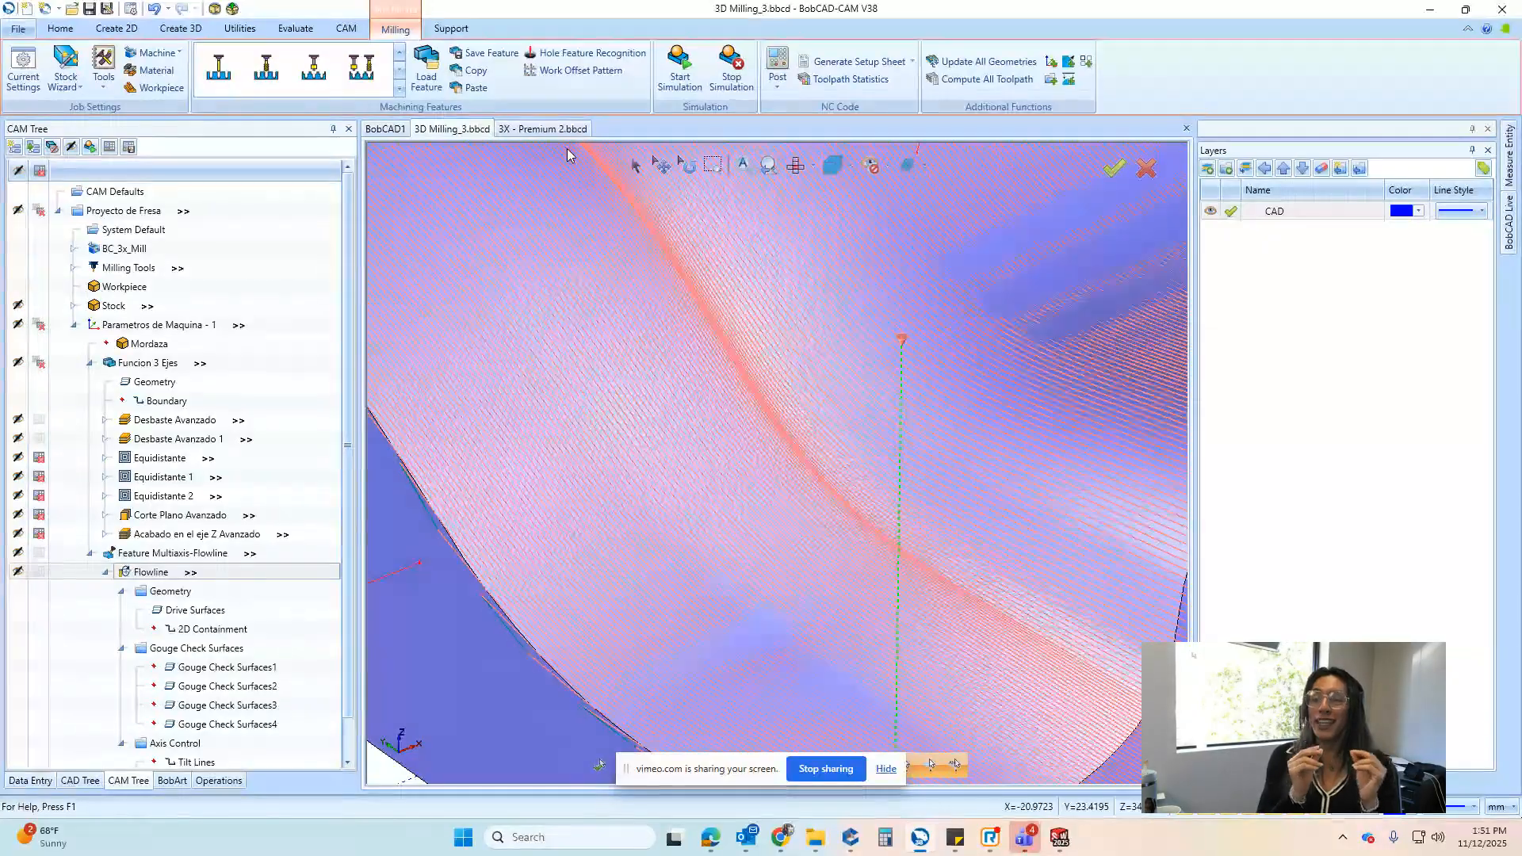
# Open the recent document Acabado en el Eje Z32.bbcd
pyautogui.click(13, 30)
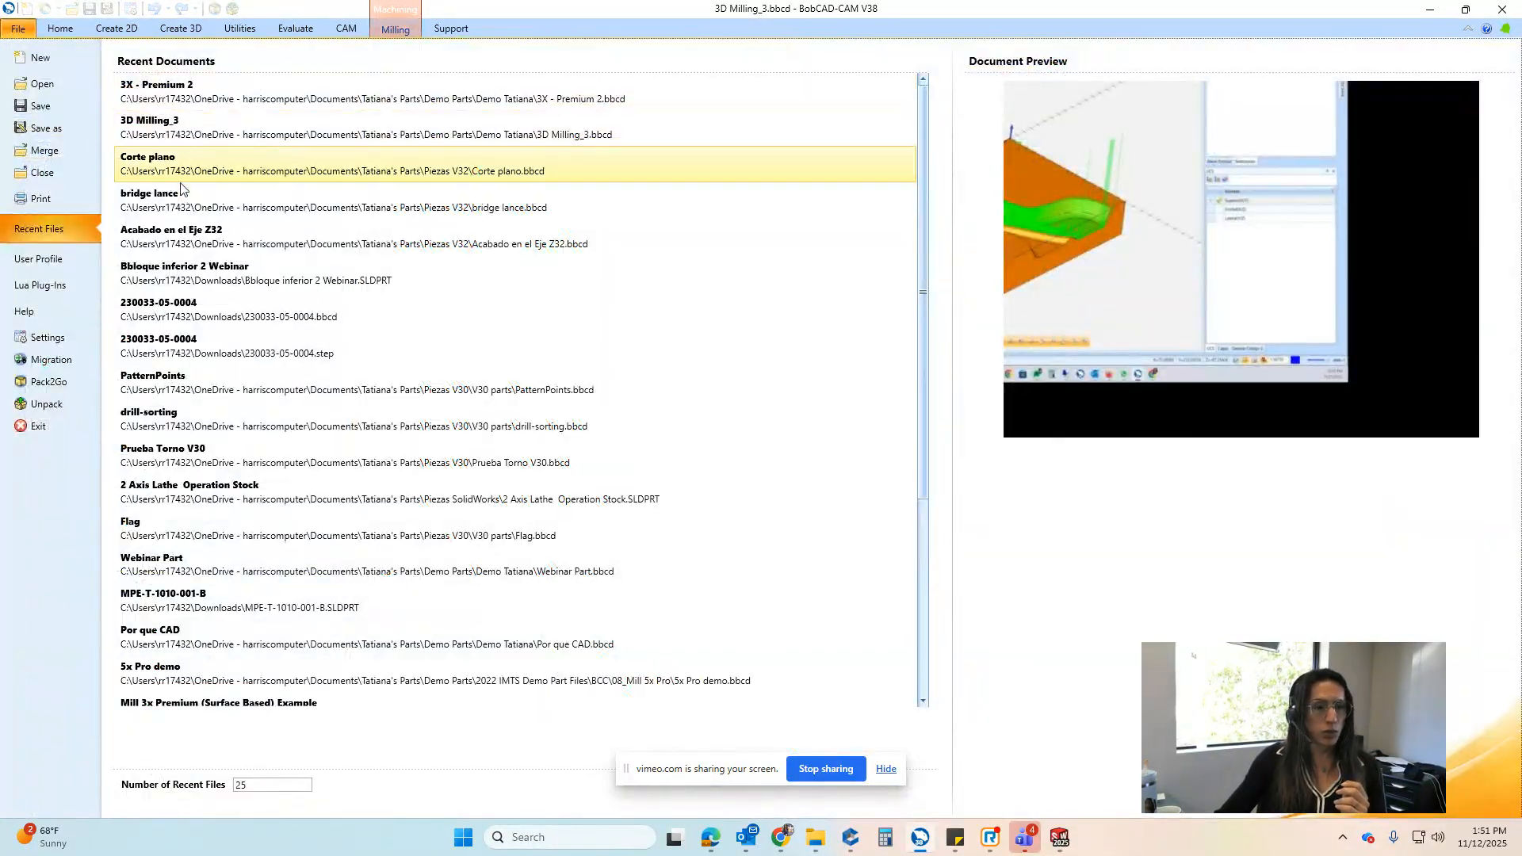
pyautogui.click(185, 203)
pyautogui.click(177, 235)
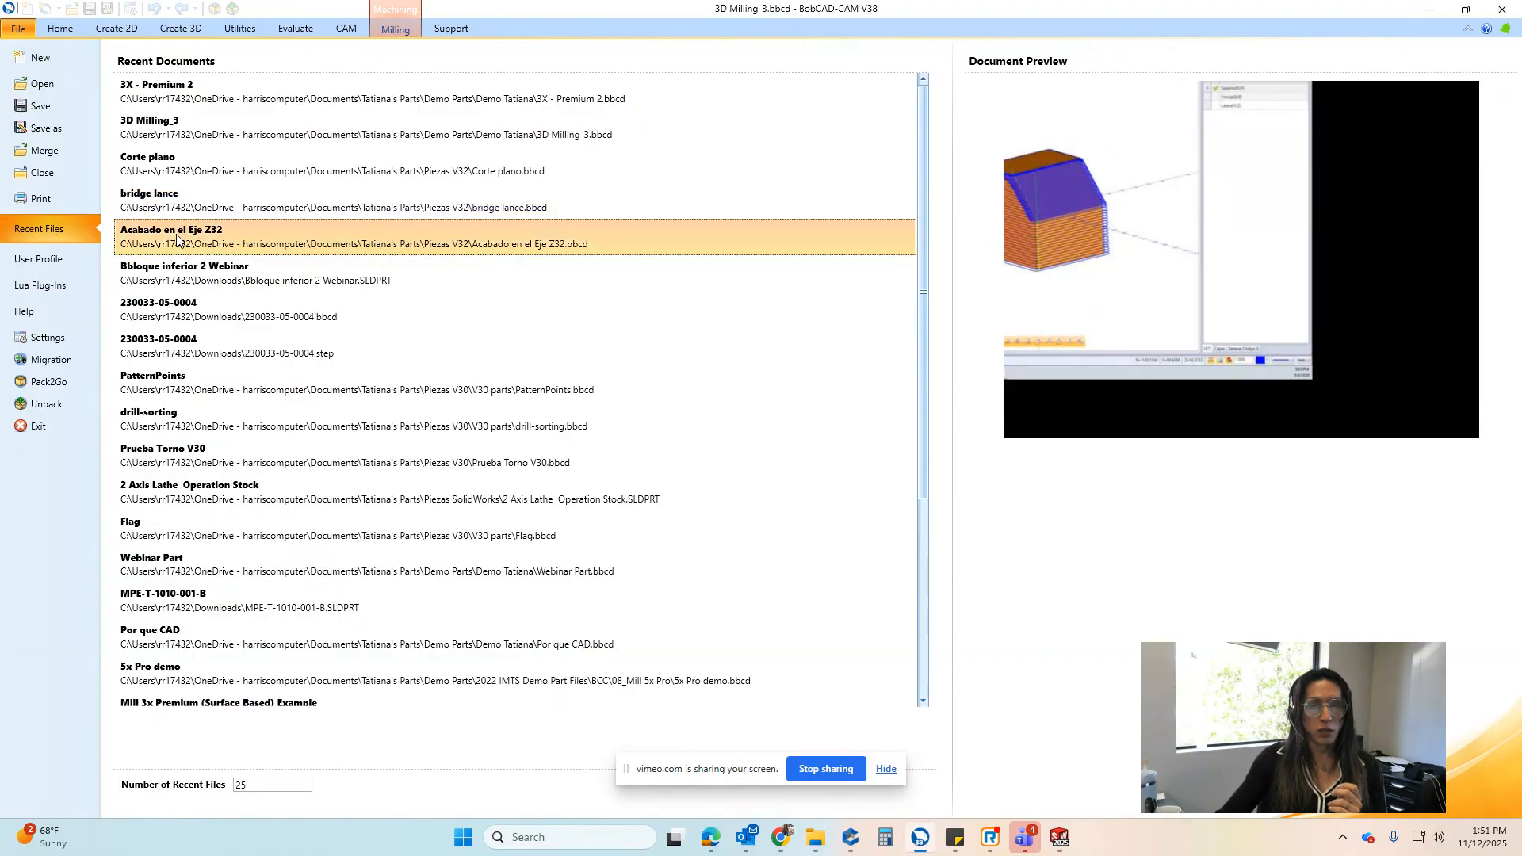
pyautogui.doubleClick(177, 236)
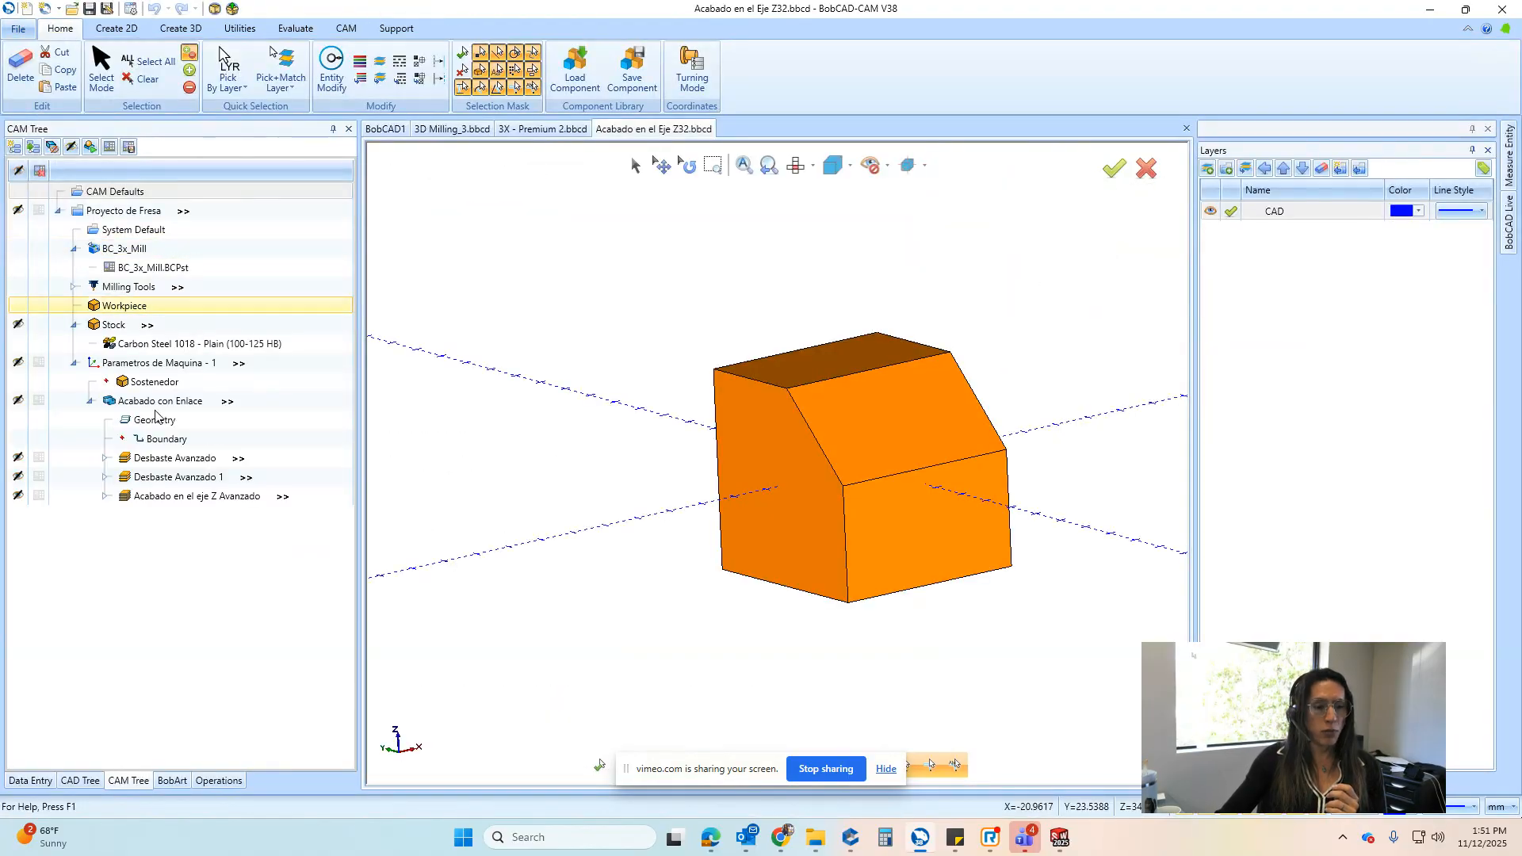
# Display the Acabado en el eje Z Avanzado toolpath and examine its pass spacing on the sloped face and vertical walls
pyautogui.click(176, 498)
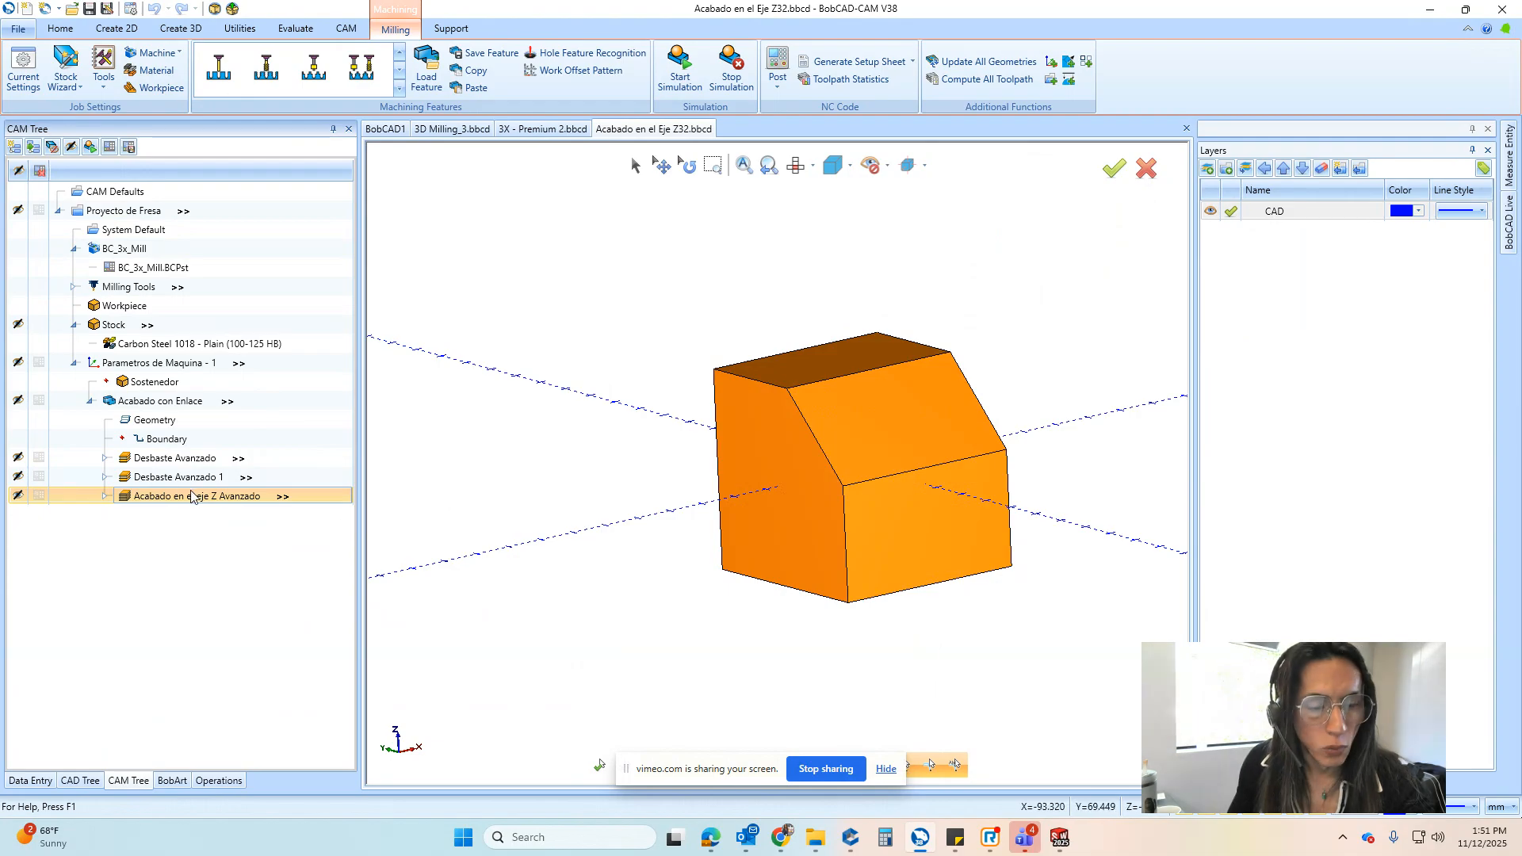
pyautogui.doubleClick(197, 499)
pyautogui.scroll(5, 728, 262)
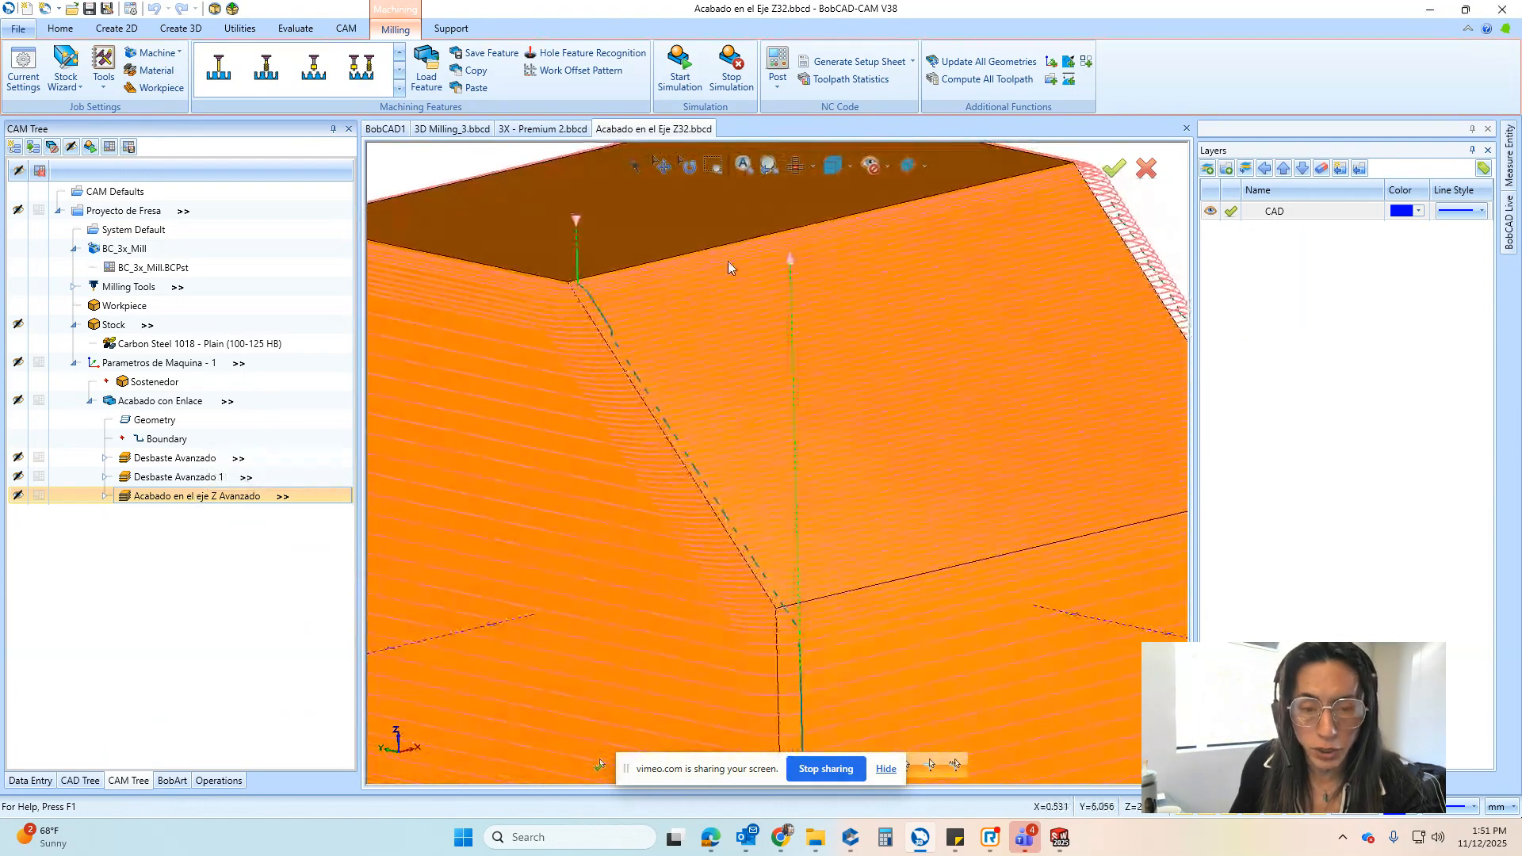
pyautogui.scroll(-3, 715, 313)
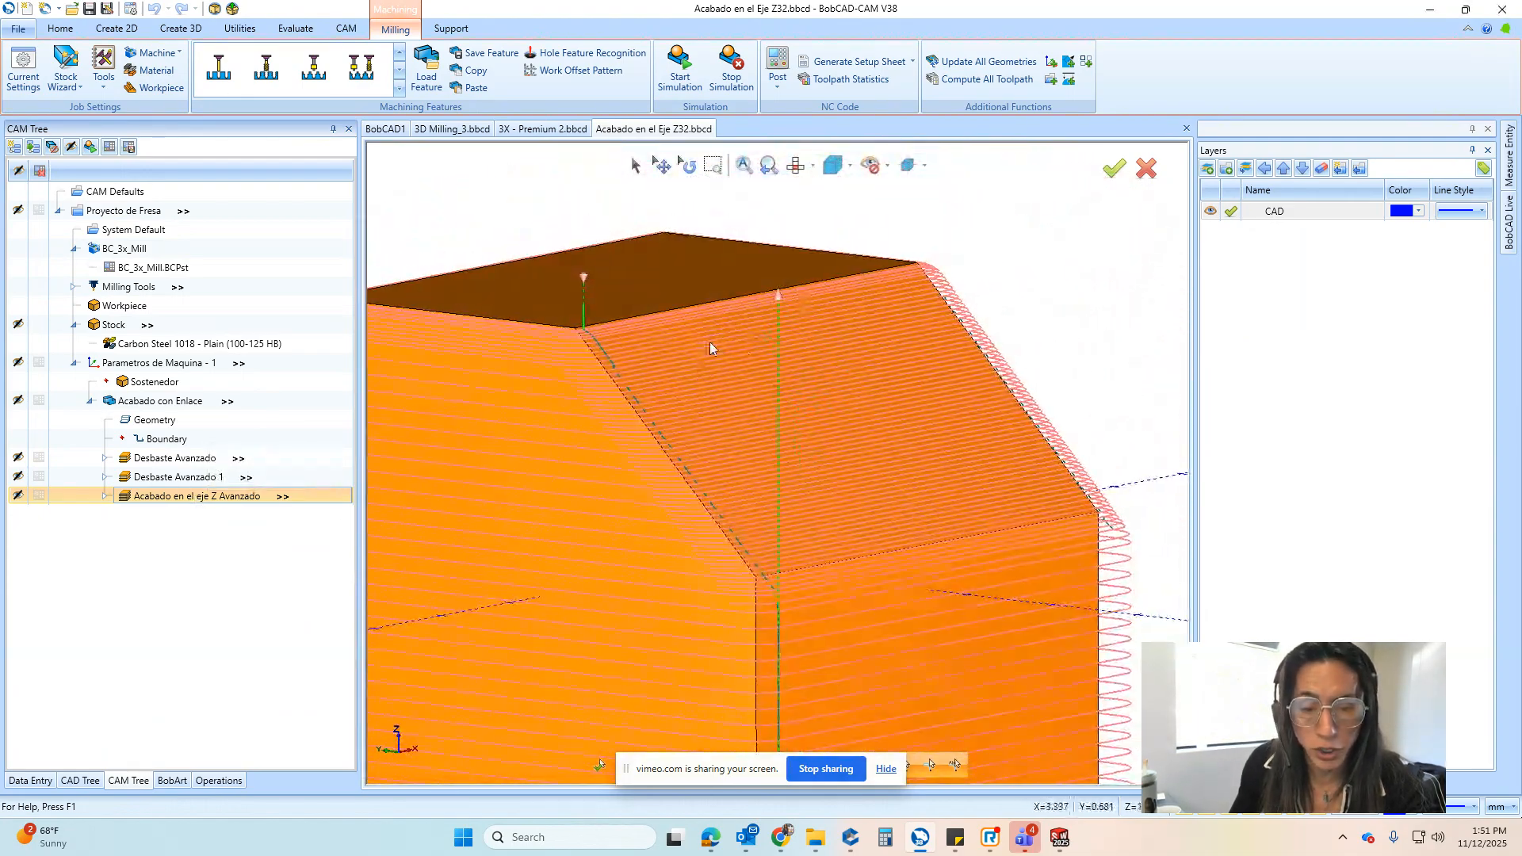
pyautogui.moveTo(570, 390); pyautogui.dragTo(568, 349, button='middle')
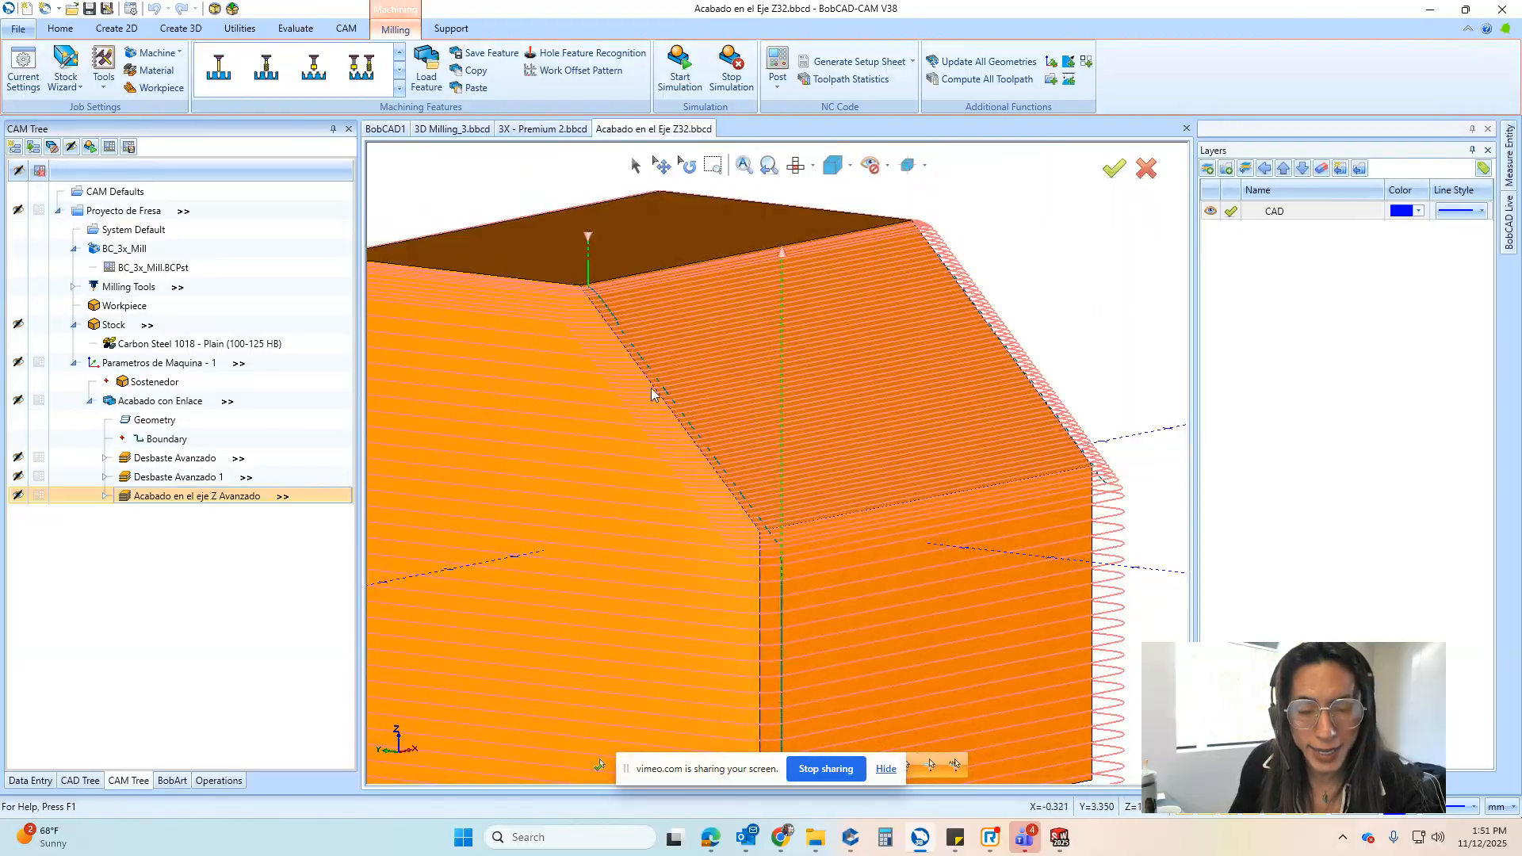
pyautogui.moveTo(568, 674); pyautogui.dragTo(567, 531, button='middle')
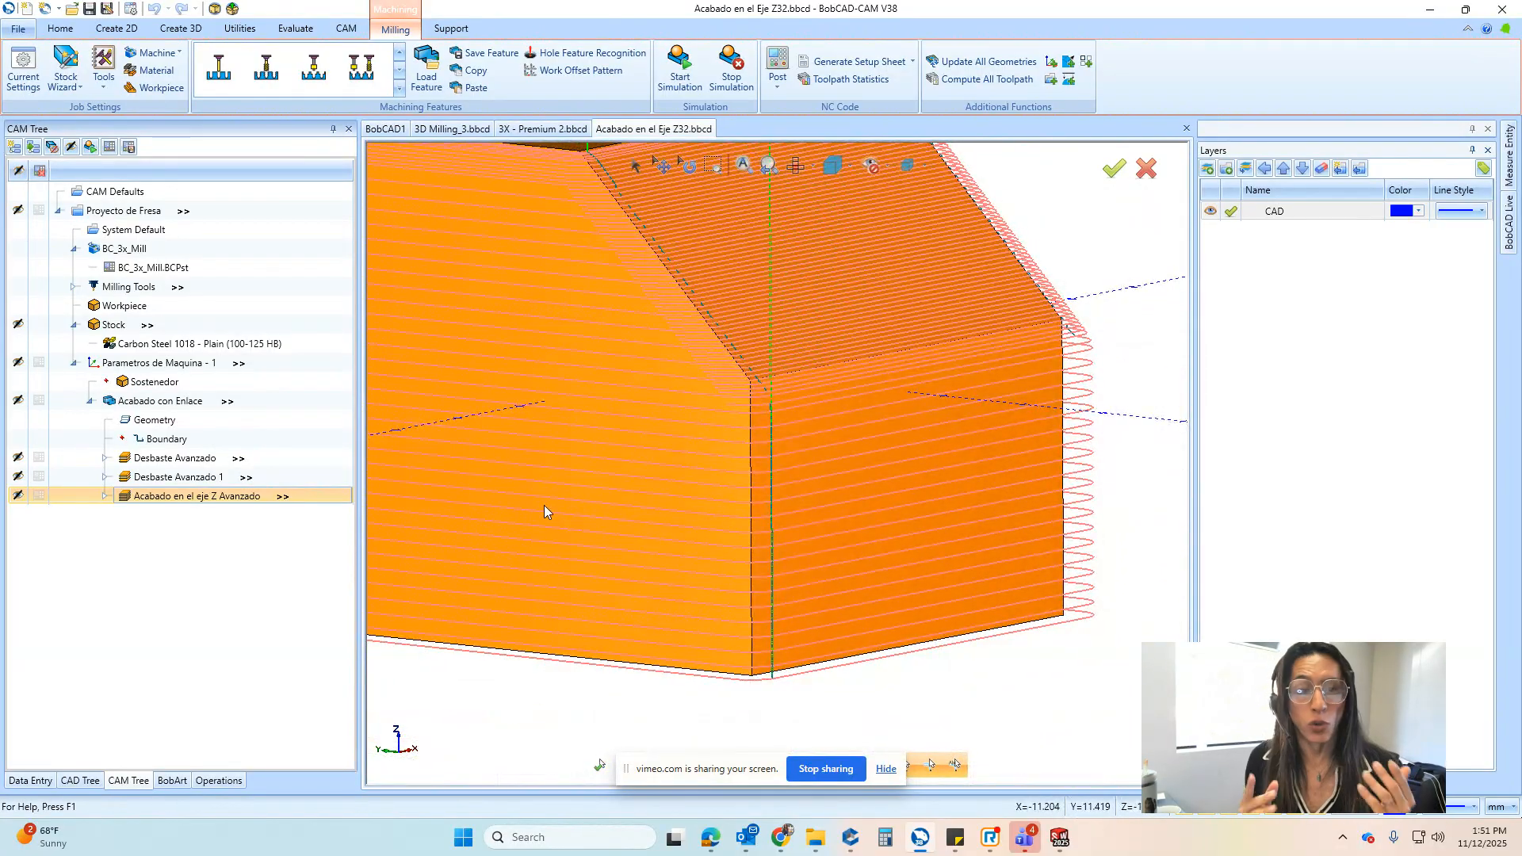
# Return to the 3X - Premium 2 document and switch to SOLIDWORKS with the Bbloque inferior 2 Webinar done part
pyautogui.click(544, 129)
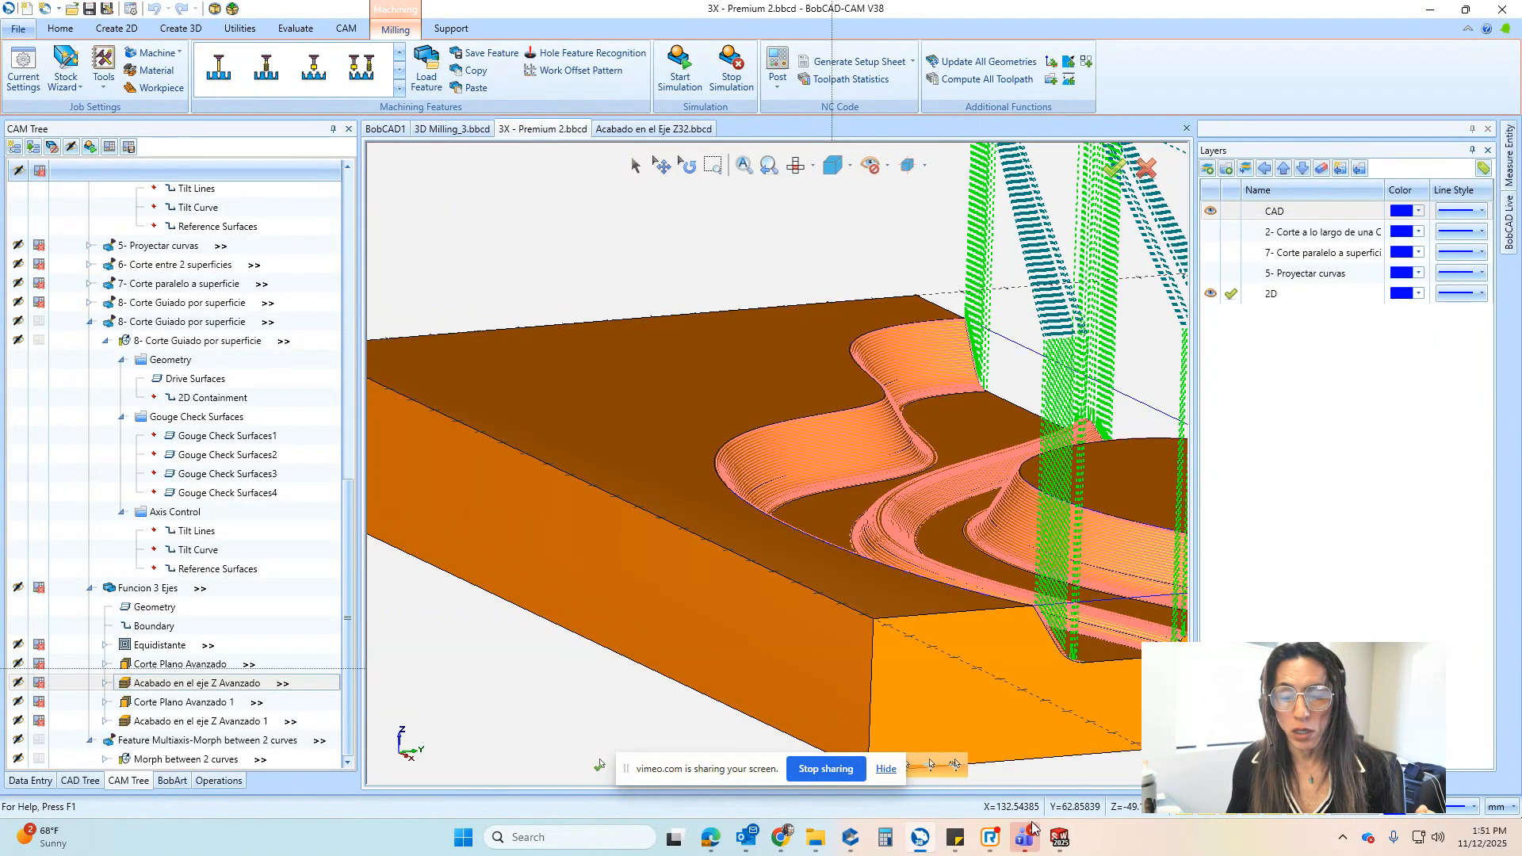
pyautogui.click(1060, 837)
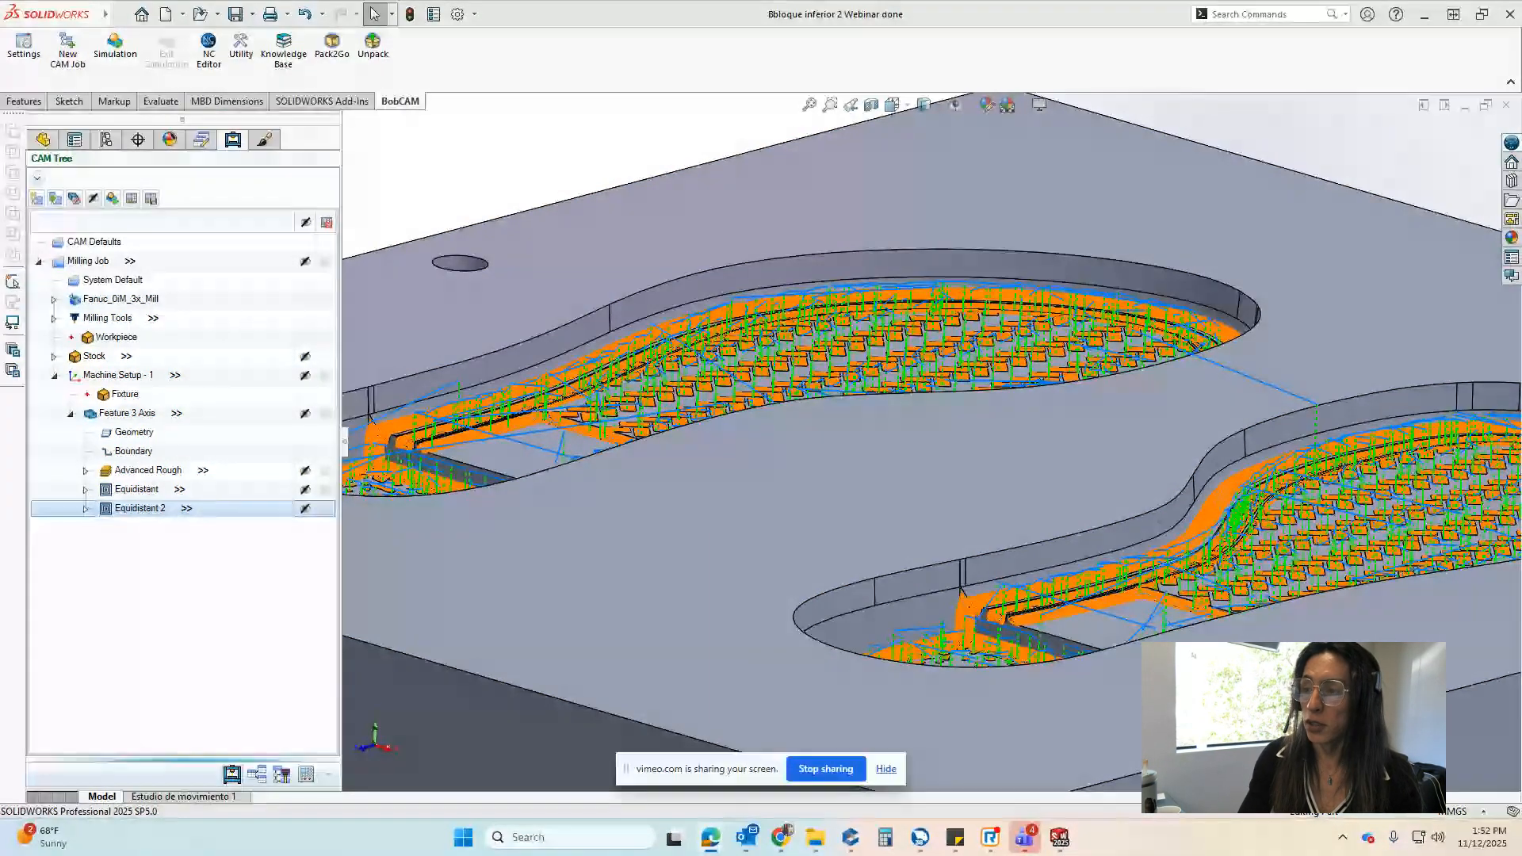
# Switch to the browser at bobcadsupport.com and open the Virtual Training Schedule from the training resources
pyautogui.moveTo(1521, 198); pyautogui.dragTo(711, 133)
pyautogui.doubleClick(891, 126)
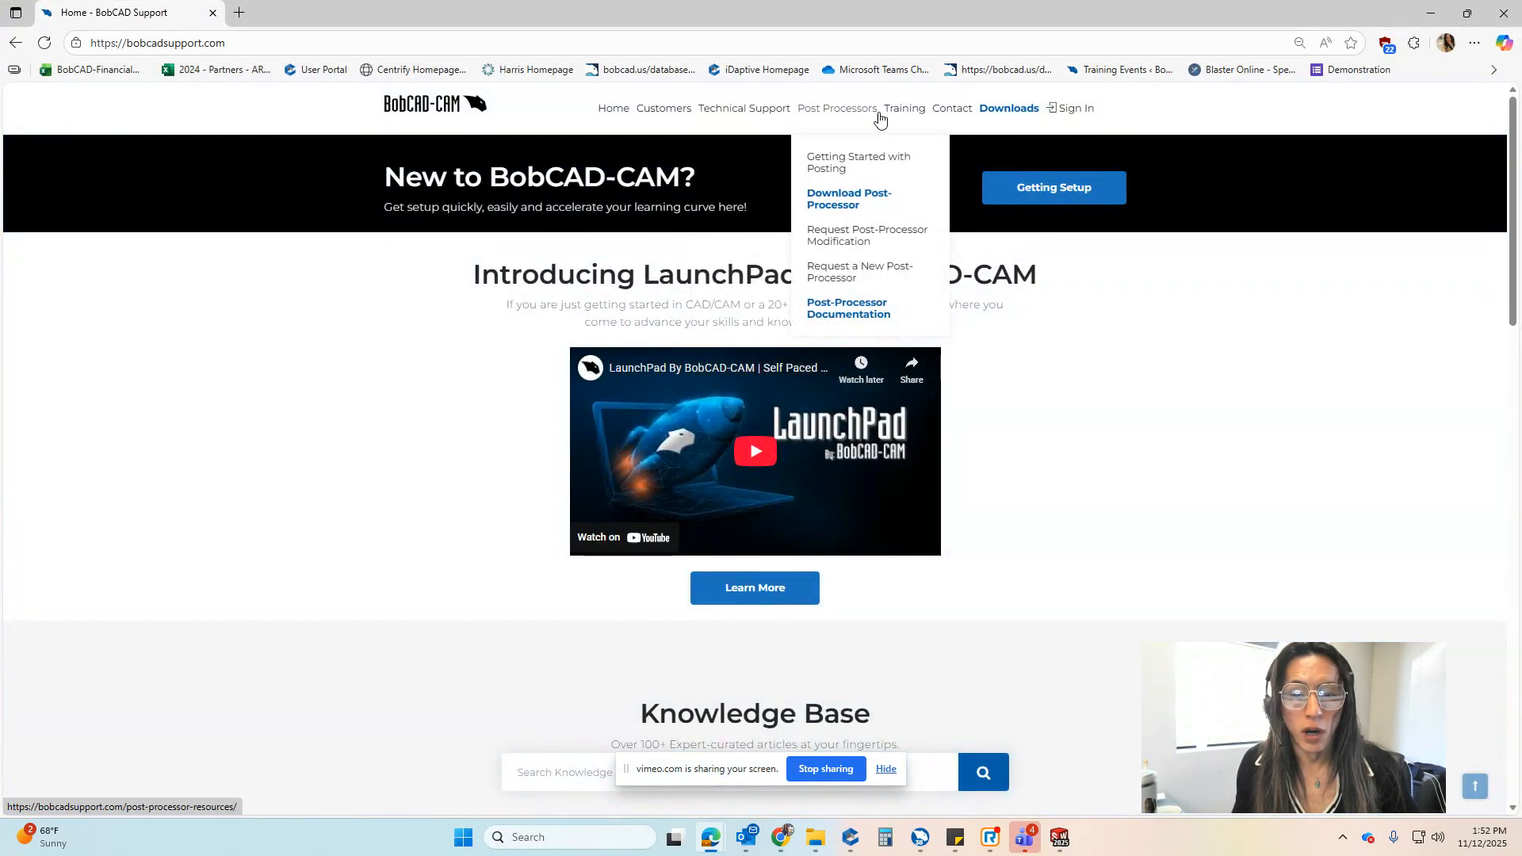
pyautogui.moveTo(920, 112)
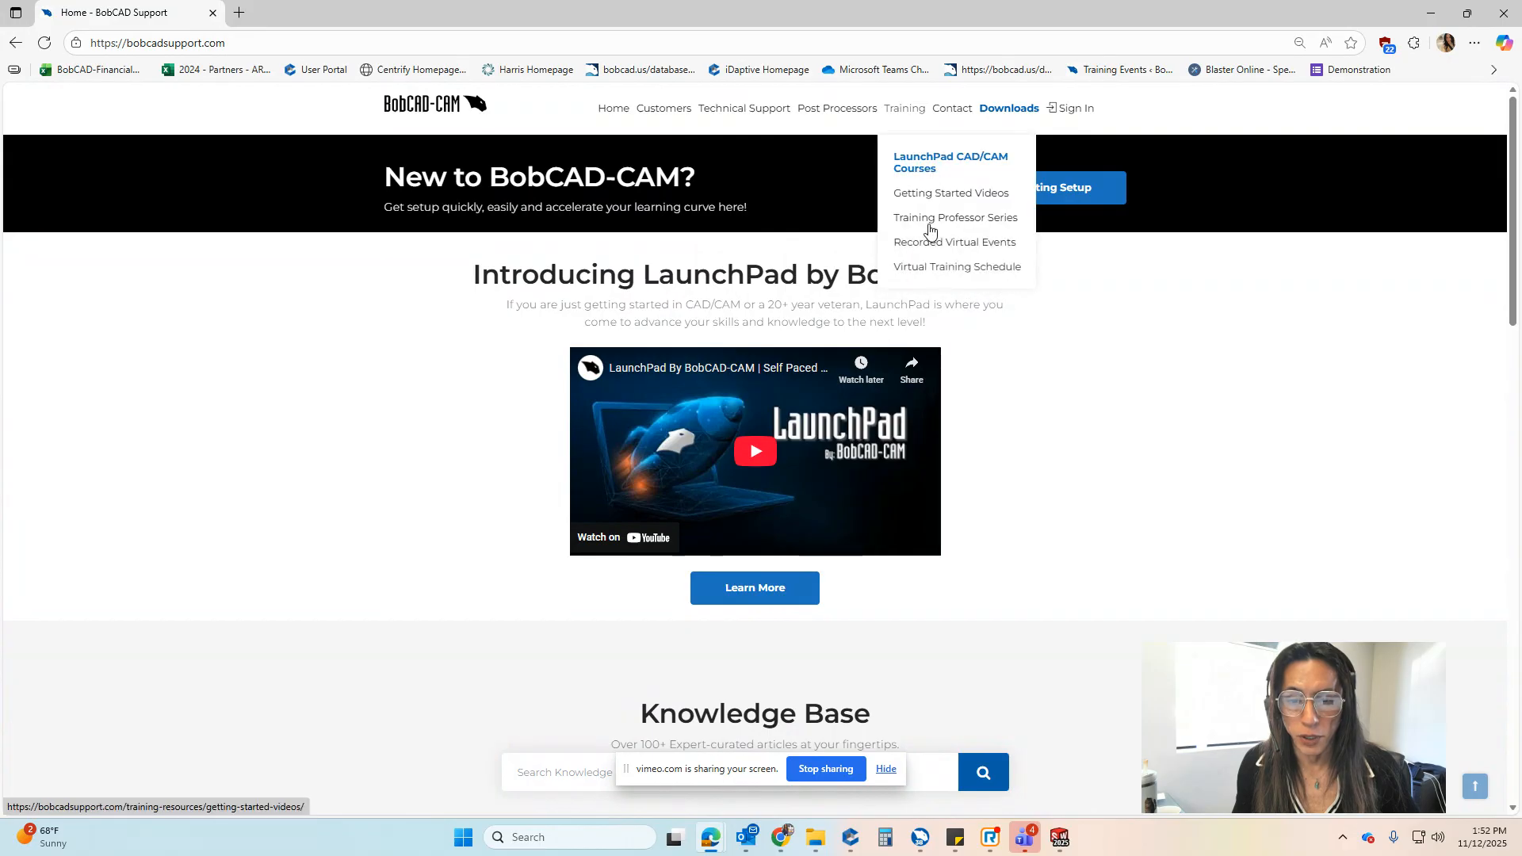
pyautogui.click(941, 274)
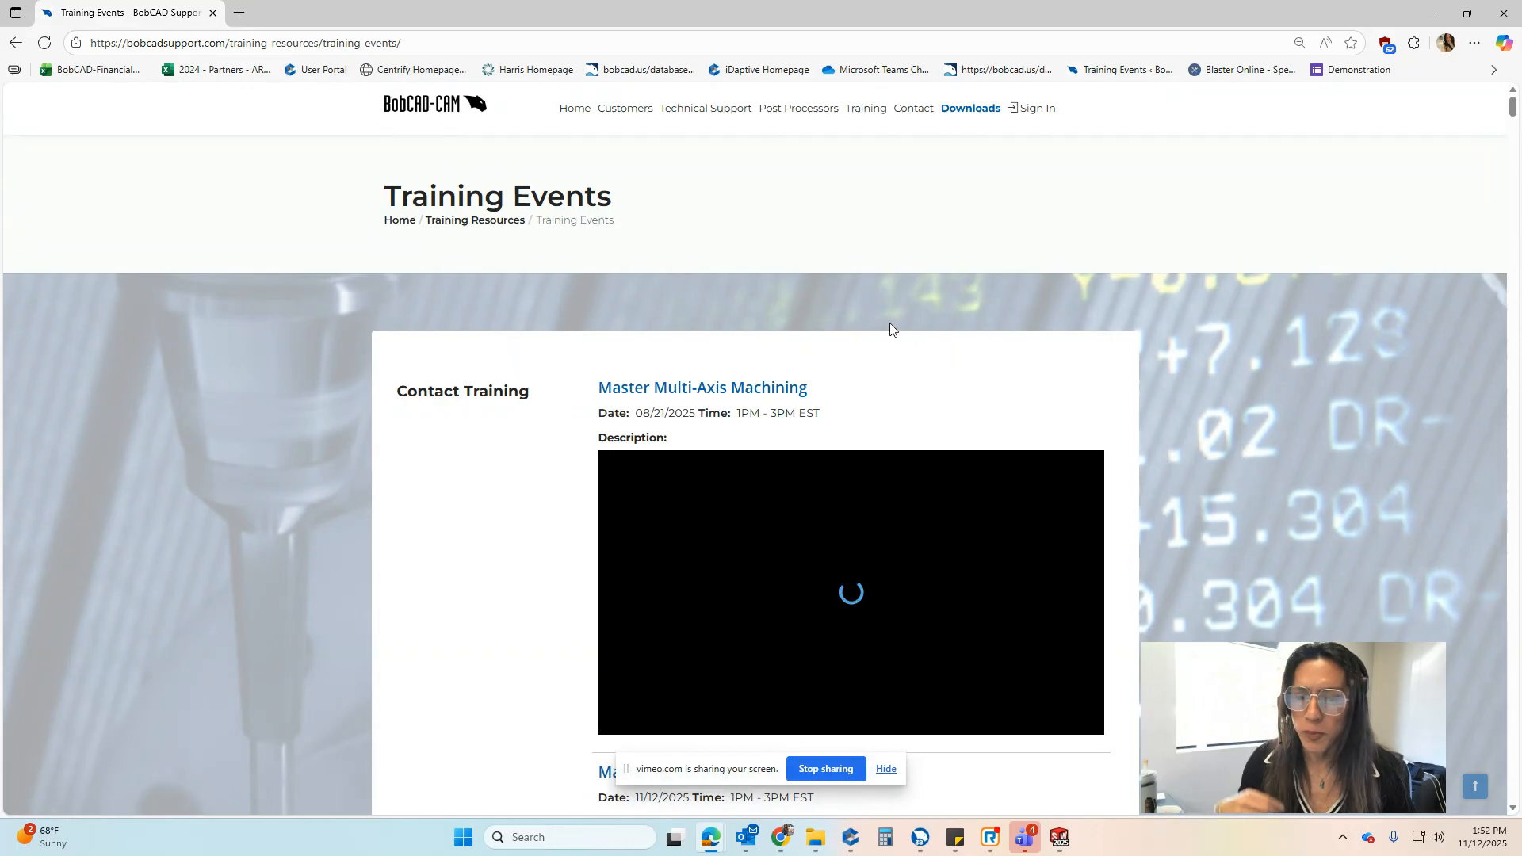
# Look over the first sessions on the Training Events page and return to Master Multi-Axis Machining
pyautogui.scroll(-7, 910, 340)
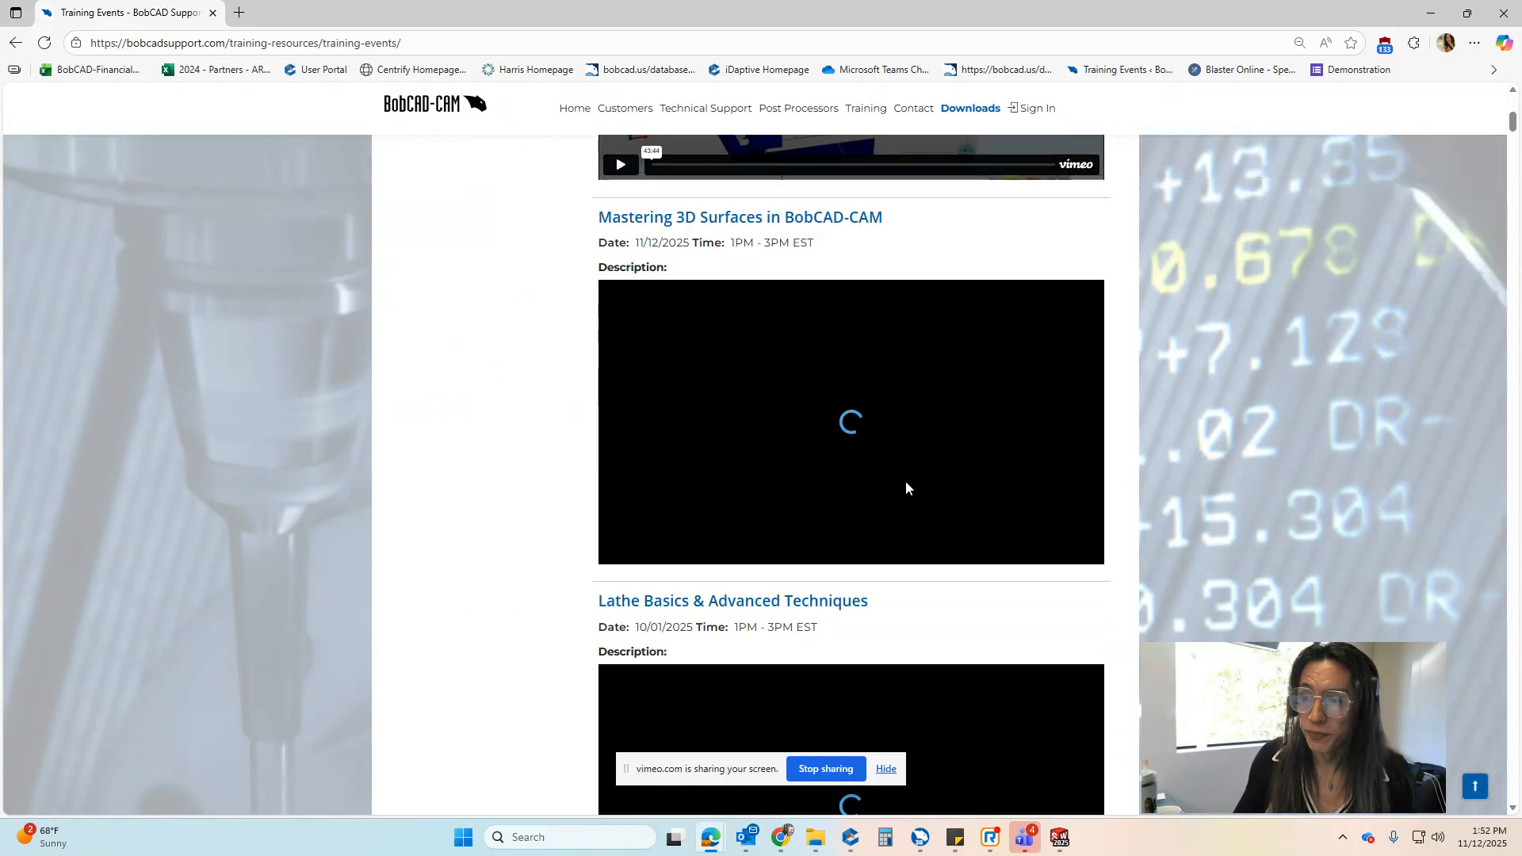
pyautogui.scroll(3, 907, 486)
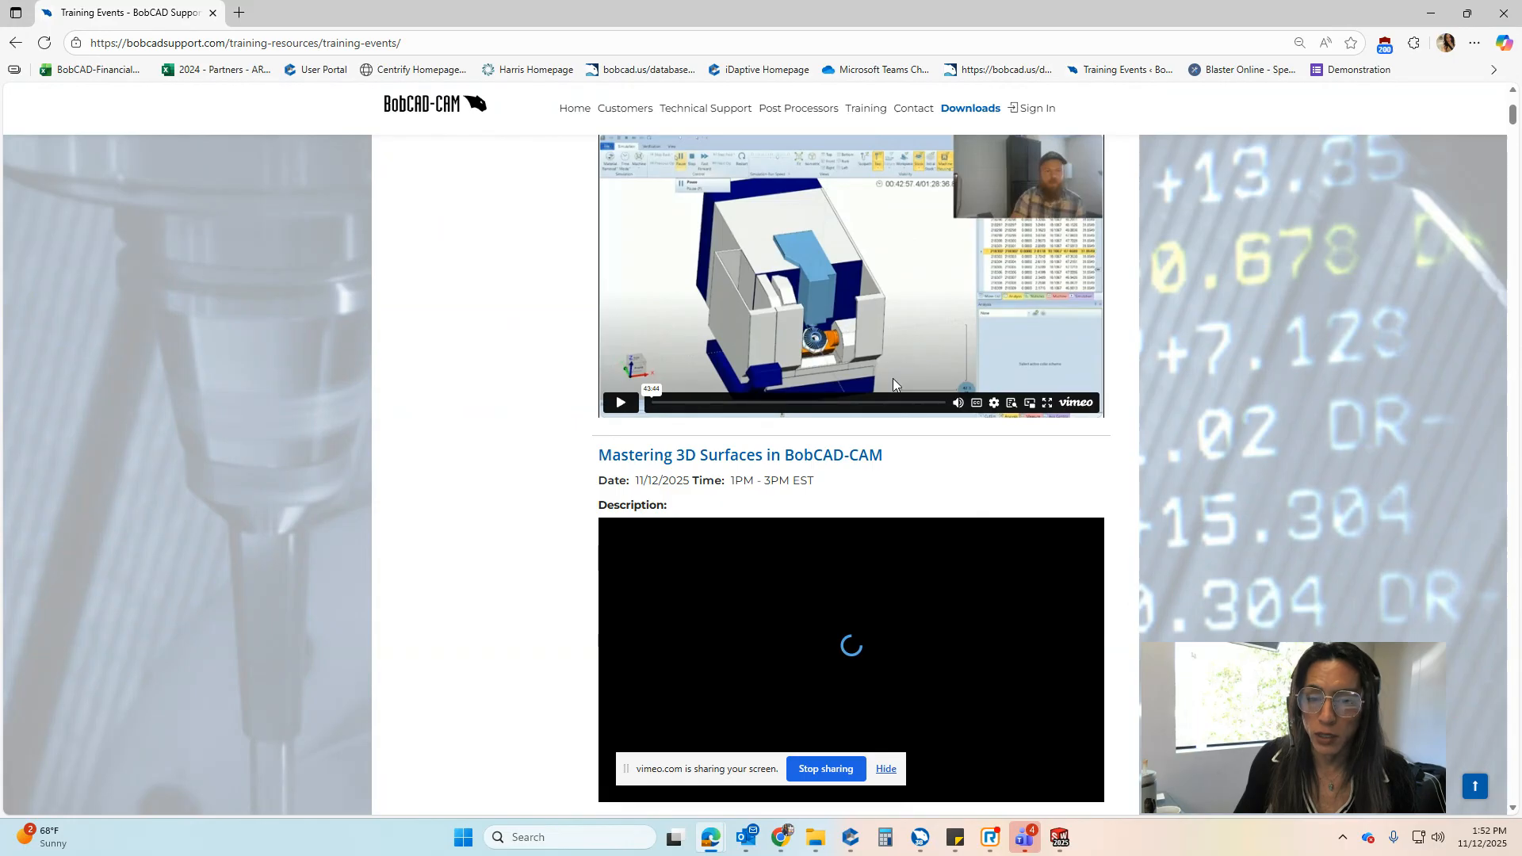
pyautogui.scroll(-9, 1032, 502)
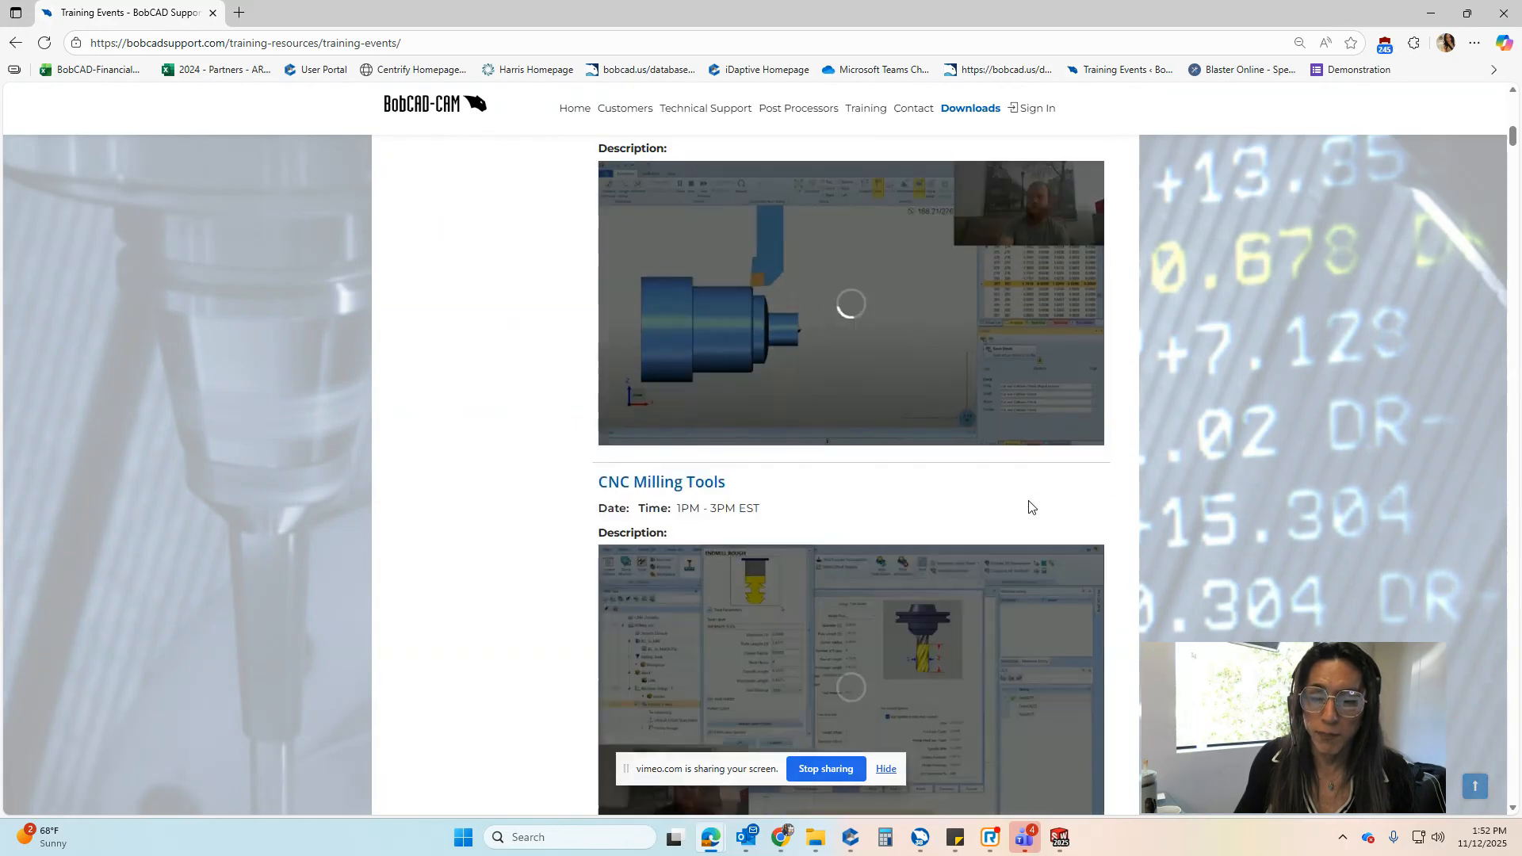
pyautogui.scroll(-7, 1029, 505)
pyautogui.scroll(17, 1026, 497)
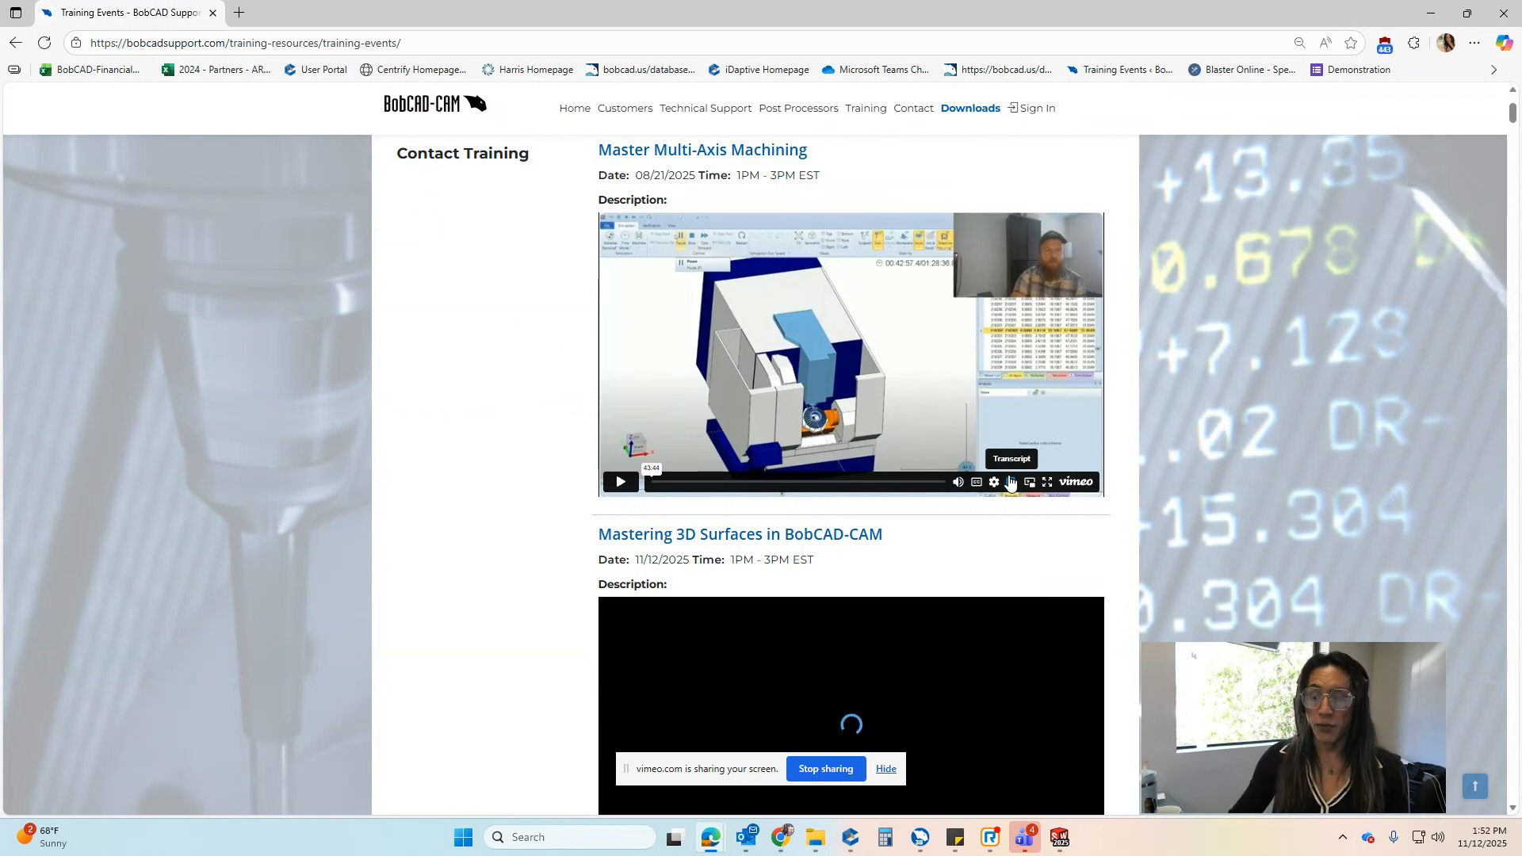
# Consult the system calendar for November 2025 and close it again
pyautogui.click(1481, 837)
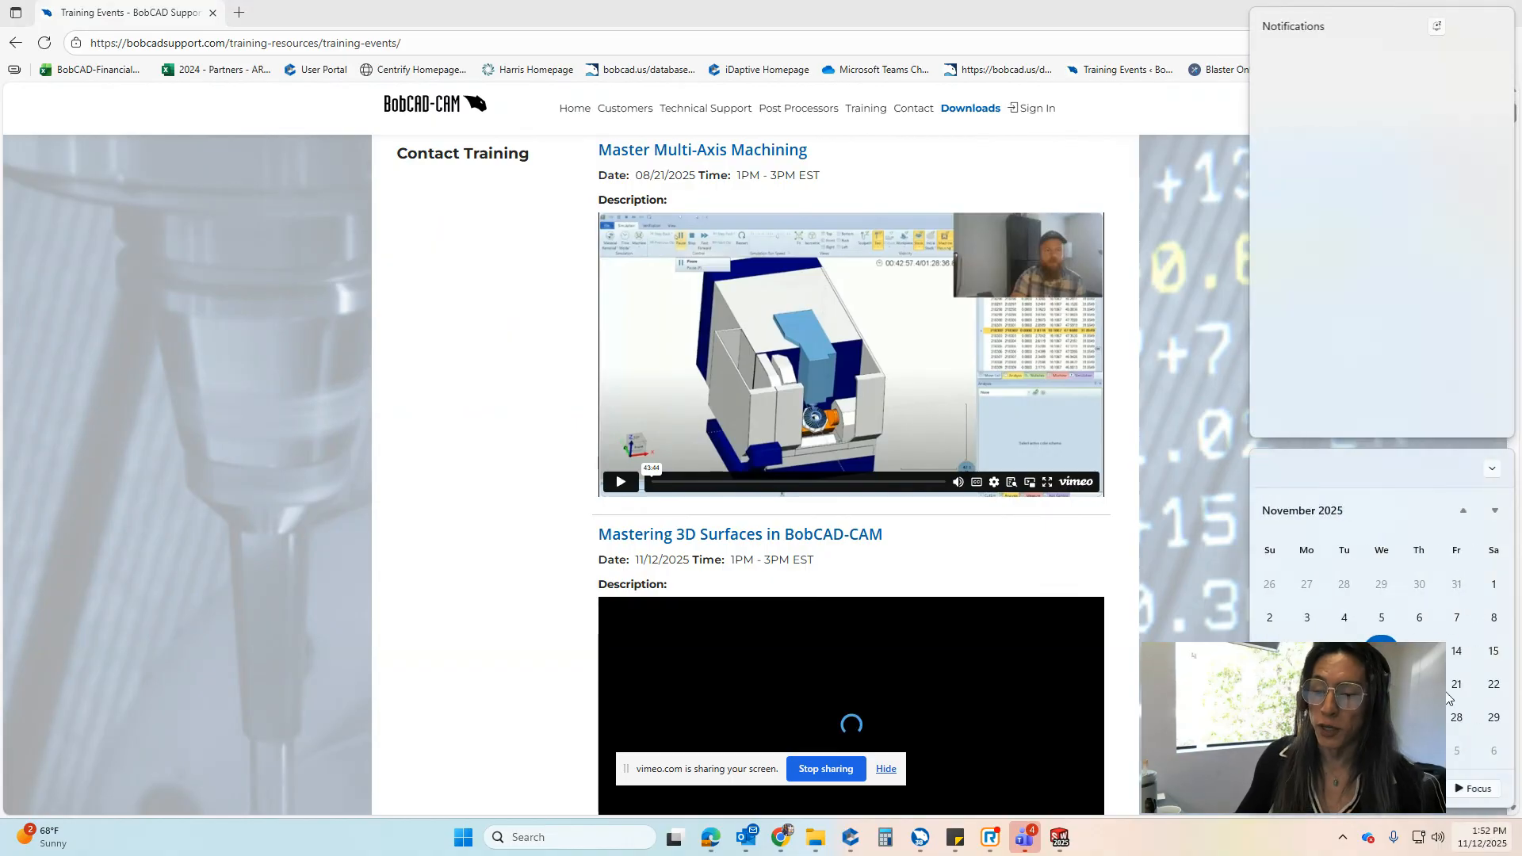
pyautogui.click(1191, 573)
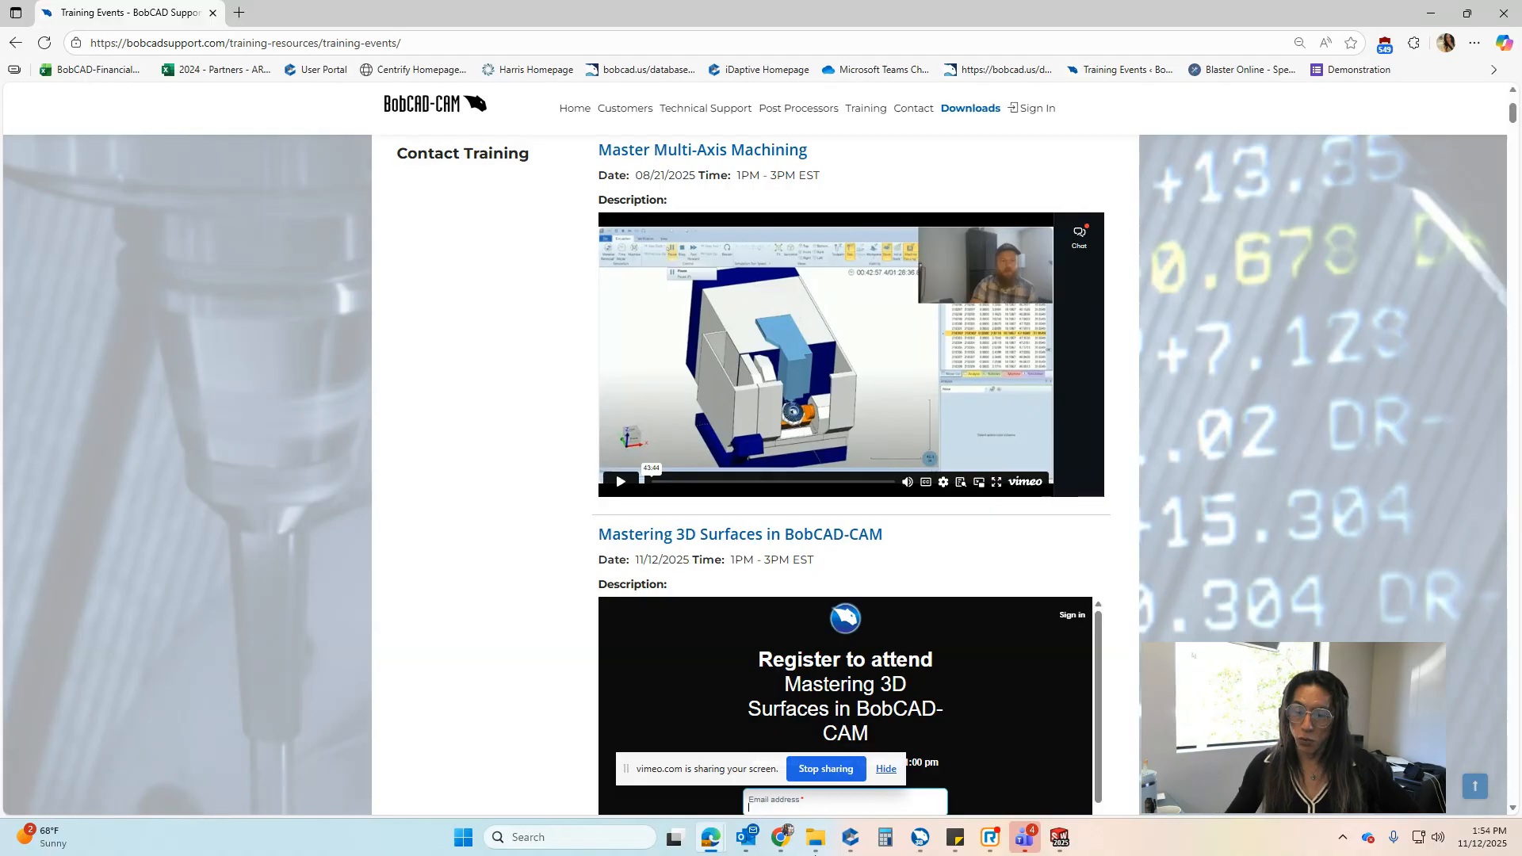
pyautogui.click(1490, 838)
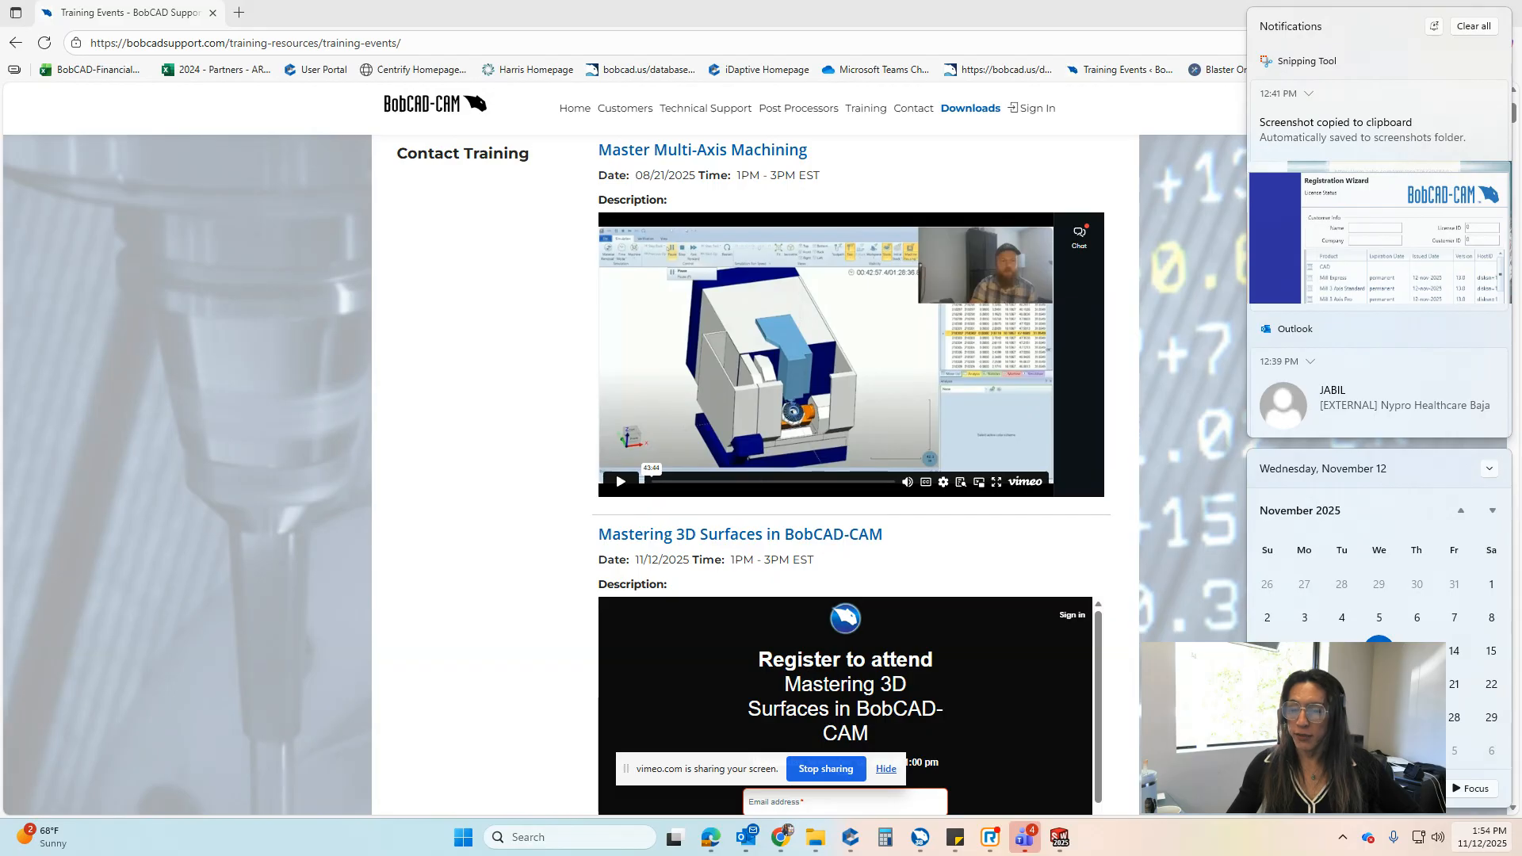
pyautogui.click(1132, 552)
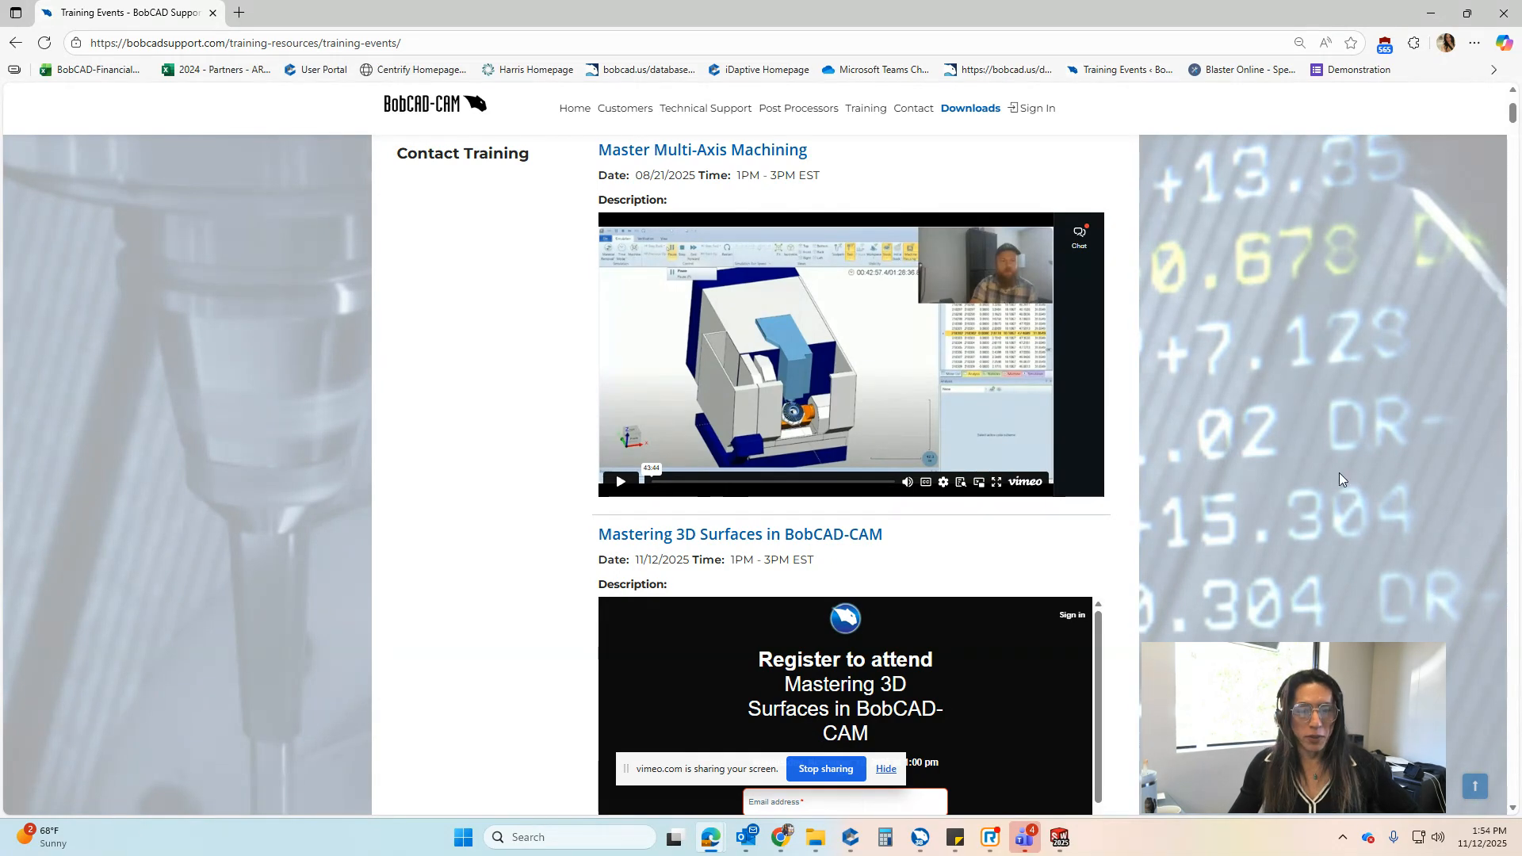
# Look through the older recorded training events, from Mastering 3D Surfaces in BobCAD-CAM down to Boost Productivity with Mill Turn
pyautogui.scroll(-5, 1191, 577)
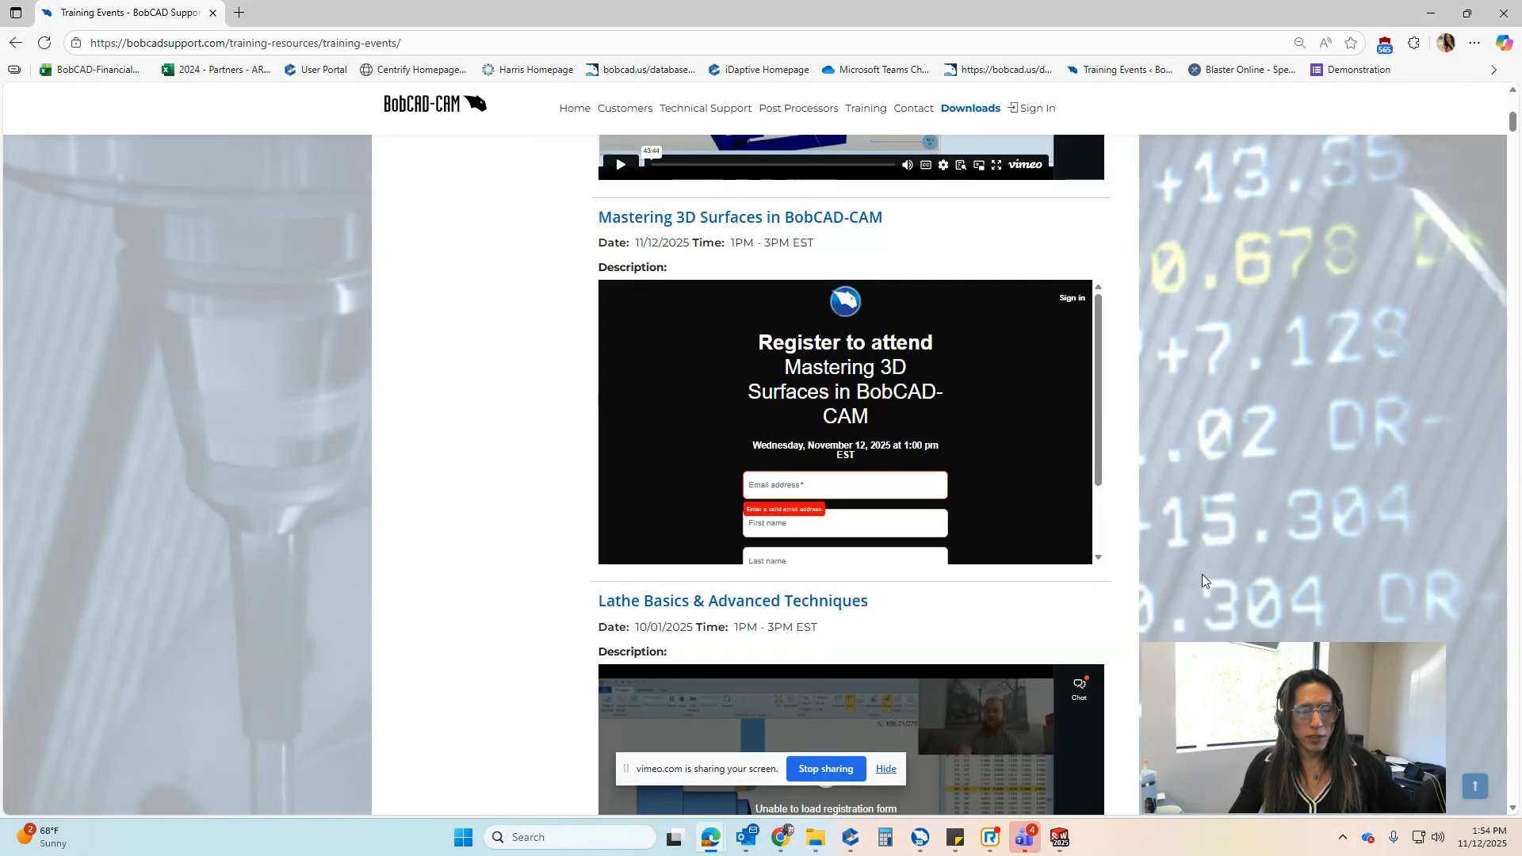
pyautogui.scroll(-3, 1221, 584)
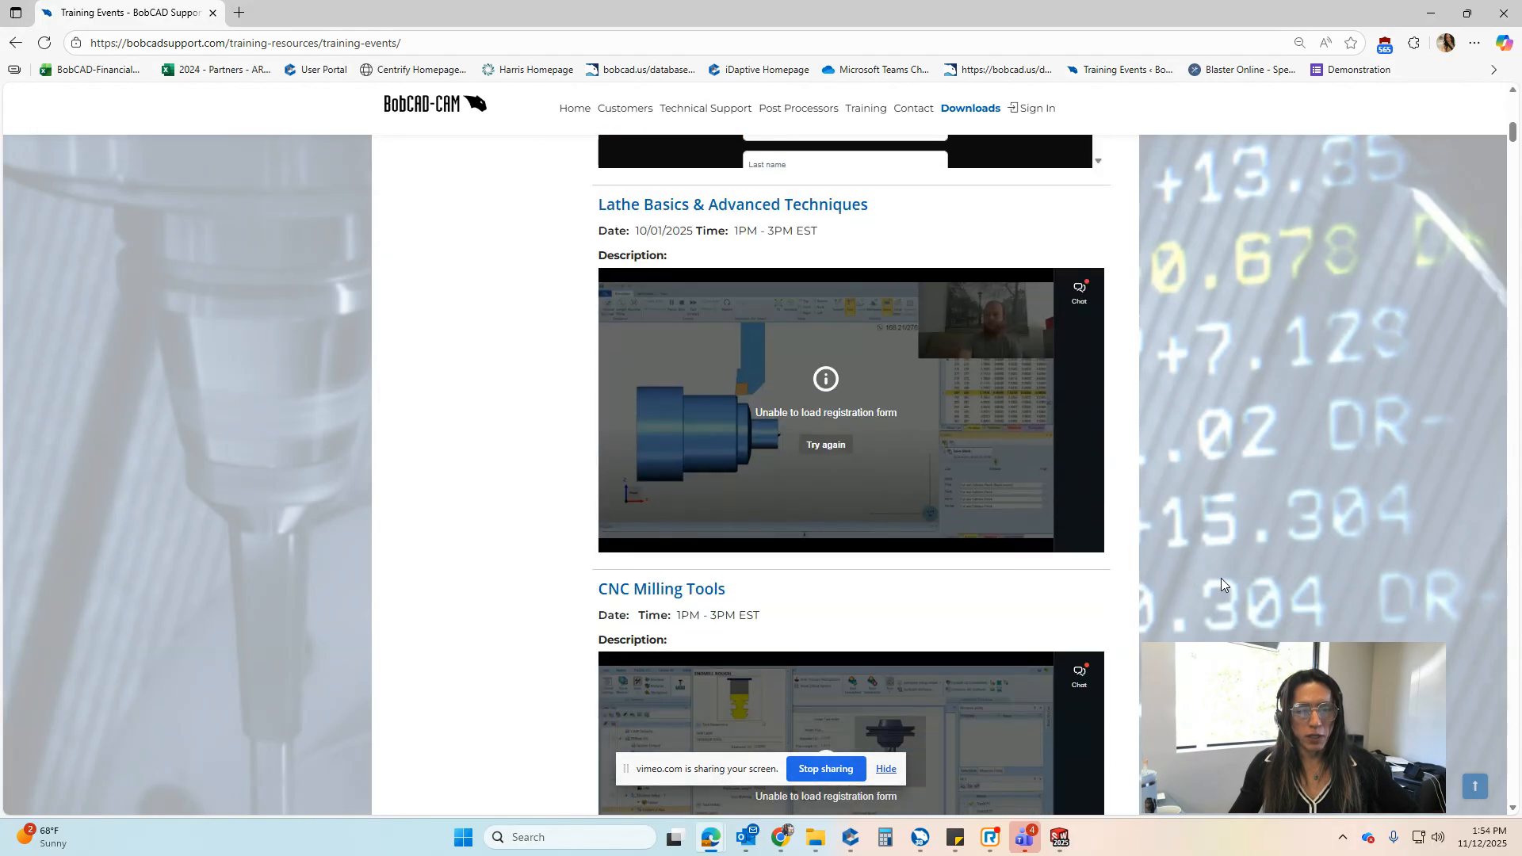
pyautogui.scroll(-7, 1220, 578)
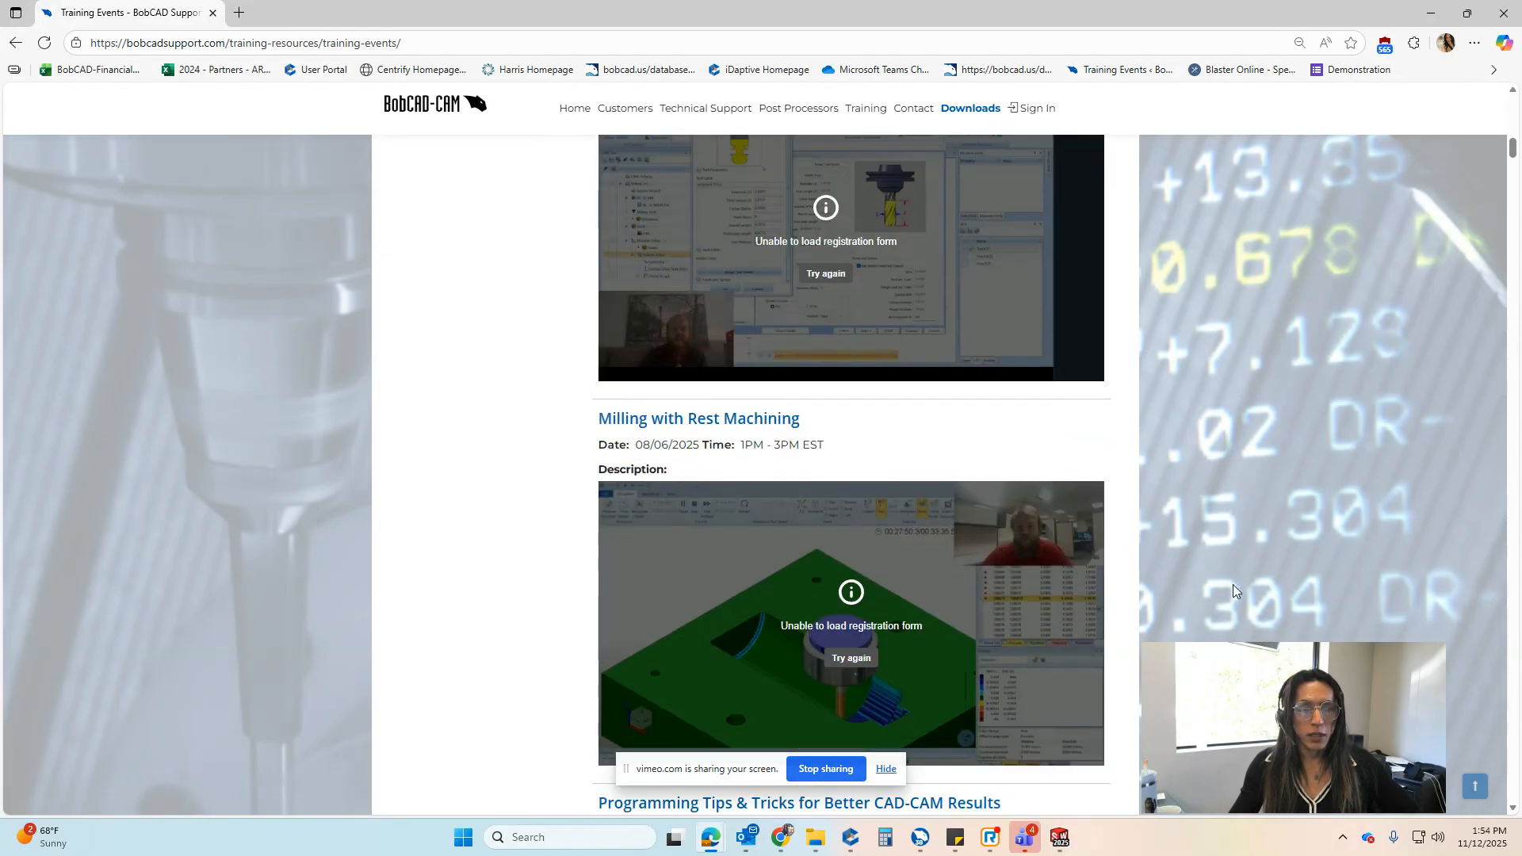
pyautogui.scroll(-5, 1233, 583)
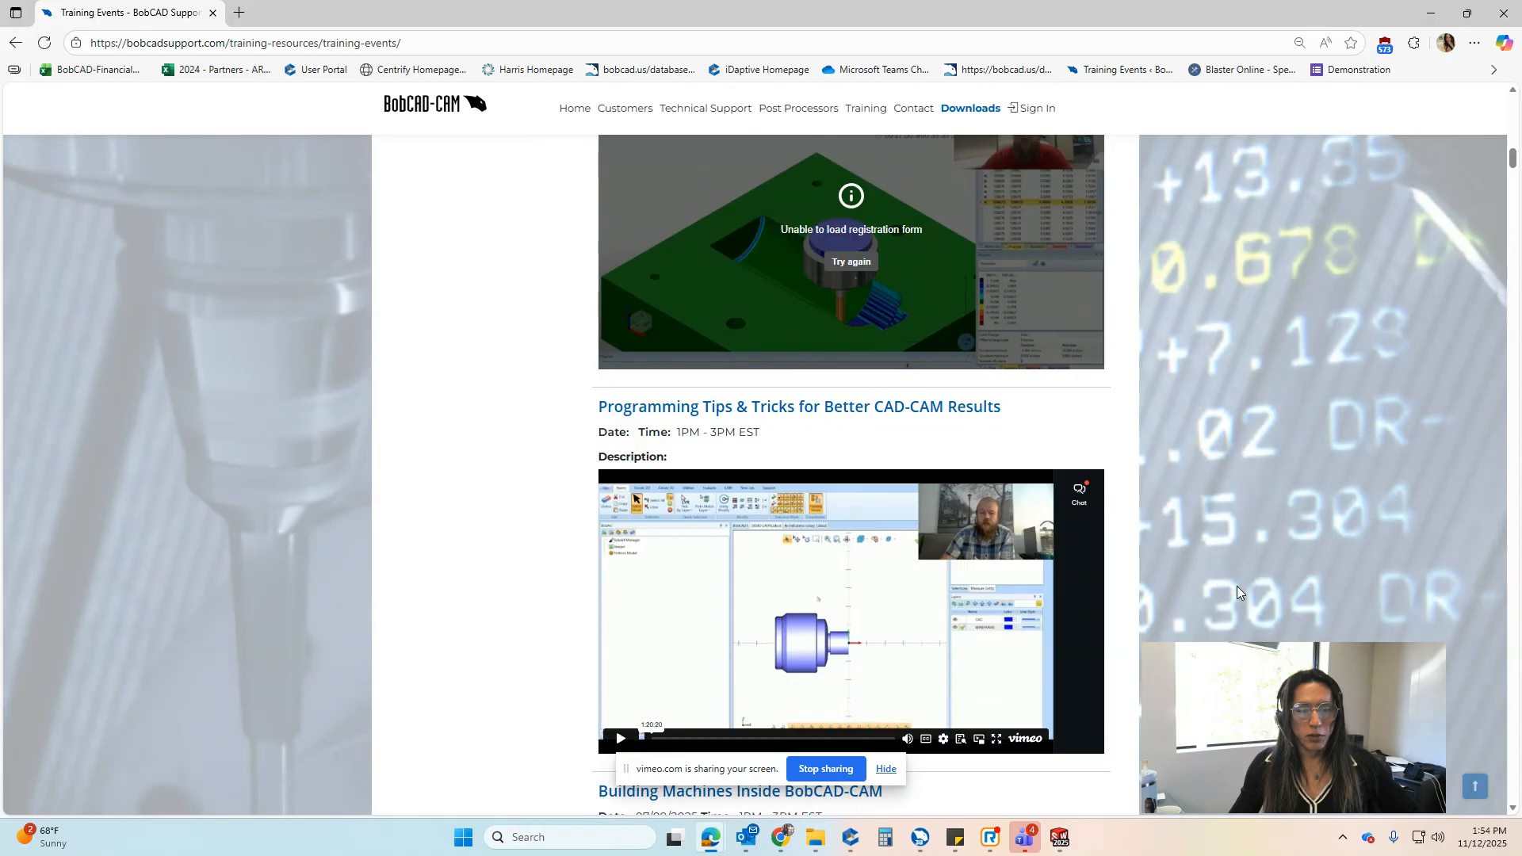
pyautogui.scroll(-7, 1249, 592)
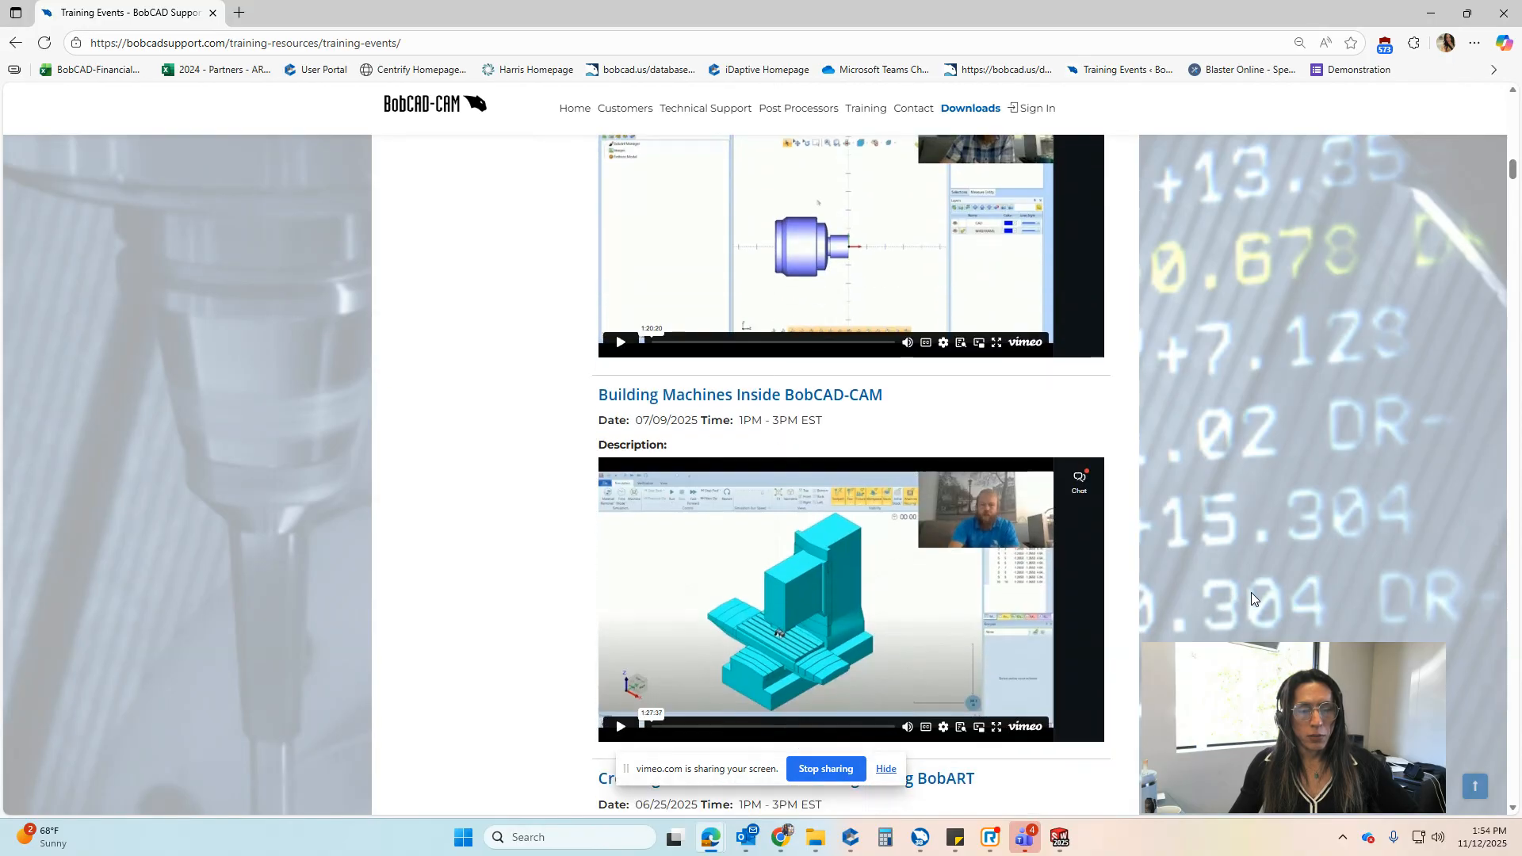
pyautogui.scroll(-3, 1251, 593)
pyautogui.scroll(-4, 1251, 592)
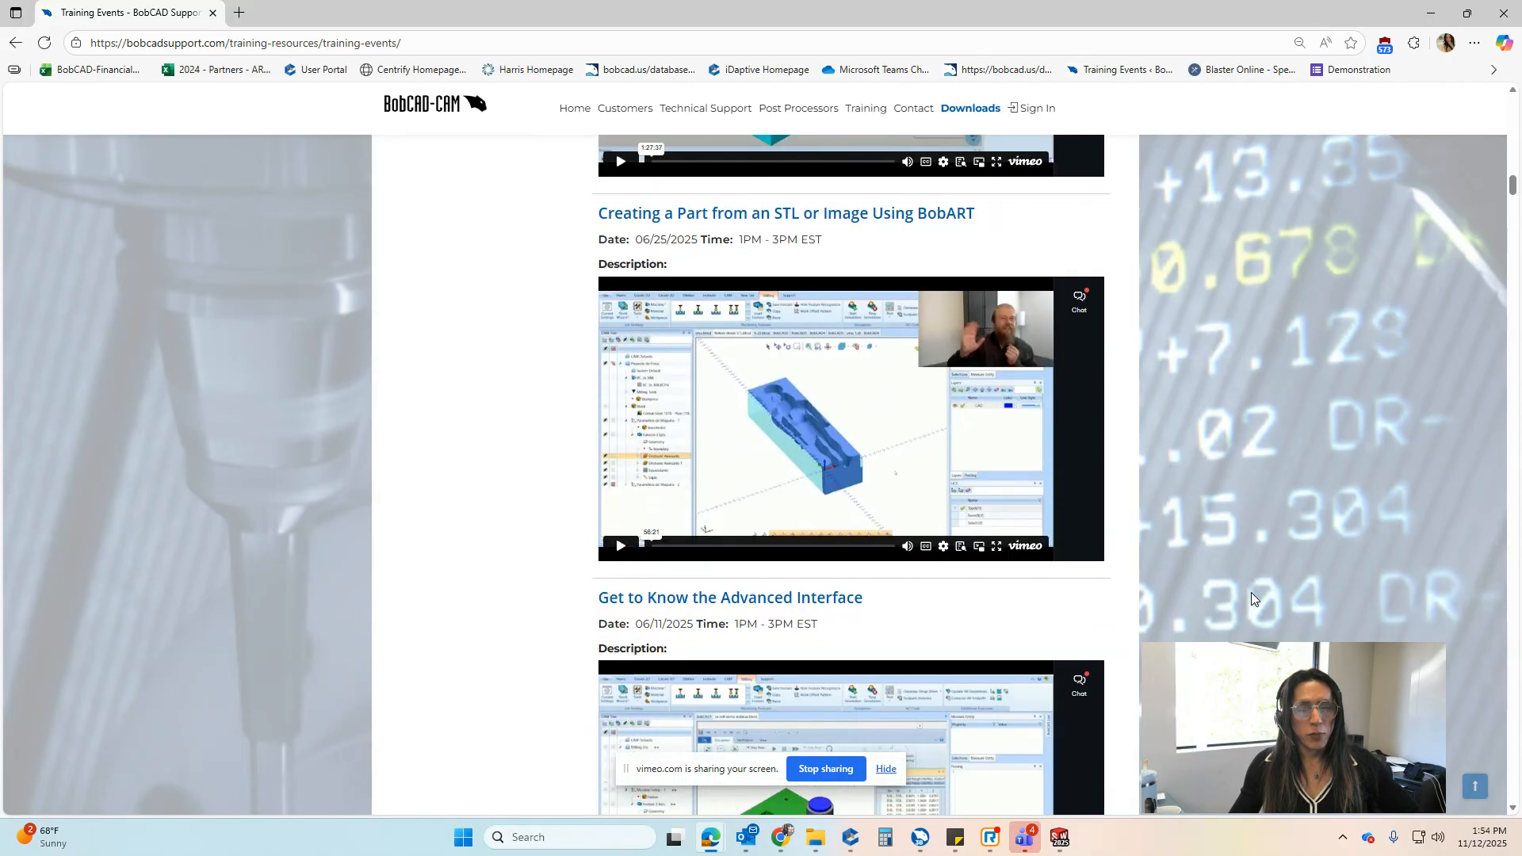
pyautogui.scroll(-5, 1251, 592)
pyautogui.scroll(-4, 1253, 593)
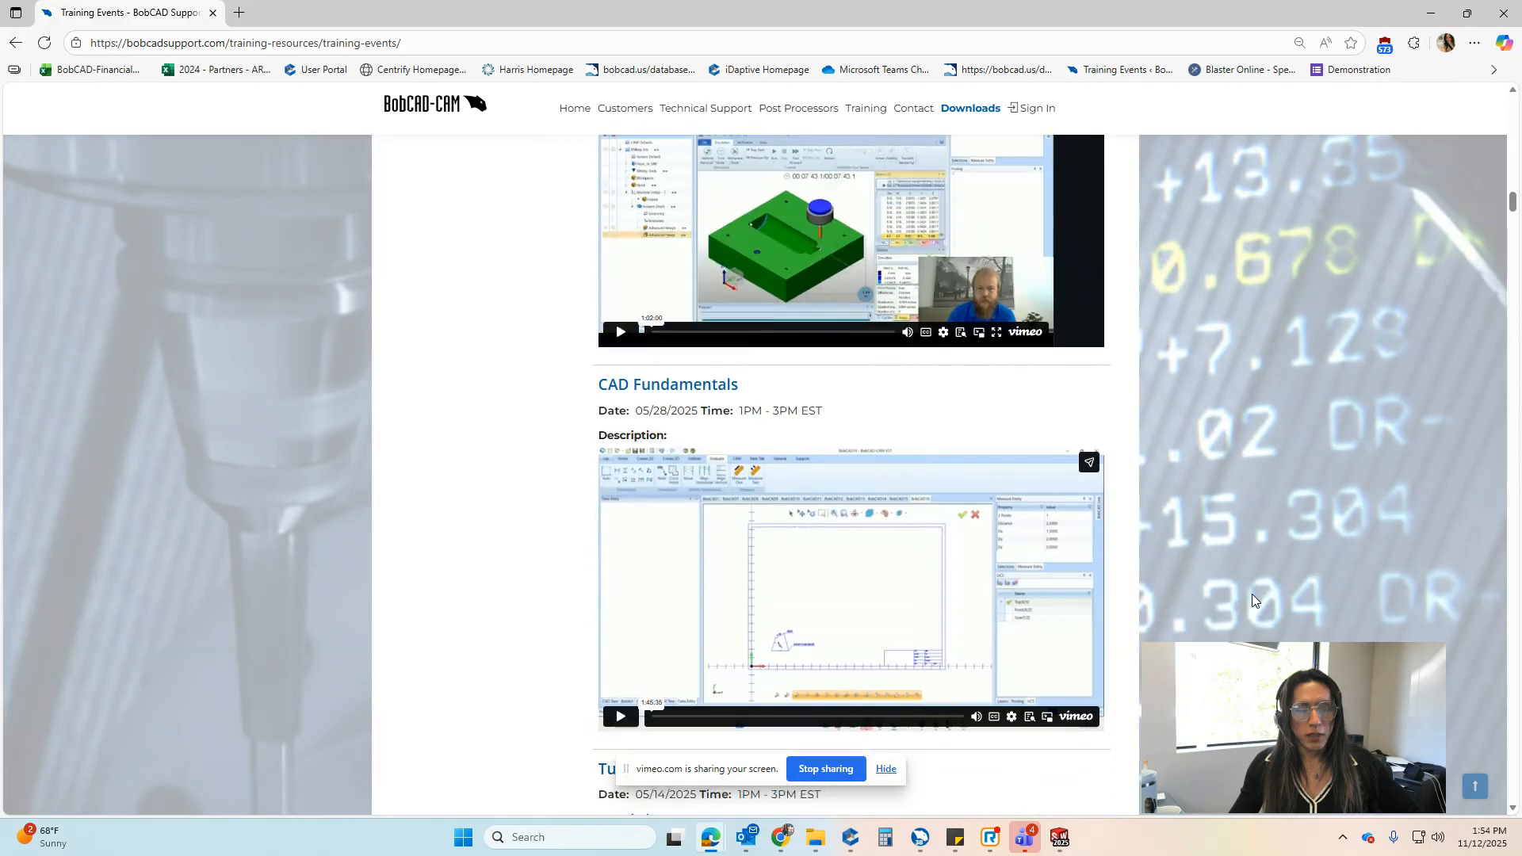
pyautogui.scroll(-7, 1253, 593)
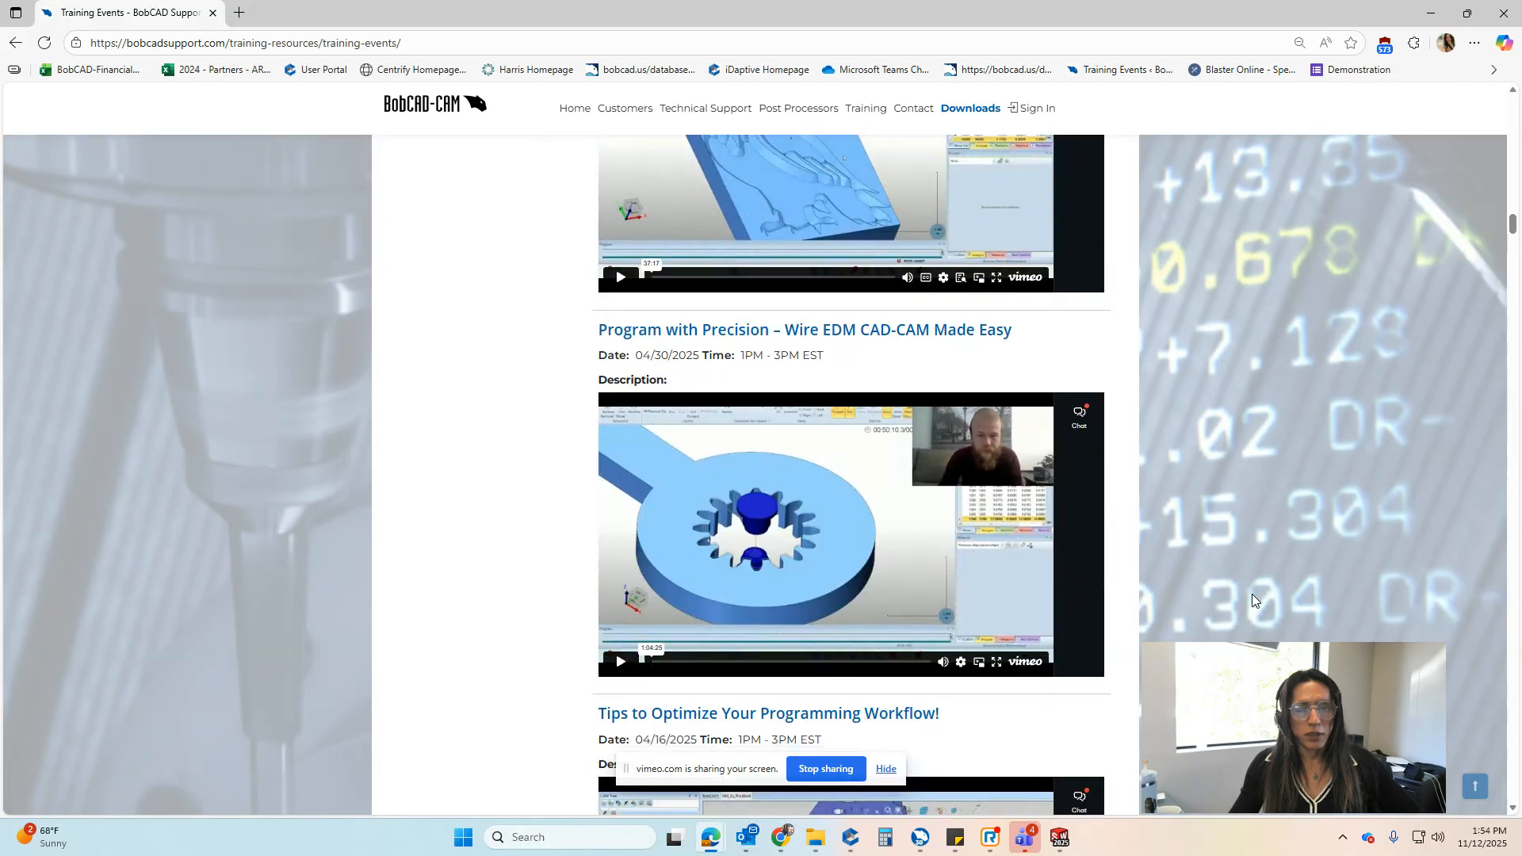
pyautogui.scroll(-3, 1253, 593)
pyautogui.scroll(-7, 1253, 593)
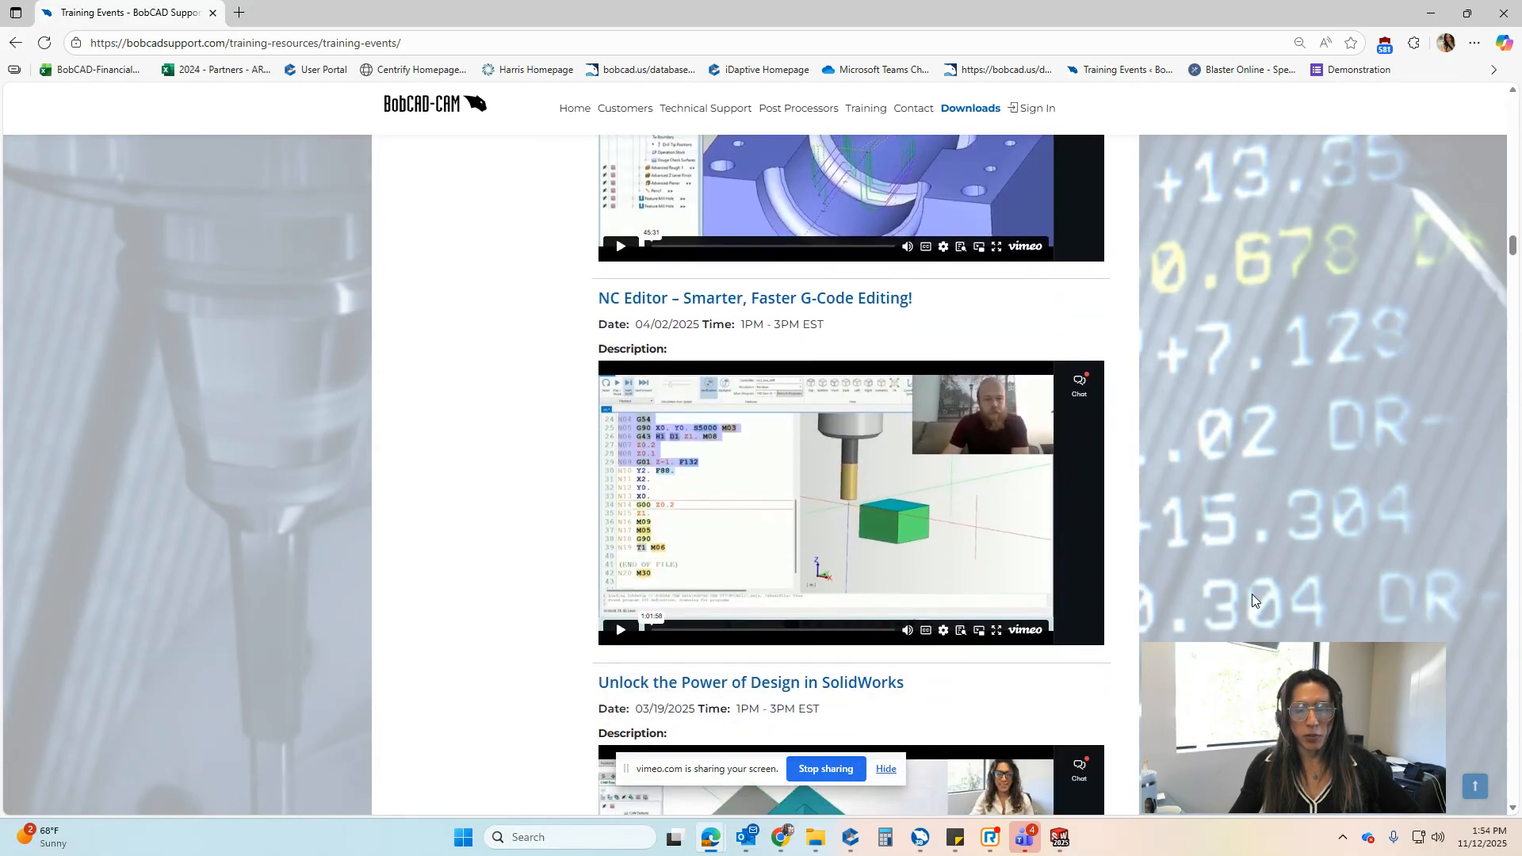
pyautogui.scroll(-3, 1253, 593)
pyautogui.scroll(-8, 1253, 596)
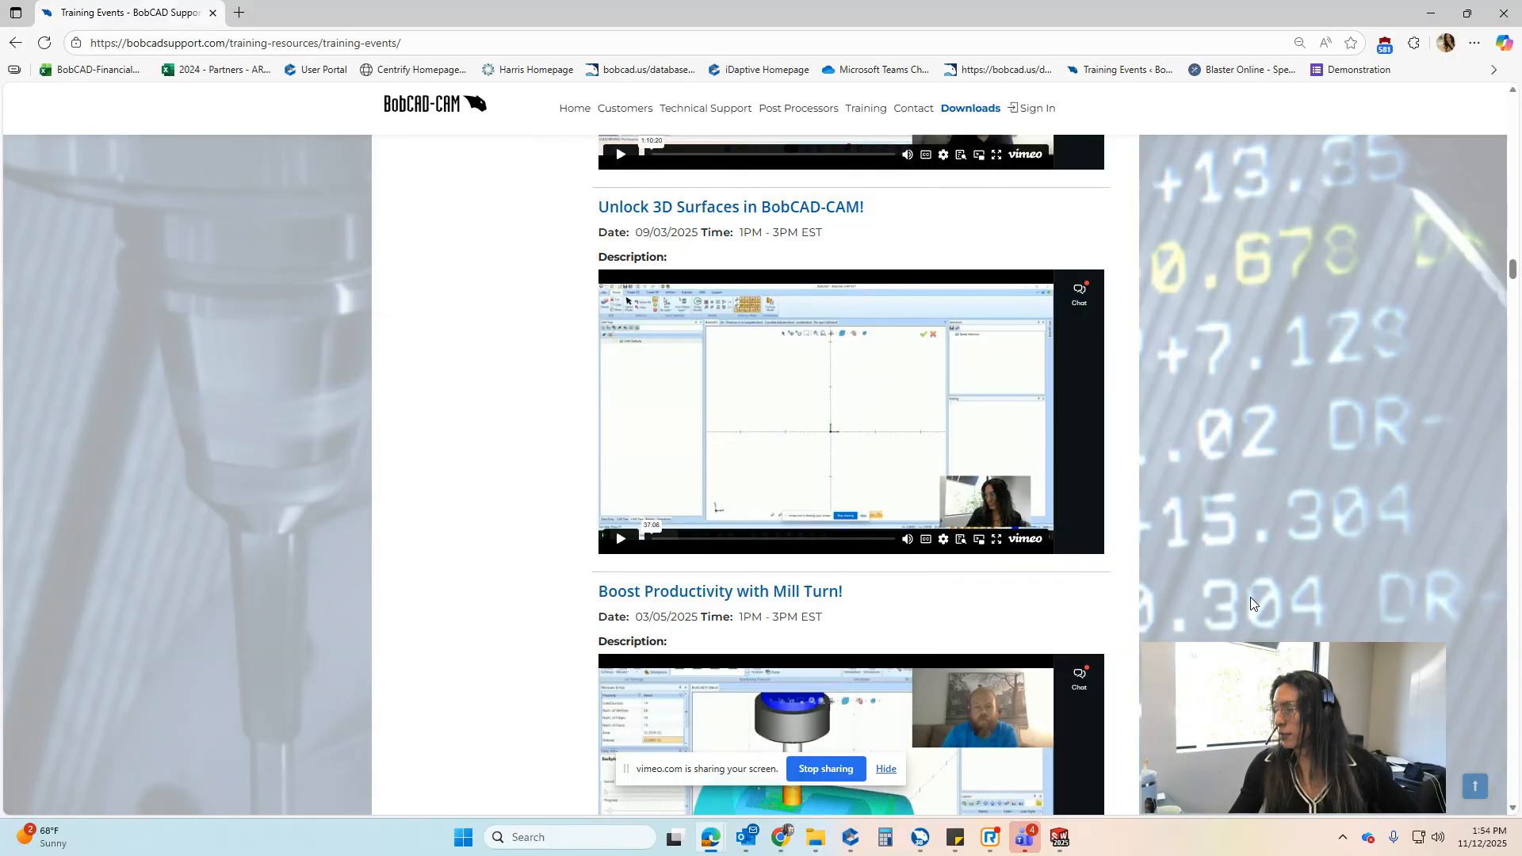